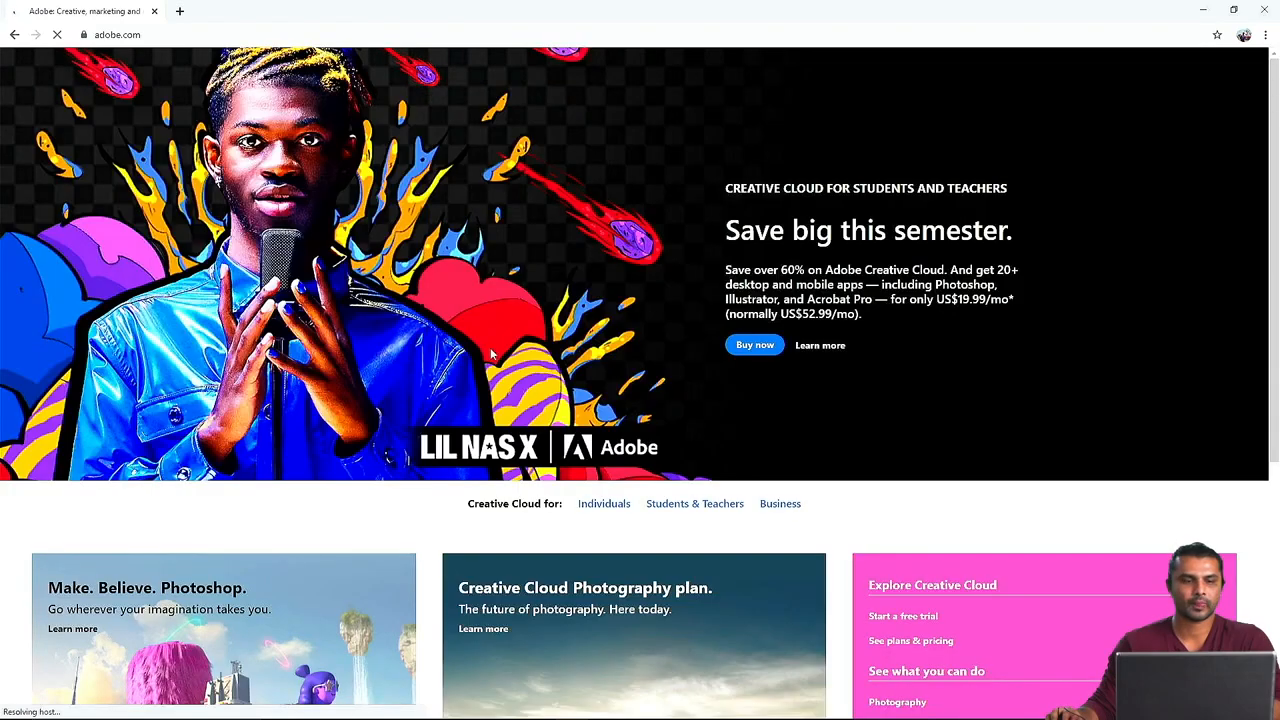
- Dismiss the regional site prompt on adobe.com and look over the home page's Creative Cloud offers
scroll(551, 335, "down", 3)
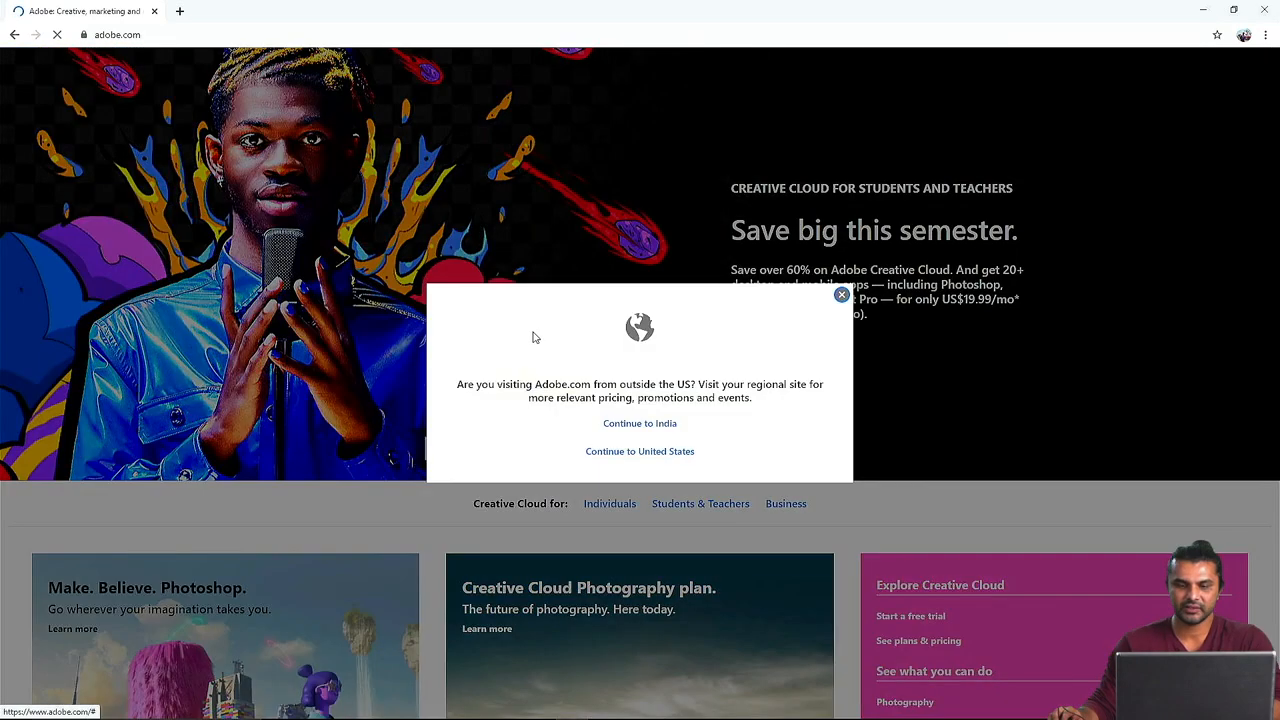
left_click(843, 295)
scroll(748, 389, "down", 10)
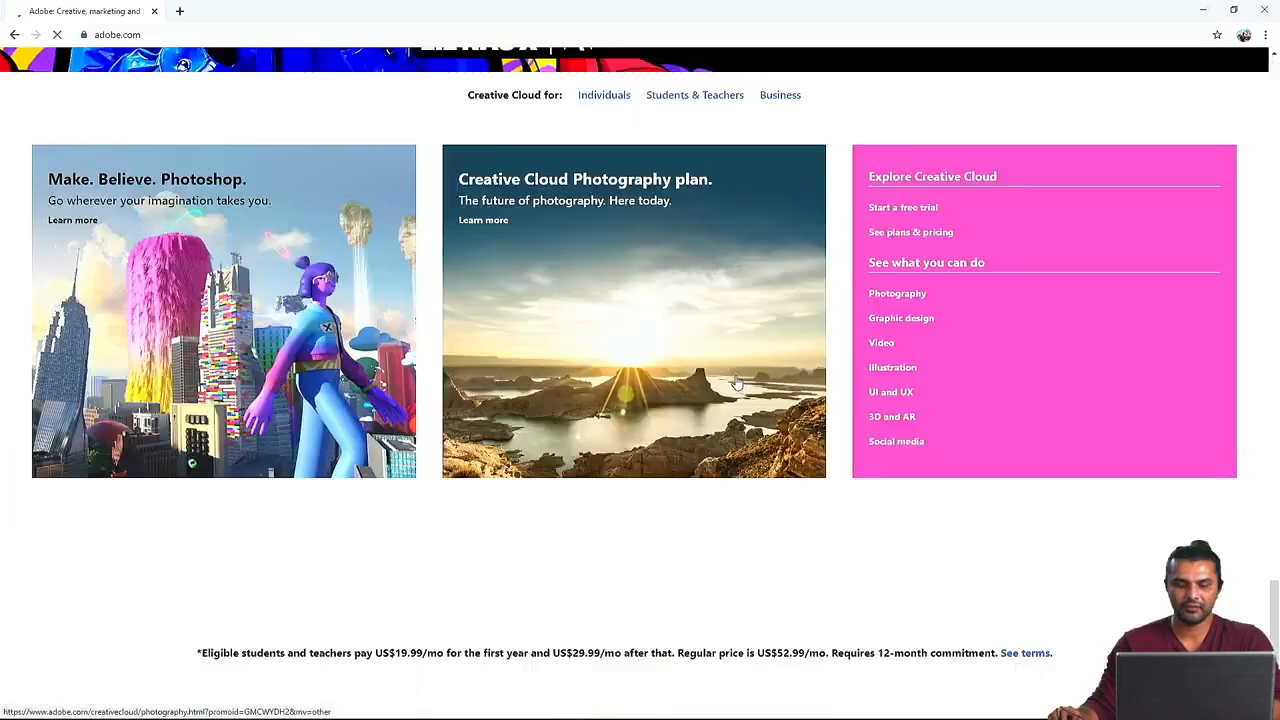
scroll(949, 433, "up", 10)
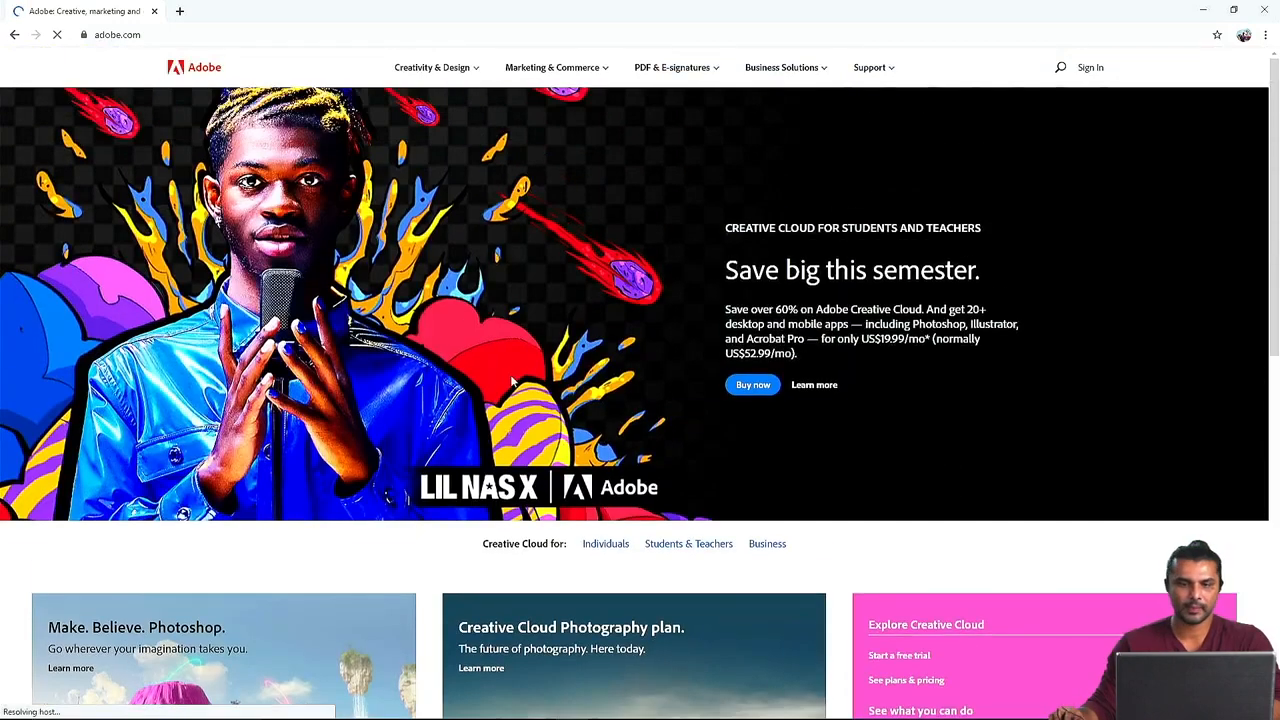
scroll(1000, 170, "down", 4)
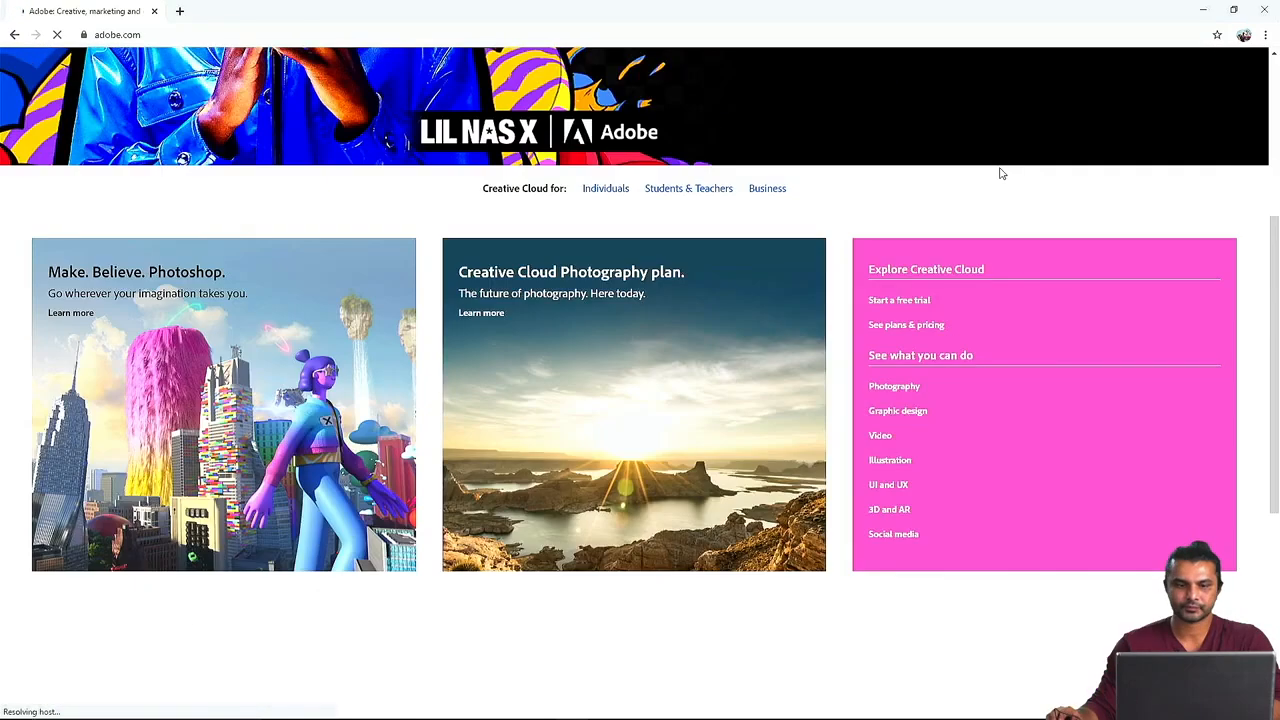
scroll(1000, 170, "up", 2)
- Go to the Photoshop product page on adobe.com, dismiss its regional site prompt and request the free trial
left_click(469, 72)
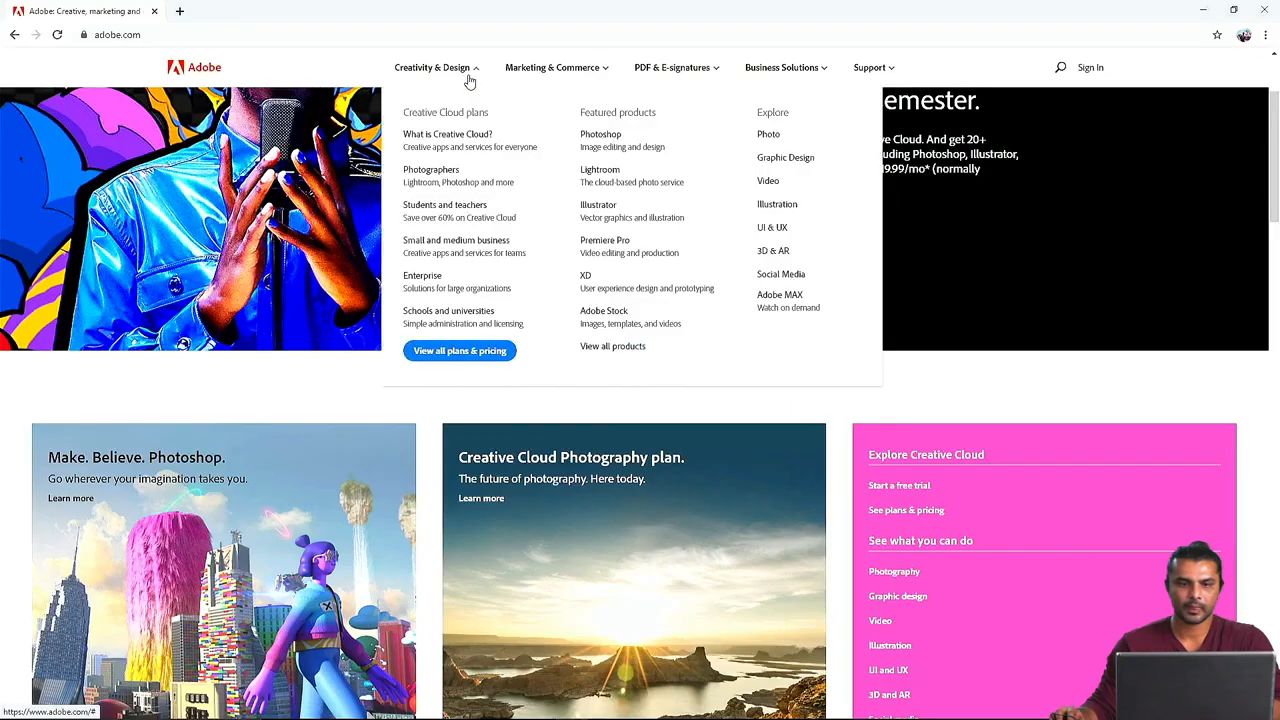
left_click(601, 141)
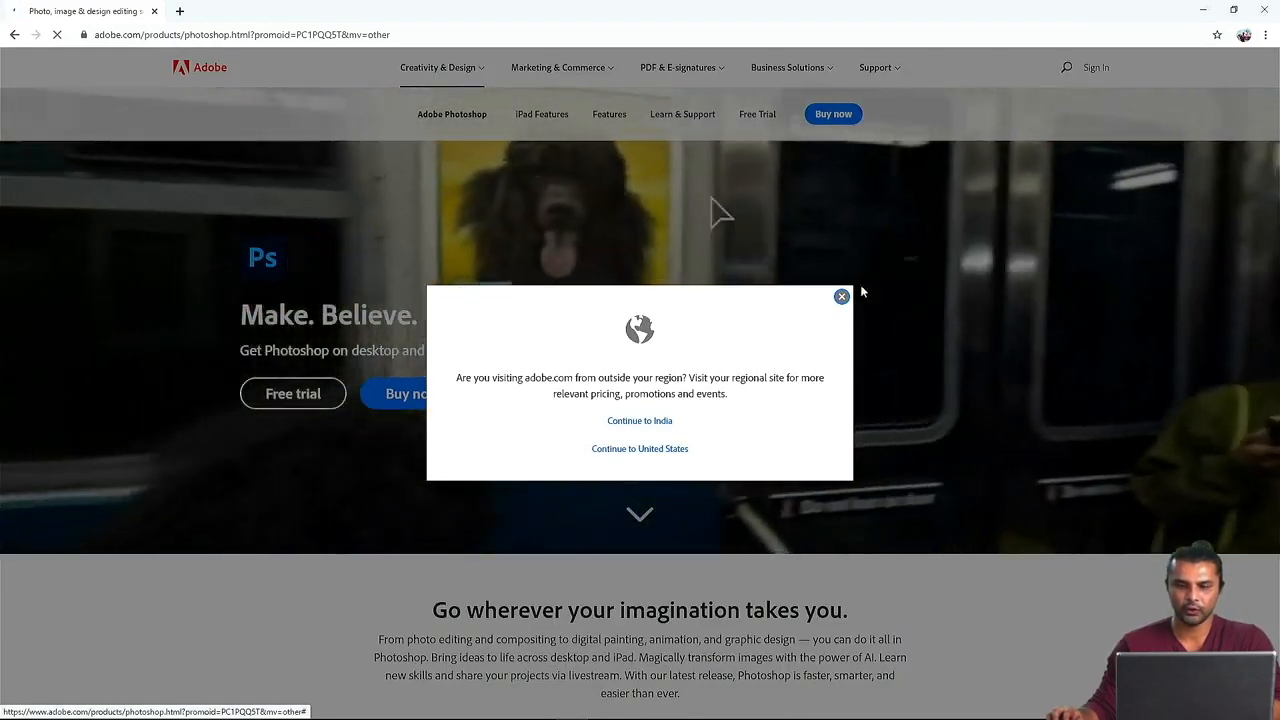
left_click(841, 296)
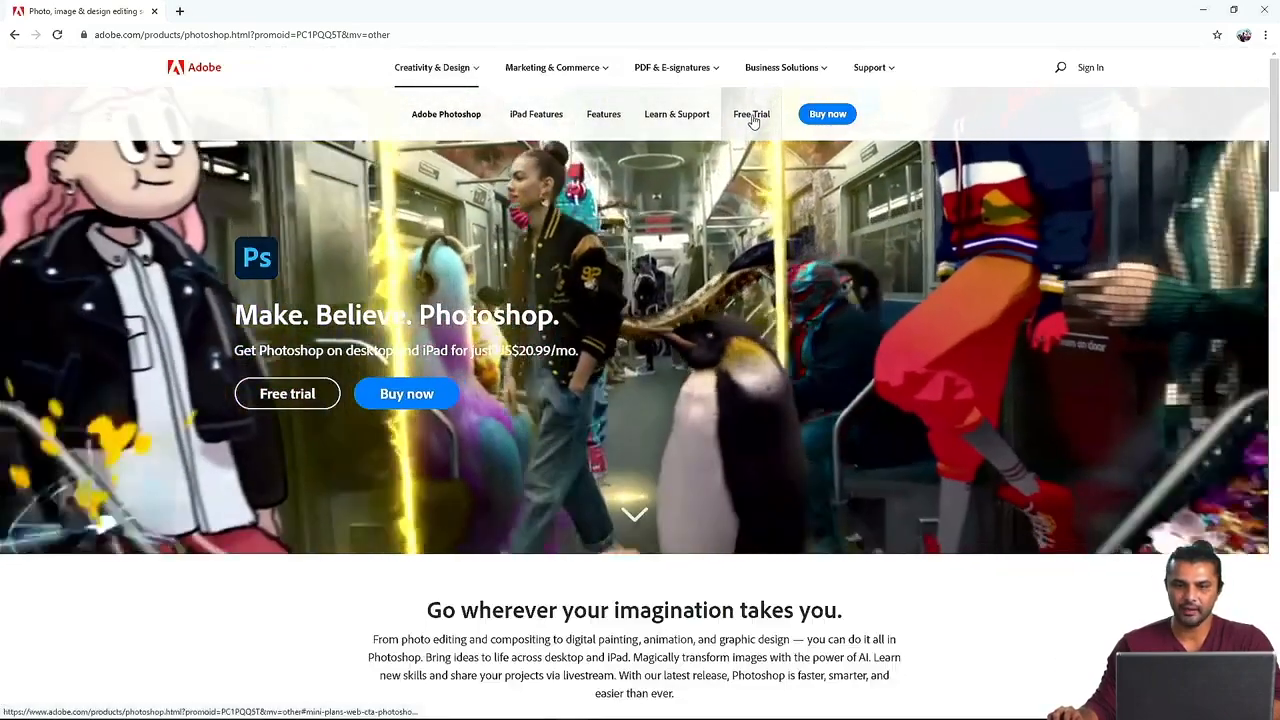
left_click(752, 116)
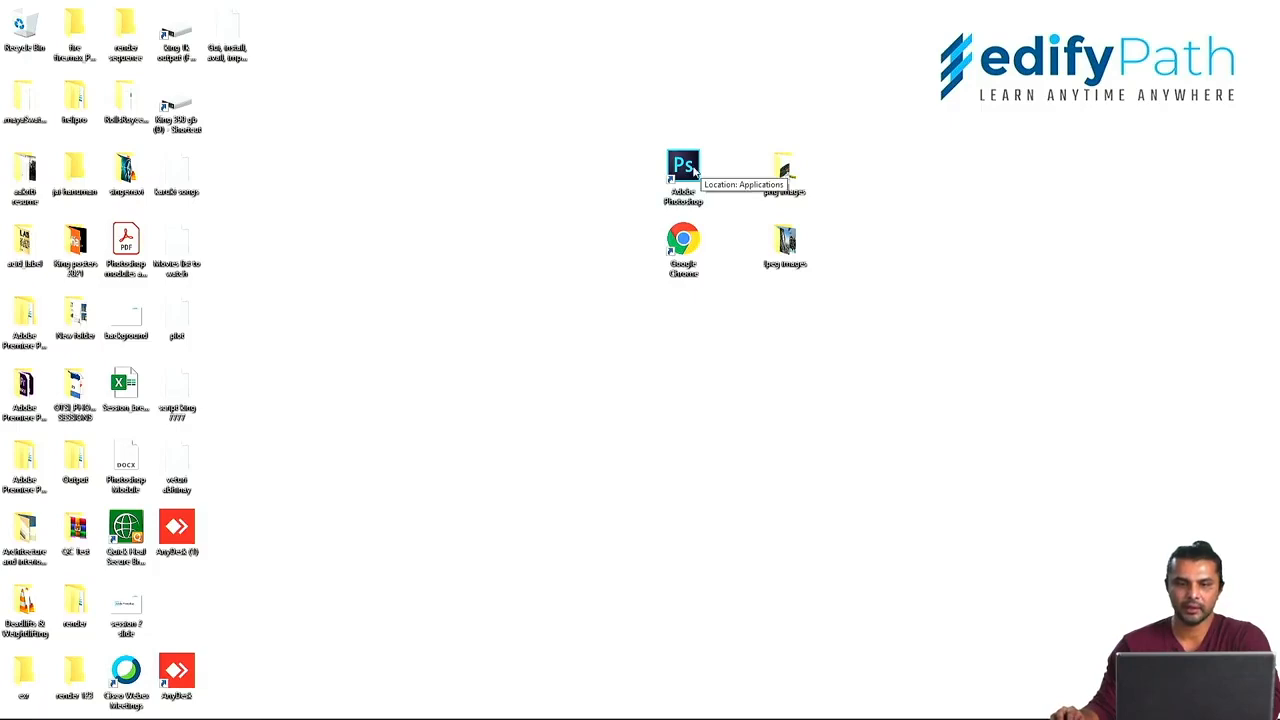
- Launch Adobe Photoshop from the desktop
double_click(689, 168)
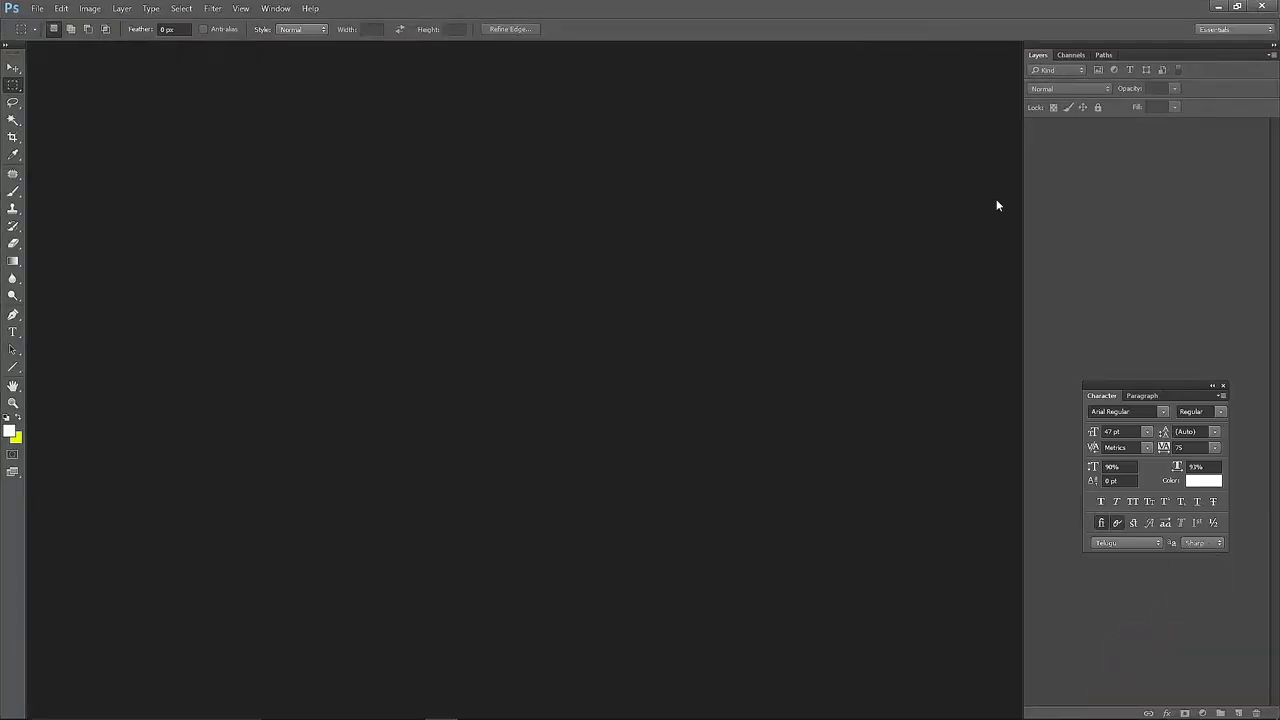
- Look through the available file, export, editing, image and layer commands without running any of them
left_click(36, 10)
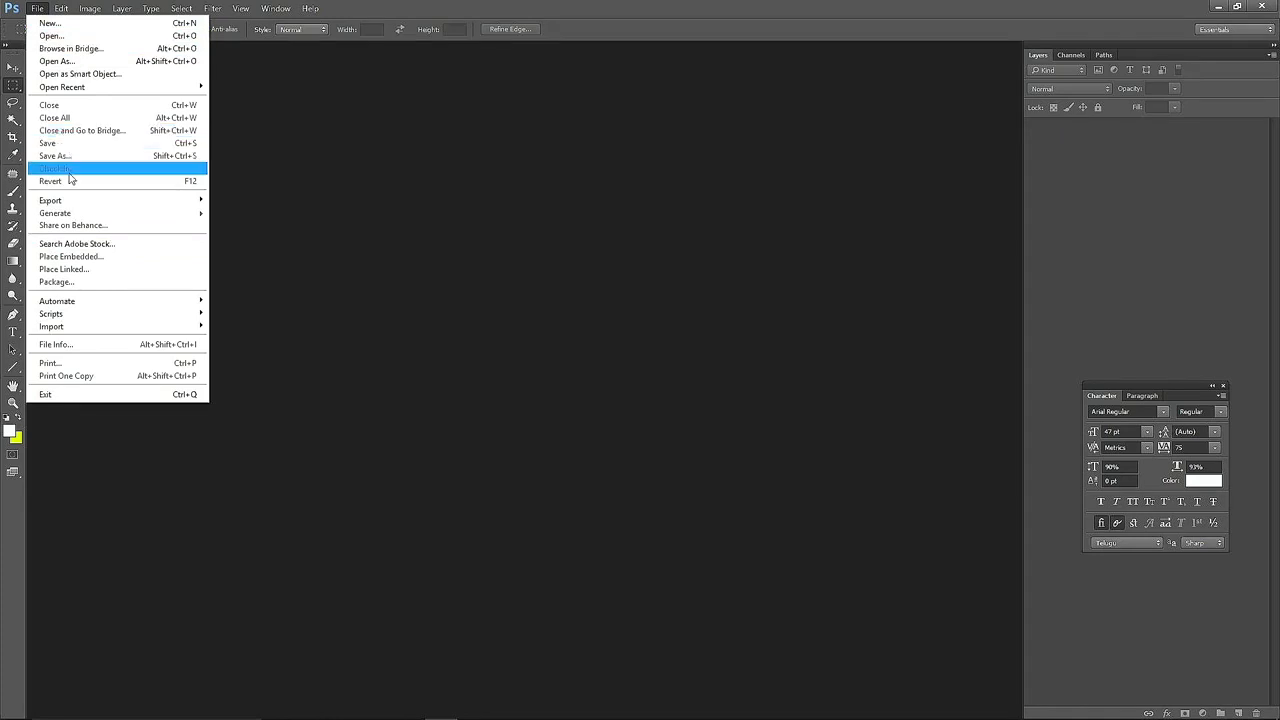
mouse_move(69, 205)
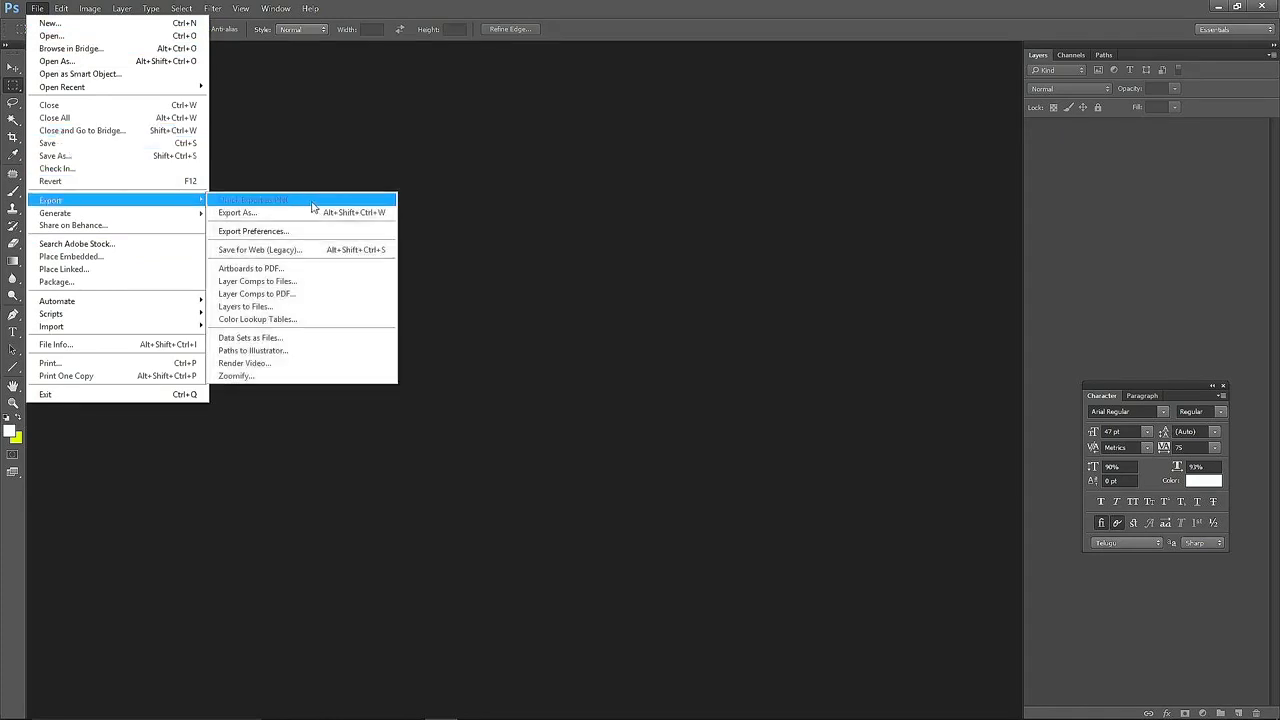
left_click(301, 112)
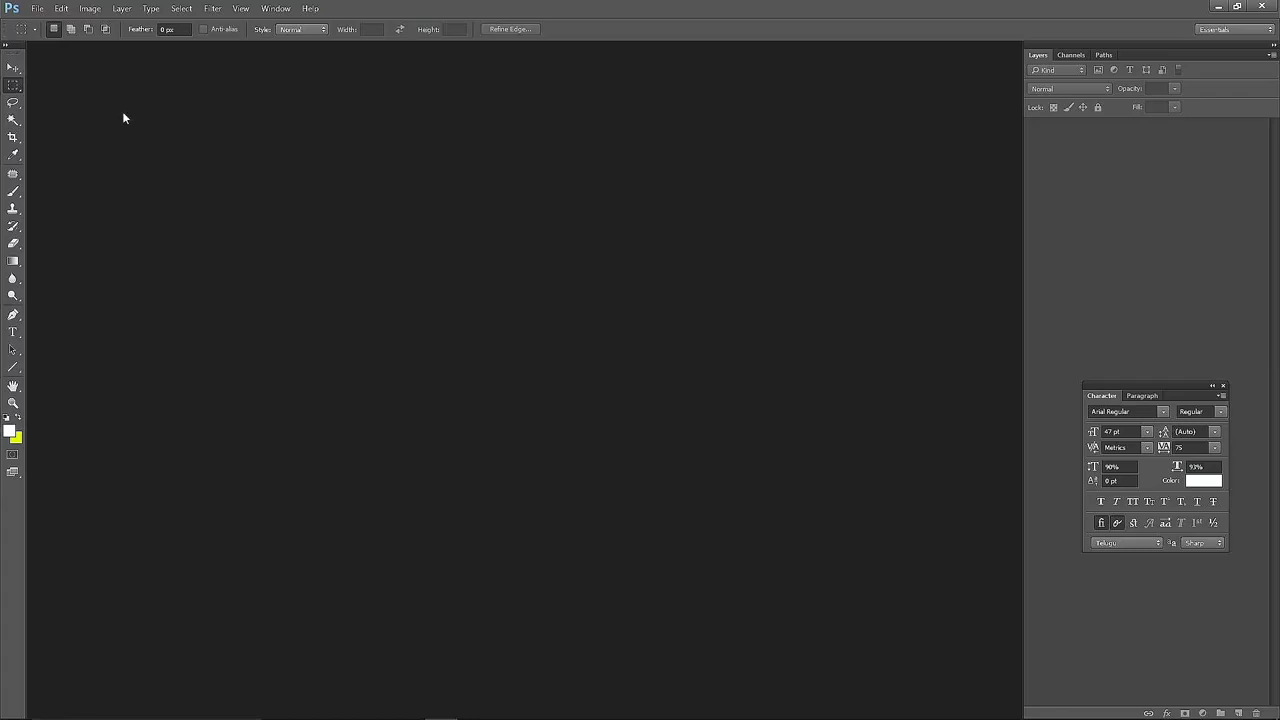
left_click(60, 9)
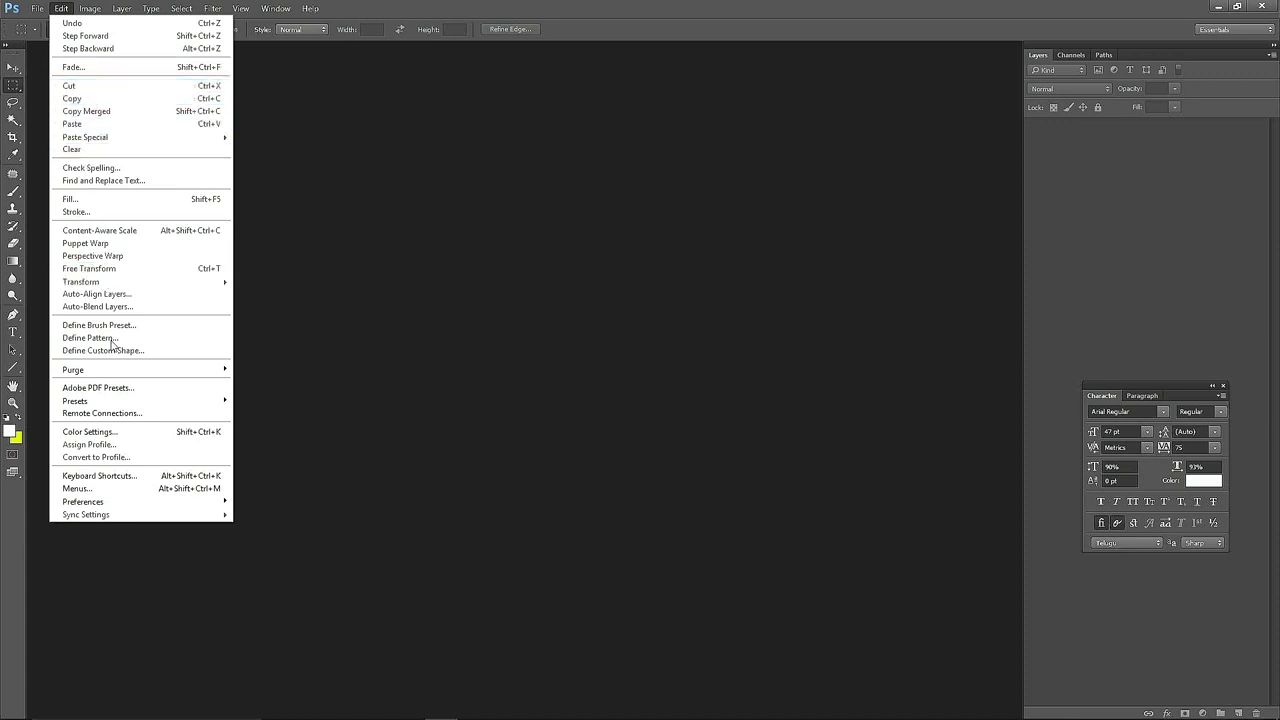
double_click(64, 10)
mouse_move(93, 8)
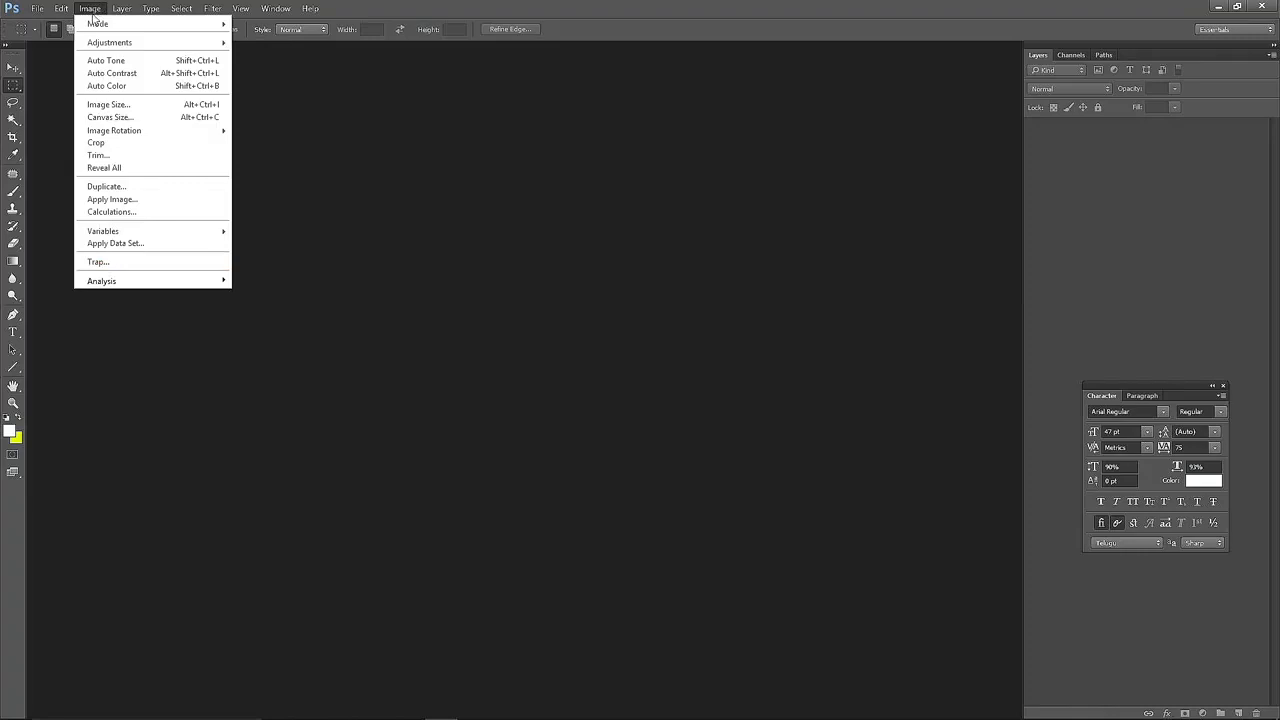
mouse_move(120, 281)
left_click(134, 334)
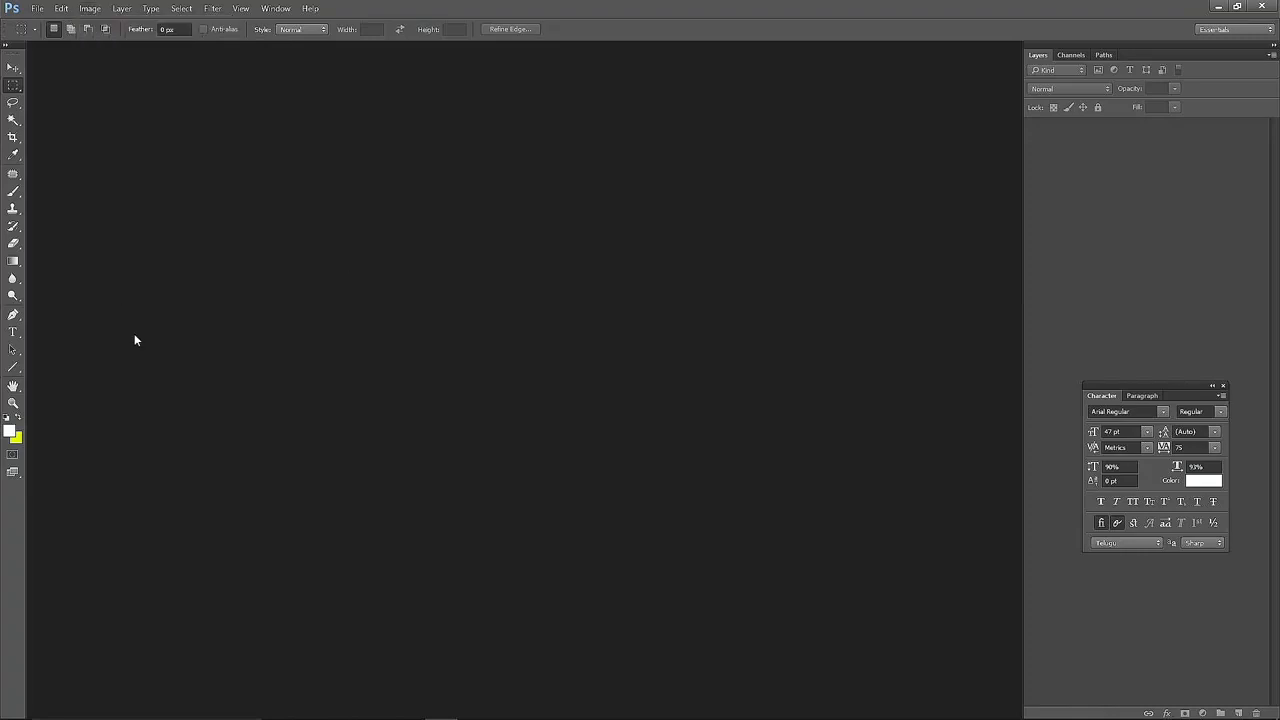
left_click(122, 10)
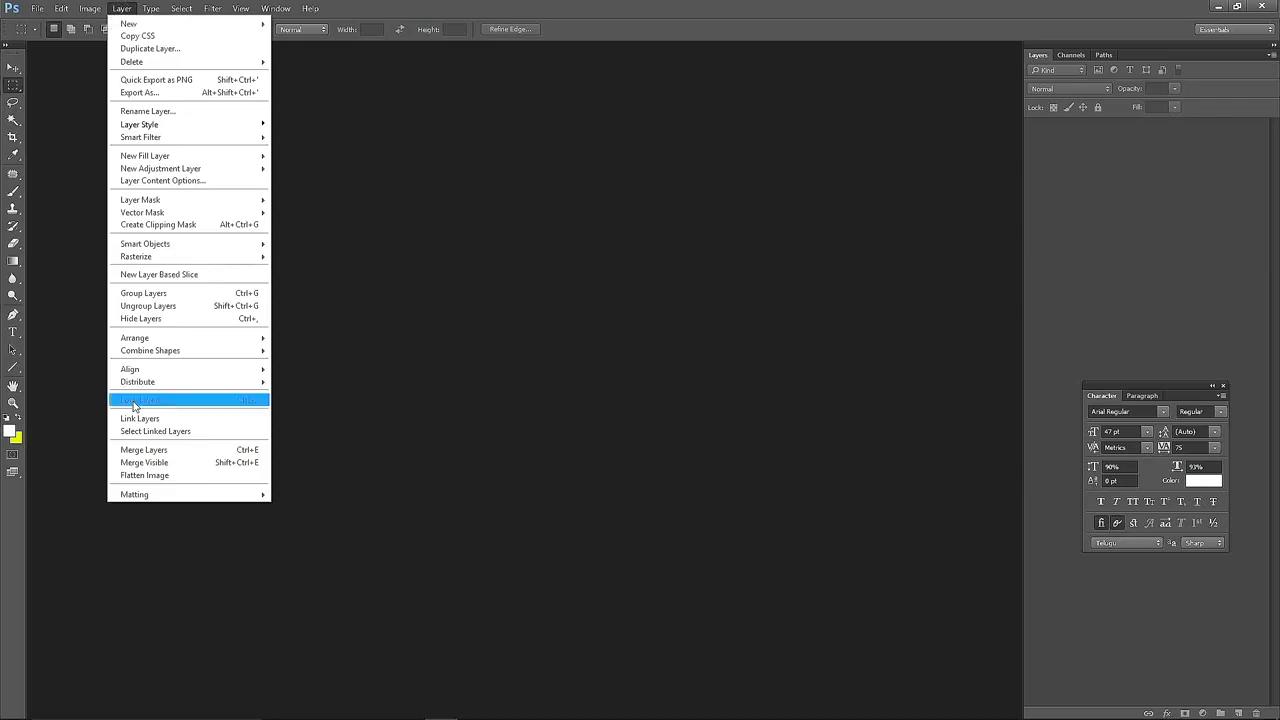
left_click(397, 225)
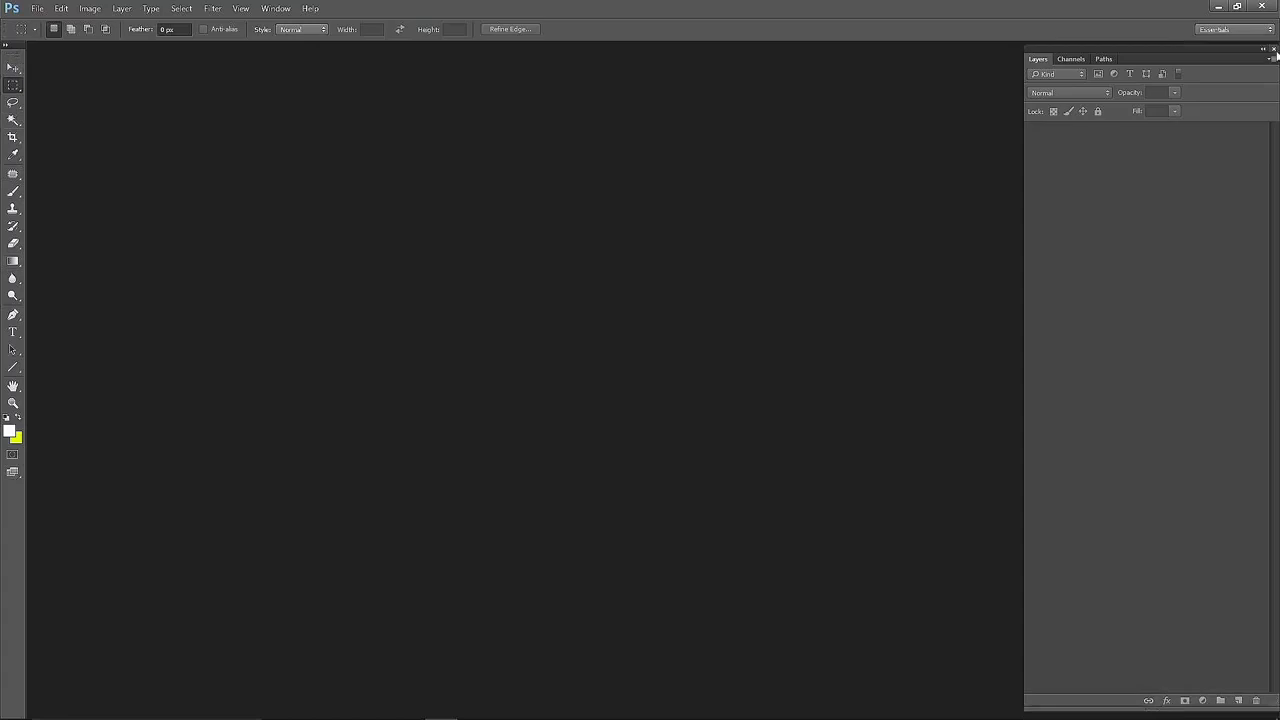
- Shift the floating Layers, Channels and Paths group slightly downward
mouse_move(1149, 49)
left_mouse_down()
mouse_move(903, 83)
mouse_move(1152, 59)
left_mouse_up()
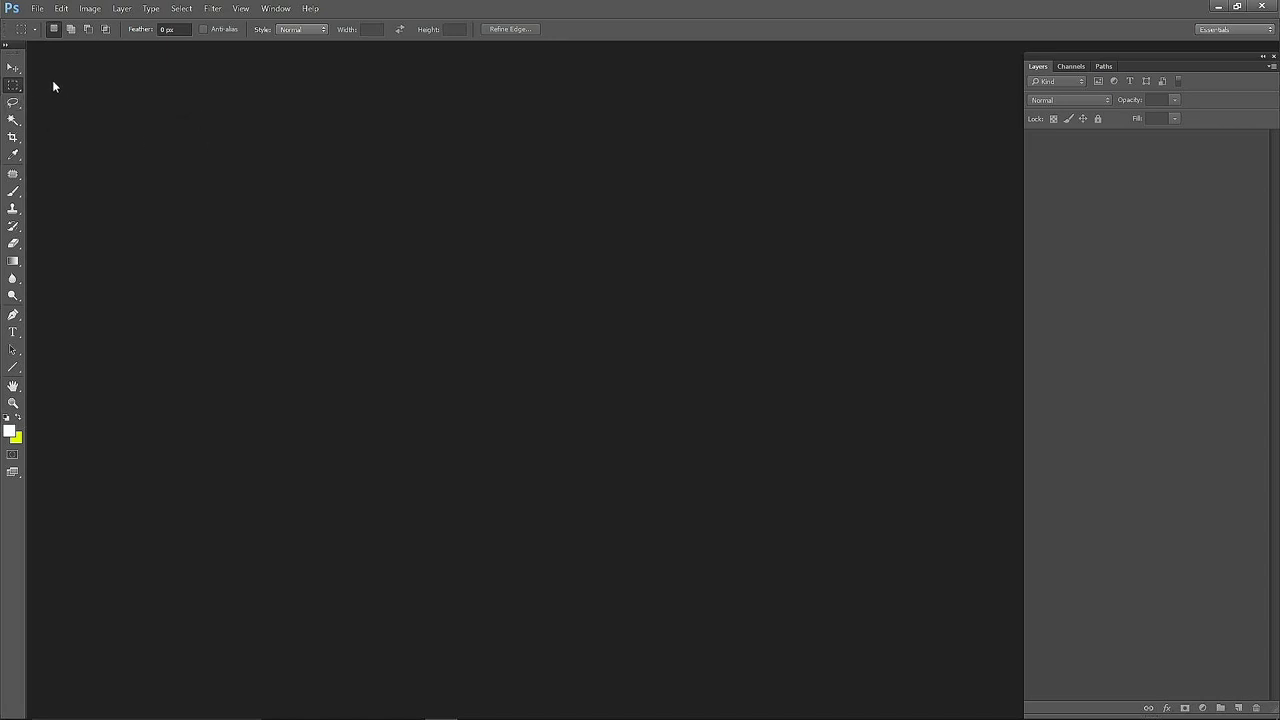
- Start a new document and name it "new Document."
left_click(38, 9)
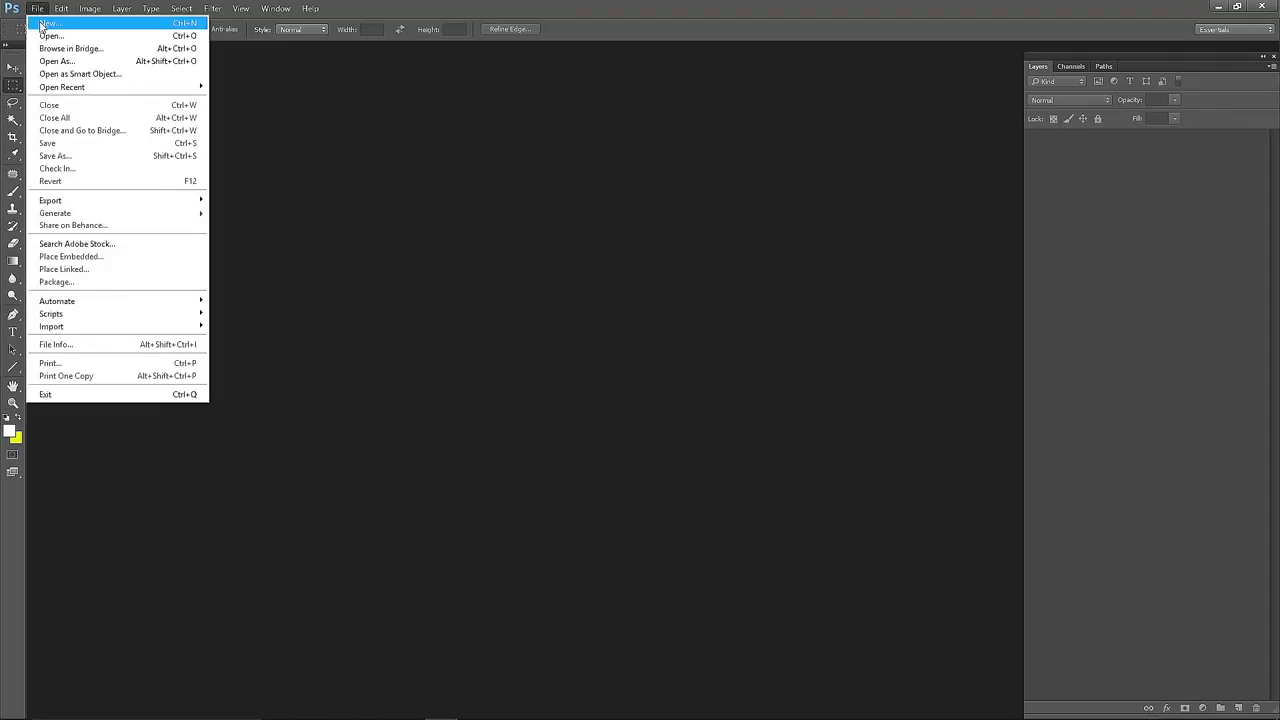
left_click(43, 22)
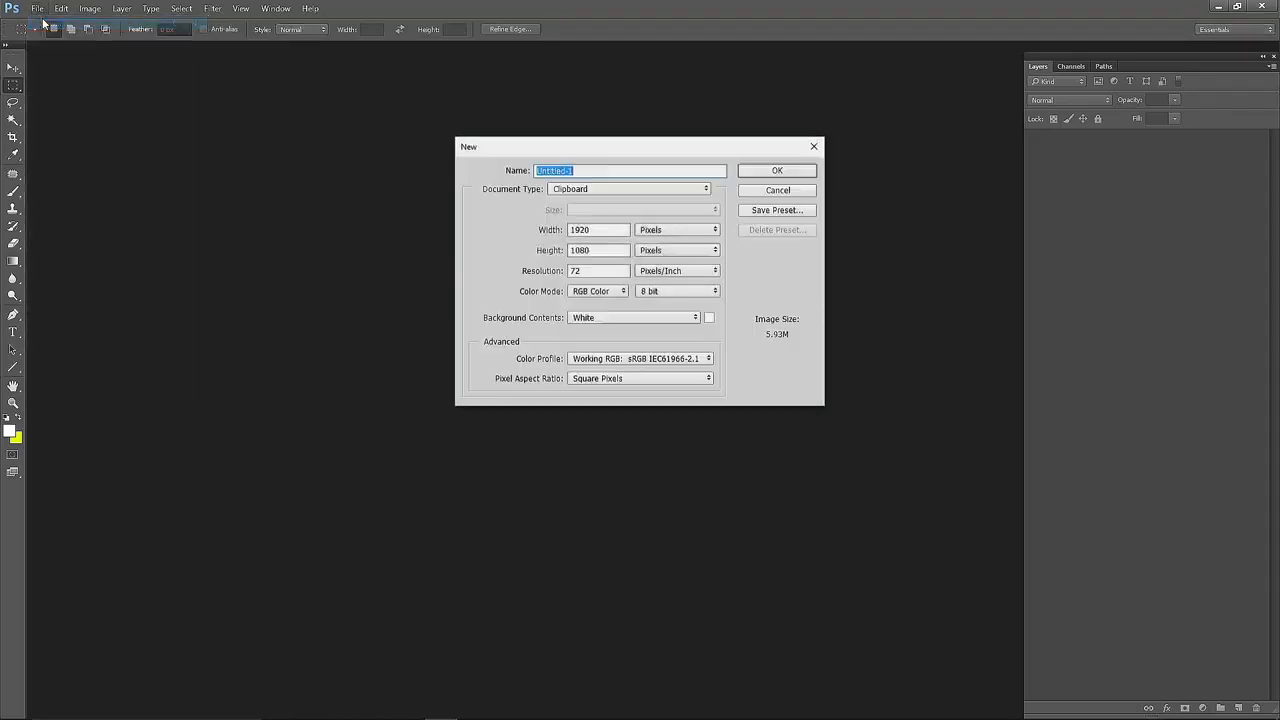
left_click_drag(540, 152, 496, 154)
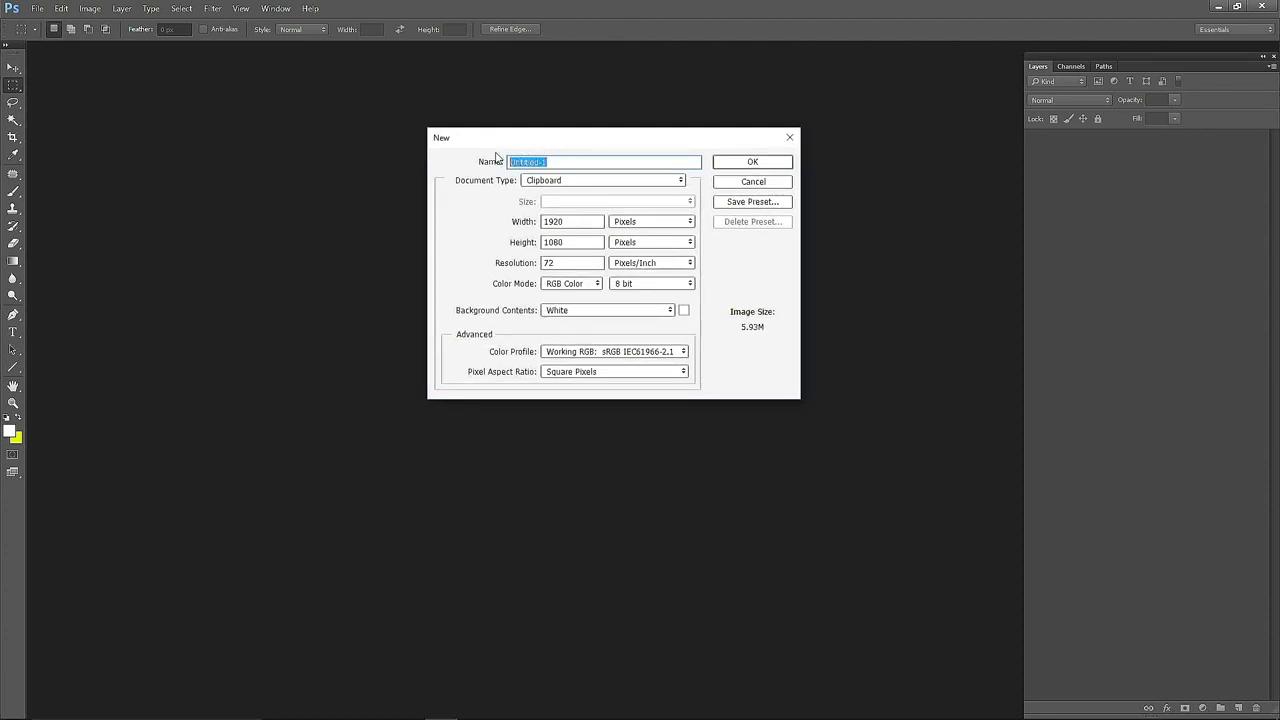
type("new Document.")
- Set the new document's type to International Paper and its size to A4
left_click(584, 183)
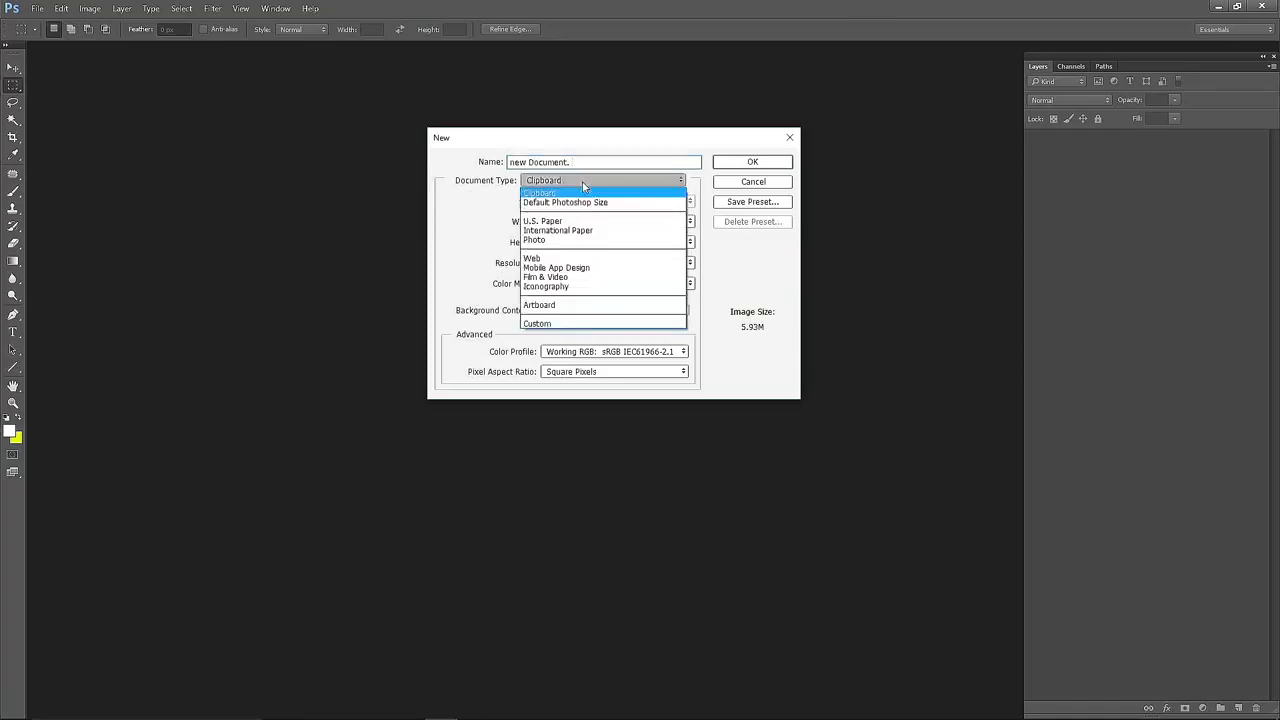
left_click(566, 232)
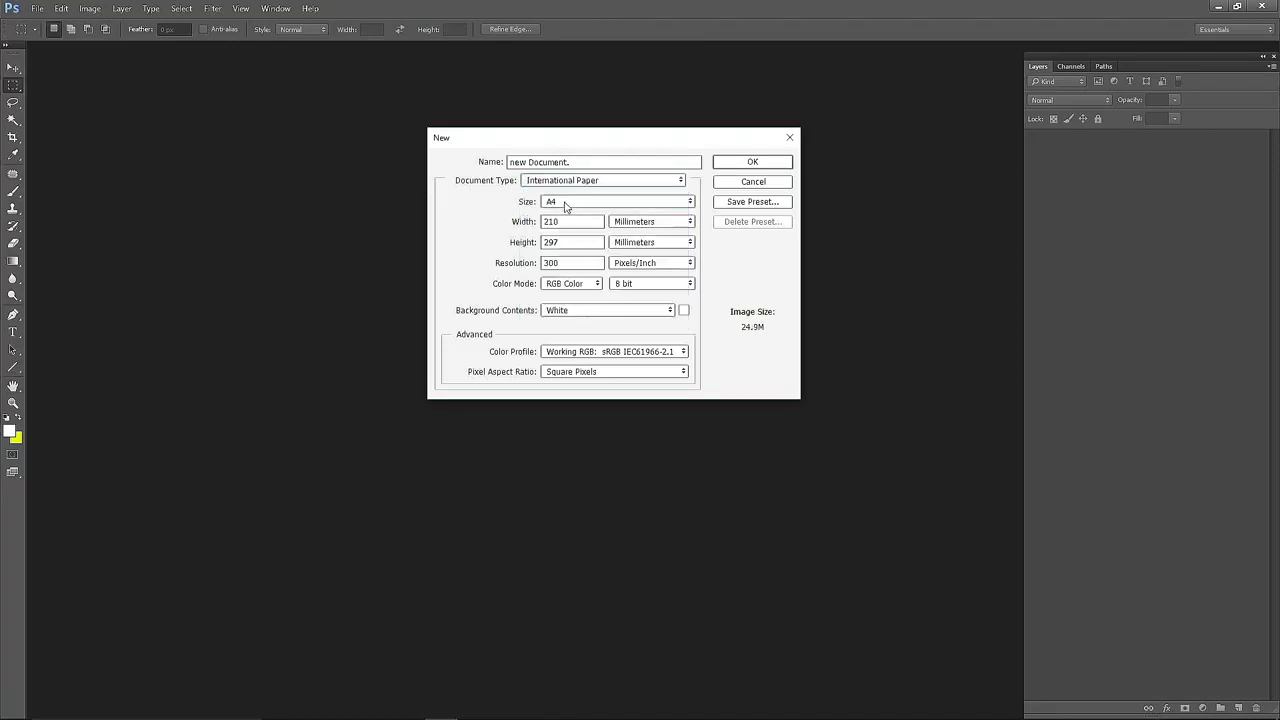
left_click(563, 204)
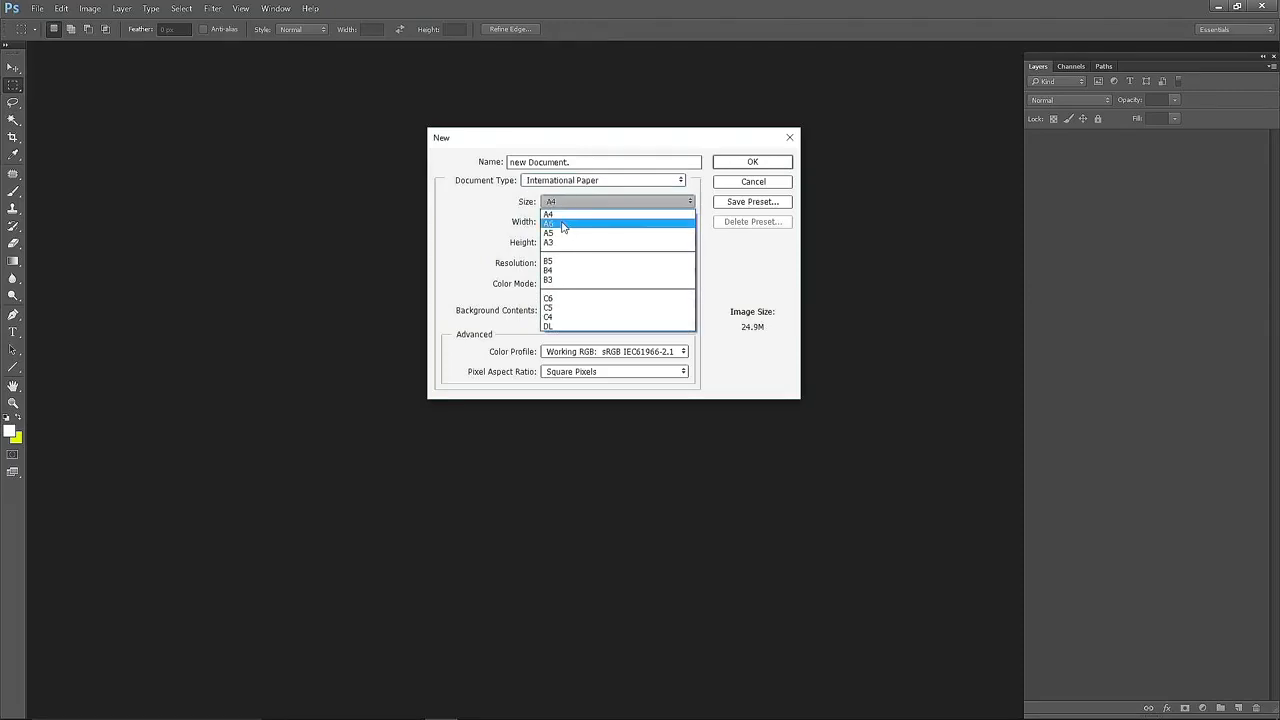
left_click(504, 208)
left_click(562, 203)
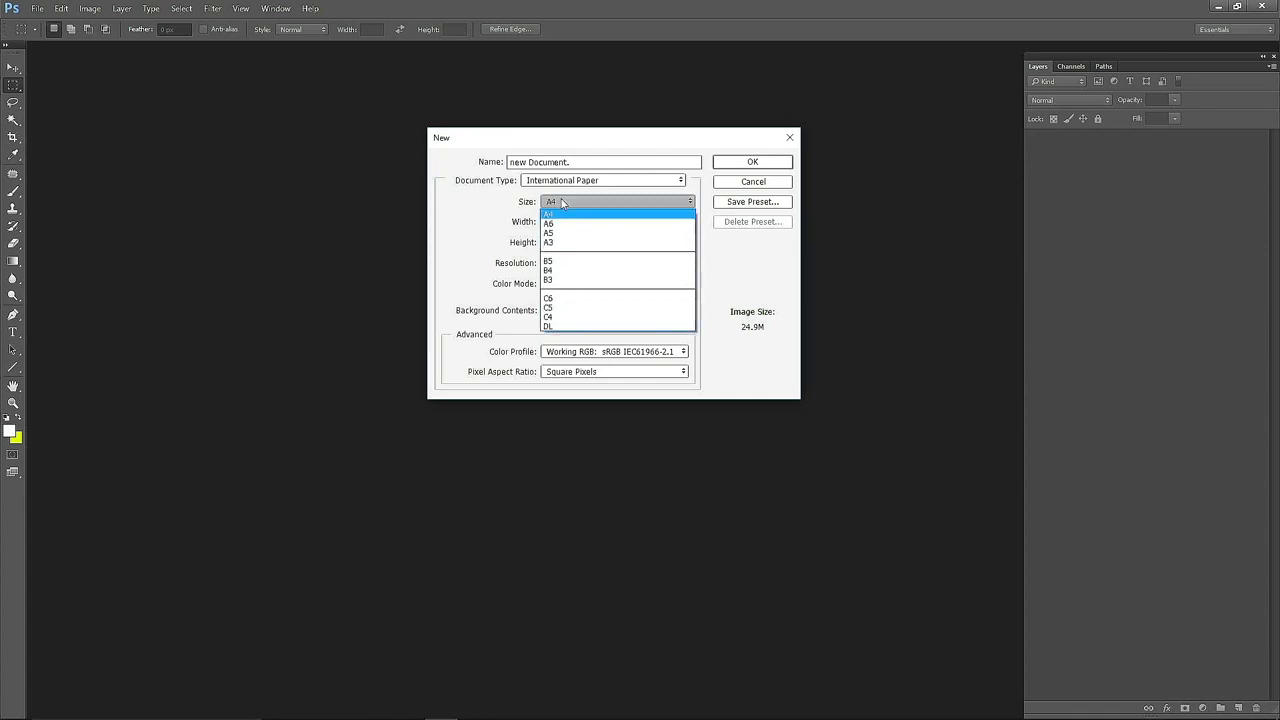
left_click(557, 215)
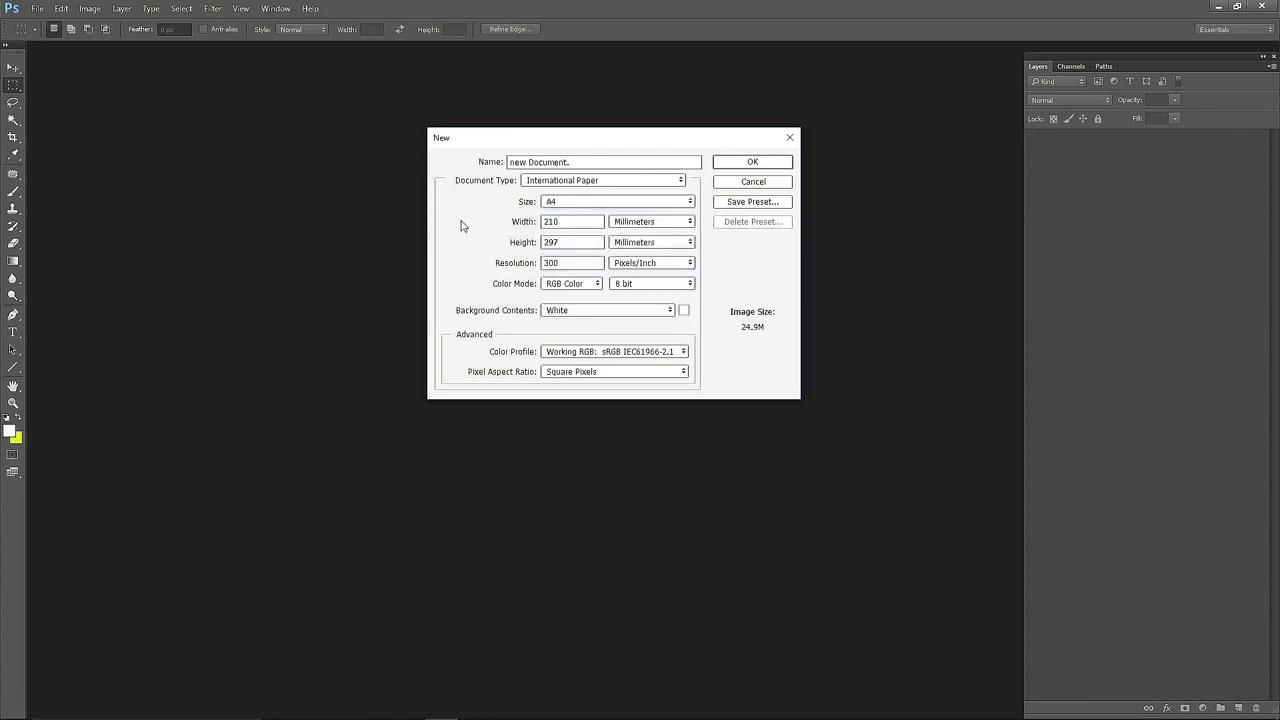
- Try inches and centimeters as the units for the new document's width and height
left_click(548, 222)
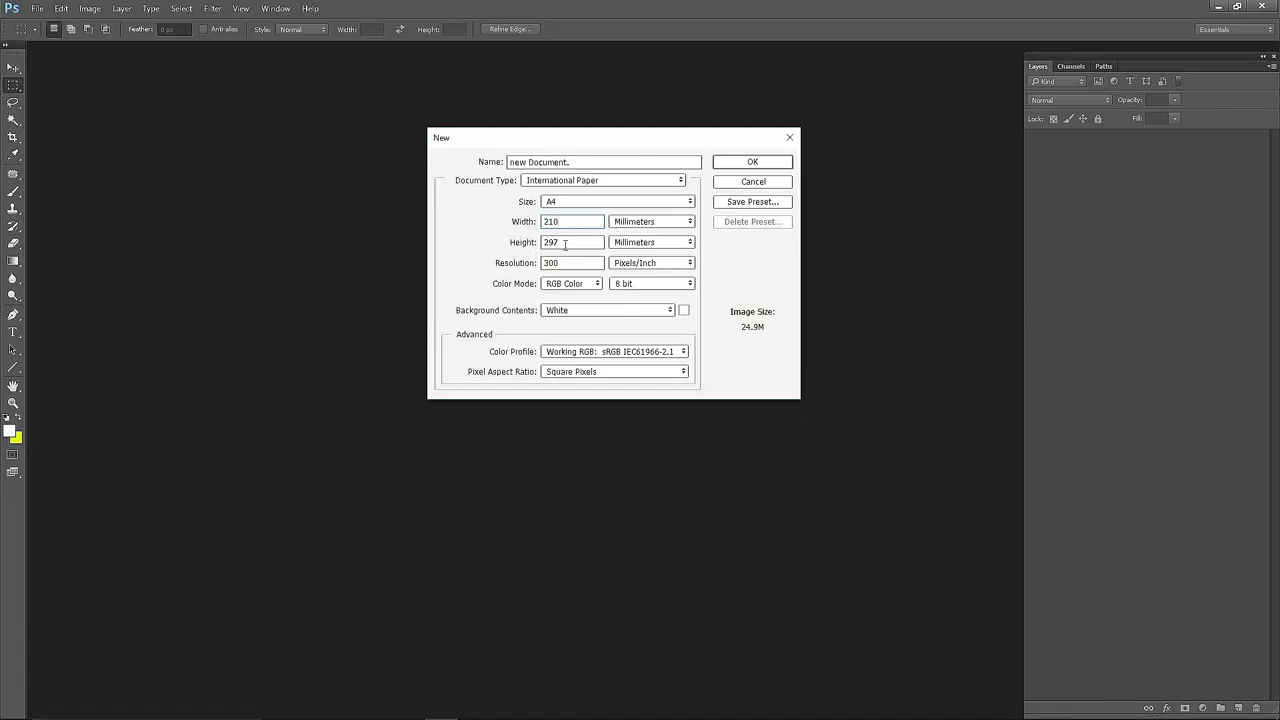
left_click(636, 224)
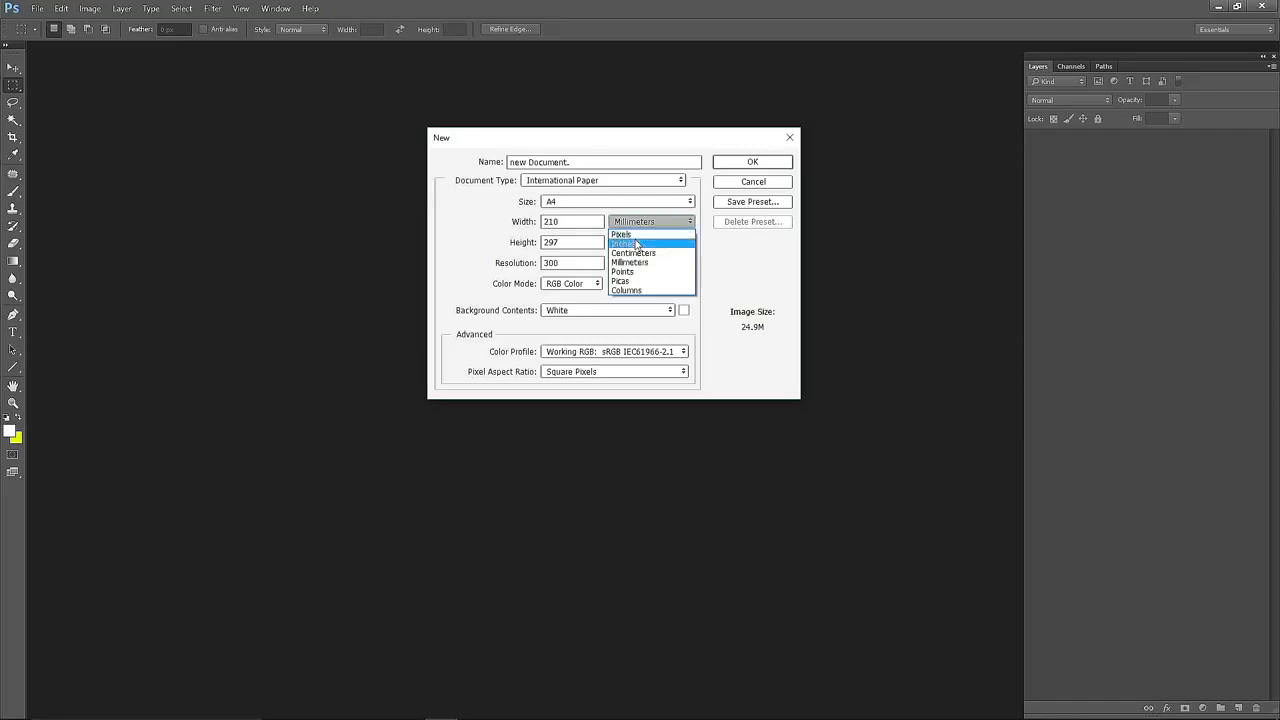
left_click(637, 244)
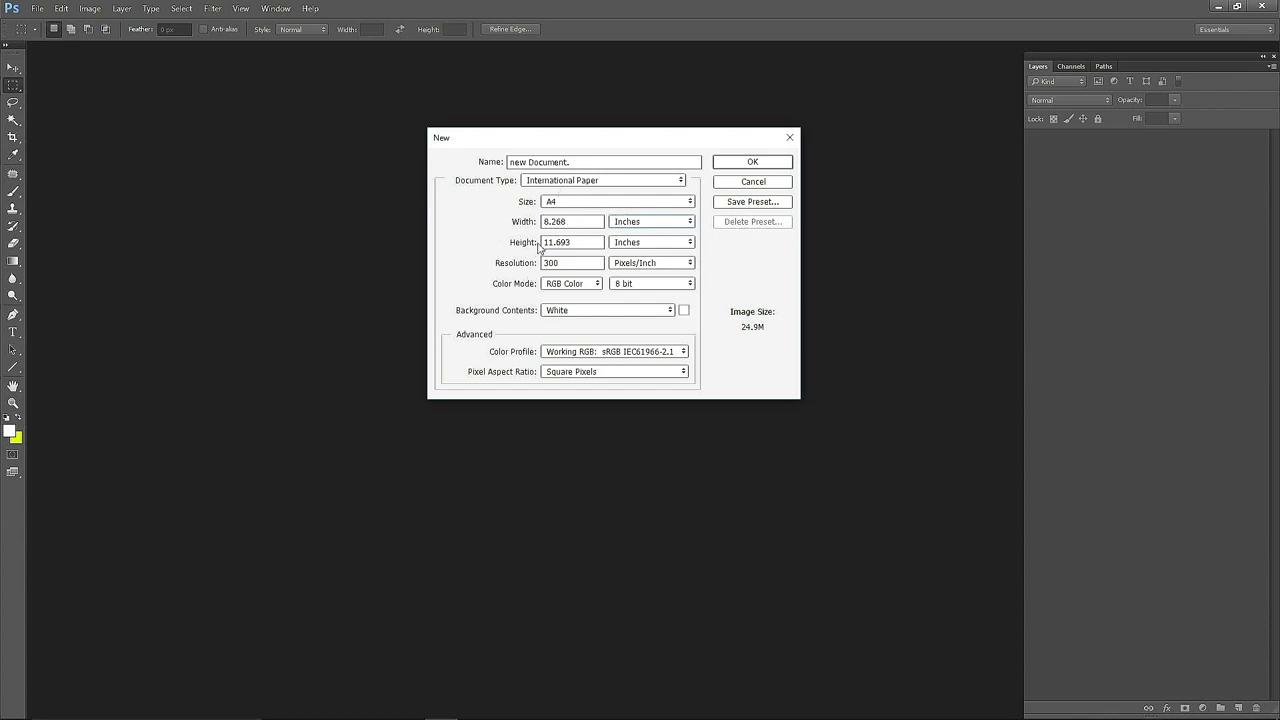
left_click(638, 224)
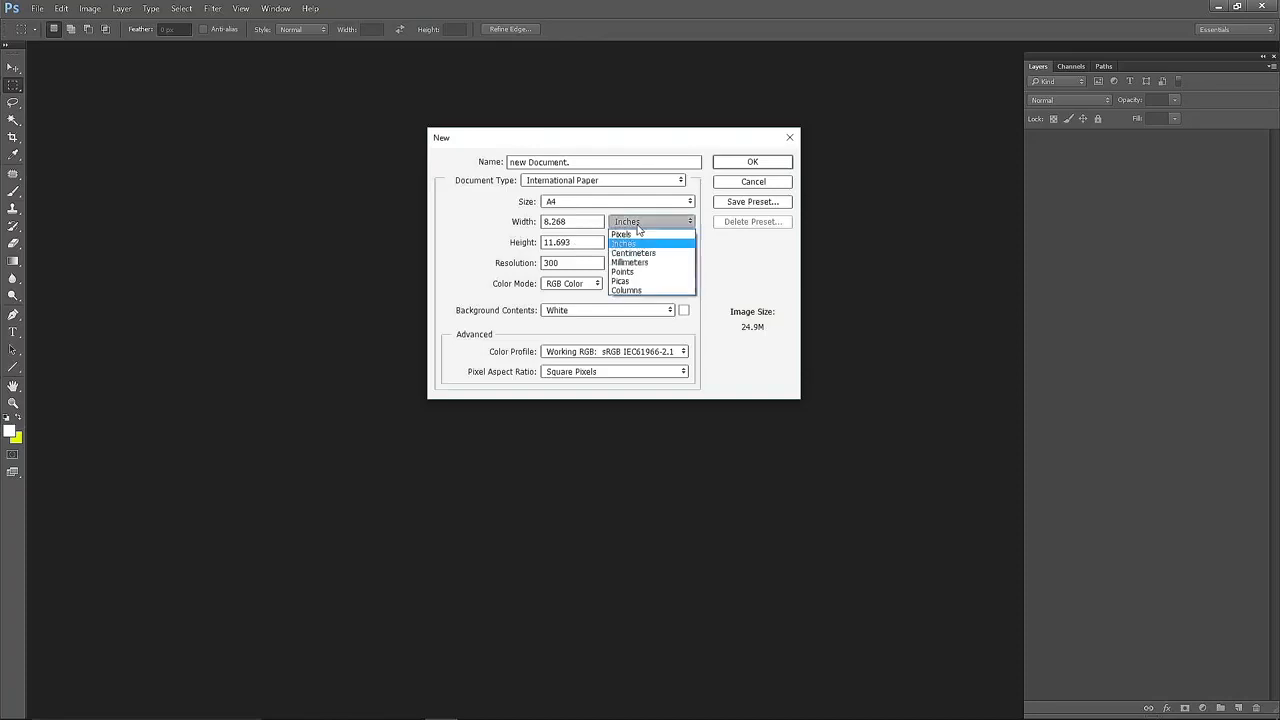
left_click(636, 254)
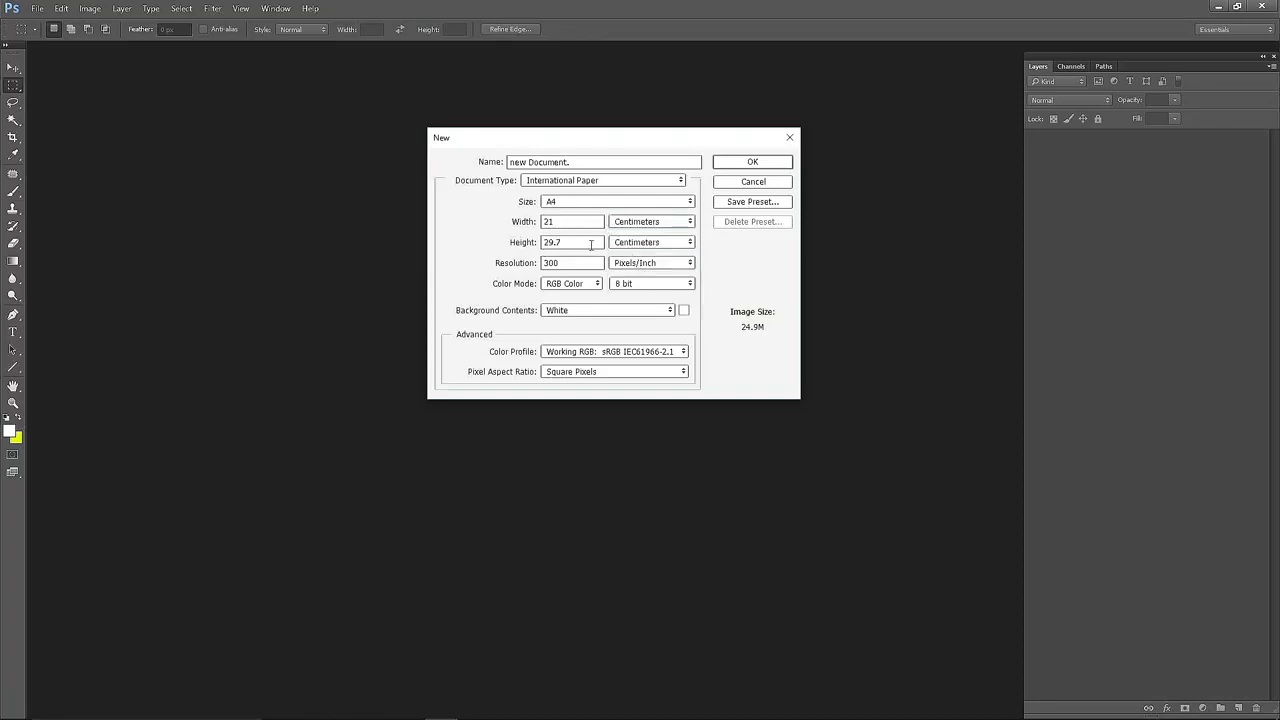
- Set the new document's width and height units to pixels
left_click(638, 224)
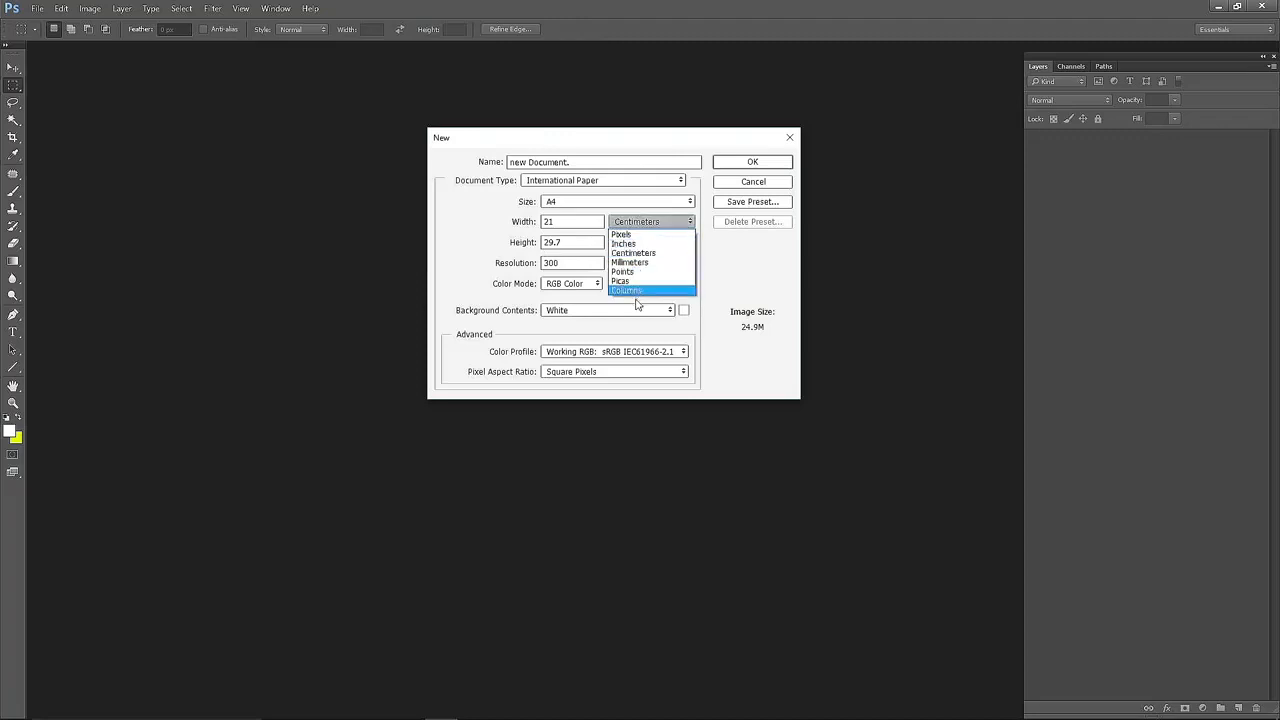
left_click(634, 235)
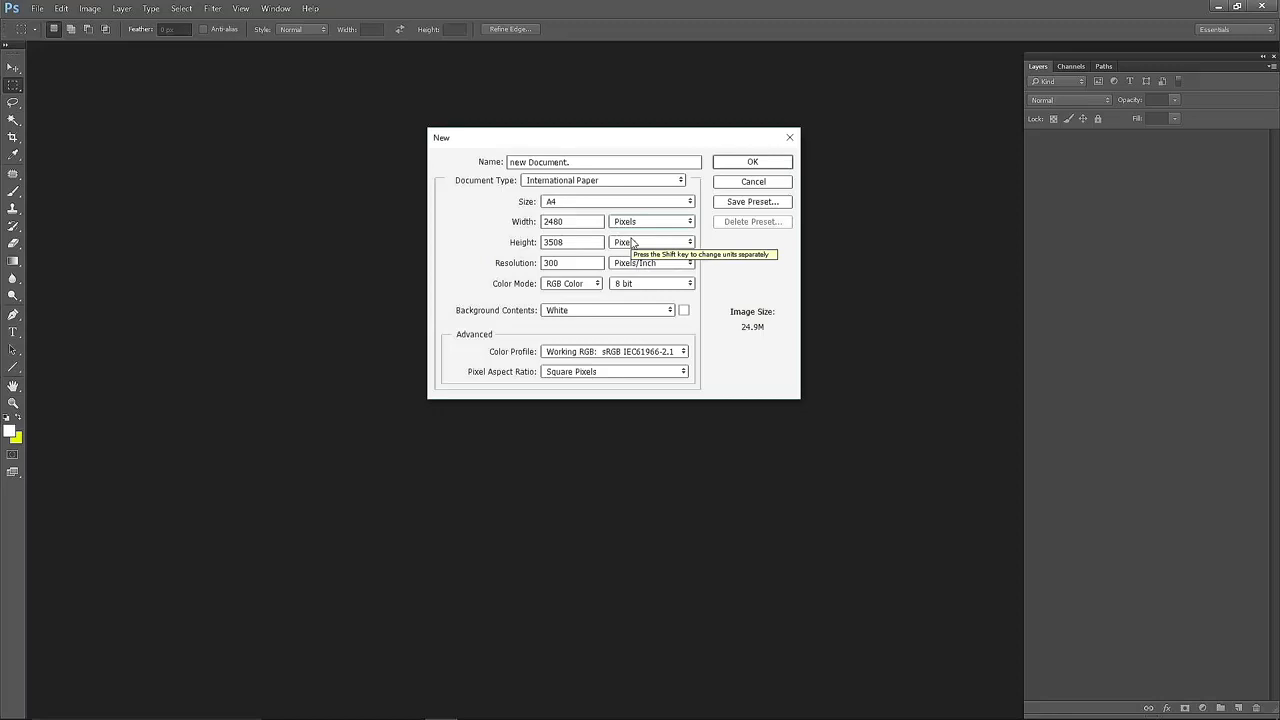
- Set the new document's resolution to 150 pixels/inch
left_click_drag(567, 262, 542, 262)
left_click(560, 262)
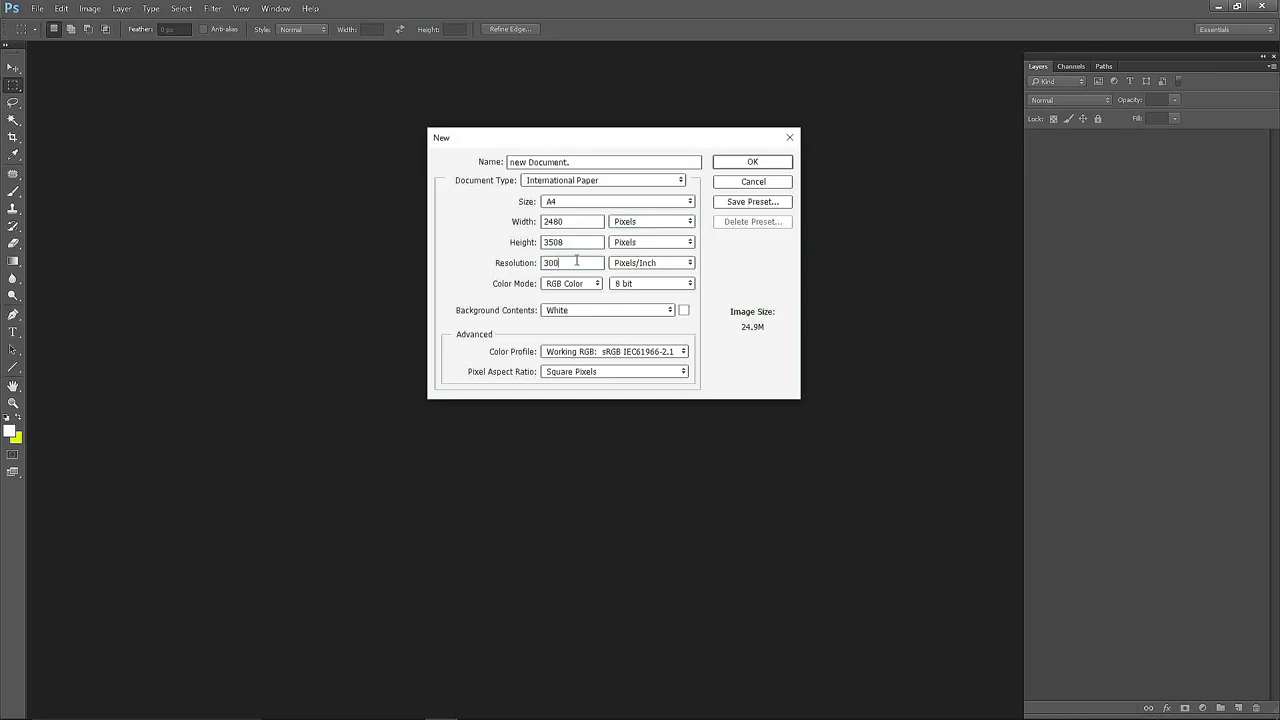
left_click_drag(576, 262, 536, 262)
type("150")
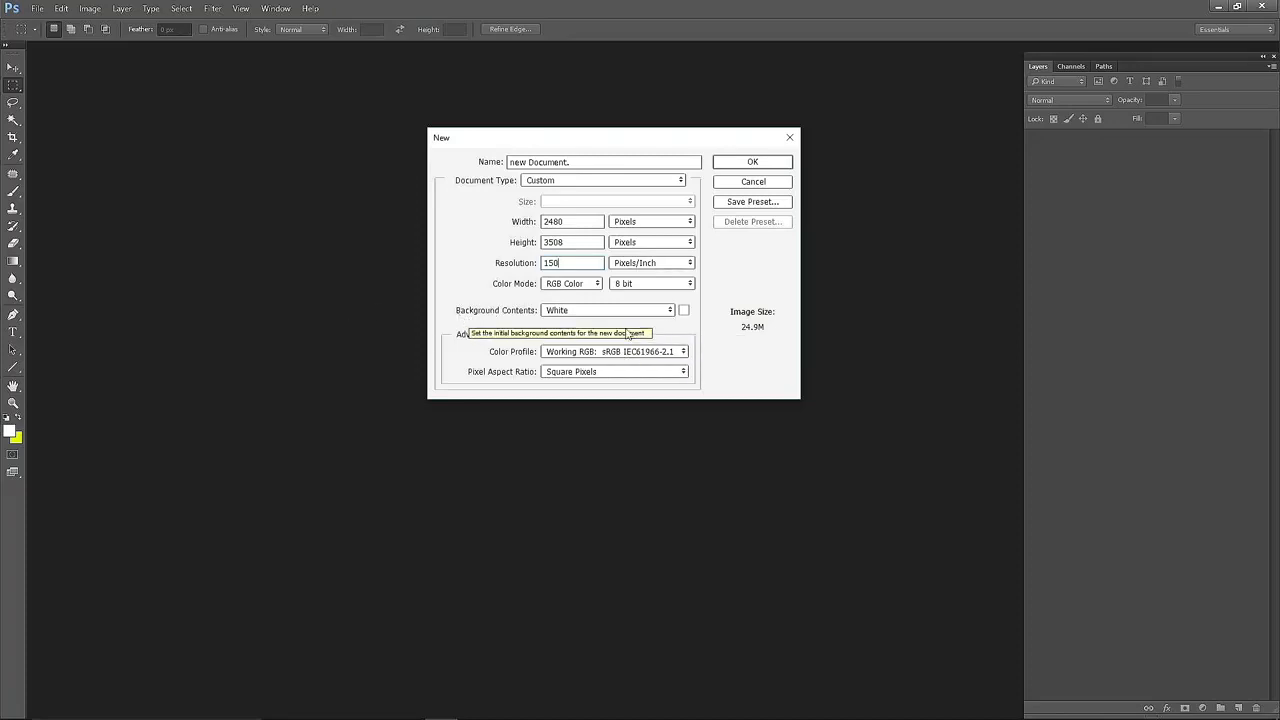
- Set the new document's background contents to Transparent and create the document
left_click(588, 311)
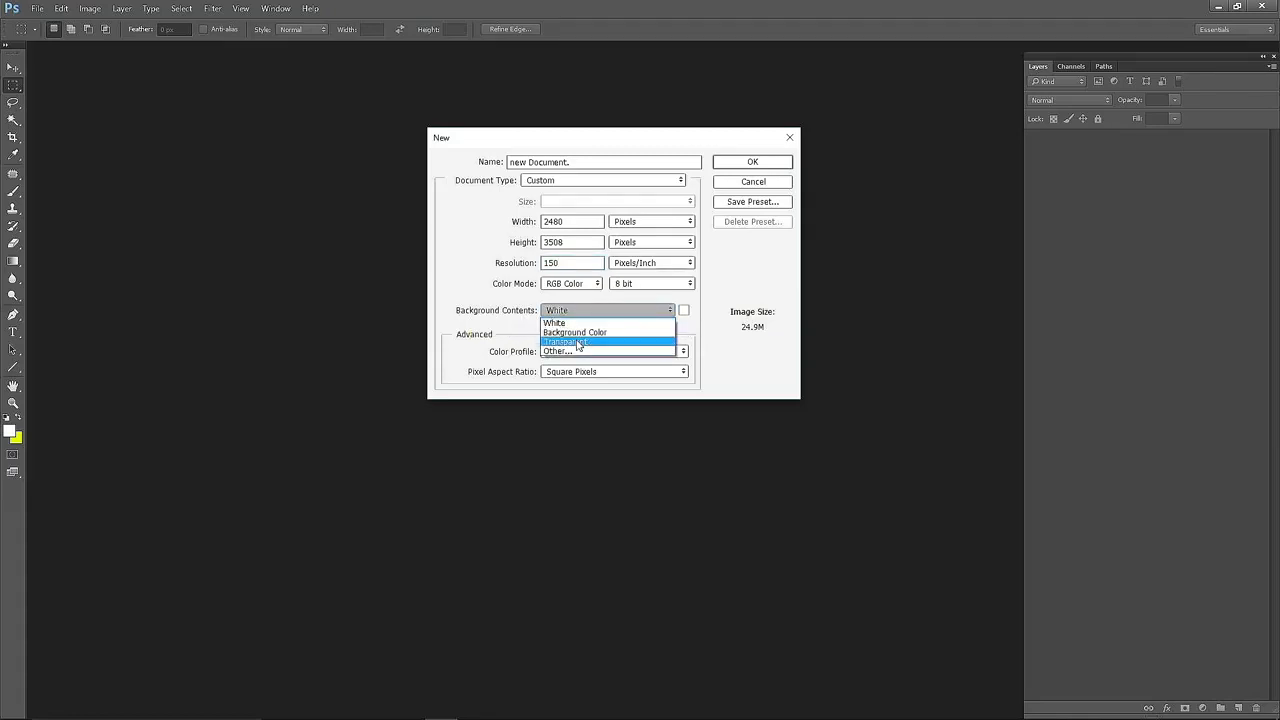
left_click(577, 343)
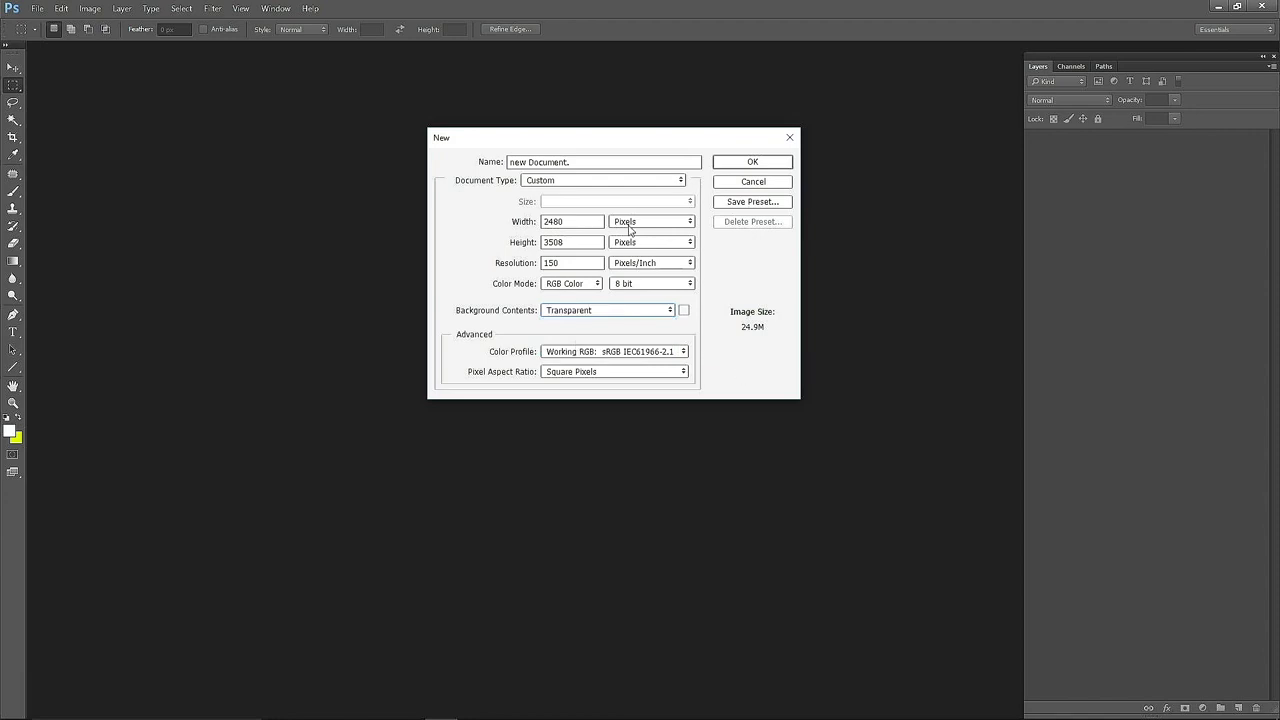
left_click(752, 164)
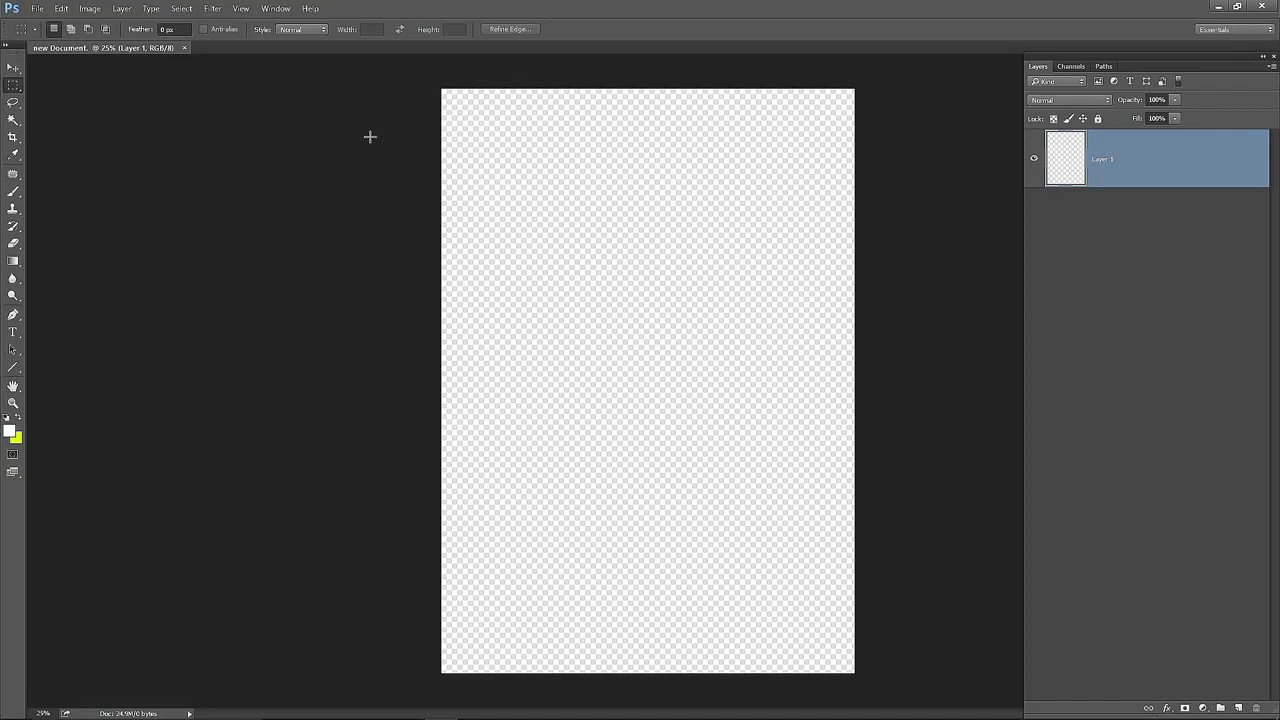
- Place the our-bird-shop-image file from the png images folder into the document as an embedded image
left_click(41, 12)
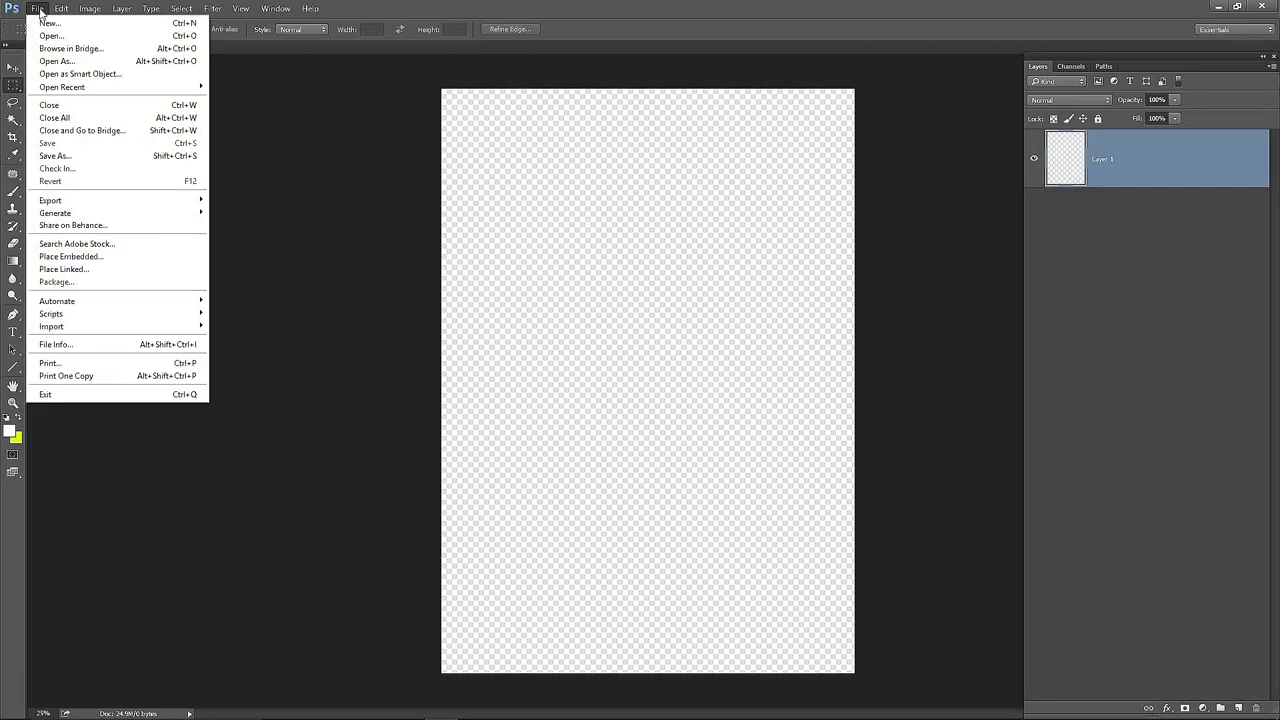
left_click(66, 258)
double_click(461, 351)
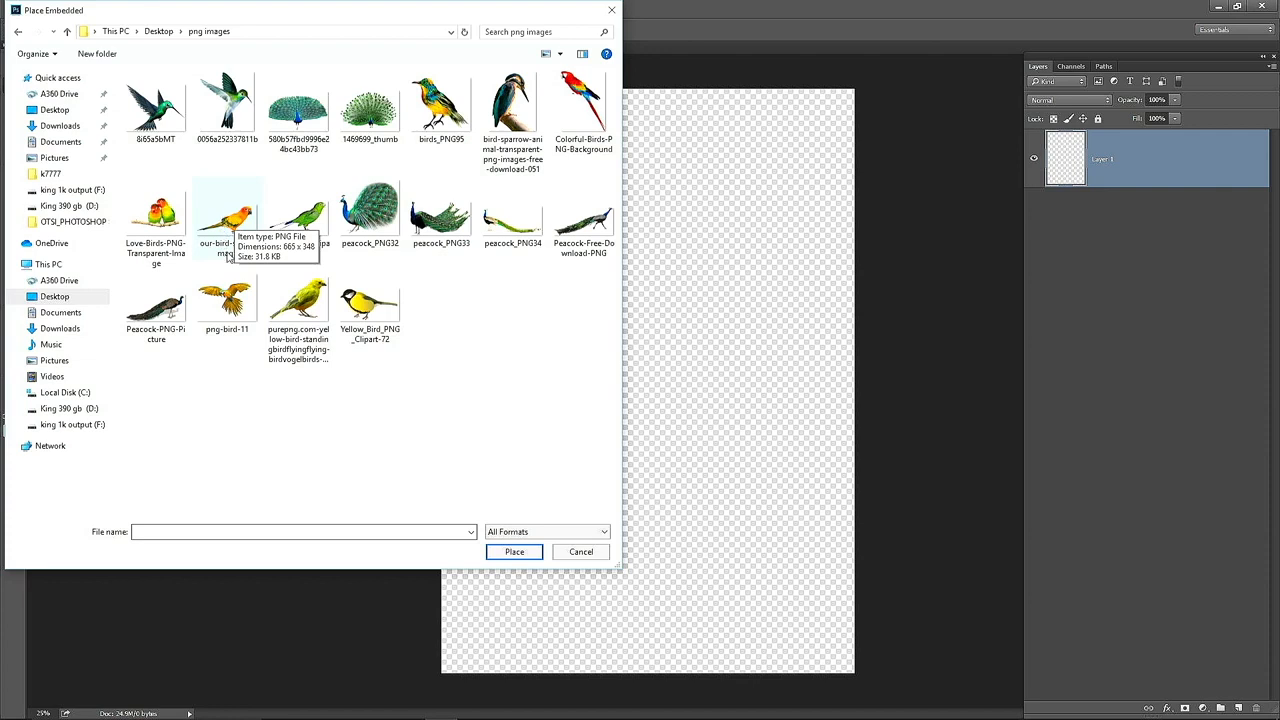
left_click(222, 218)
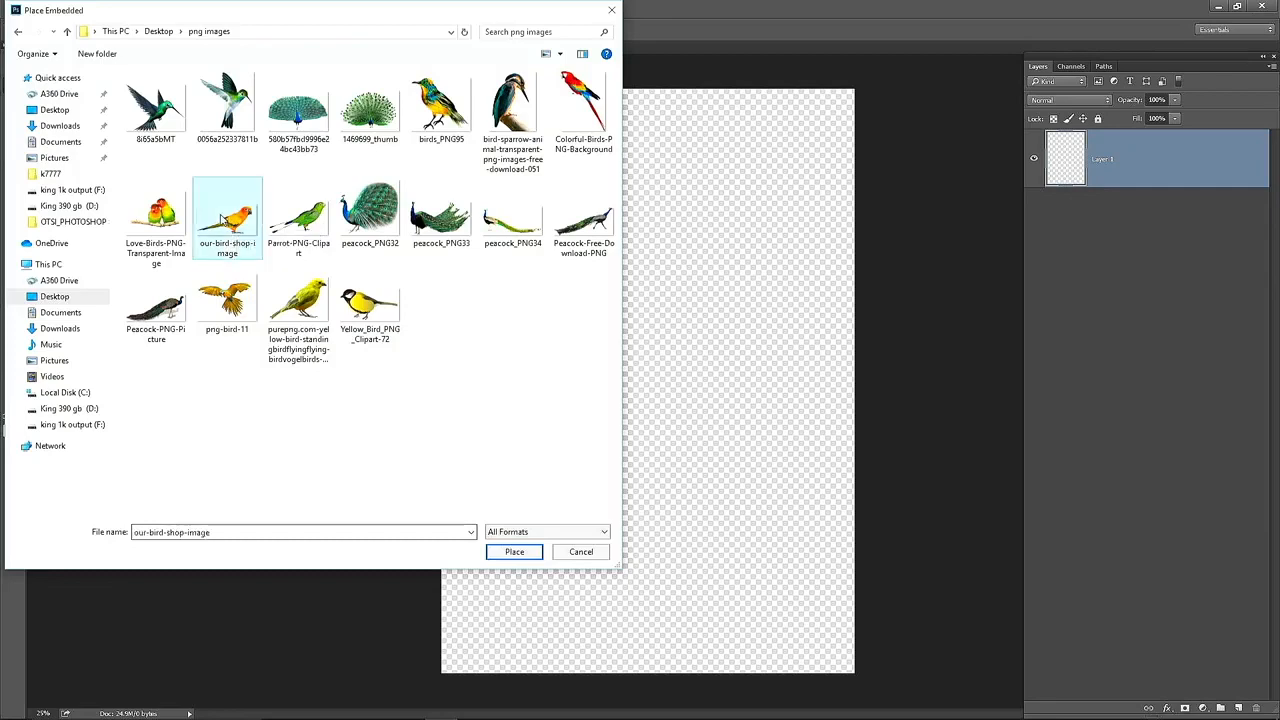
left_click(514, 553)
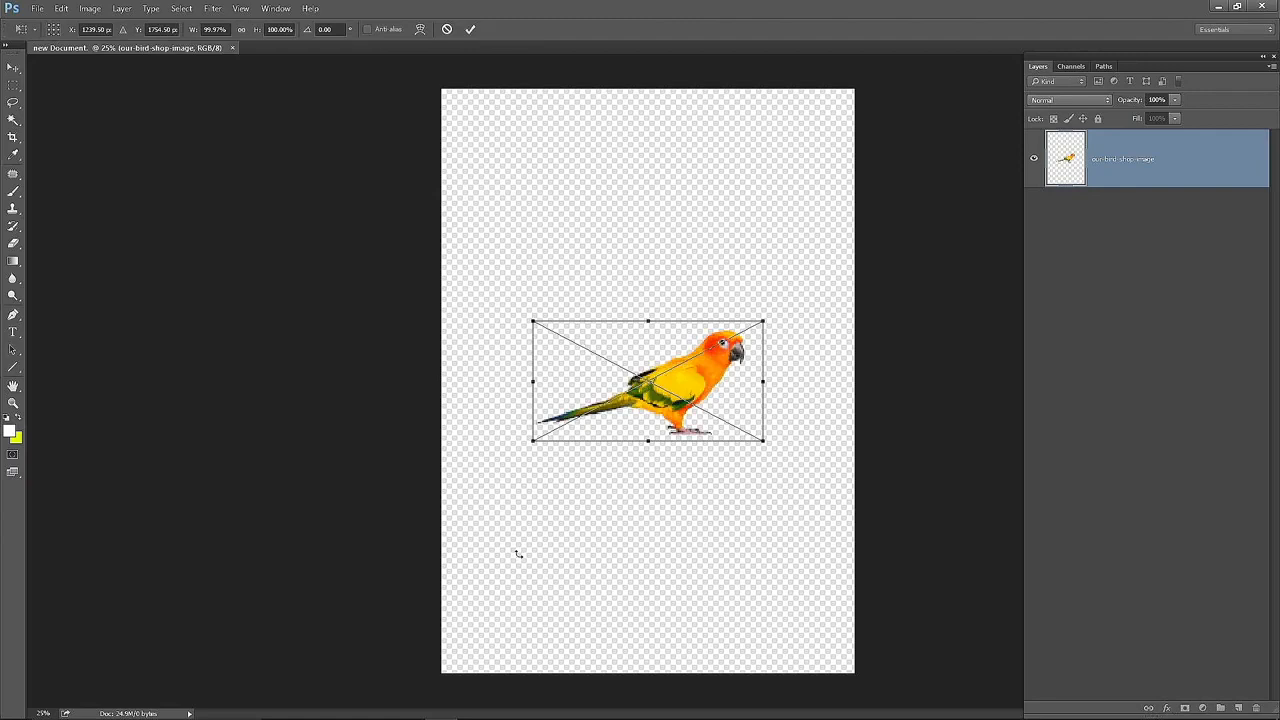
- Enlarge the placed parrot to about 159% width and 170% height, position it across the top of the page and commit it
left_click_drag(702, 372, 646, 249)
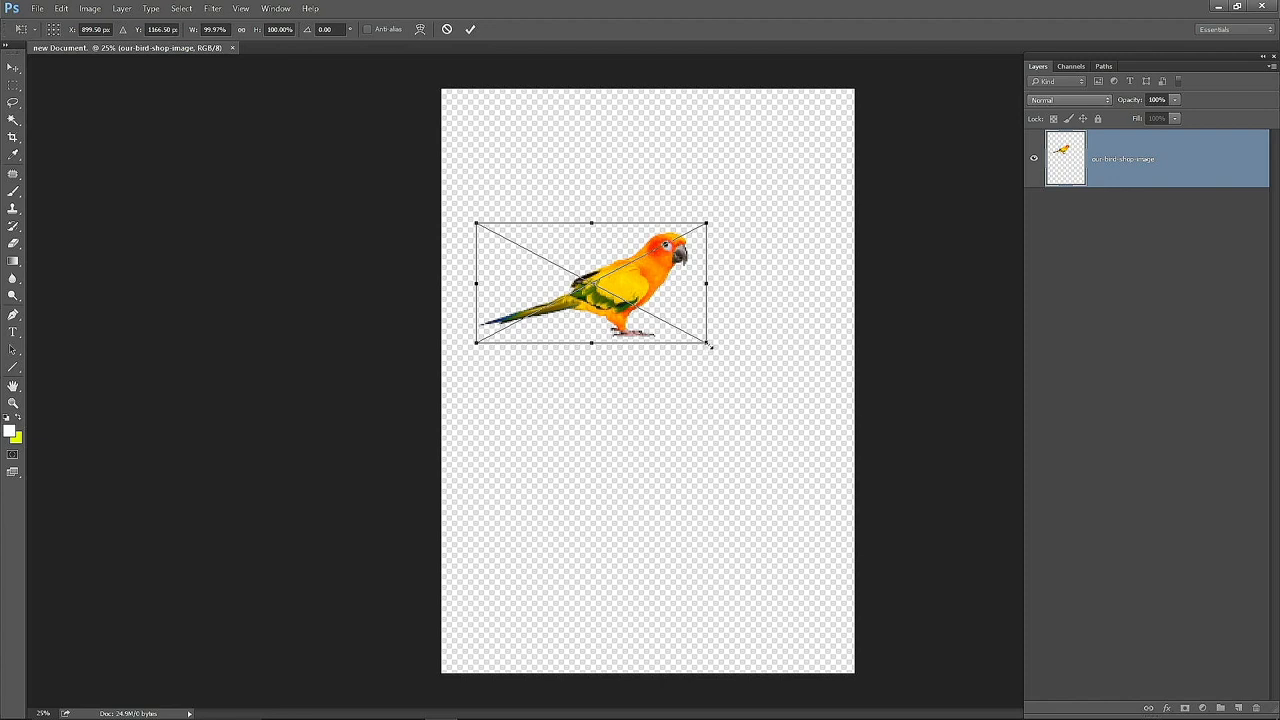
left_click_drag(710, 345, 849, 425)
left_click_drag(733, 332, 714, 212)
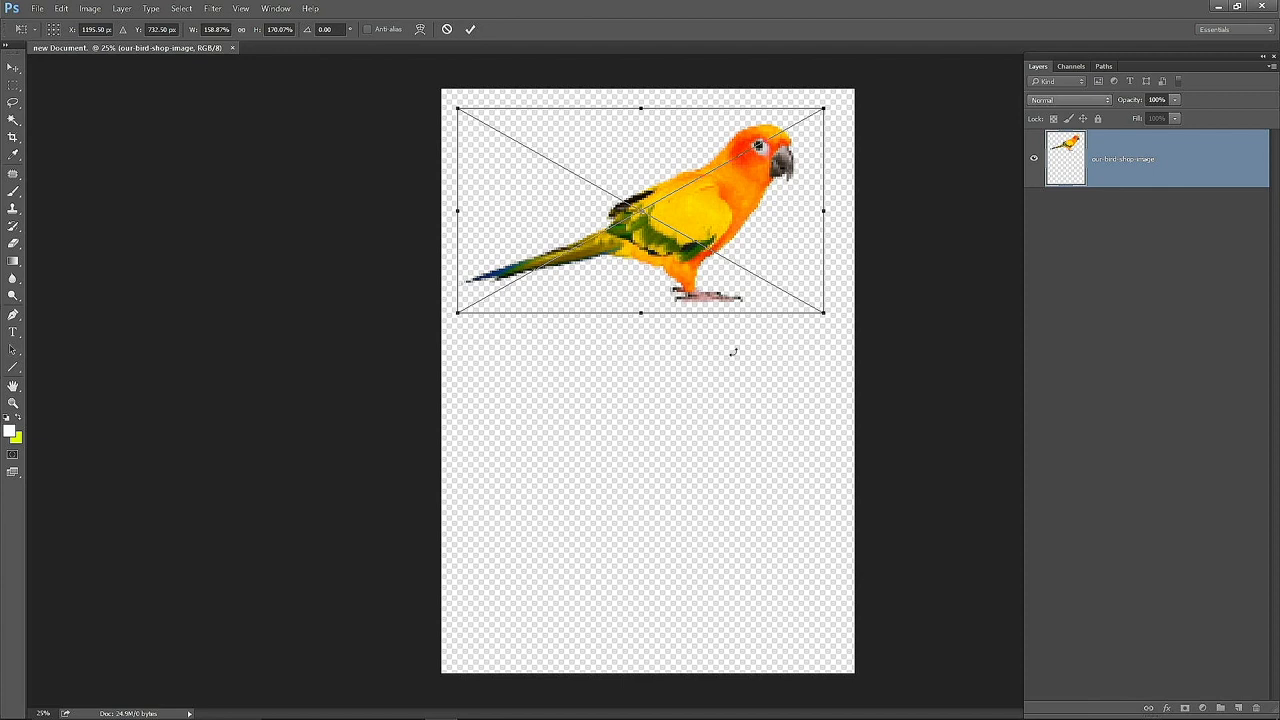
key("Return")
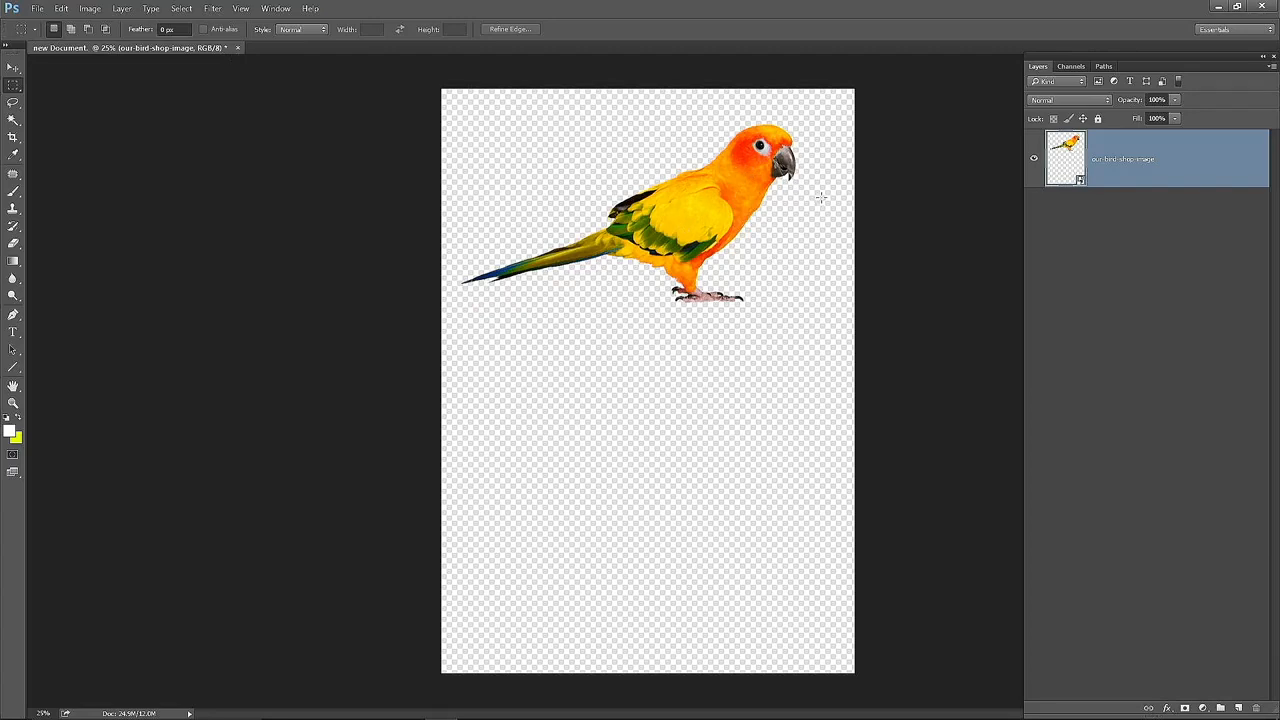
- Switch to the desktop and open the Jpeg images folder, showing its files as large thumbnails
left_click(1218, 8)
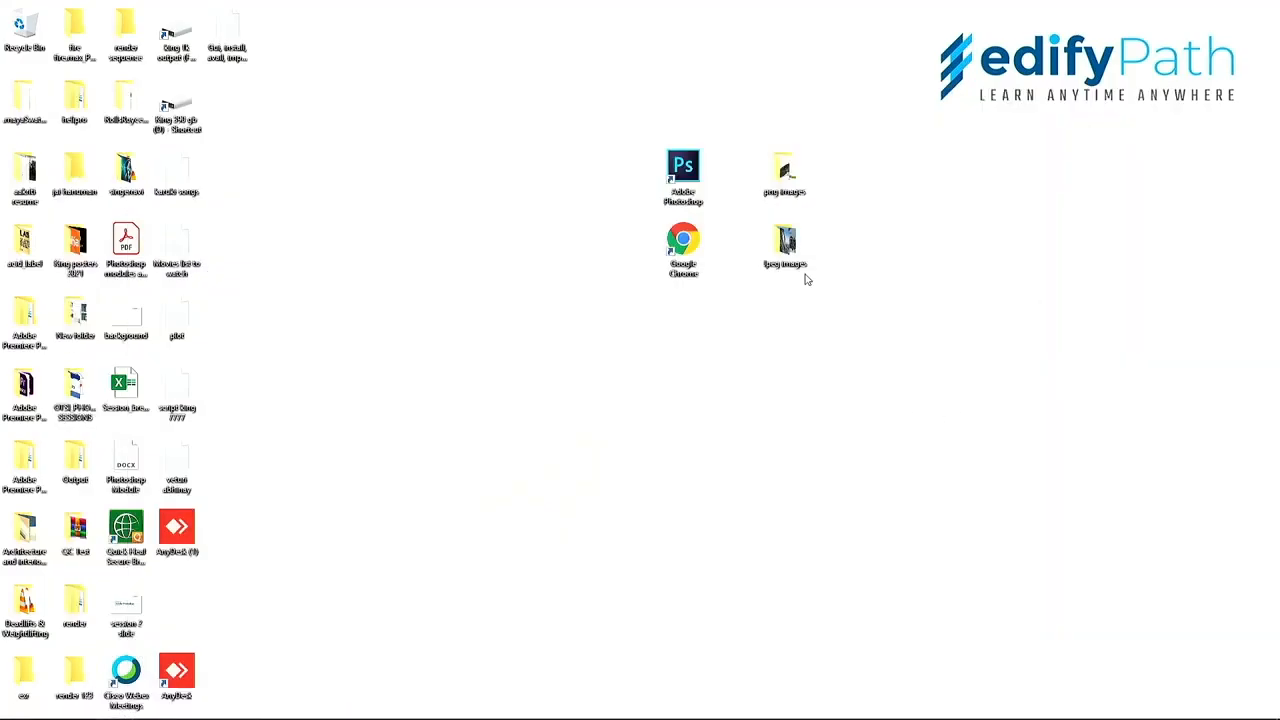
double_click(790, 246)
right_click(457, 220)
mouse_move(595, 227)
left_click(659, 227)
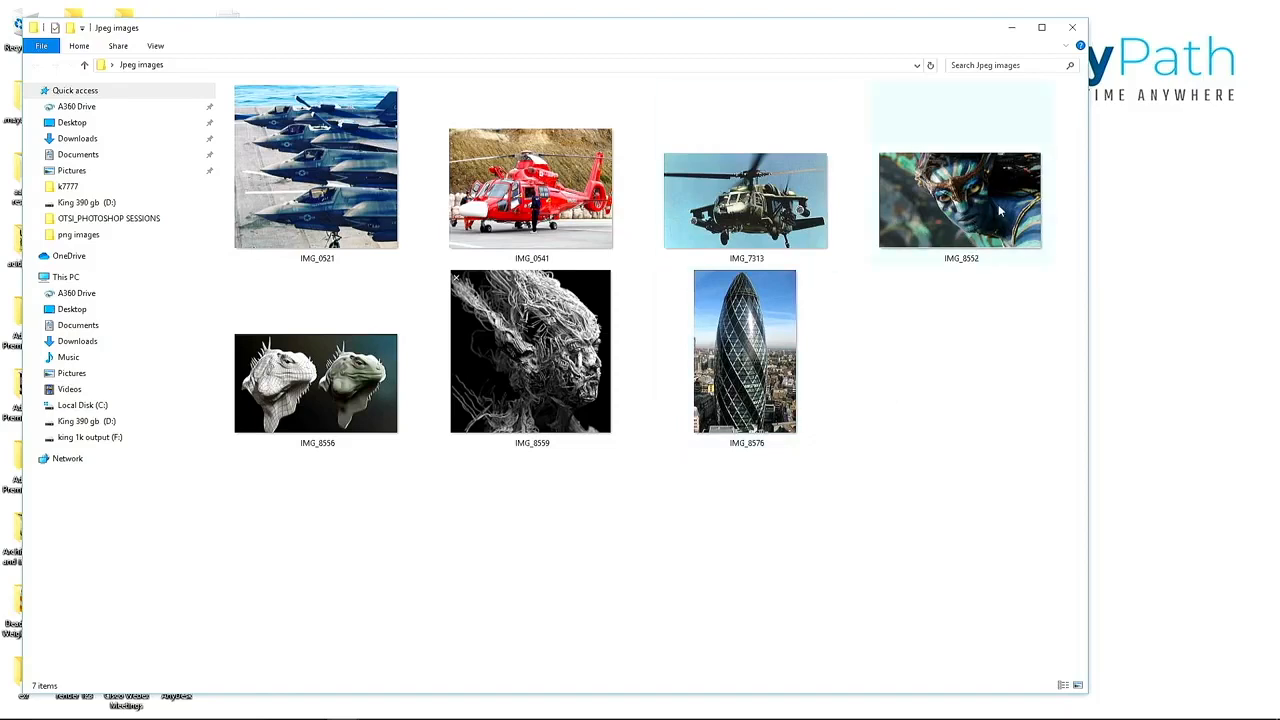
- Bring the IMG_8552 picture from the folder into the open Photoshop document
left_click(965, 203)
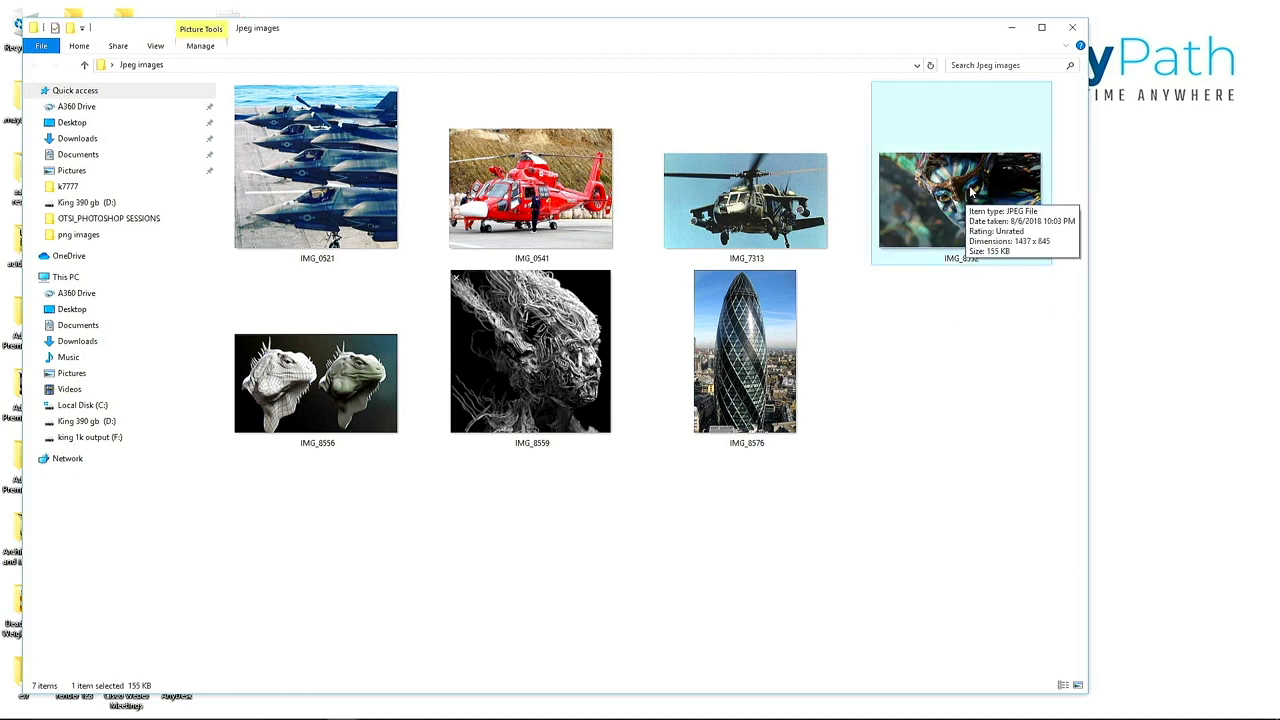
left_click_drag(970, 192, 481, 628)
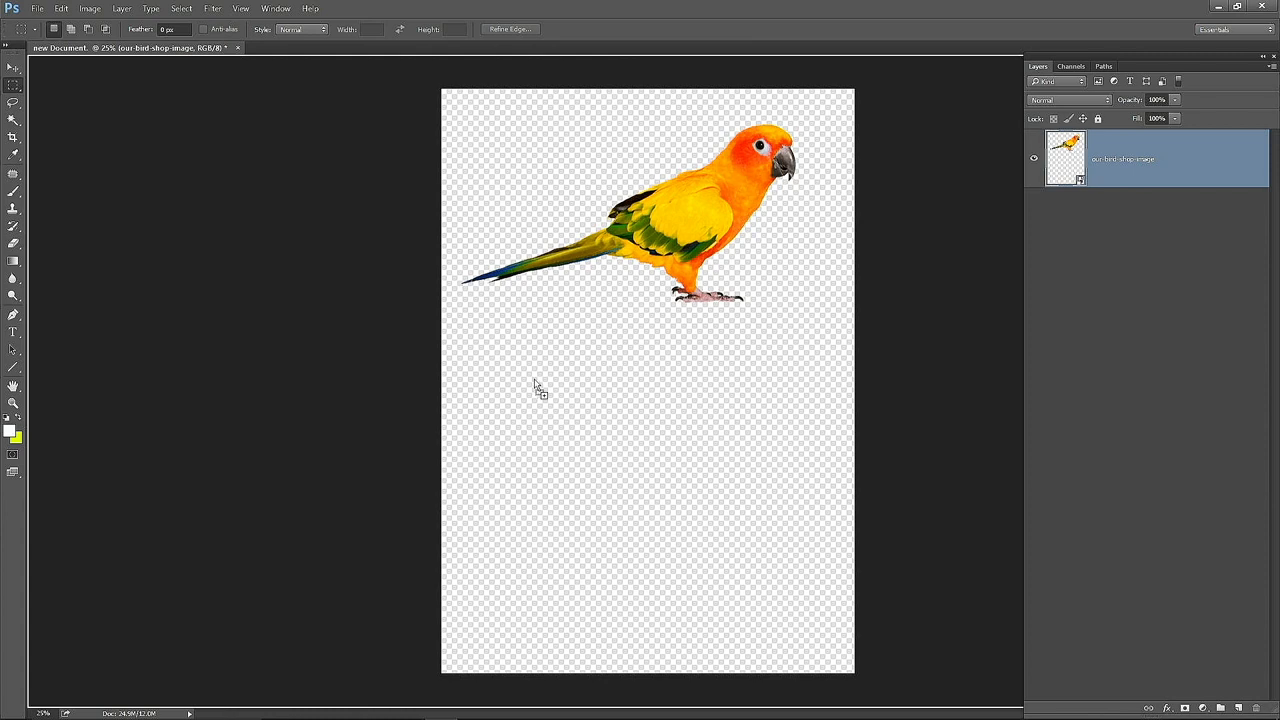
left_click_drag(535, 388, 535, 385)
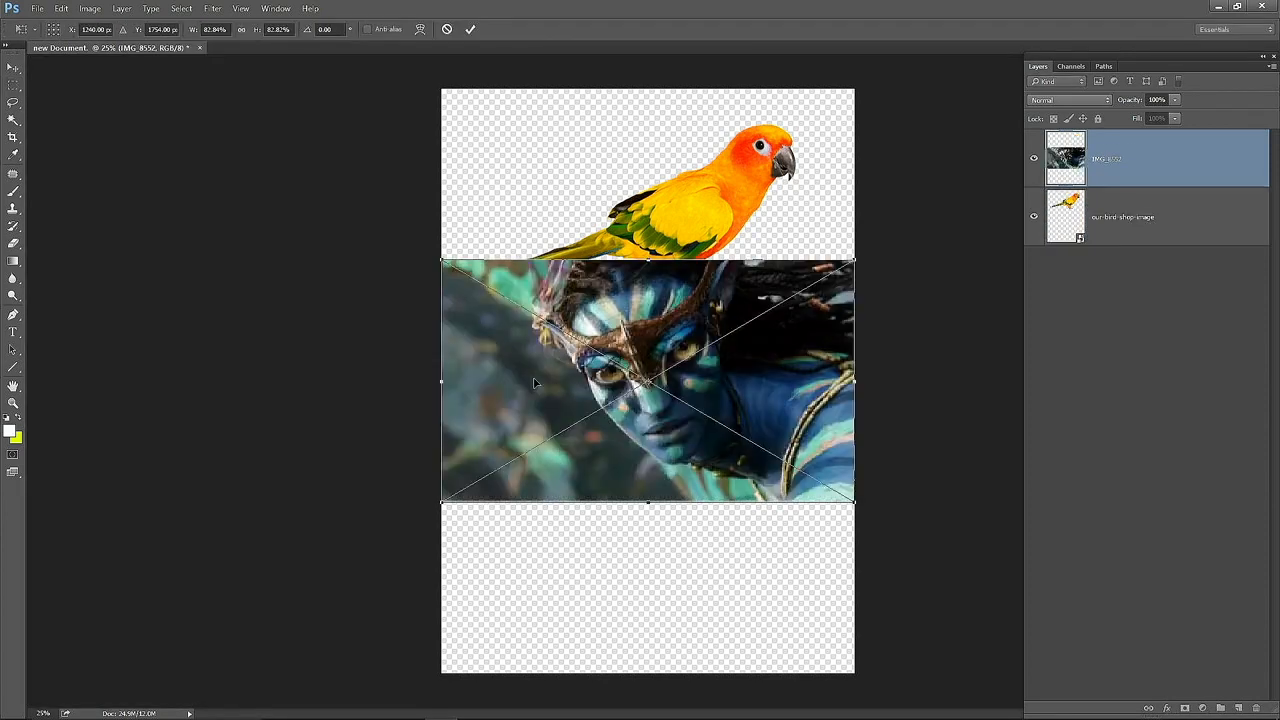
- Move the placed IMG_8552 picture down to just below the parrot's feet and commit the placement
left_click_drag(735, 392, 791, 400)
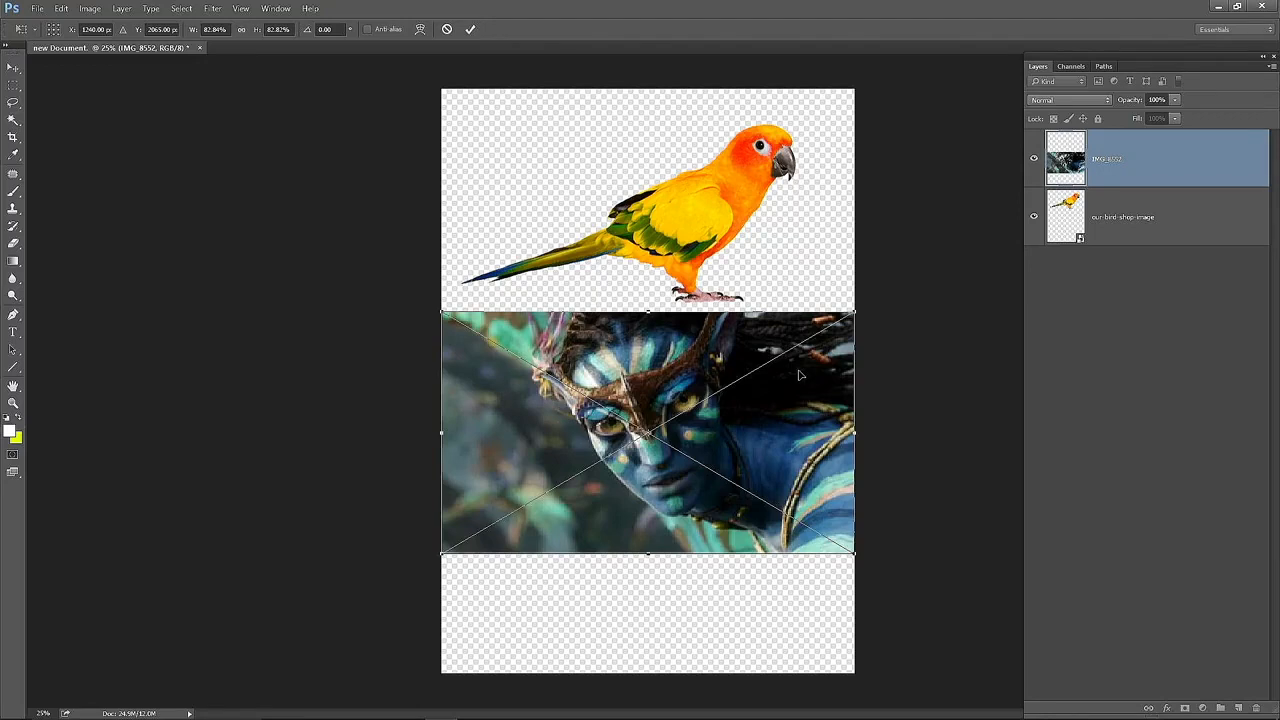
key("Return")
key("m")
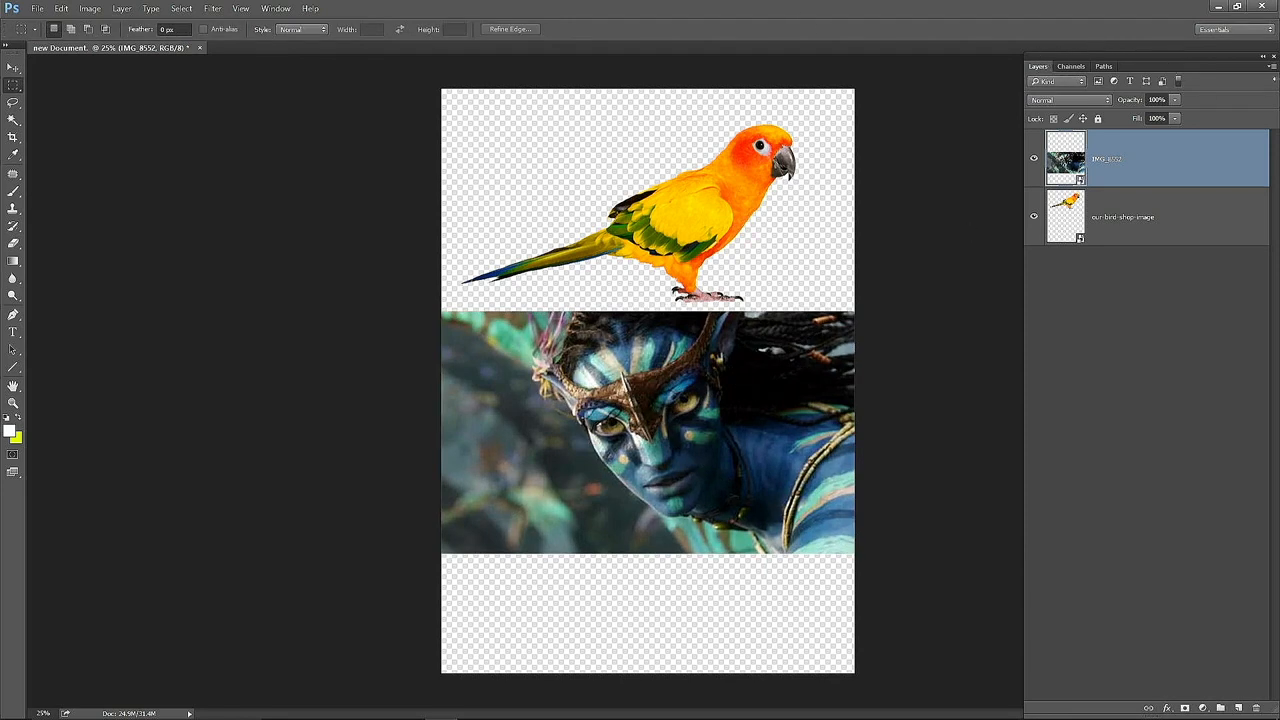
- Hide and show the parrot layer and the IMG_8552 layer in turn to see what each one contains
left_click_drag(1094, 57, 1060, 57)
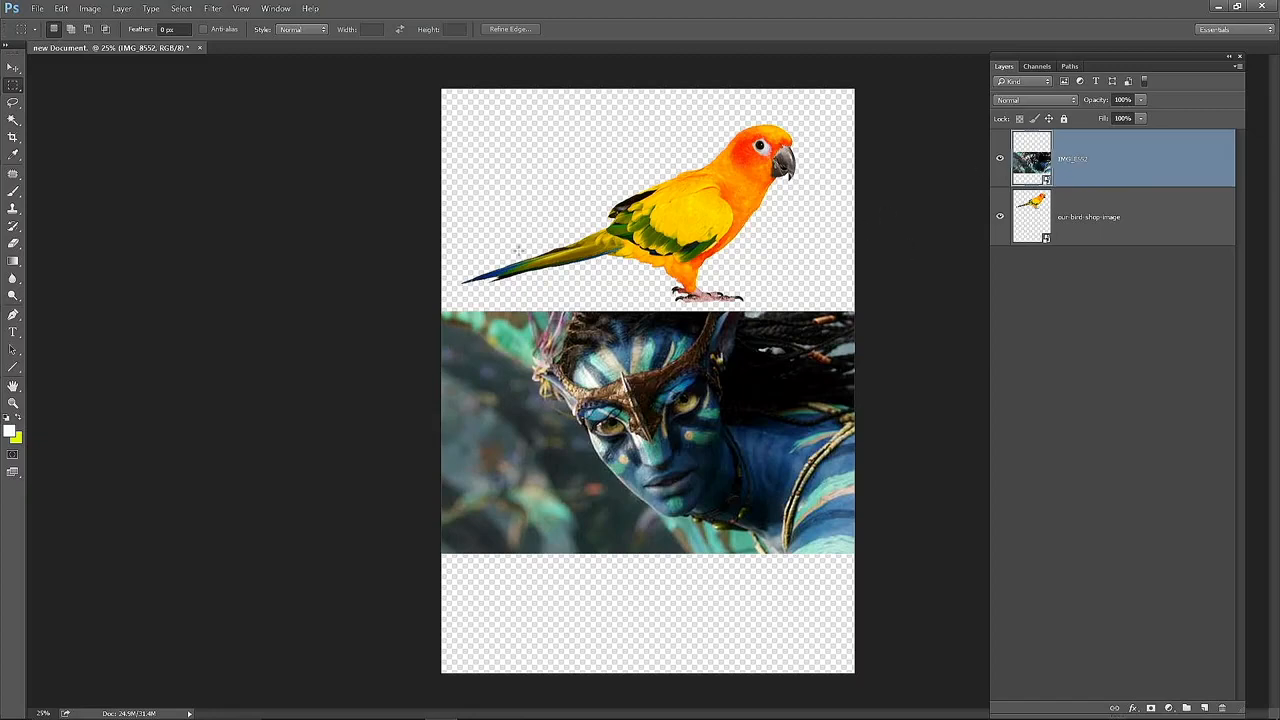
key("v")
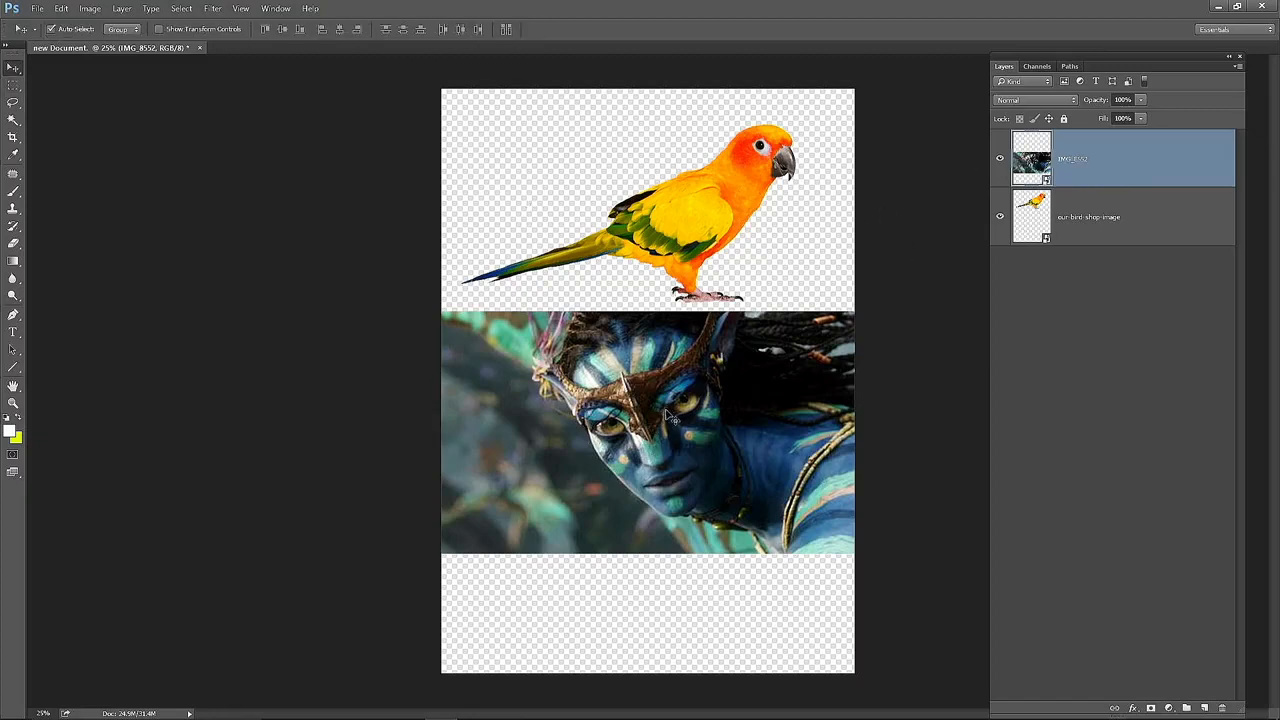
left_click(999, 218)
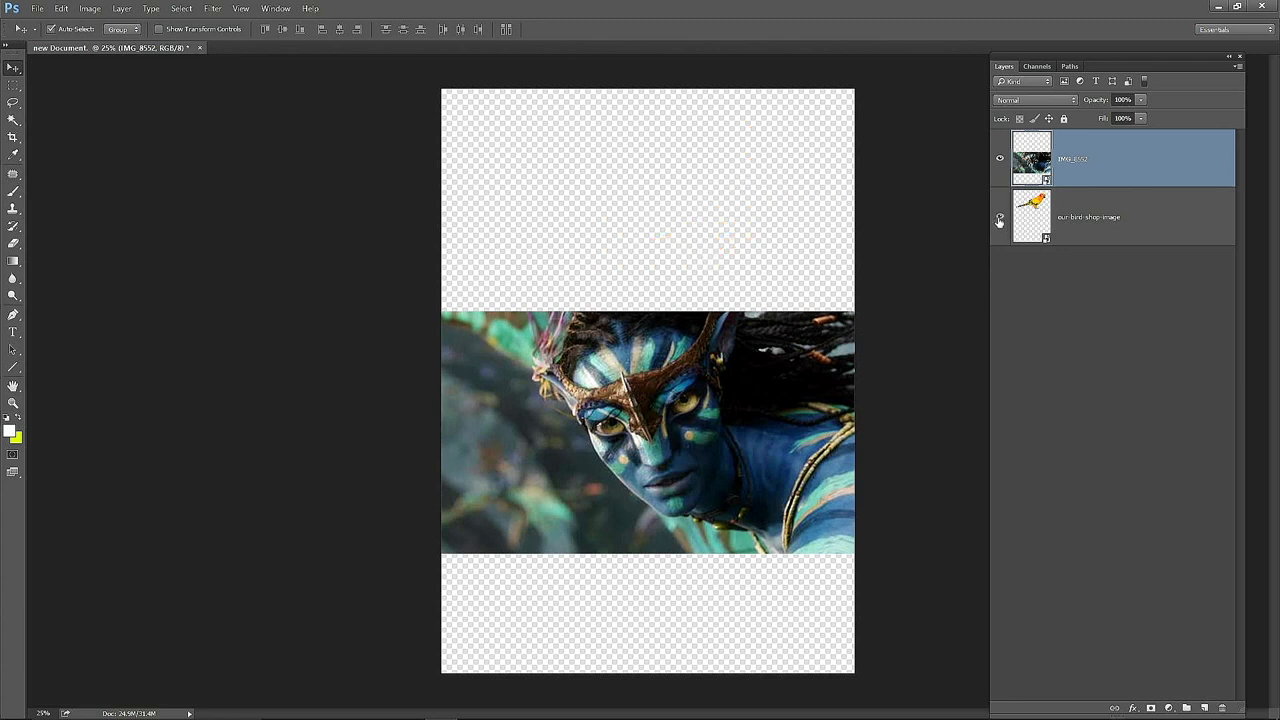
left_click(999, 218)
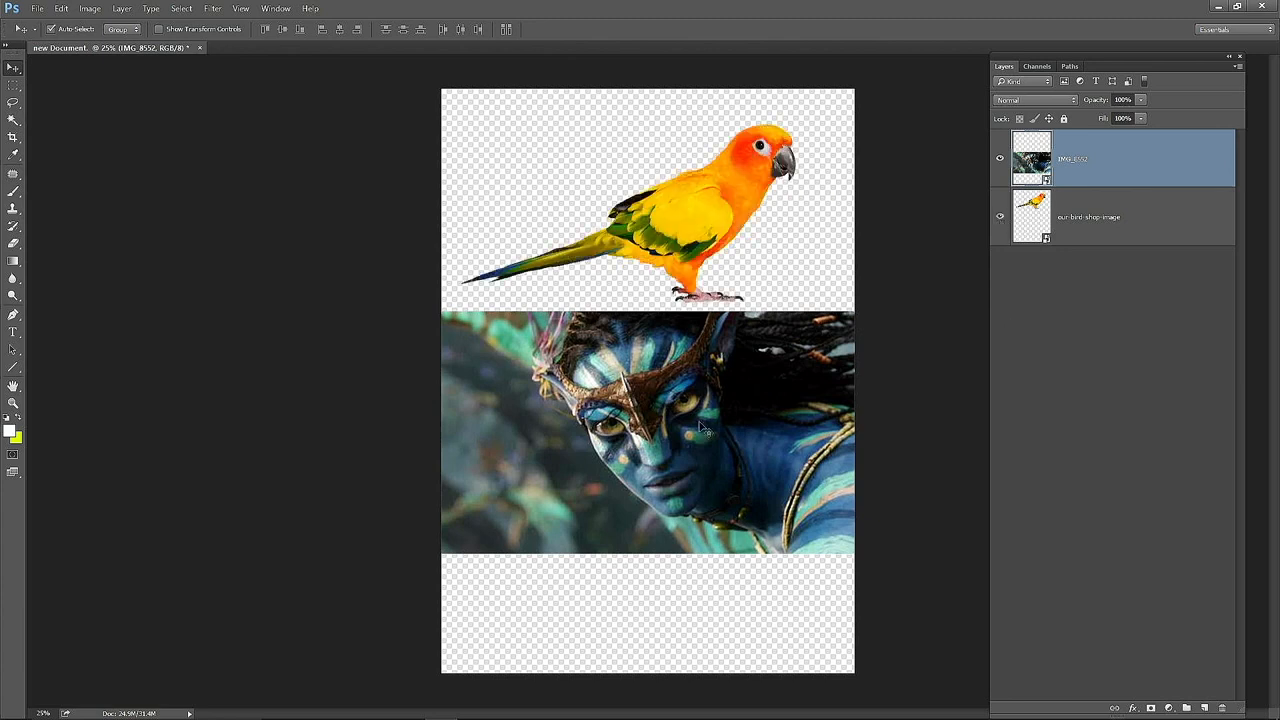
left_click(999, 160)
left_click(999, 160)
left_click_drag(1050, 53, 1068, 51)
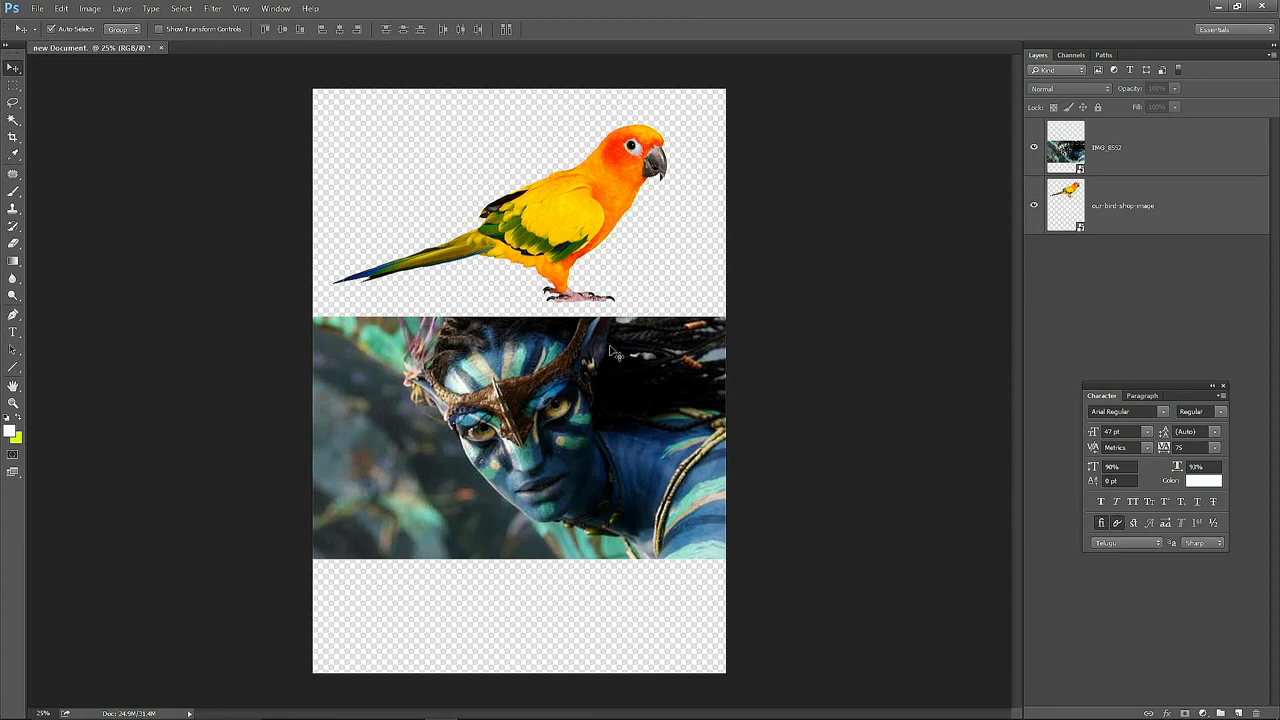
- Start a new document named type 2 with the International Paper document type and A3 size
left_click(37, 8)
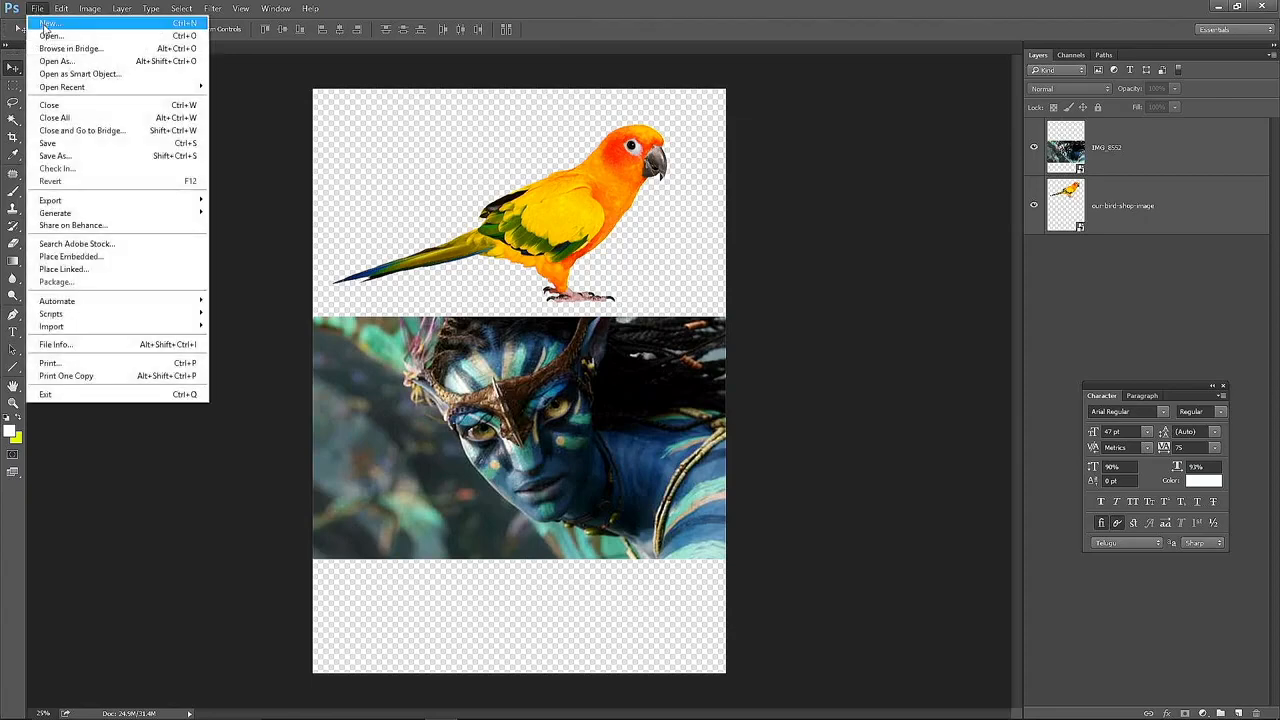
left_click(45, 24)
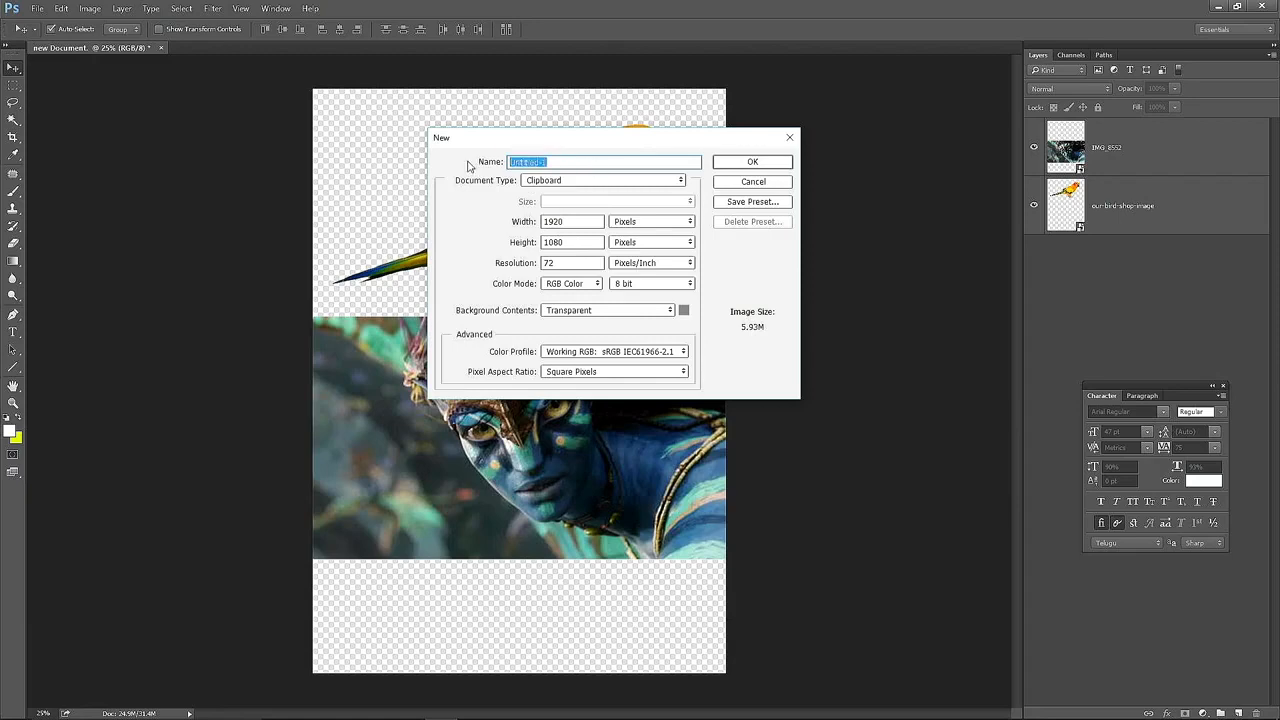
key("BackSpace")
type("type 2")
left_click(553, 181)
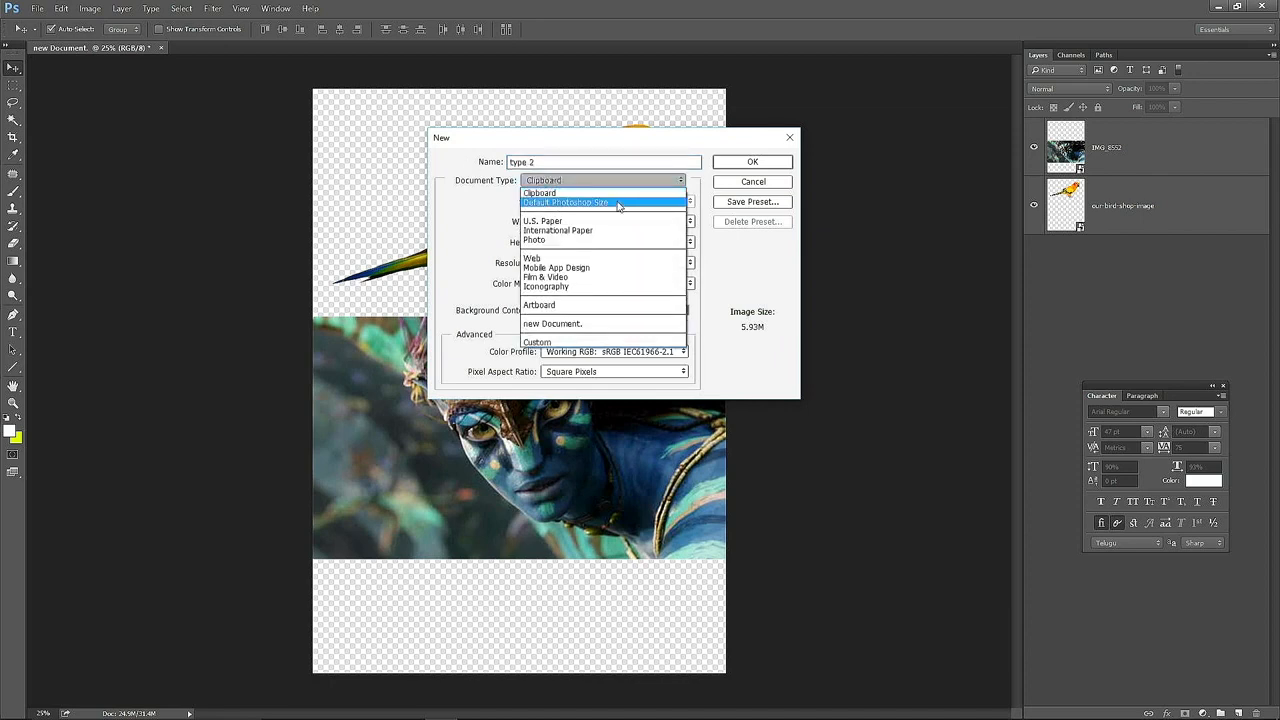
left_click(566, 234)
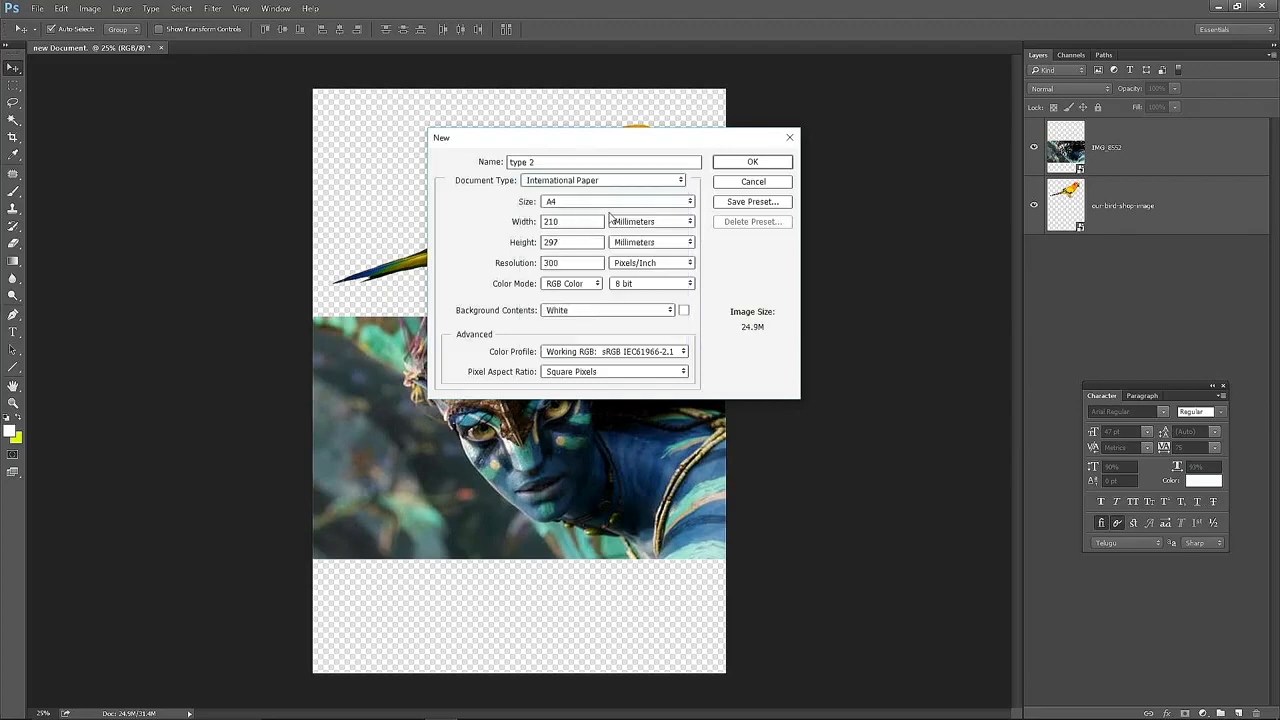
left_click(614, 203)
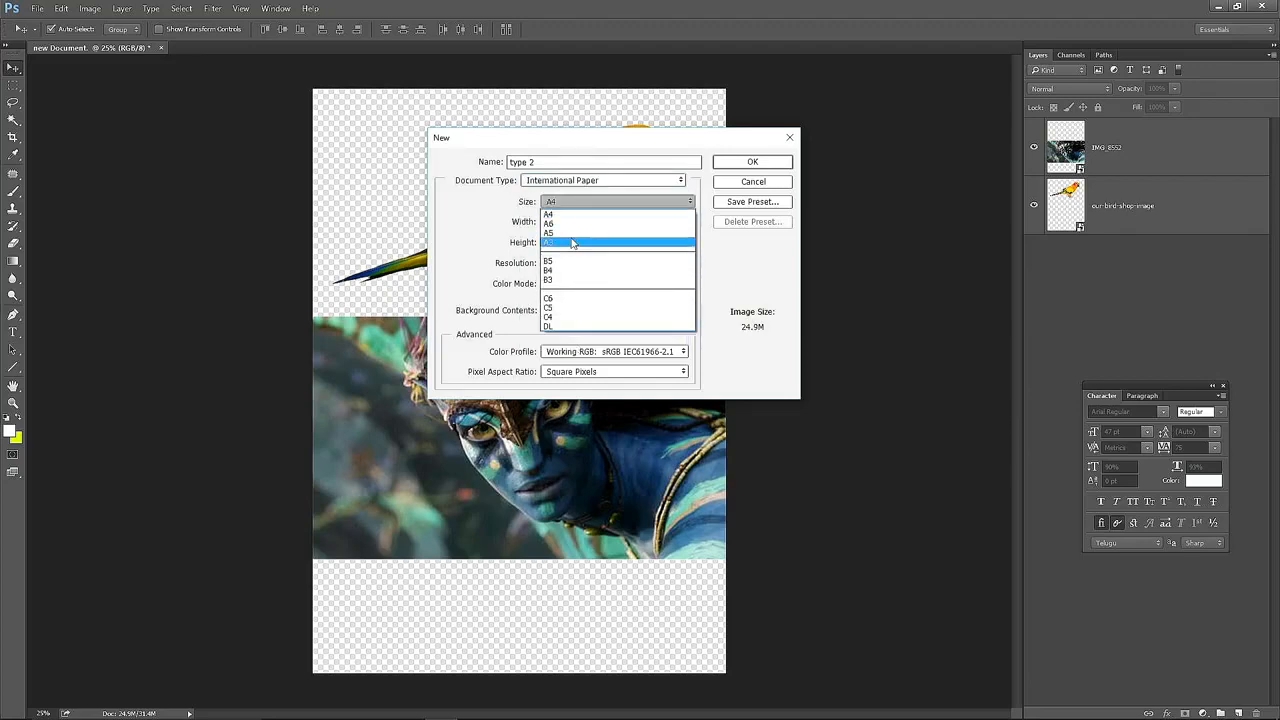
left_click(579, 242)
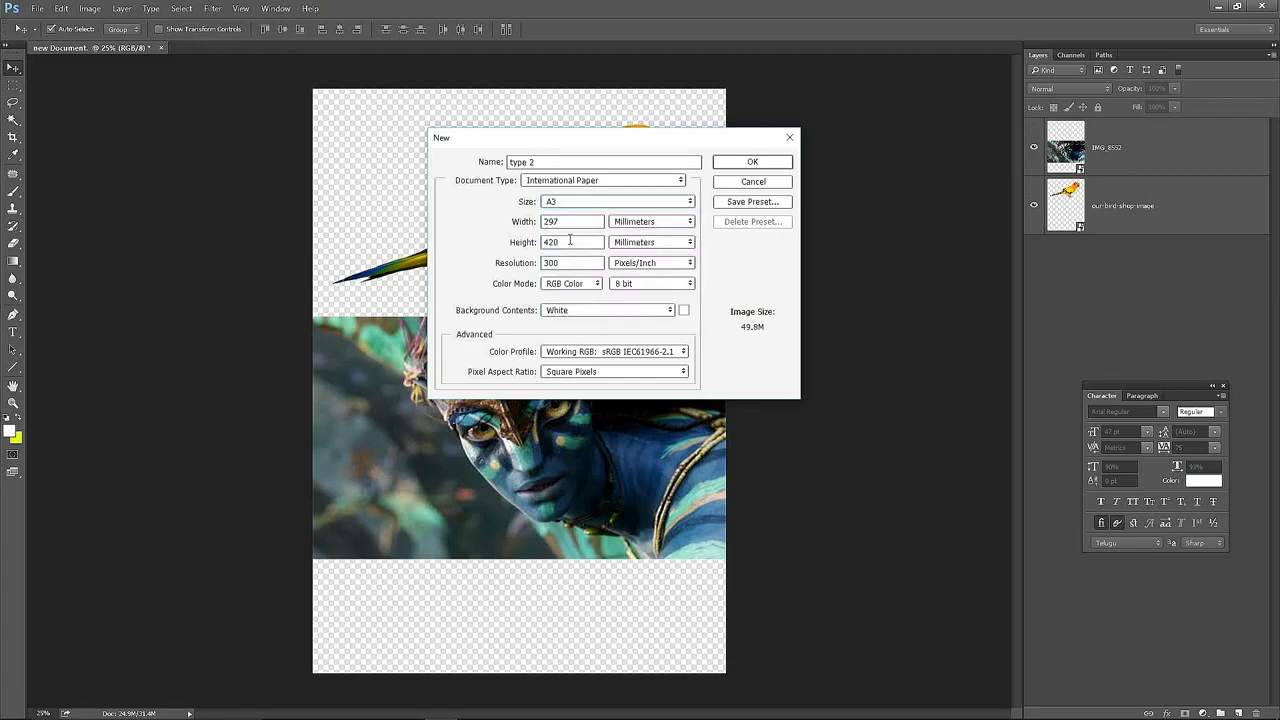
- Set the width and height units of the type 2 document to inches and create it
left_click(648, 224)
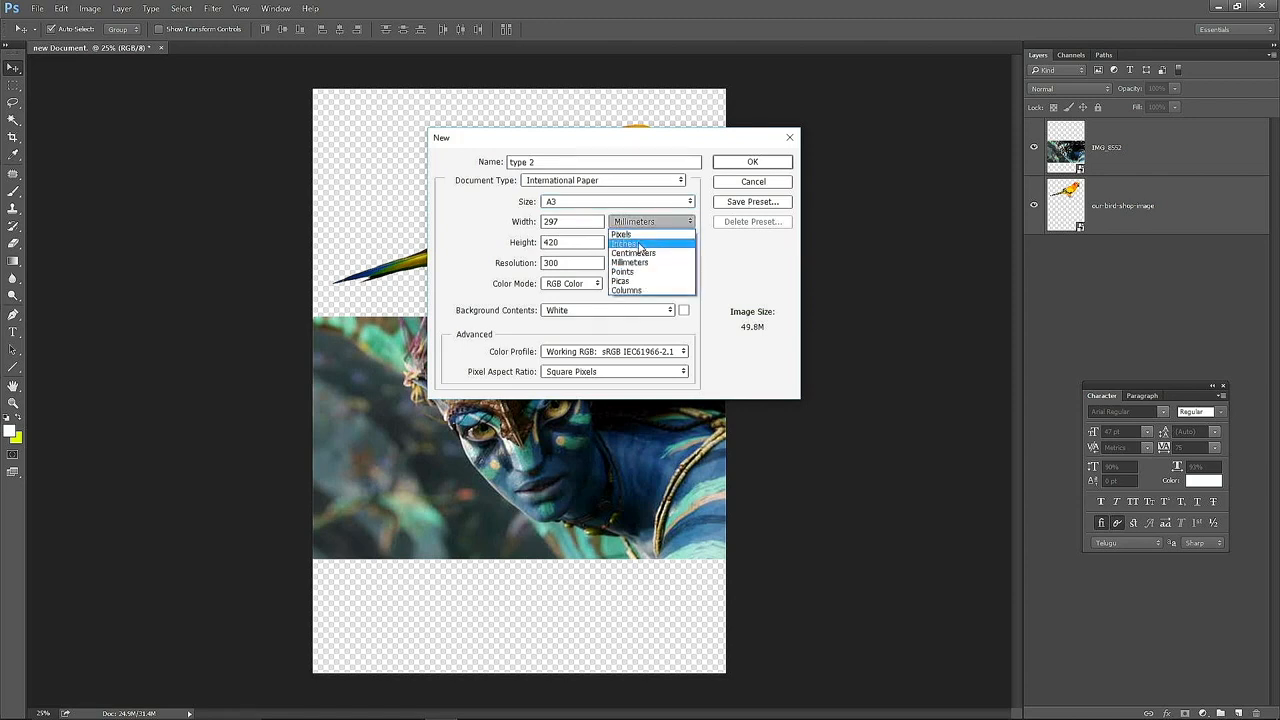
left_click(640, 245)
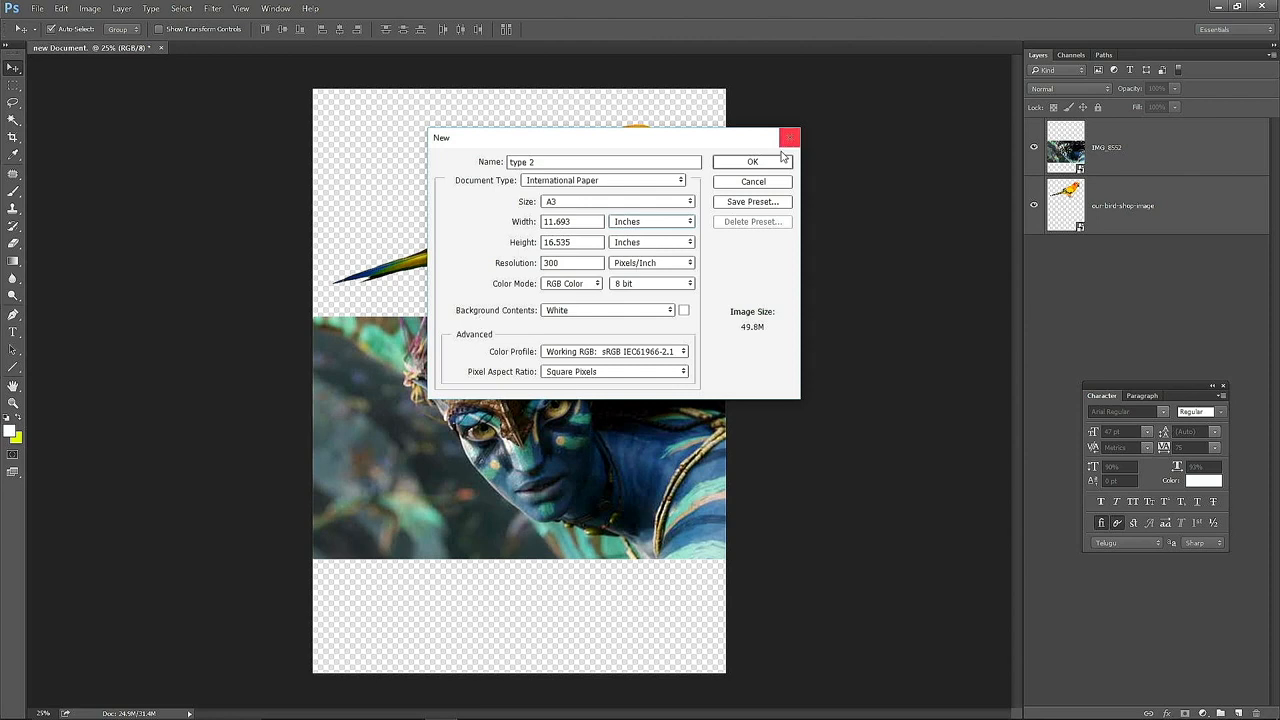
left_click(756, 163)
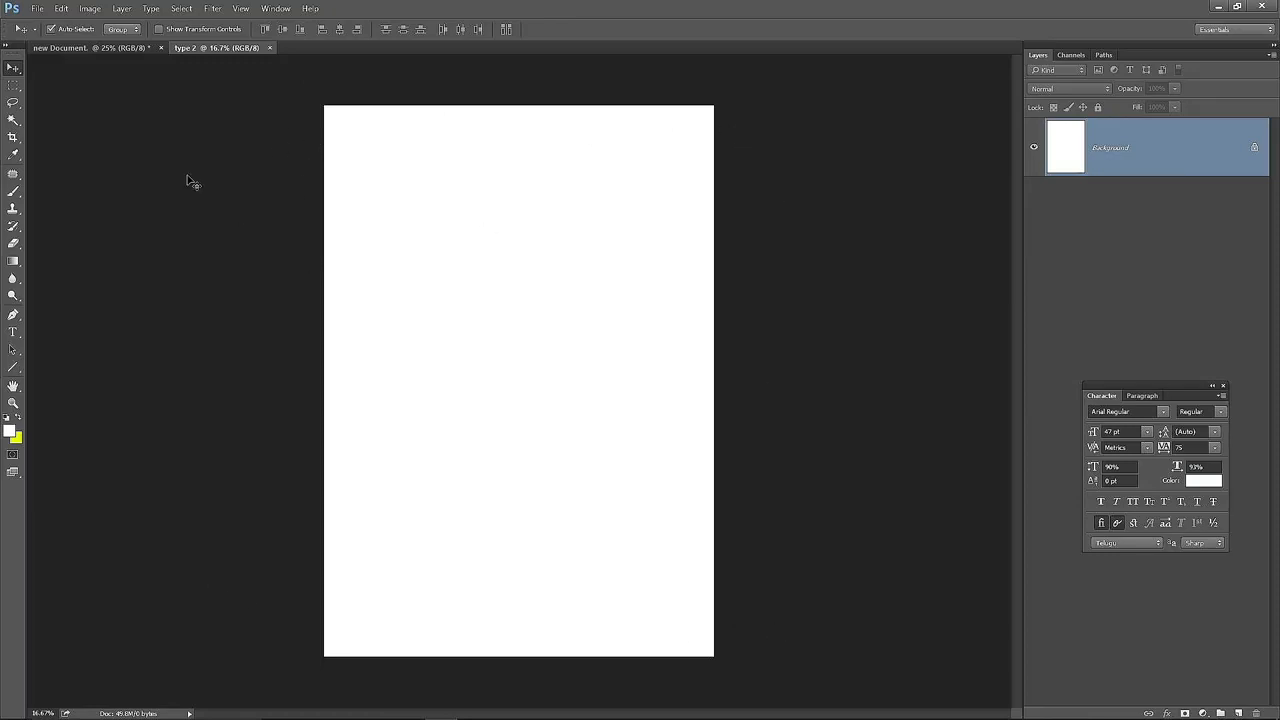
- Rotate the type 2 document's canvas 90° clockwise into landscape orientation
left_click(90, 9)
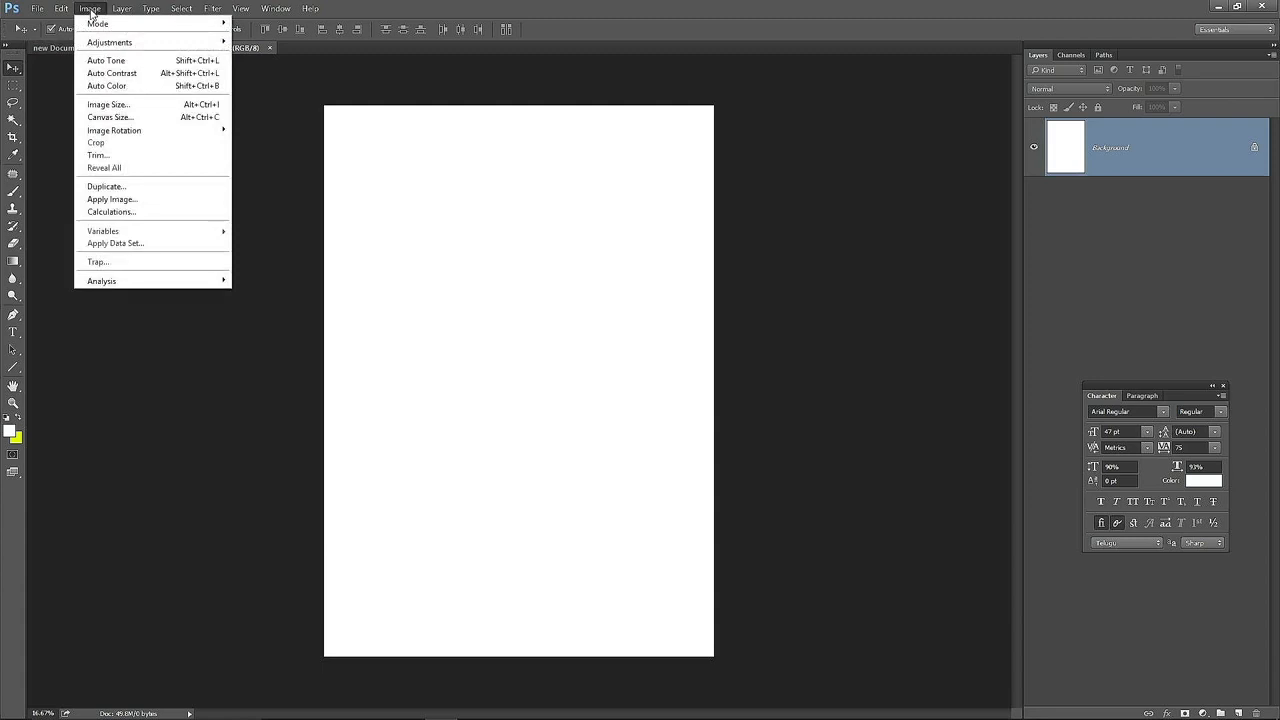
mouse_move(103, 135)
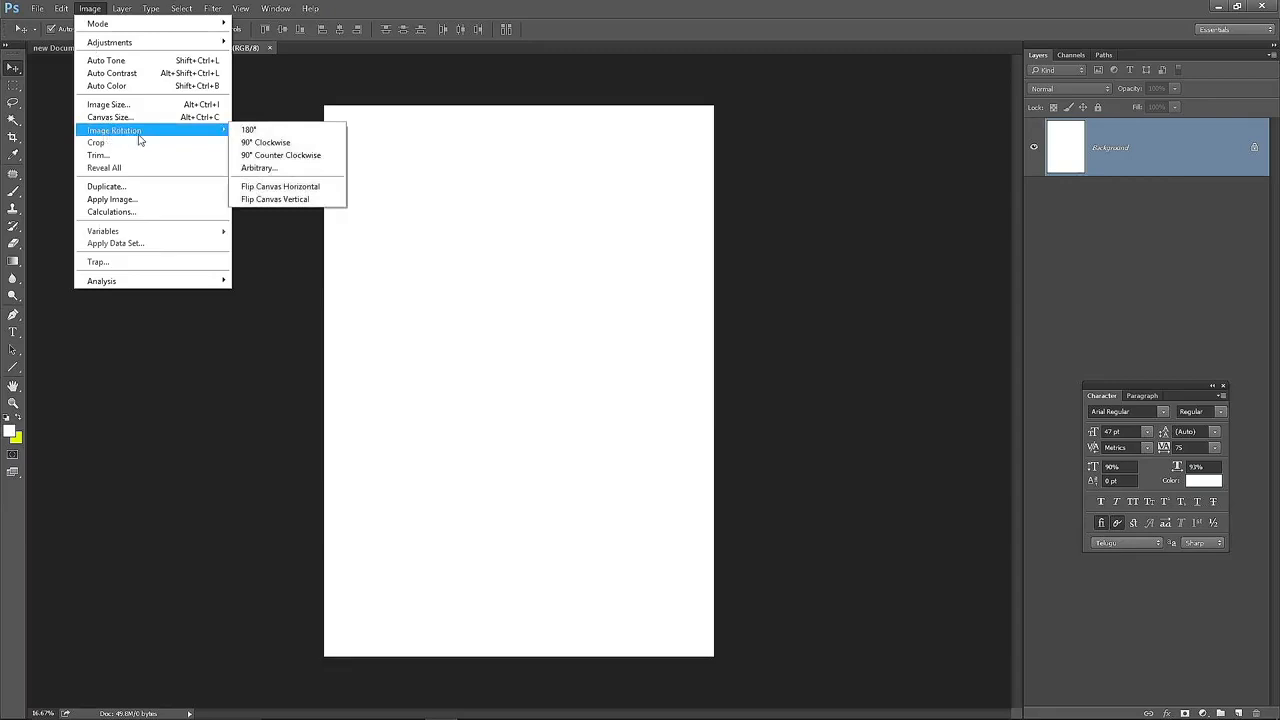
left_click(292, 146)
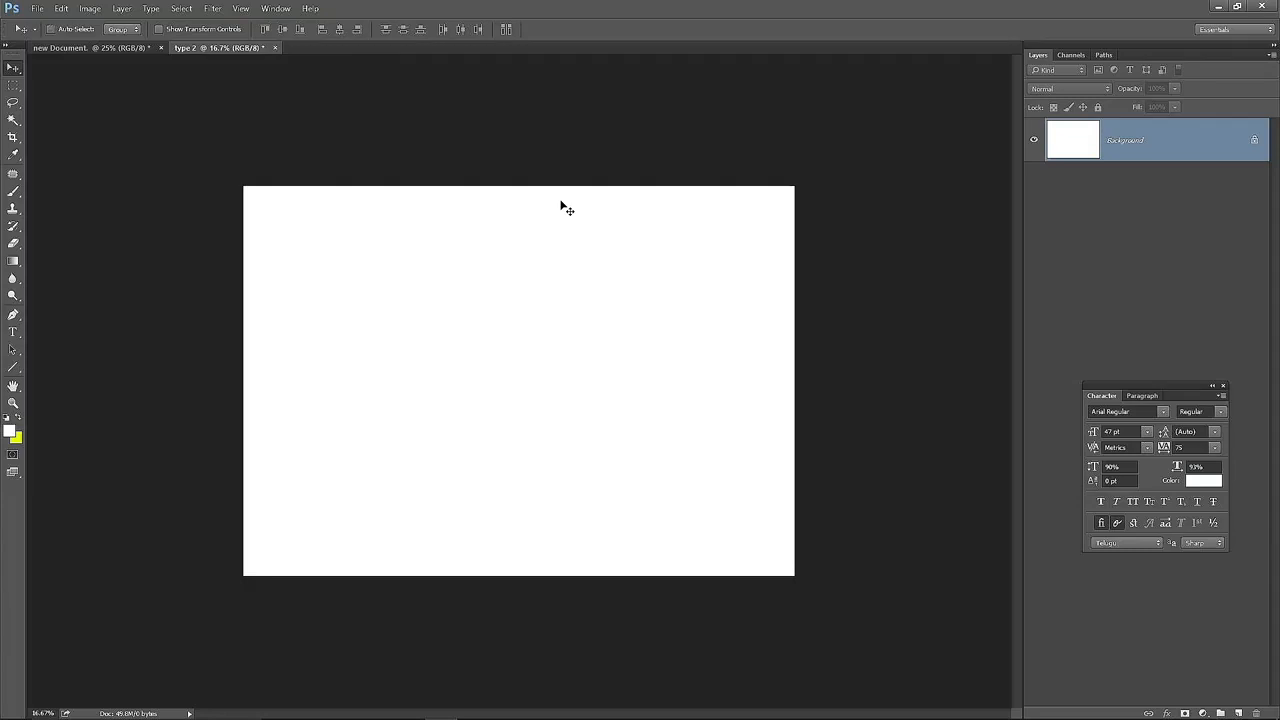
- Zoom in on the blank type 2 canvas to 200%
key("ctrl+plus")
key("ctrl+plus")
key("ctrl+plus")
key("ctrl+plus")
key("ctrl+plus")
key("ctrl+plus")
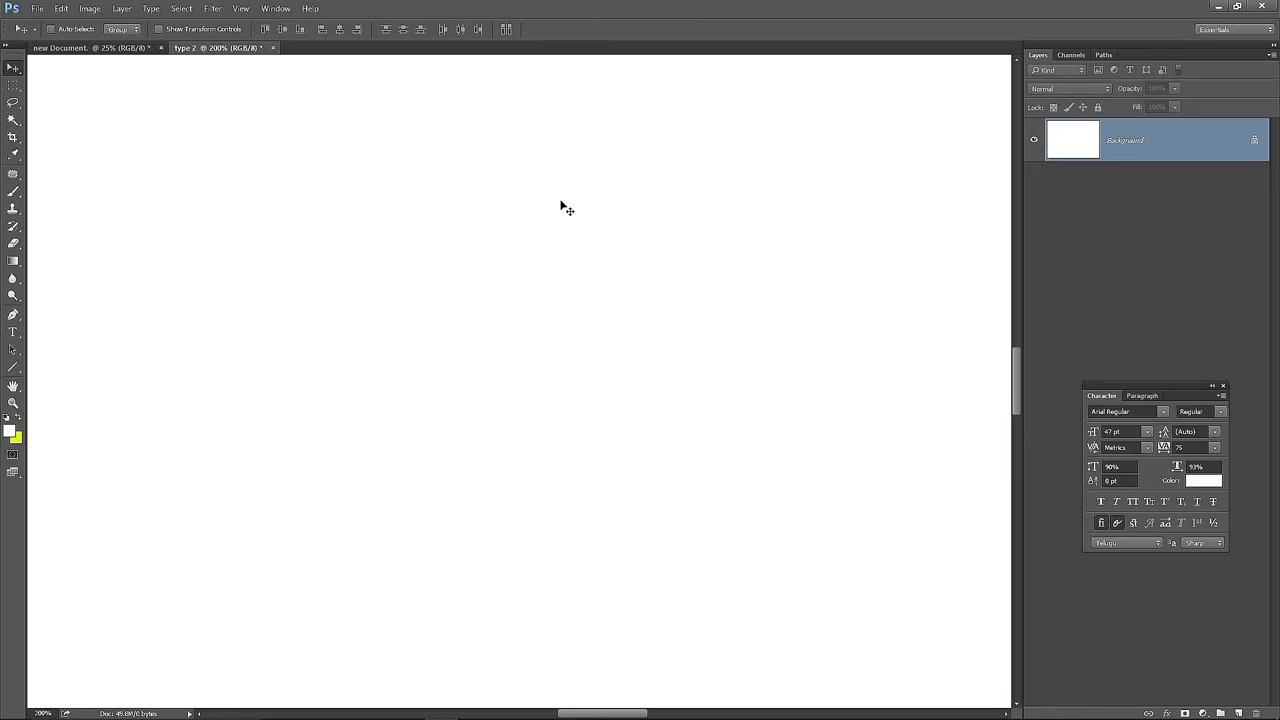
- Zoom out on the blank type 2 canvas to 2%
key("ctrl+minus")
key("ctrl+minus")
key("ctrl+minus")
key("ctrl+minus")
key("ctrl+minus")
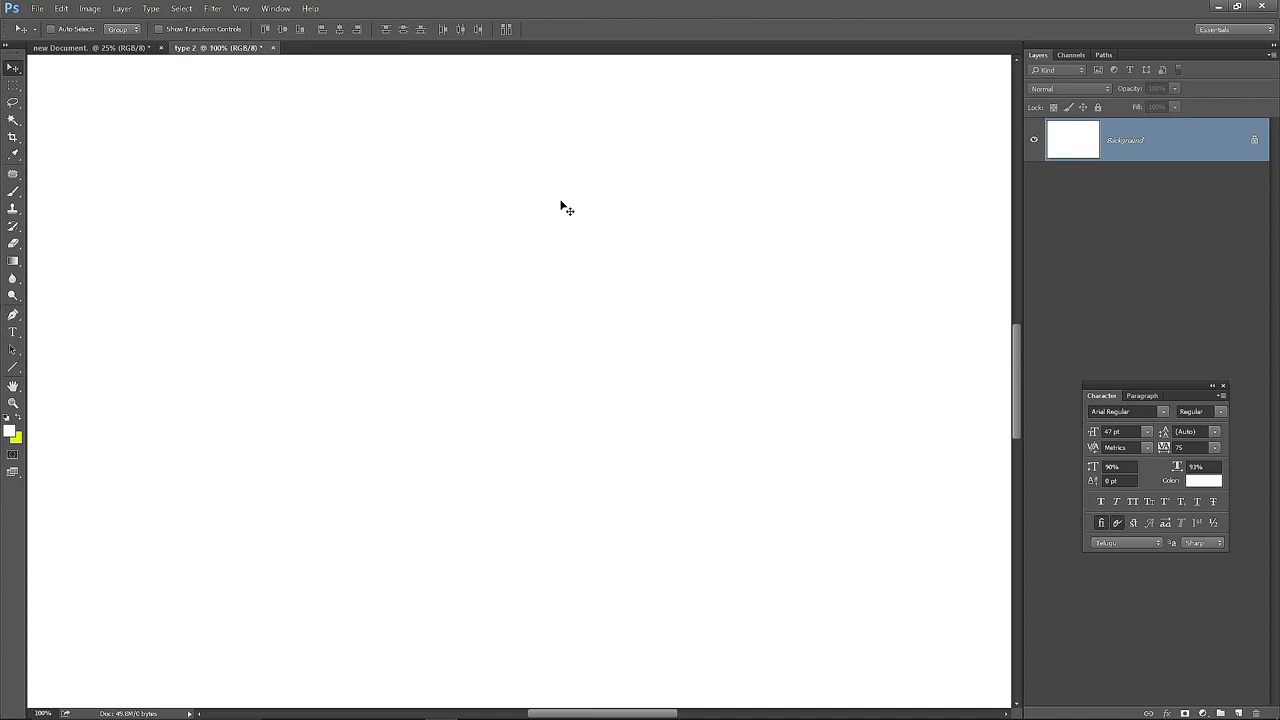
key("ctrl+minus")
key("ctrl+minus")
key("ctrl+minus")
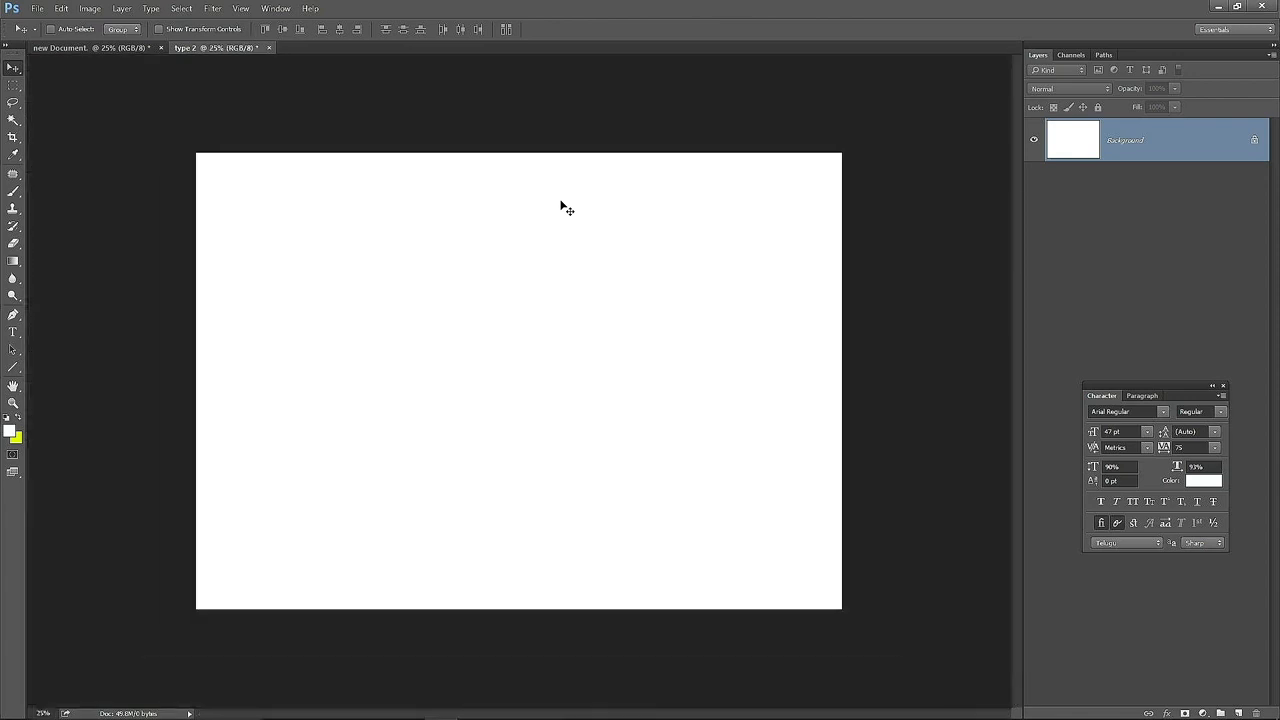
key("ctrl+minus")
key("ctrl+minus")
key("ctrl+minus")
key("ctrl+minus")
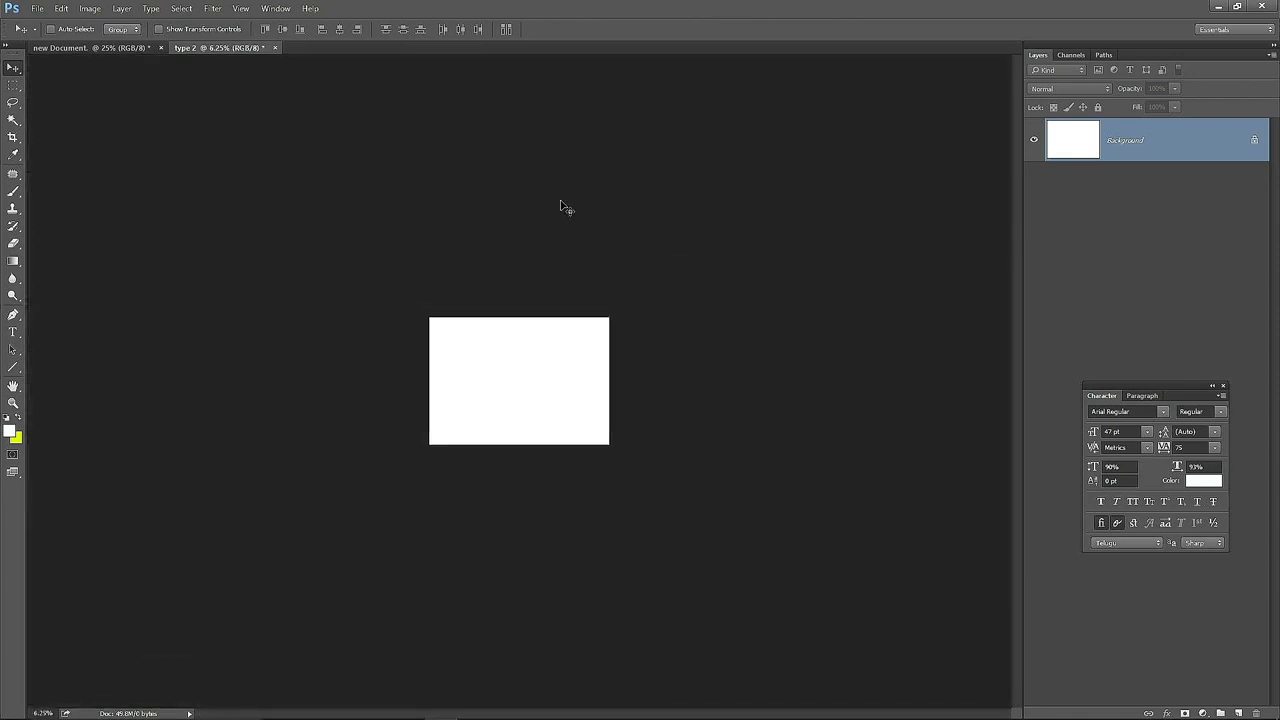
key("ctrl+minus")
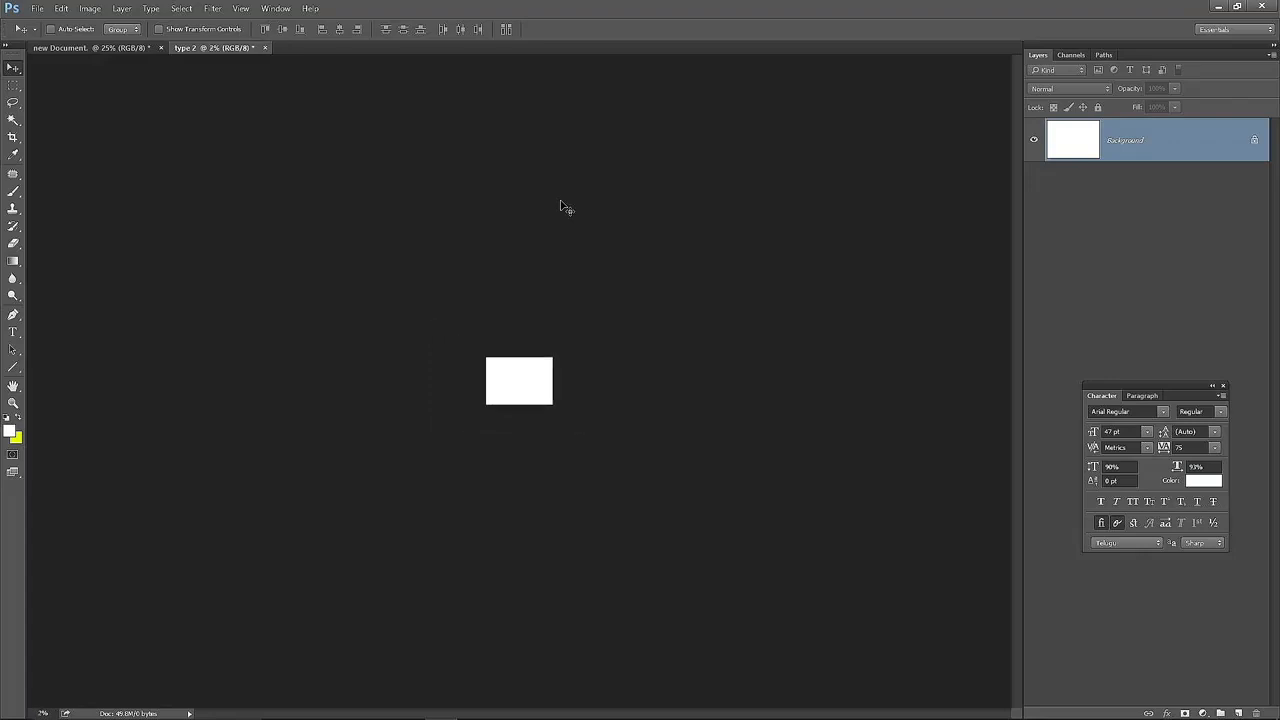
- Zoom back in on the blank canvas and settle the view at 25%
key("ctrl+plus")
key("ctrl+plus")
key("ctrl+plus")
key("ctrl+plus")
key("ctrl+plus")
key("ctrl+plus")
key("ctrl+plus")
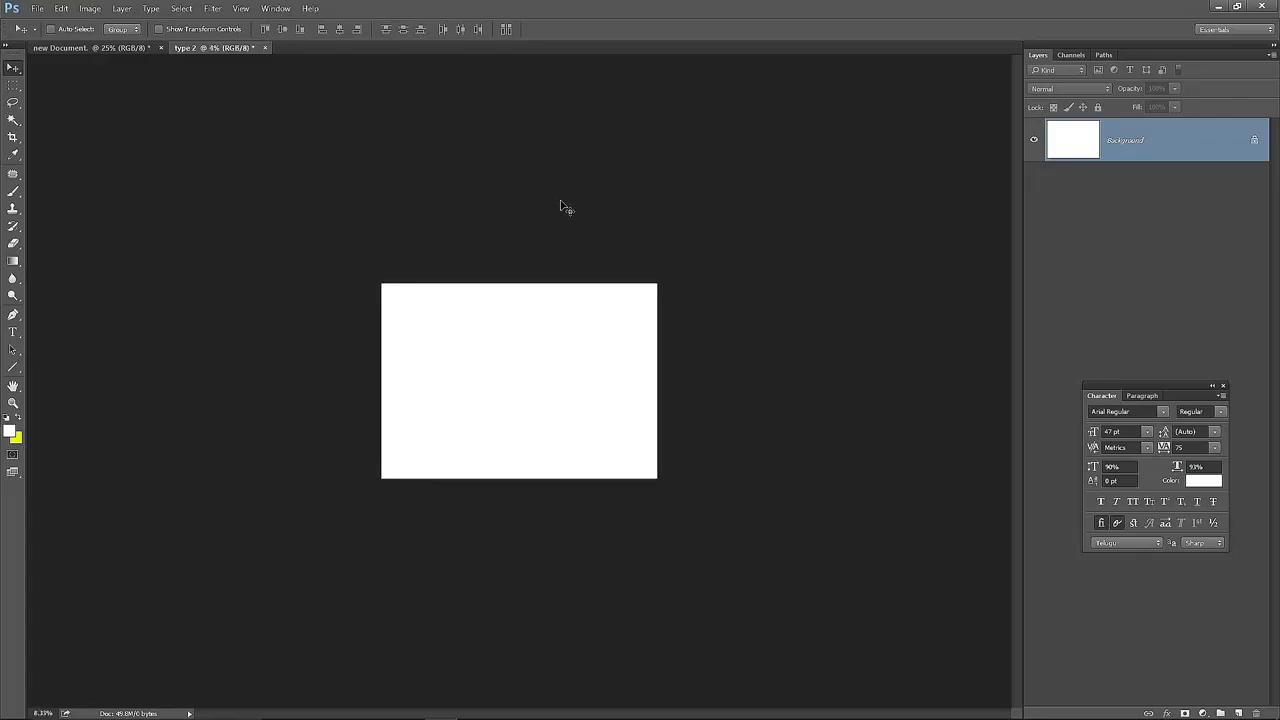
key("ctrl+plus")
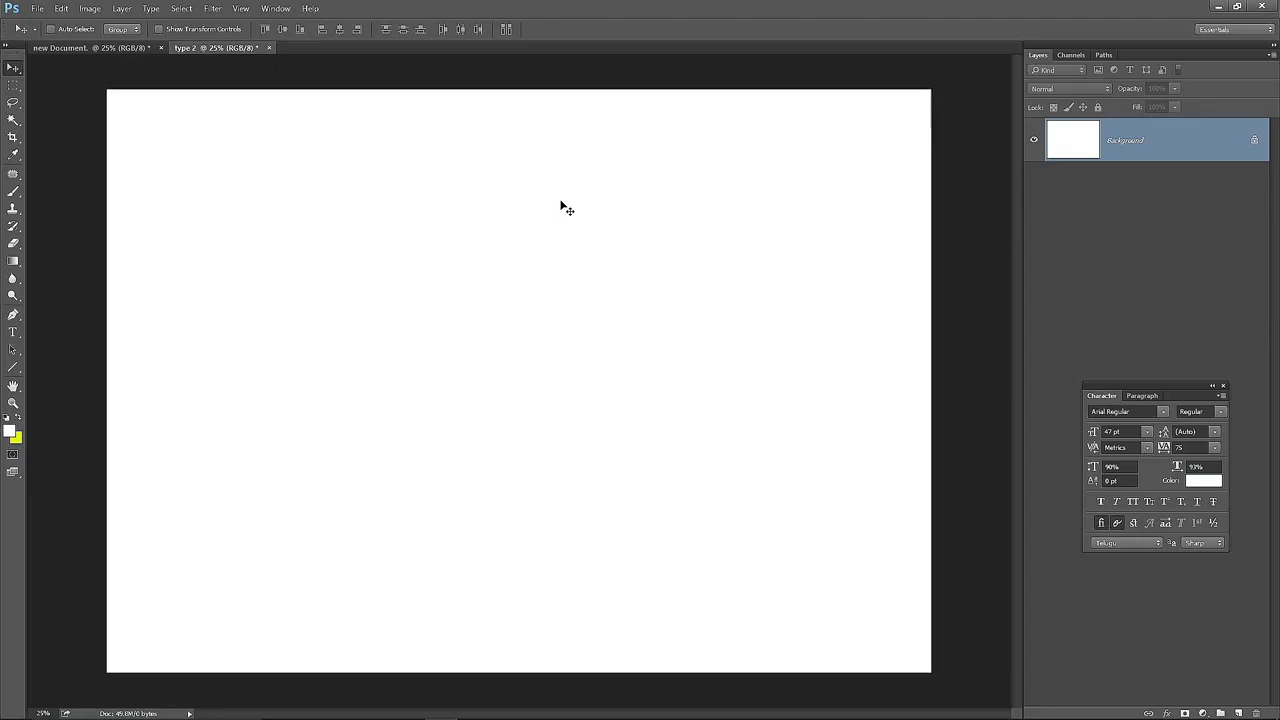
key("ctrl+minus")
key("ctrl+minus")
key("ctrl+plus")
key("ctrl+plus")
key("ctrl+plus")
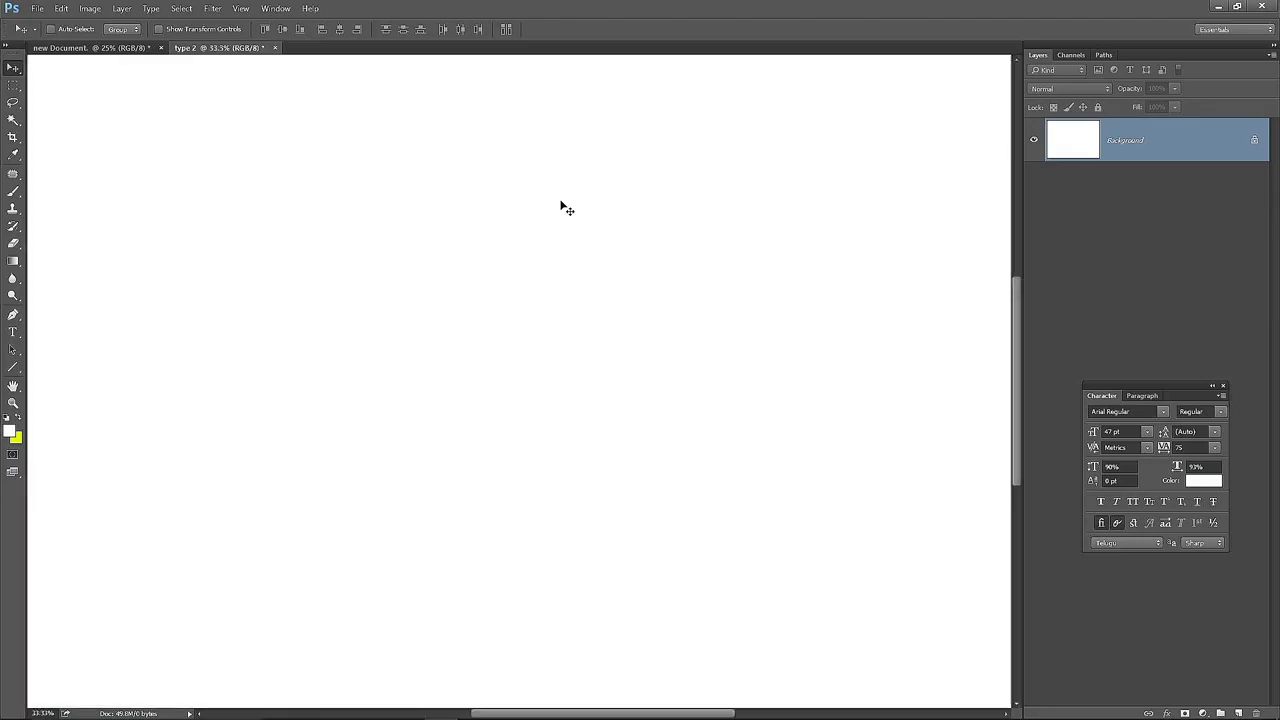
key("ctrl+minus")
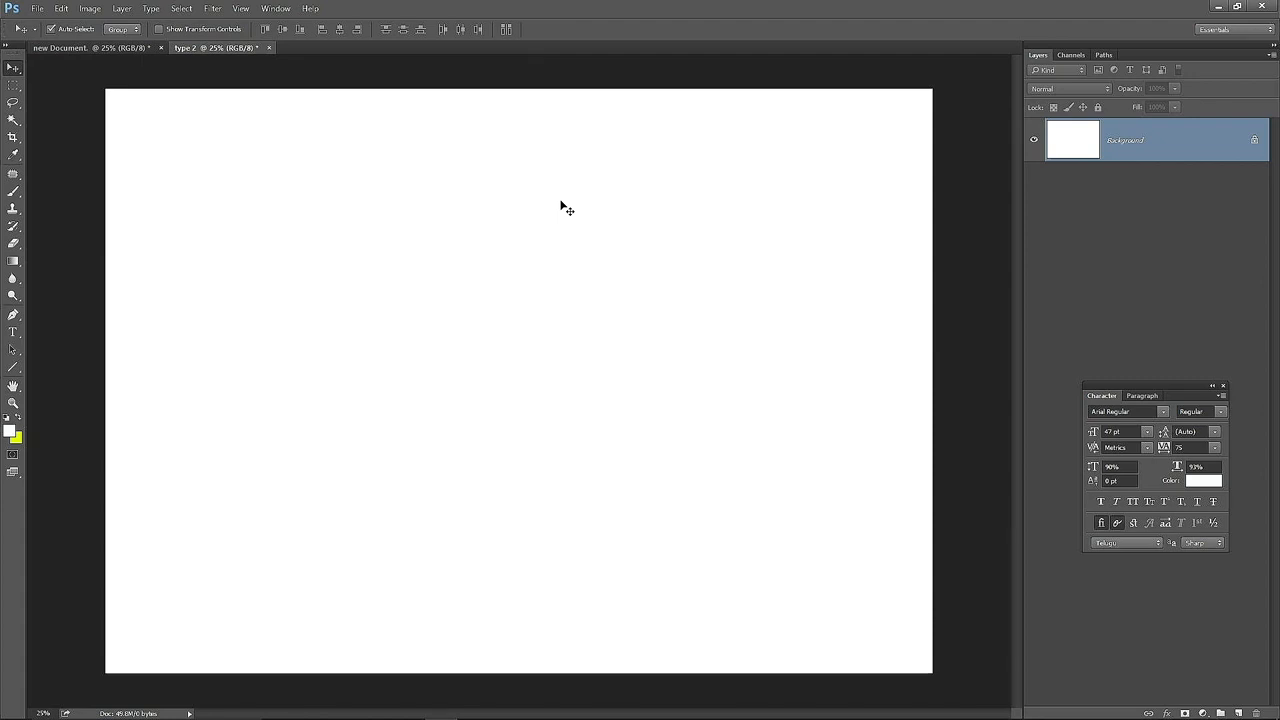
- Place the Yellow_Bird_PNG_Clipart-72 image from the png images folder as an embedded layer in the type 2 document
left_click(37, 10)
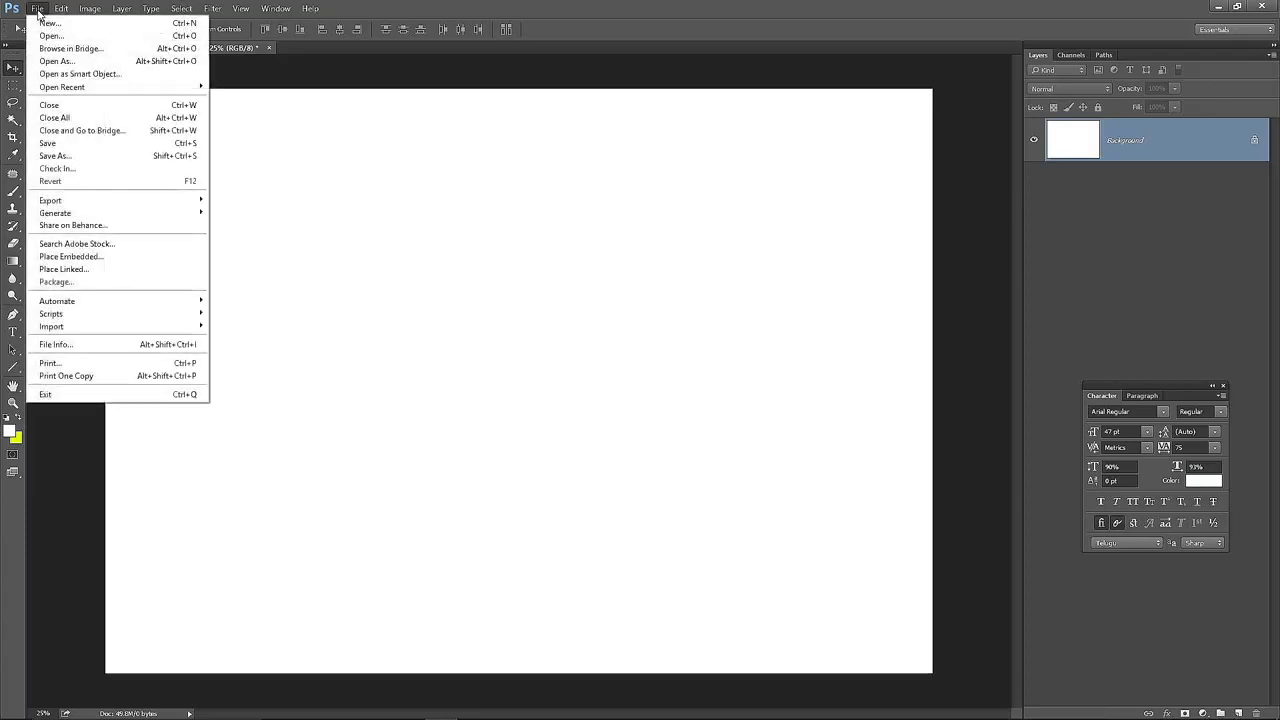
left_click(73, 258)
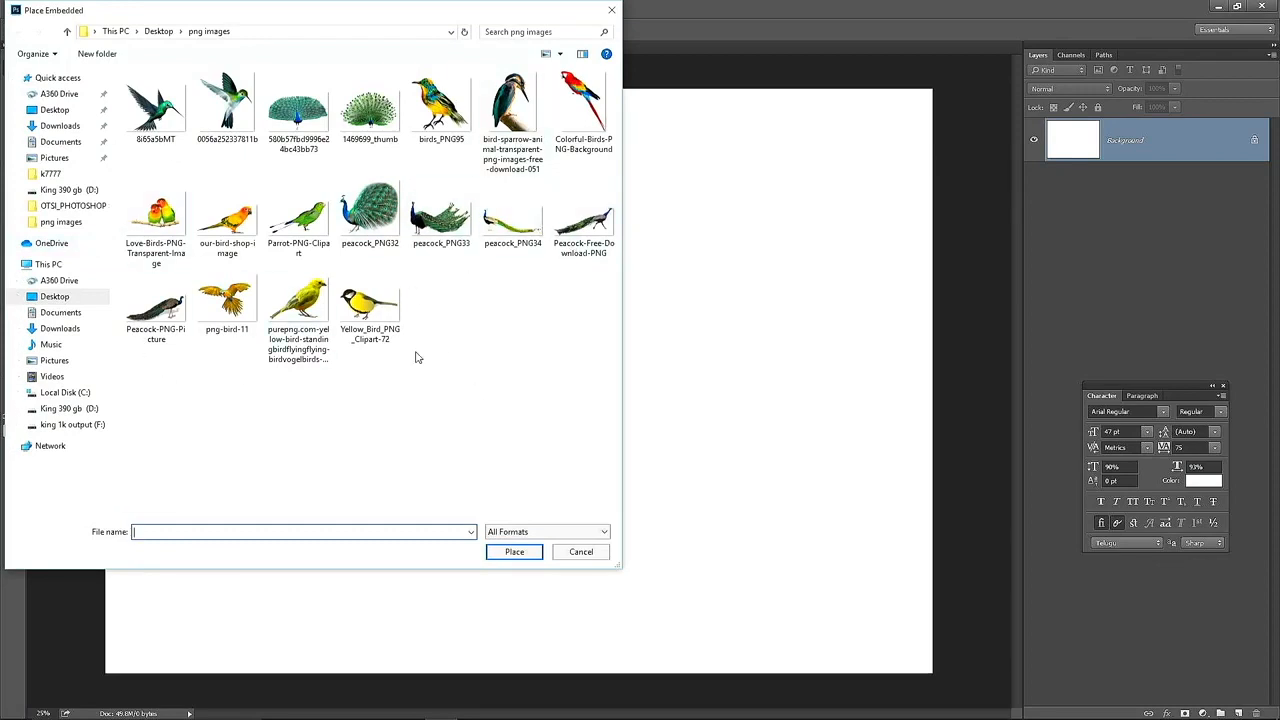
left_click(365, 305)
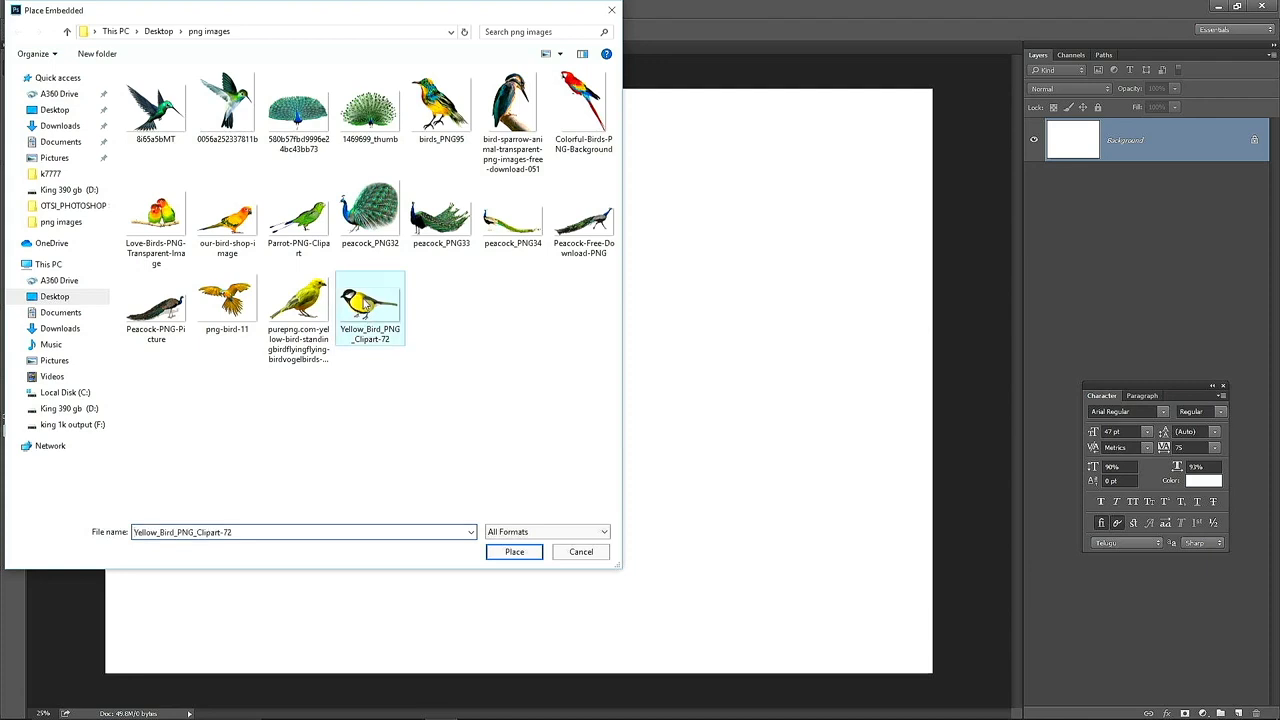
left_click(511, 553)
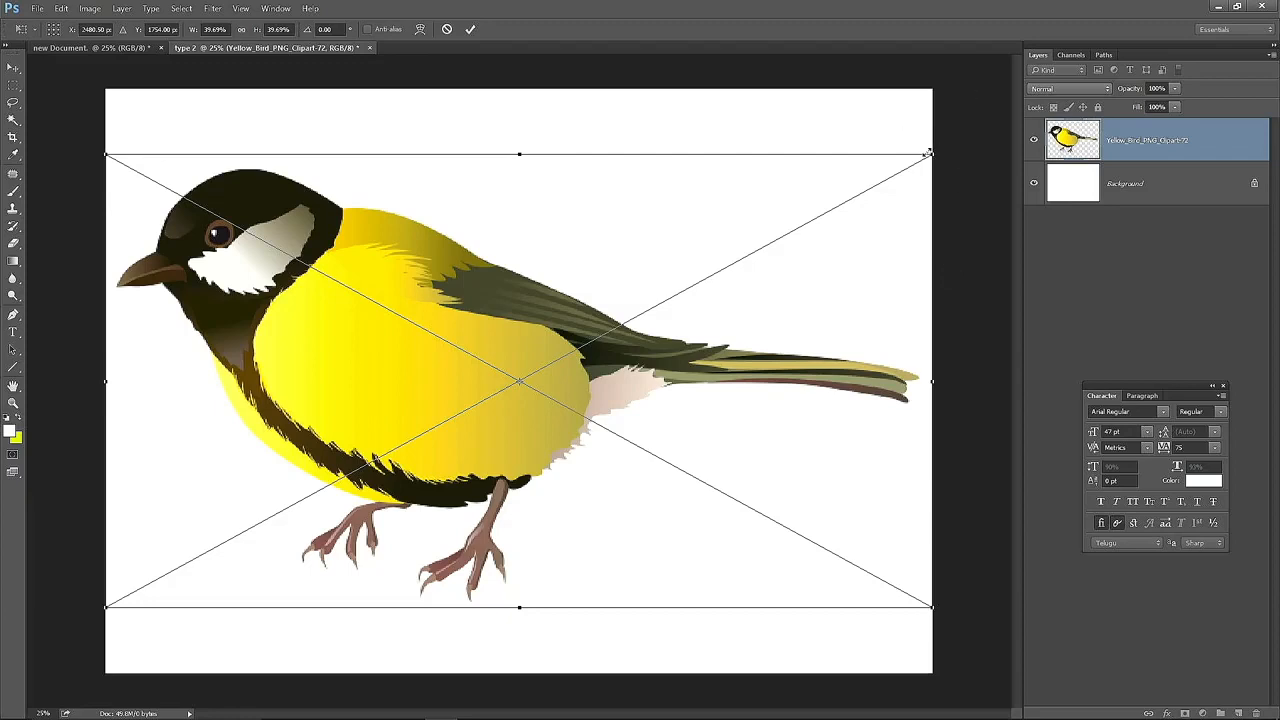
- Scale the yellow bird to about 15% and position it in the canvas's upper-left area, committing the placement
left_click_drag(933, 154, 423, 430)
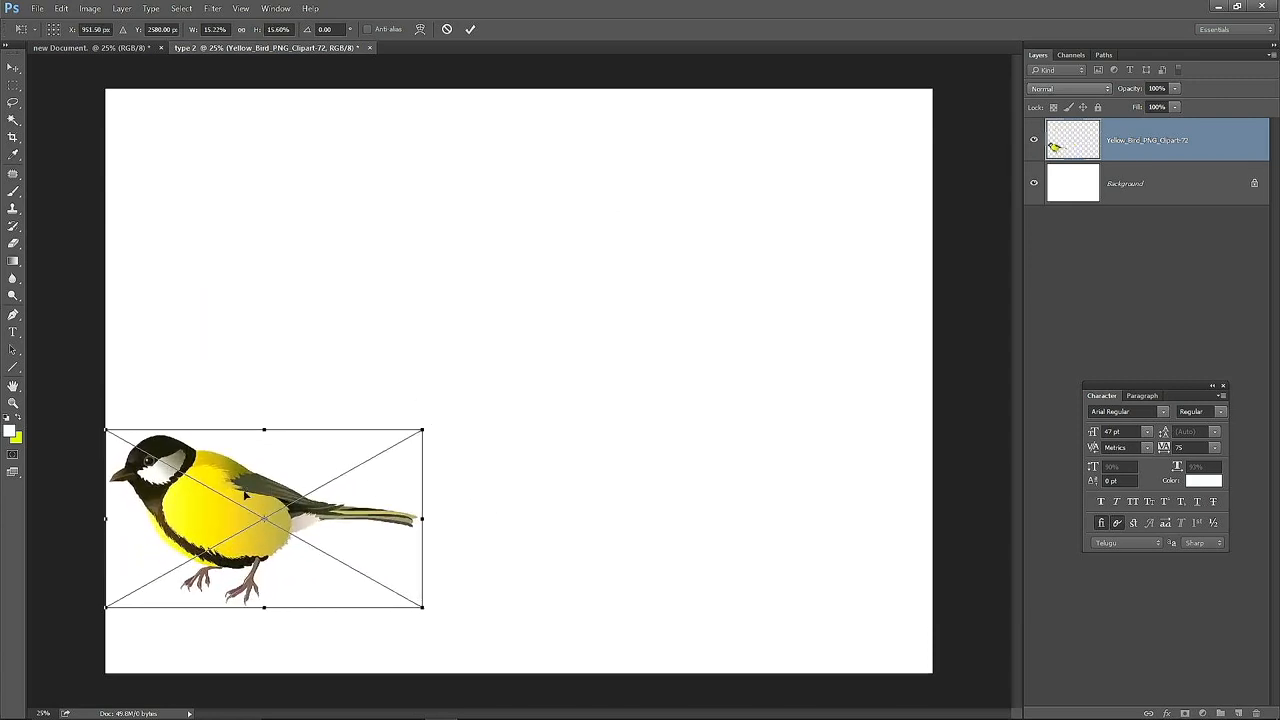
left_click_drag(230, 490, 246, 202)
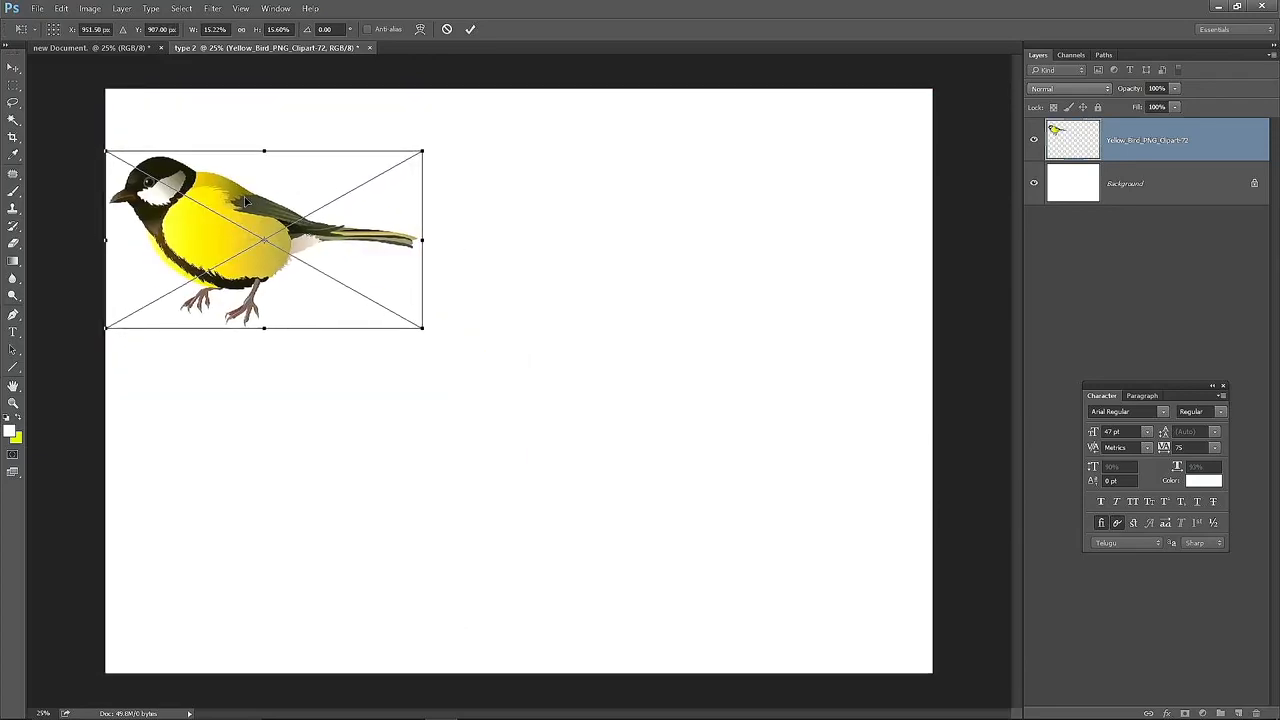
key("Return")
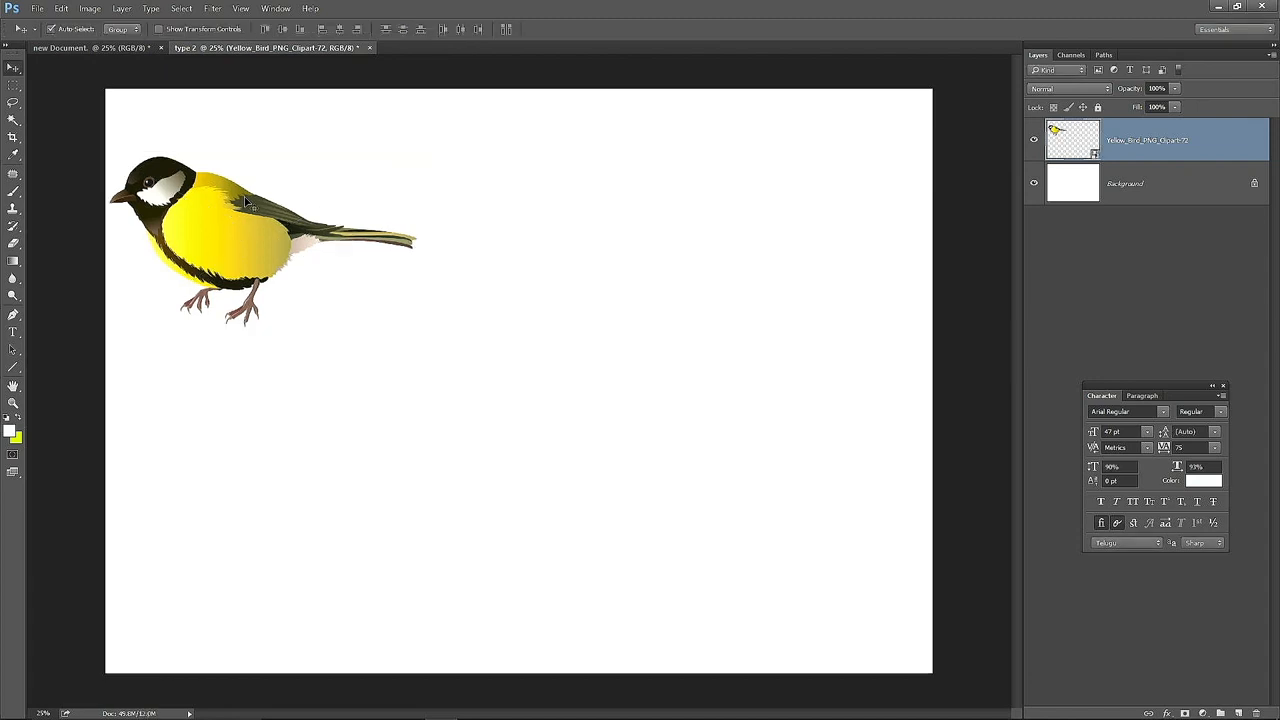
- Place the Parrot-PNG-Clipart image from the png images folder as an embedded layer
left_click(37, 8)
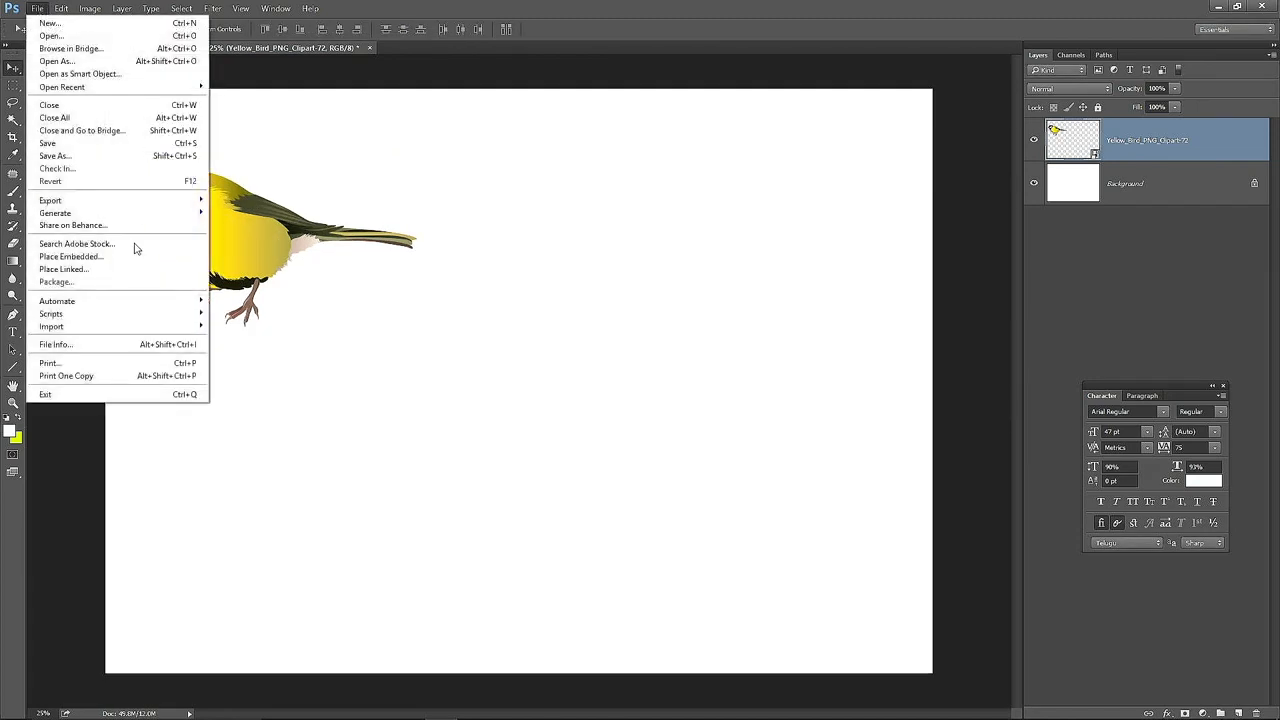
left_click(86, 259)
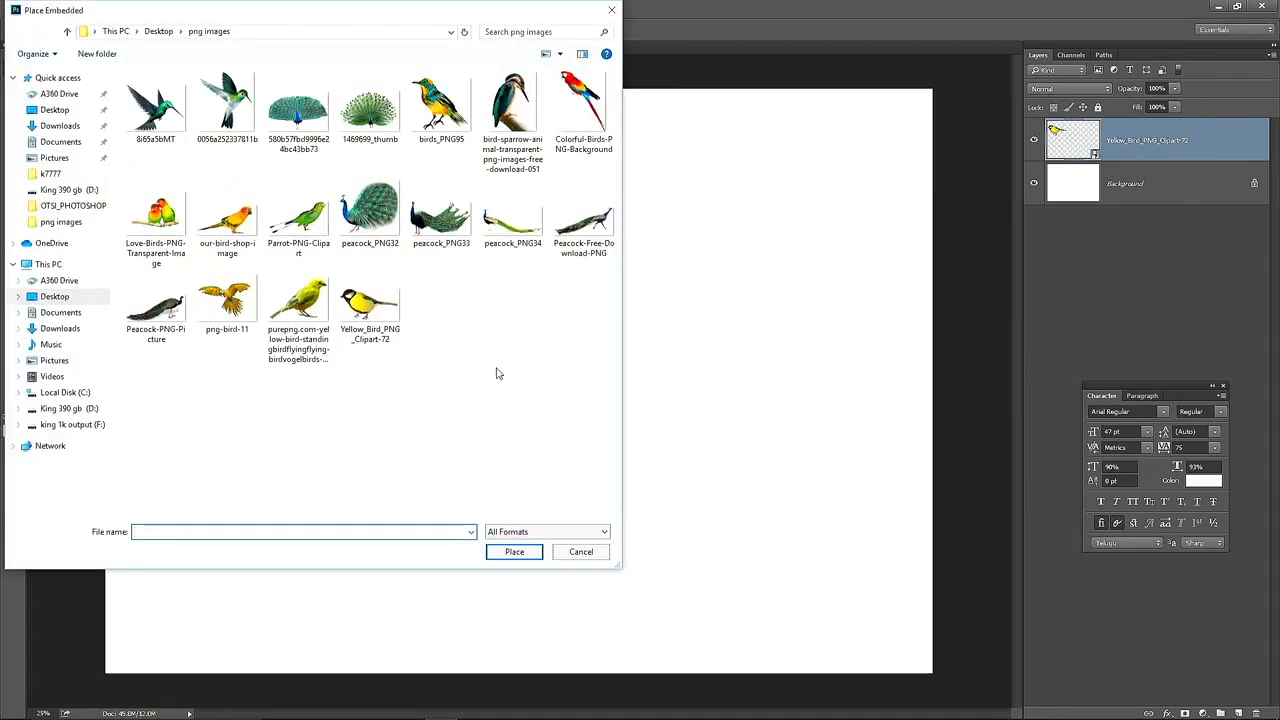
left_click(308, 224)
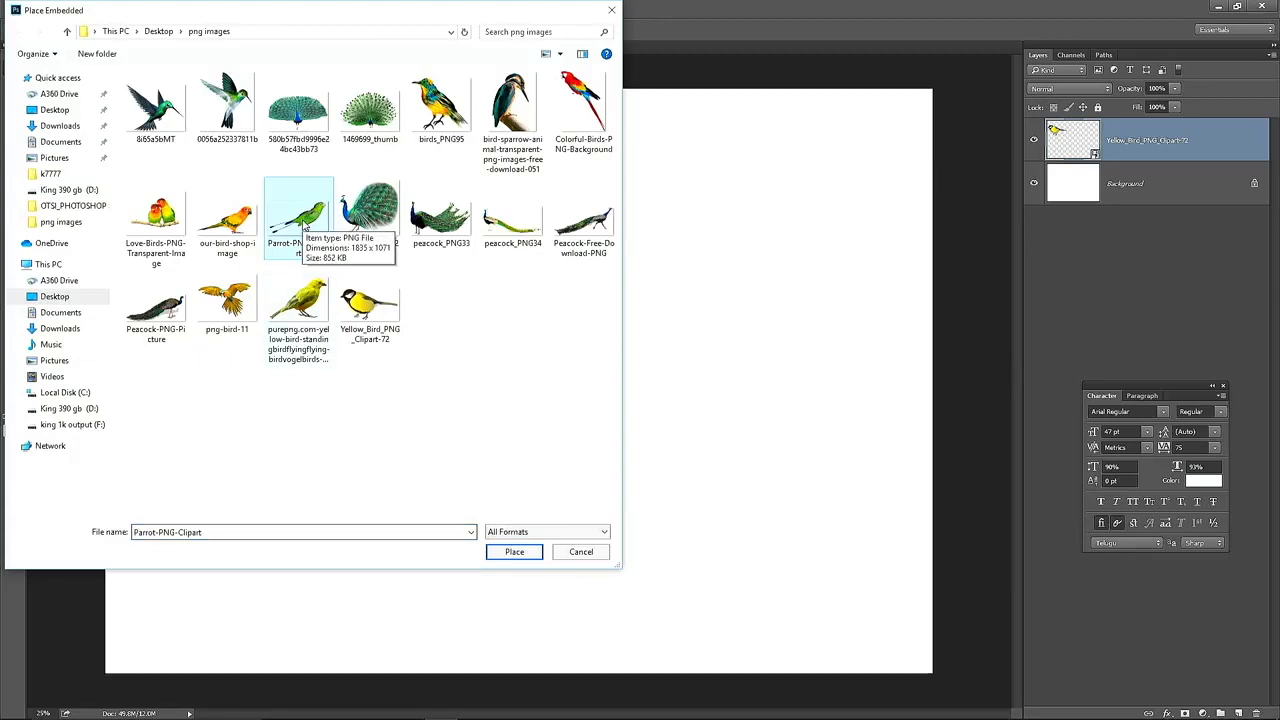
left_click(514, 553)
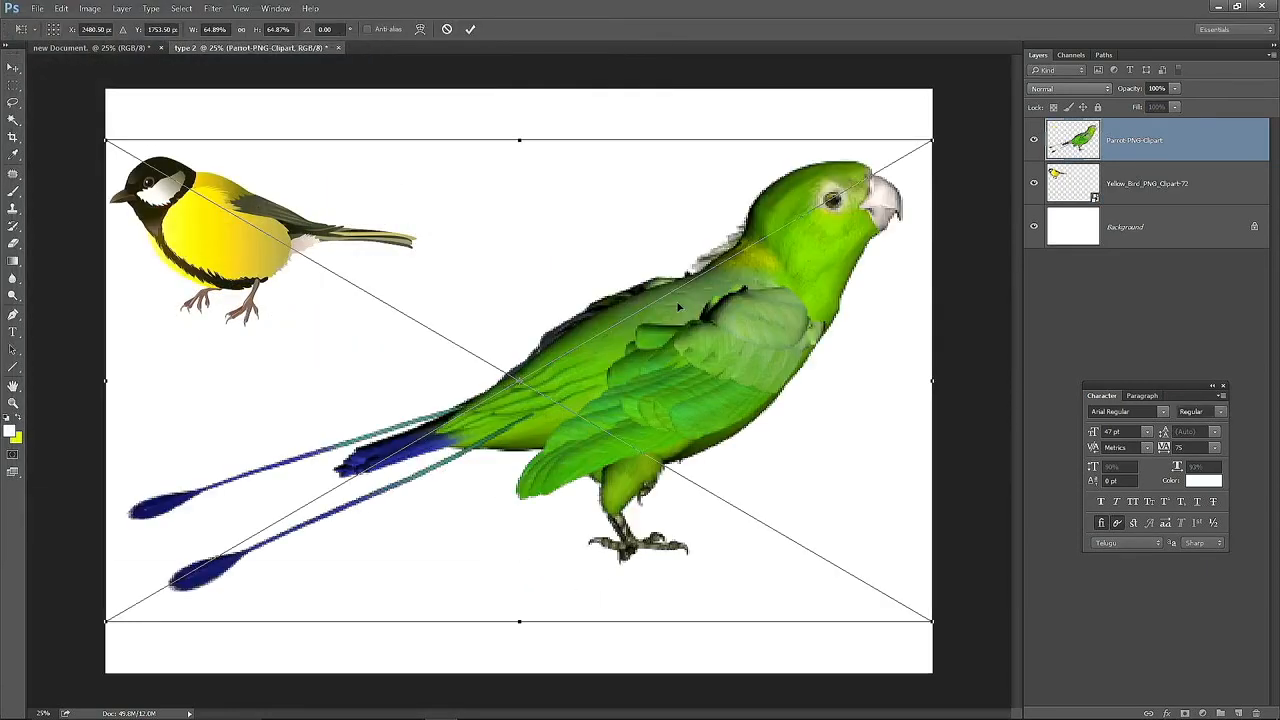
- Scale the parrot to about 21% width and 27% height, position it below the yellow bird, and commit the placement
left_click_drag(107, 143, 581, 411)
left_click_drag(768, 458, 272, 383)
left_click_drag(460, 329, 370, 341)
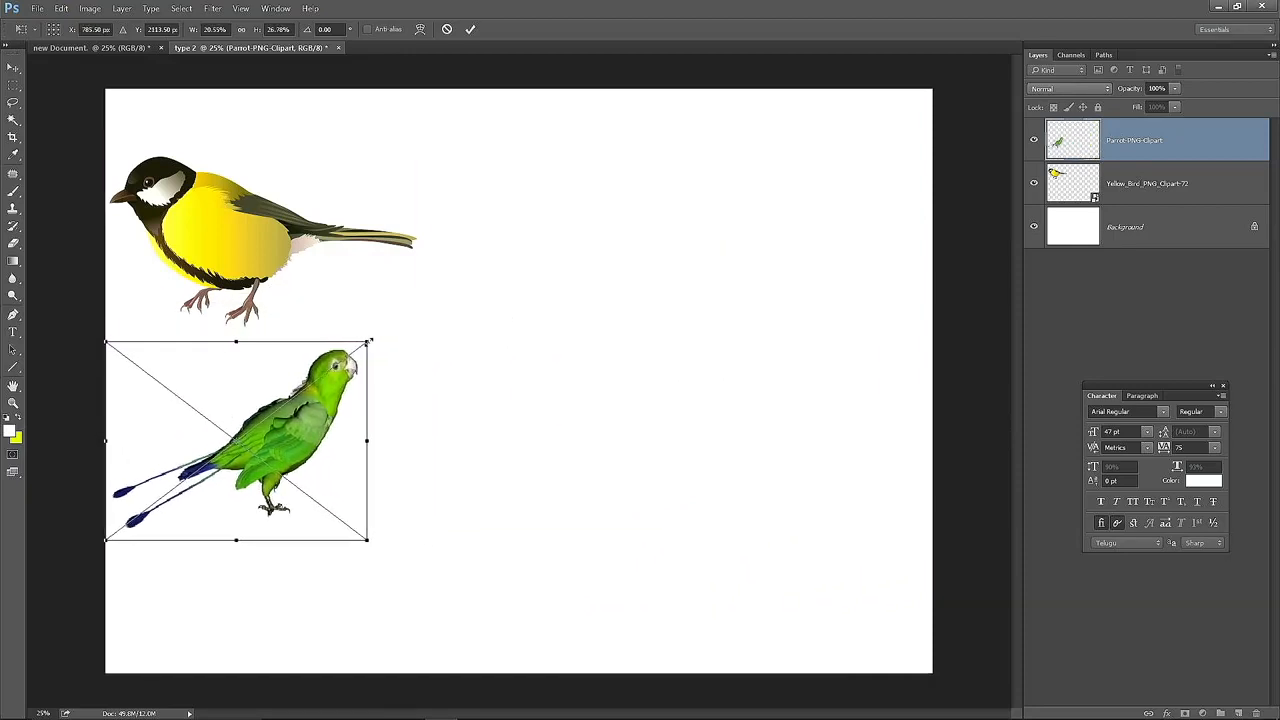
key("Return")
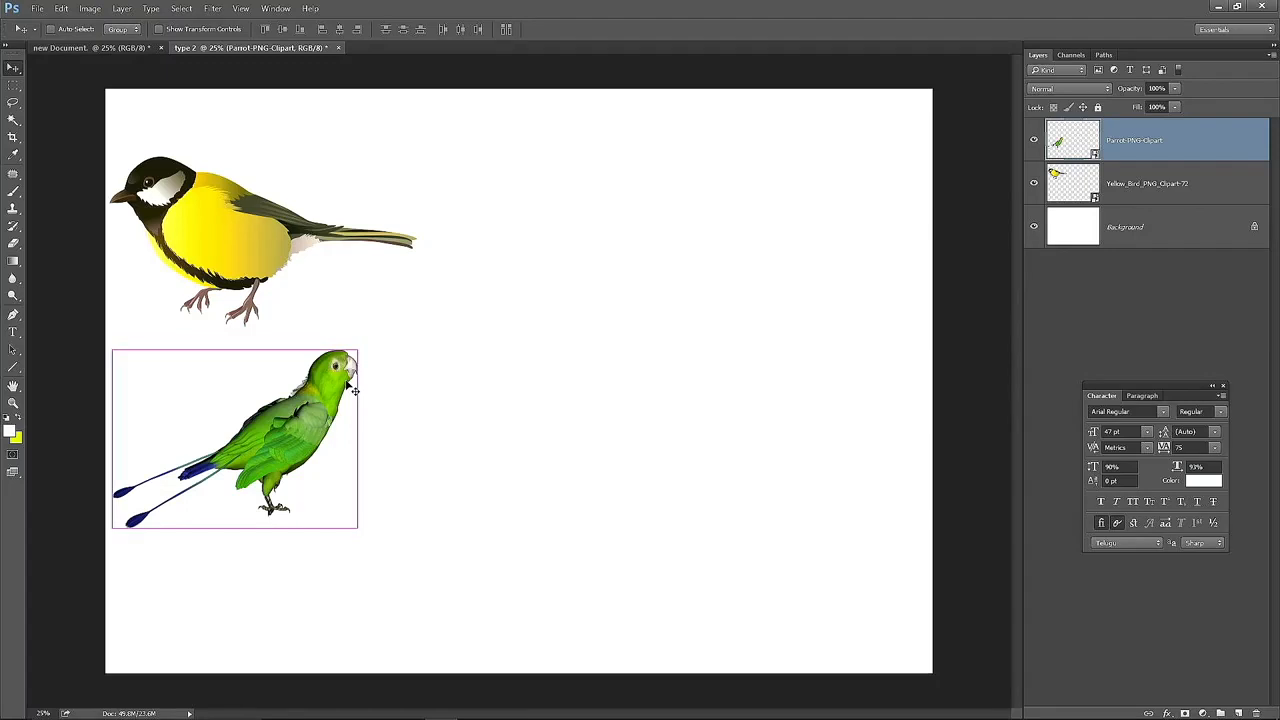
- Zoom in on the canvas with the two placed birds to at least 300%
key("ctrl+plus")
key("ctrl+plus")
key("ctrl+plus")
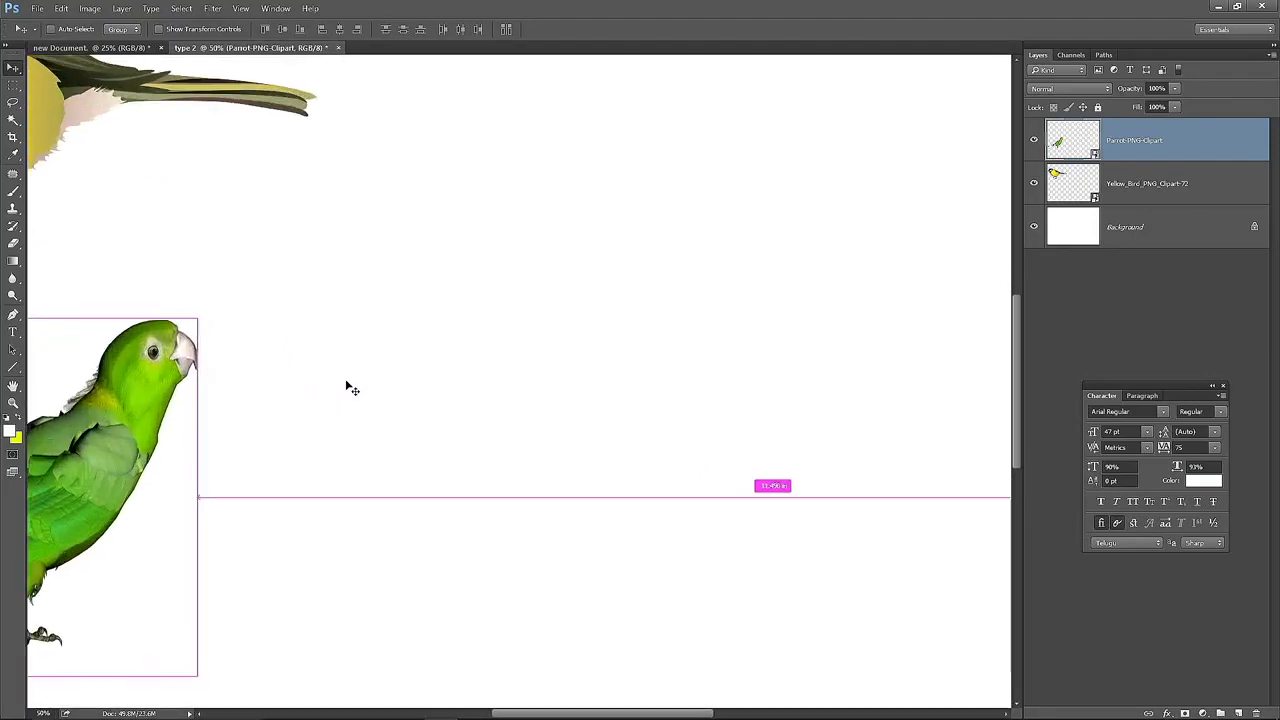
key("ctrl+plus")
key("ctrl+plus")
key("ctrl+plus")
key("ctrl+plus")
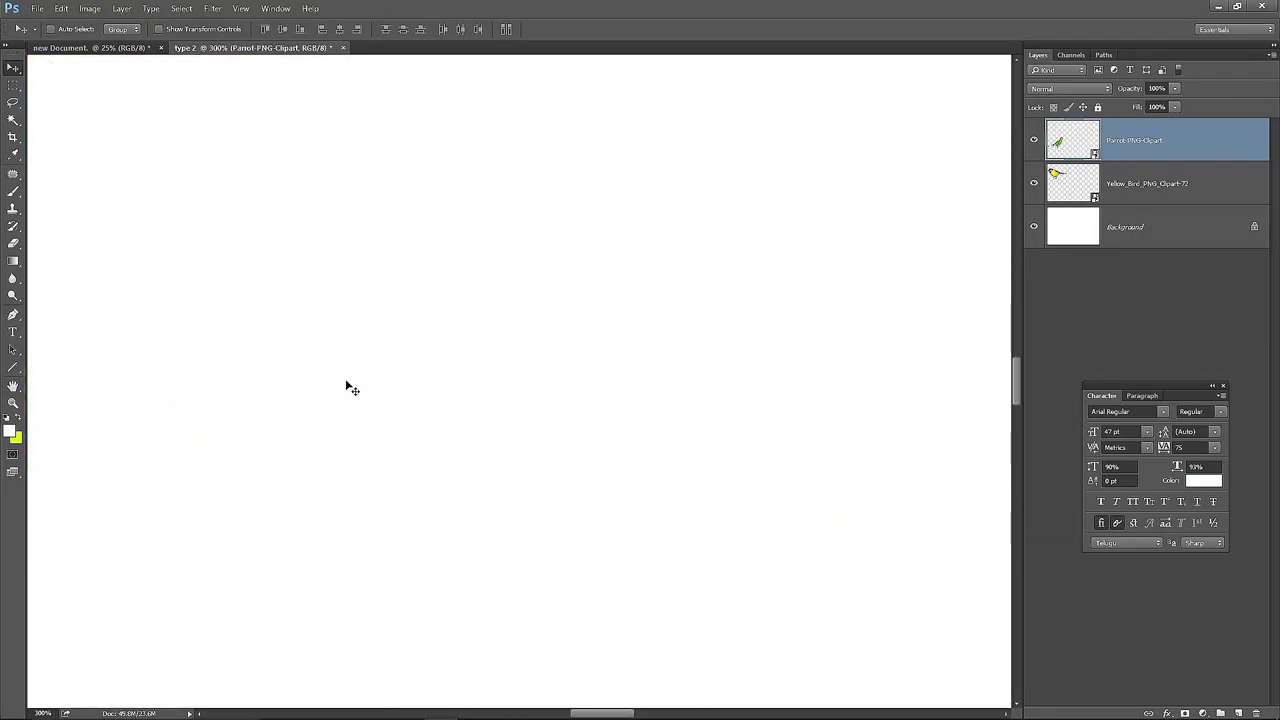
key("ctrl+plus")
key("ctrl+plus")
- Zoom out on the canvas with the placed birds to 50%
key("ctrl+minus")
key("ctrl+minus")
key("ctrl+minus")
key("ctrl+minus")
key("ctrl+minus")
key("ctrl+minus")
key("ctrl+minus")
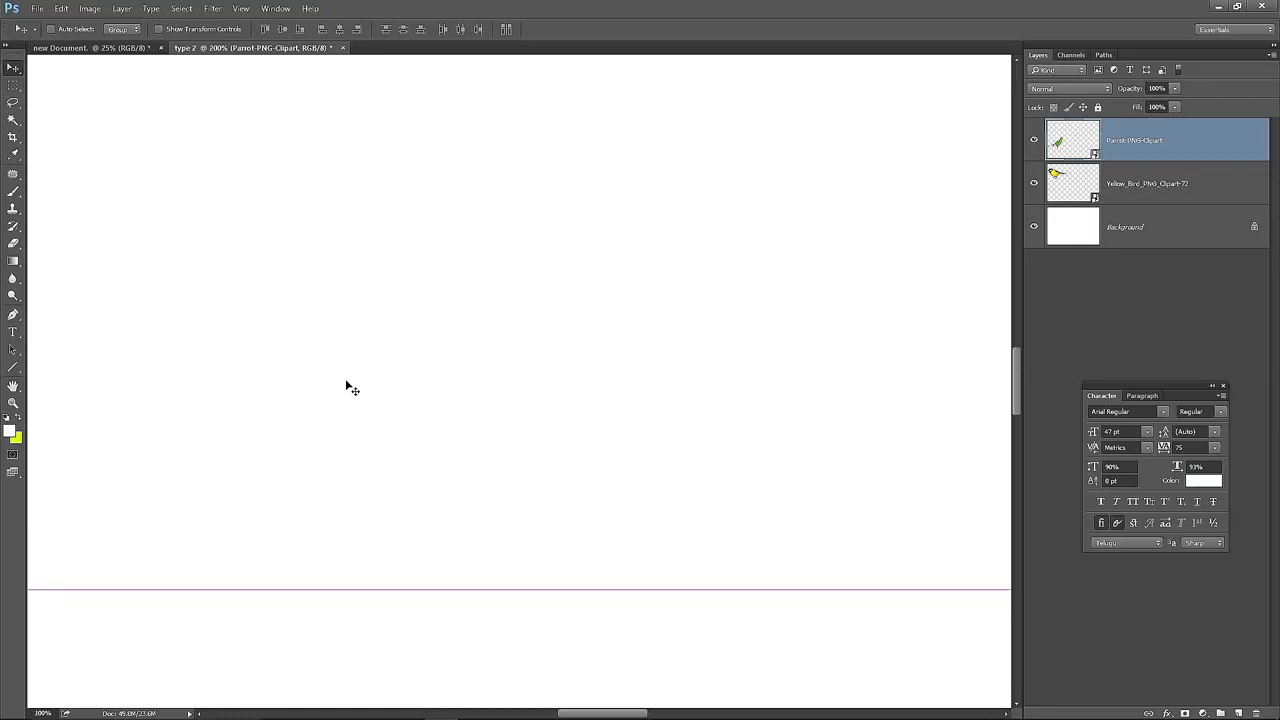
key("ctrl+minus")
key("ctrl+plus")
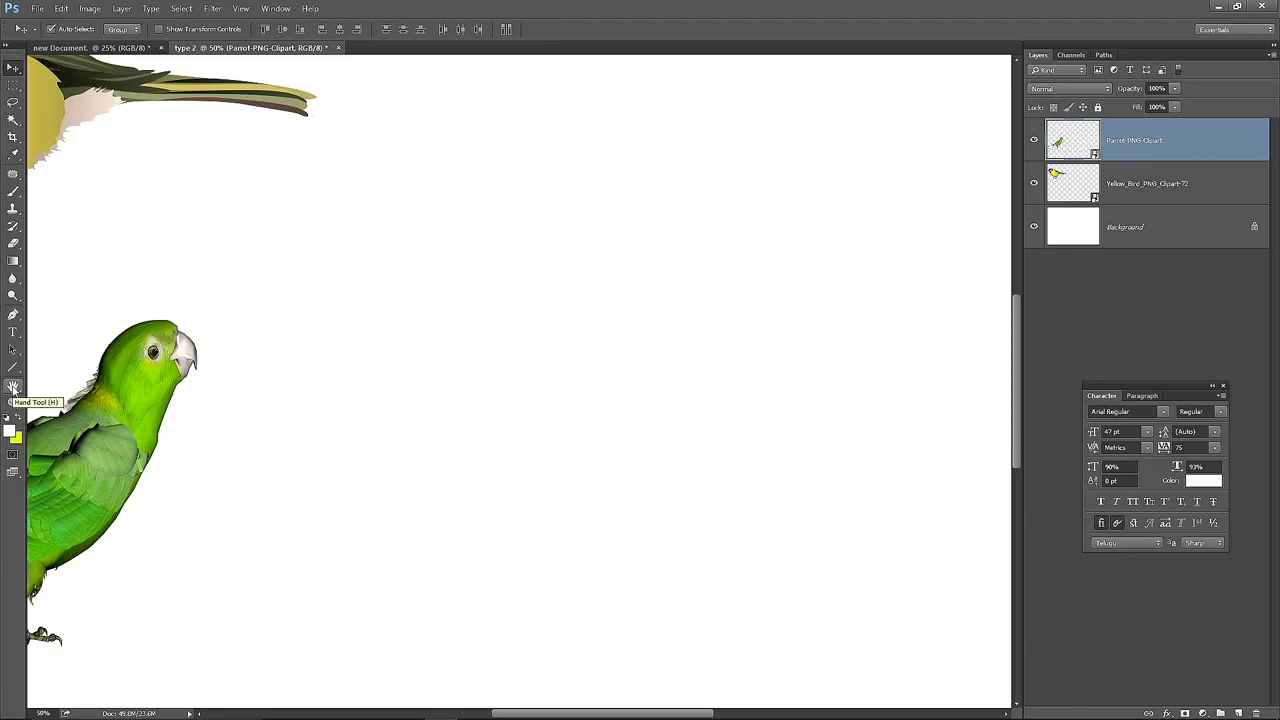
- Pan around the canvas in different directions with the Hand tool, ending with the whole yellow bird in view
left_click(13, 388)
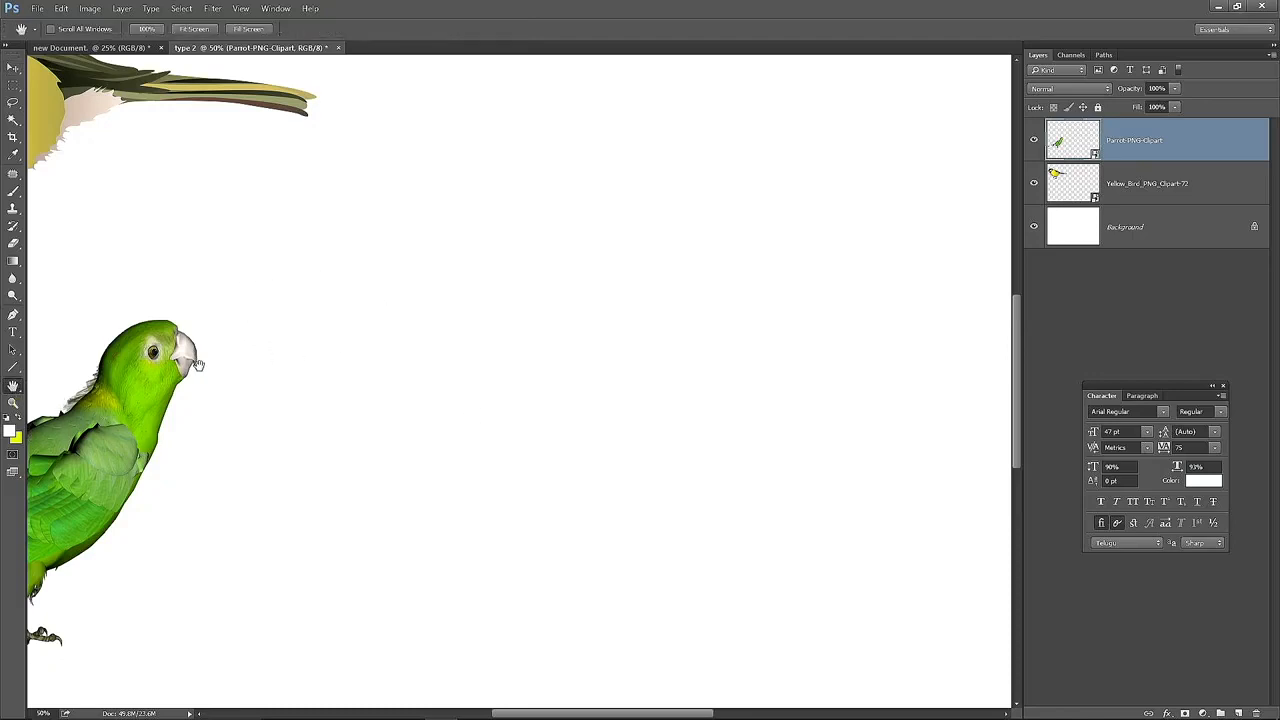
left_click_drag(199, 366, 560, 367)
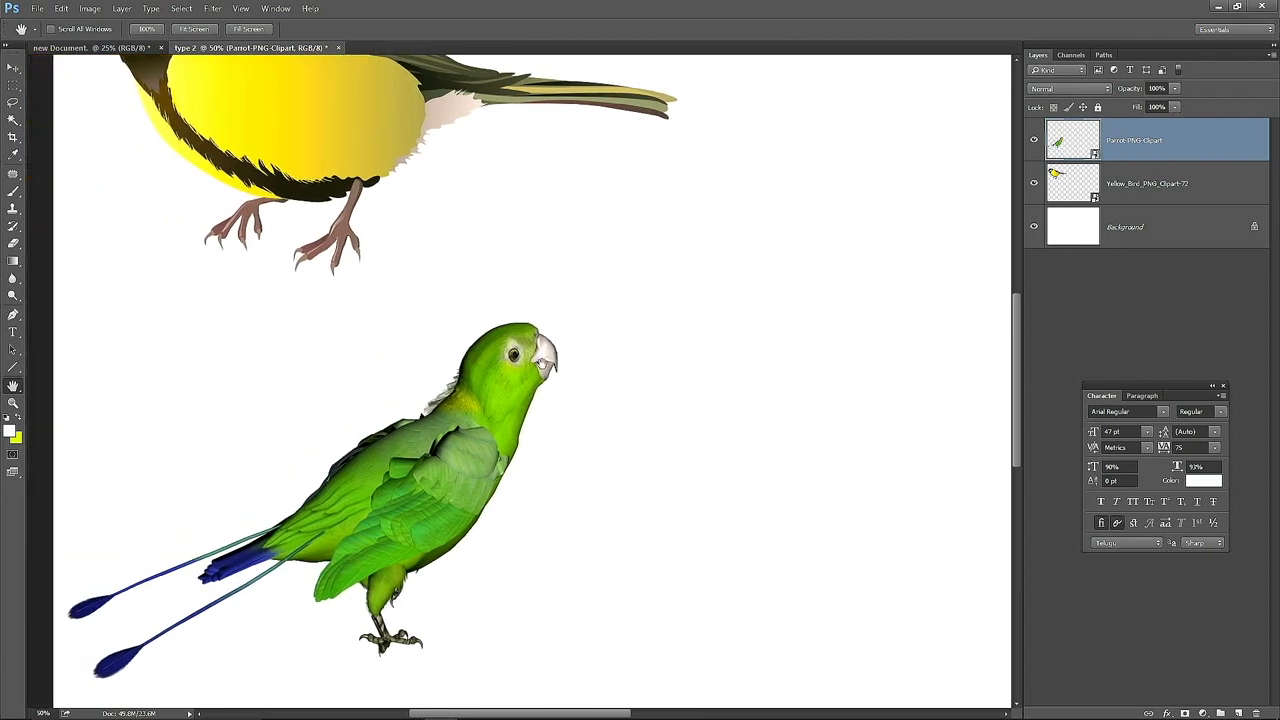
left_click_drag(392, 413, 451, 505)
left_click_drag(398, 250, 426, 437)
left_click_drag(271, 313, 500, 262)
left_click_drag(136, 252, 540, 337)
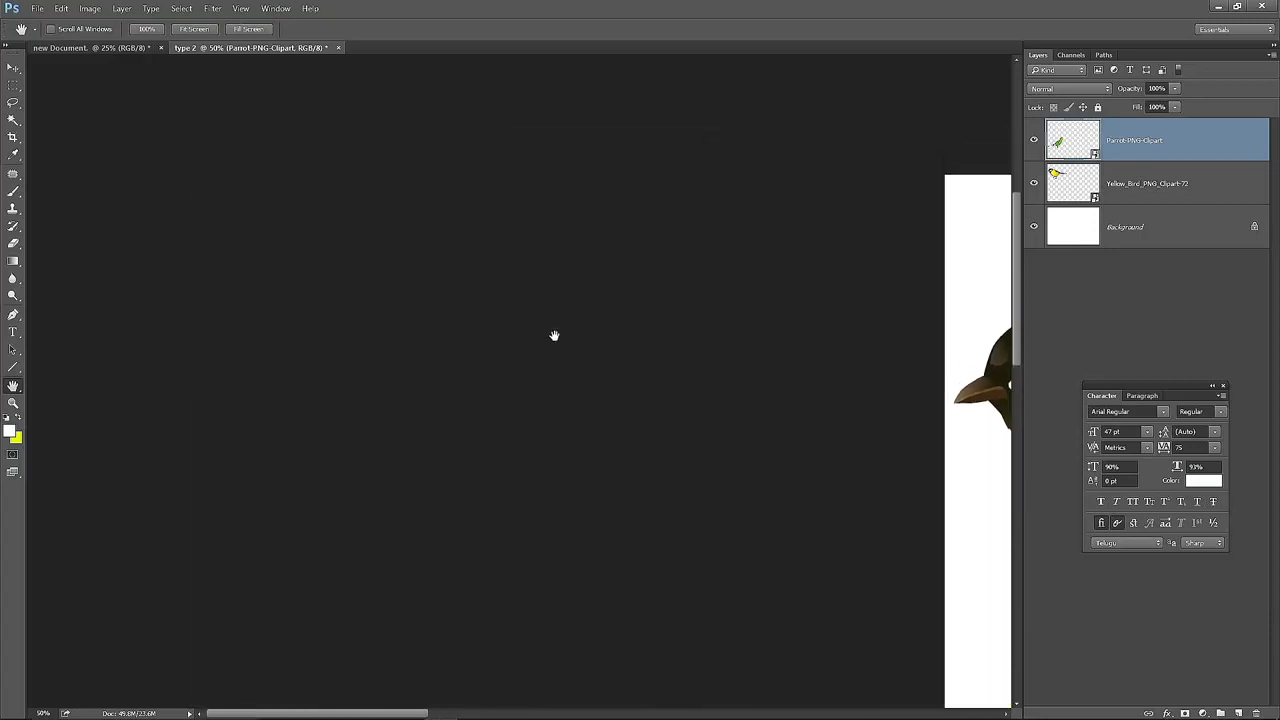
left_click_drag(768, 346, 144, 359)
left_click_drag(523, 308, 20, 200)
left_click_drag(760, 300, 234, 240)
left_click_drag(642, 350, 335, 315)
left_click_drag(263, 400, 629, 250)
left_click_drag(430, 460, 641, 189)
left_click_drag(280, 365, 800, 395)
left_click_drag(225, 350, 243, 226)
left_click_drag(546, 244, 521, 520)
left_click_drag(617, 349, 483, 491)
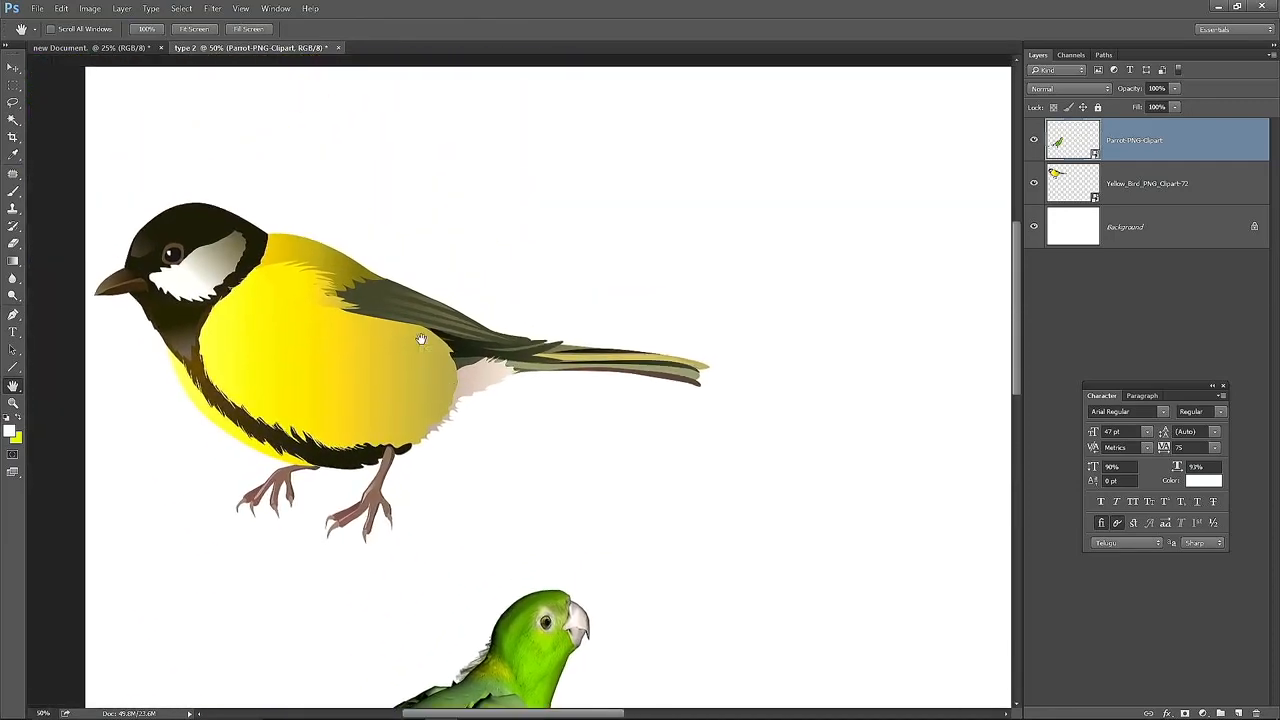
- Magnify the yellow bird's eye to 700% with the Zoom tool to examine its pixels
left_click(13, 404)
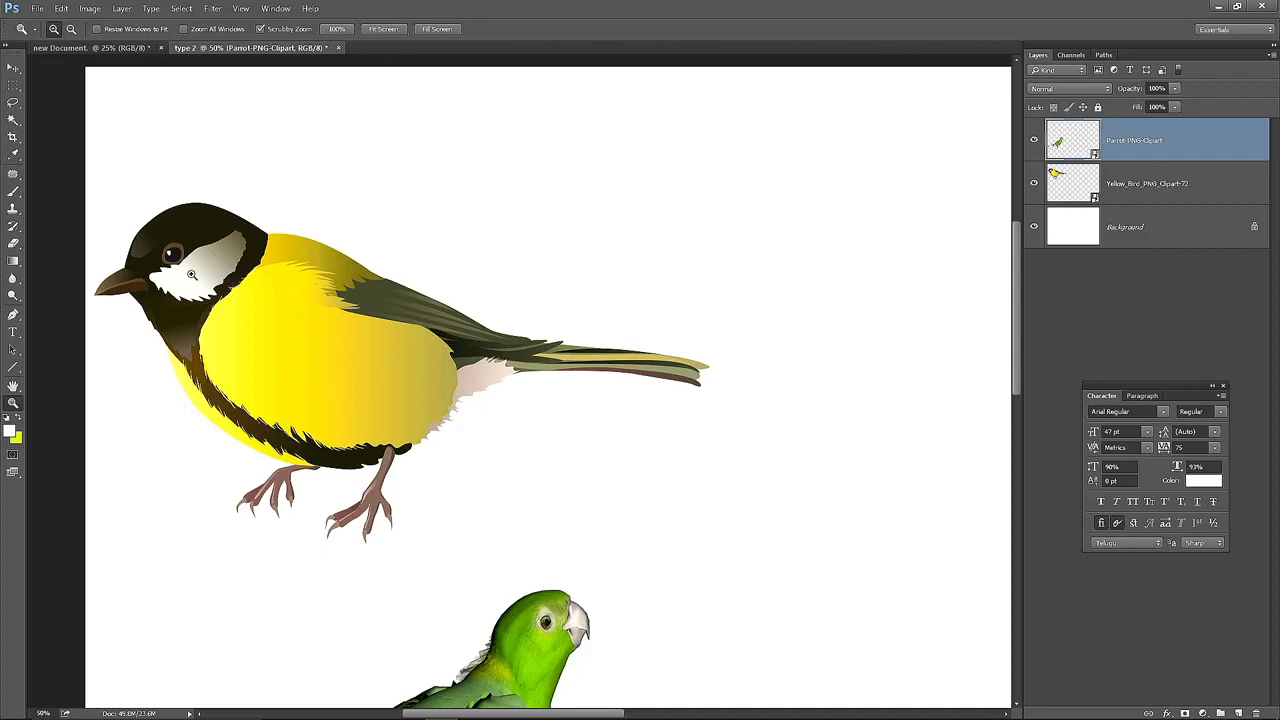
left_click(172, 254)
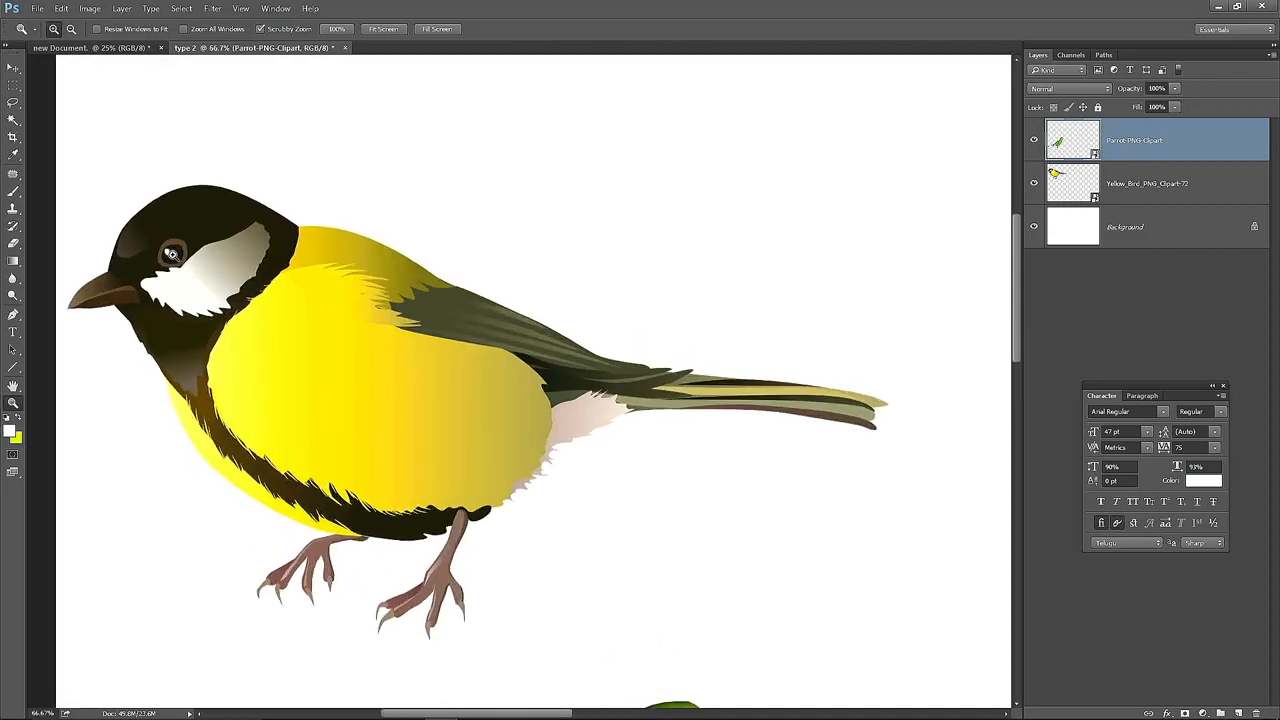
left_click(172, 254)
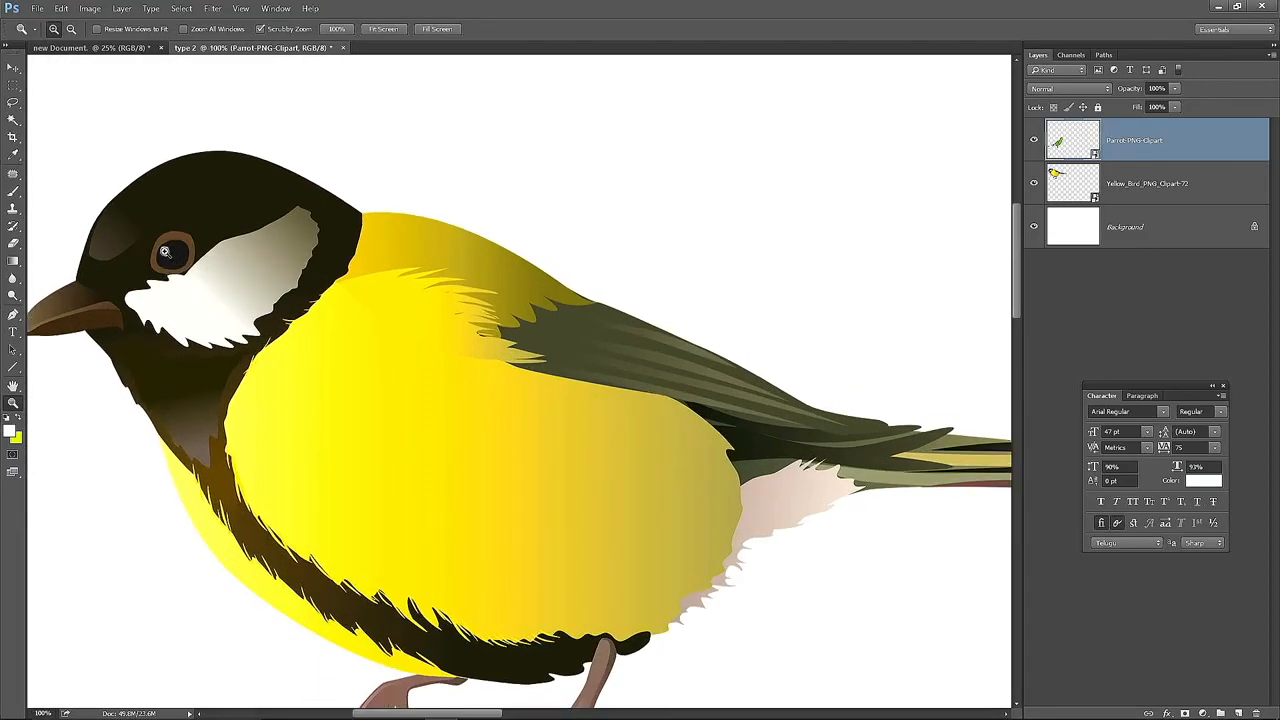
left_click(165, 252)
left_click(165, 252)
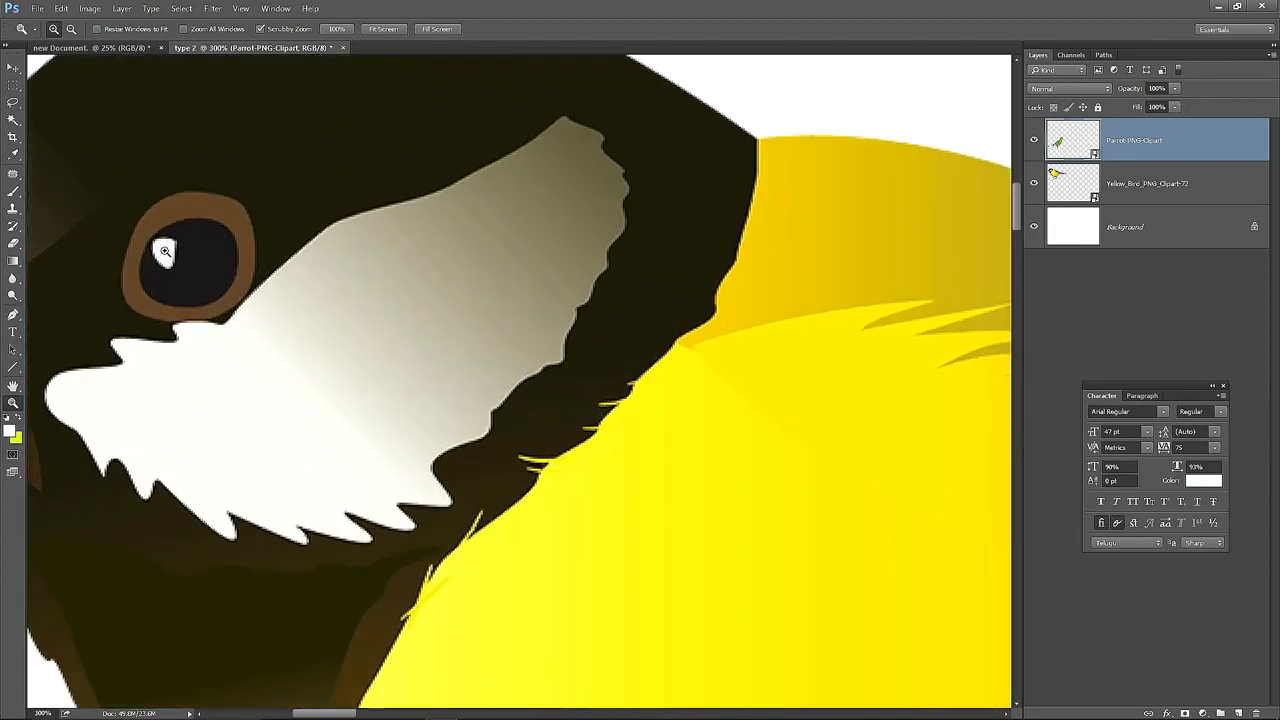
left_click(165, 251)
left_click(165, 251)
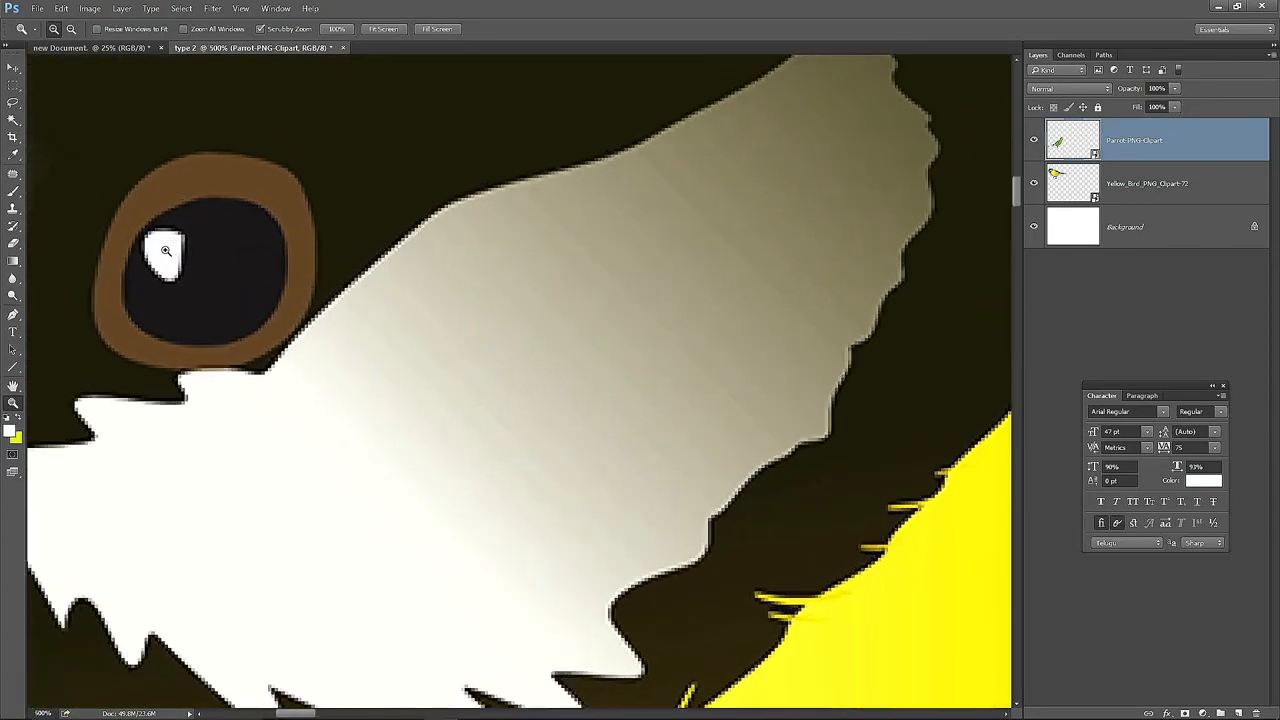
left_click(165, 251)
left_click(166, 251)
left_click(166, 251)
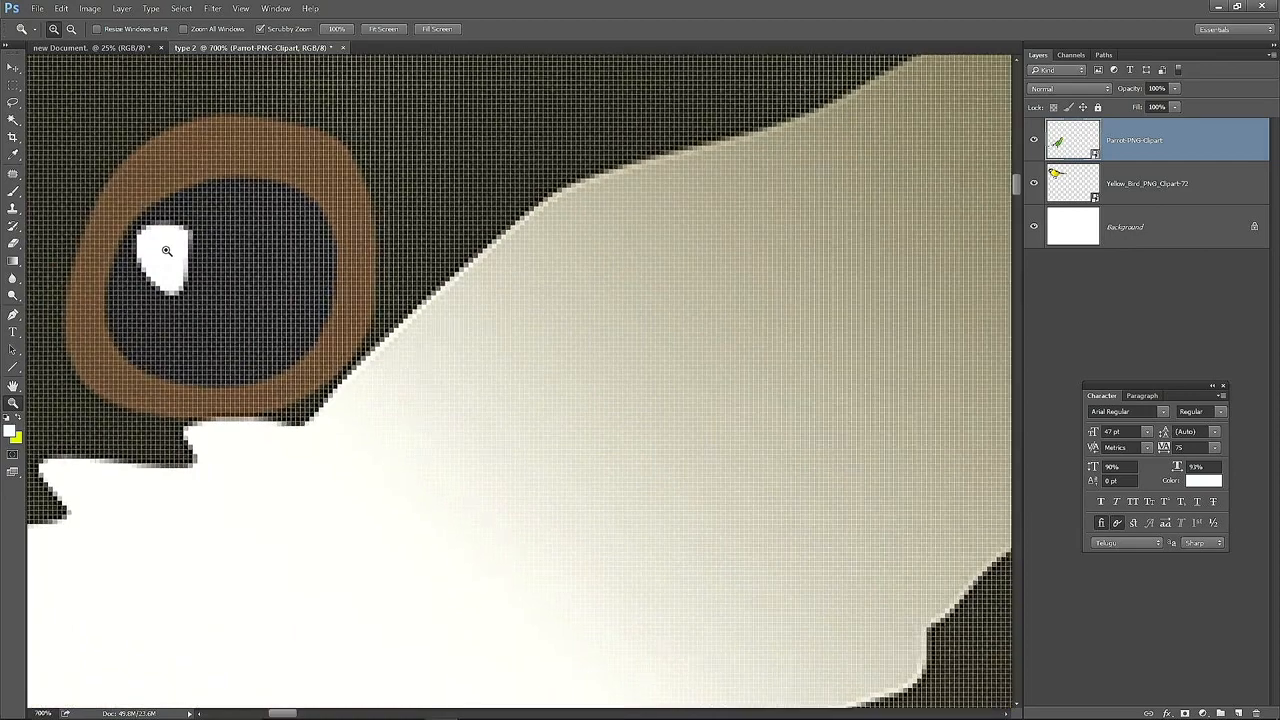
- Magnify the yellow bird's eye to 3200% and pan around its pixels while keeping the Zoom tool active
left_click(166, 251)
left_click(166, 251)
left_click(166, 251)
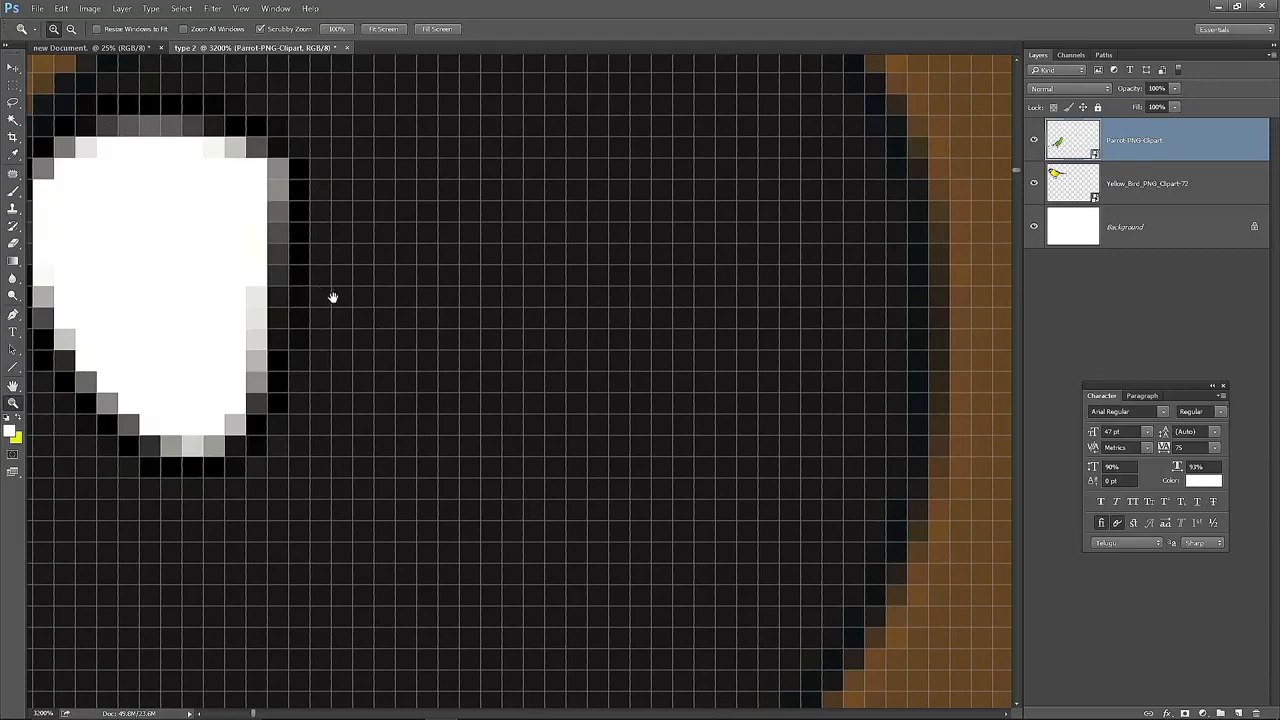
left_click_drag(331, 294, 563, 337)
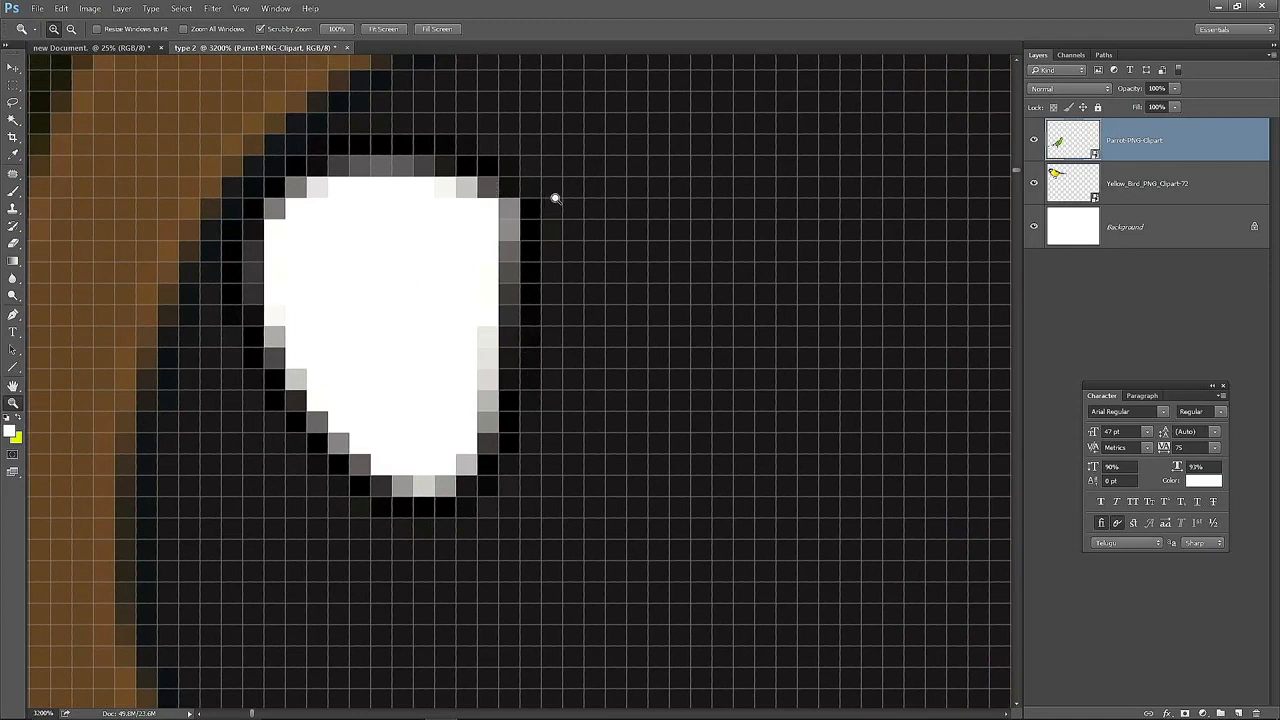
left_click_drag(346, 189, 567, 348)
left_click_drag(612, 138, 577, 334)
left_click_drag(668, 190, 98, 224)
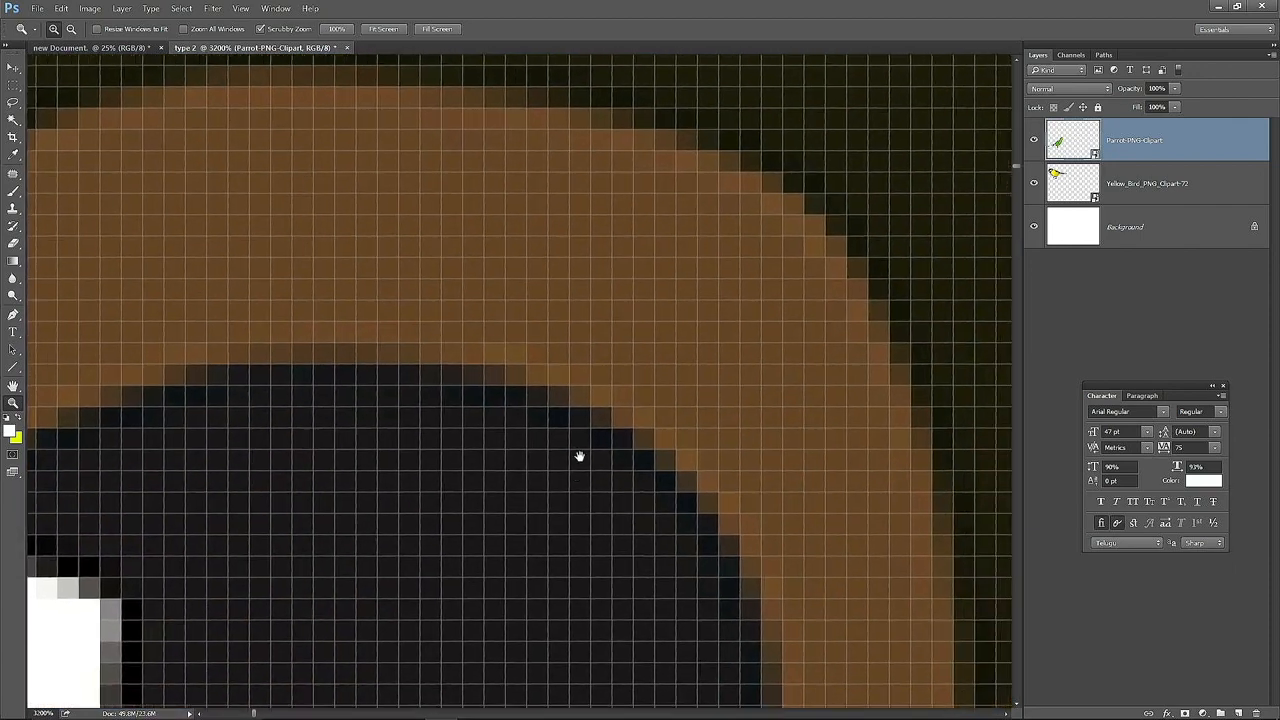
left_click_drag(602, 655, 577, 240)
left_click_drag(579, 578, 729, 203)
left_click_drag(234, 532, 477, 294)
left_click_drag(402, 403, 677, 357)
left_click_drag(273, 164, 593, 339)
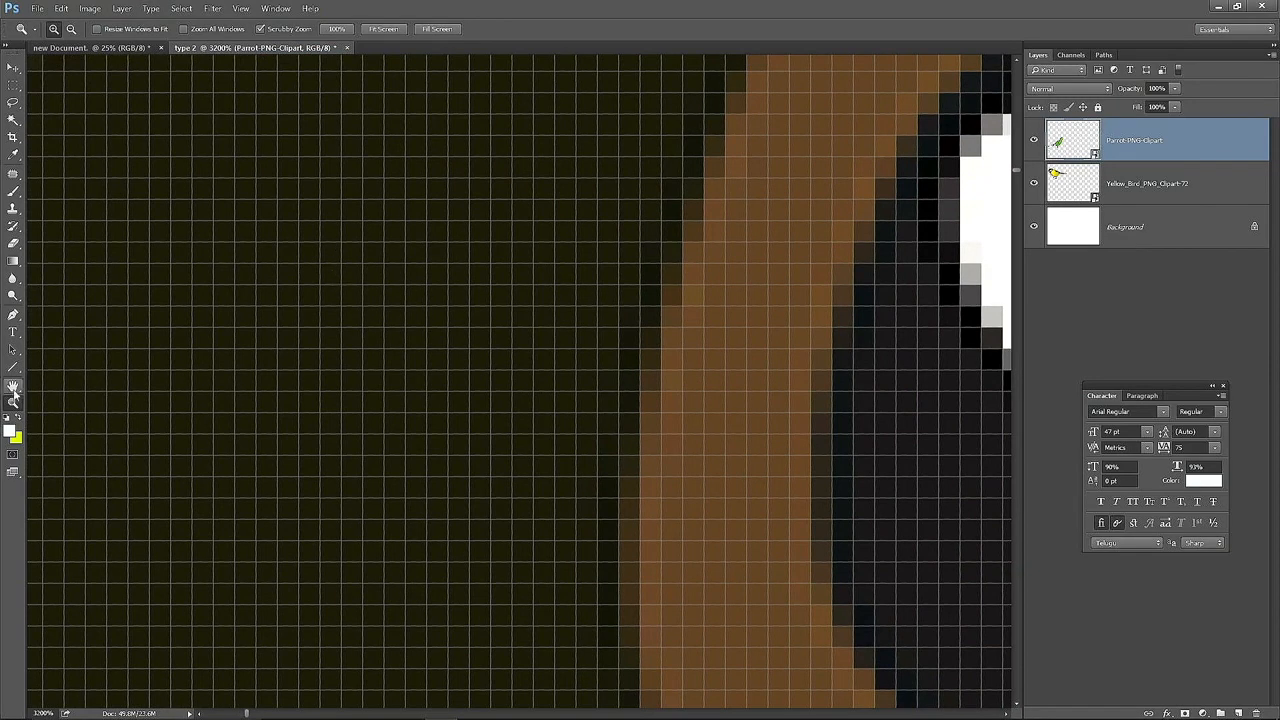
- Pan around the yellow bird's eye at 3200% with the Hand tool to examine its outline pixels
left_click(13, 388)
left_click_drag(631, 371, 477, 351)
left_click_drag(655, 440, 940, 455)
left_click_drag(383, 283, 650, 470)
left_click_drag(560, 262, 414, 309)
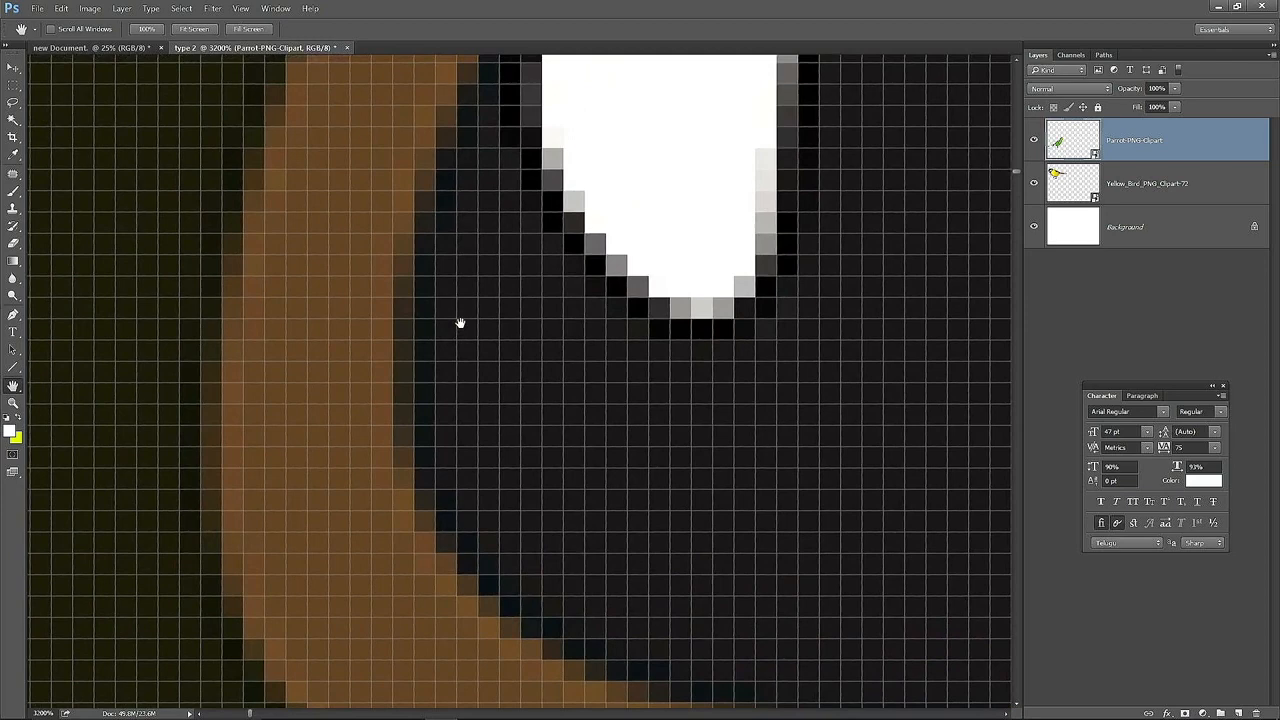
left_click_drag(664, 195, 742, 465)
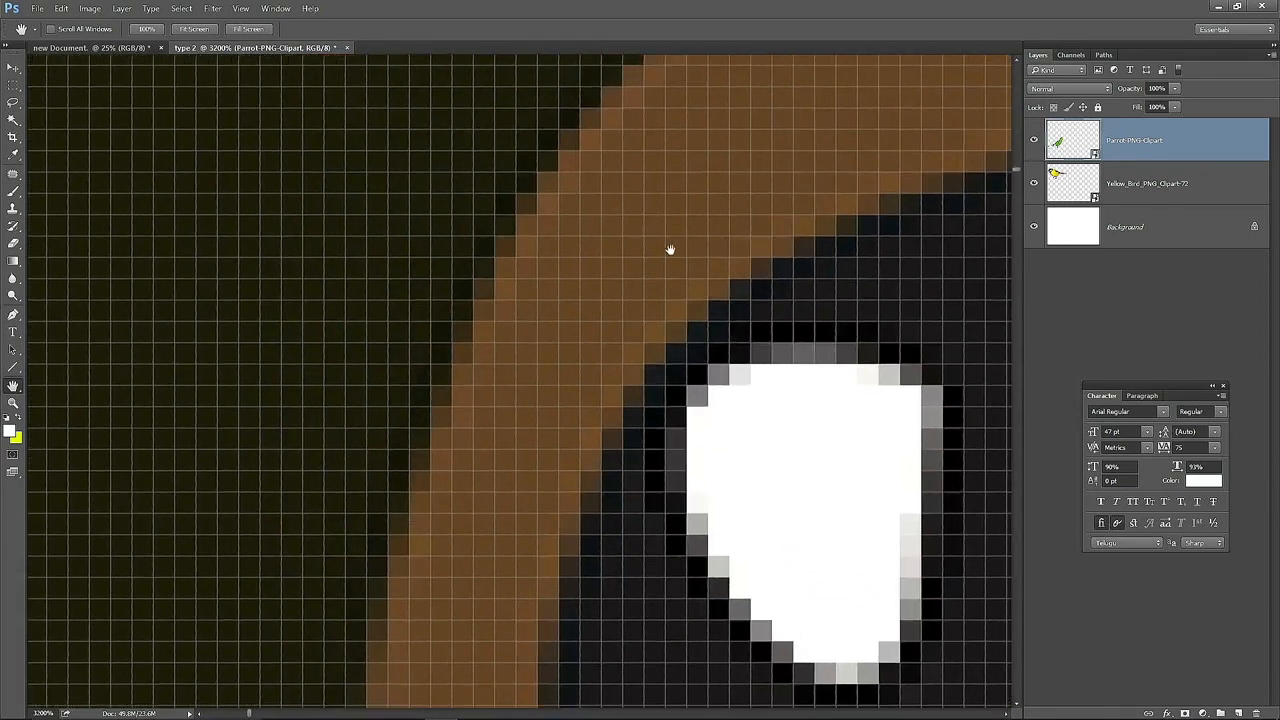
left_click_drag(686, 247, 391, 262)
left_click_drag(686, 346, 531, 509)
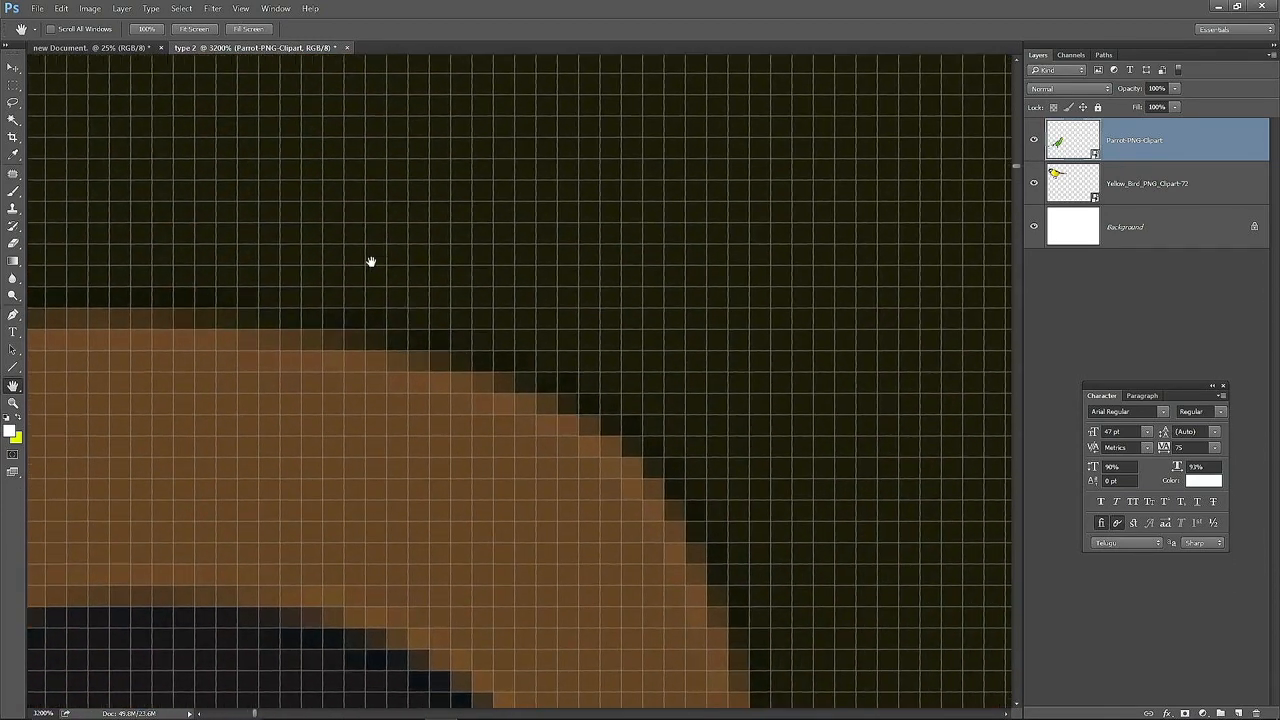
left_click_drag(371, 260, 546, 434)
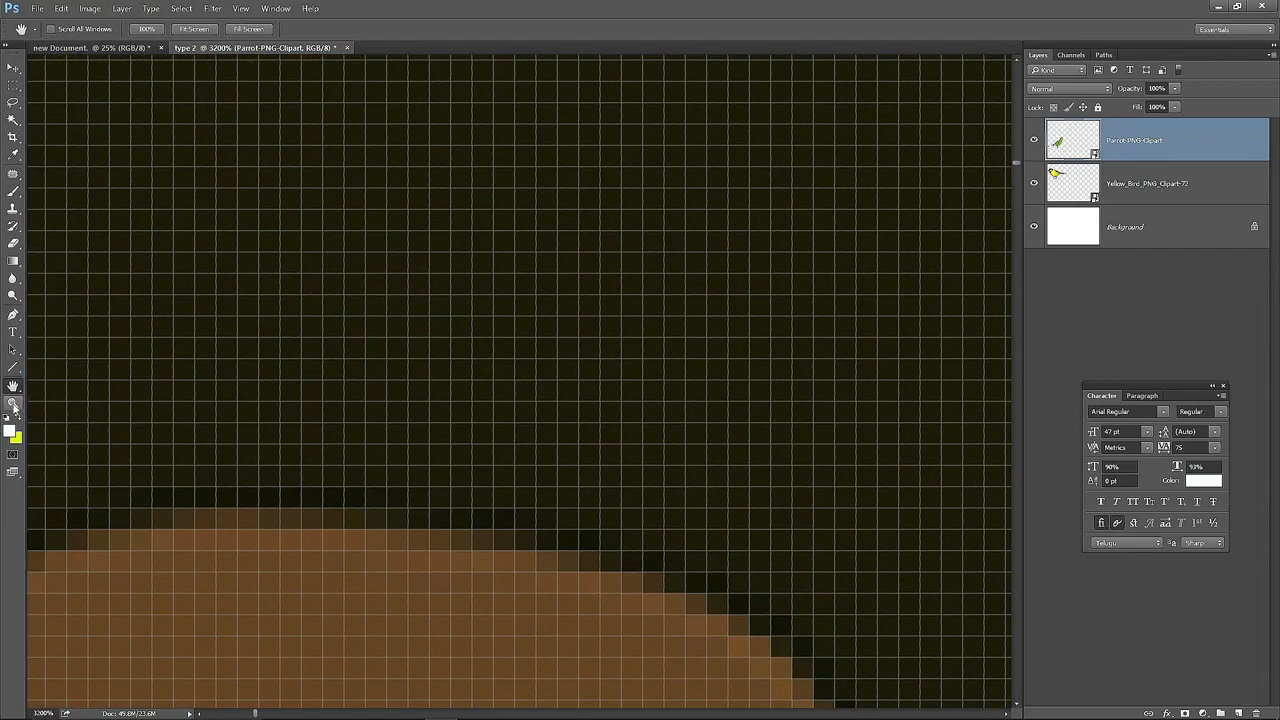
- Return to the Zoom tool and, panning temporarily at 3200%, examine the pixels from the bird's eye down to its dark throat feathers
left_click(13, 403)
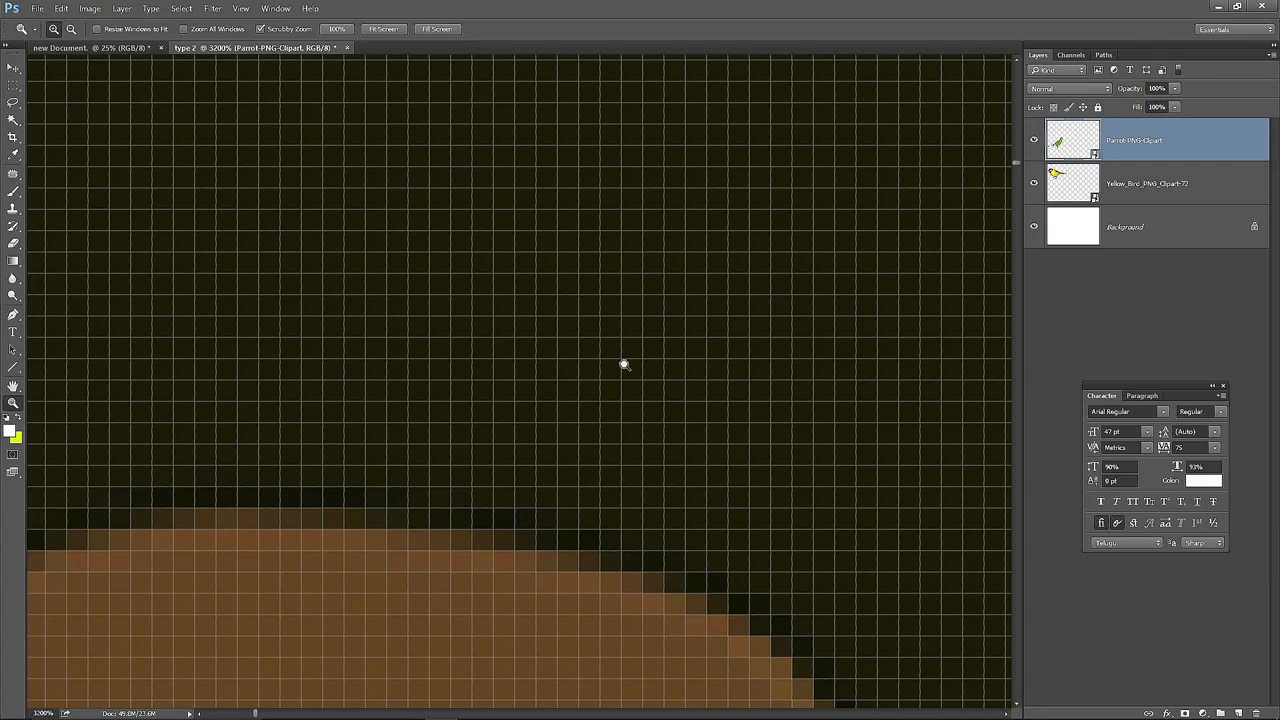
left_click_drag(177, 146, 597, 160)
left_click_drag(640, 610, 591, 263)
left_click_drag(660, 429, 540, 109)
left_click_drag(900, 610, 693, 206)
left_click_drag(681, 300, 669, 69)
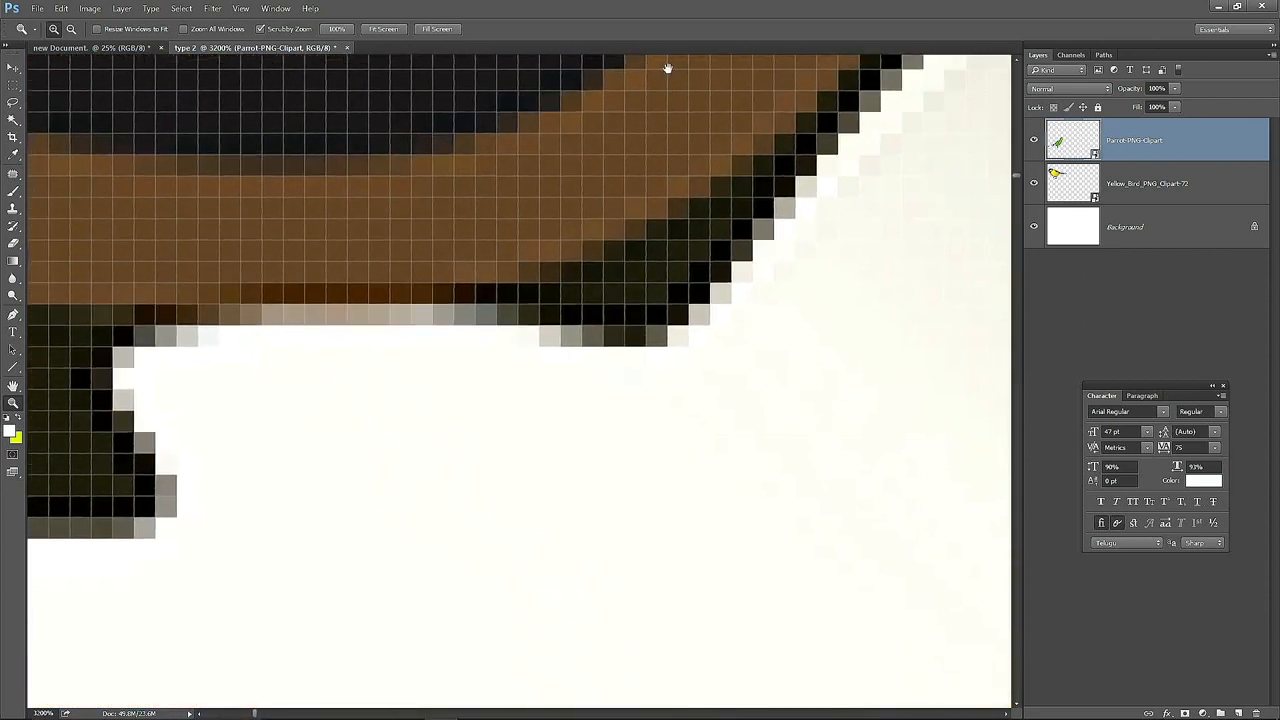
left_click_drag(669, 438, 660, 186)
left_click_drag(418, 320, 800, 410)
left_click_drag(463, 320, 646, 169)
left_click_drag(300, 400, 436, 170)
left_click_drag(430, 325, 422, 172)
left_click_drag(499, 418, 486, 223)
left_click_drag(571, 391, 484, 150)
left_click_drag(690, 460, 350, 220)
left_click_drag(830, 470, 390, 240)
left_click_drag(550, 329, 383, 197)
left_click_drag(480, 350, 351, 206)
left_click_drag(500, 390, 415, 200)
left_click_drag(610, 350, 575, 194)
left_click_drag(350, 400, 560, 270)
left_click_drag(230, 290, 320, 280)
left_click_drag(400, 130, 389, 297)
left_click_drag(400, 190, 394, 289)
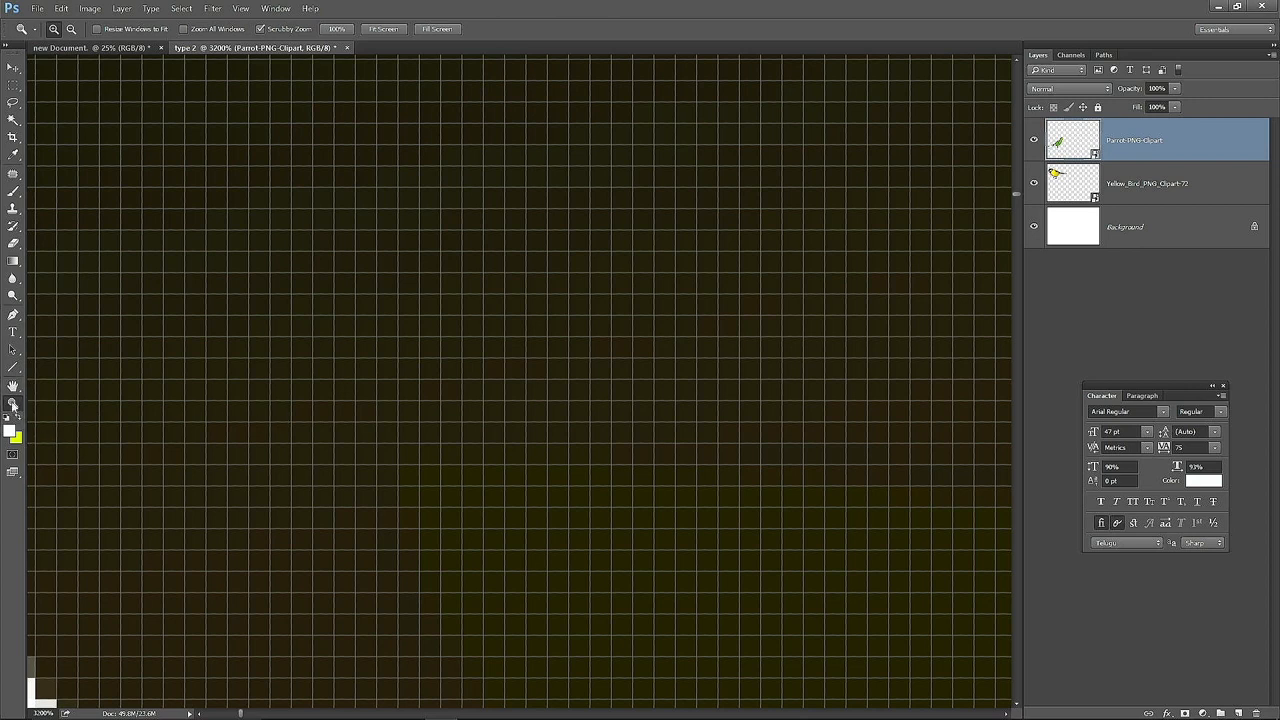
- Zoom out with the Zoom tool to 25% until the whole canvas with both birds is in view
left_click(71, 33)
left_click(422, 262)
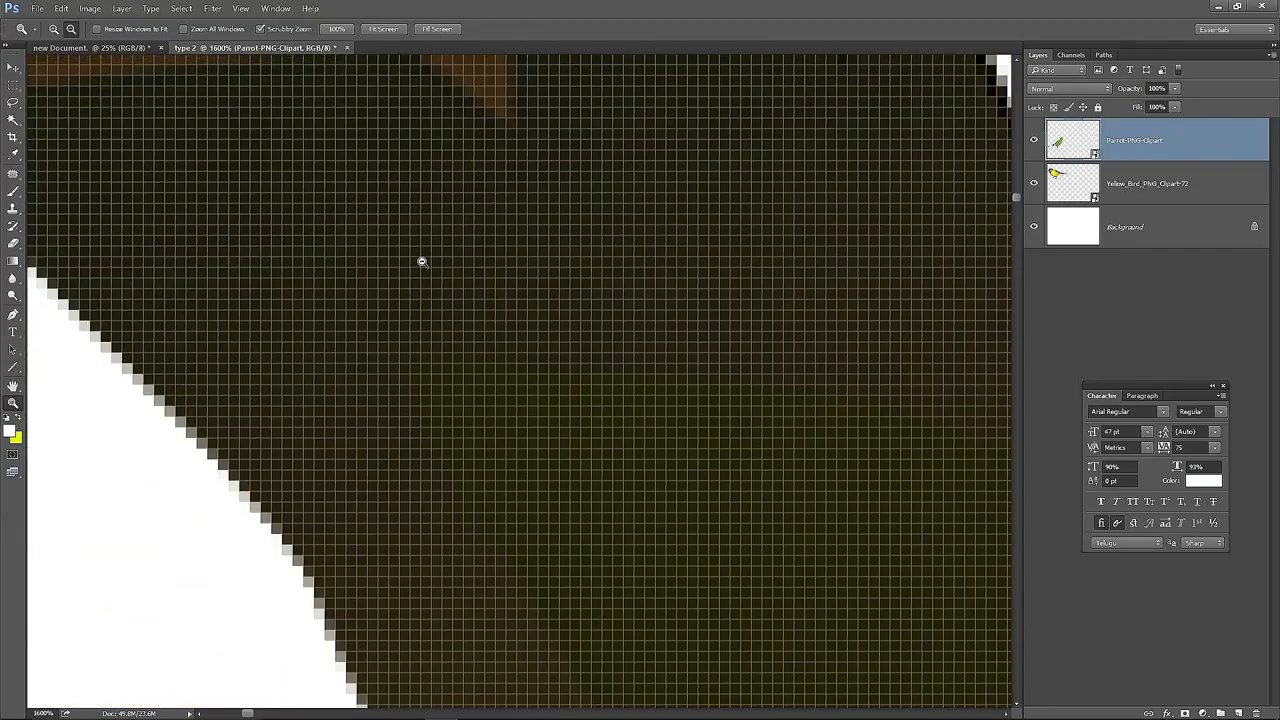
left_click(422, 262)
left_click(422, 262)
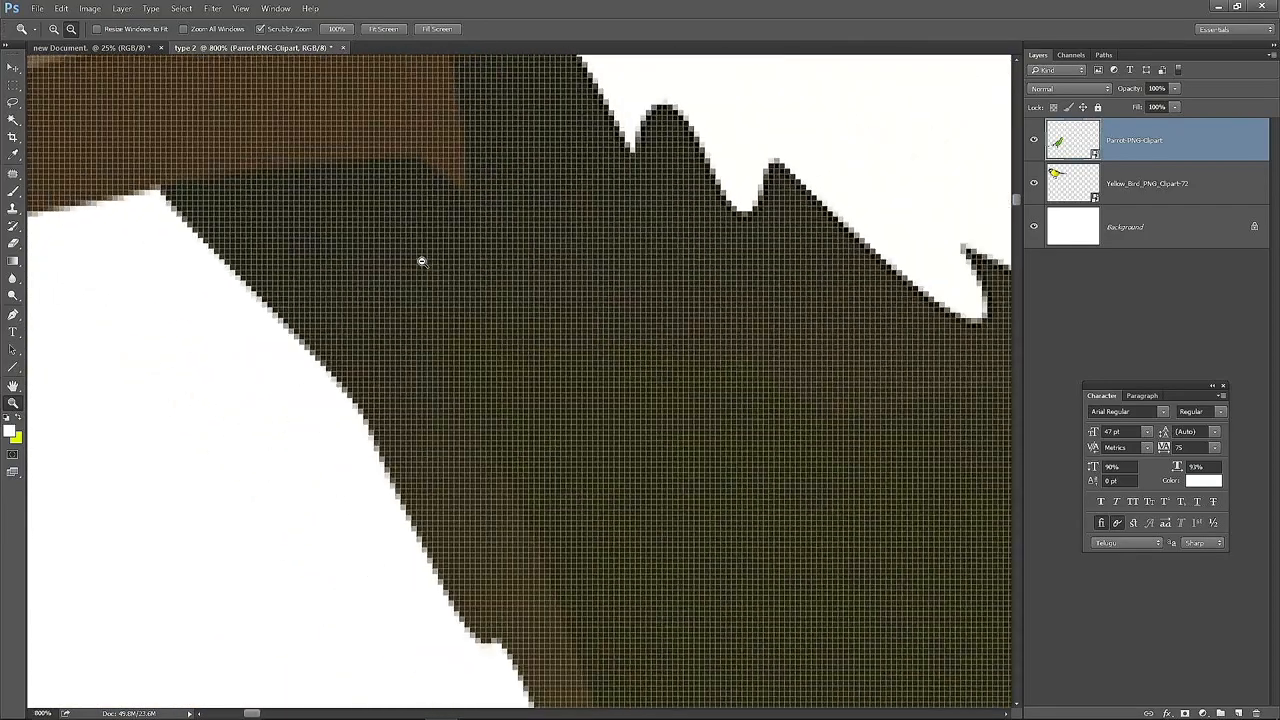
left_click(422, 262)
left_click(422, 262)
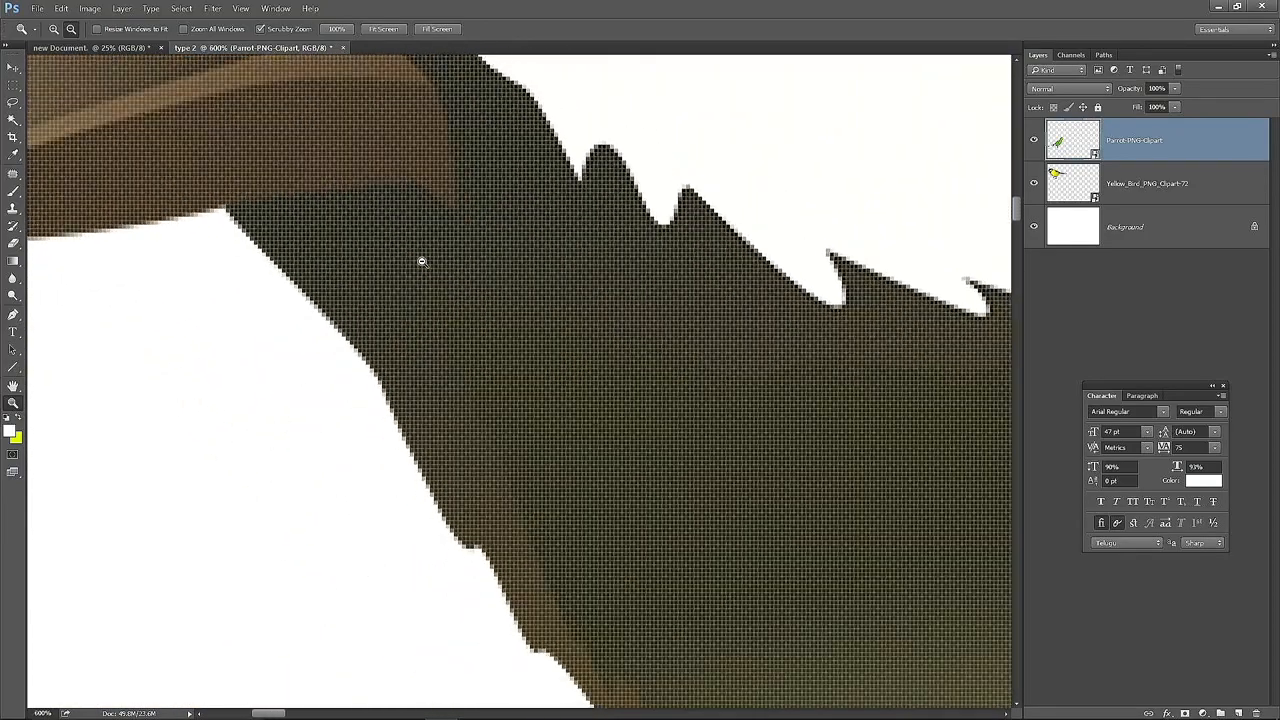
left_click(422, 262)
left_click(422, 262)
left_click(422, 262)
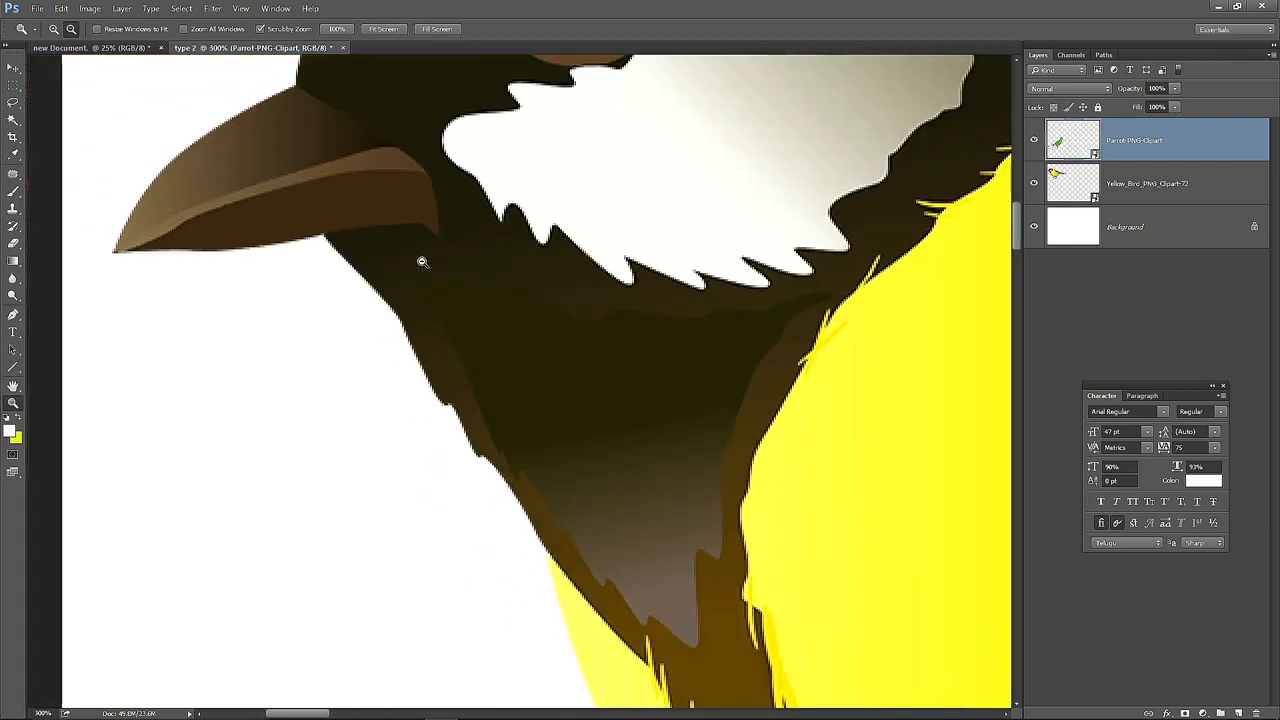
left_click(422, 262)
left_click(422, 262)
left_click(422, 262)
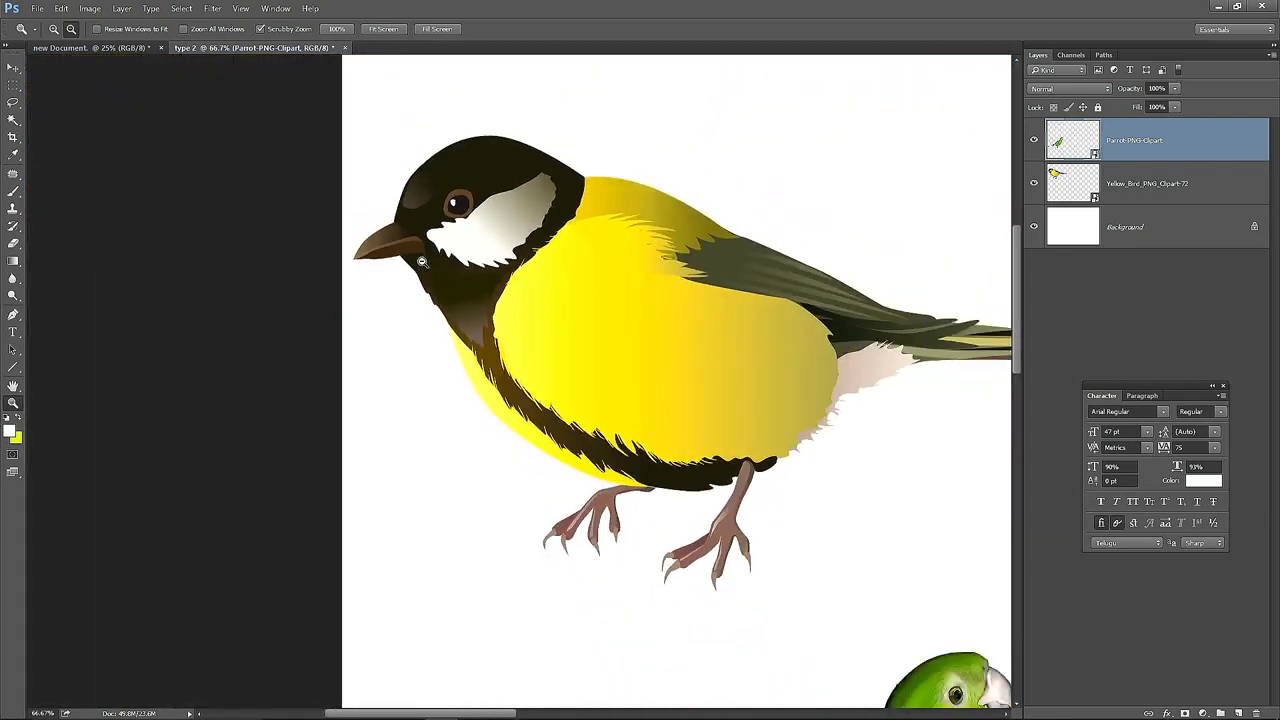
left_click(422, 262)
left_click(422, 262)
left_click(422, 262)
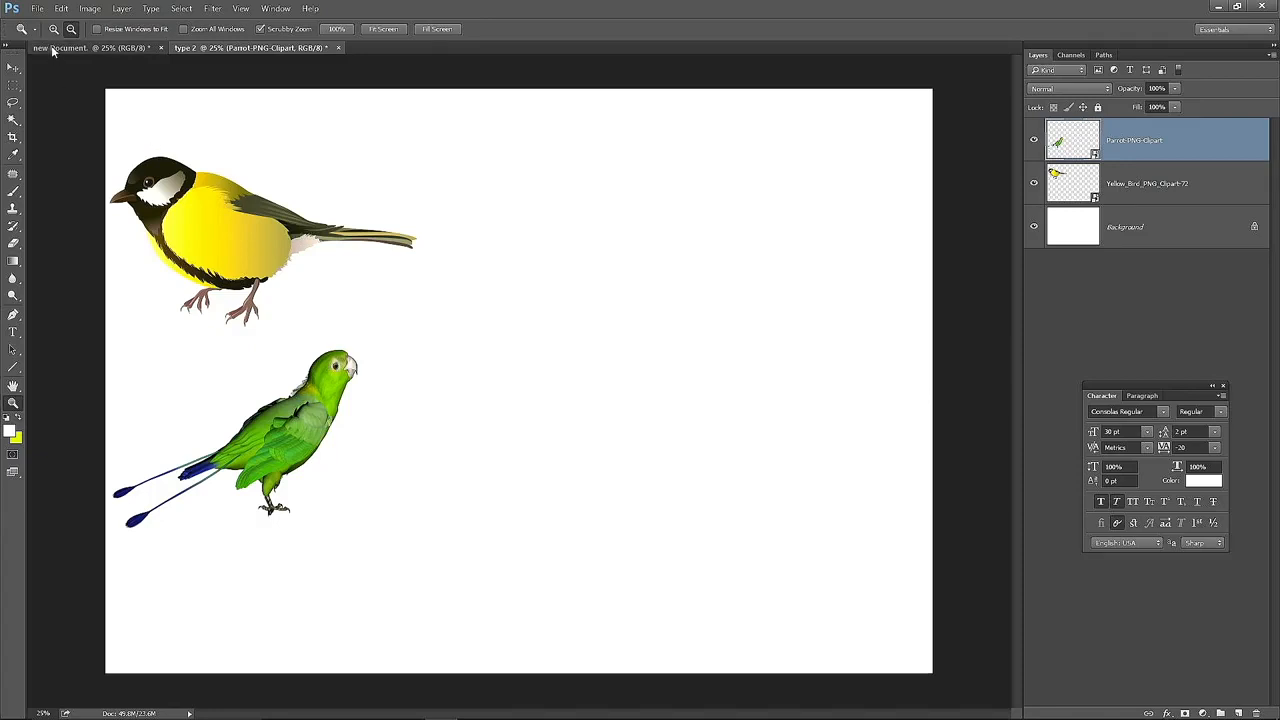
left_click(39, 12)
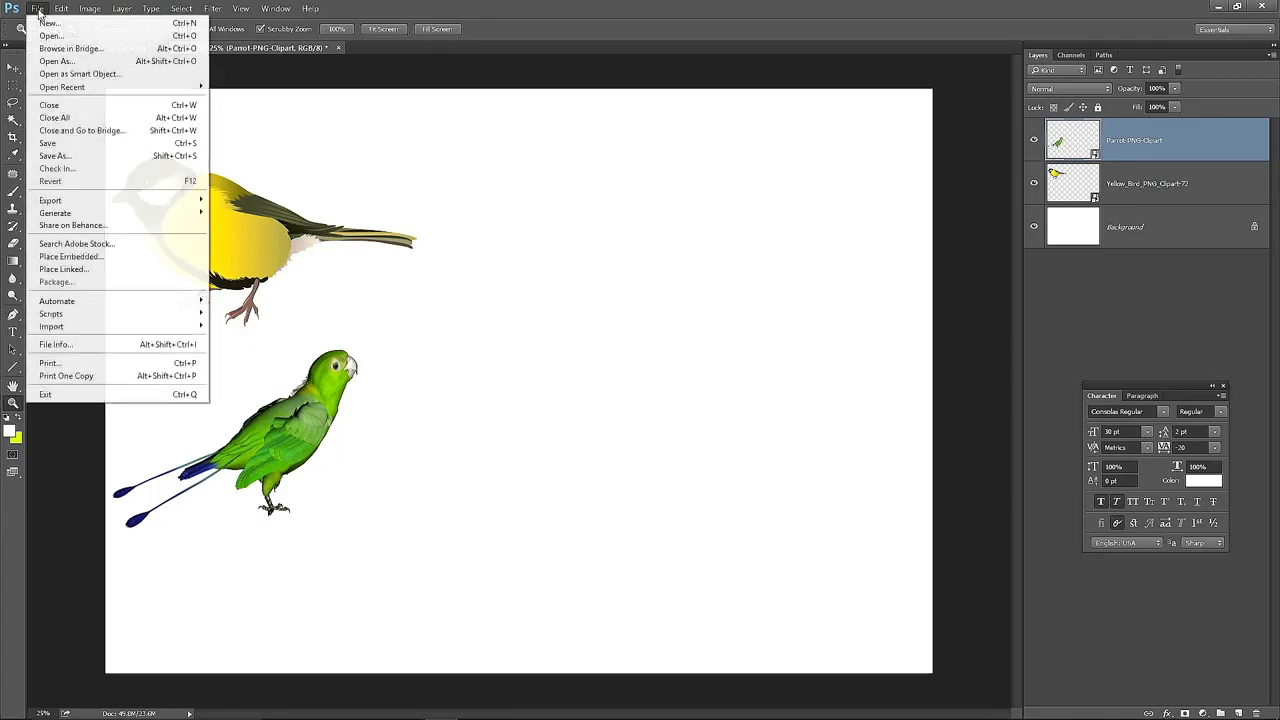
left_click(100, 262)
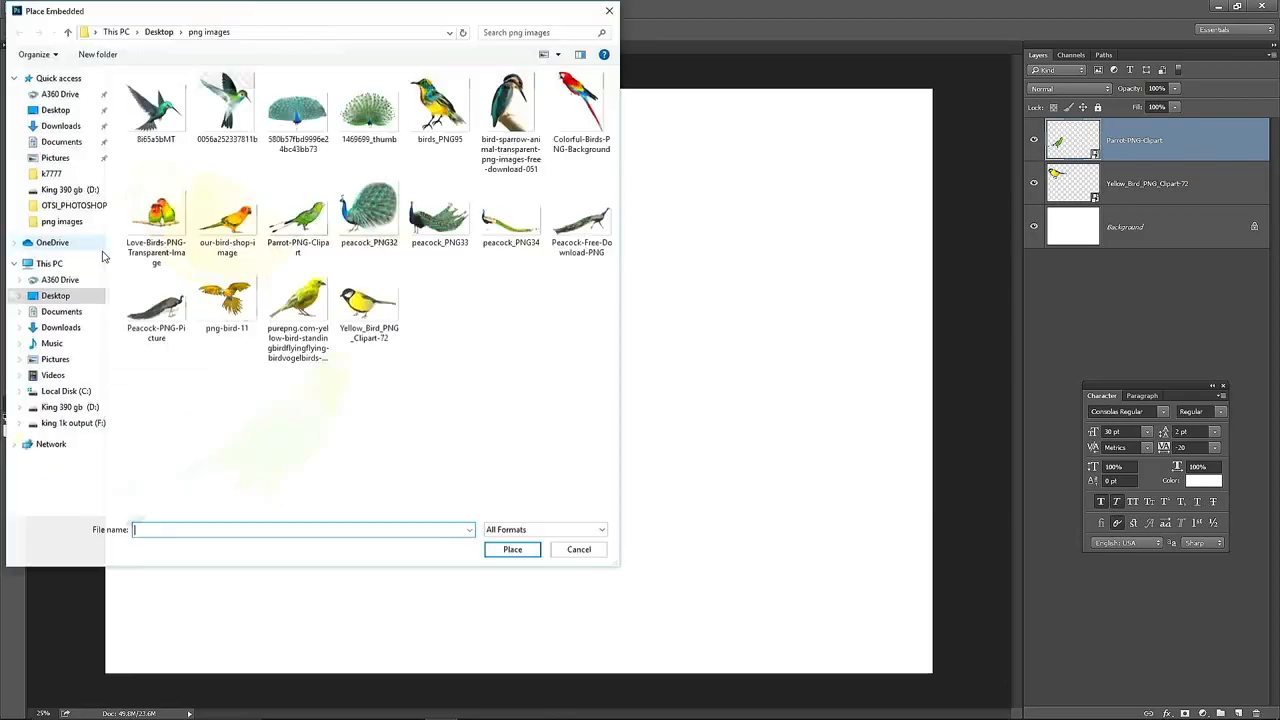
left_click(68, 112)
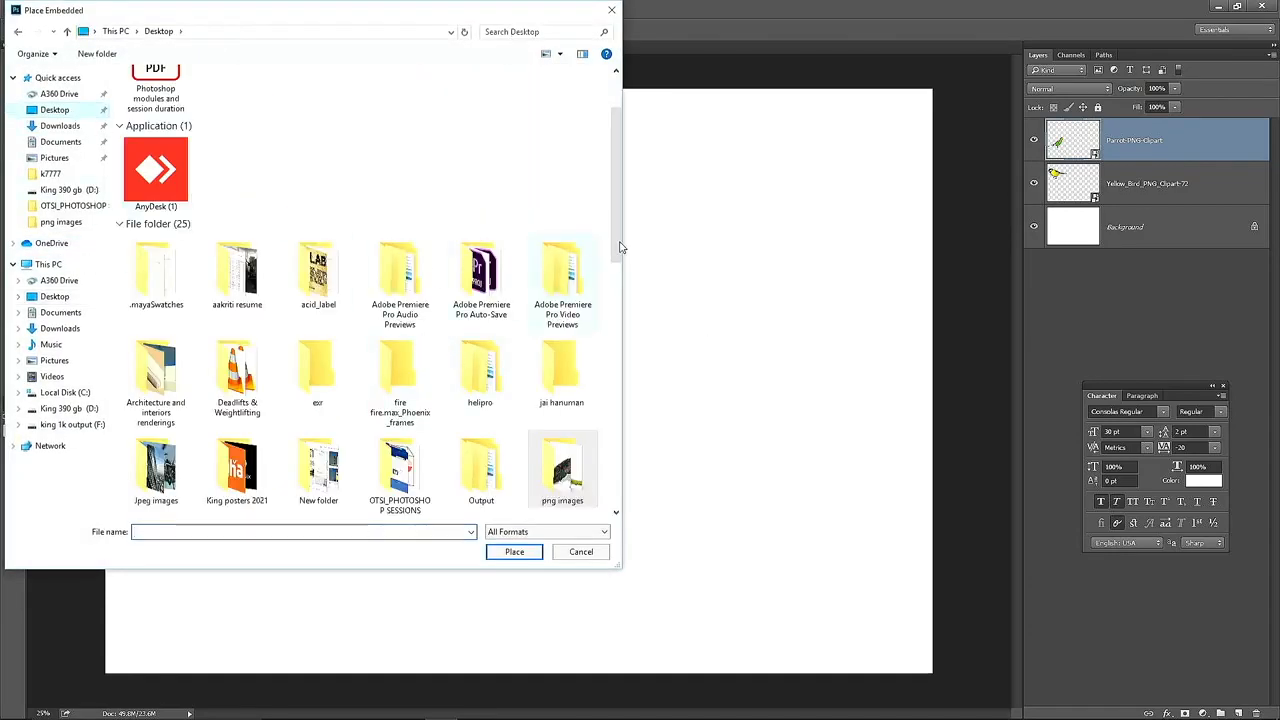
scroll(590, 290, "down", 10)
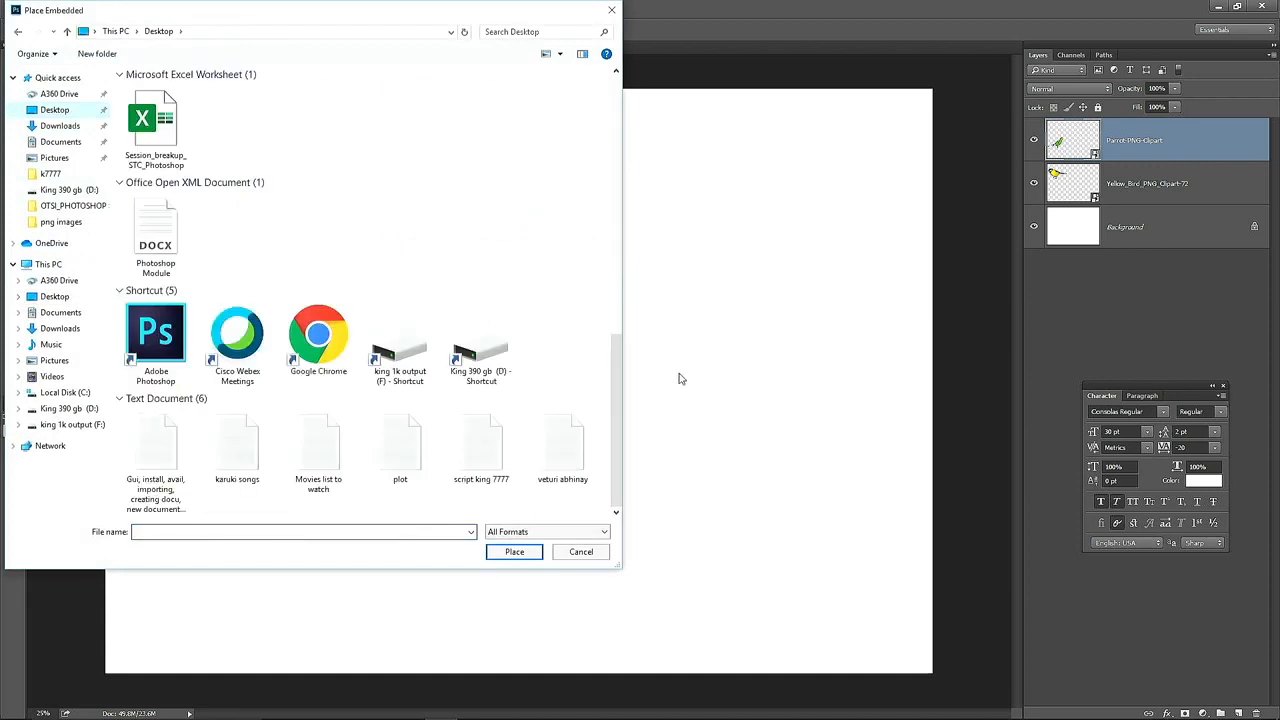
left_click(586, 551)
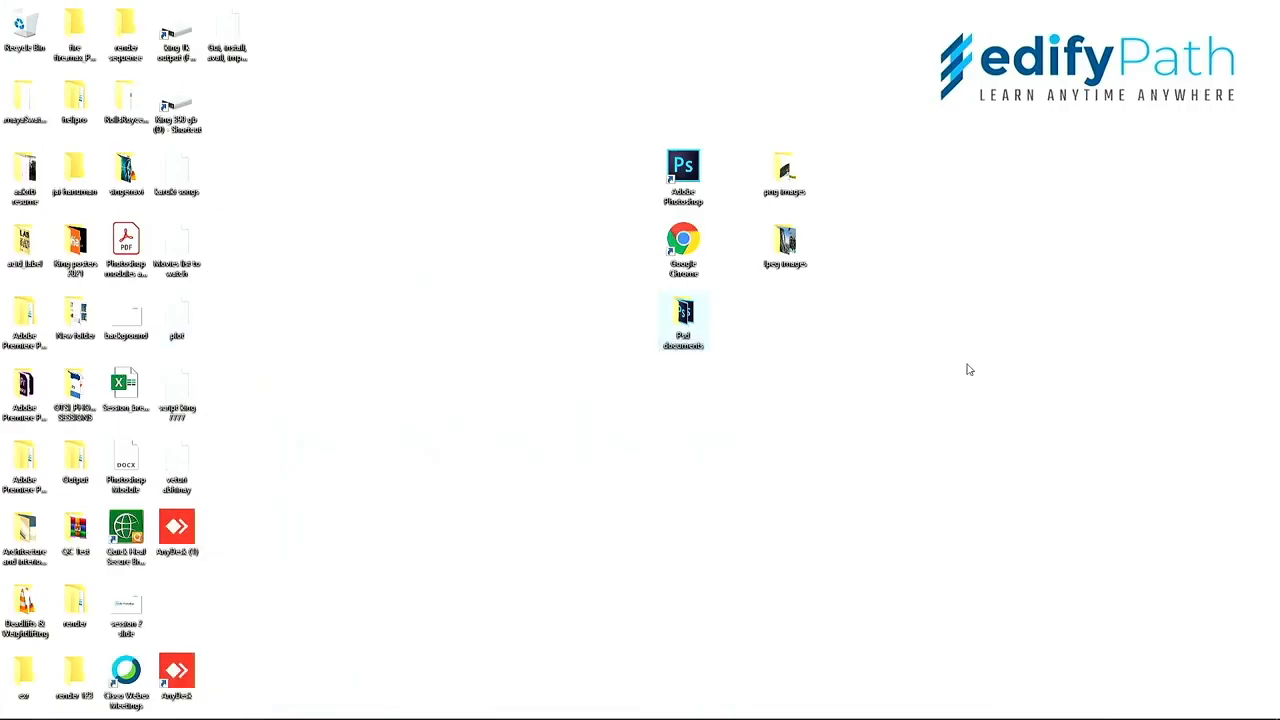
- Open the Jpeg images folder on the desktop in a maximized window and show the file properties of IMG_8556
double_click(794, 246)
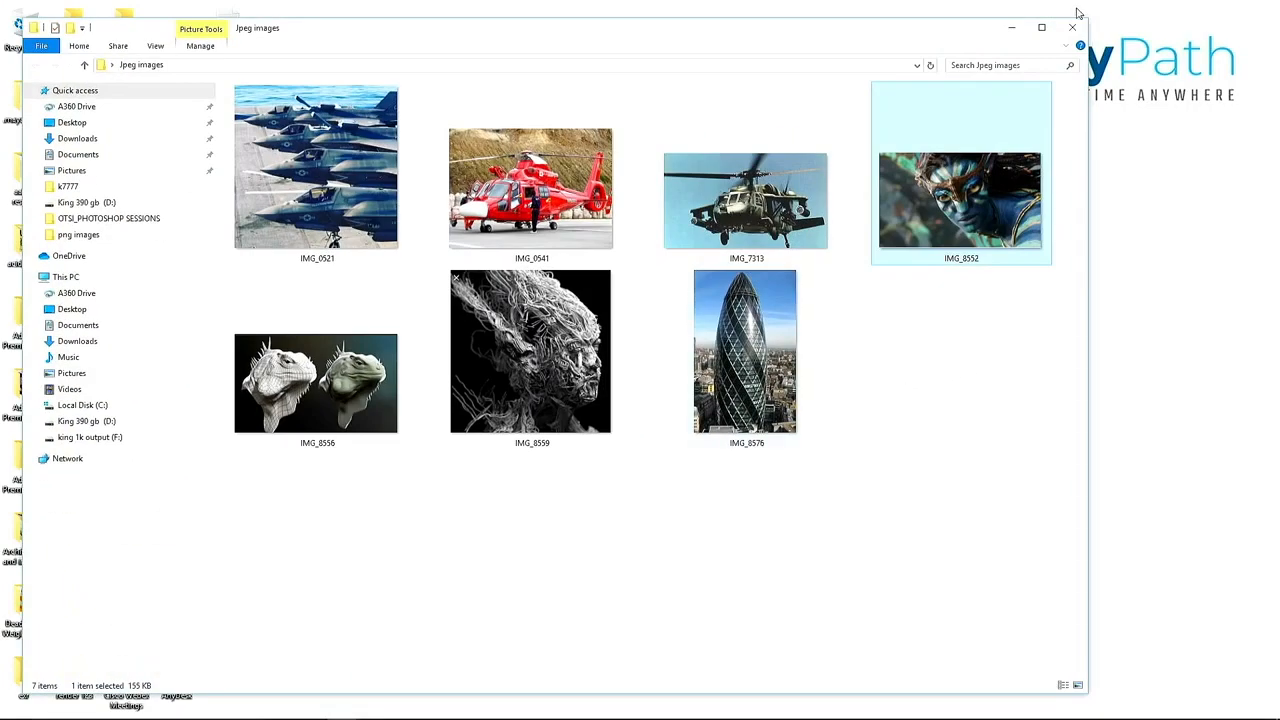
left_click(1041, 27)
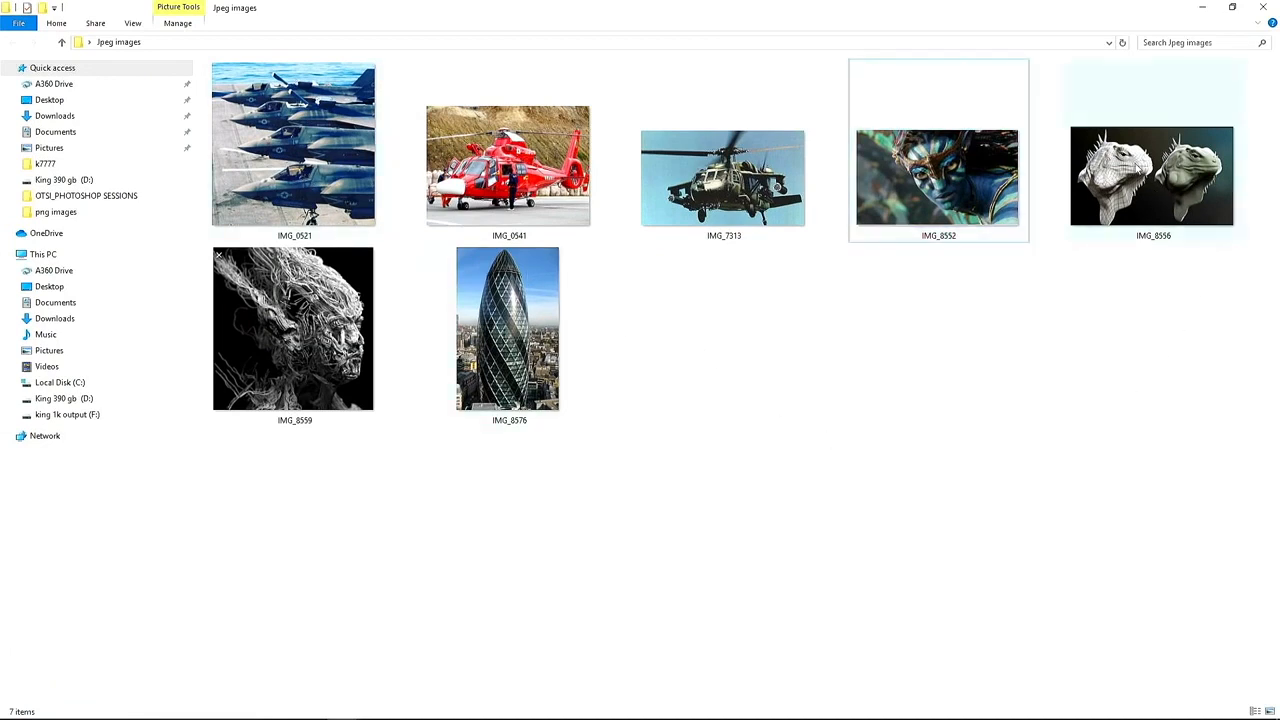
left_click(1110, 162)
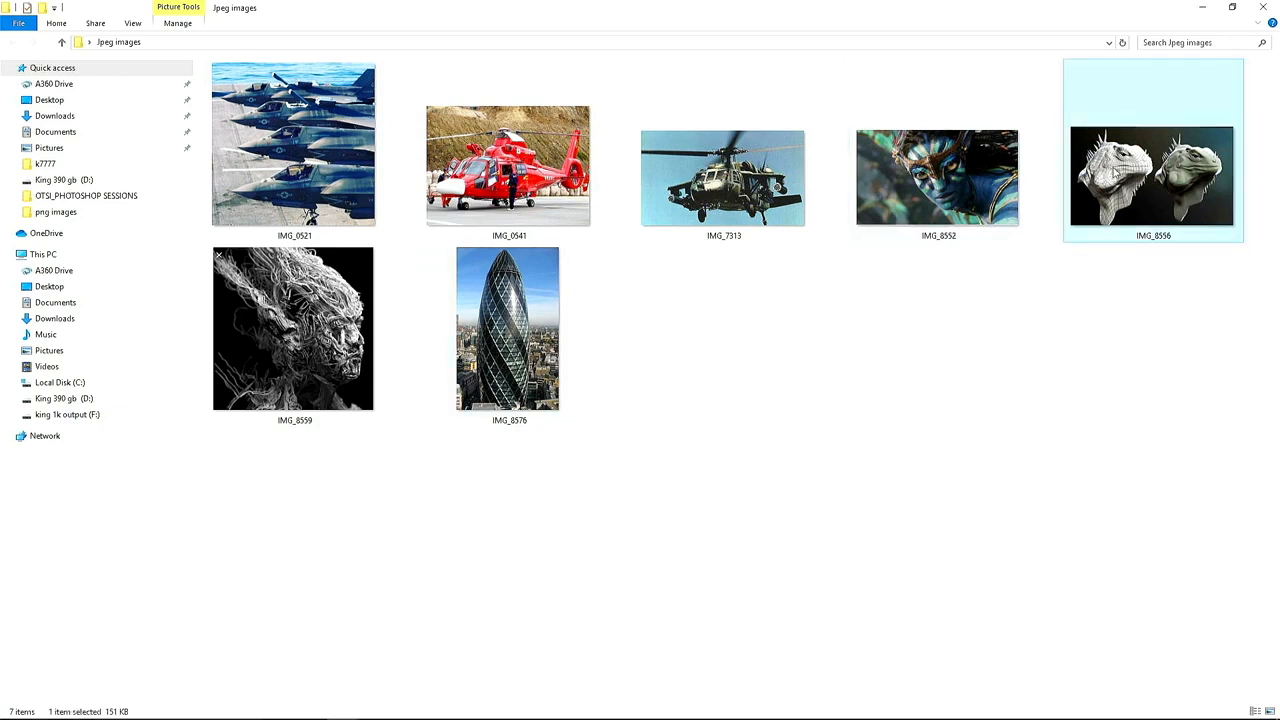
right_click(1140, 163)
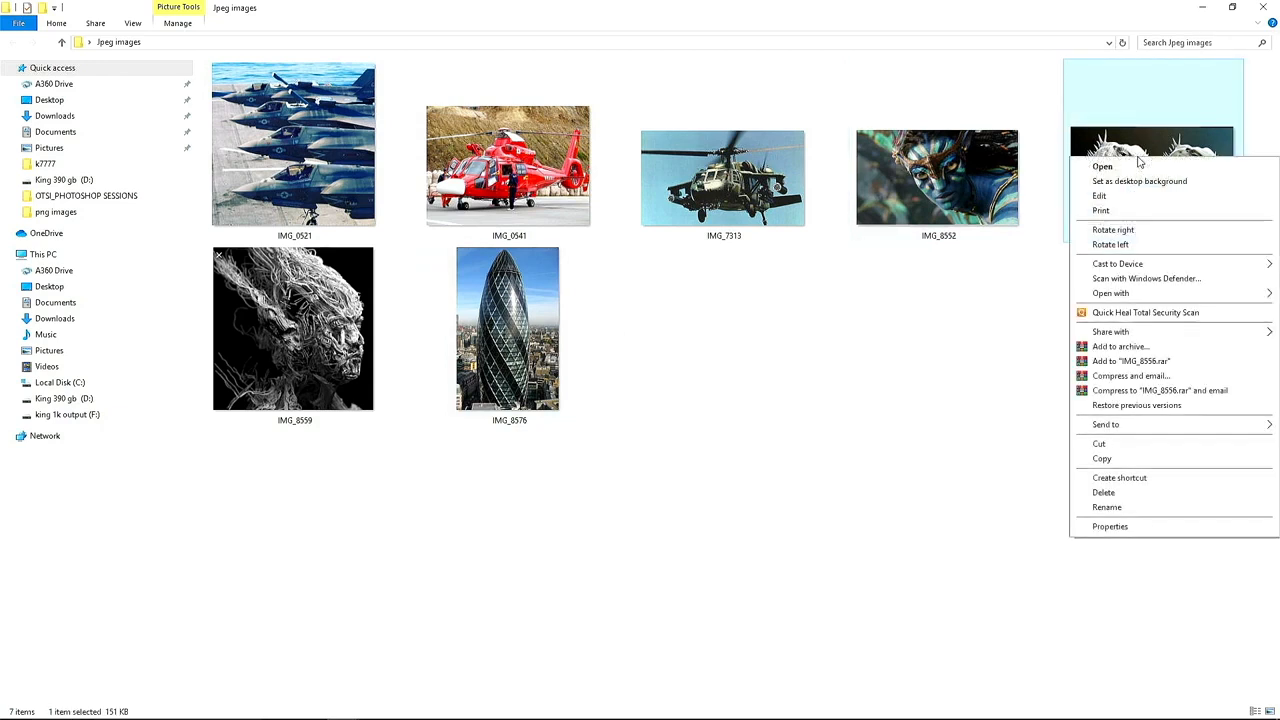
left_click(1121, 526)
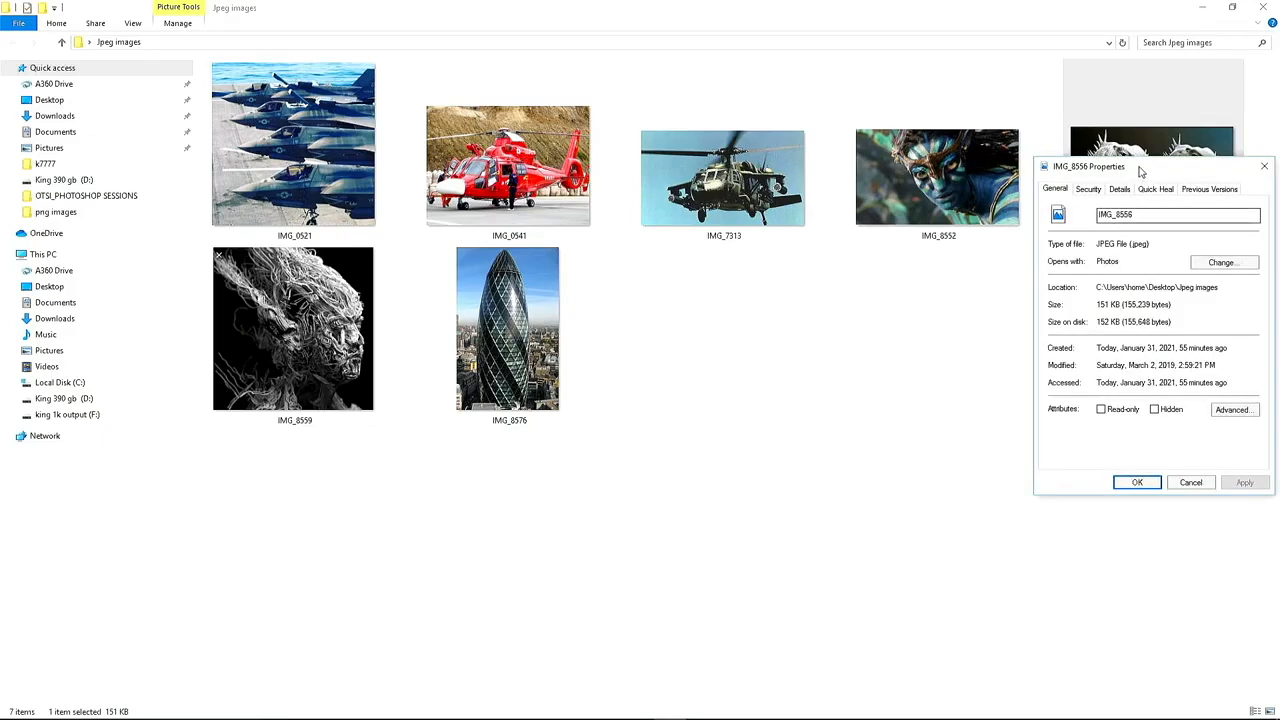
- Examine IMG_8556's file size, pixel dimensions, resolution and bit depth in its properties, and close them
left_click_drag(1140, 172, 803, 147)
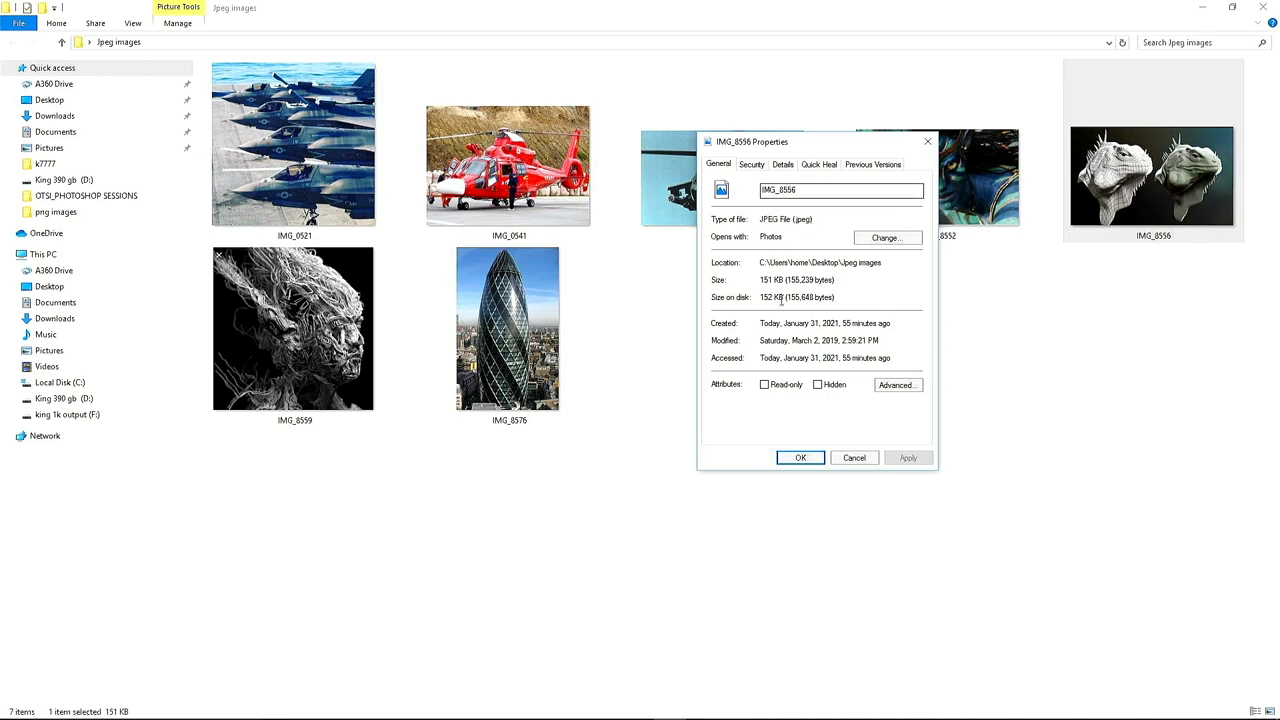
left_click_drag(762, 280, 782, 281)
left_click(786, 166)
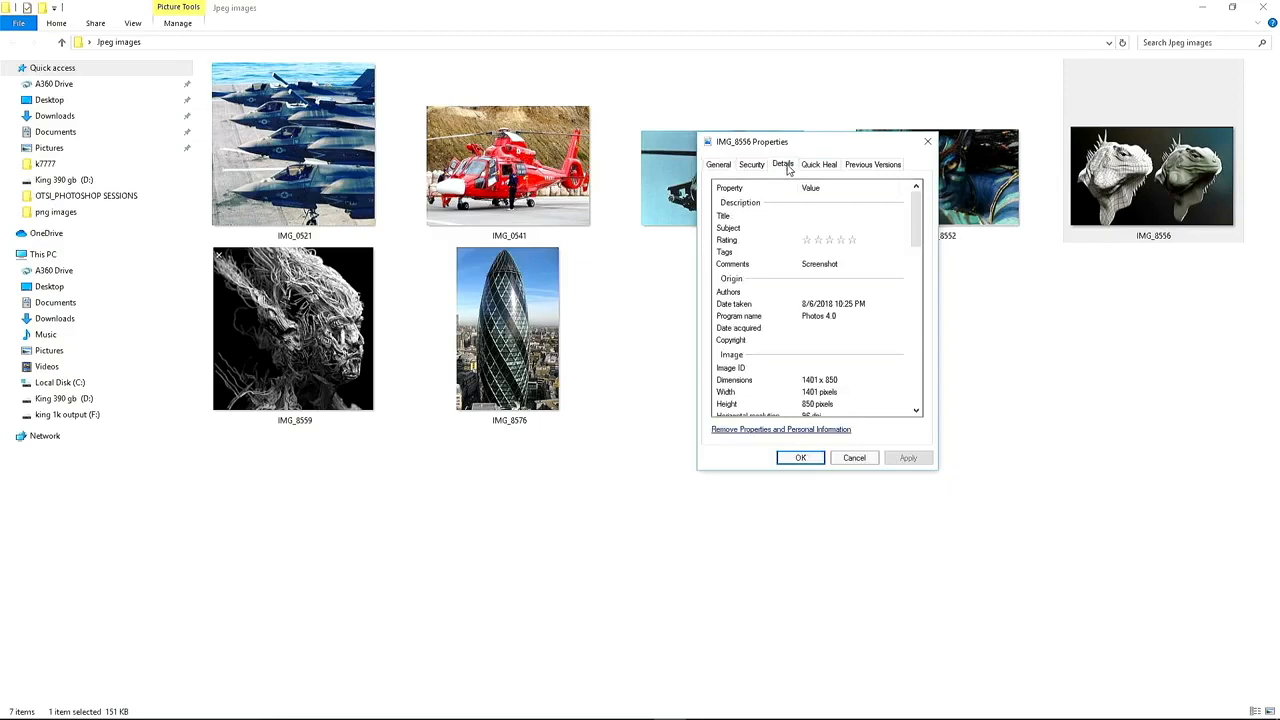
left_click_drag(918, 238, 918, 262)
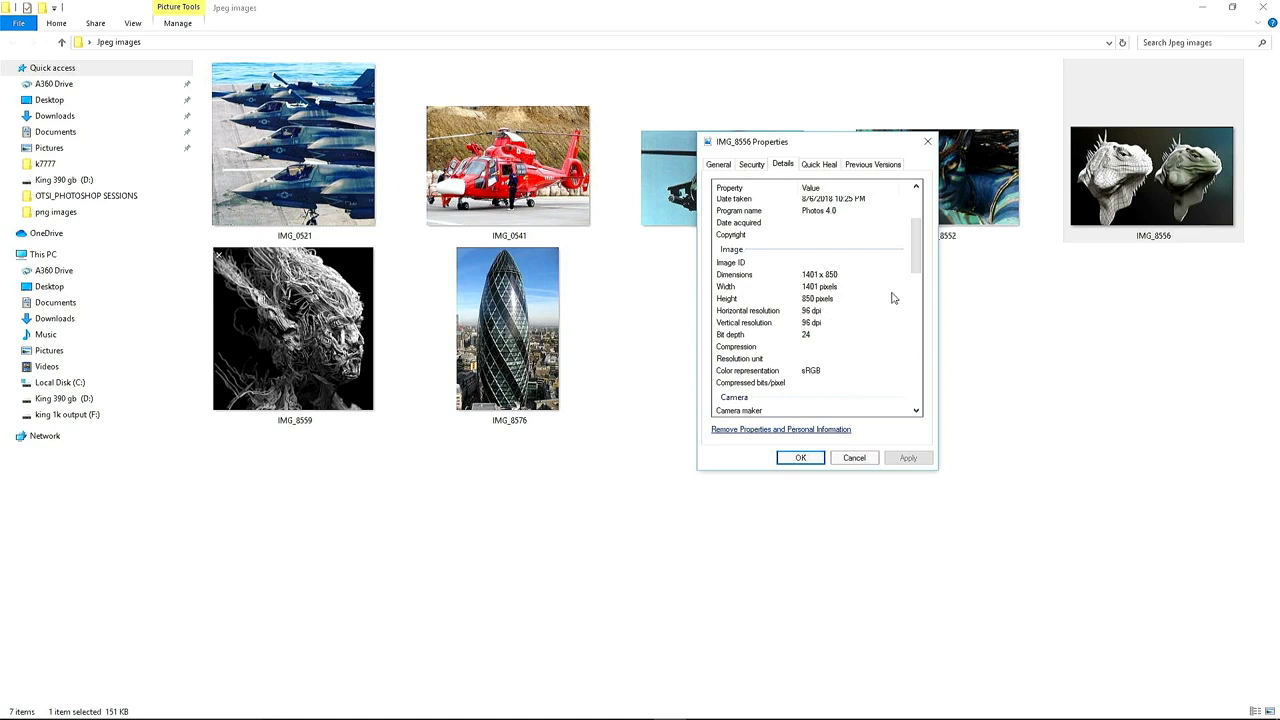
left_click_drag(916, 248, 916, 261)
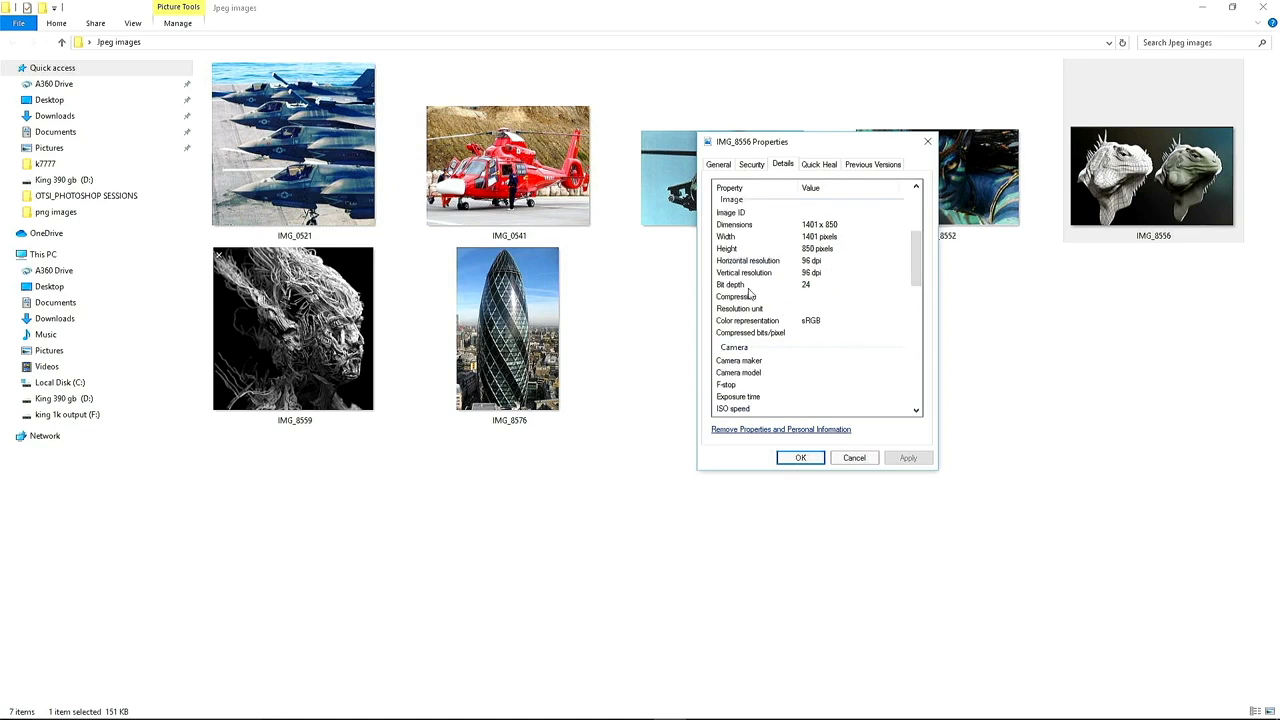
left_click_drag(917, 250, 921, 201)
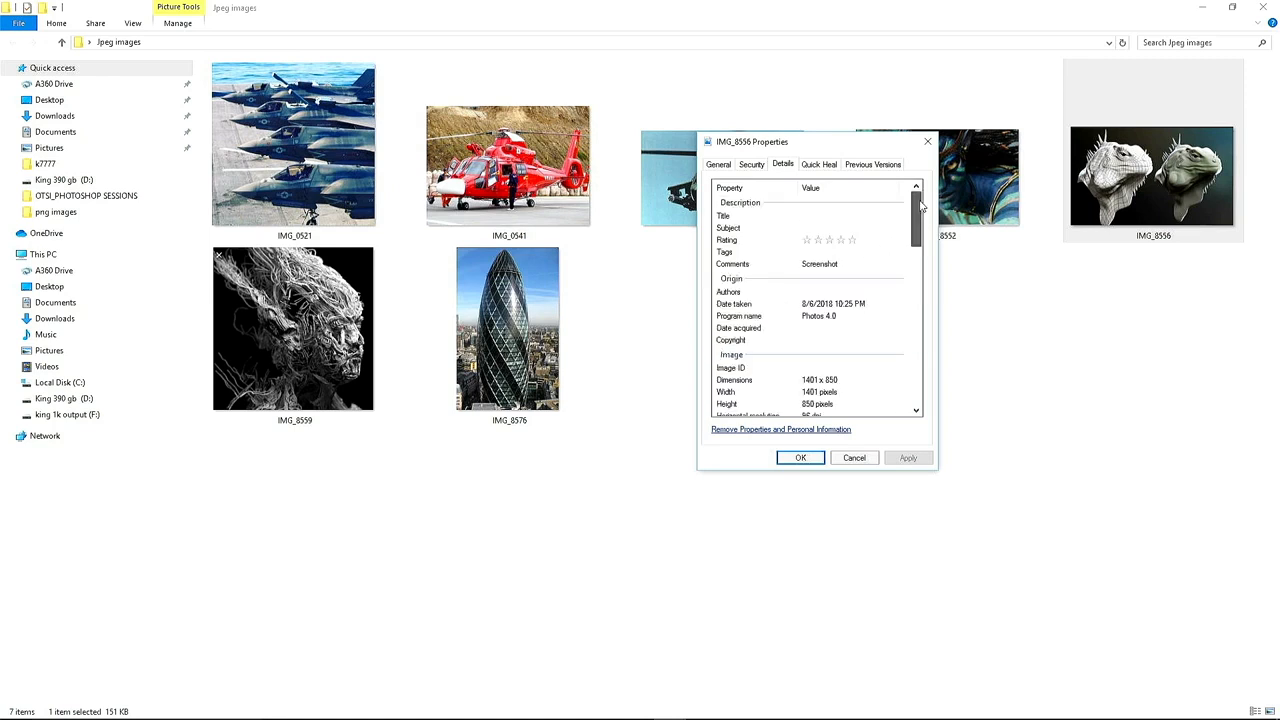
left_click(927, 141)
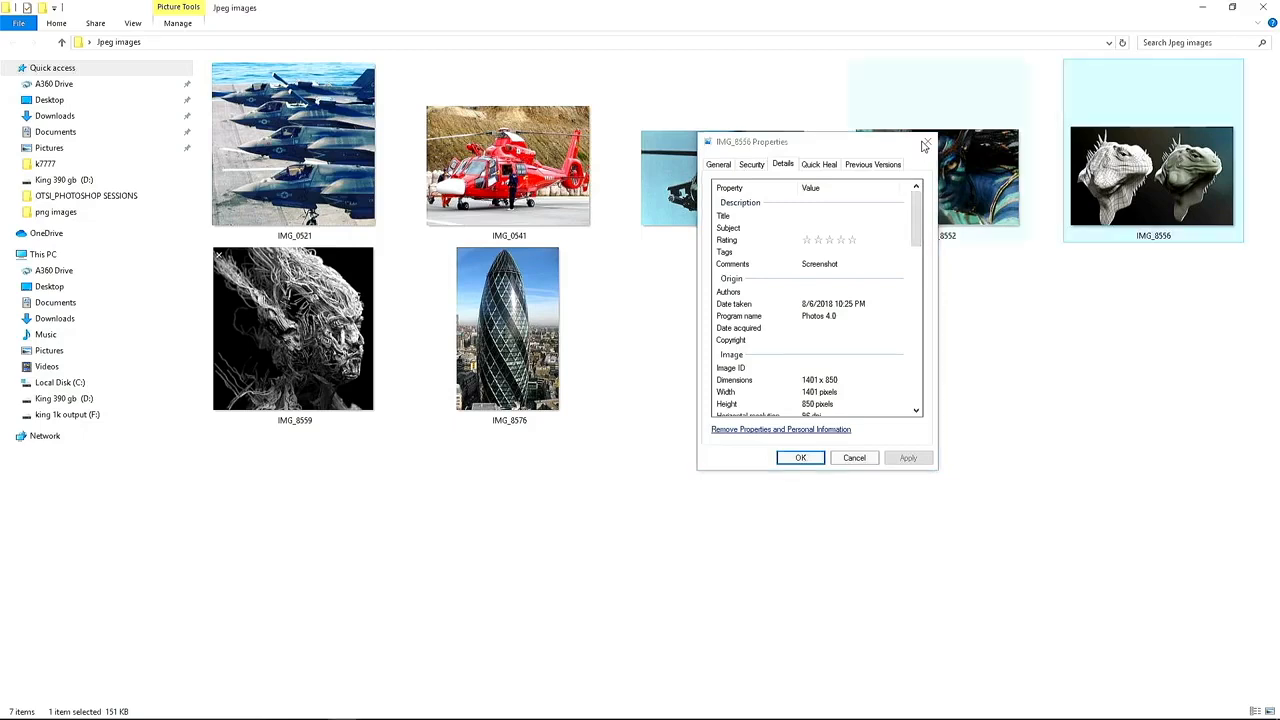
- Place IMG_8556 from the Jpeg images folder onto the canvas of the type 2 document in Photoshop
left_click(1102, 386)
left_click(1151, 172)
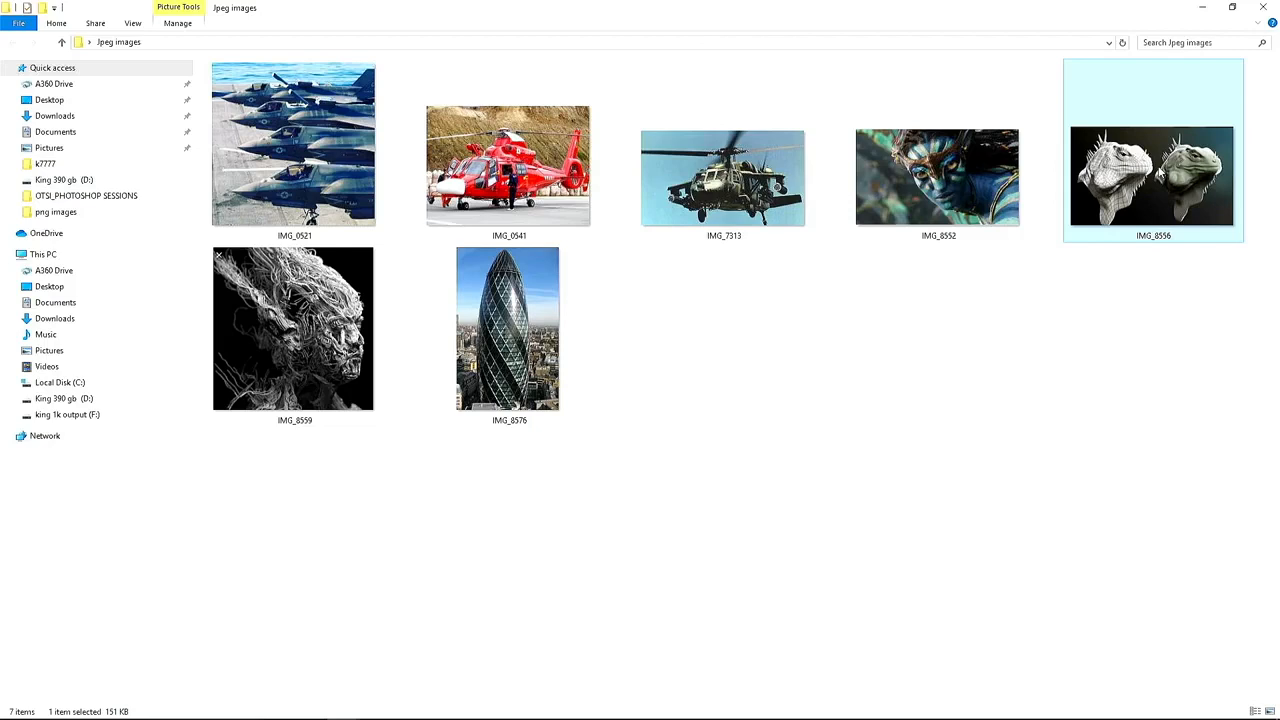
left_click_drag(1151, 172, 536, 231)
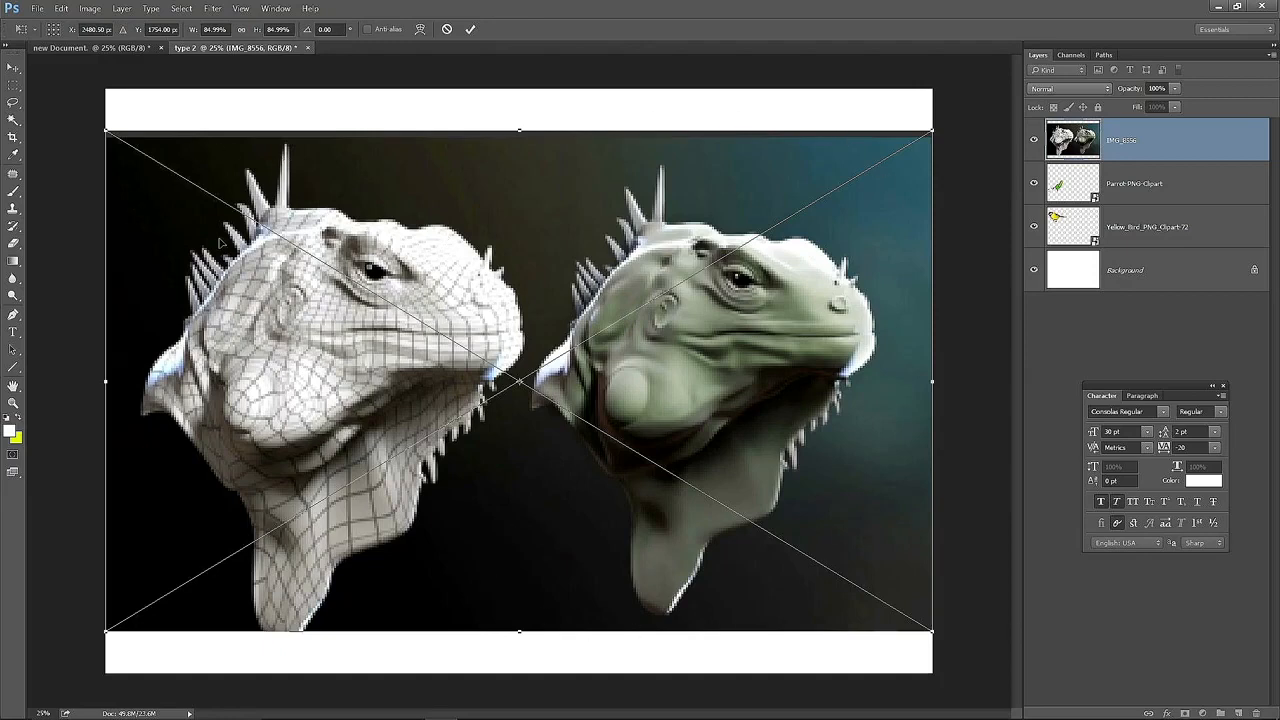
- Scale the placed IMG_8556 to about 53.8% width and 49.8% height, and commit it beside the parrot in the canvas's lower-right area
left_click_drag(107, 131, 409, 339)
left_click_drag(631, 403, 518, 353)
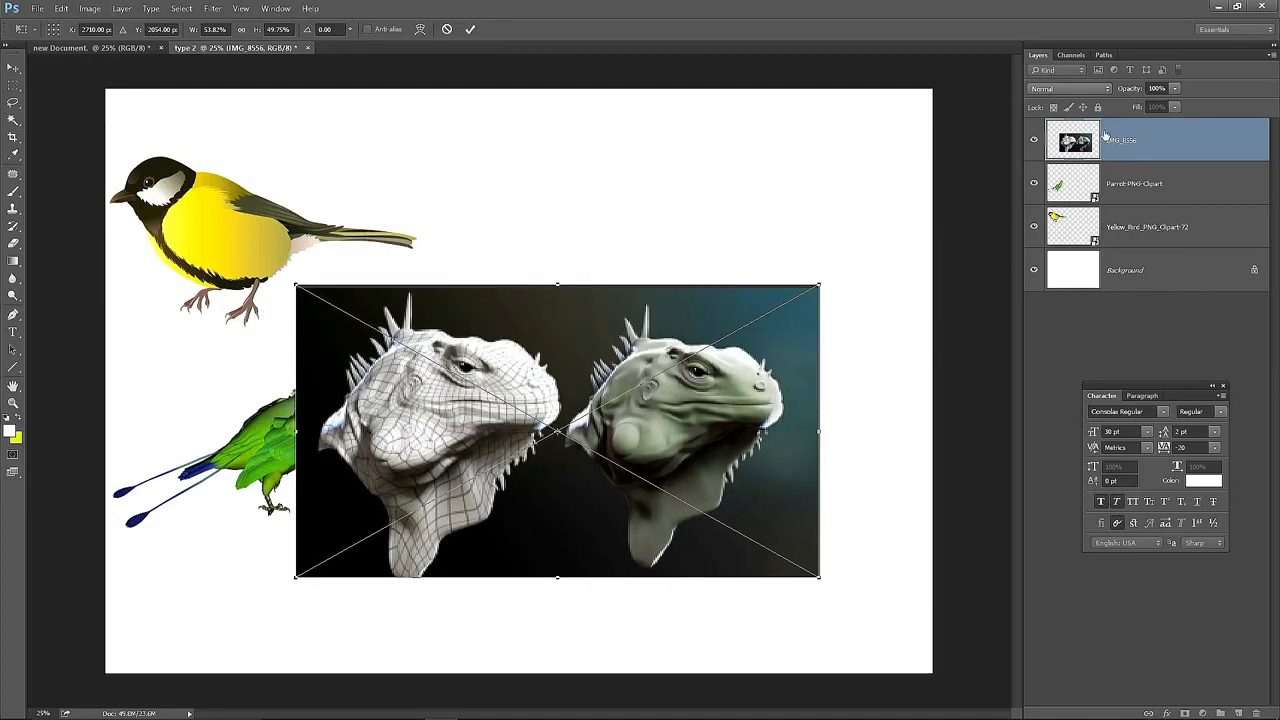
left_click_drag(618, 378, 527, 283)
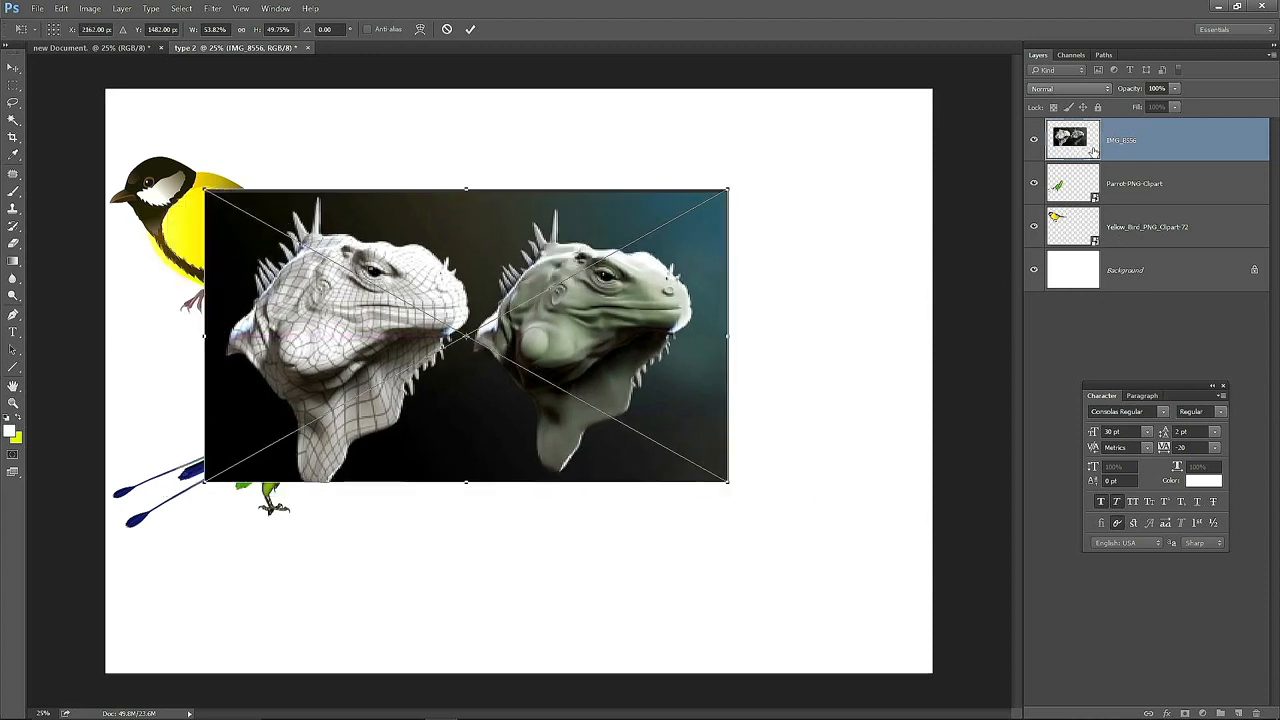
left_click_drag(630, 312, 848, 468)
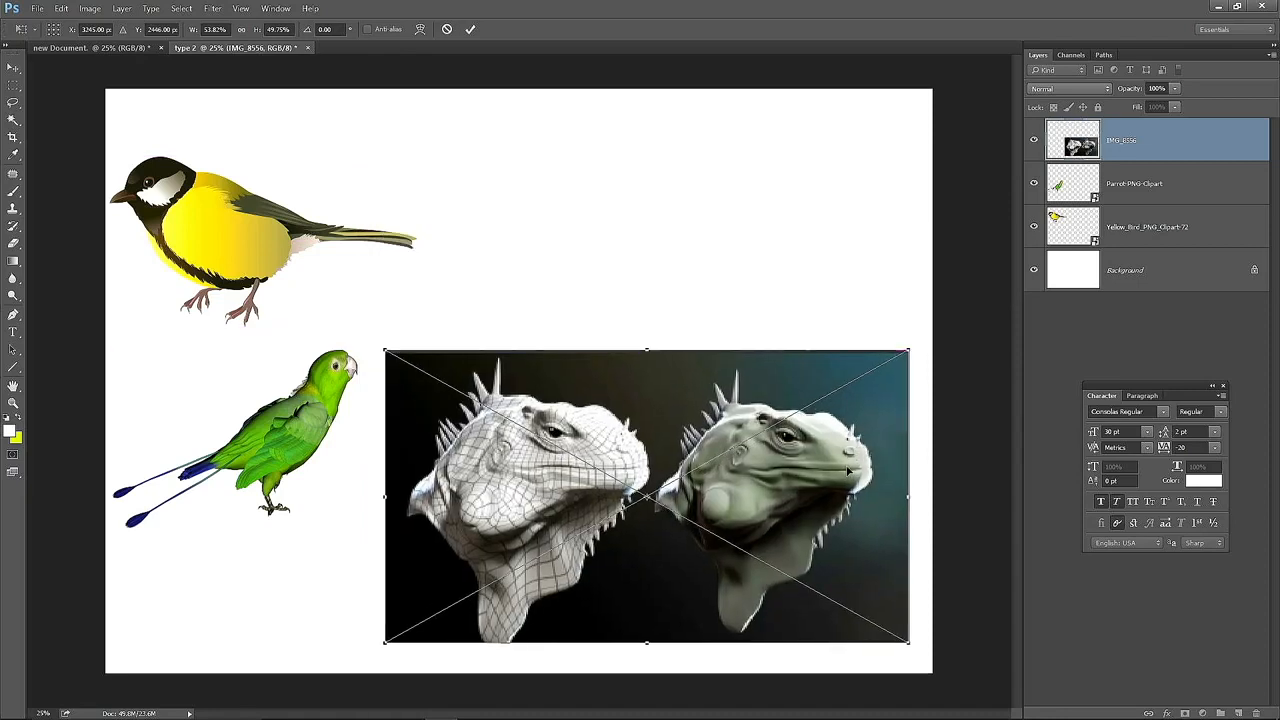
key("Return")
key("z")
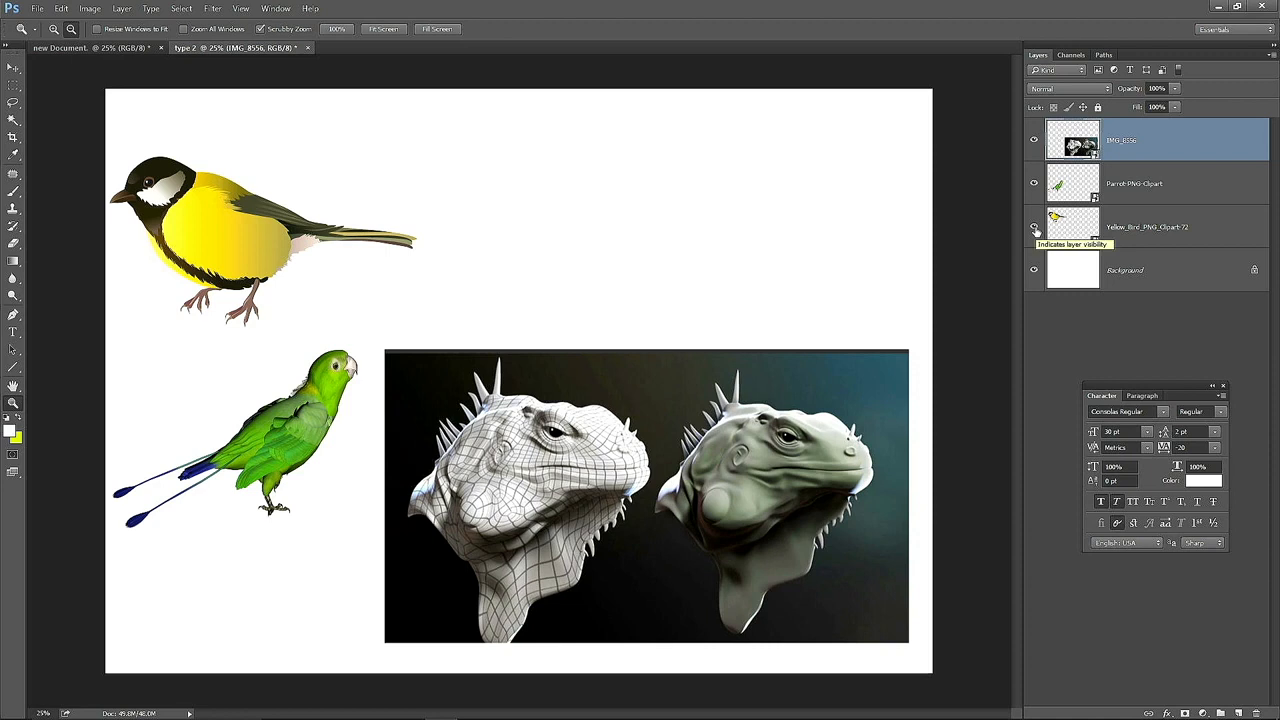
- Hide and show the Yellow_Bird_PNG_Clipart-72 layer repeatedly to see its effect on the canvas, leaving it visible
left_click(1034, 227)
left_click(1035, 229)
left_click(1036, 236)
left_click(1034, 228)
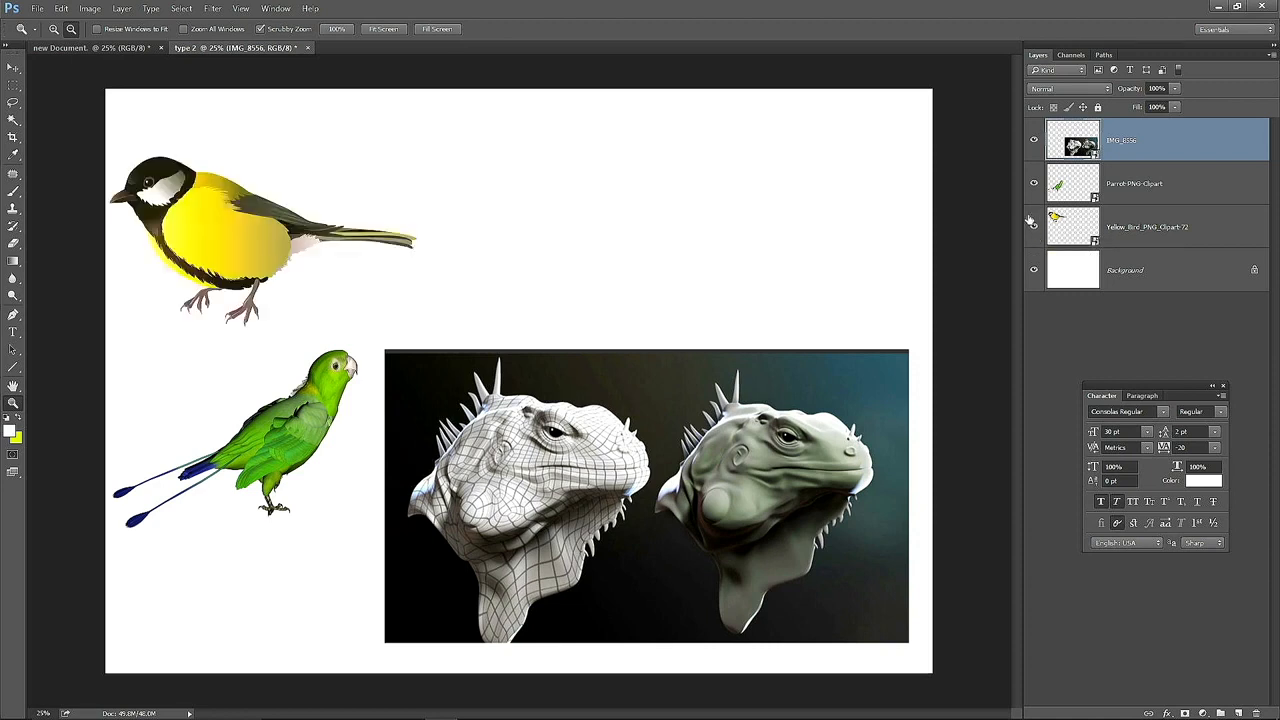
left_click(1034, 230)
left_click(1034, 230)
left_click(1034, 230)
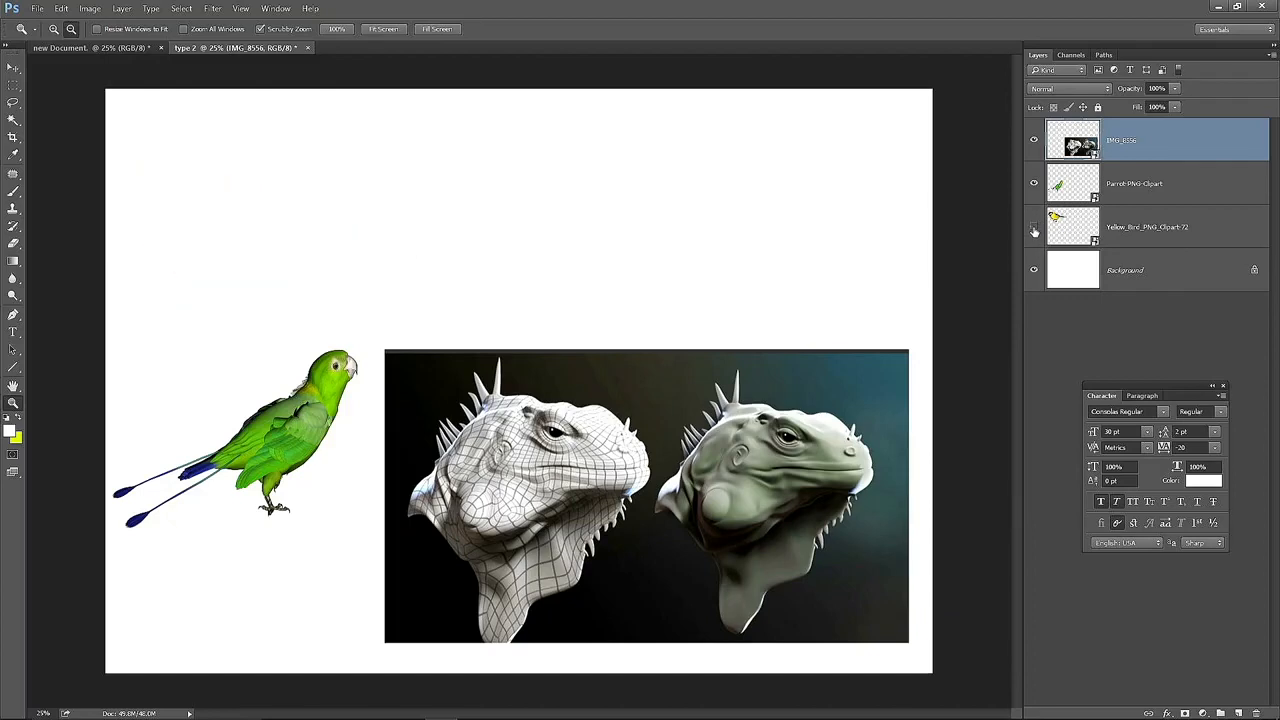
left_click(1034, 230)
- Hide and show the parrot, IMG_8556 and yellow bird layers one after another, leaving all of them visible
left_click(1035, 185)
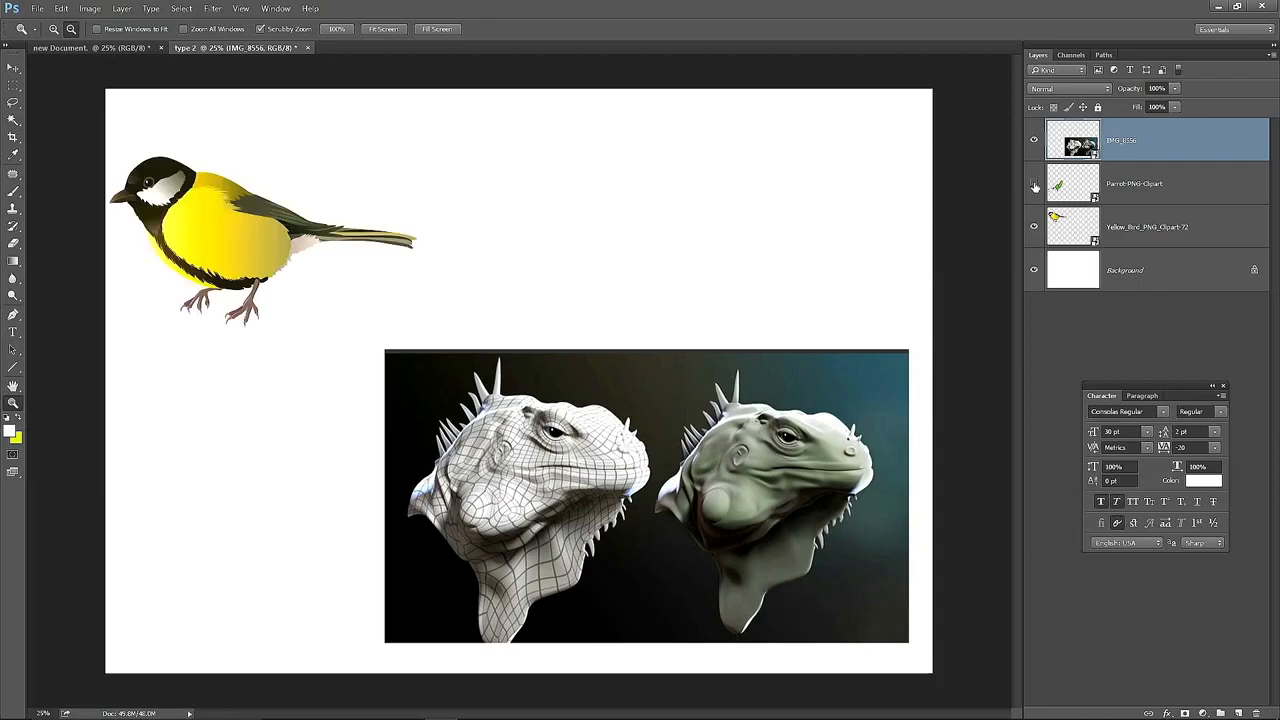
left_click(1035, 185)
left_click(1033, 141)
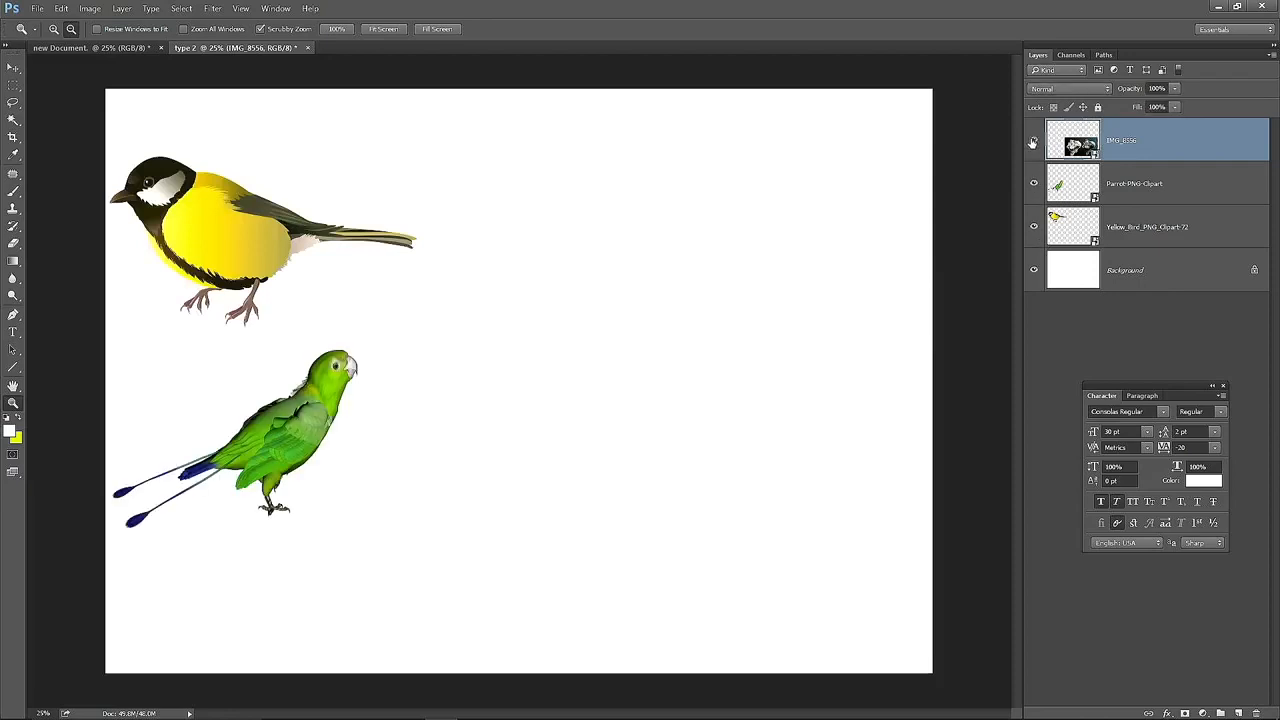
left_click(1034, 184)
left_click(1034, 185)
left_click(1034, 227)
left_click(1034, 227)
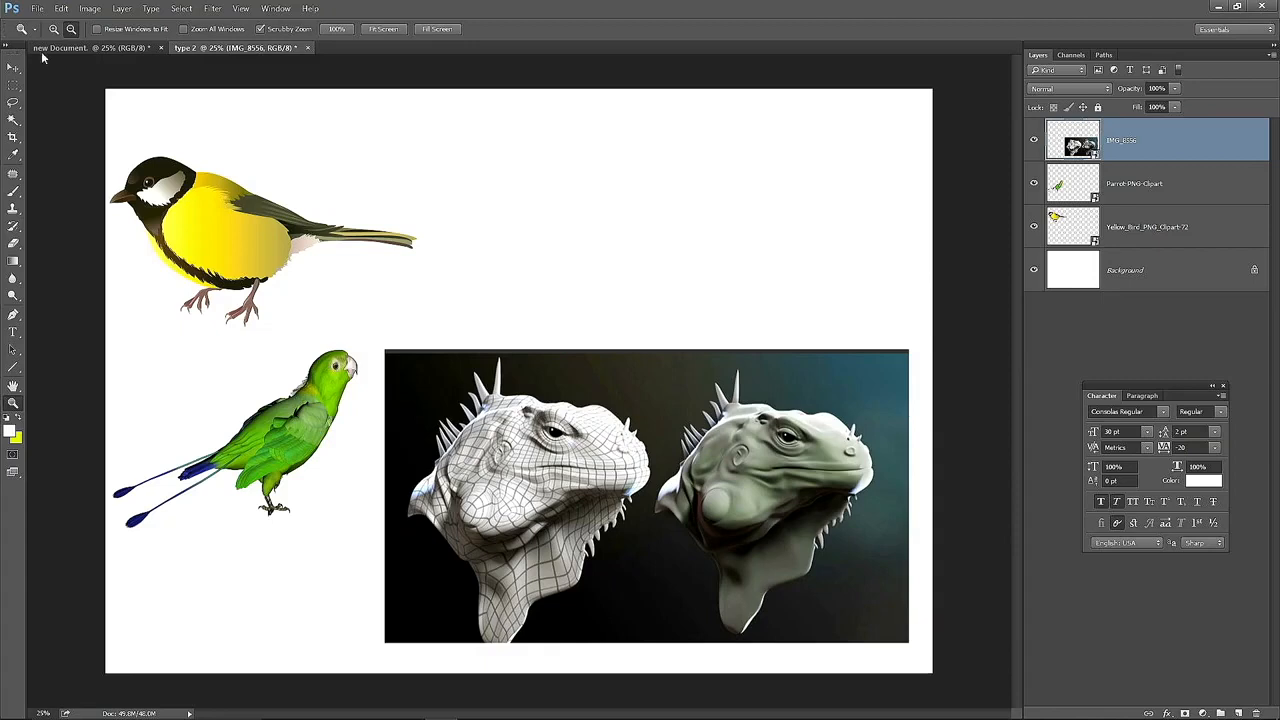
- Save the type 2 document to the Desktop as My first composition in Photoshop (*.PSD;*.PDD) format with Maximize Compatibility
left_click(38, 9)
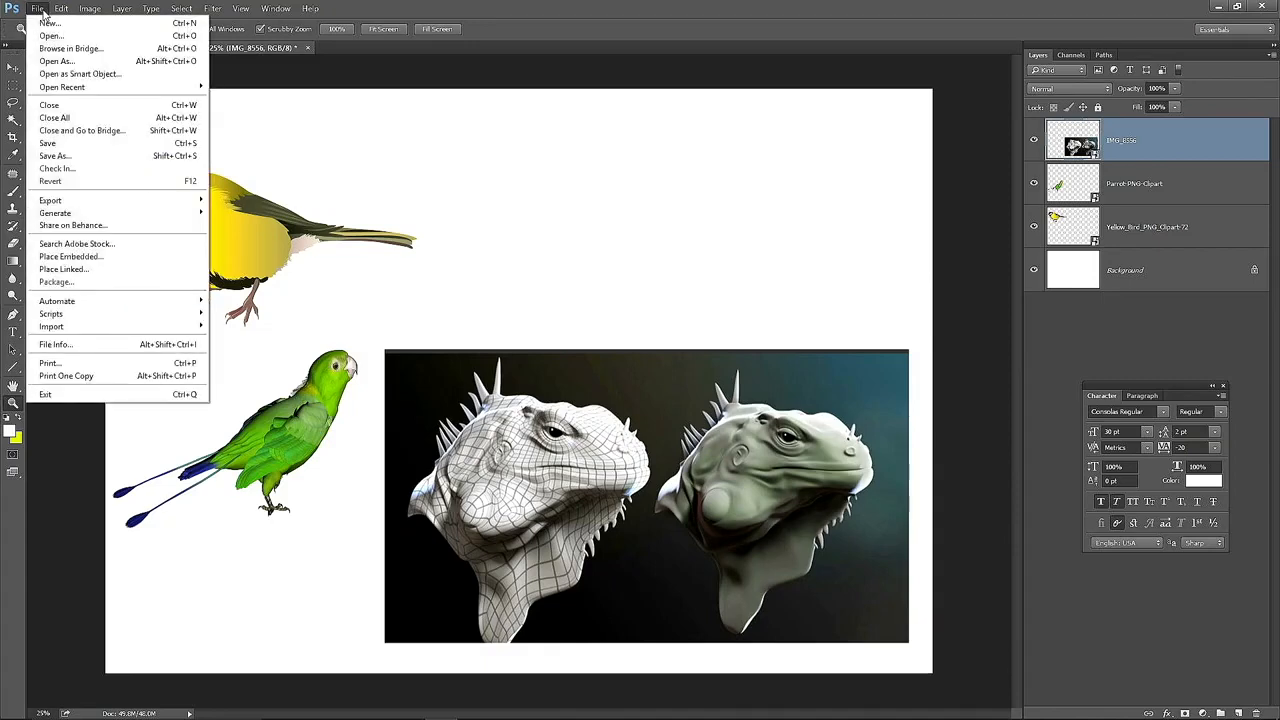
left_click(73, 158)
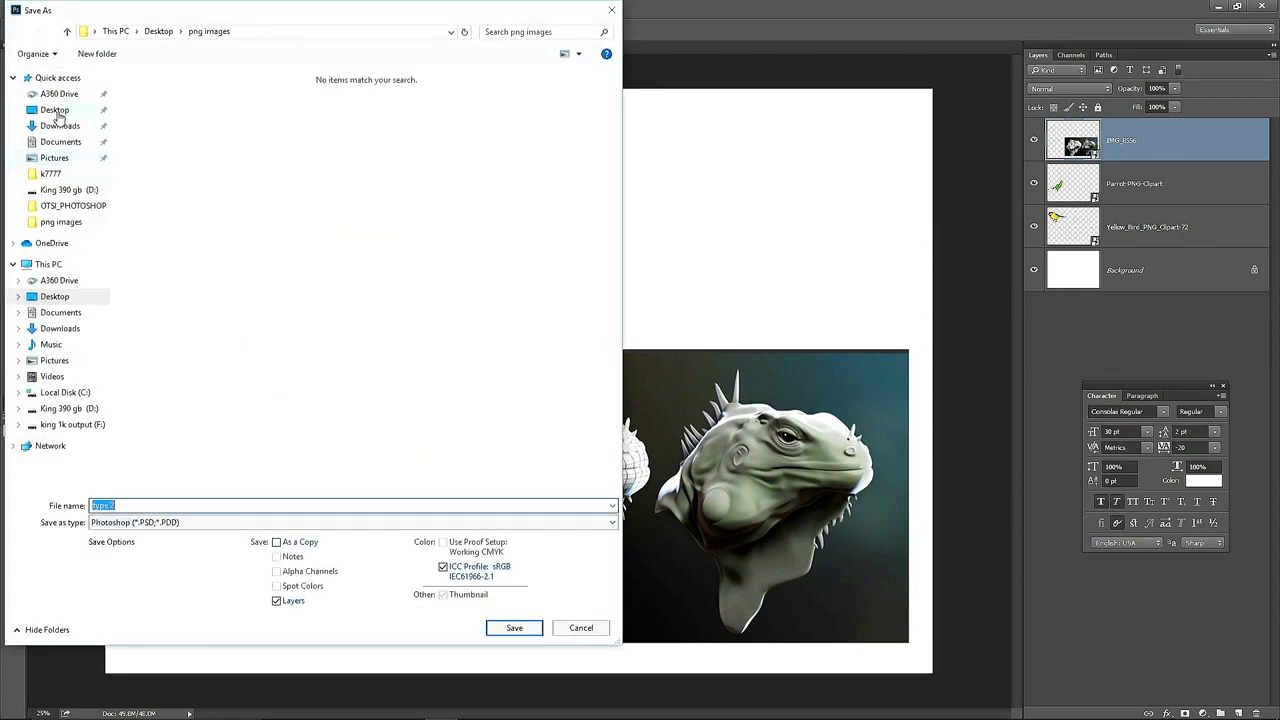
left_click(55, 110)
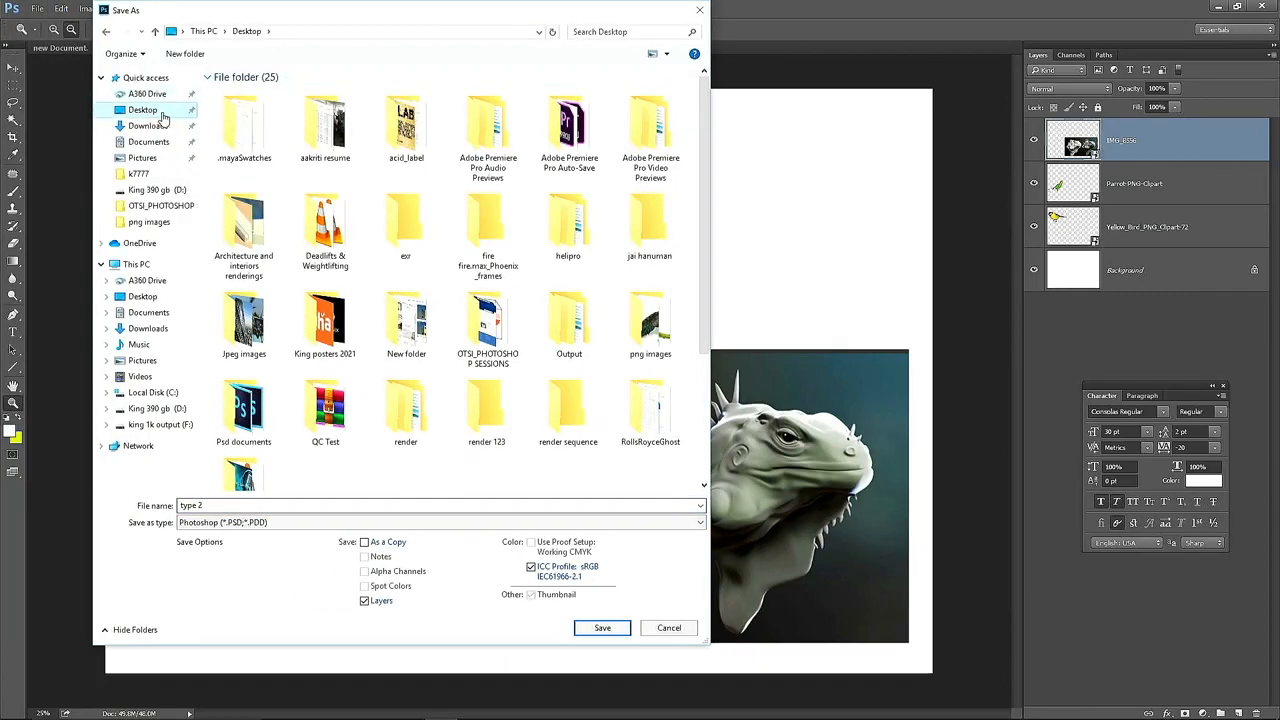
left_click(232, 506)
left_click_drag(232, 506, 187, 500)
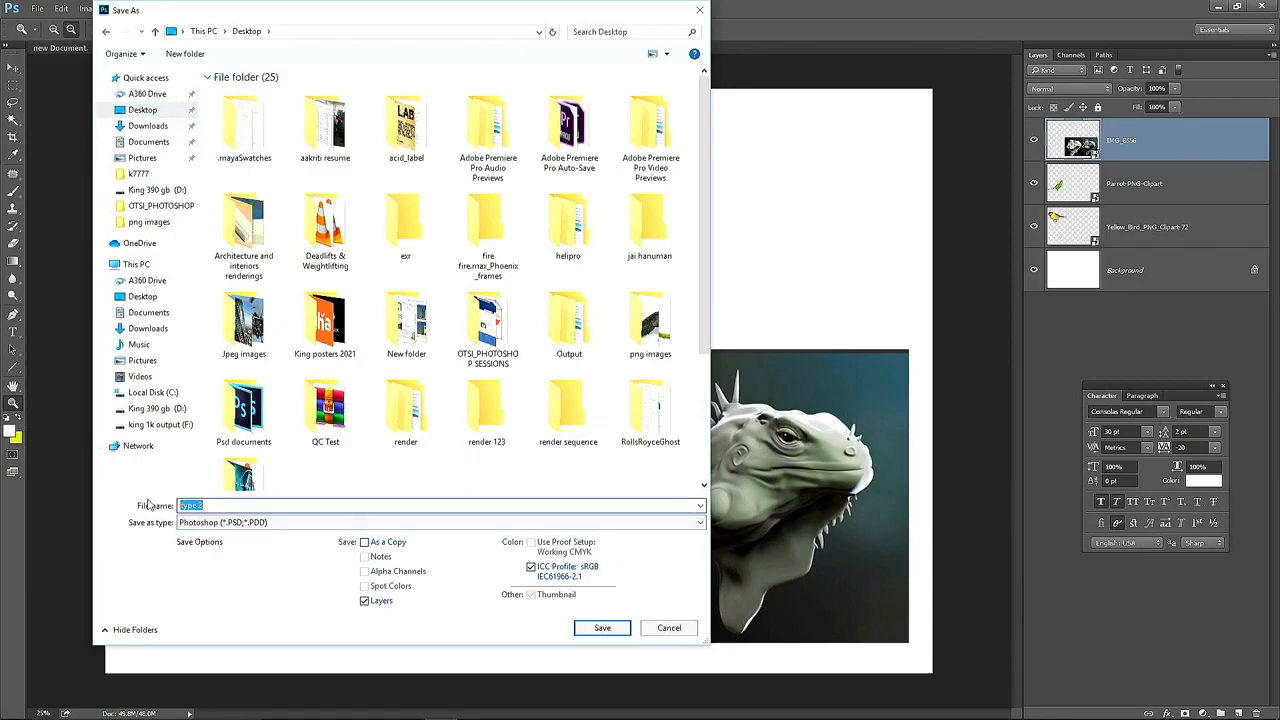
type("My")
left_click(224, 526)
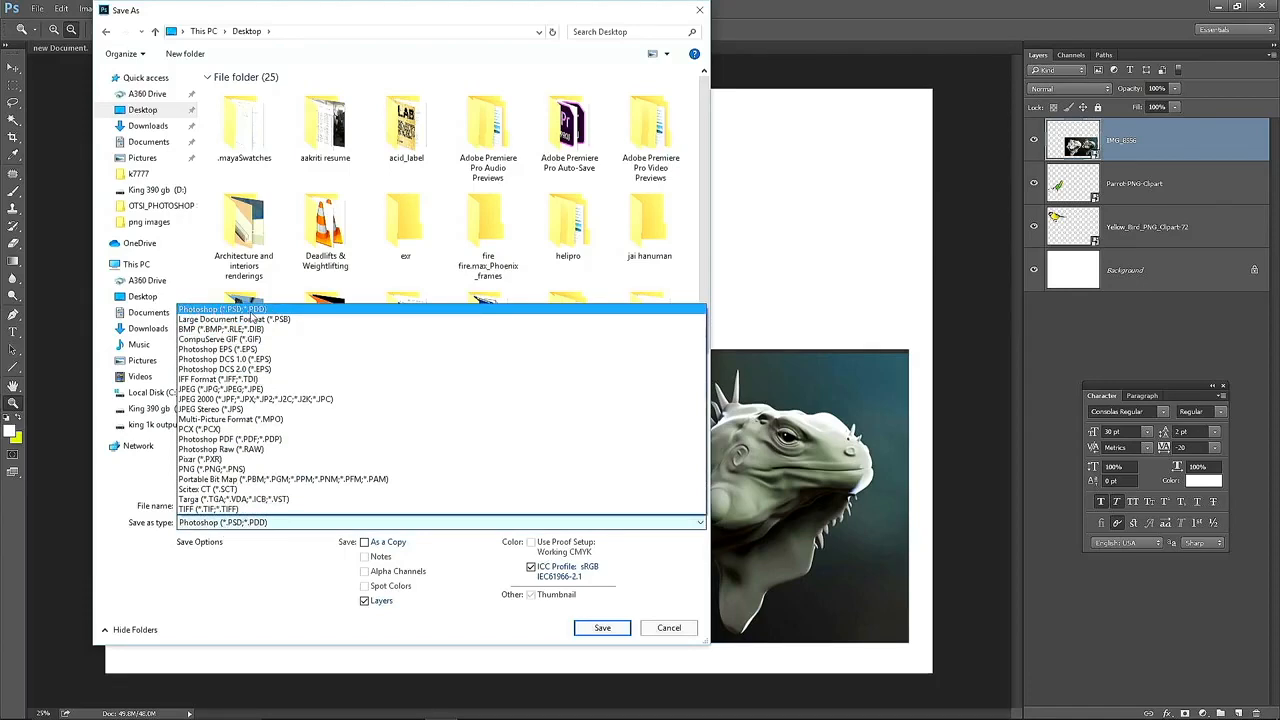
left_click(252, 312)
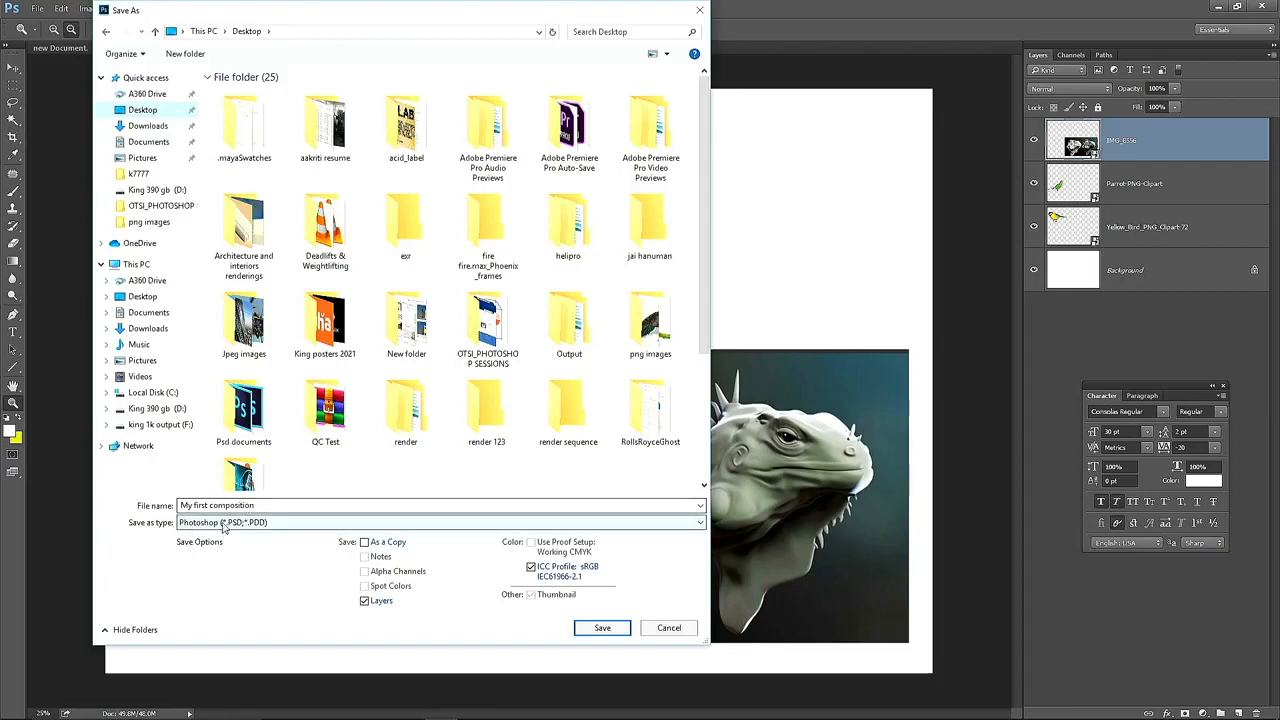
left_click(597, 628)
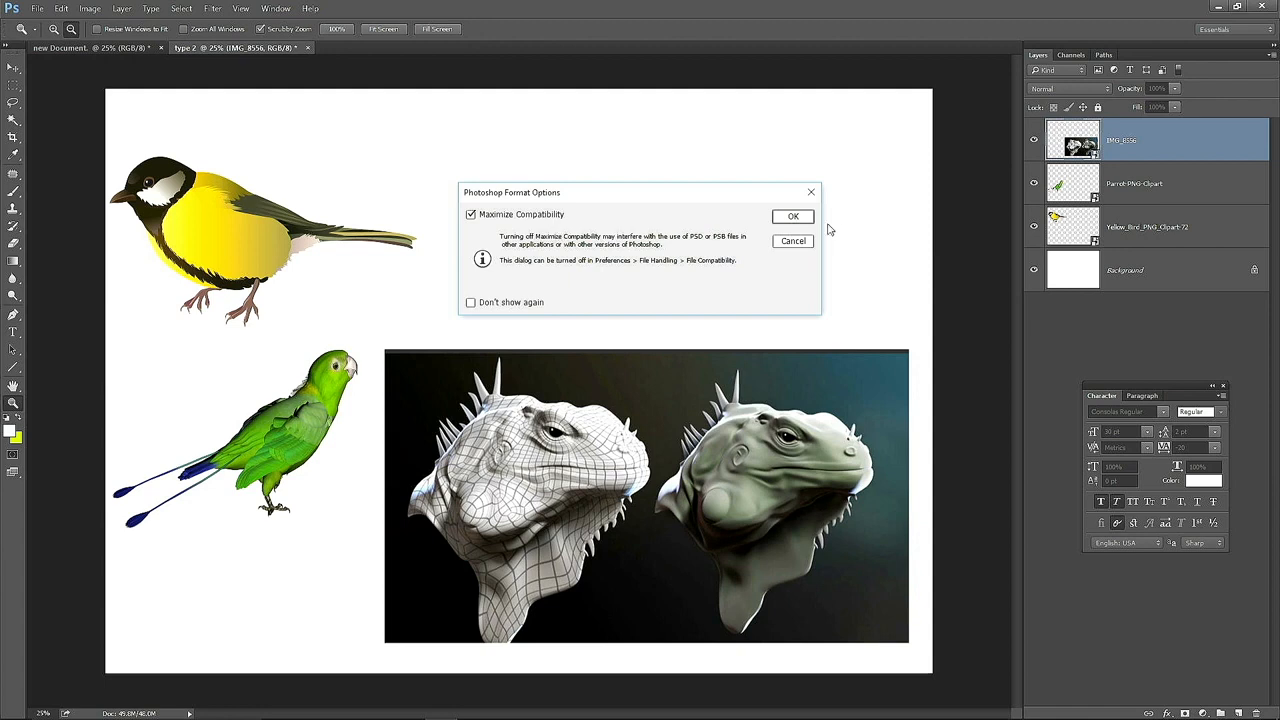
left_click(796, 219)
- Move the My first composition file to an empty area of the Windows desktop and open its file properties
key("super+d")
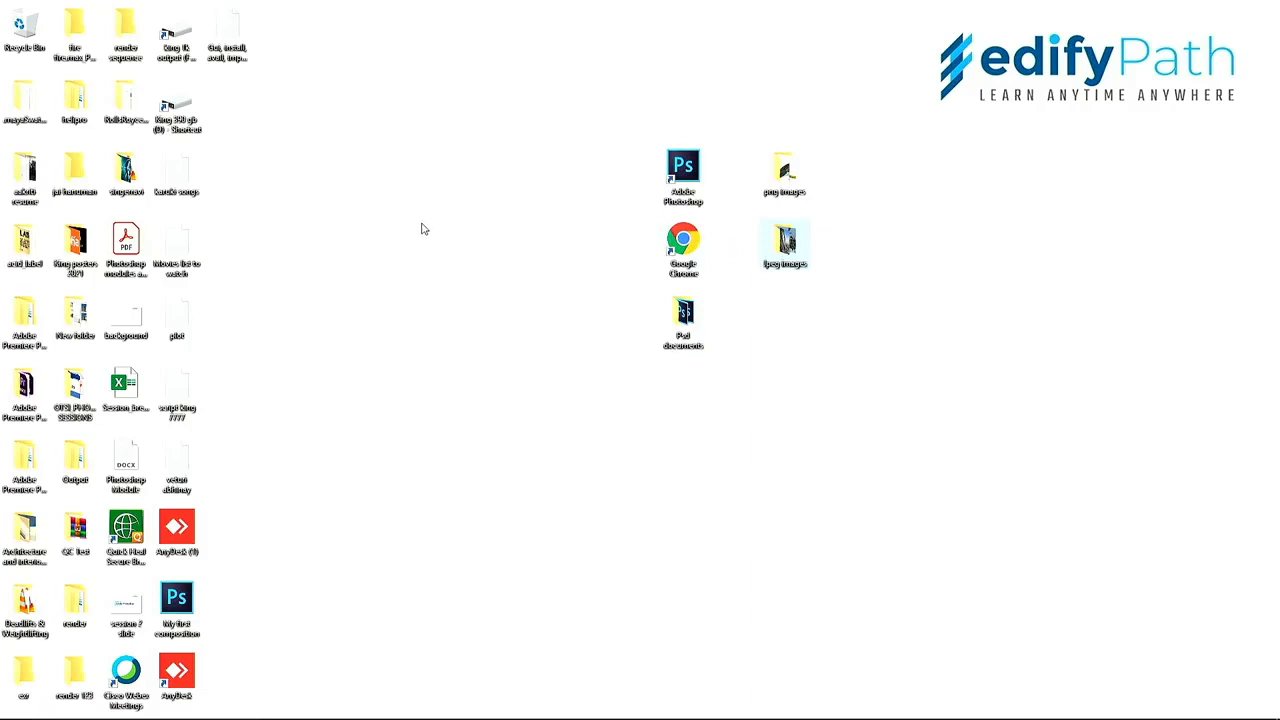
left_click_drag(168, 596, 472, 308)
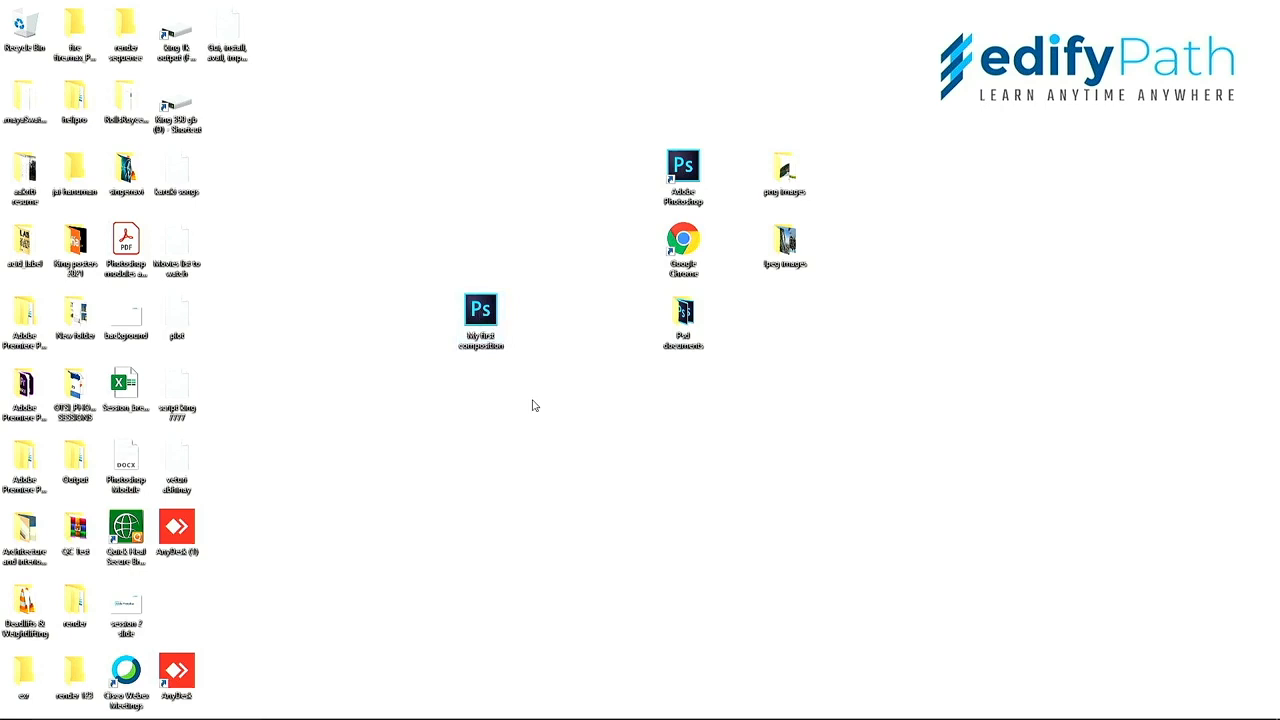
left_click(486, 311)
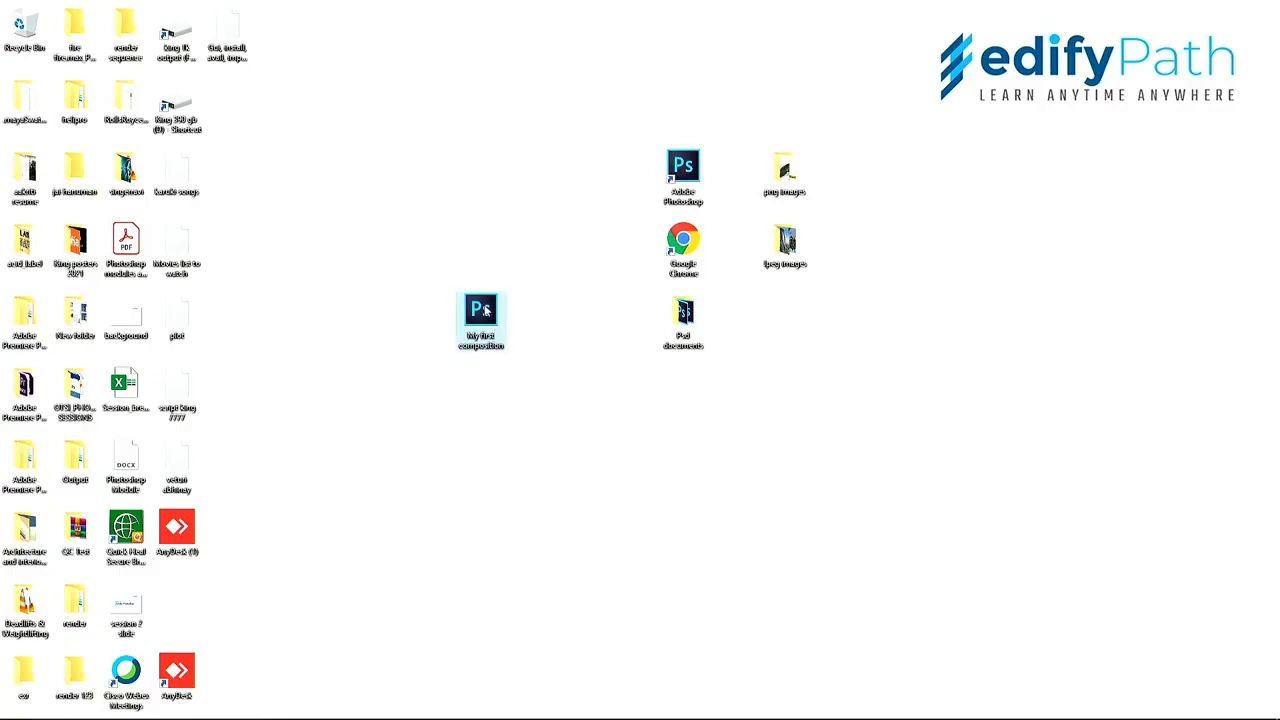
right_click(486, 311)
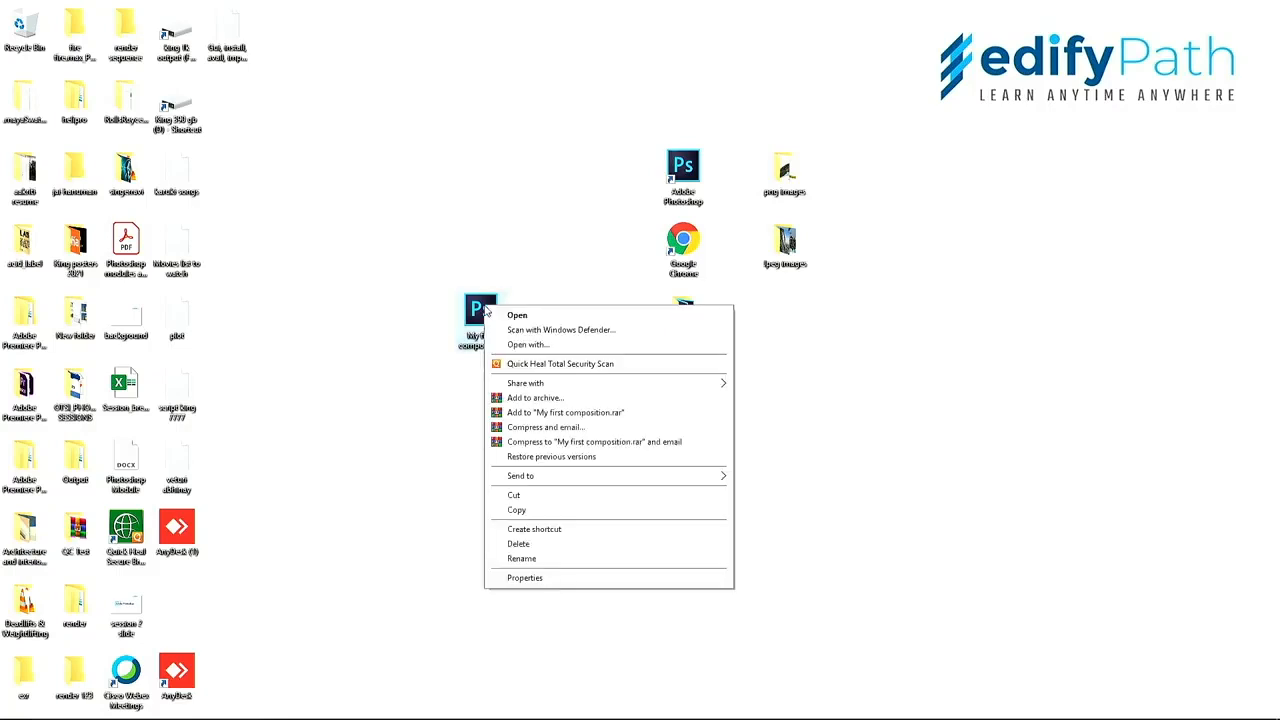
left_click(551, 581)
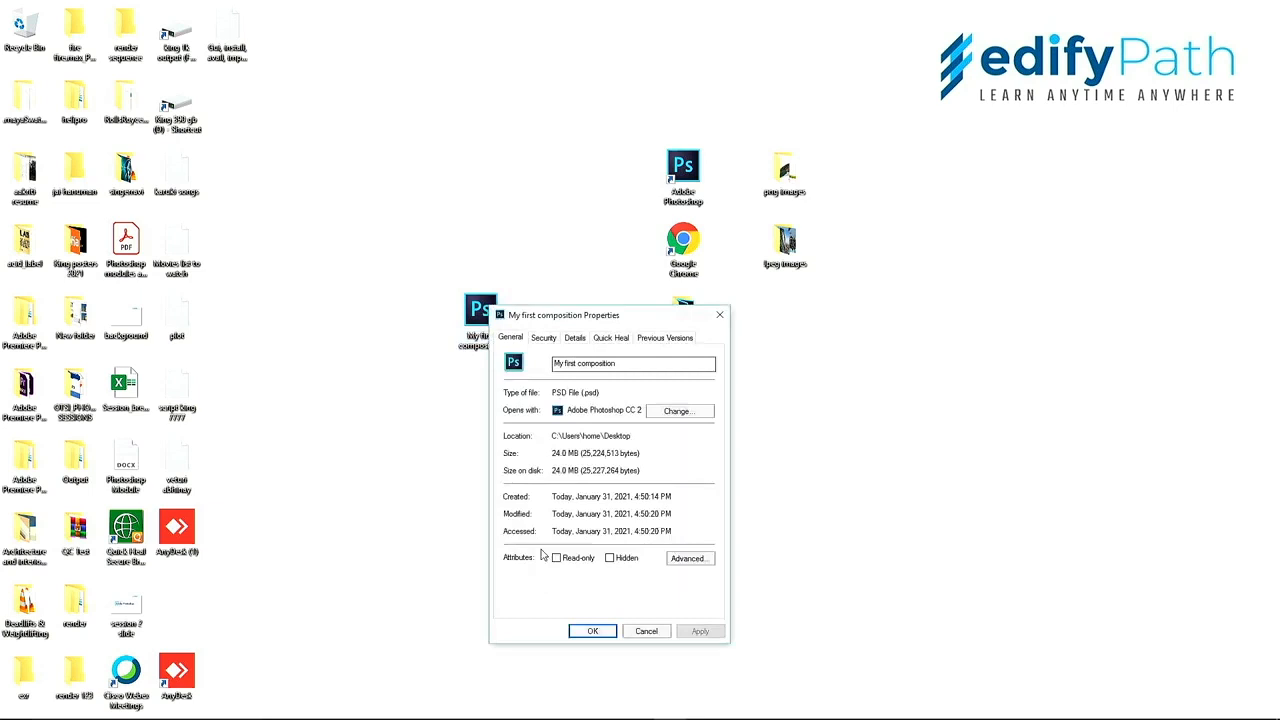
- Examine the file type, size and details of My first composition in its properties, and close them
left_click_drag(600, 316, 933, 173)
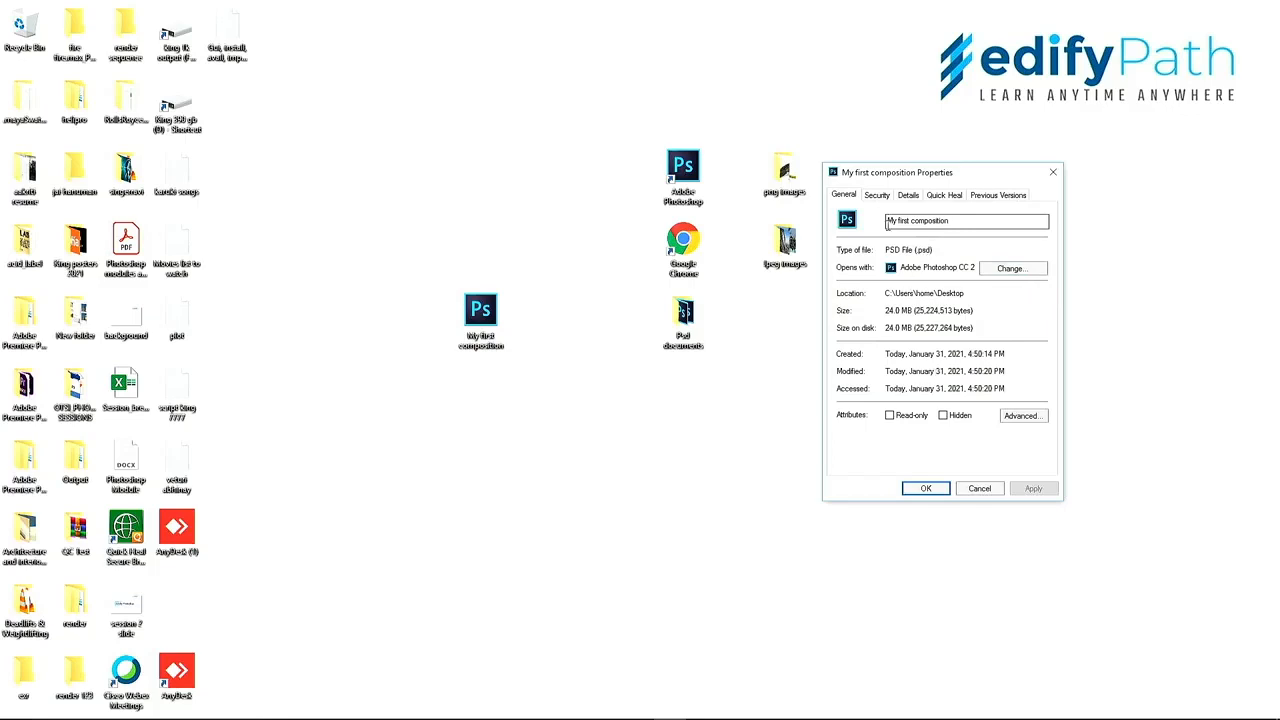
left_click(910, 198)
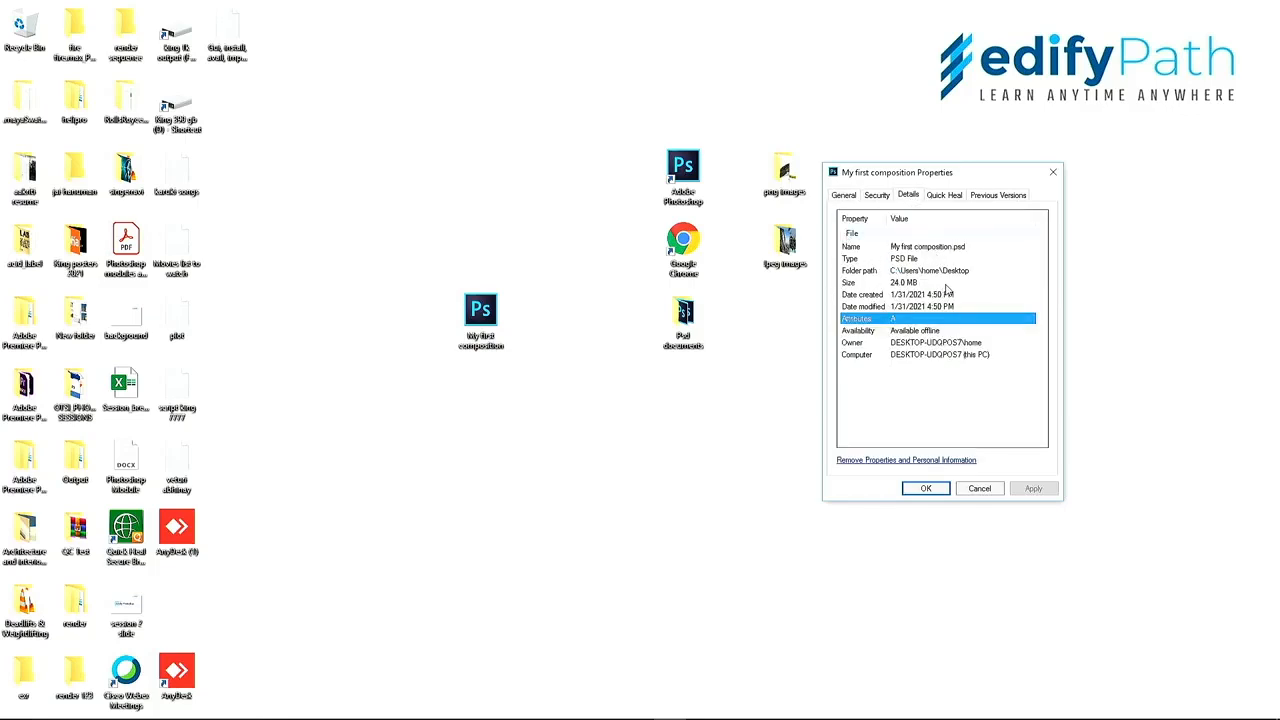
left_click(884, 197)
left_click(846, 197)
left_click(1050, 175)
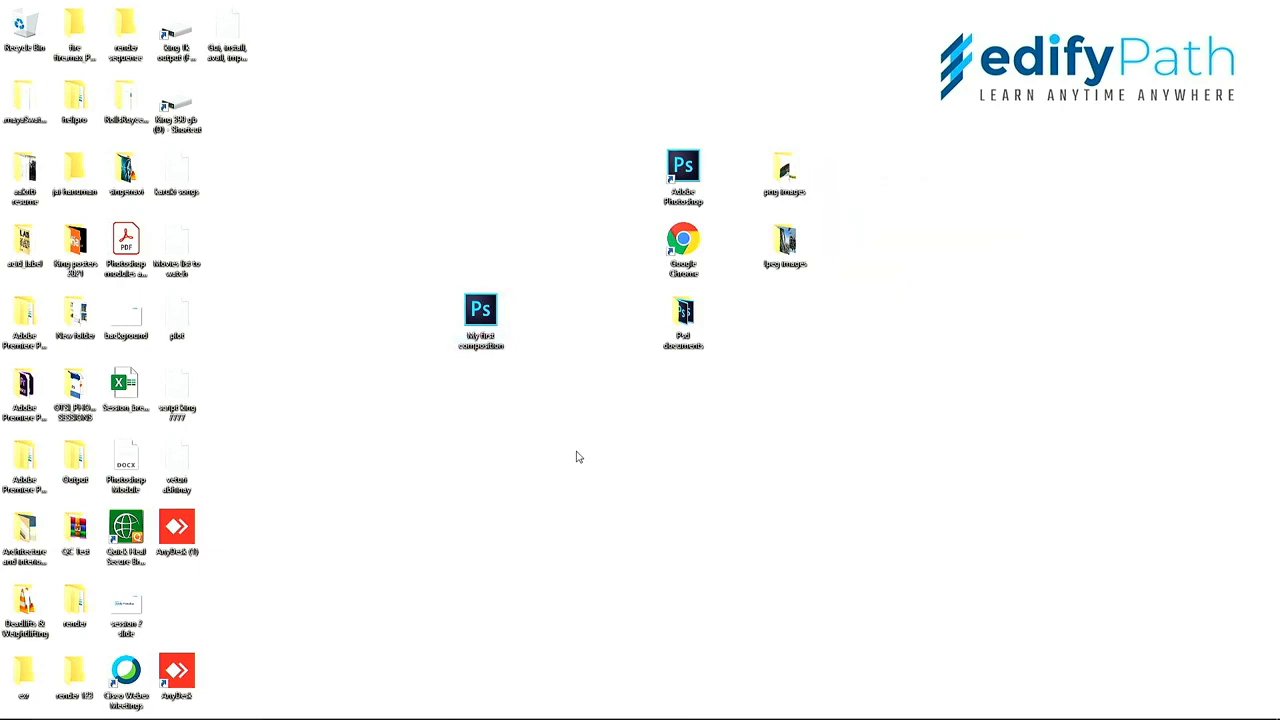
- Switch back to Photoshop and close the My first composition.psd document
mouse_move(650, 716)
left_click(441, 707)
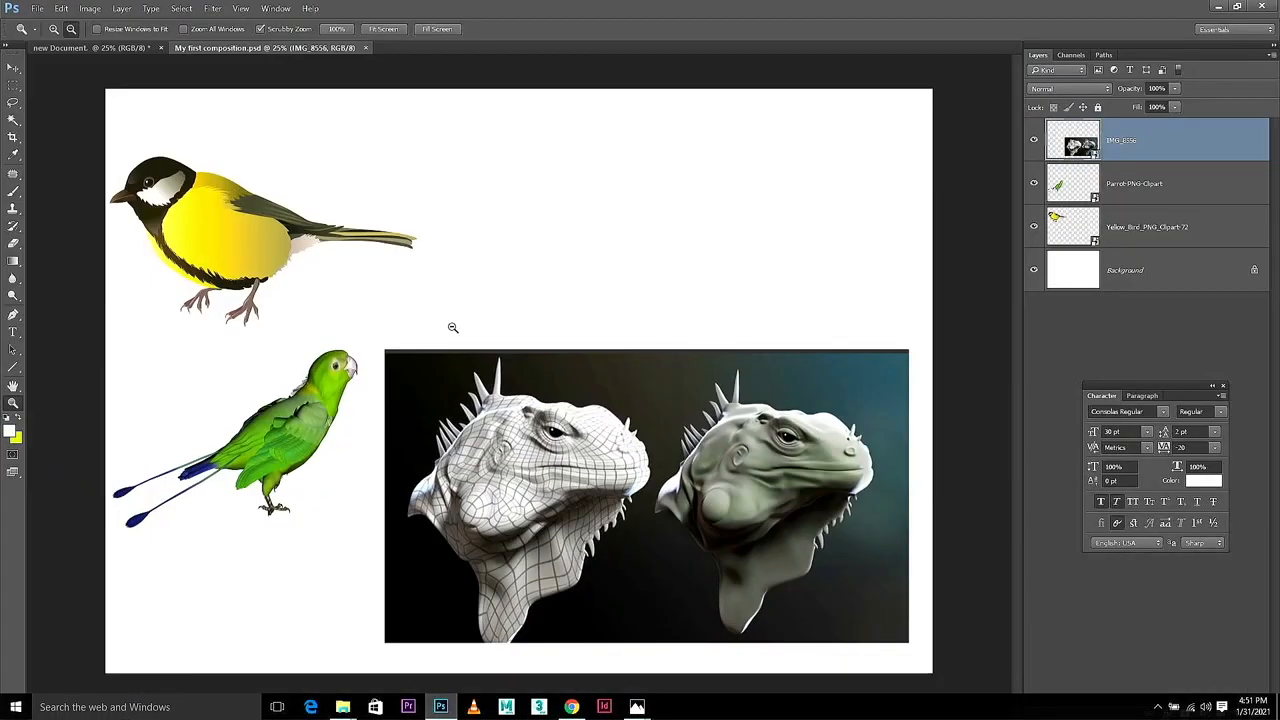
left_click(365, 48)
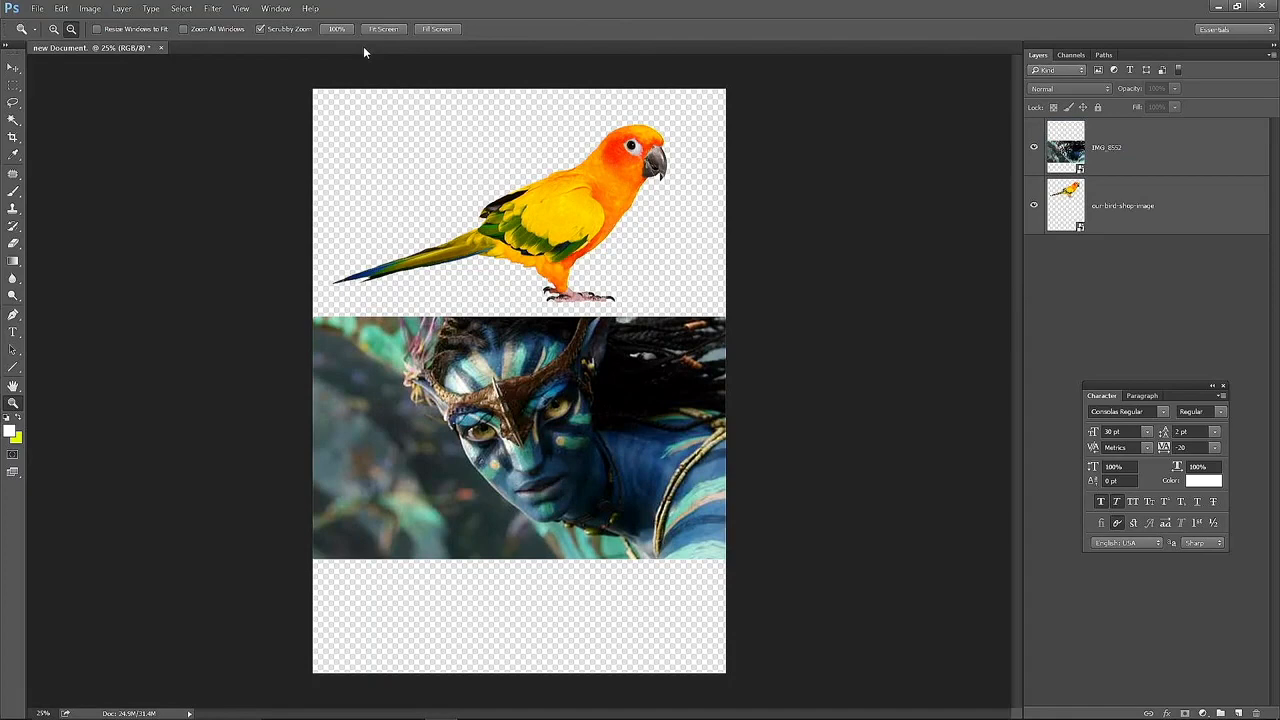
- Close the new Document file, saving it to the Desktop as avatar_composition in PSD format with Maximize Compatibility
left_click(161, 48)
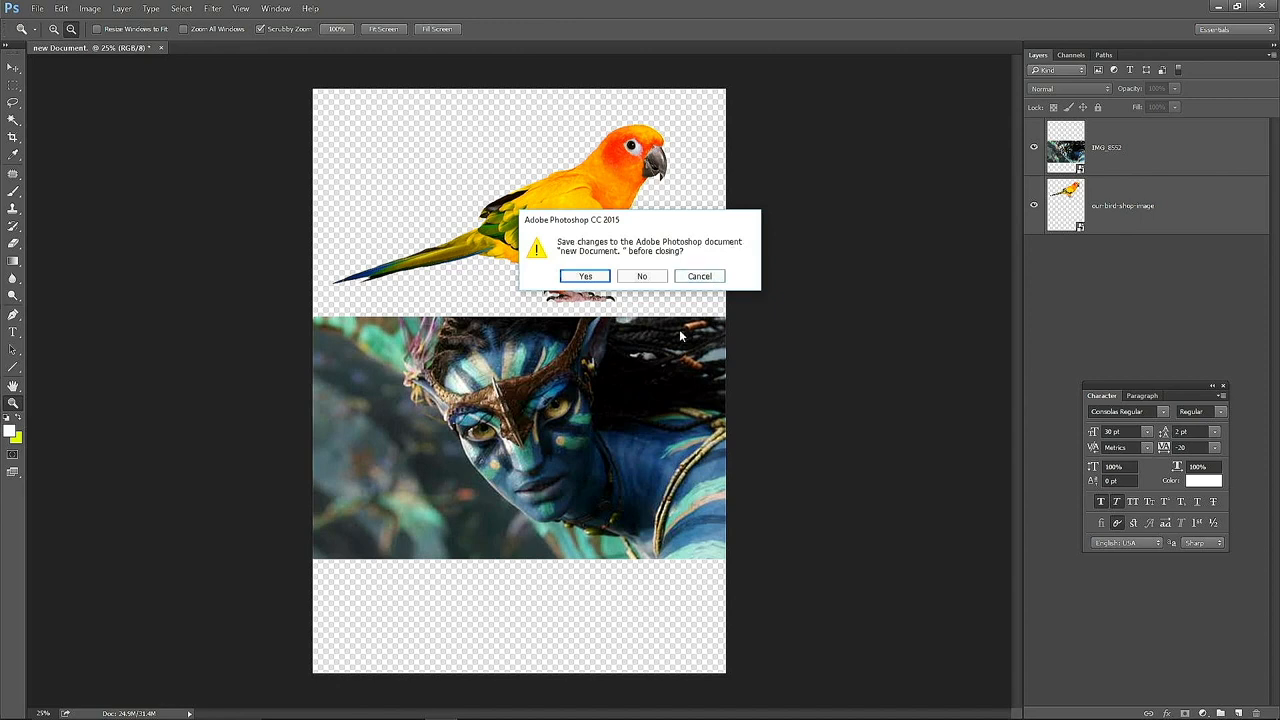
left_click(586, 277)
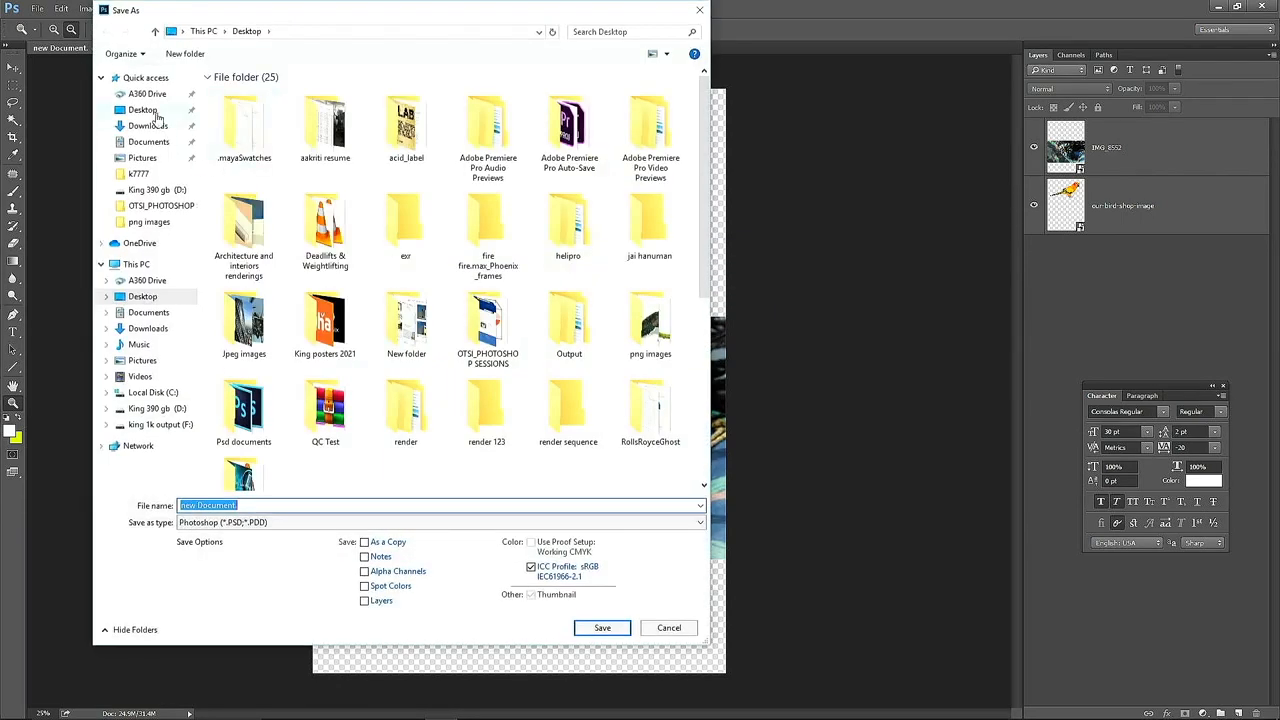
left_click(263, 507)
left_click_drag(269, 506, 183, 494)
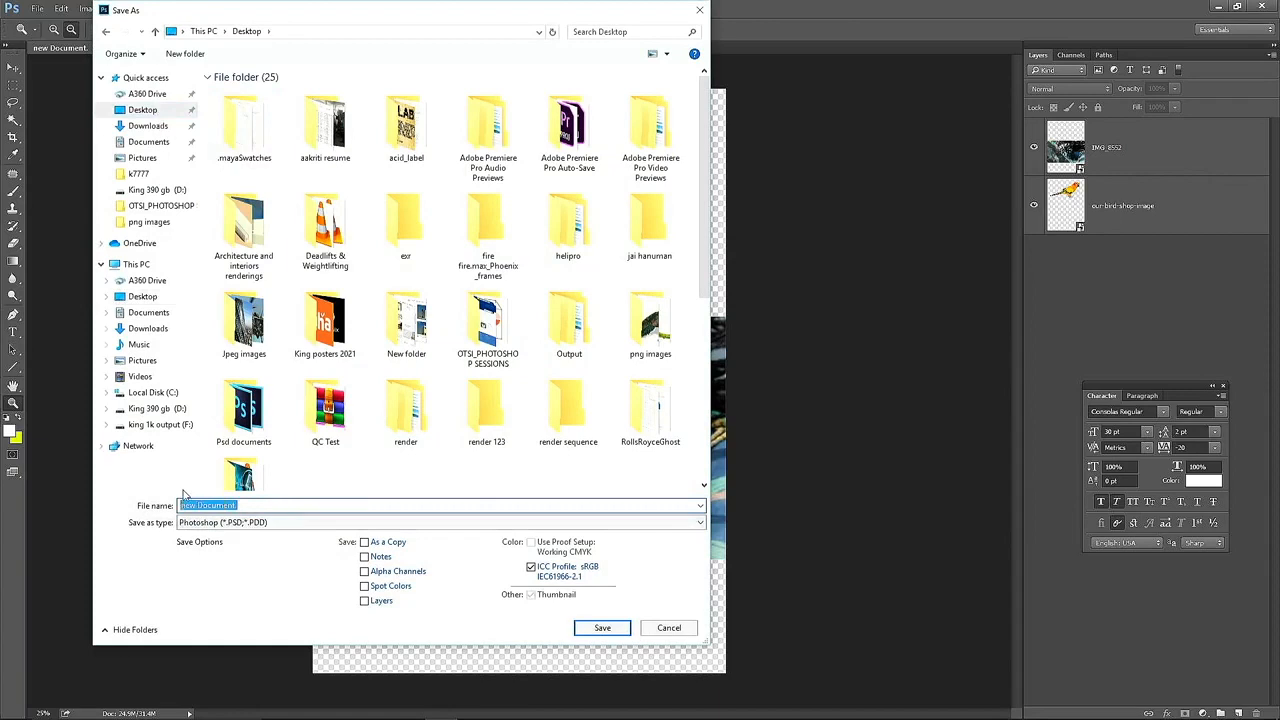
type("avatar_composition")
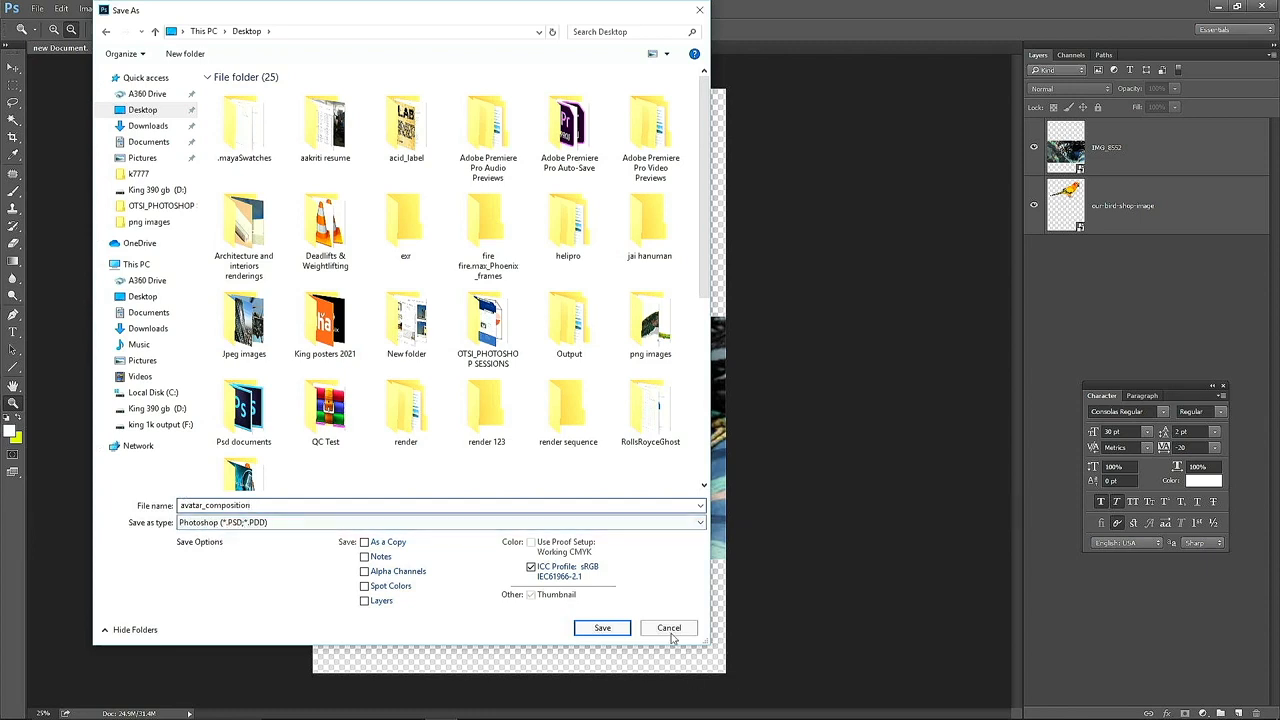
left_click(600, 627)
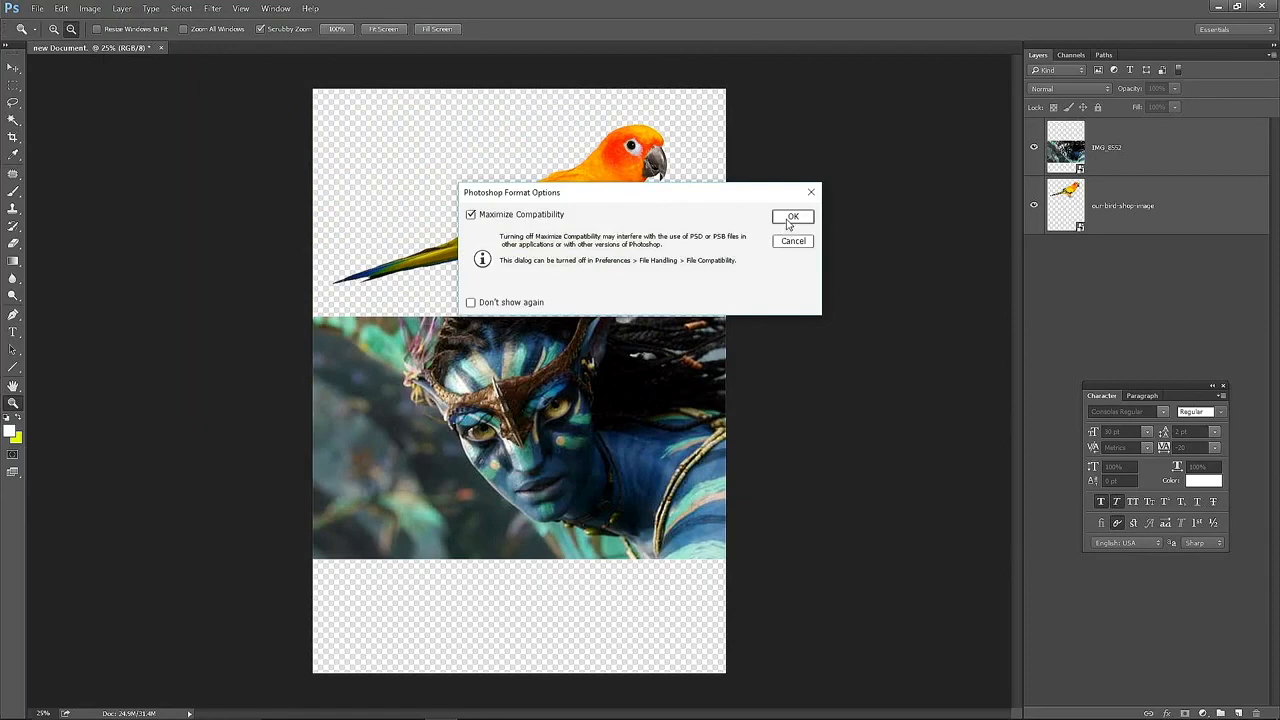
left_click(787, 220)
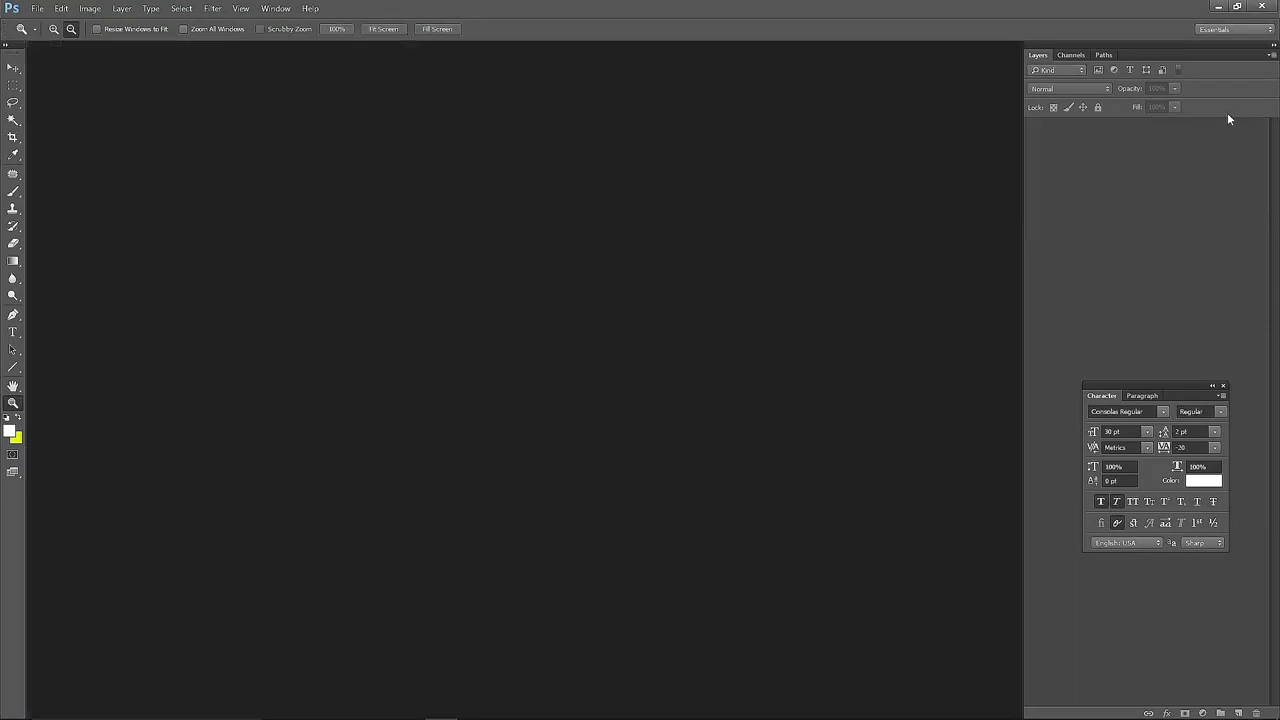
- Exit Photoshop and arrange the My first composition and avatar_composition files one above the other in the desktop's empty area
left_click(1263, 8)
left_click_drag(1008, 360, 829, 506)
left_click_drag(505, 315, 555, 245)
left_click_drag(176, 600, 544, 318)
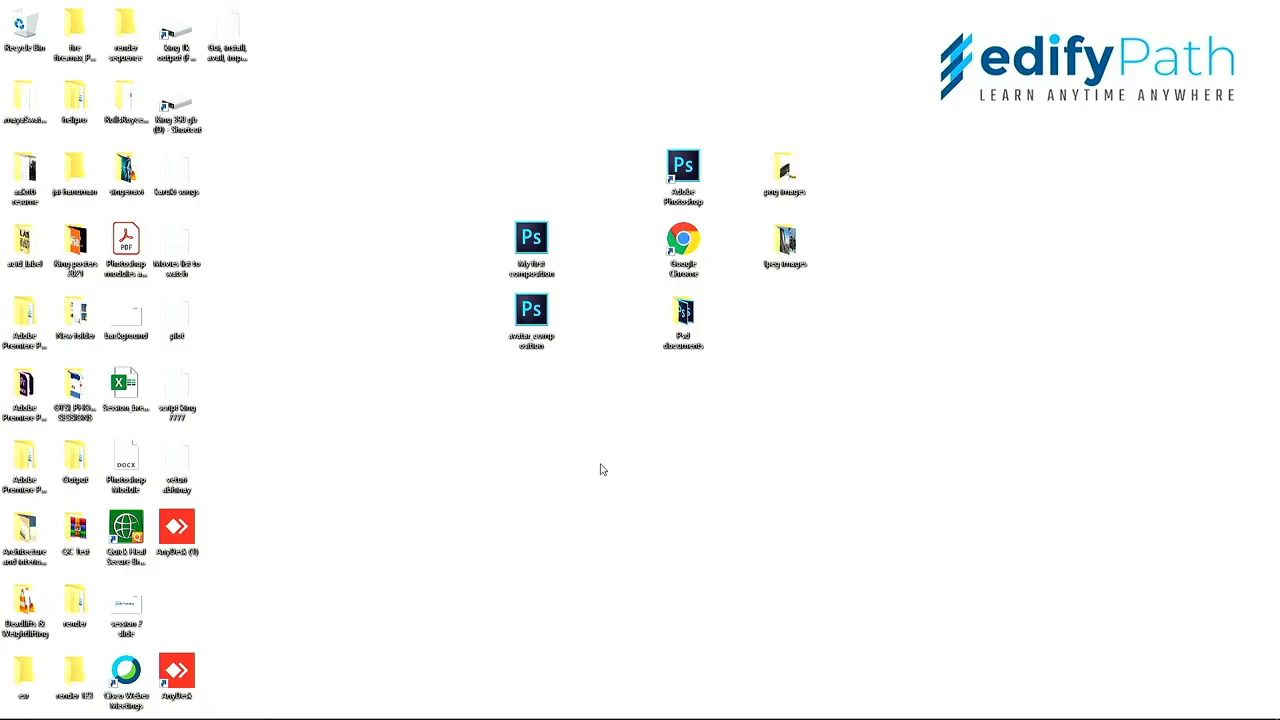
- Reopen the My first composition file from the desktop in Photoshop
left_click(531, 240)
right_click(530, 240)
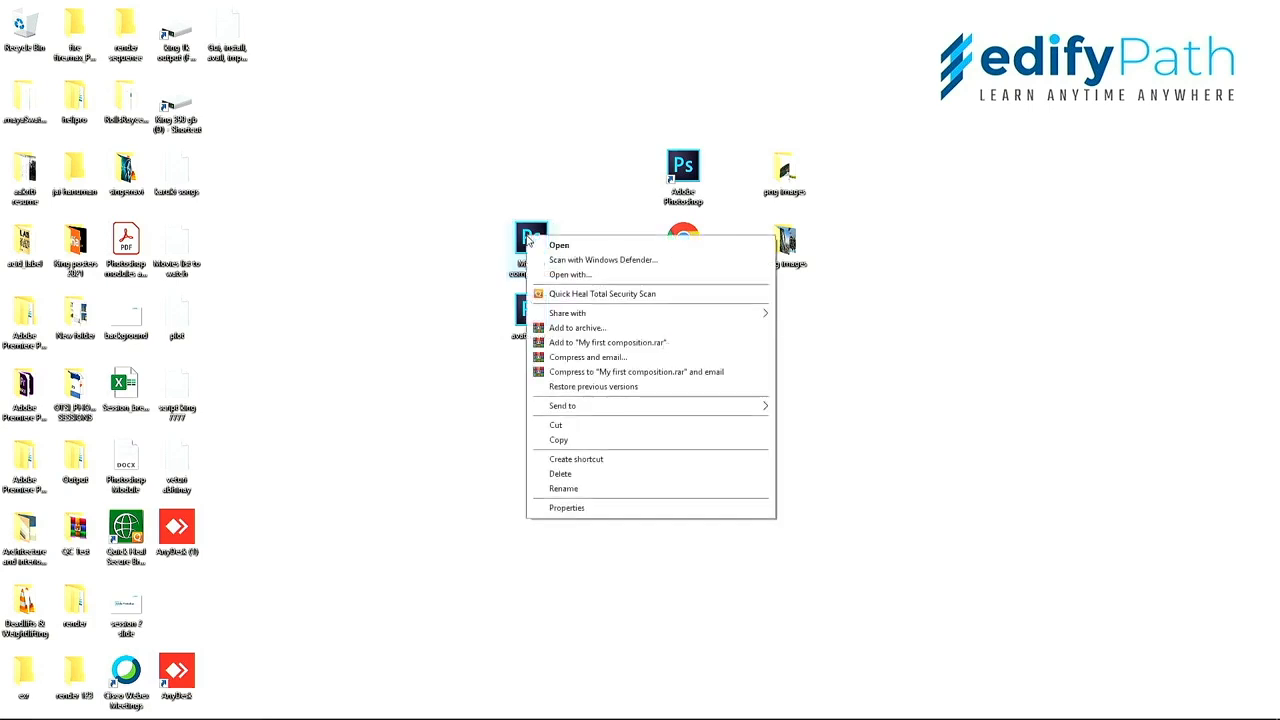
left_click(583, 248)
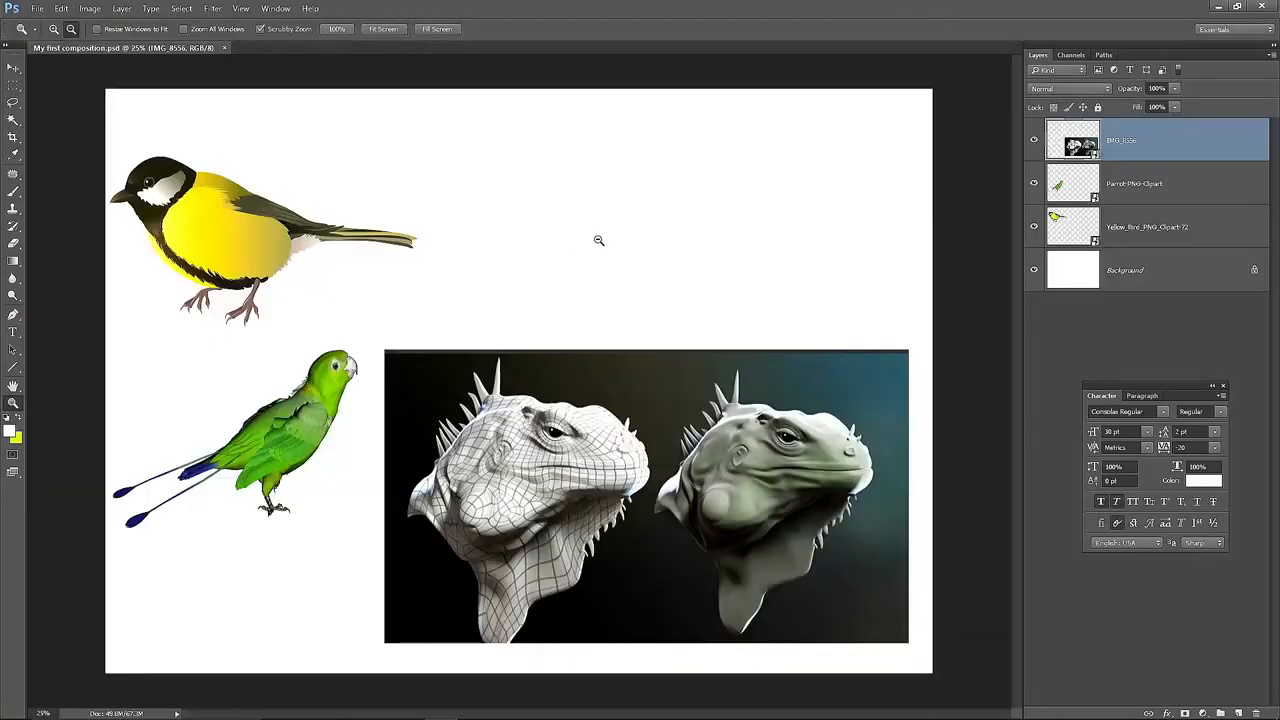
- Check the composition's layers by hiding the IMG_8556, parrot, yellow bird and Background layers and showing them all again
left_click(1034, 140)
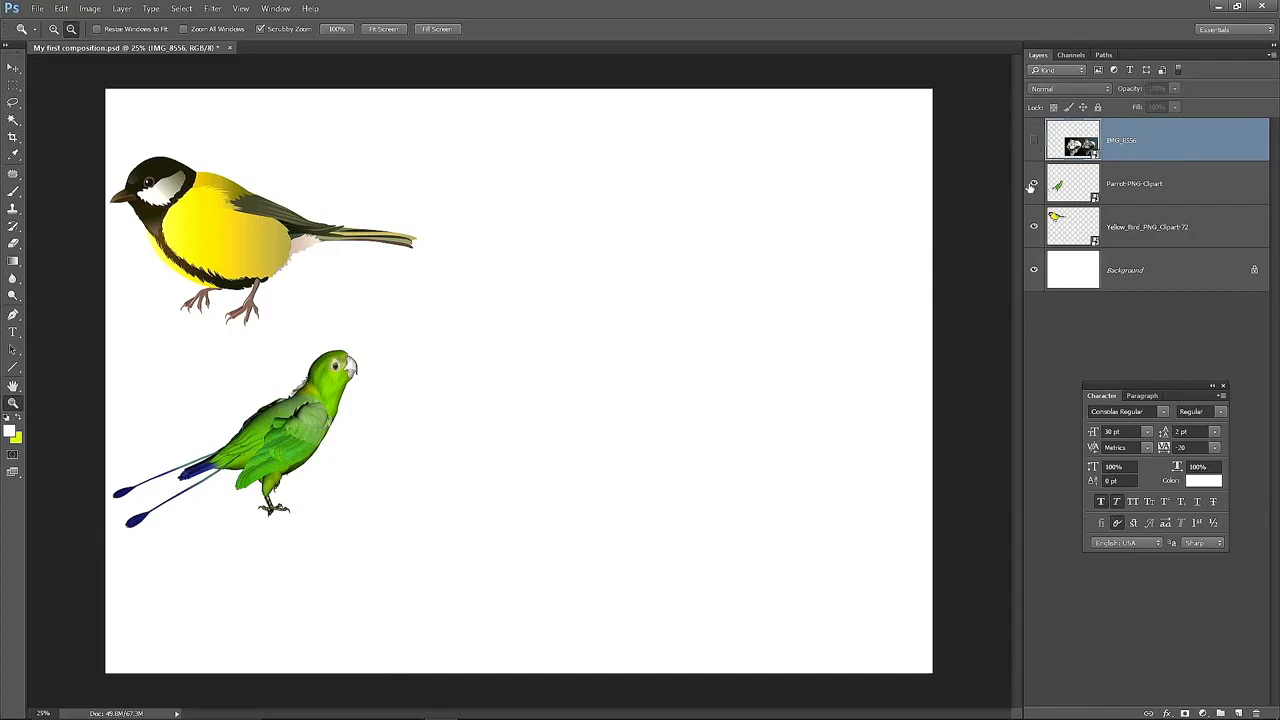
left_click(1033, 183)
left_click(1033, 226)
left_click(1033, 270)
left_click(1033, 183)
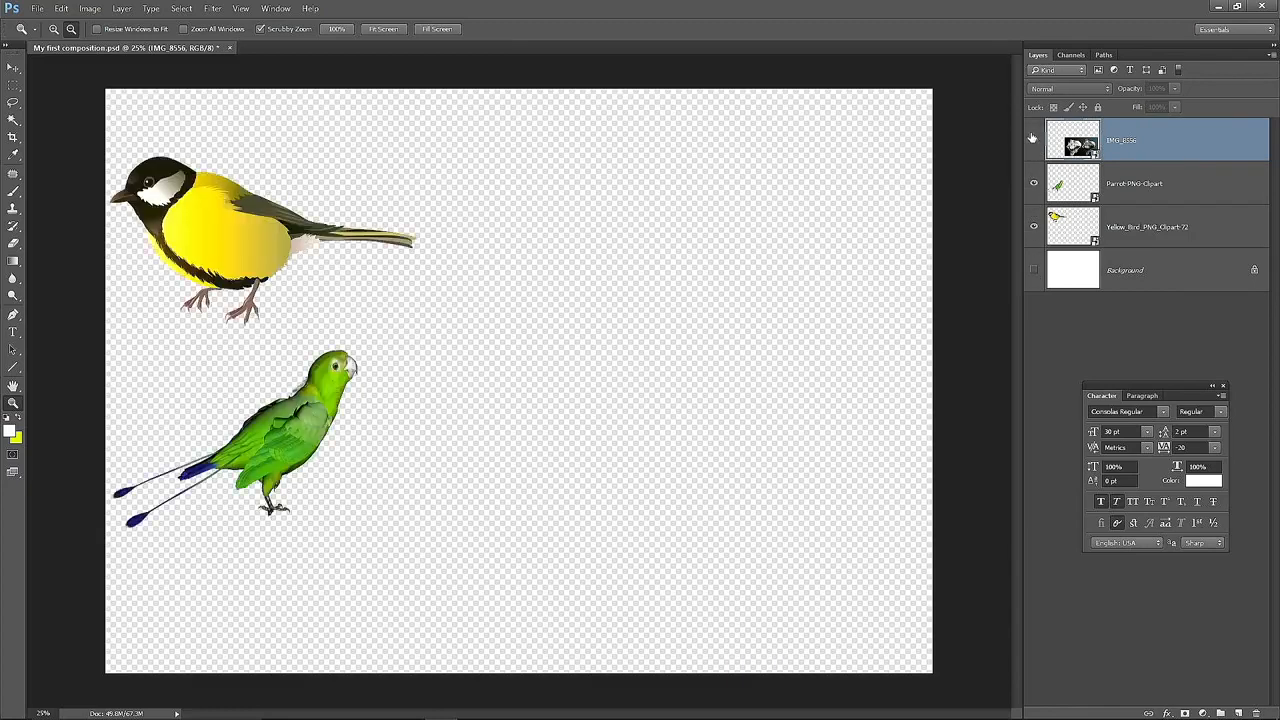
left_click(1033, 140)
left_click(1033, 270)
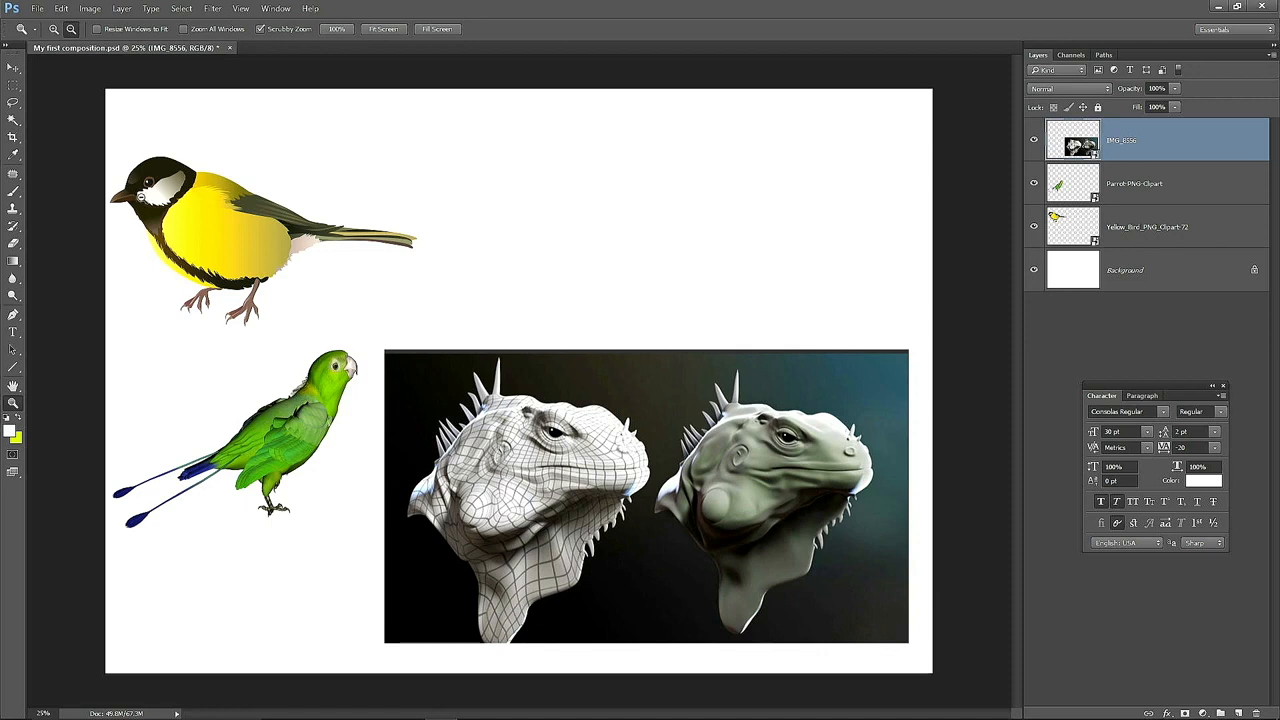
- Save a copy of the composition to the Desktop as My first composition_output in JPEG format
left_click(37, 8)
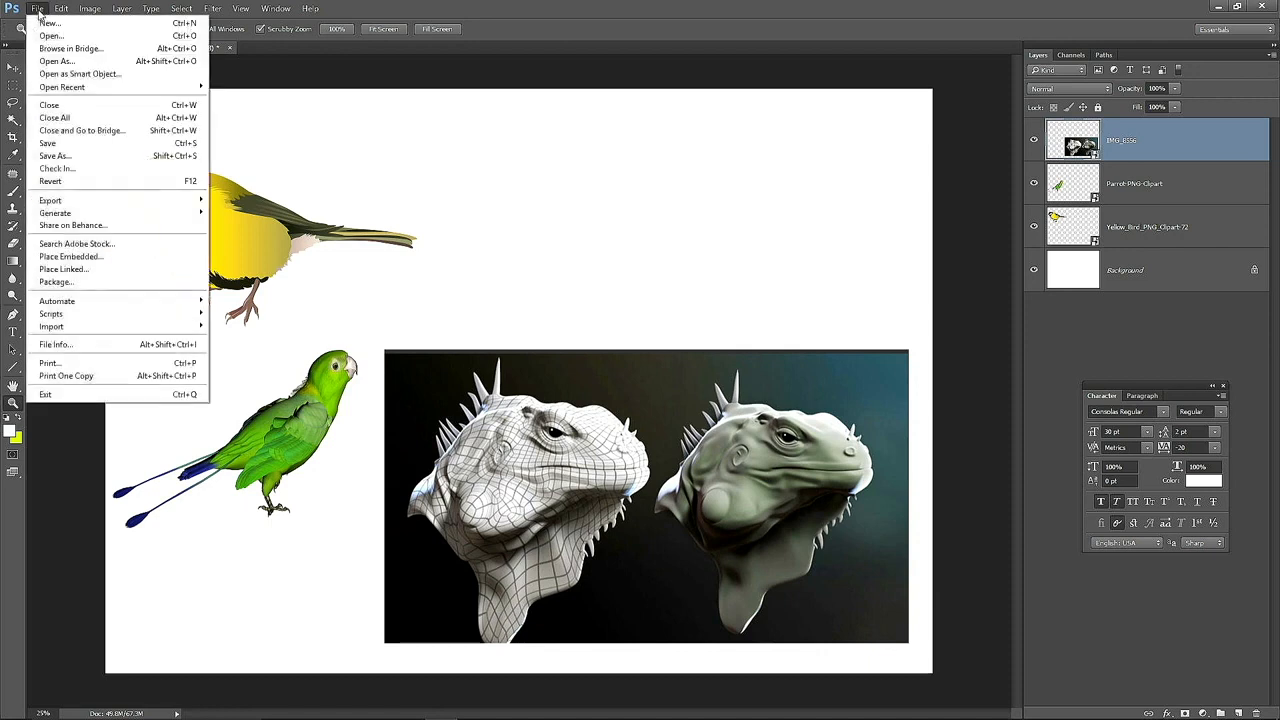
left_click(55, 156)
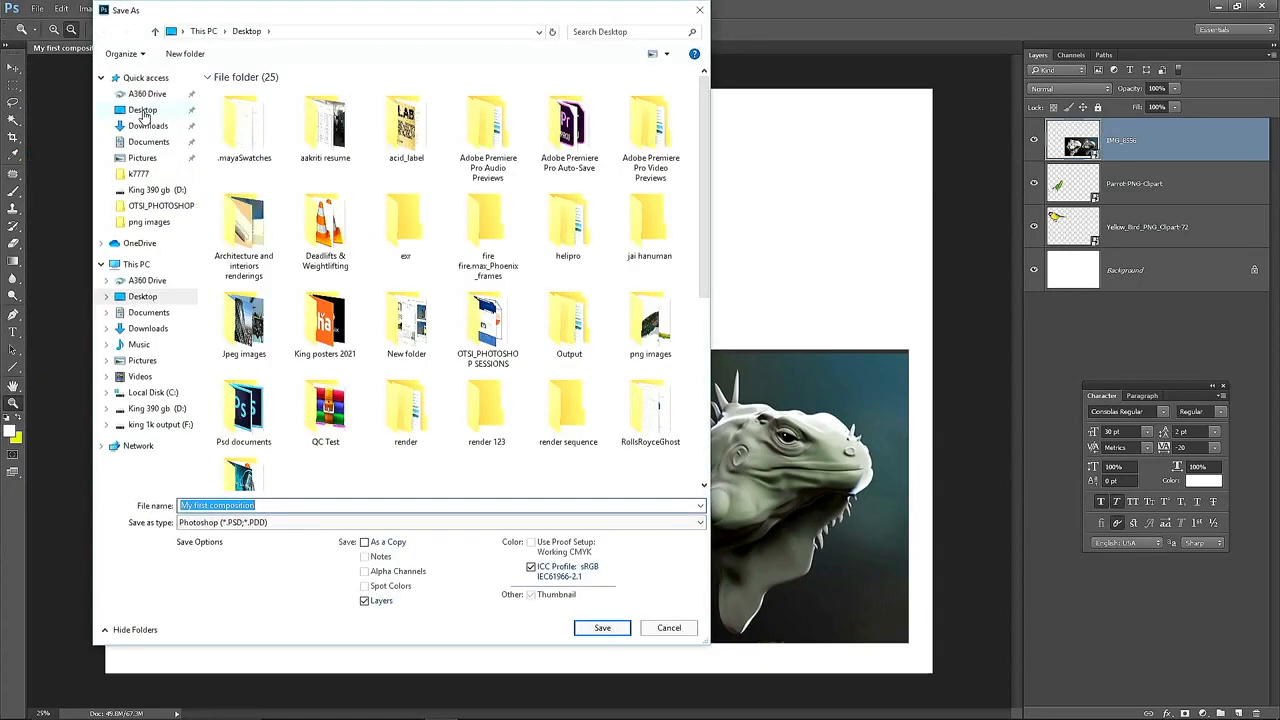
left_click(142, 111)
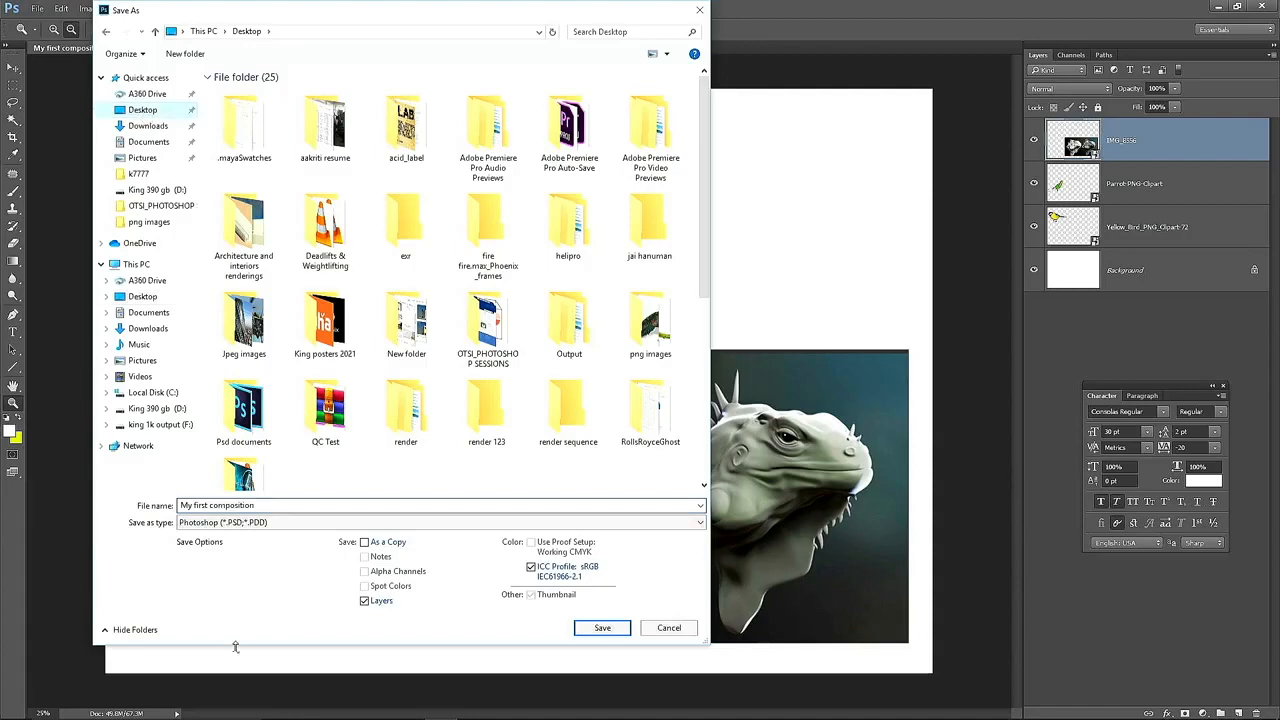
left_click(282, 508)
left_click(293, 507)
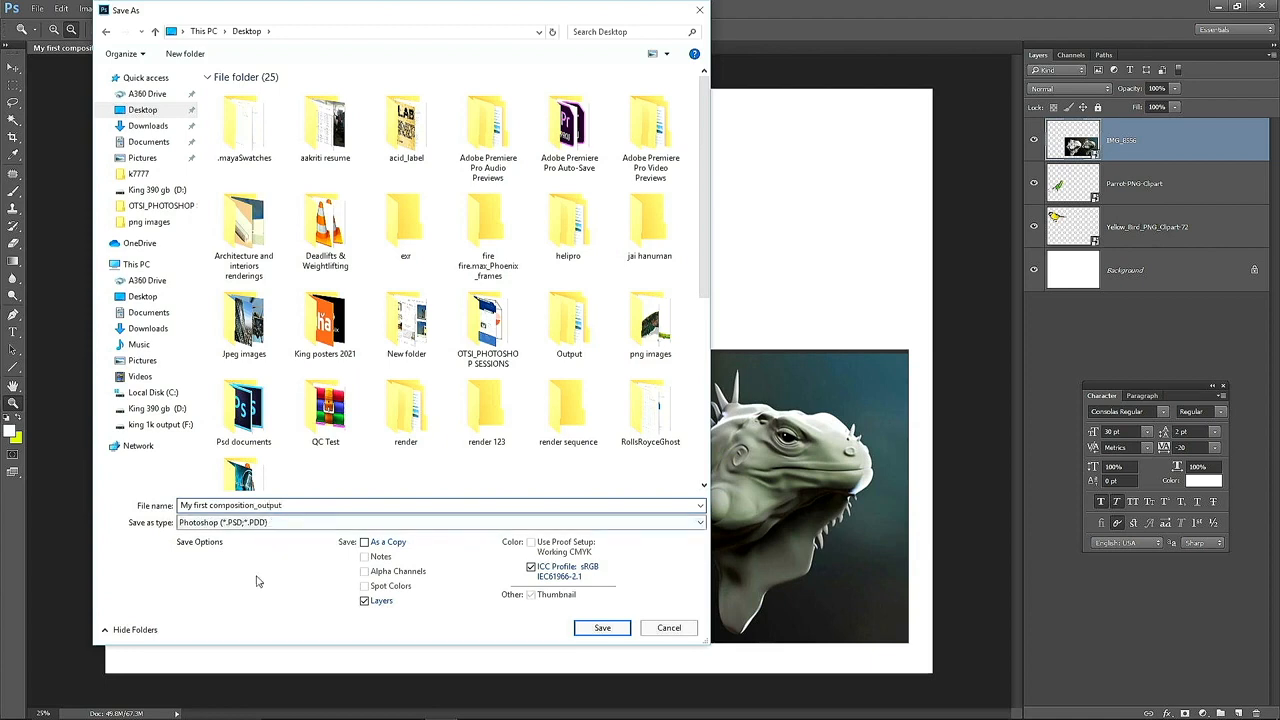
left_click(245, 529)
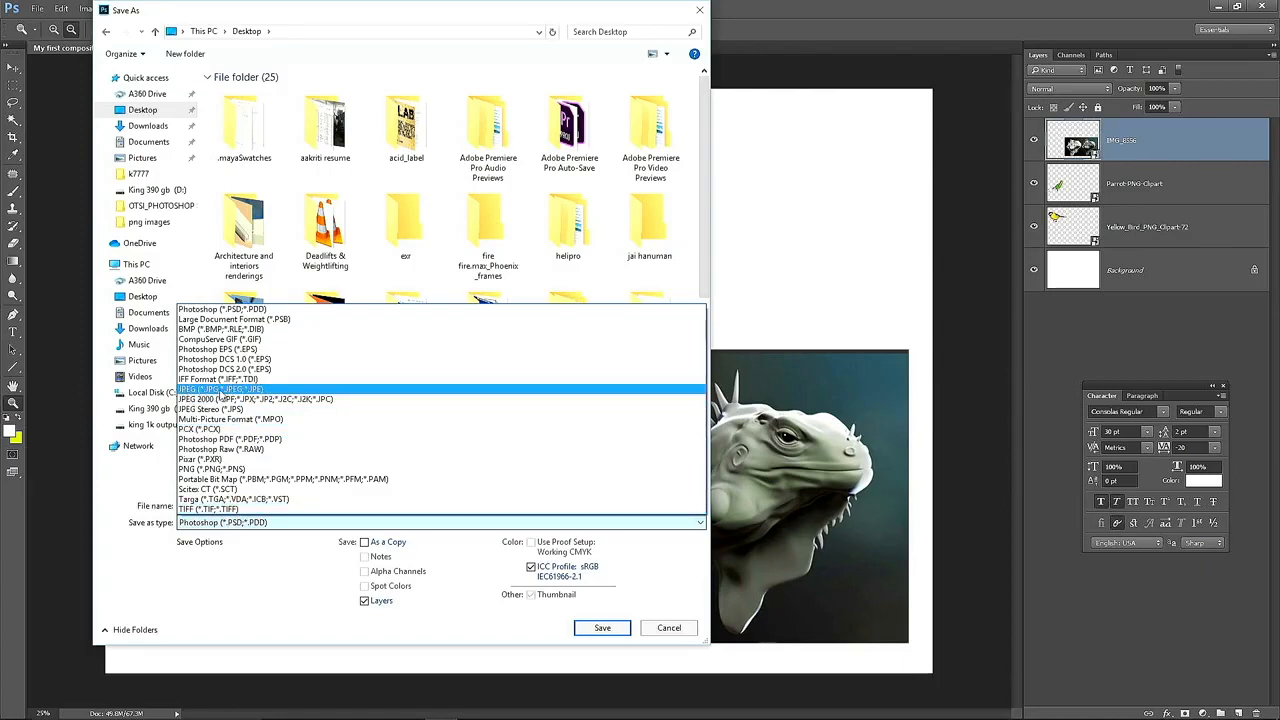
left_click(220, 392)
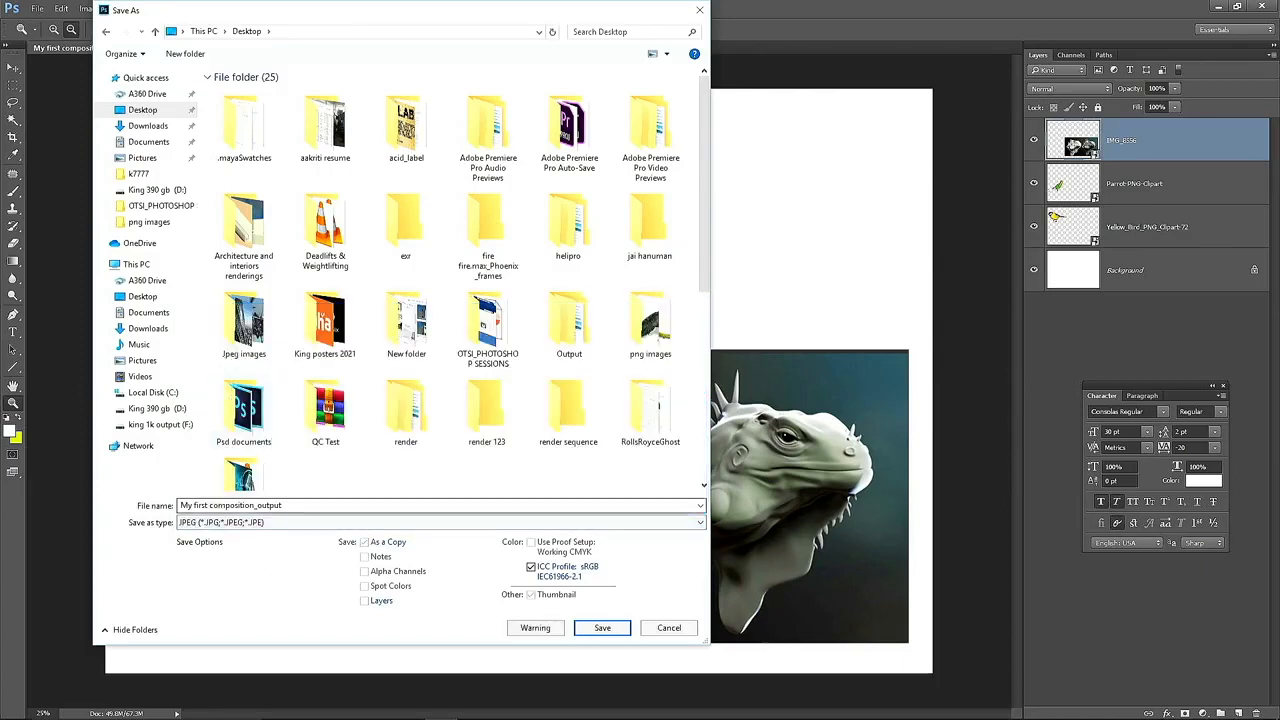
left_click(602, 628)
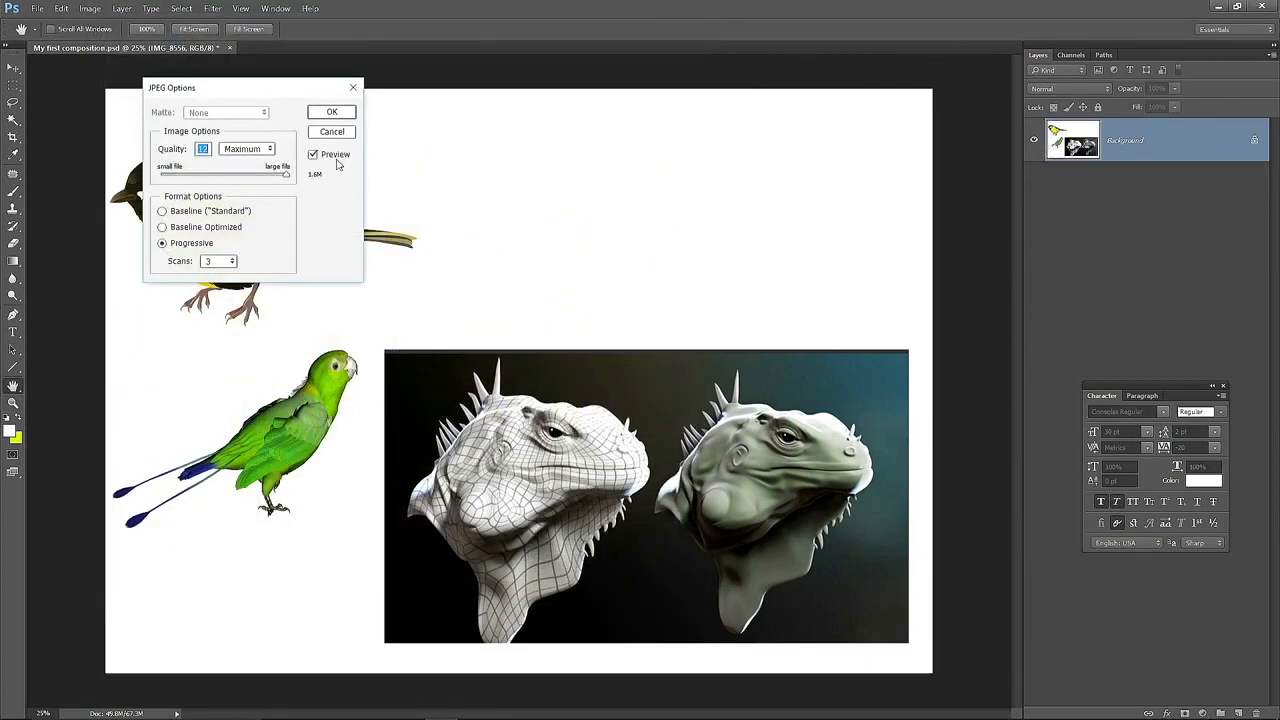
- Compare low, medium and maximum JPEG quality with Preview on, and save the image at quality 12 (Maximum)
left_click_drag(249, 87, 572, 182)
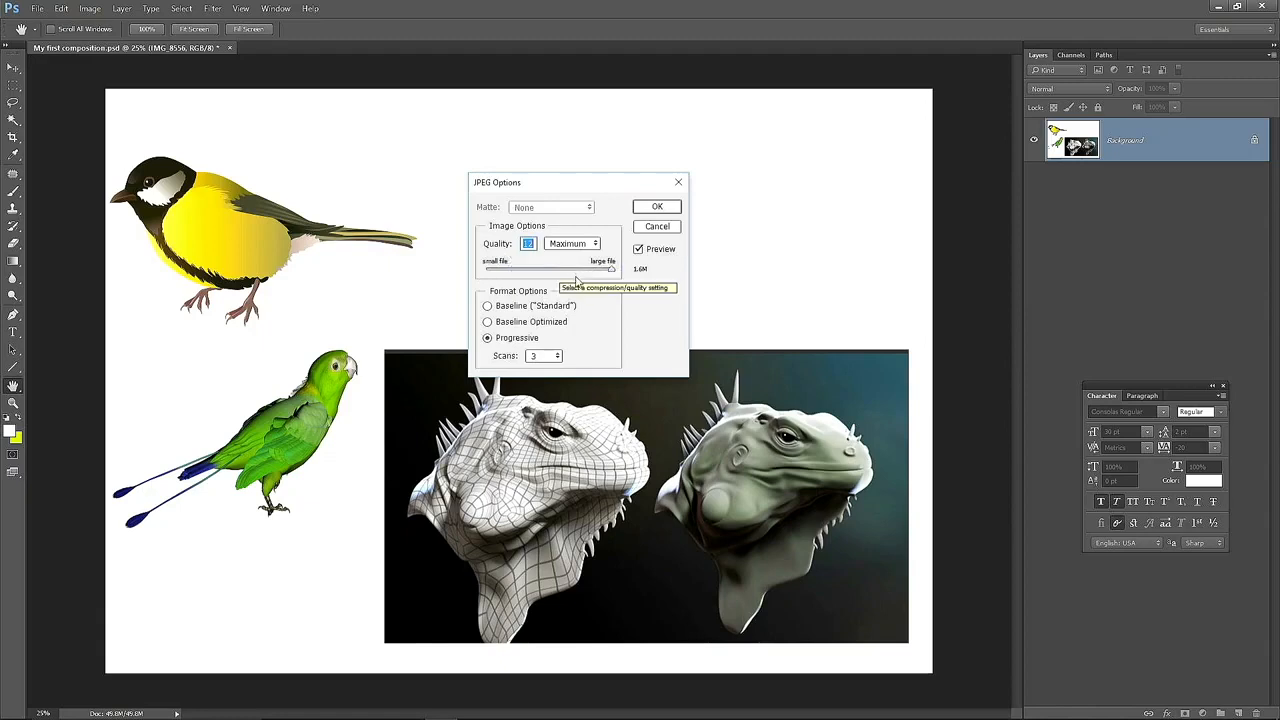
left_click_drag(522, 270, 478, 268)
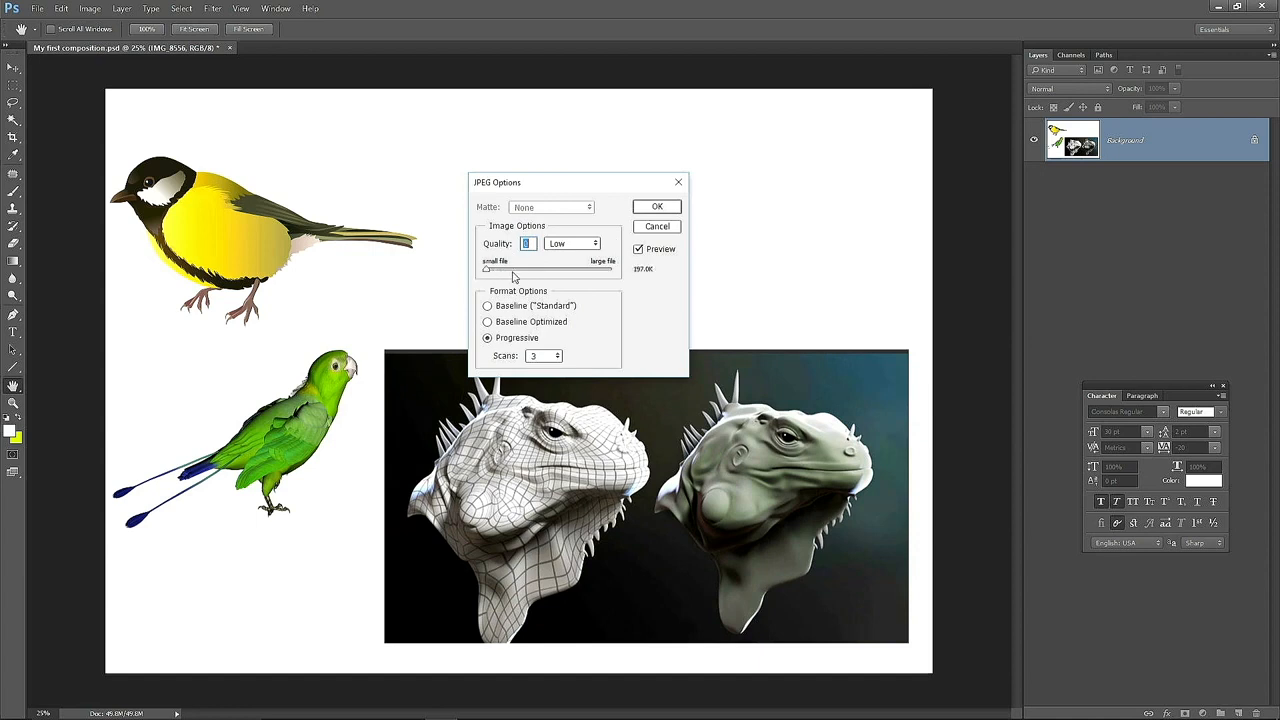
left_click_drag(487, 269, 548, 268)
left_click_drag(549, 268, 622, 272)
left_click_drag(612, 270, 467, 278)
left_click(487, 271)
left_click_drag(487, 271, 546, 272)
left_click_drag(549, 273, 612, 272)
left_click(657, 208)
key("z")
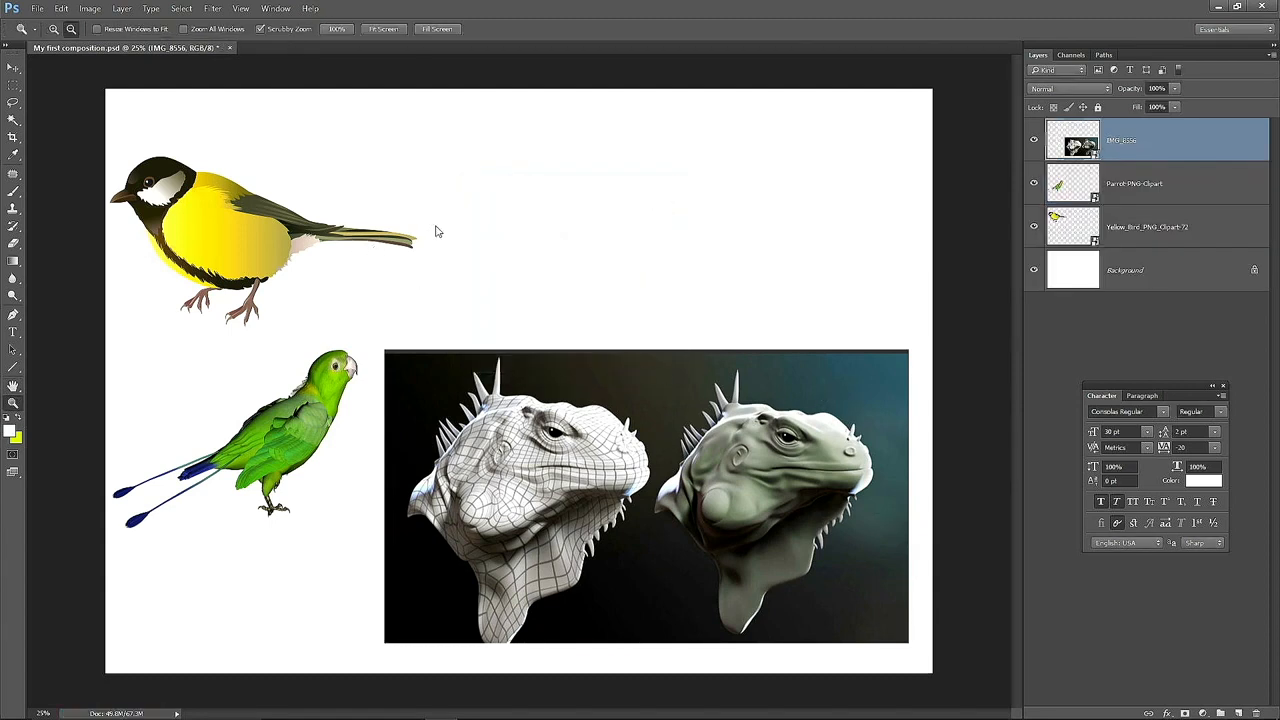
- Switch to the desktop, move the My first composition_output JPEG into the empty area and view it in Photos
key("super+d")
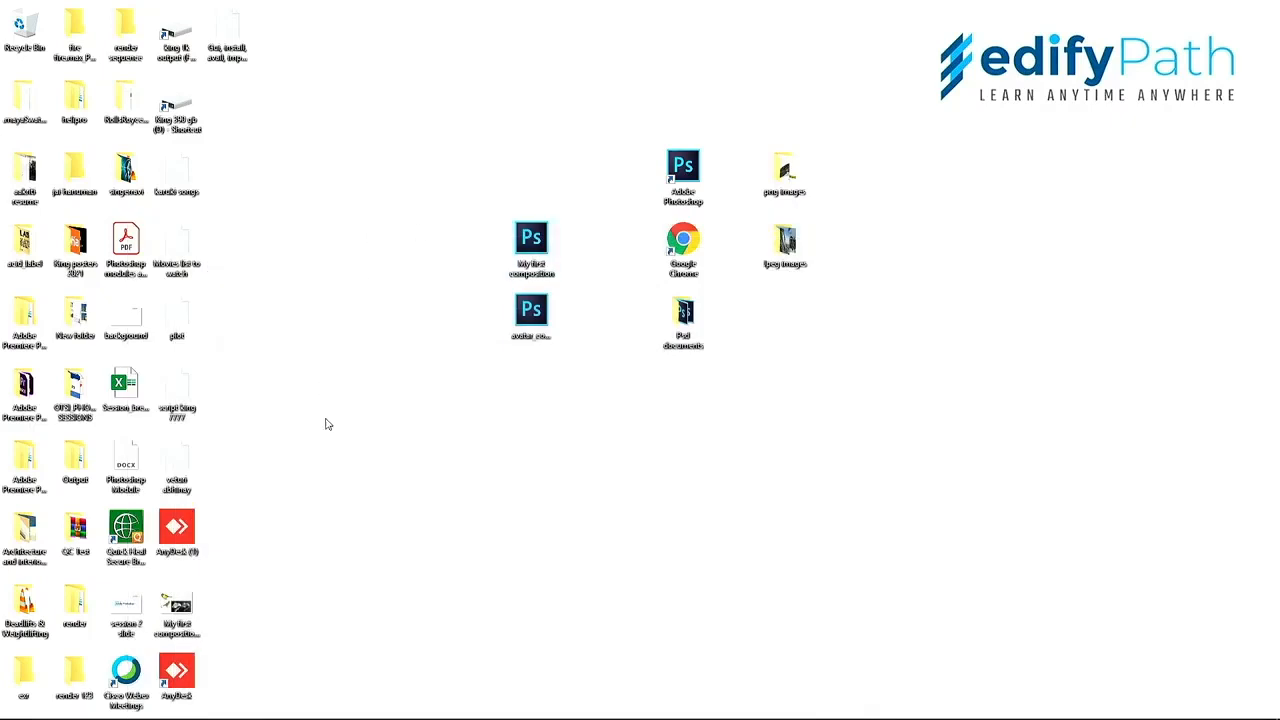
left_click_drag(177, 612, 633, 466)
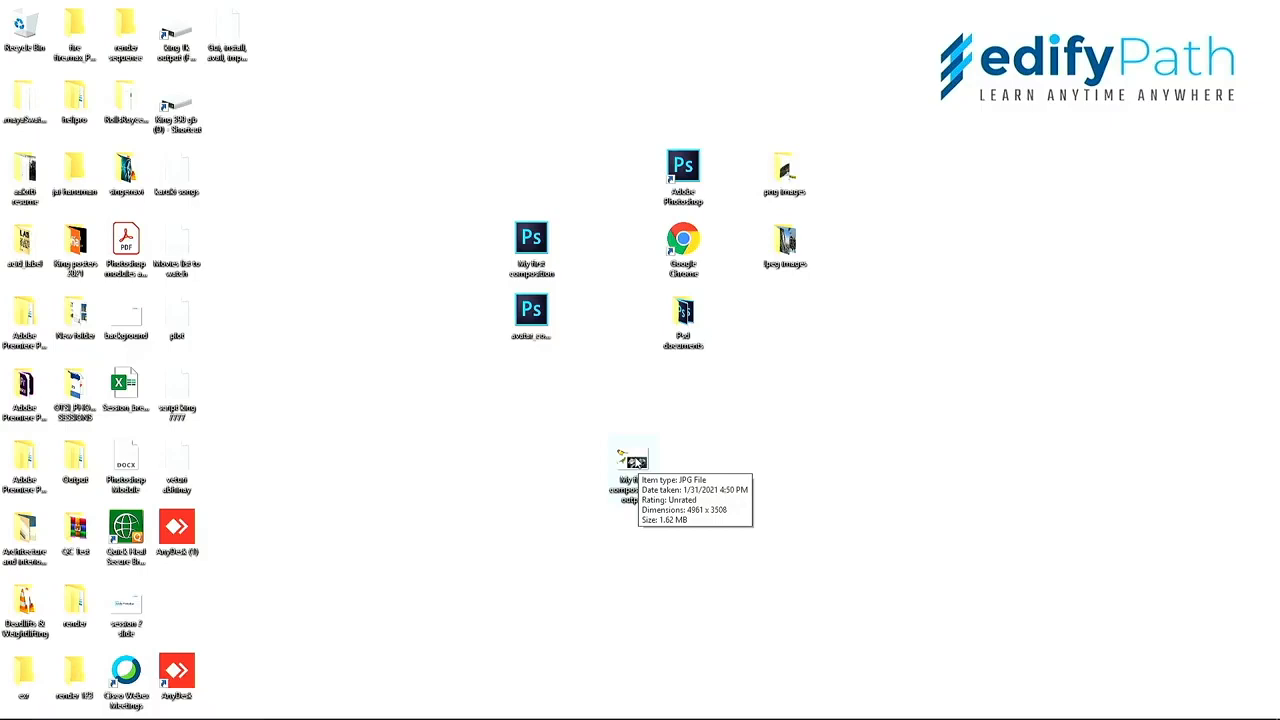
double_click(630, 465)
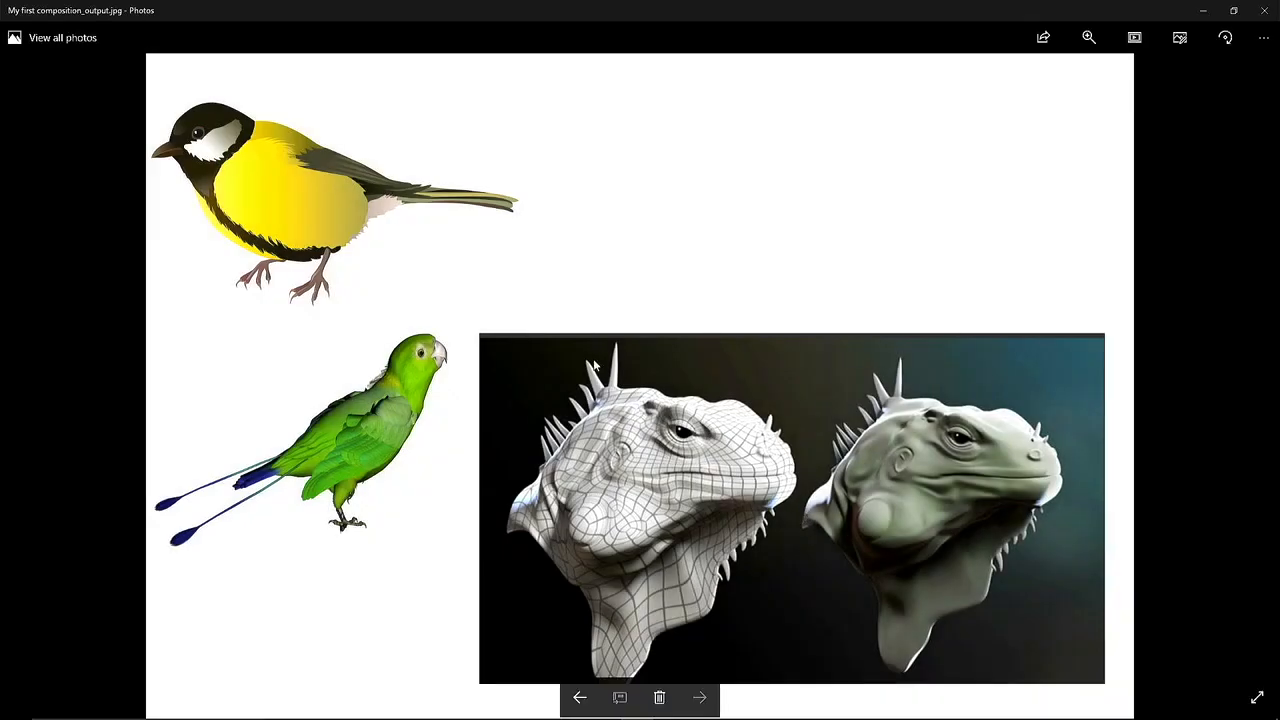
left_click(1237, 10)
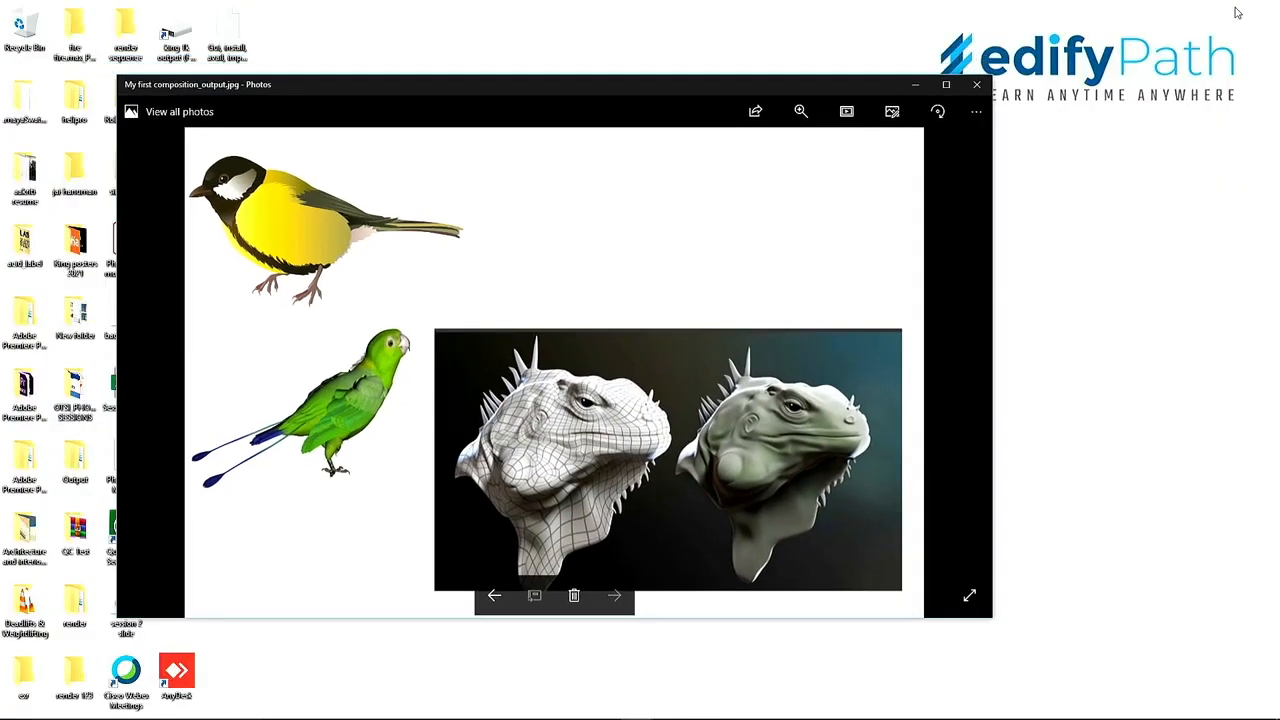
left_click(987, 84)
- Examine the file size, pixel dimensions and resolution in the My first composition_output file's properties
right_click(636, 468)
left_click(690, 465)
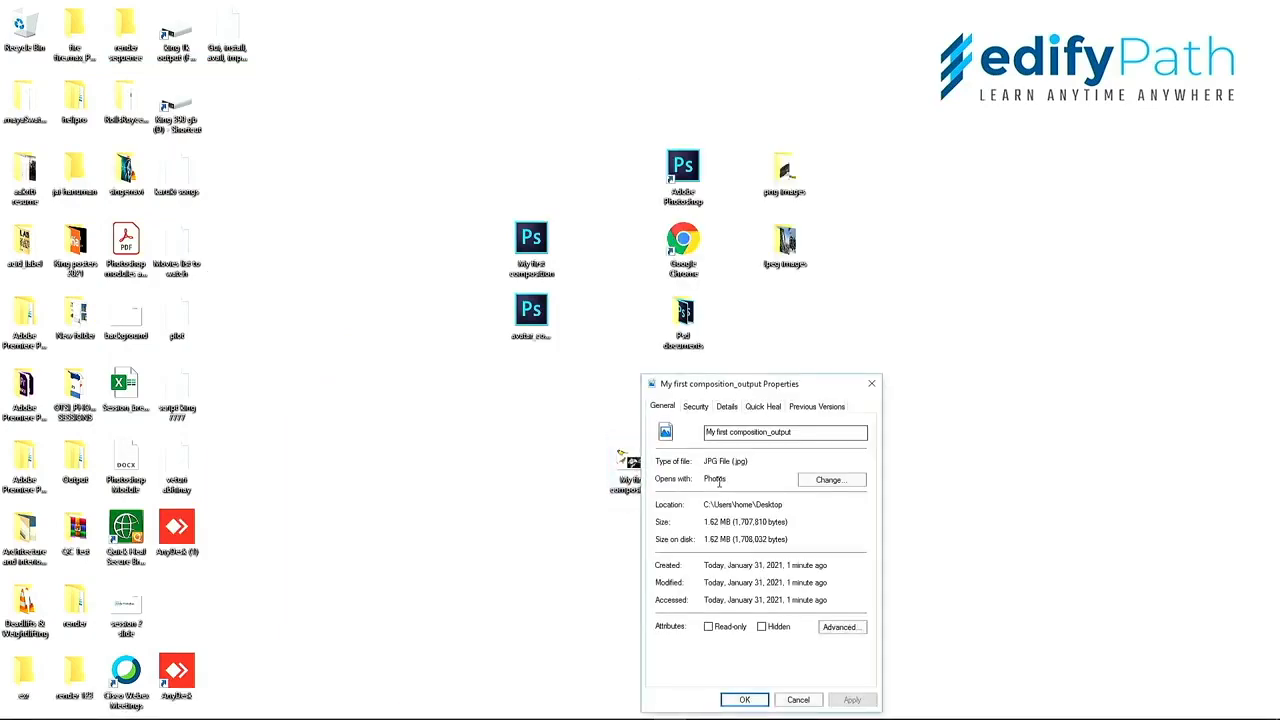
left_click_drag(740, 386, 870, 172)
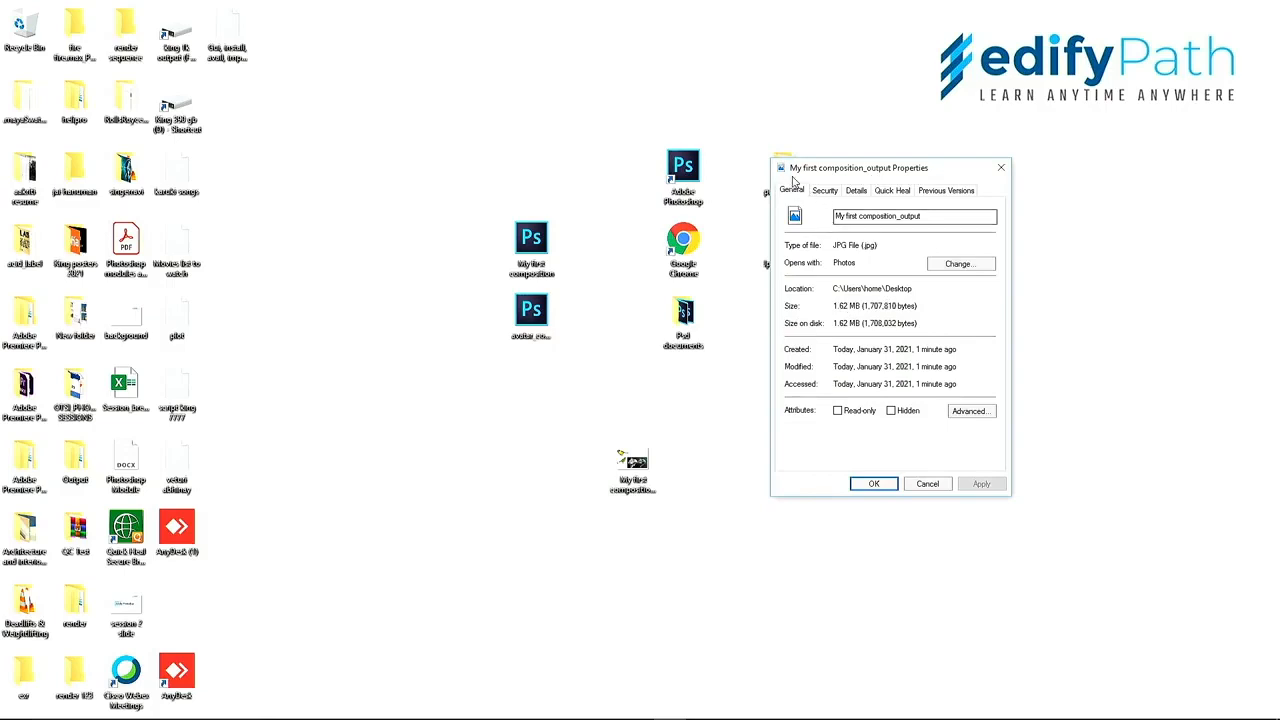
left_click(856, 190)
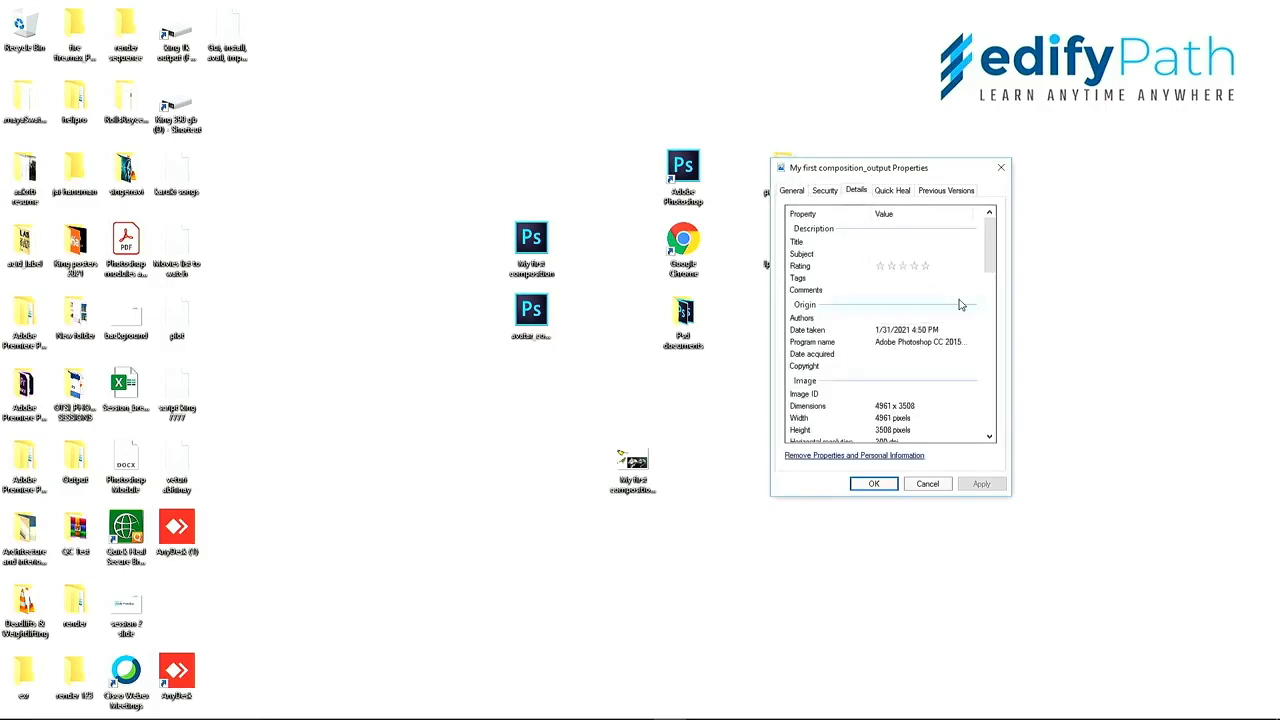
left_click_drag(990, 250, 990, 284)
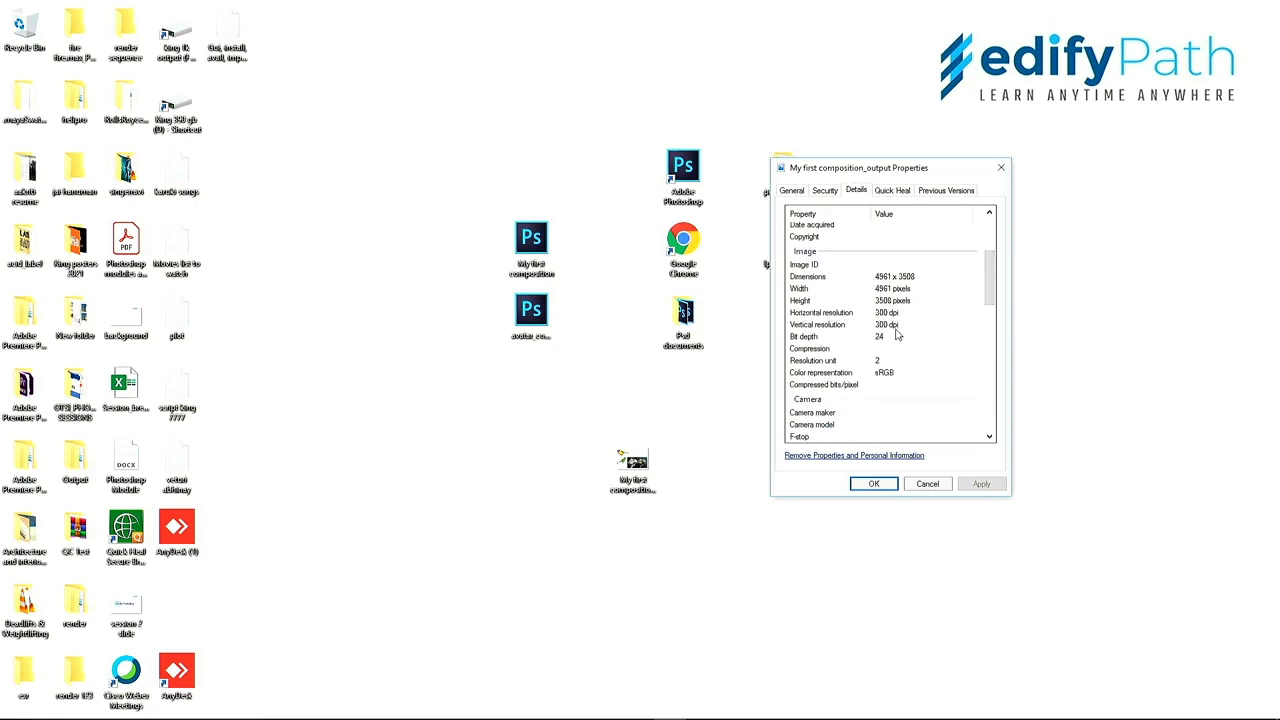
left_click_drag(990, 280, 990, 250)
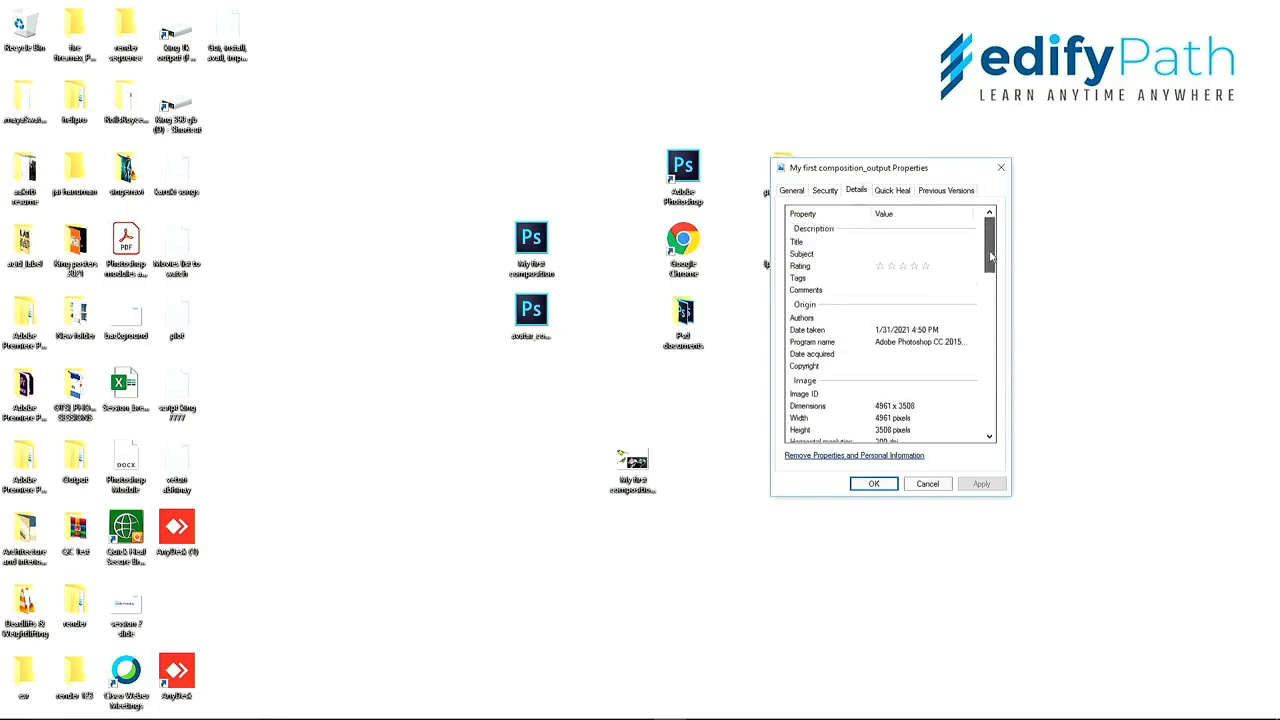
left_click(930, 486)
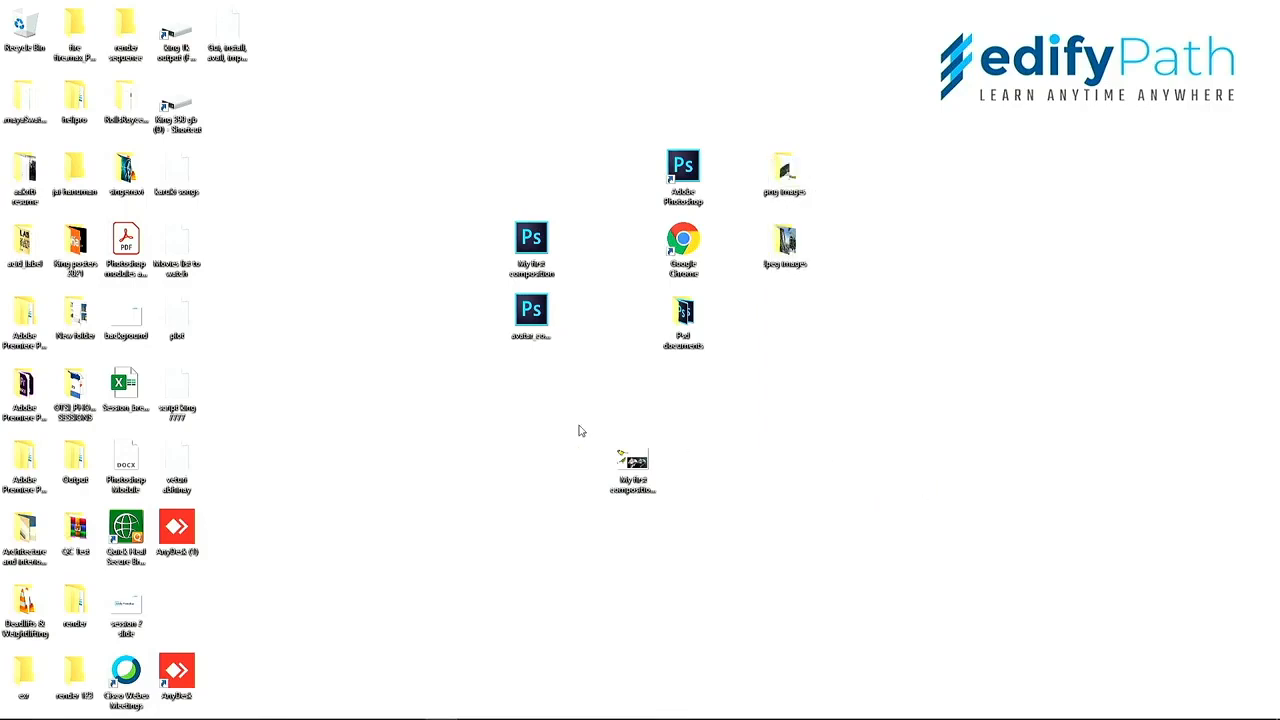
left_click(634, 463)
left_click_drag(465, 166, 588, 470)
left_click(574, 377)
left_click(634, 459)
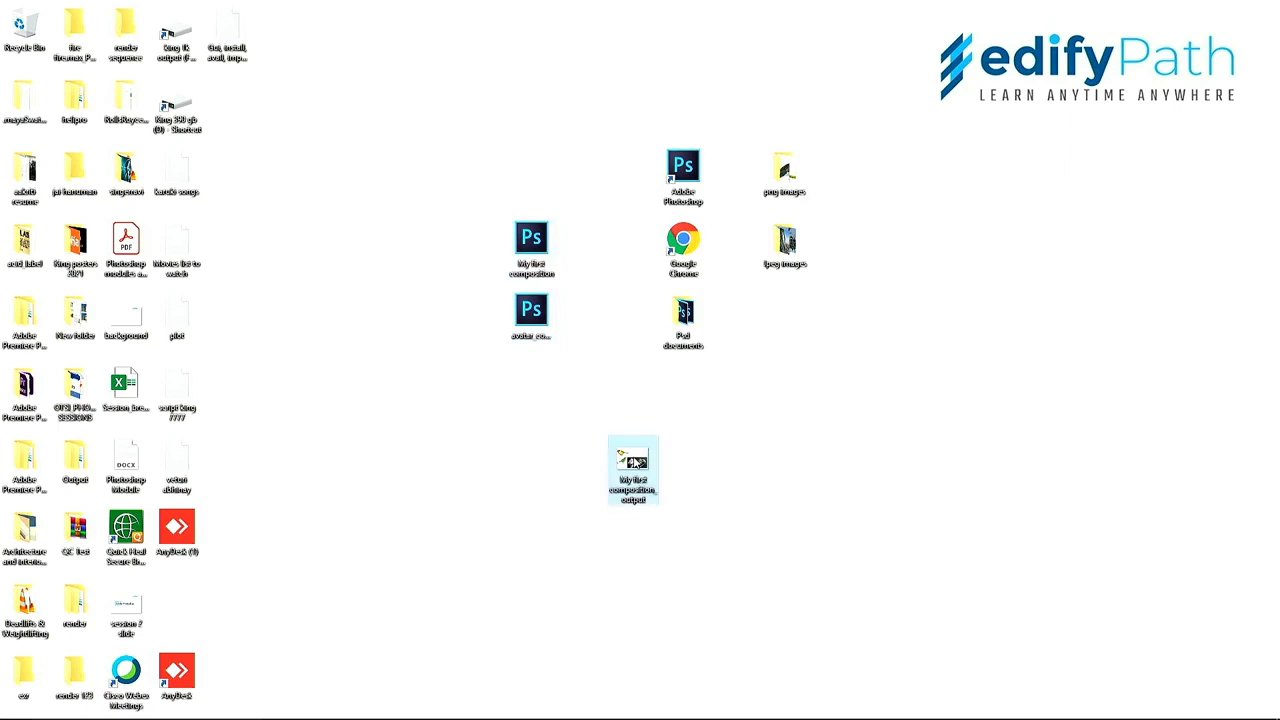
left_click(592, 458)
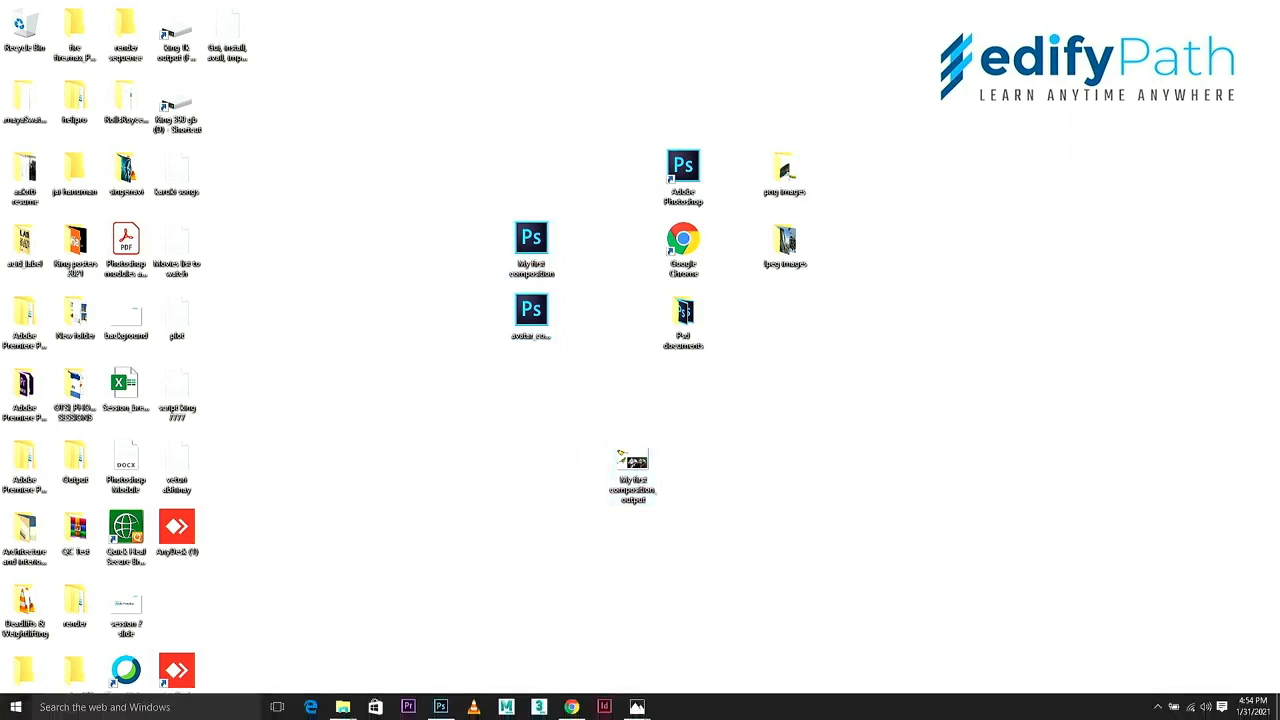
- Switch to Photoshop and set up a copy of the composition named My first composition_output2 in PNG format
left_click(440, 710)
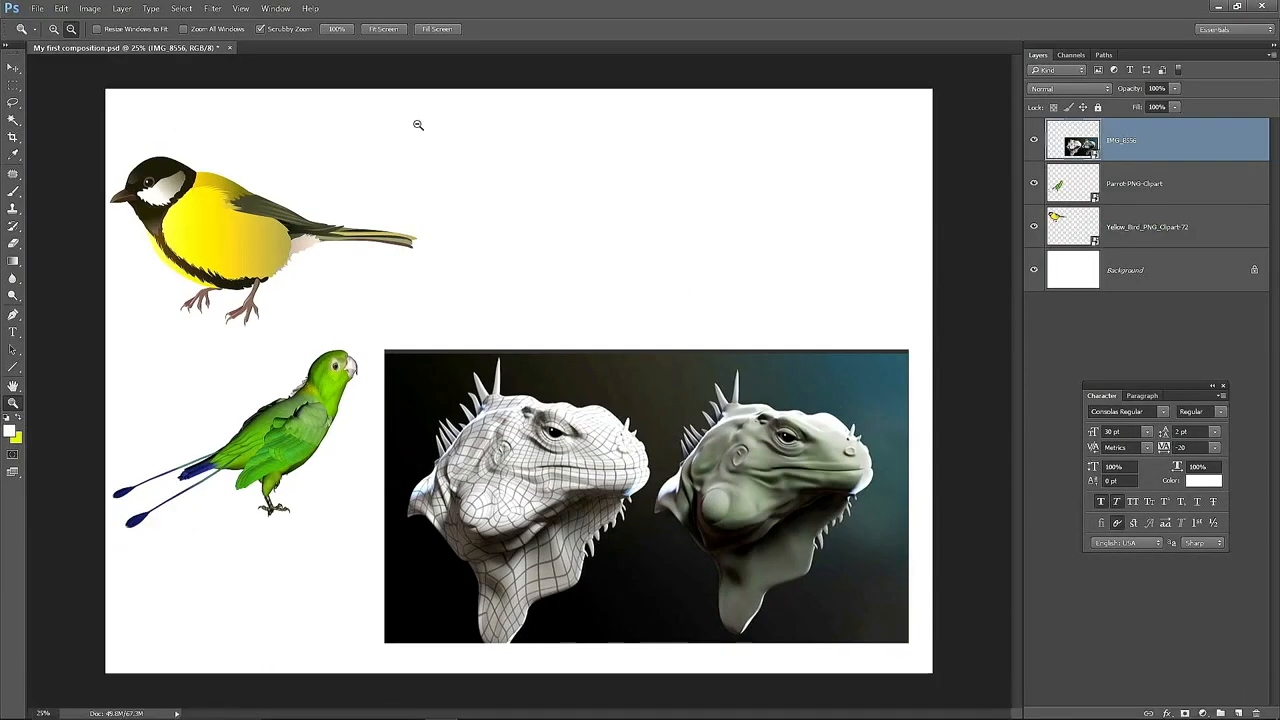
left_click(36, 9)
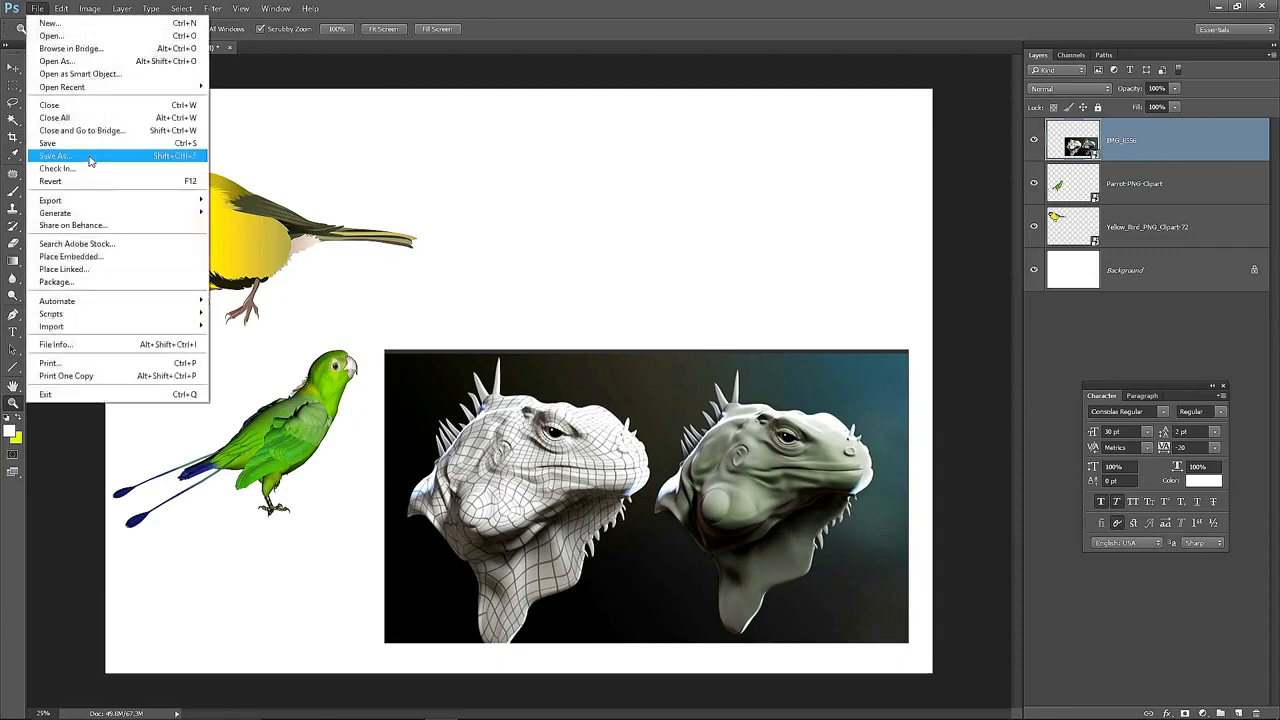
left_click(88, 155)
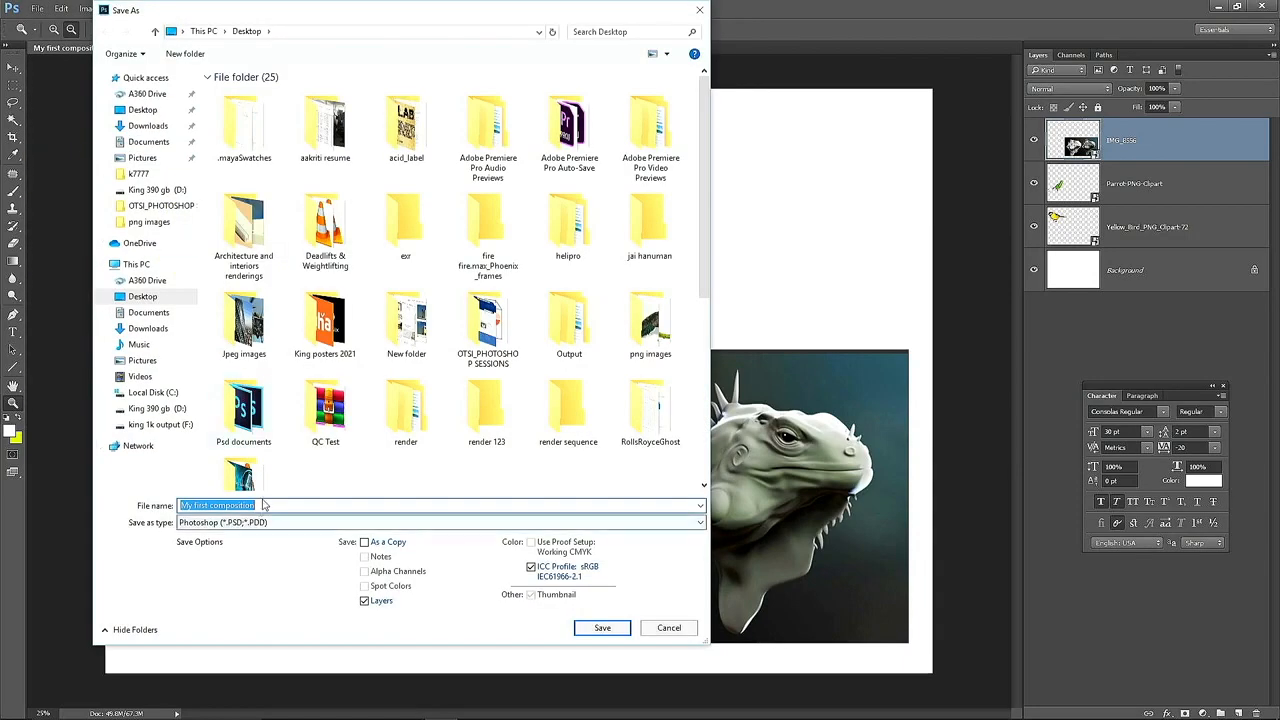
left_click(295, 506)
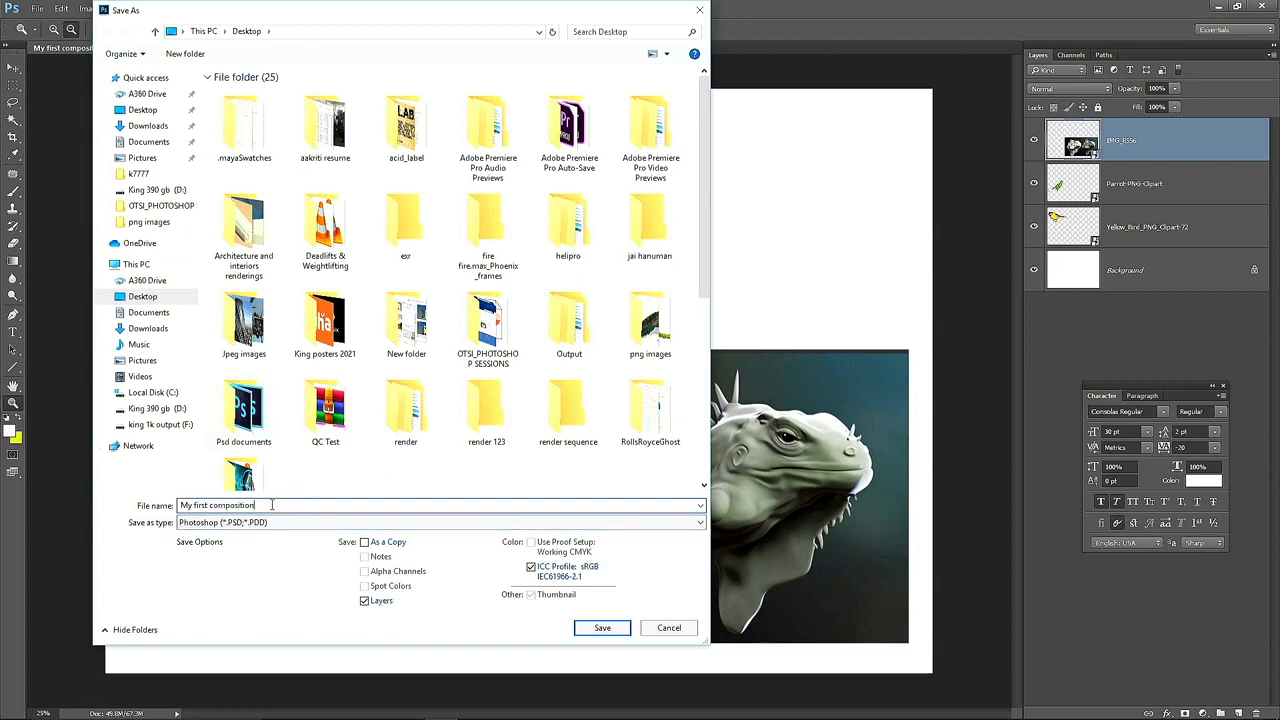
type("_ou")
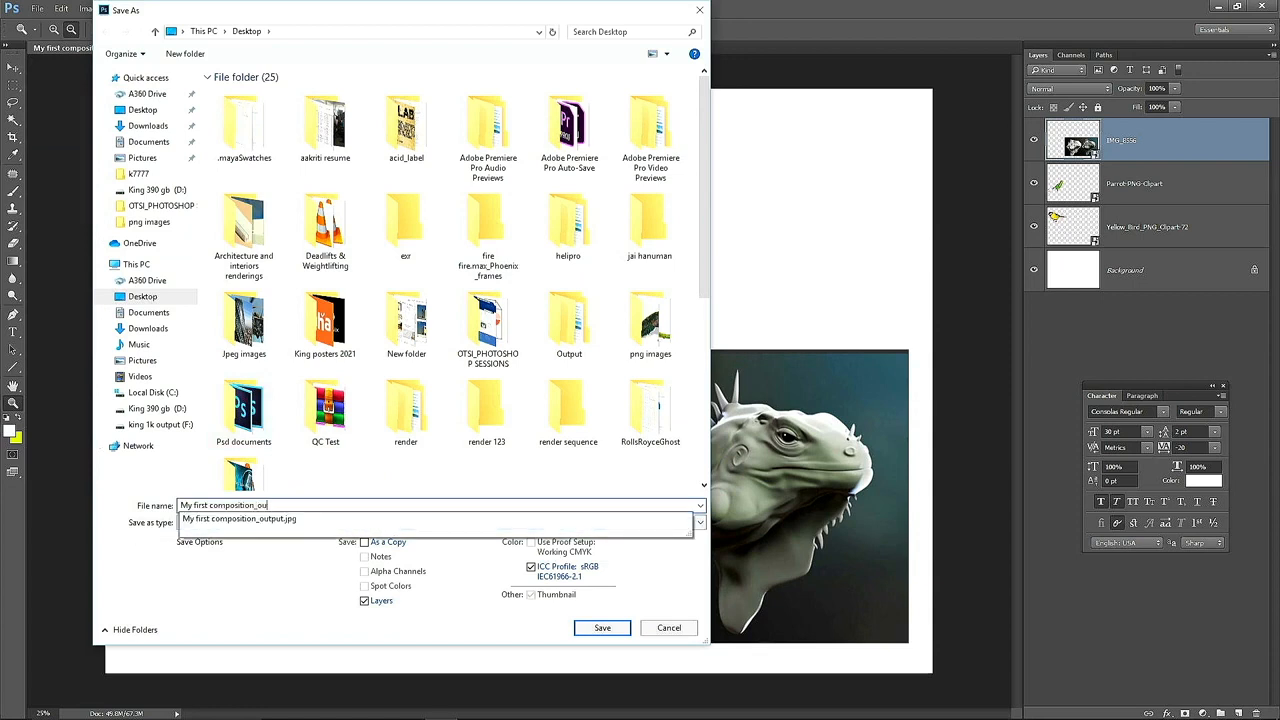
type("tput2")
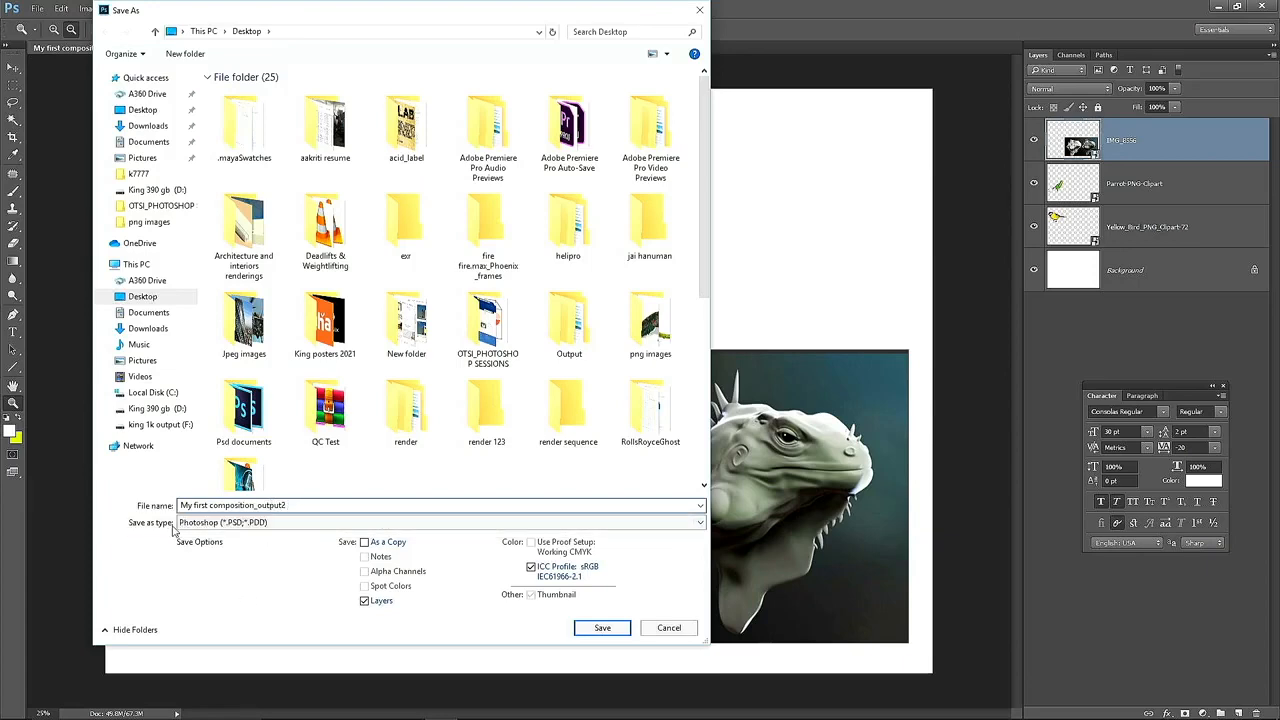
left_click(222, 522)
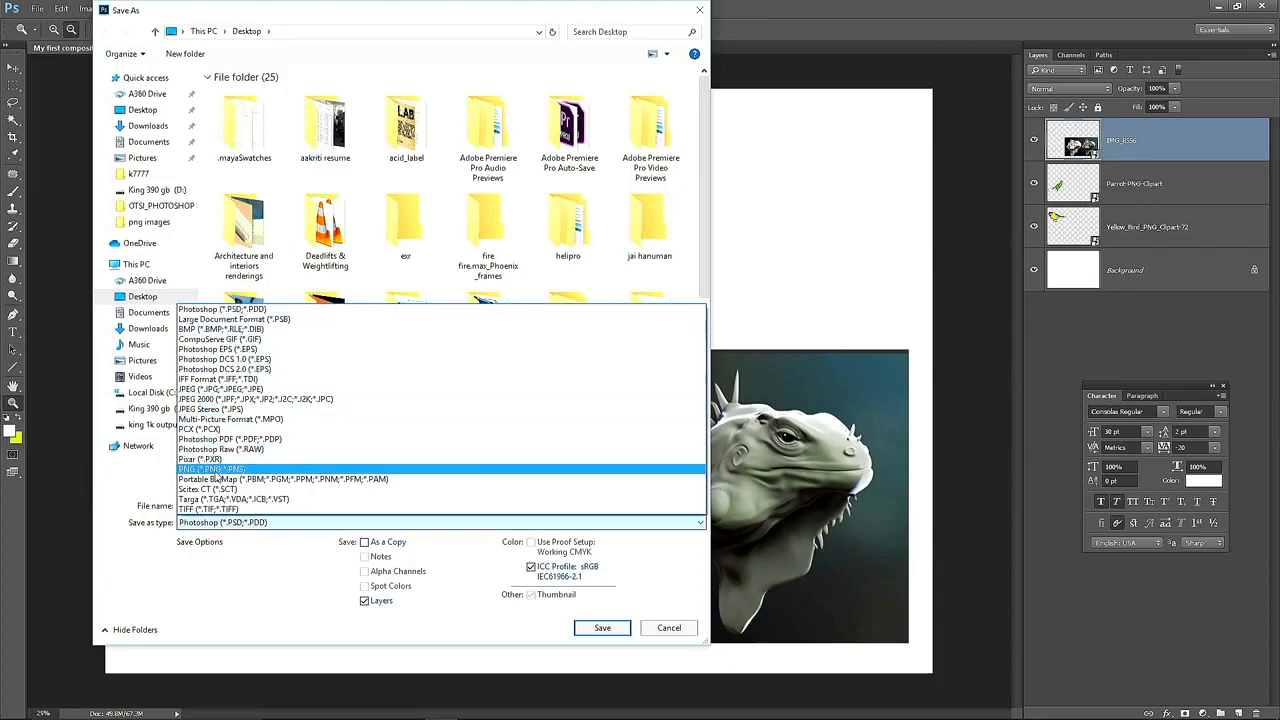
left_click(215, 470)
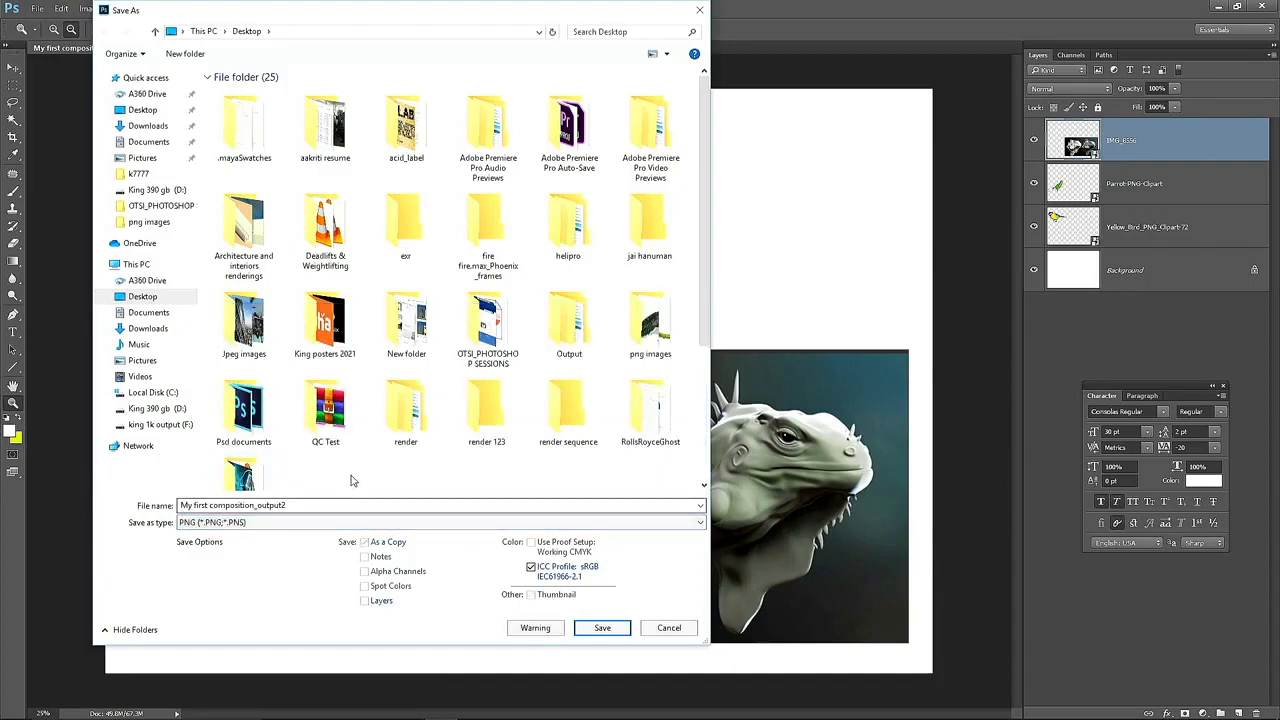
- Save the PNG copy to the Desktop with Smallest / Slow compression and no interlacing
left_click_drag(703, 233, 706, 352)
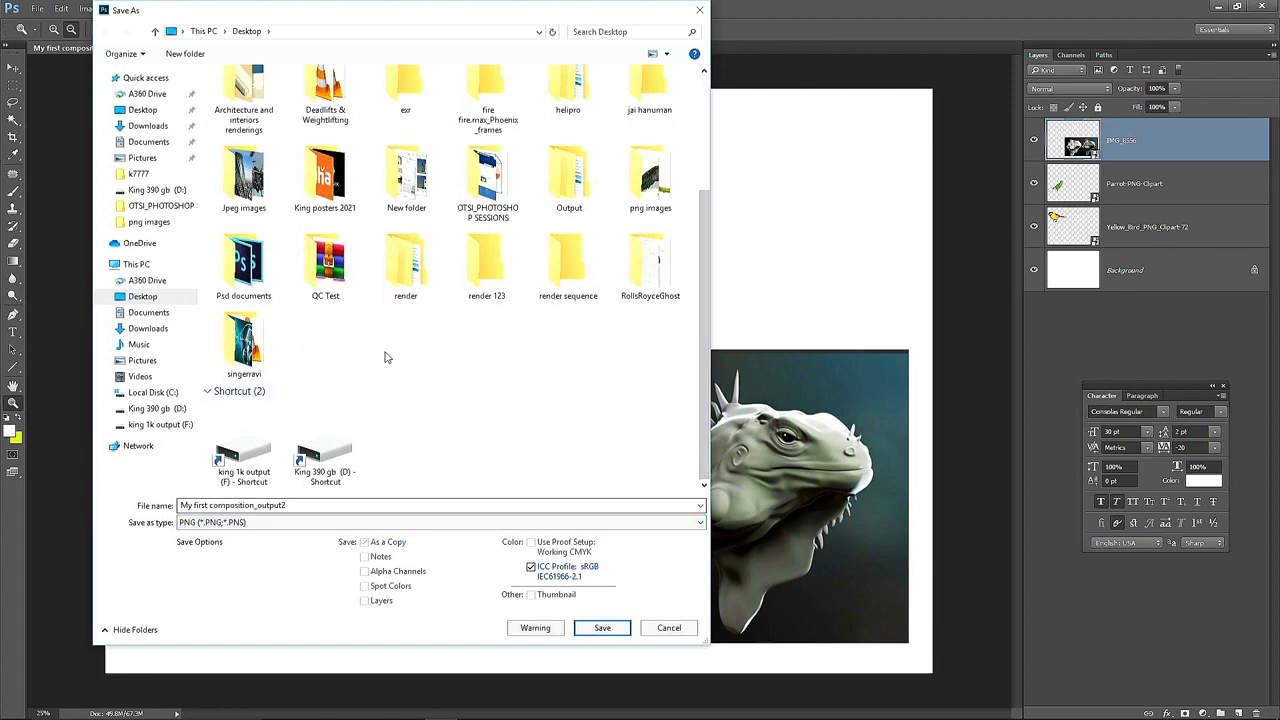
left_click(142, 110)
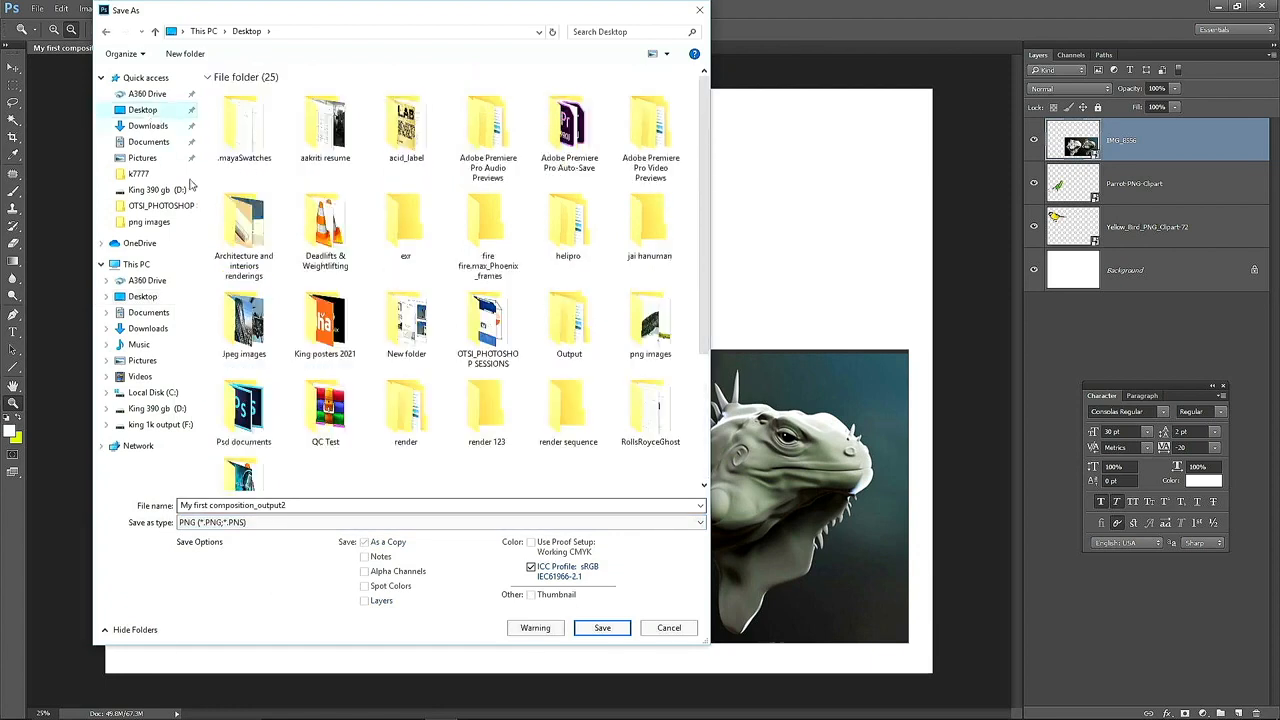
left_click(604, 628)
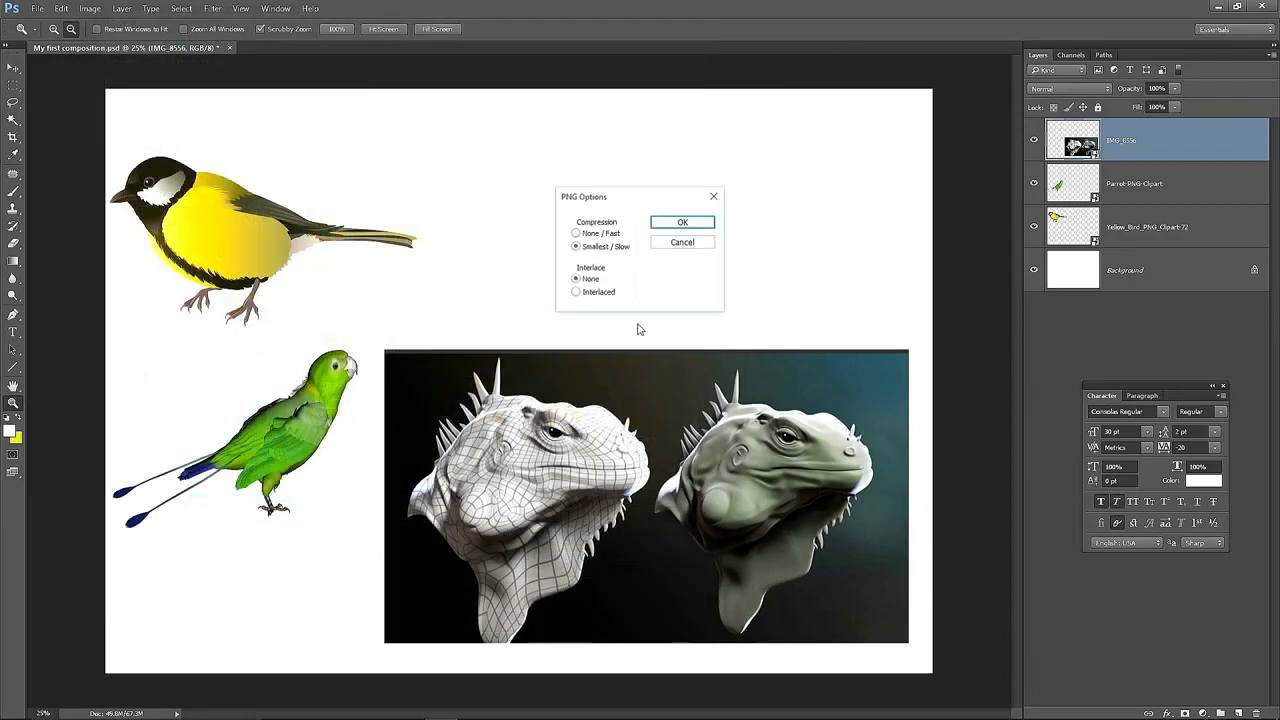
left_click(683, 221)
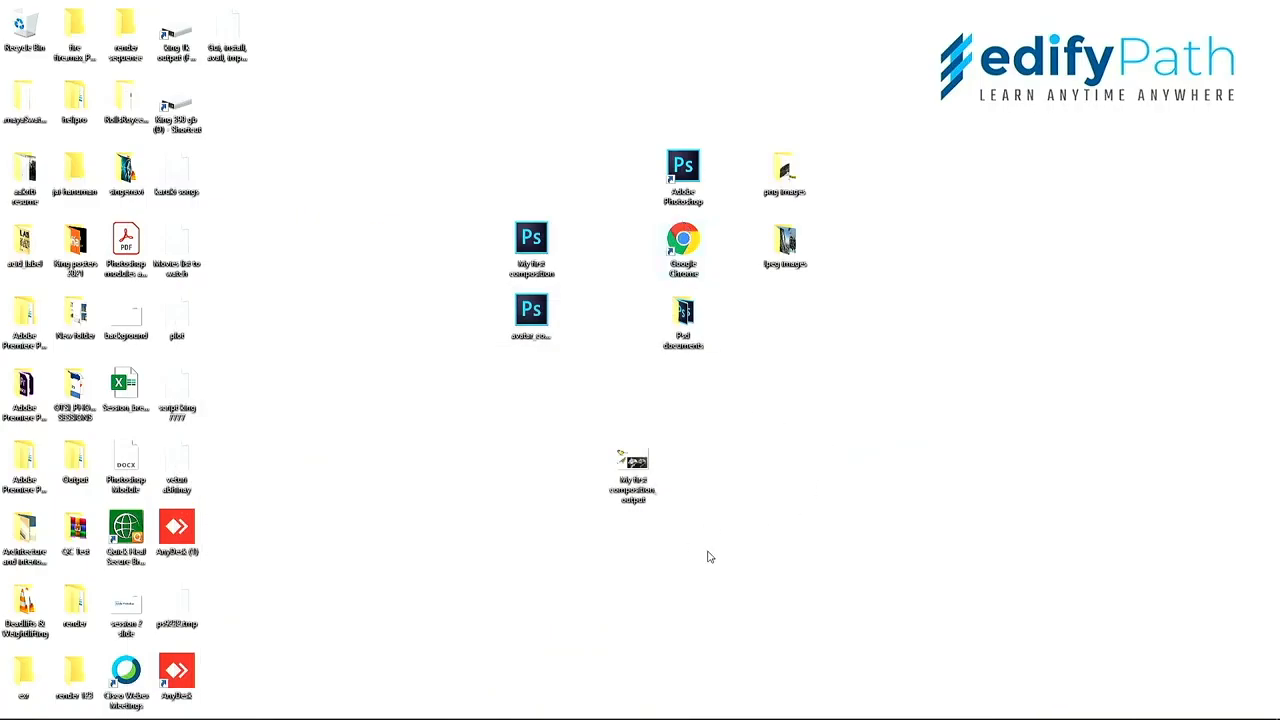
- Place the exported PNG beside the JPEG in the desktop's empty area and check both files' type, dimensions and size
left_click_drag(178, 612, 745, 470)
left_click(761, 563)
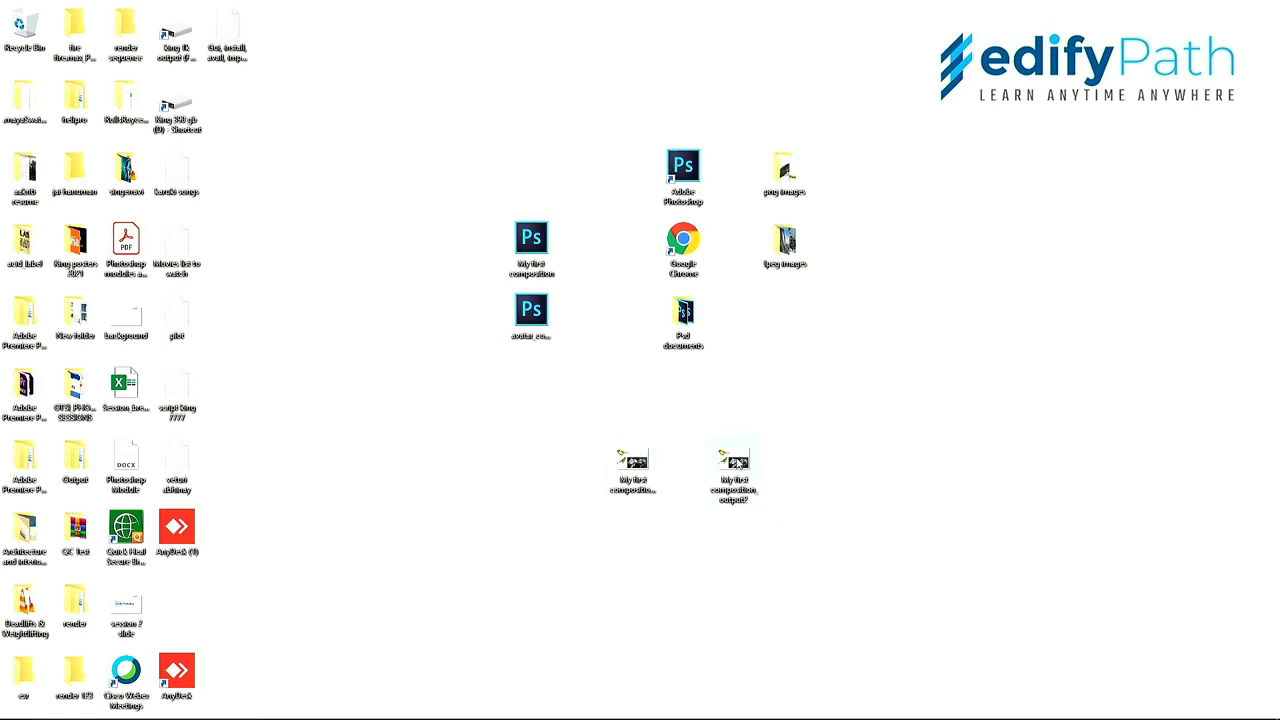
mouse_move(737, 463)
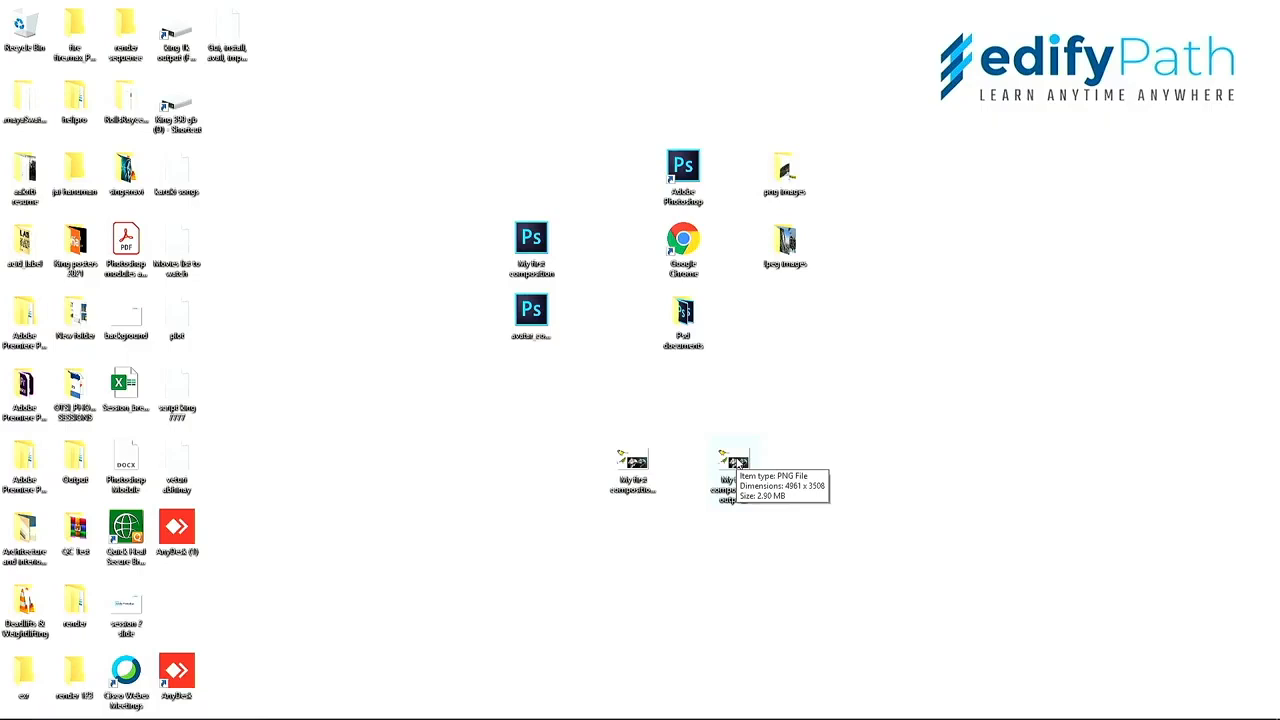
mouse_move(647, 465)
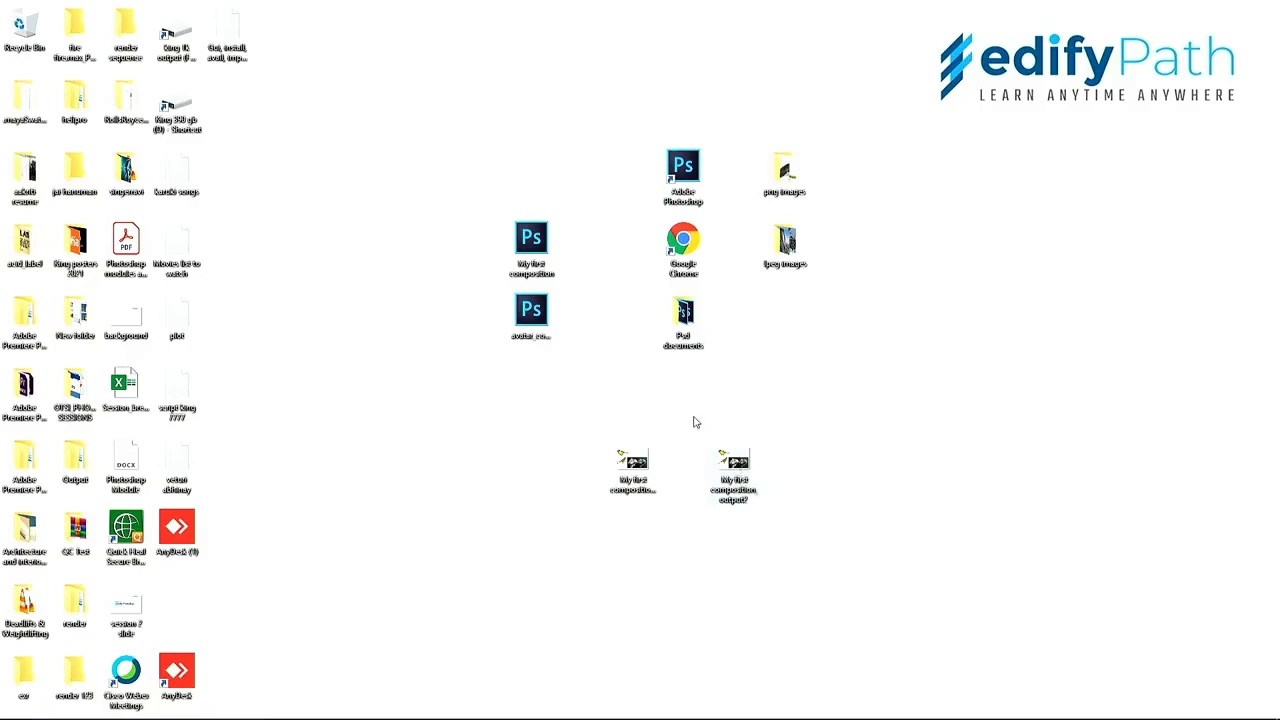
- View My first composition_output2 full-window in Photos, compare it with the JPEG version, and restore the viewer to a smaller window
left_click(733, 465)
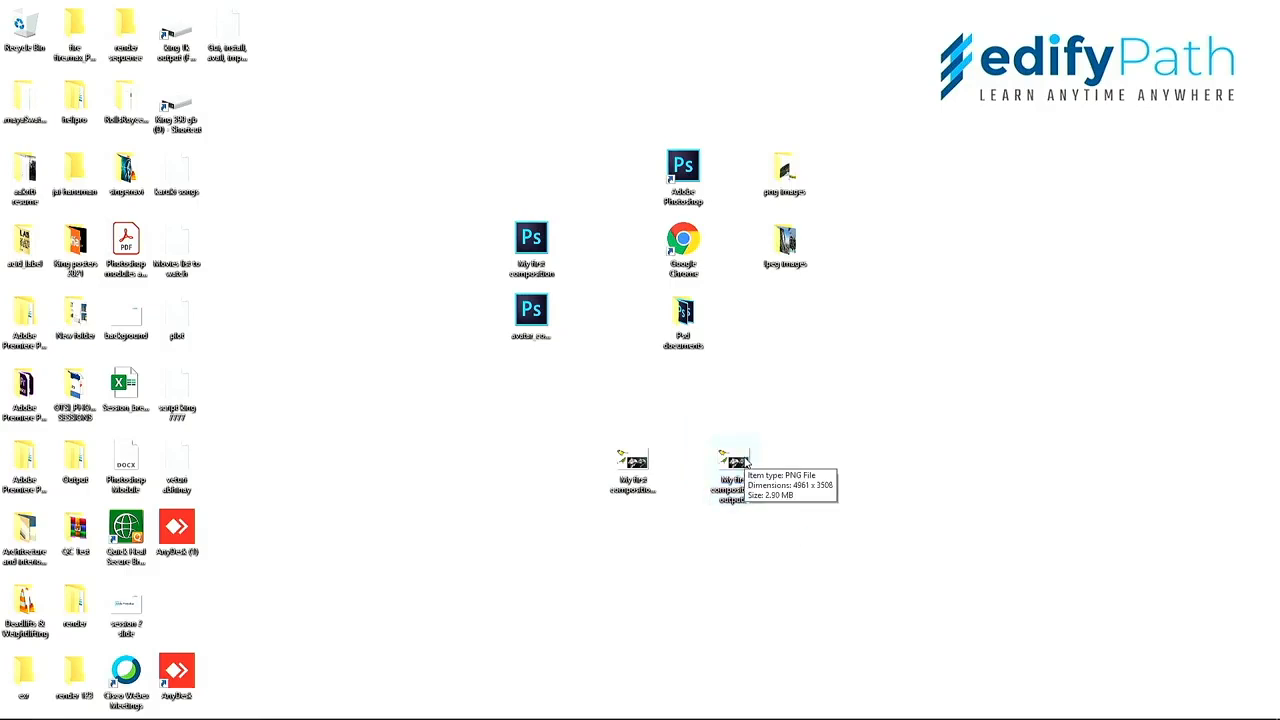
double_click(745, 462)
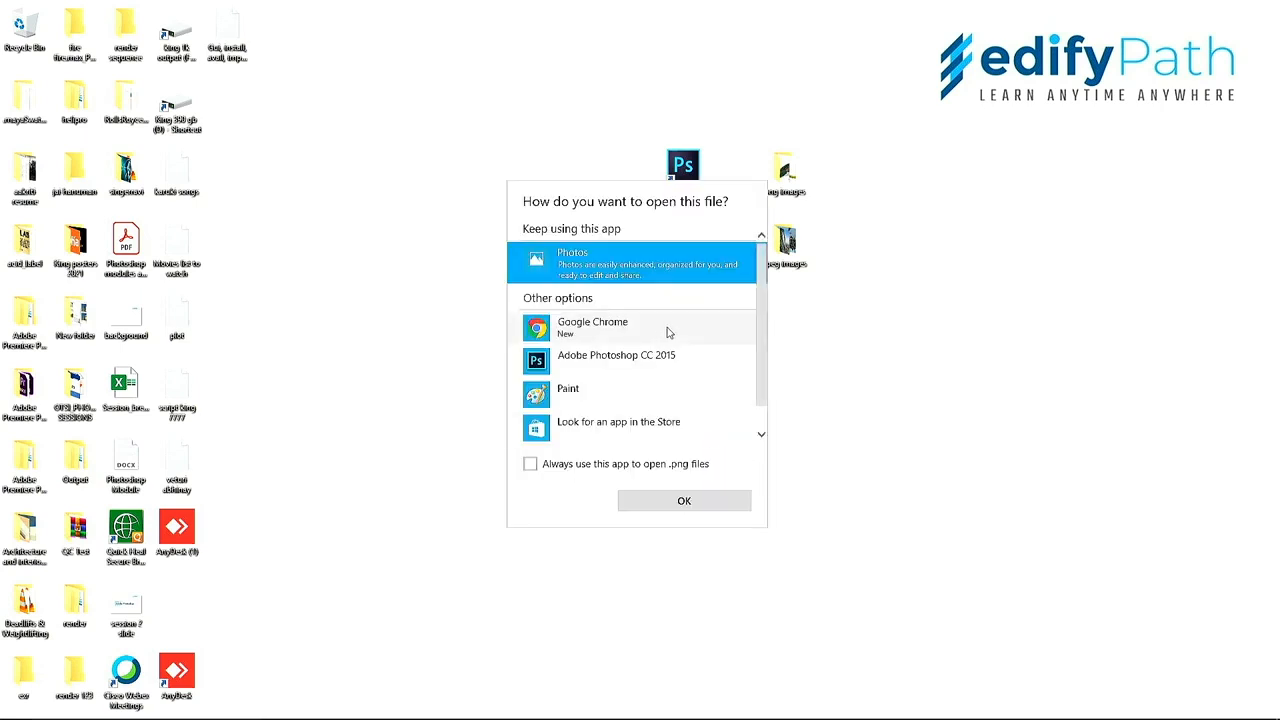
left_click(702, 502)
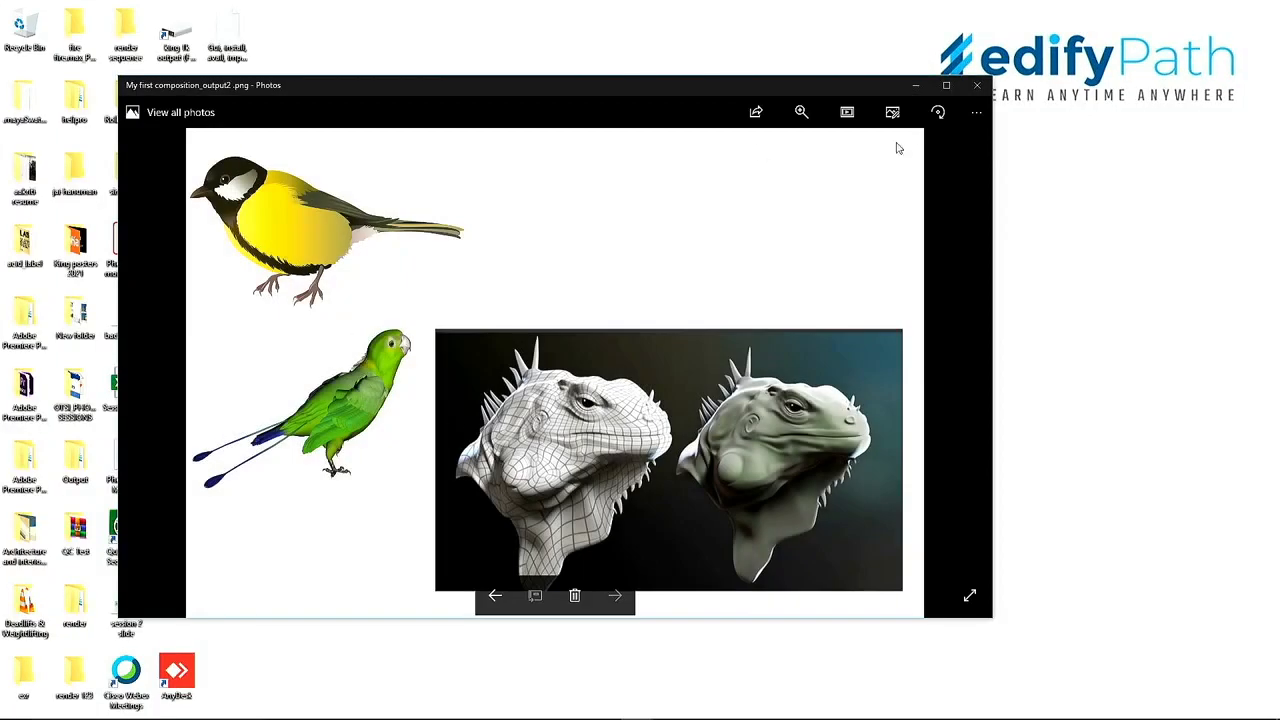
left_click(946, 85)
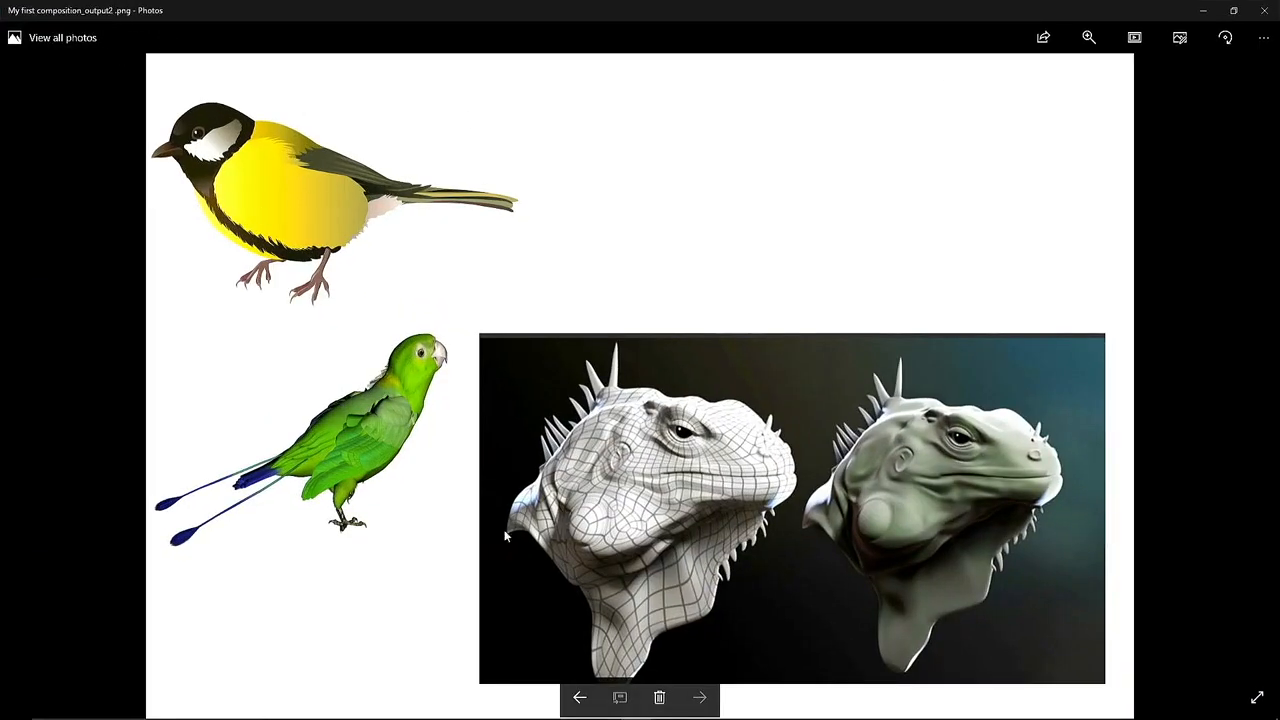
left_click(575, 695)
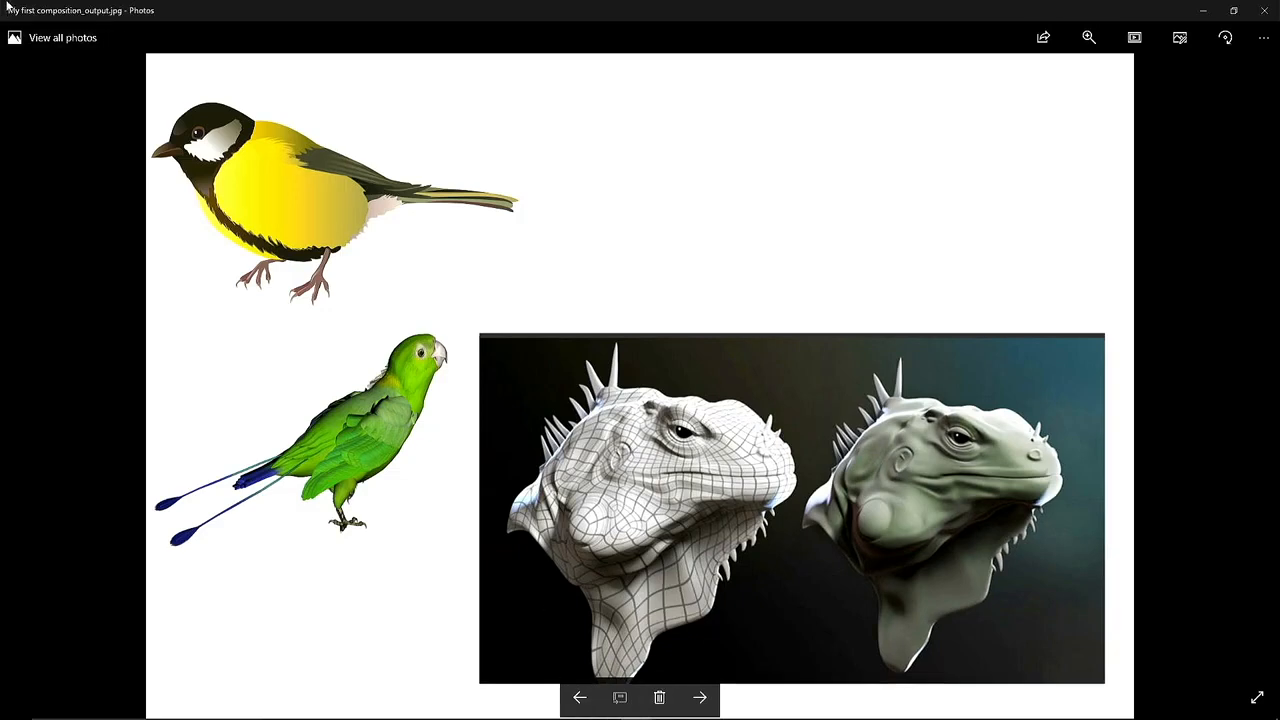
left_click(1235, 12)
left_click_drag(995, 621, 1150, 677)
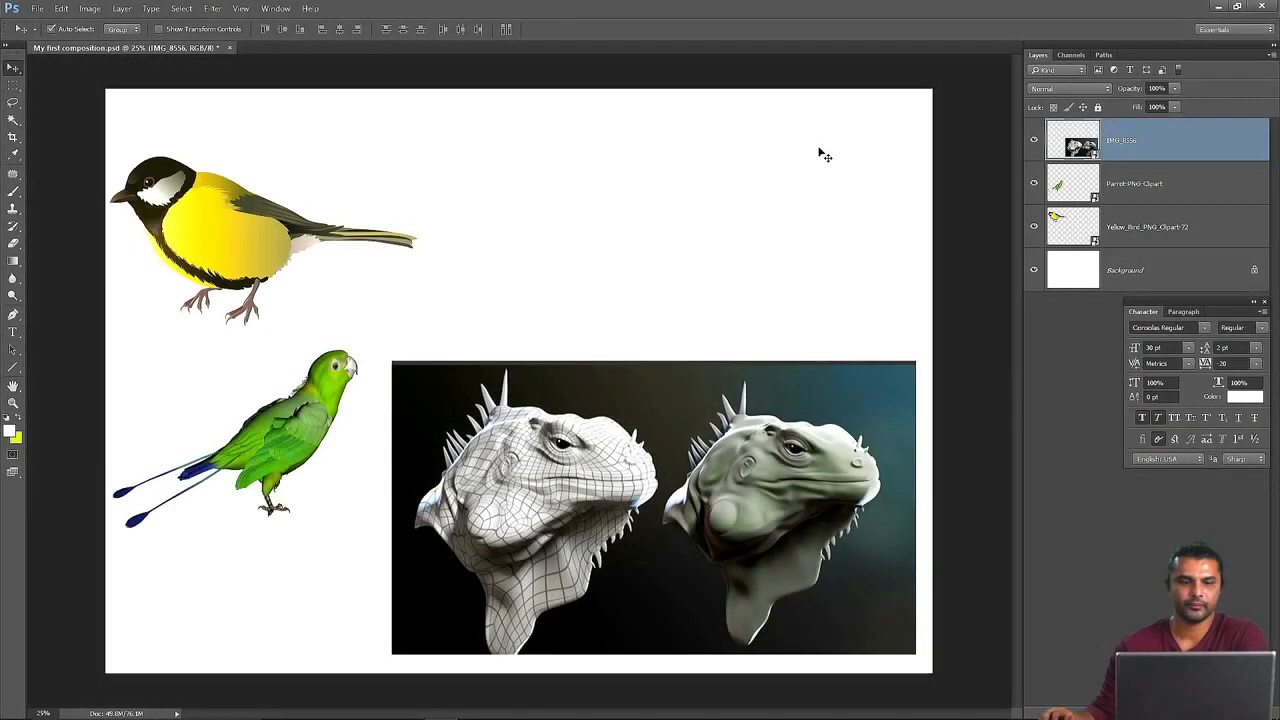
- Rearrange the composition in Photoshop with Auto-Select: lizard image at the canvas's lower right, yellow bird slightly higher, parrot in the upper right area
left_click_drag(662, 487, 655, 454)
left_click_drag(227, 233, 255, 190)
left_click_drag(246, 392, 248, 362)
left_click_drag(622, 453, 702, 497)
left_click_drag(292, 407, 680, 233)
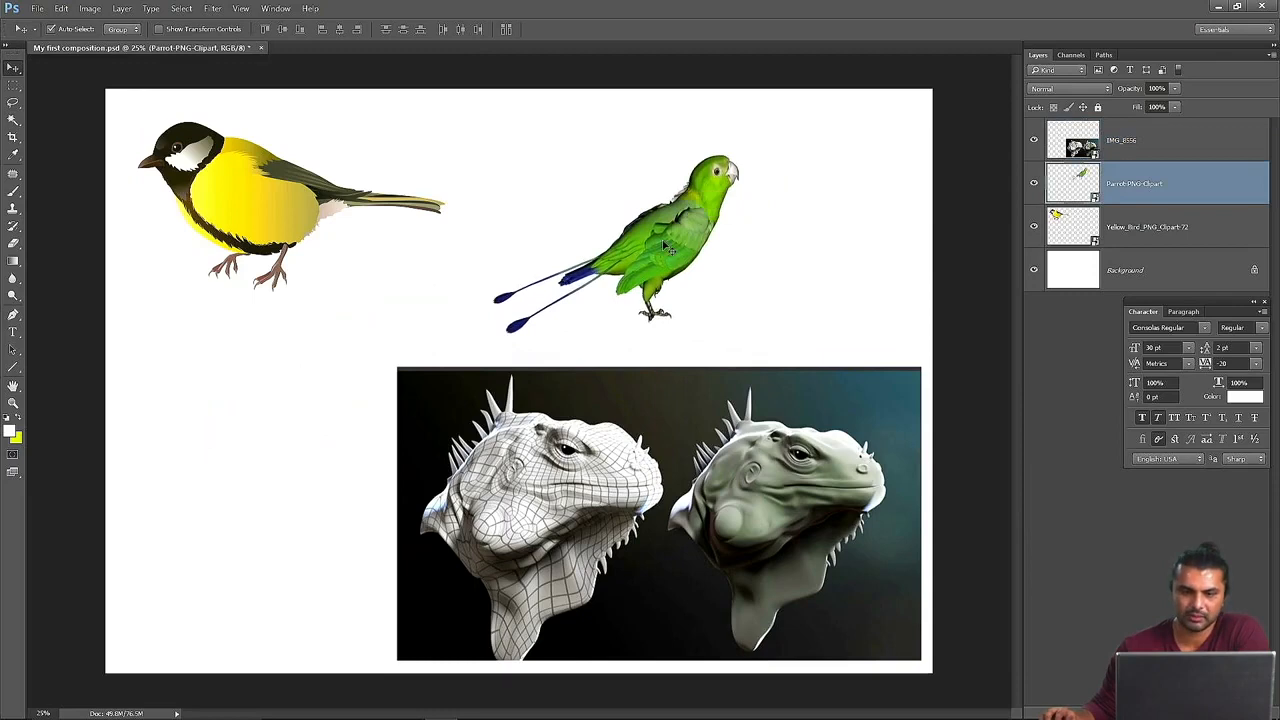
left_click_drag(667, 237, 636, 237)
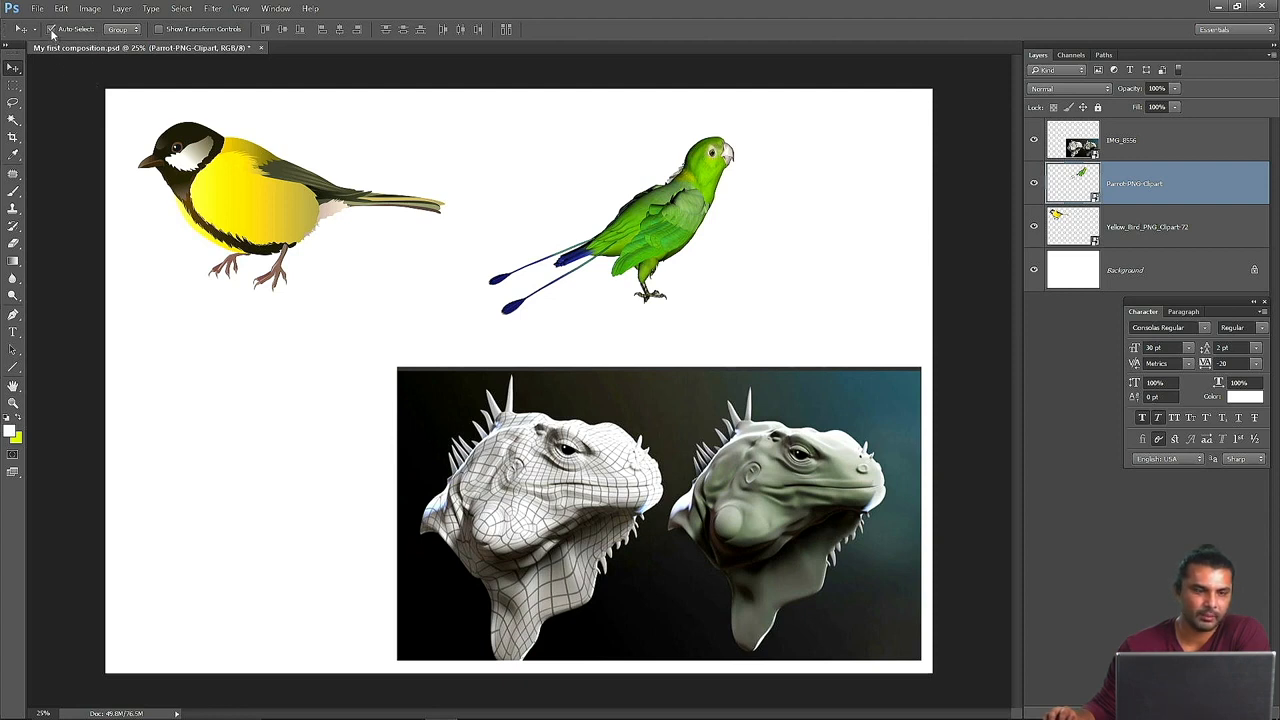
left_click_drag(658, 225, 643, 198)
- Select the lizard, yellow bird and parrot layers in turn directly on the canvas, ending on the lizard image
left_click(640, 484)
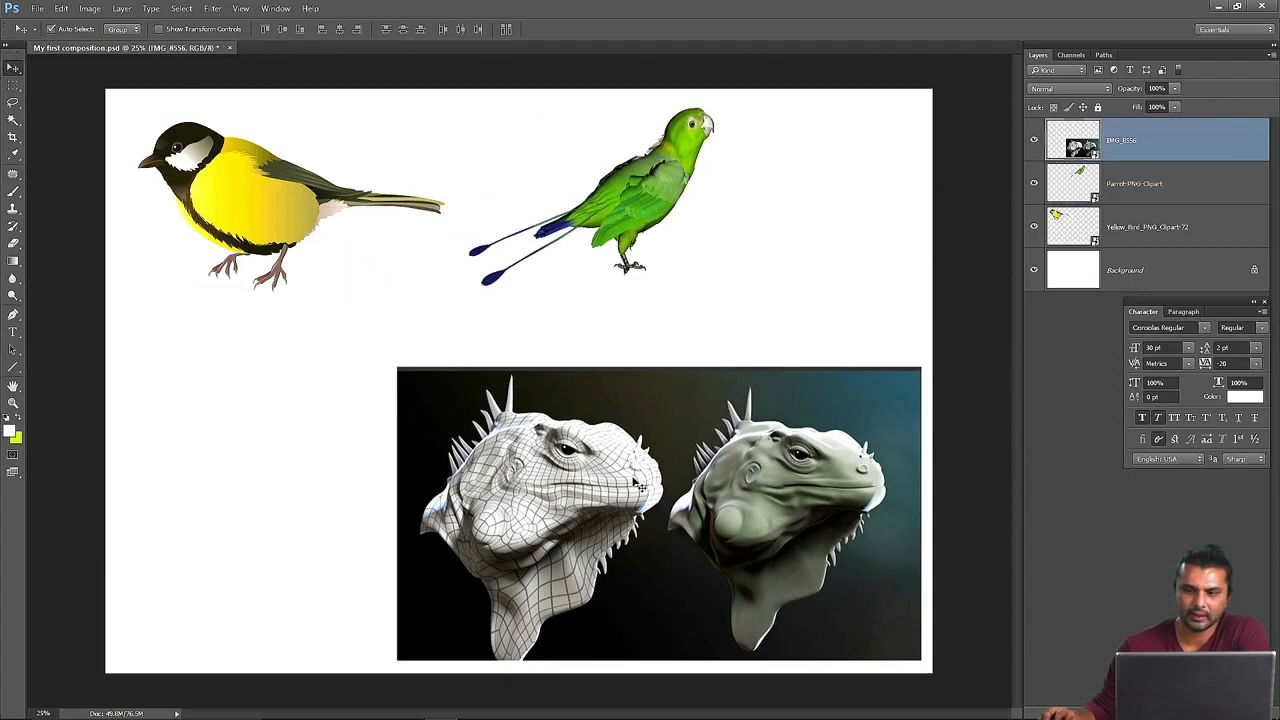
left_click(252, 192)
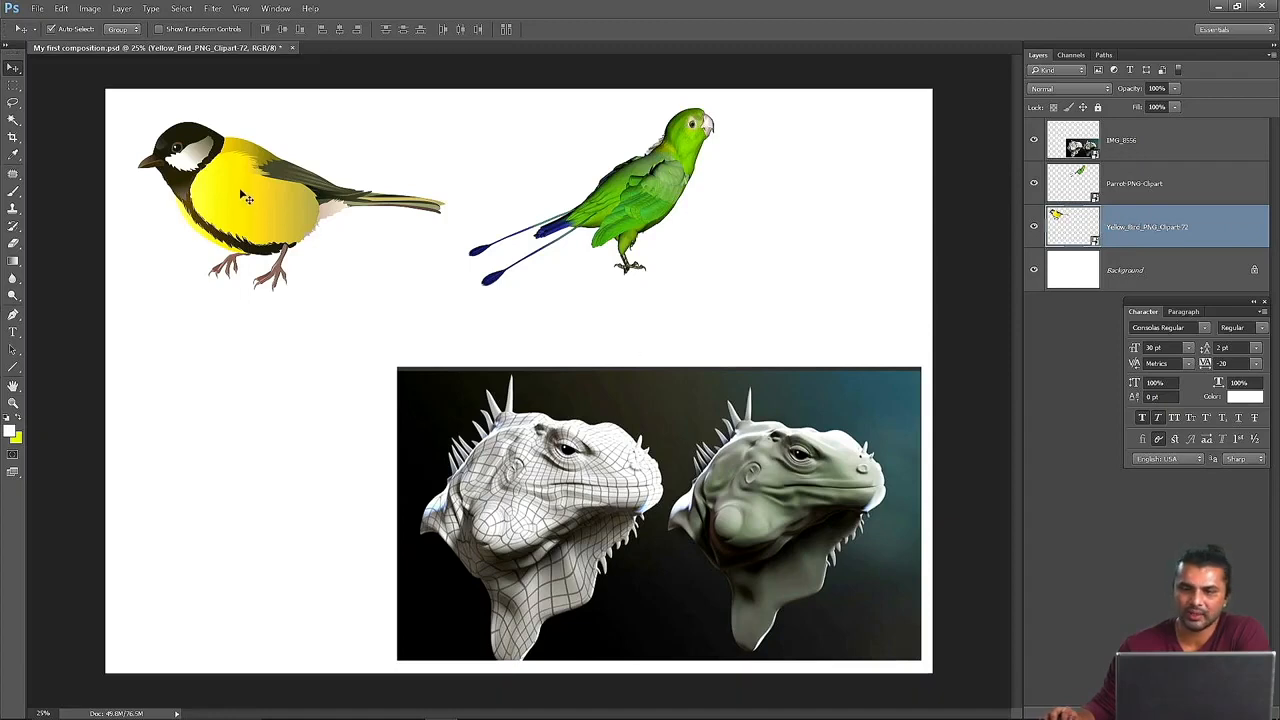
left_click(647, 200)
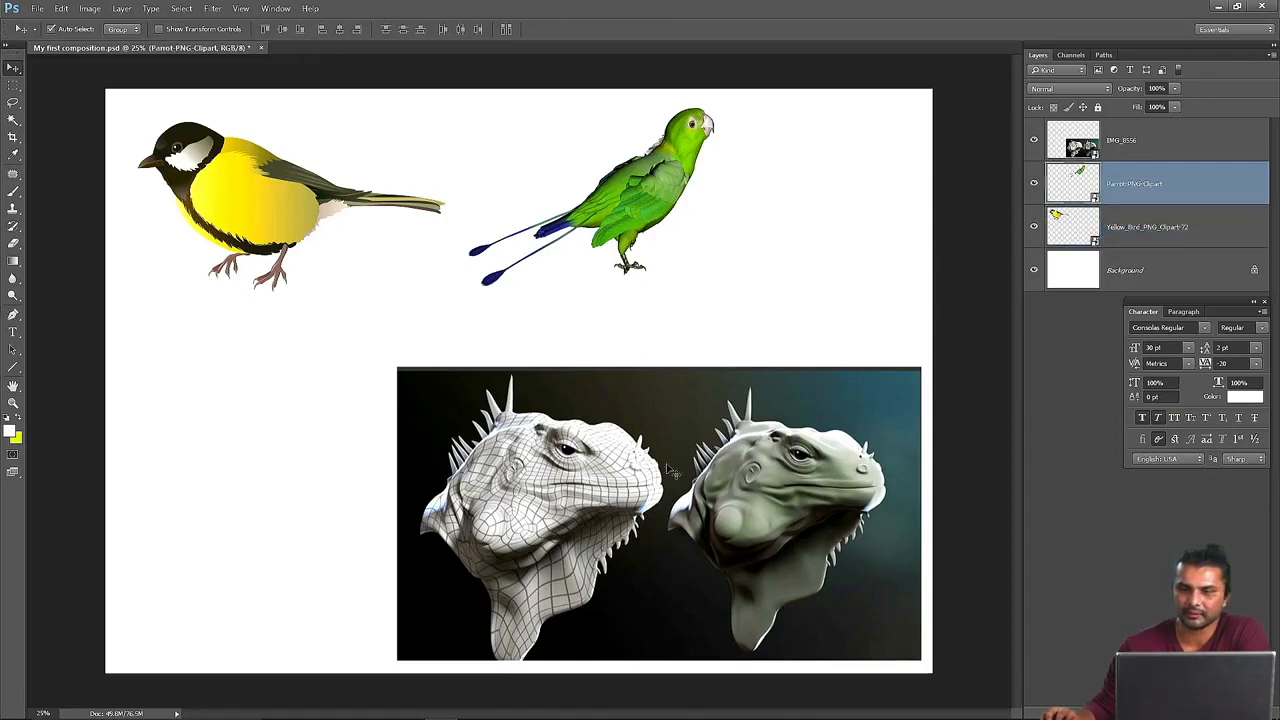
left_click(674, 478)
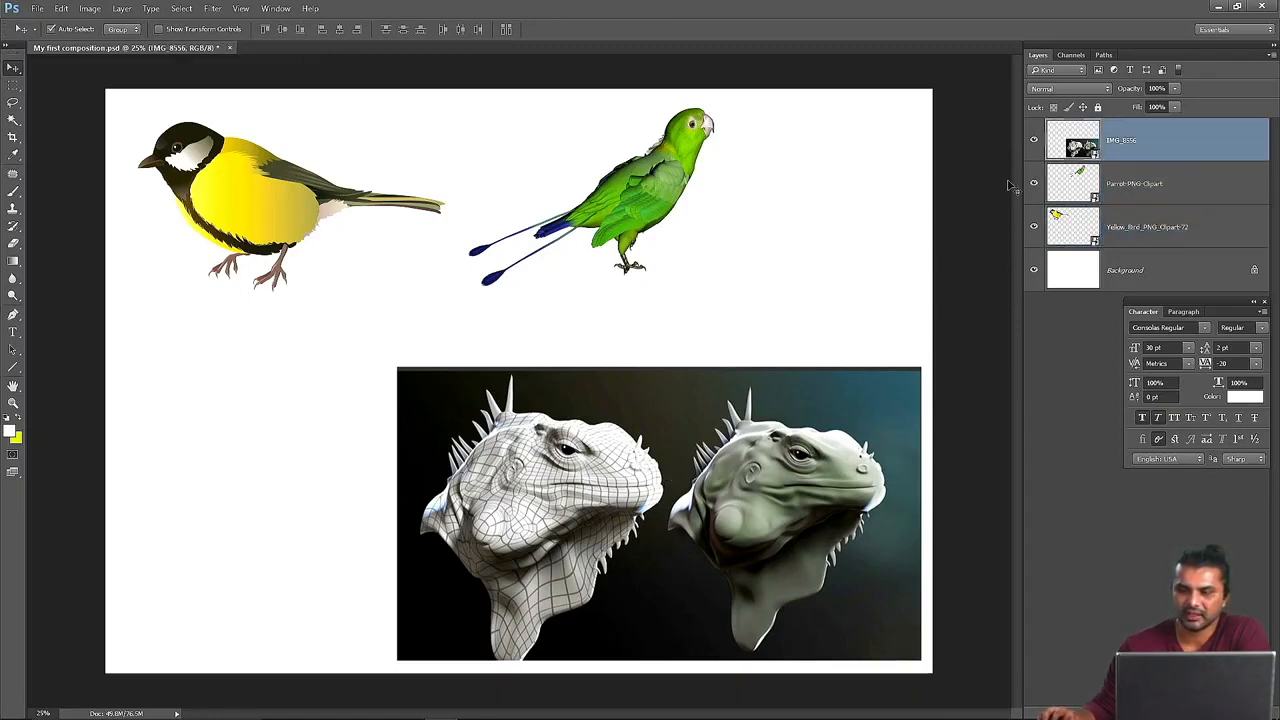
- Try medium, small and no thumbnails for the layers, and set them back to Large Thumbnails
right_click(1059, 136)
left_click(1035, 132)
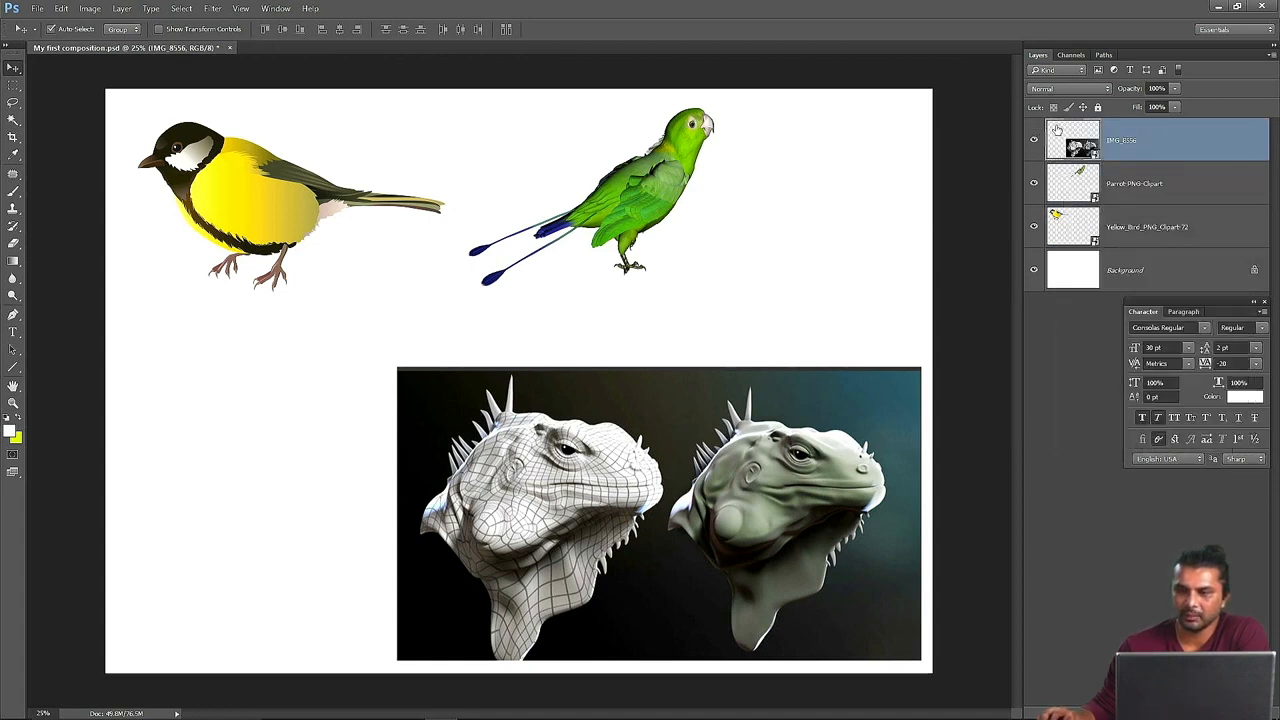
right_click(1057, 130)
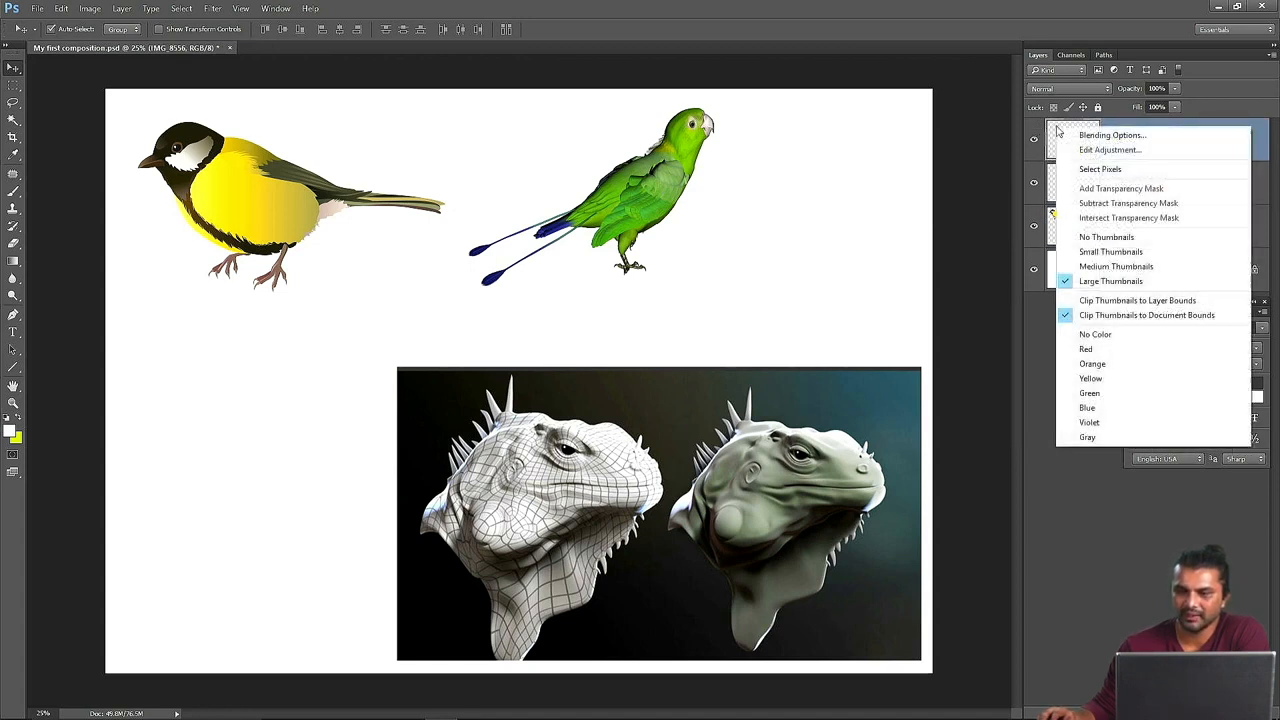
left_click(1110, 281)
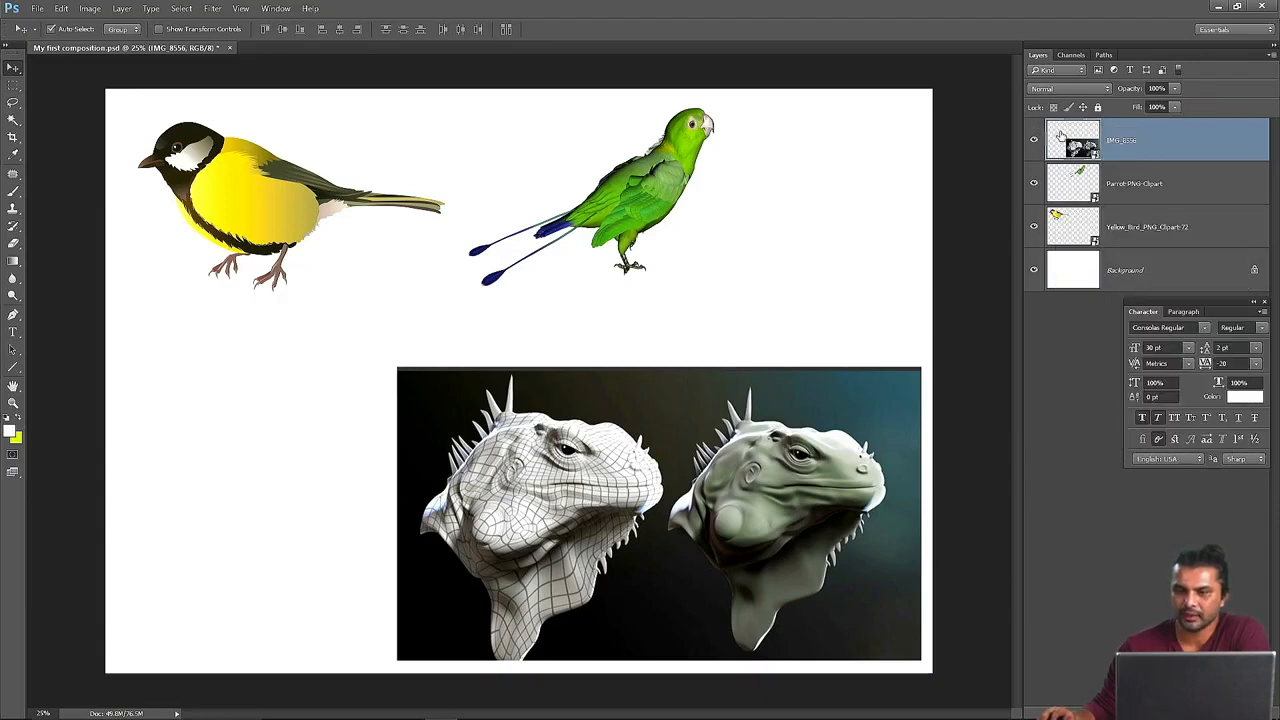
right_click(1060, 136)
left_click(1078, 258)
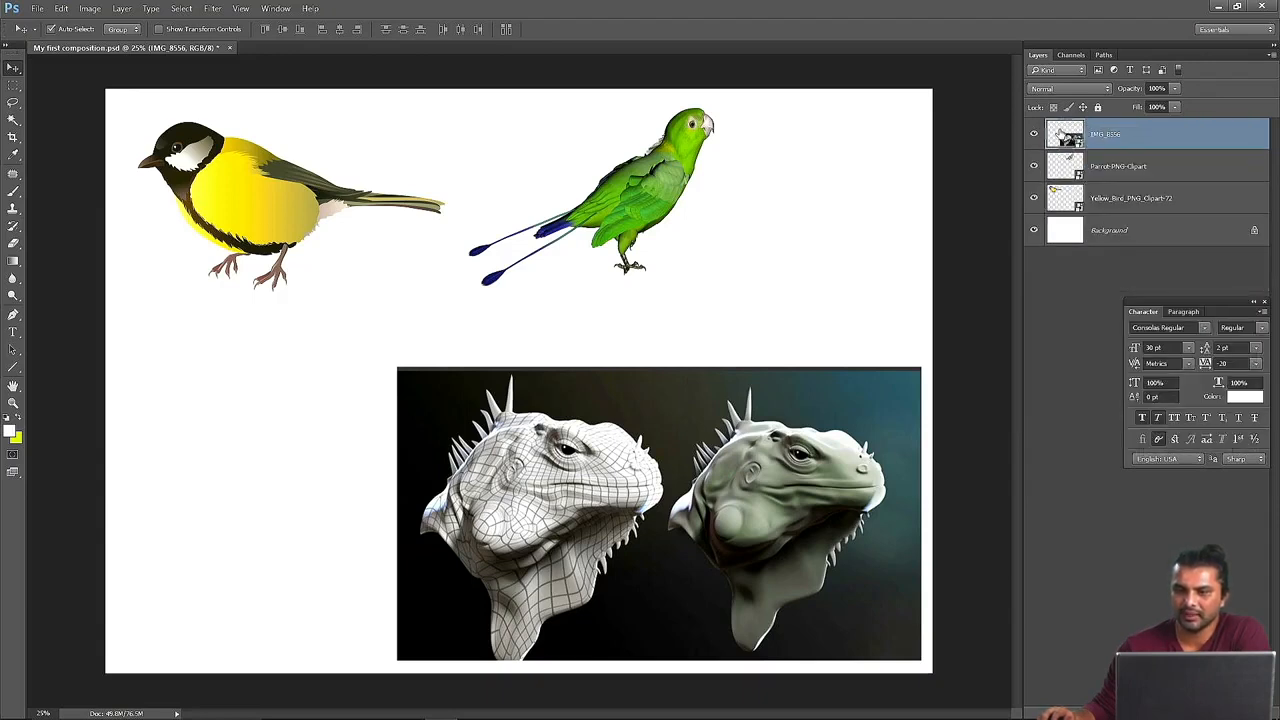
right_click(1060, 133)
left_click(1088, 256)
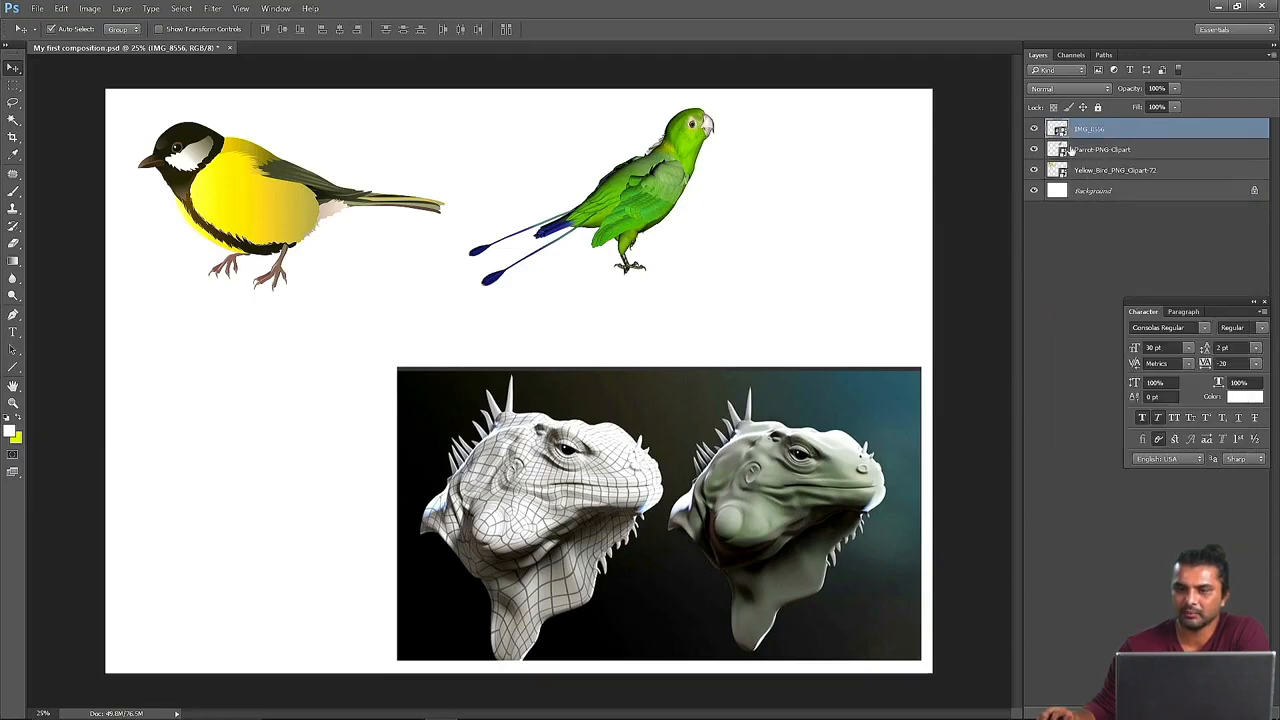
right_click(1060, 131)
left_click(1085, 237)
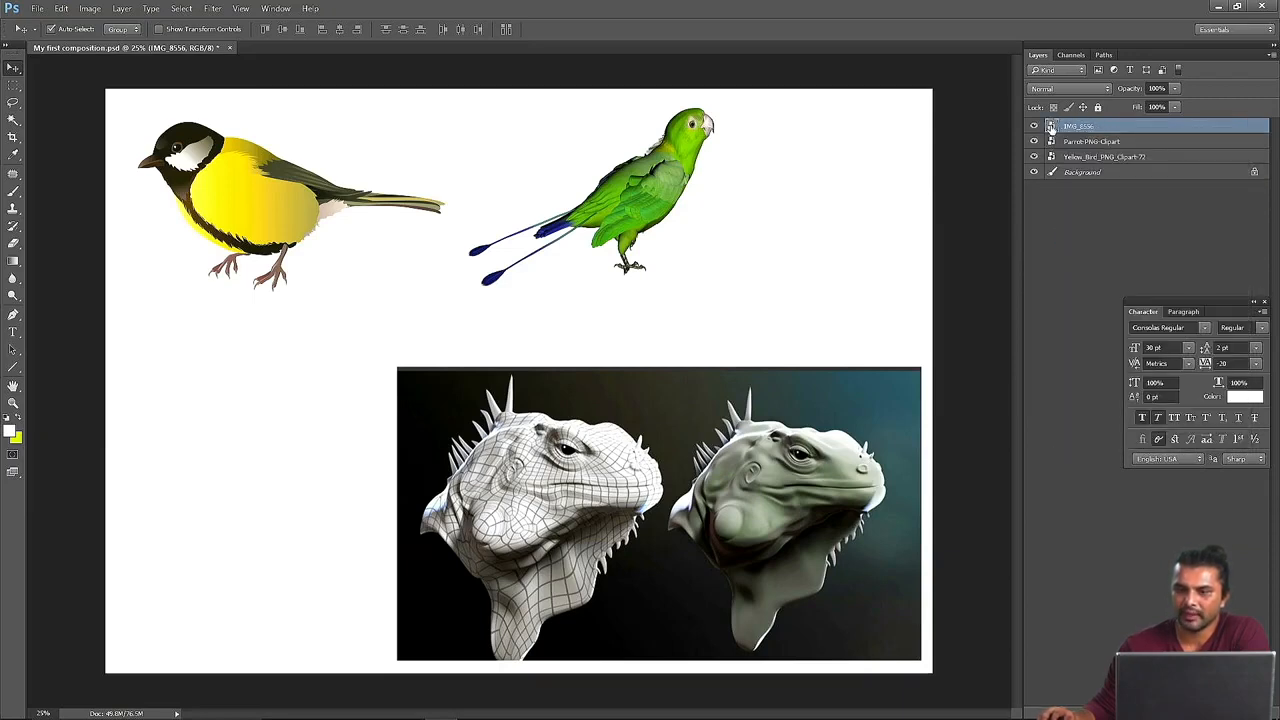
right_click(1051, 129)
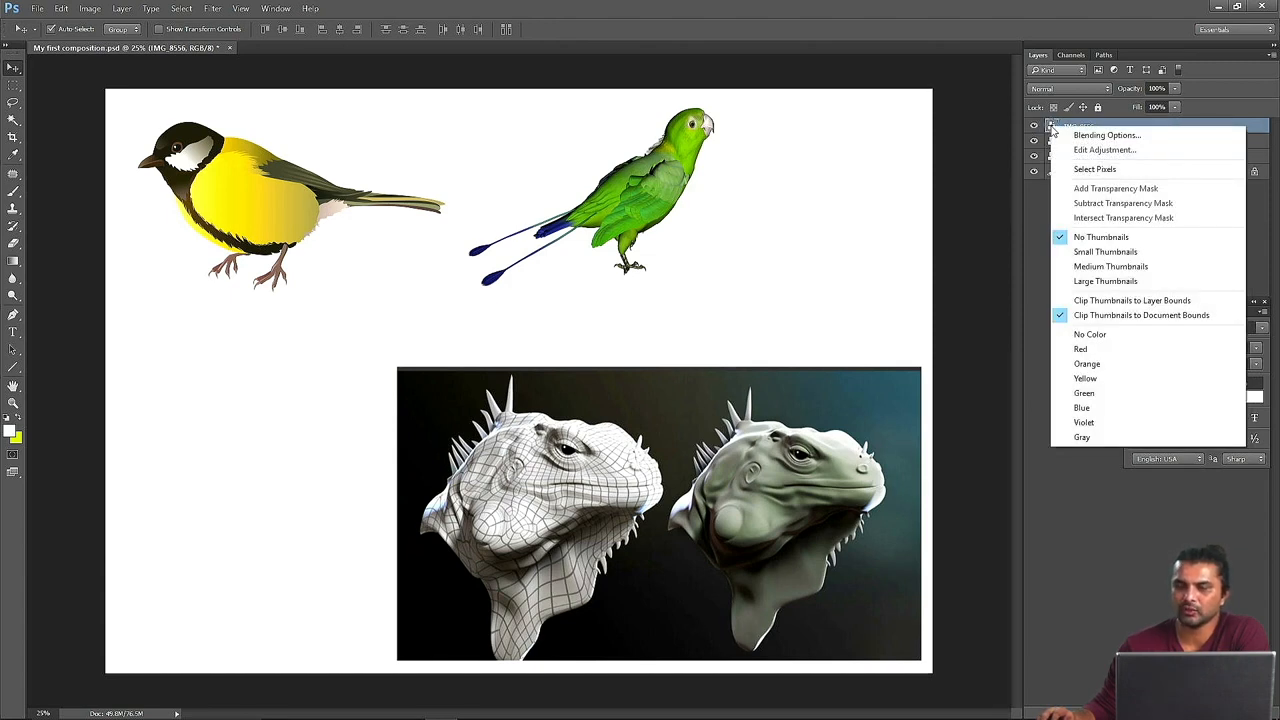
left_click(1091, 284)
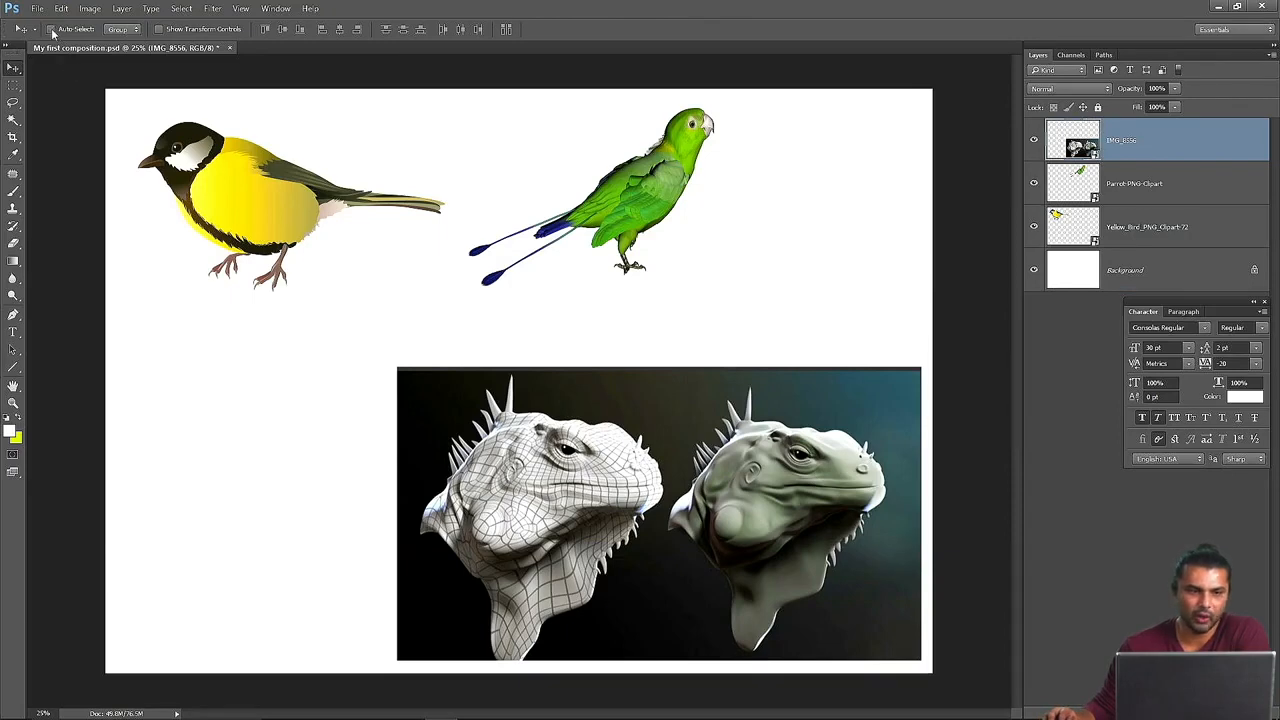
- With Auto-Select off, move the lizard layer slightly up and left on the canvas, starting some of the moves over the parrot
left_click_drag(734, 471, 621, 467)
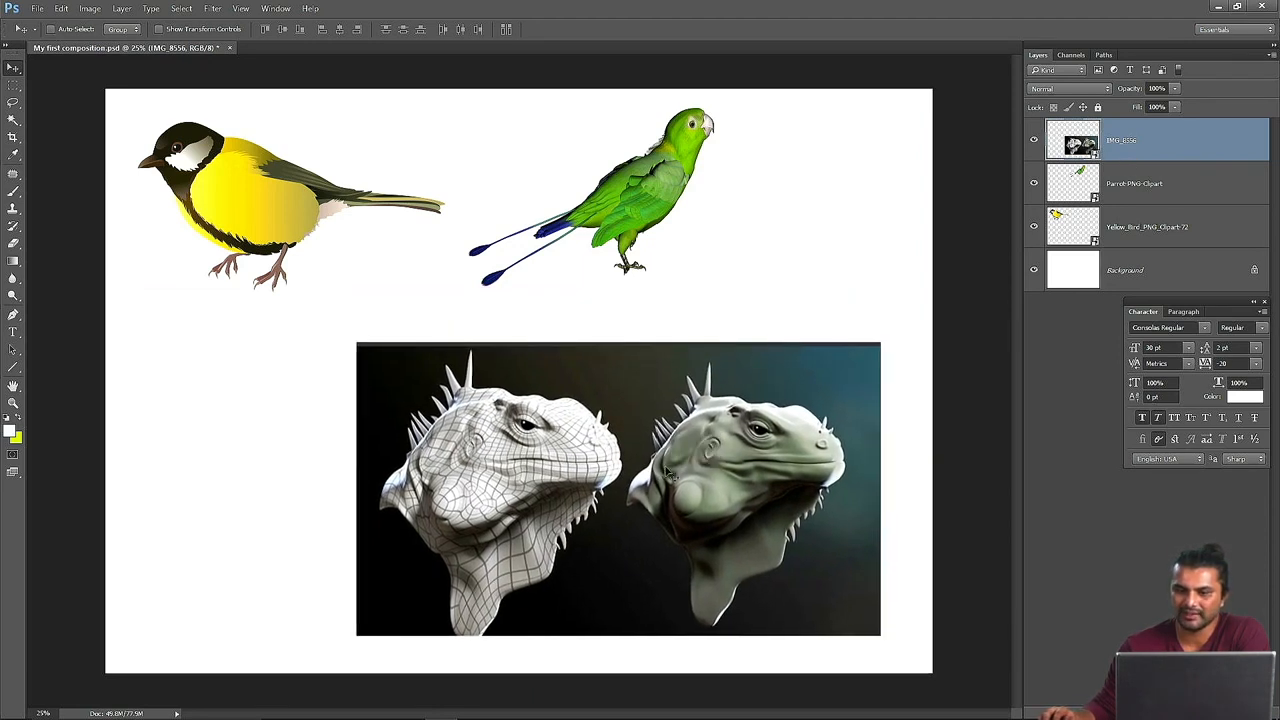
left_click_drag(704, 489, 727, 484)
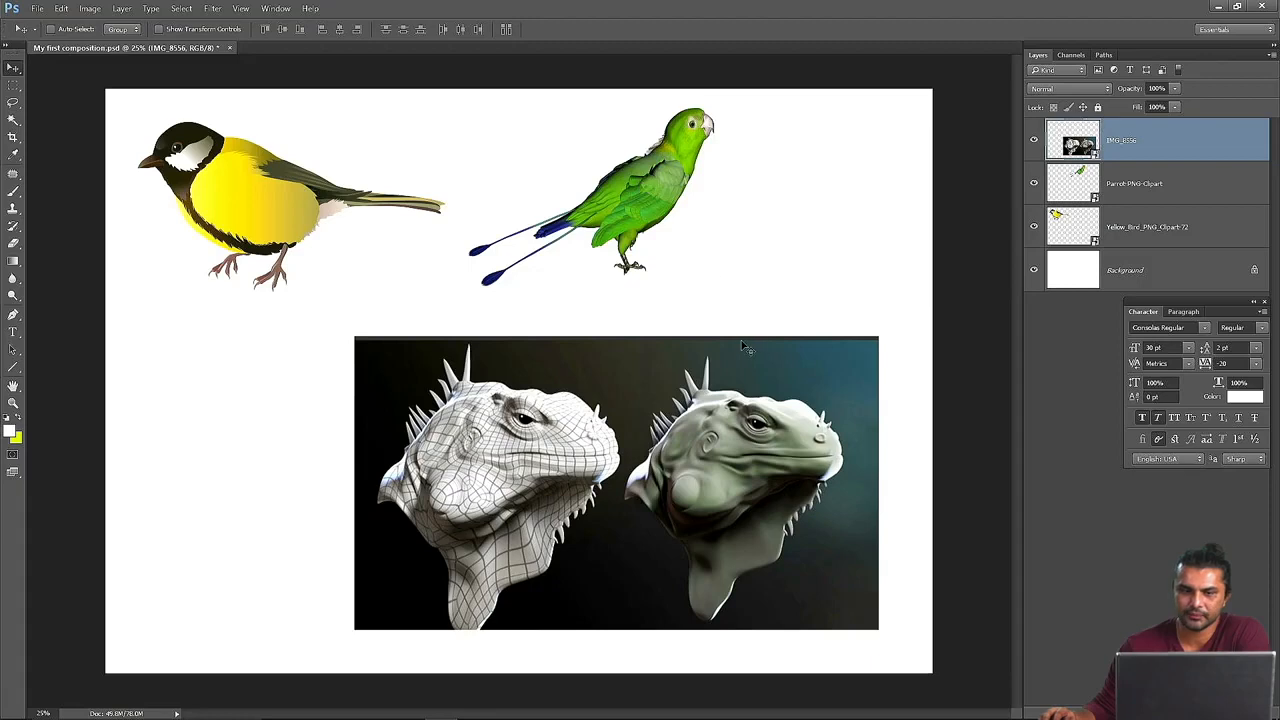
left_click_drag(650, 192, 602, 198)
left_click_drag(727, 543, 698, 205)
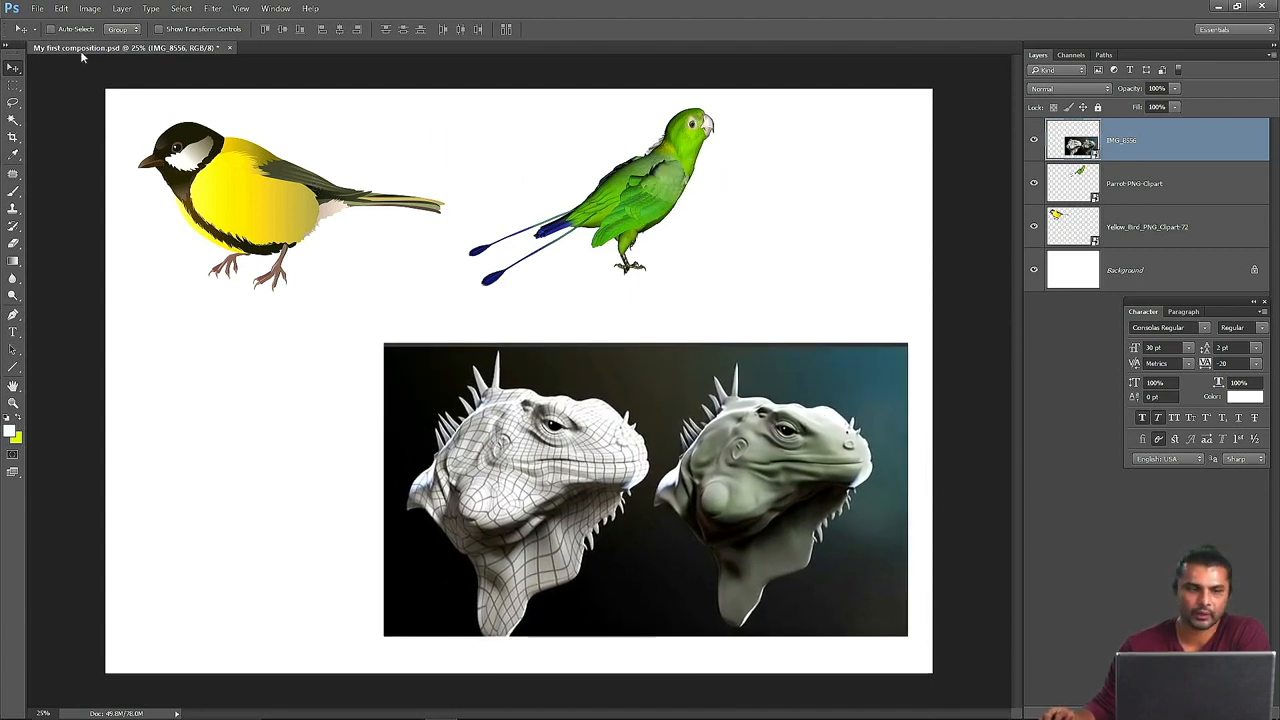
mouse_move(650, 187)
left_mouse_down()
mouse_move(649, 200)
mouse_move(638, 191)
left_mouse_up()
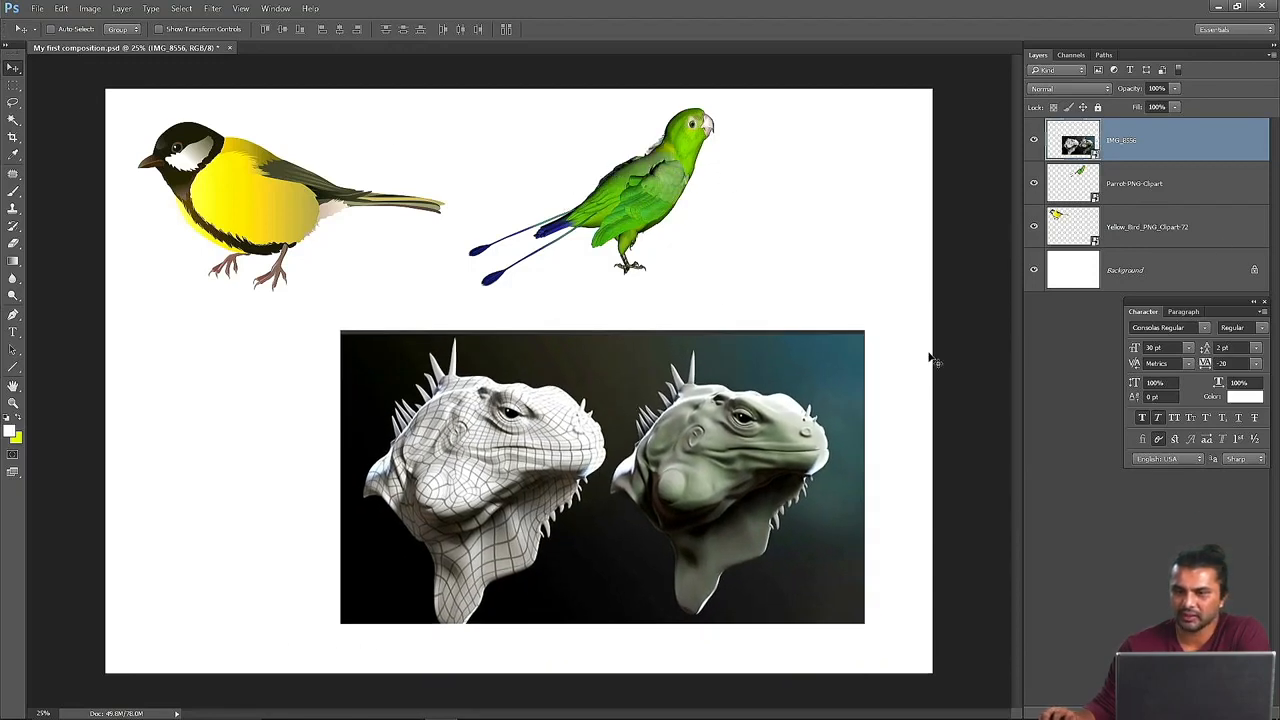
- With Auto-Select off, choose the parrot layer and move it right, and choose the yellow bird layer and shift it slightly right
left_click(1077, 180)
left_click_drag(754, 233, 884, 238)
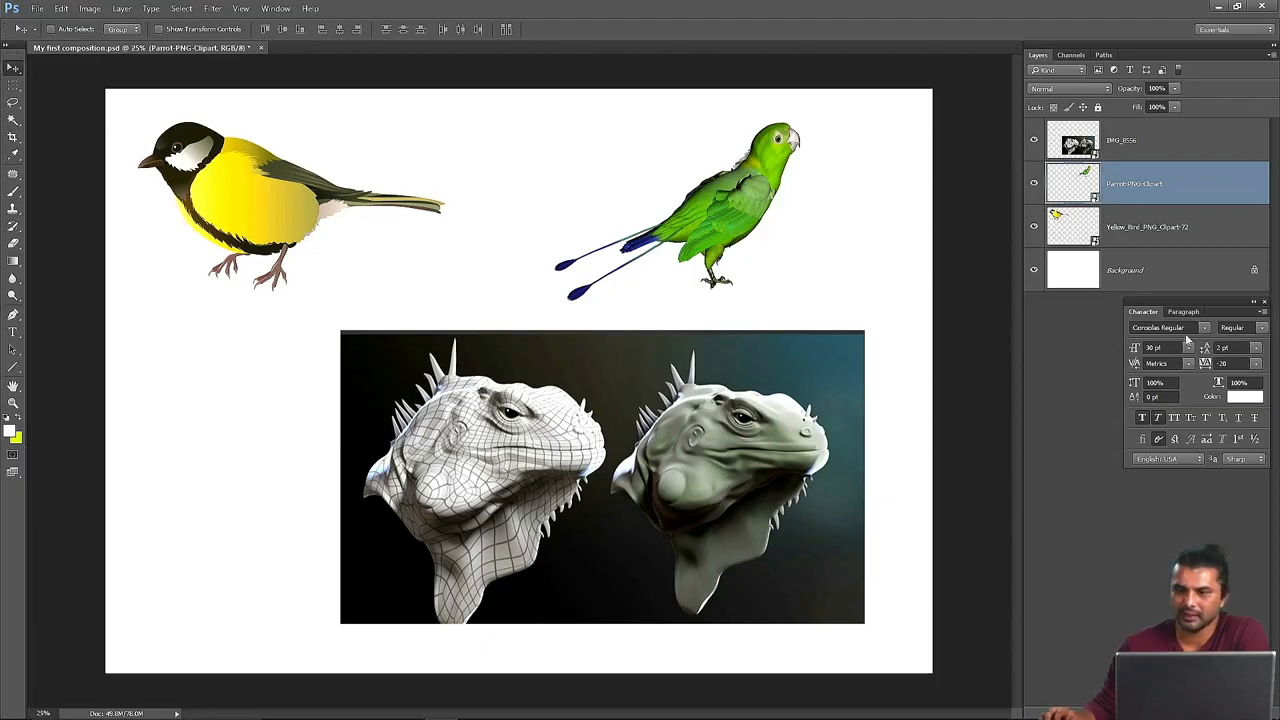
left_click(1088, 230)
left_click_drag(285, 216, 405, 242)
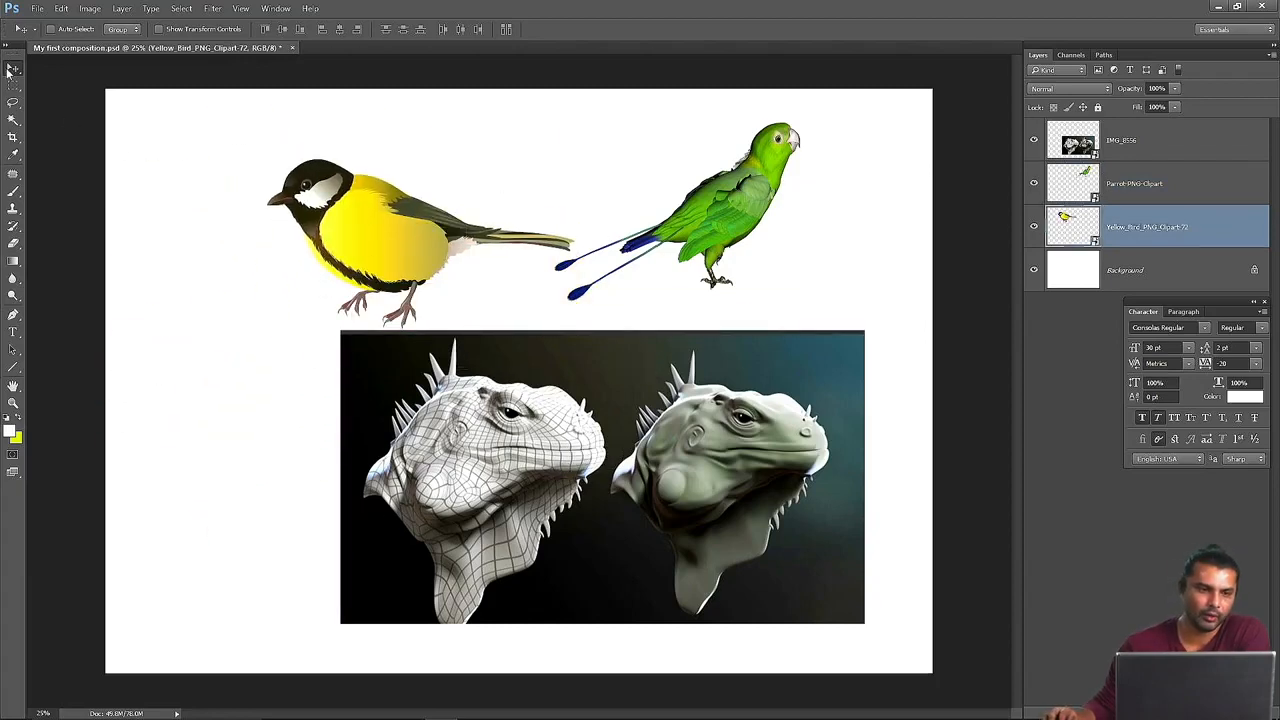
left_click_drag(386, 236, 310, 212)
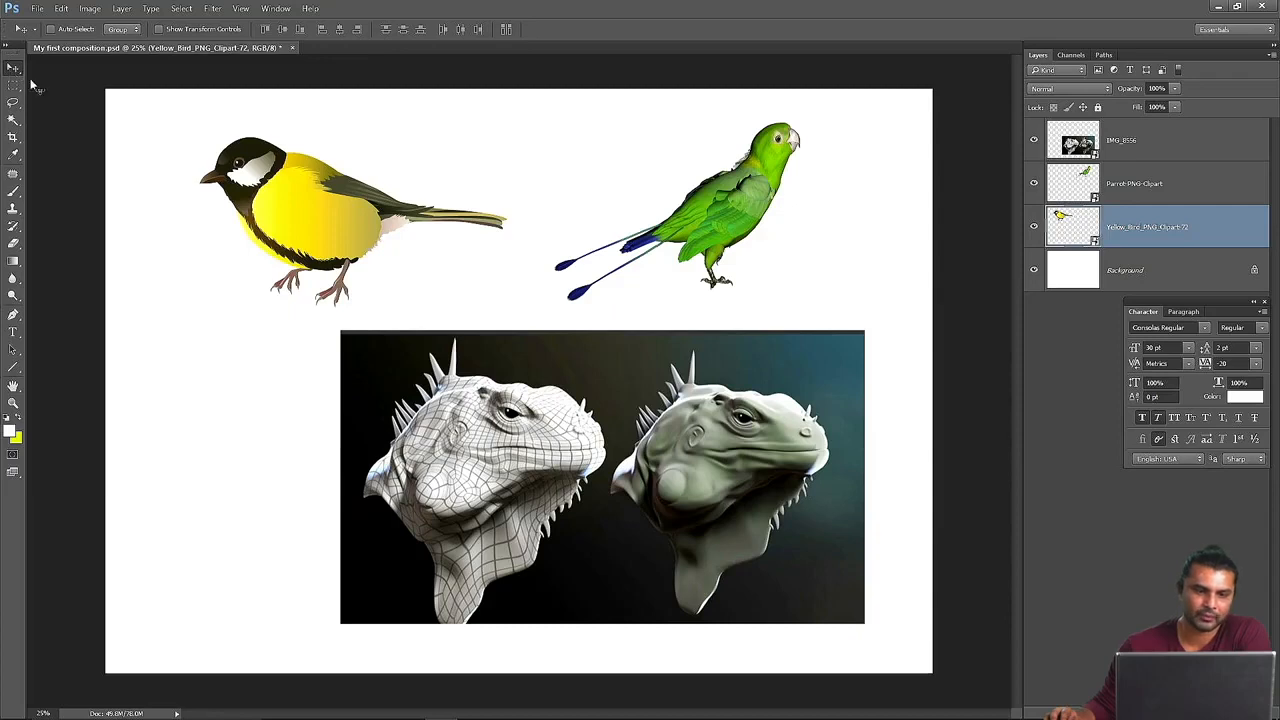
left_click_drag(326, 228, 262, 212)
left_click_drag(697, 245, 704, 453)
- Choose the parrot layer and move it to the canvas's upper right corner, and choose the lizard layer and move it near the canvas's centre
left_click(1144, 188)
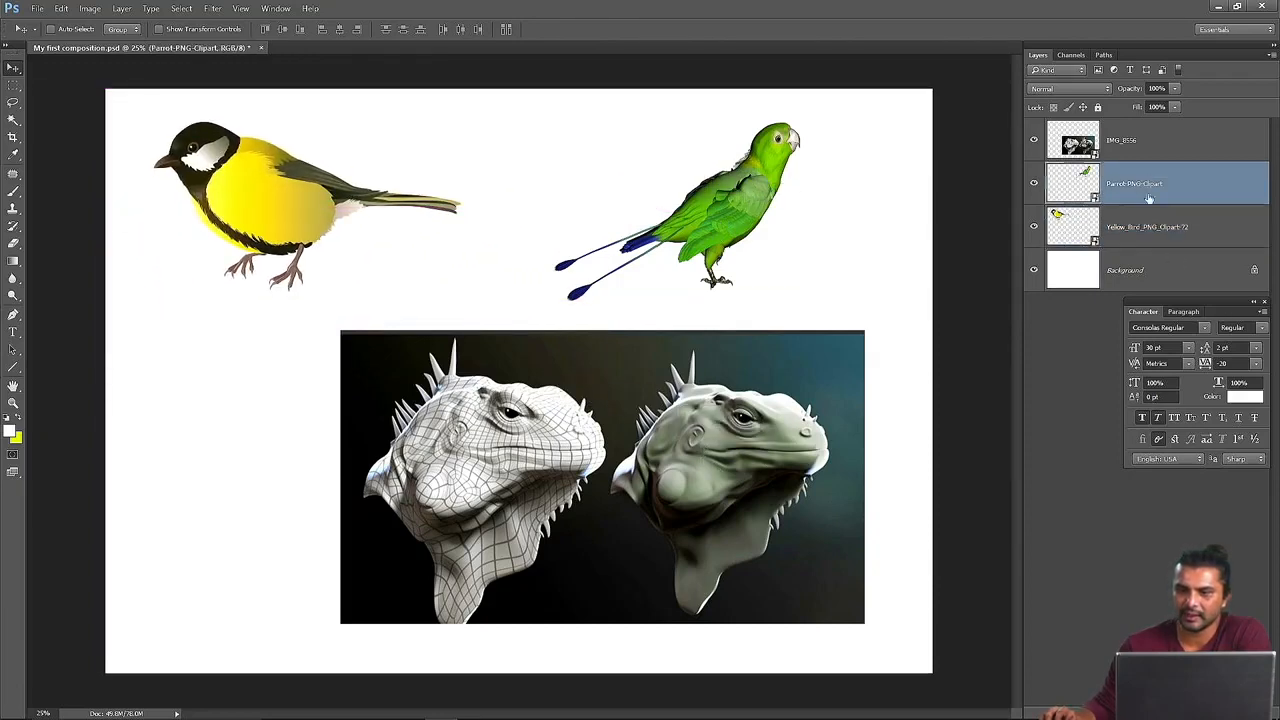
left_click_drag(733, 200, 848, 182)
left_click(1086, 145)
left_click_drag(705, 485, 673, 426)
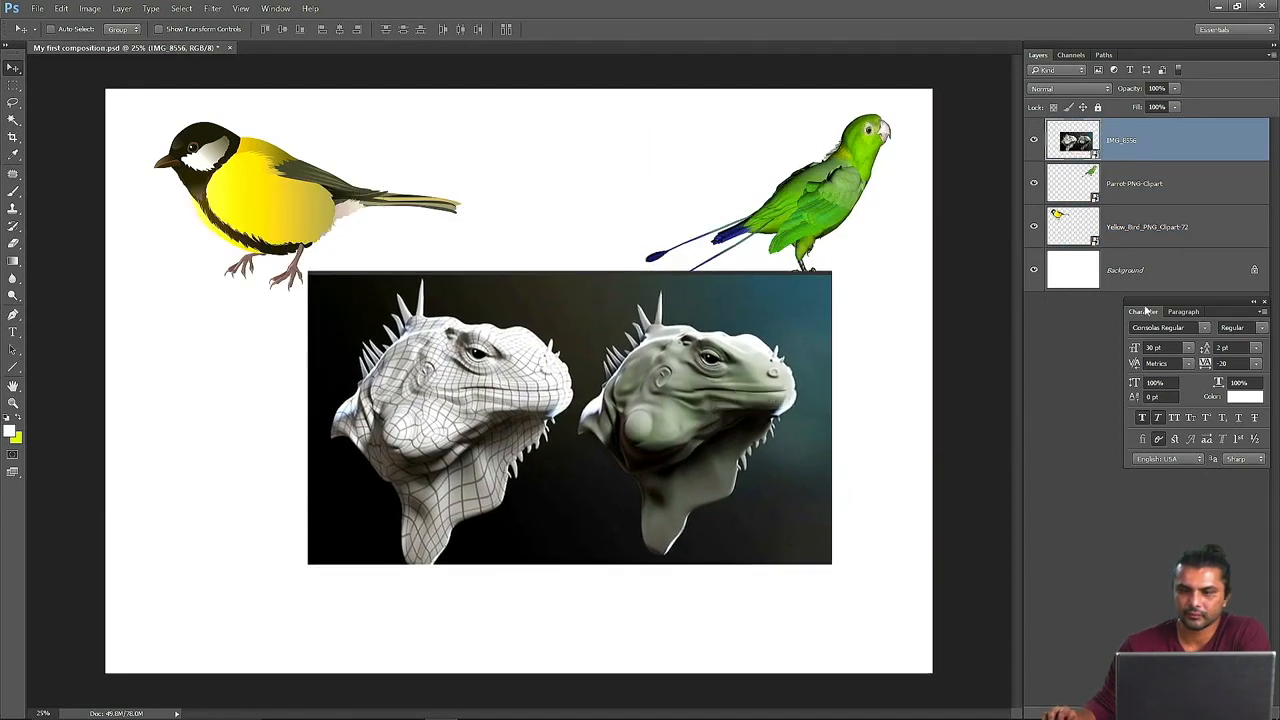
- Choose the yellow bird layer and reposition it near the canvas's left edge by dragging over the lizard image, and place the Character panel lower
left_click(1083, 232)
left_click_drag(255, 189, 260, 217)
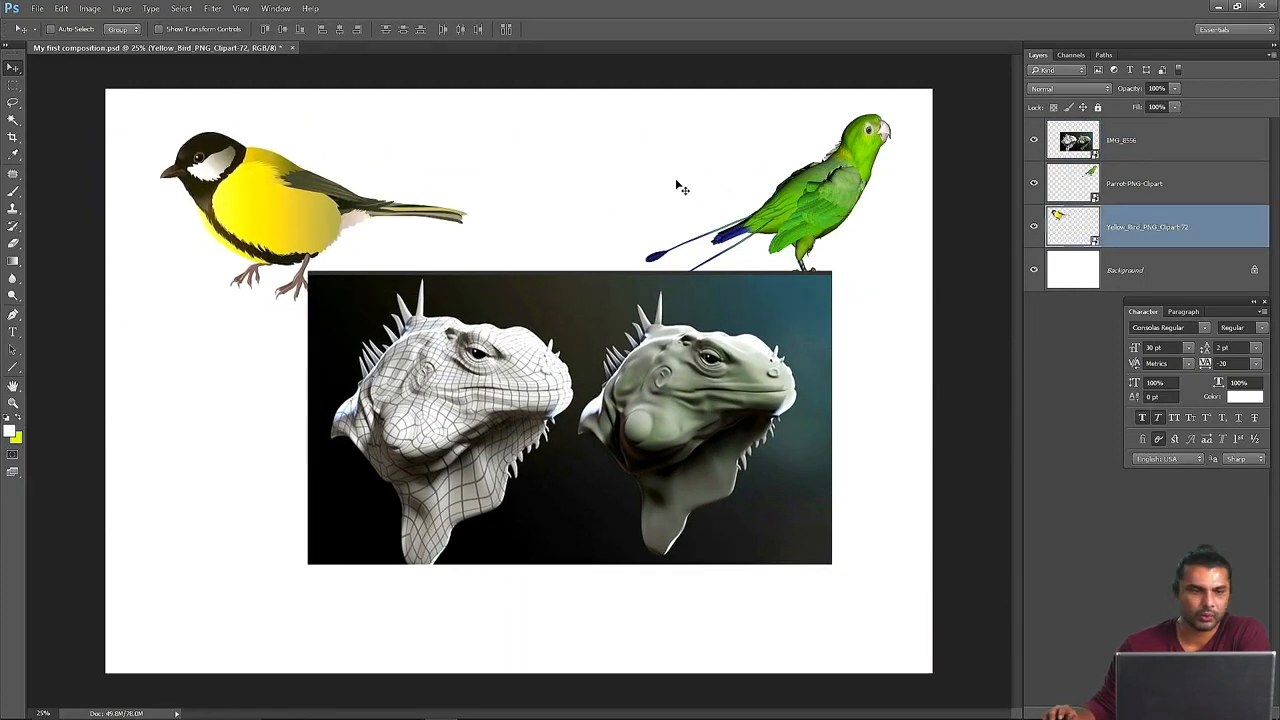
left_click_drag(631, 396, 628, 330)
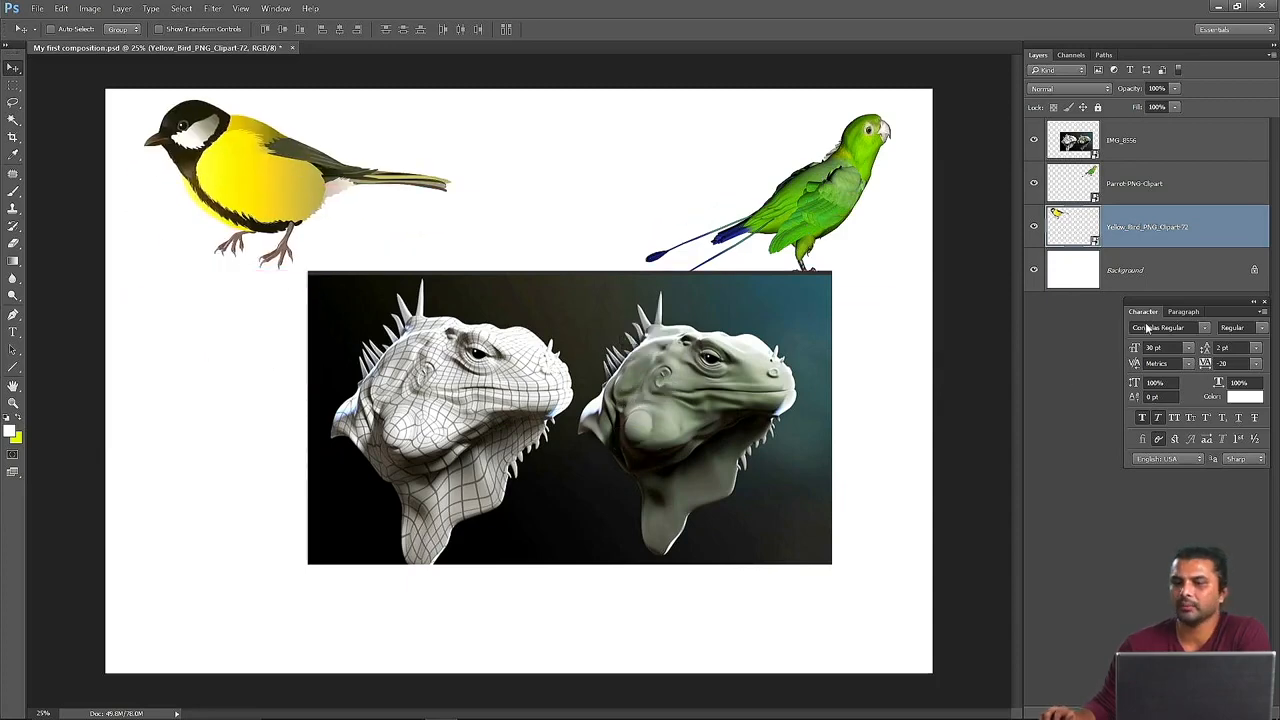
left_click_drag(1197, 308, 1191, 391)
left_click_drag(618, 372, 612, 432)
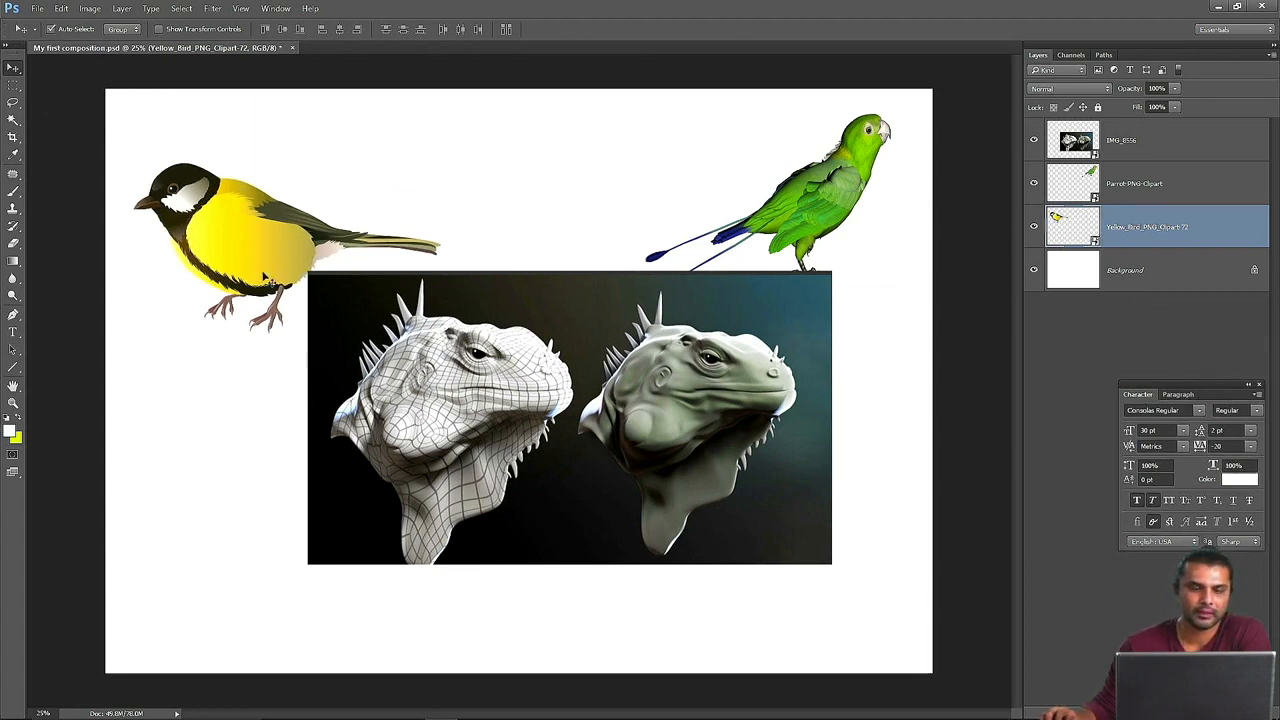
- With Auto-Select on, nudge the parrot directly on the canvas and move the lizard image to the canvas's lower middle
mouse_move(853, 180)
left_mouse_down()
mouse_move(636, 166)
mouse_move(856, 193)
mouse_move(855, 224)
mouse_move(835, 185)
mouse_move(862, 210)
mouse_move(853, 182)
left_mouse_up()
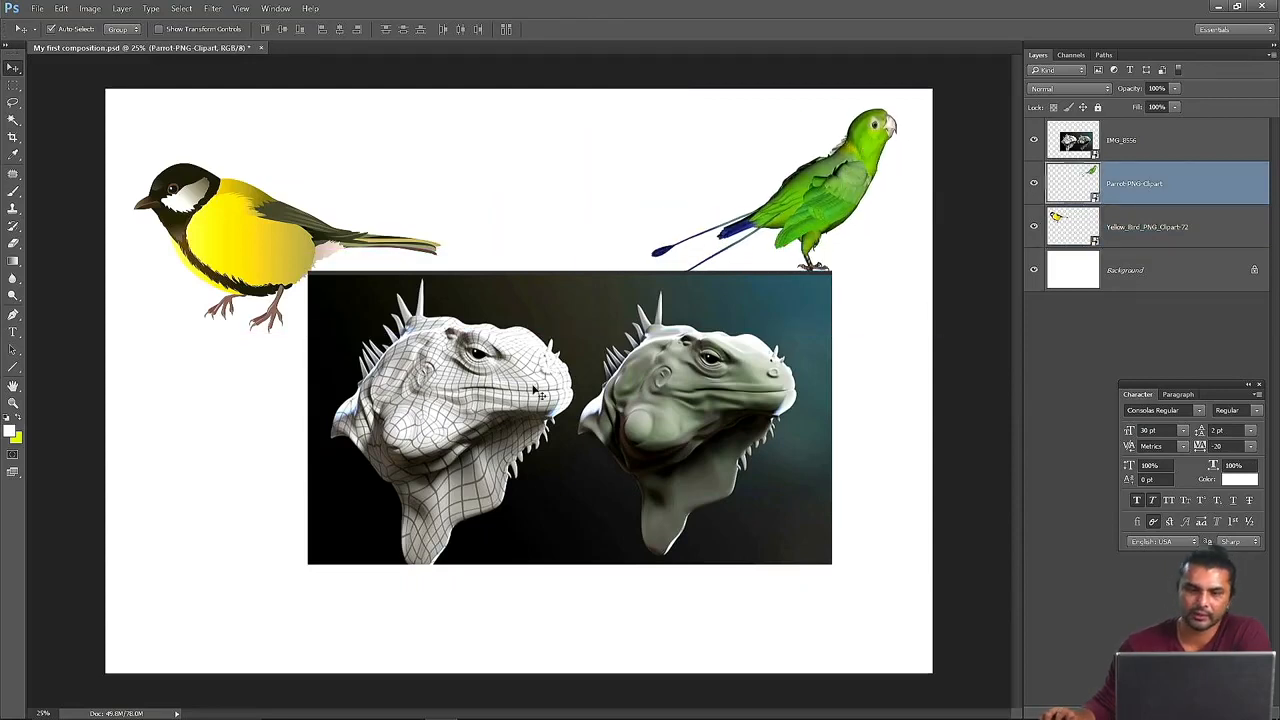
left_click_drag(560, 327, 503, 405)
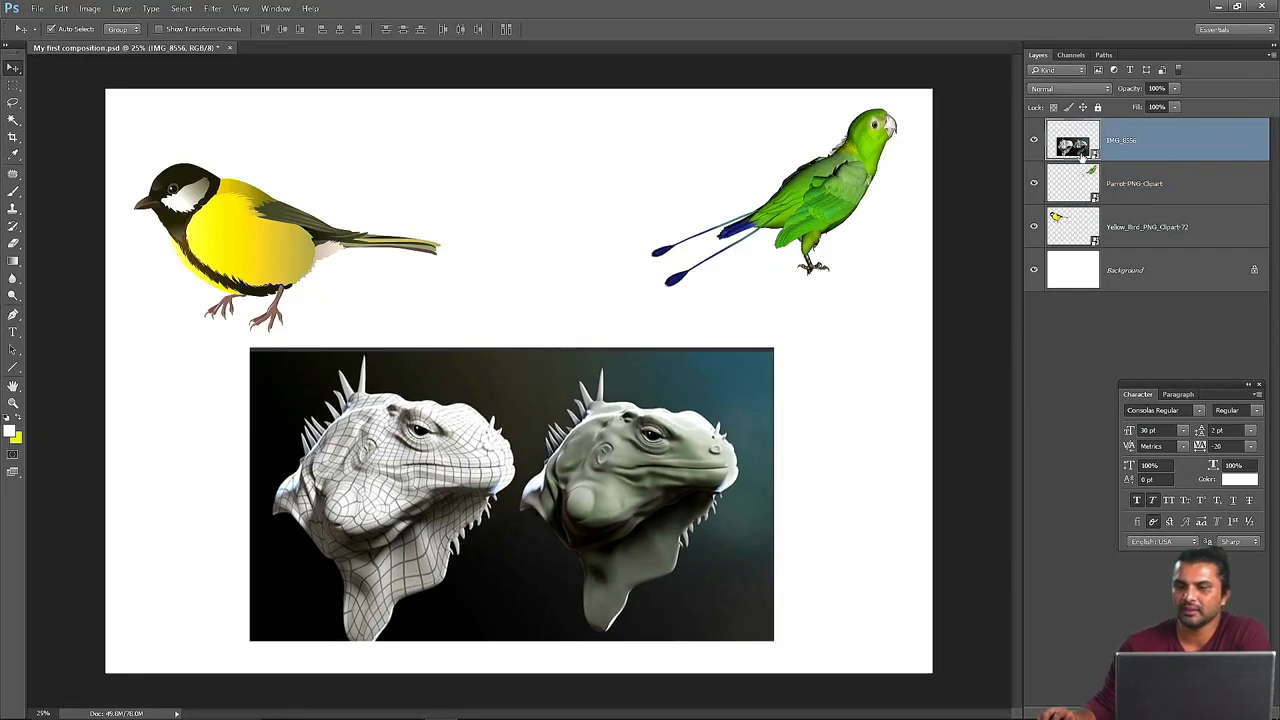
left_click_drag(603, 447, 669, 478)
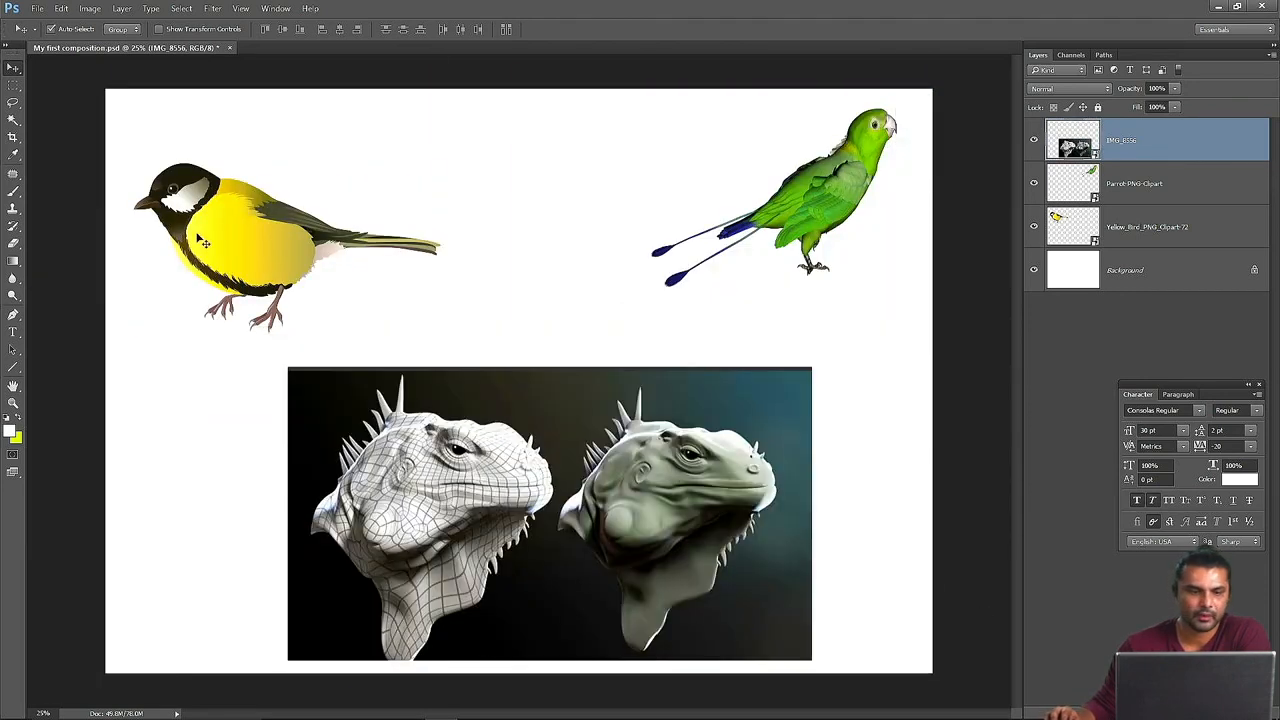
- Pick the images directly on the canvas with Auto-Select, moving the yellow bird up and right and the lizard image slightly up and left
left_click(224, 240)
left_click_drag(238, 228, 238, 177)
left_click(846, 179)
left_click_drag(645, 458, 637, 446)
left_click_drag(265, 187, 349, 188)
left_click(870, 172)
left_click_drag(600, 455, 598, 452)
left_click_drag(280, 190, 294, 190)
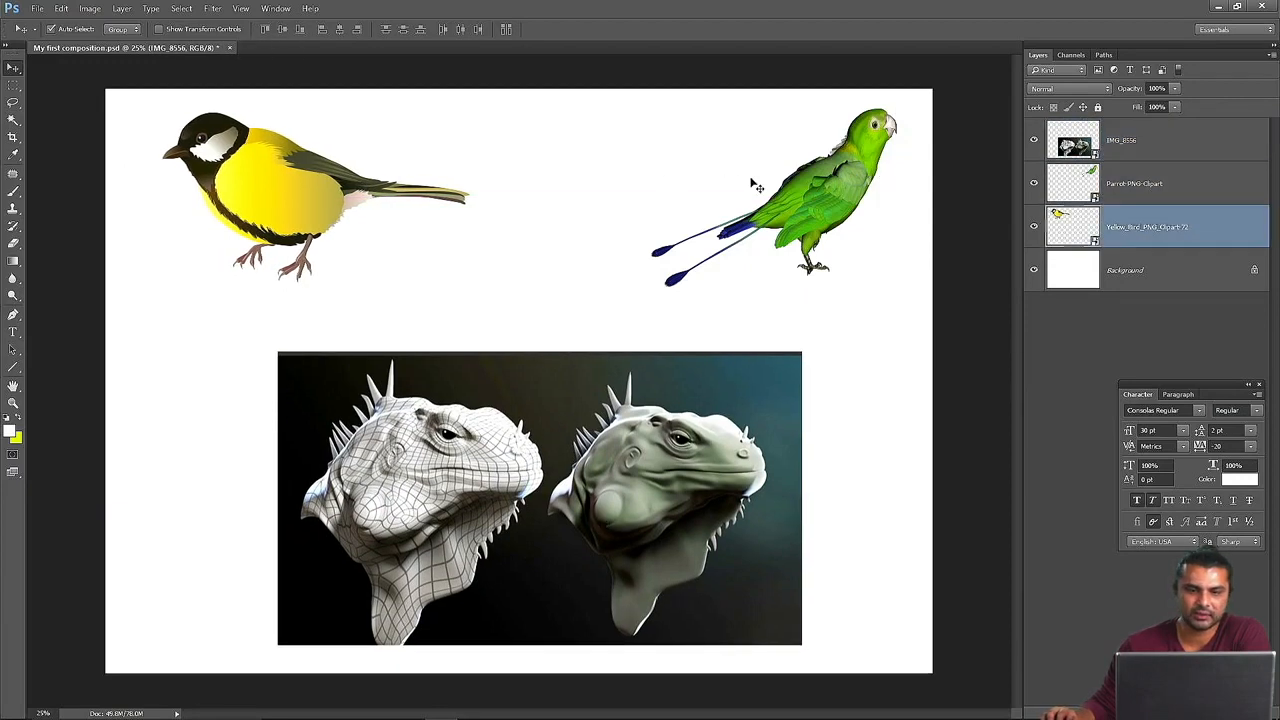
- Select the parrot, lizard image and yellow bird in turn directly on the canvas, finishing on the lizard image
left_click(830, 185)
left_click_drag(602, 450, 598, 449)
left_click(297, 201)
left_click(842, 190)
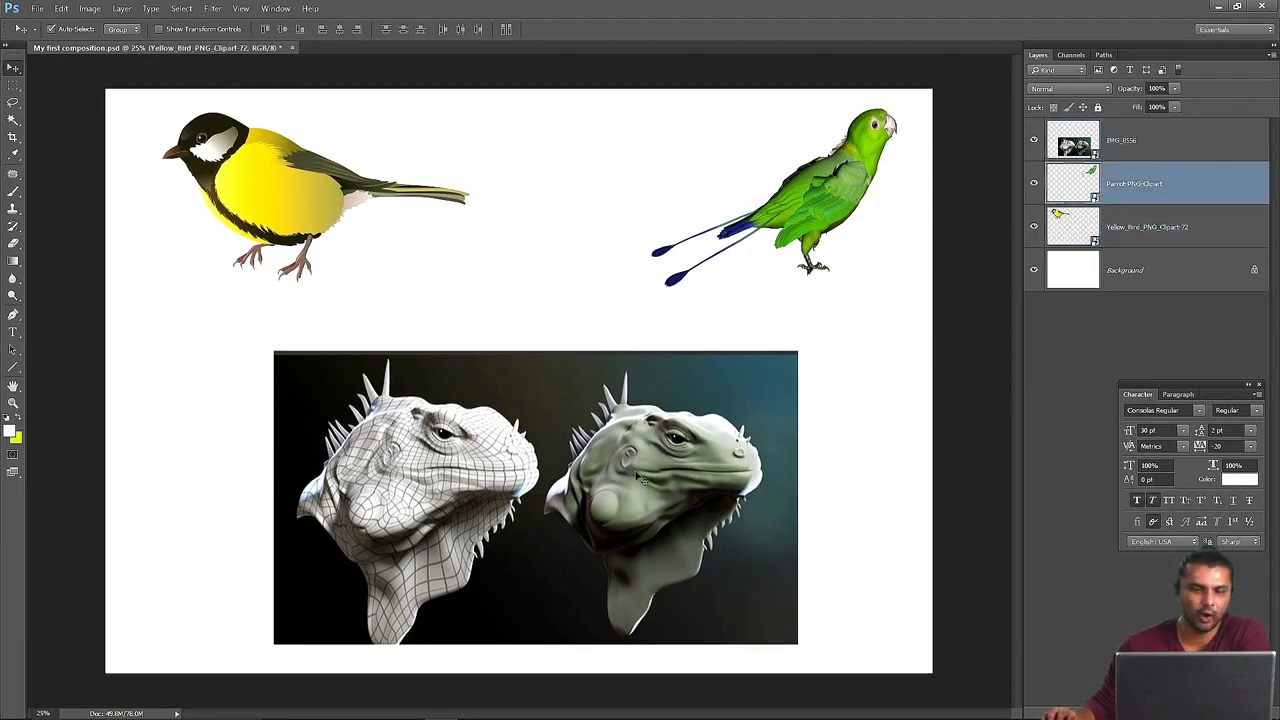
left_click(535, 410)
- With Auto-Select off, move the selected lizard layer slightly higher on the canvas, starting moves over blank canvas and the parrot
left_click_drag(857, 287, 853, 237)
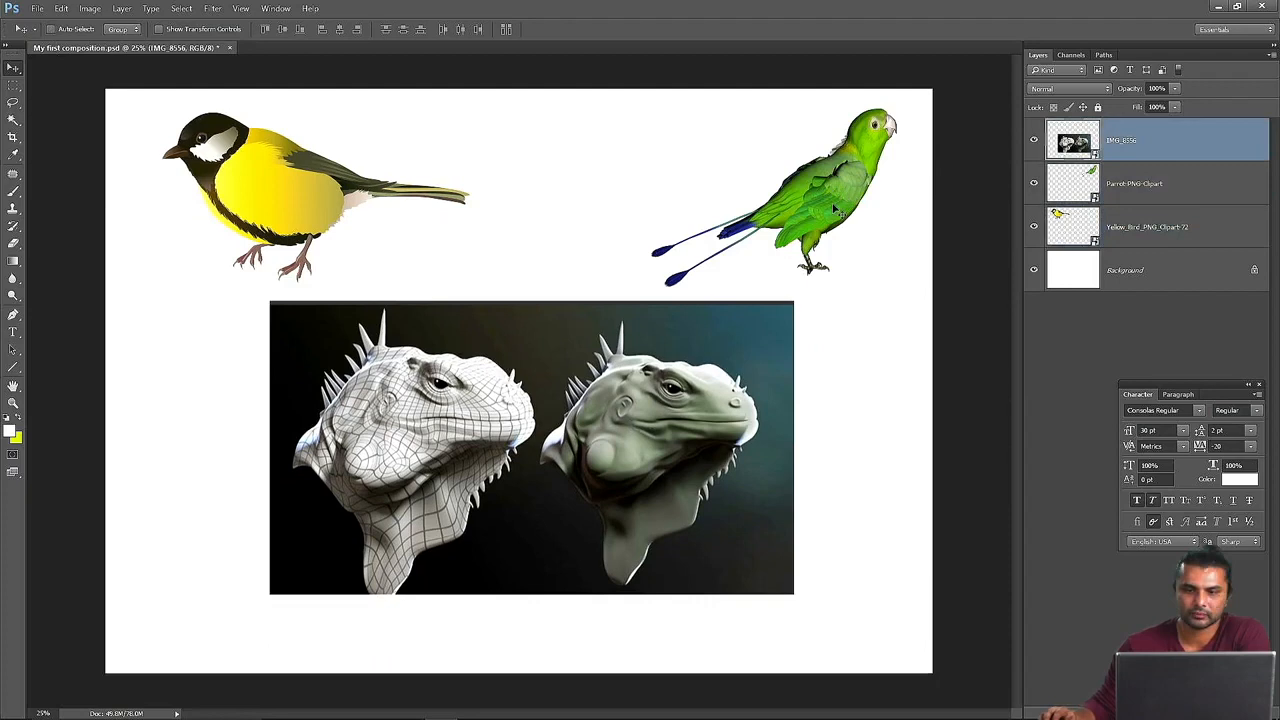
left_click_drag(642, 454, 642, 470)
mouse_move(851, 160)
left_mouse_down()
mouse_move(822, 187)
mouse_move(866, 147)
left_mouse_up()
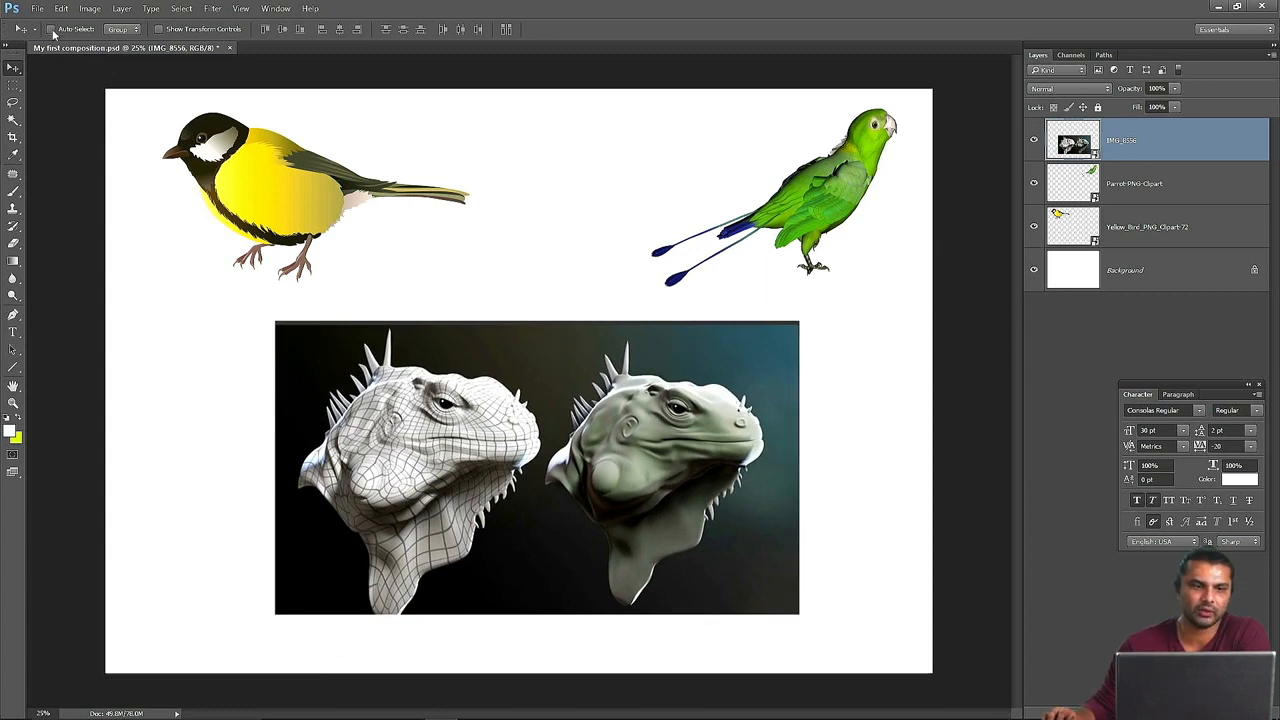
- With Auto-Select on, reposition the parrot, yellow bird and lizard image, ending with the lizard at the canvas's lower left
left_click_drag(666, 448, 634, 456)
left_click(838, 212)
mouse_move(274, 188)
left_mouse_down()
mouse_move(284, 198)
mouse_move(259, 206)
left_mouse_up()
left_click_drag(896, 150, 922, 155)
left_click_drag(578, 430, 674, 454)
left_click_drag(858, 212, 750, 219)
mouse_move(783, 428)
left_mouse_down()
mouse_move(670, 430)
mouse_move(778, 425)
left_mouse_up()
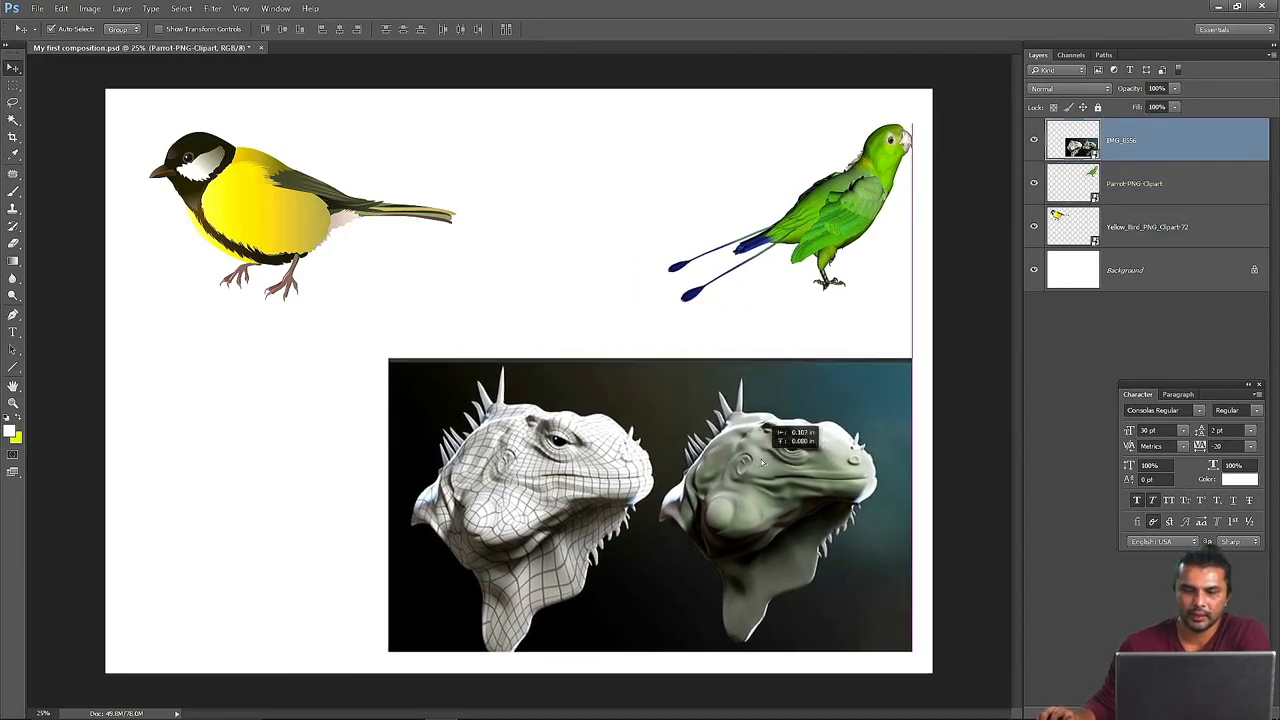
left_click_drag(750, 498, 481, 498)
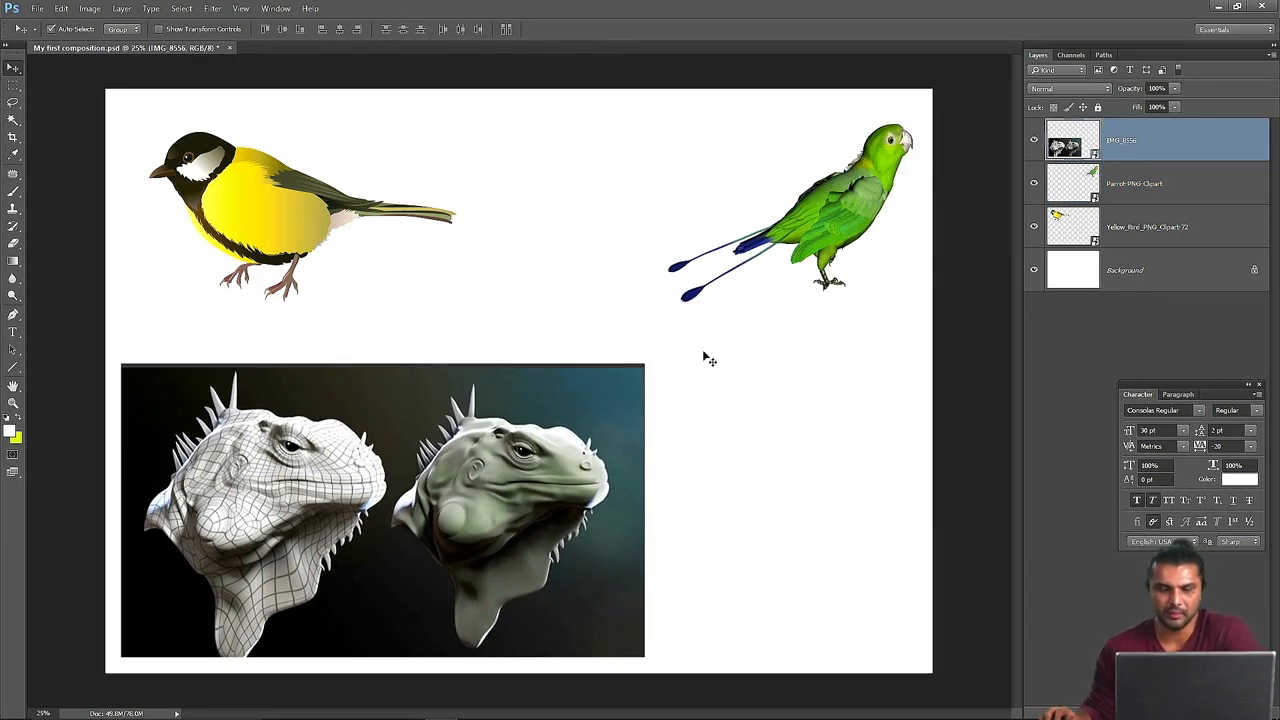
- Shift the parrot left and put it into Free Transform, adjusting its position beside the yellow bird
left_click_drag(842, 220, 805, 213)
left_click(62, 9)
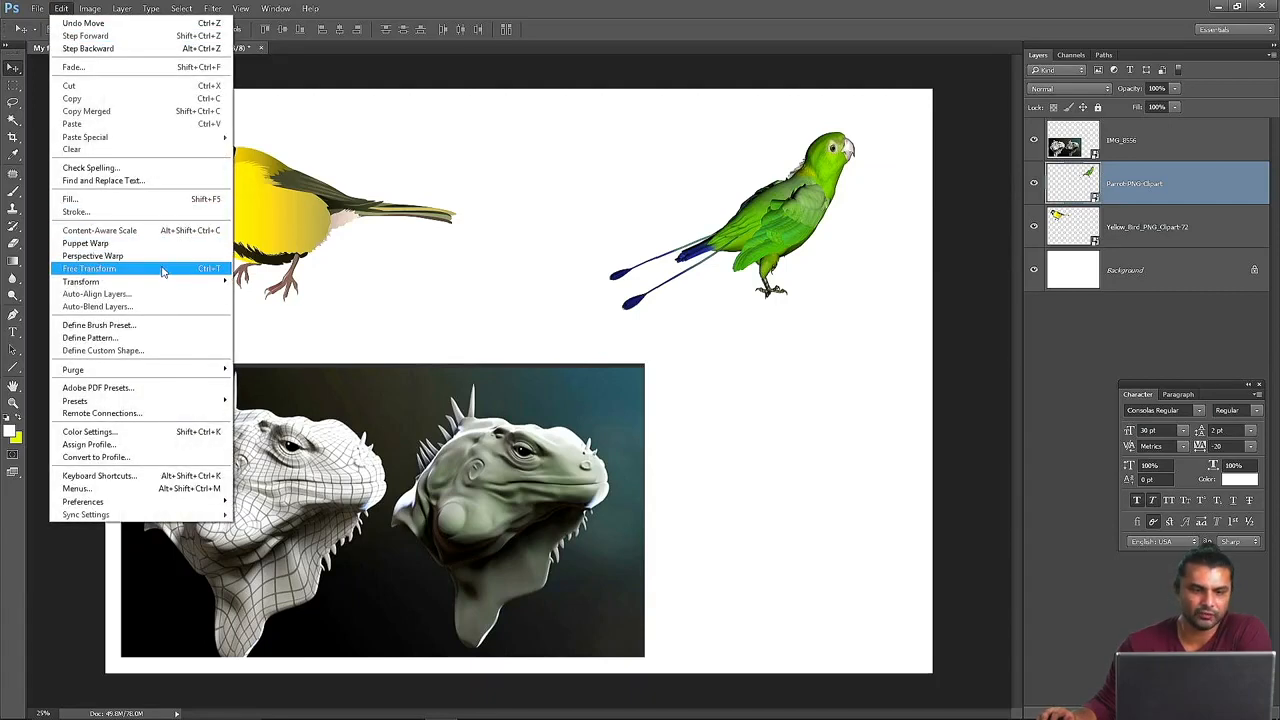
left_click(100, 270)
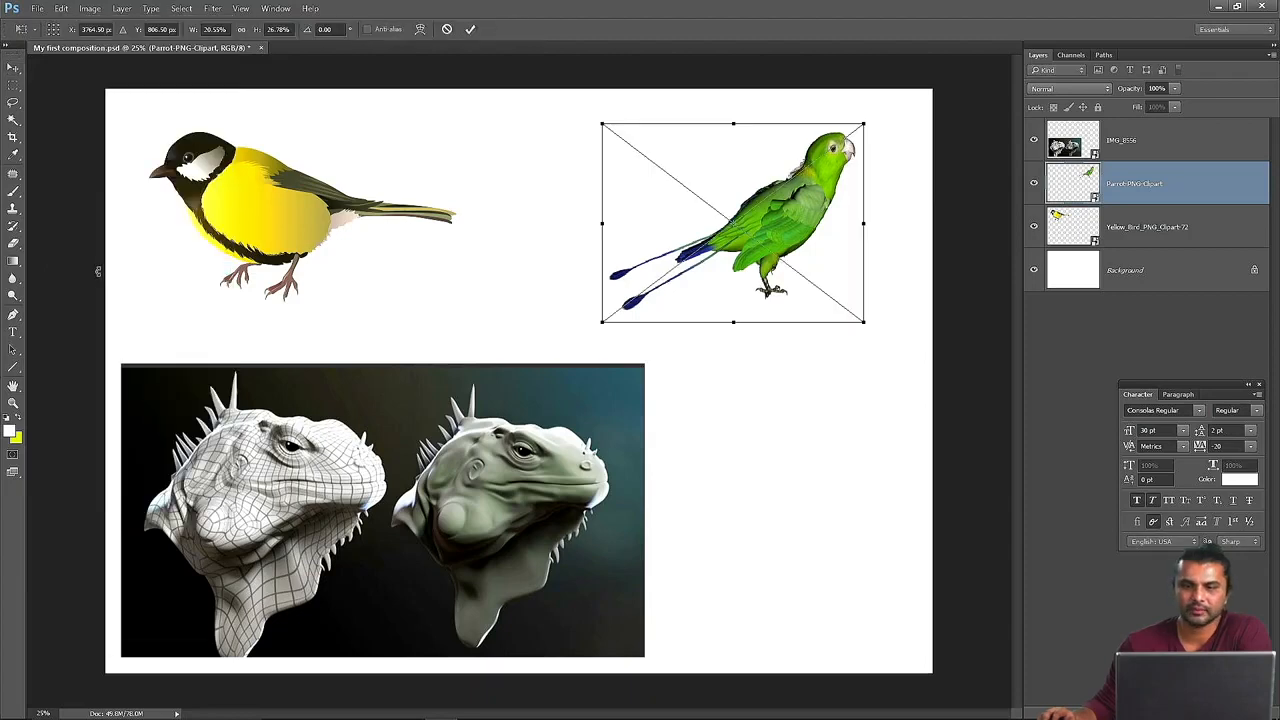
left_click_drag(800, 212, 795, 193)
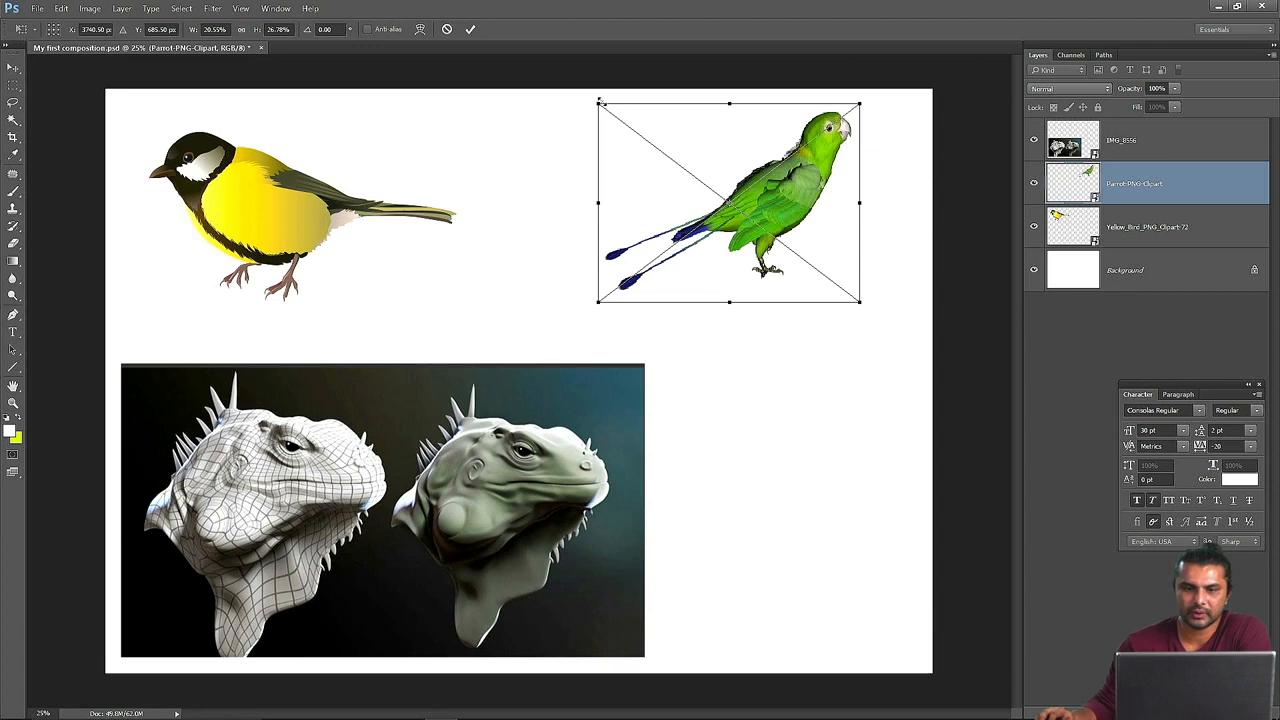
mouse_move(802, 187)
left_mouse_down()
mouse_move(800, 242)
mouse_move(802, 191)
mouse_move(802, 202)
left_mouse_up()
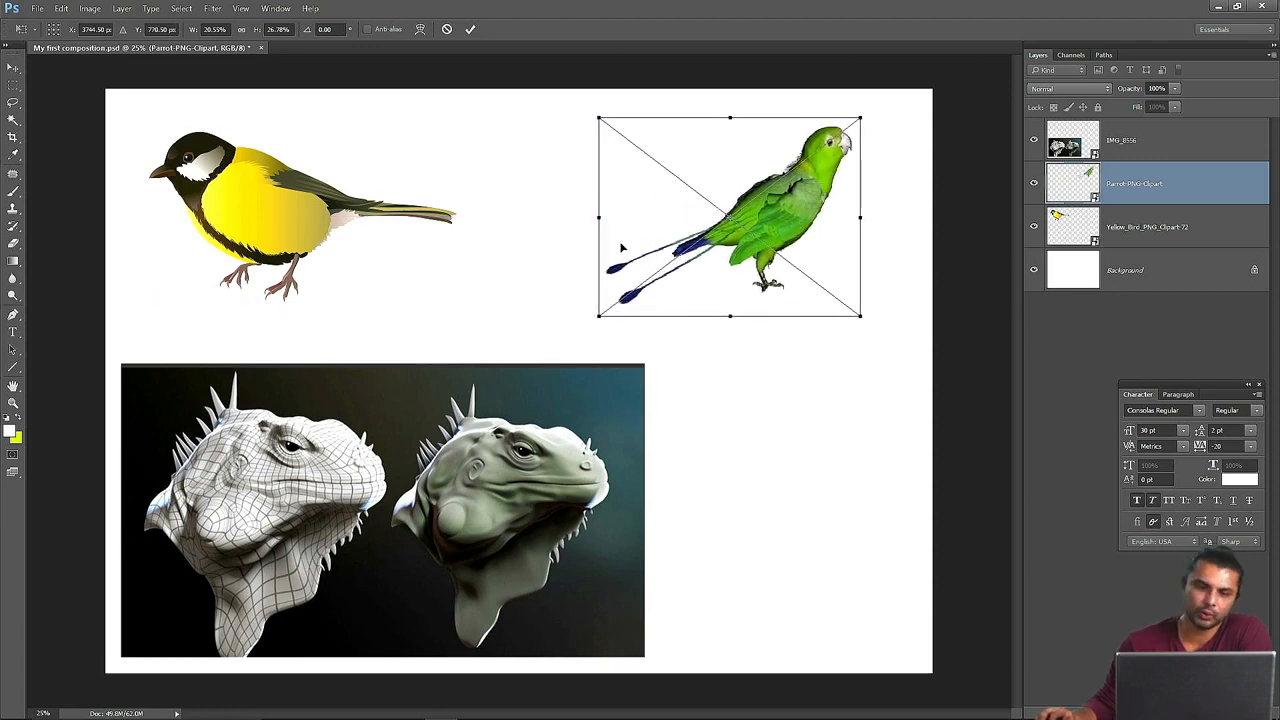
- Try stretching the parrot wider and taller from the sides of its bounding box, and squash its height back down
left_click_drag(600, 219, 571, 217)
left_click_drag(717, 312, 717, 576)
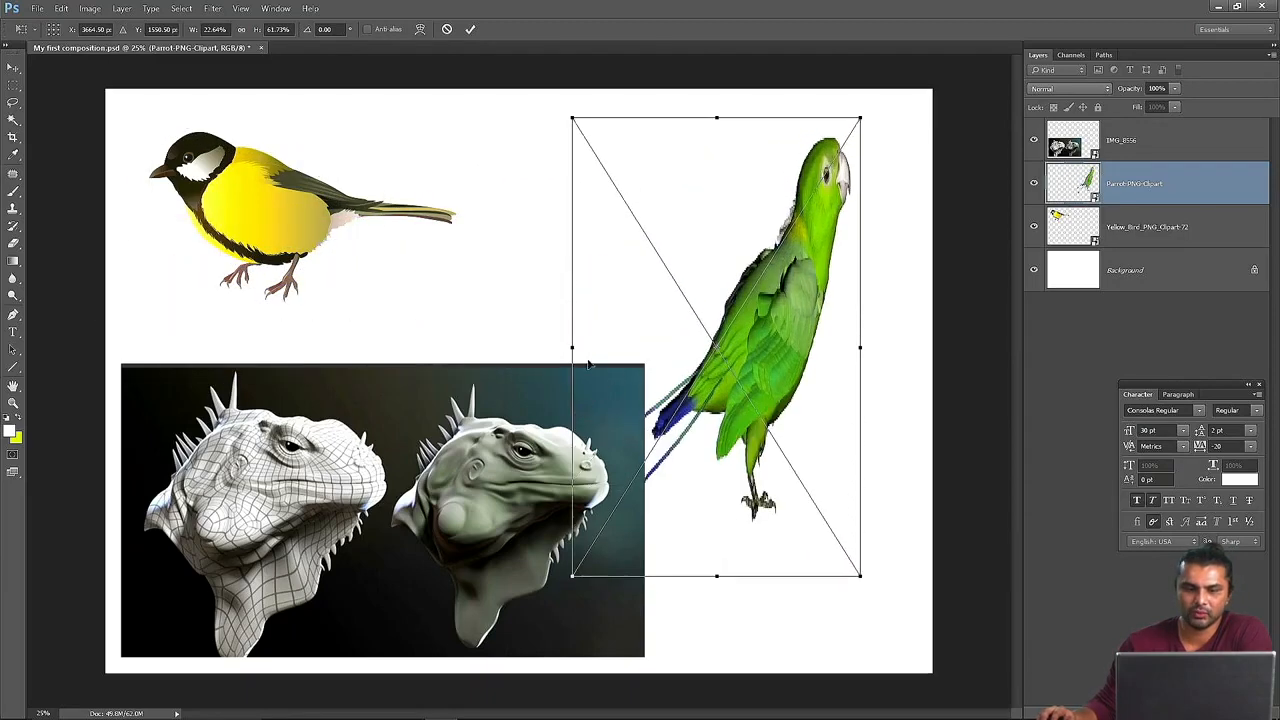
mouse_move(573, 345)
left_mouse_down()
mouse_move(420, 345)
mouse_move(594, 347)
left_mouse_up()
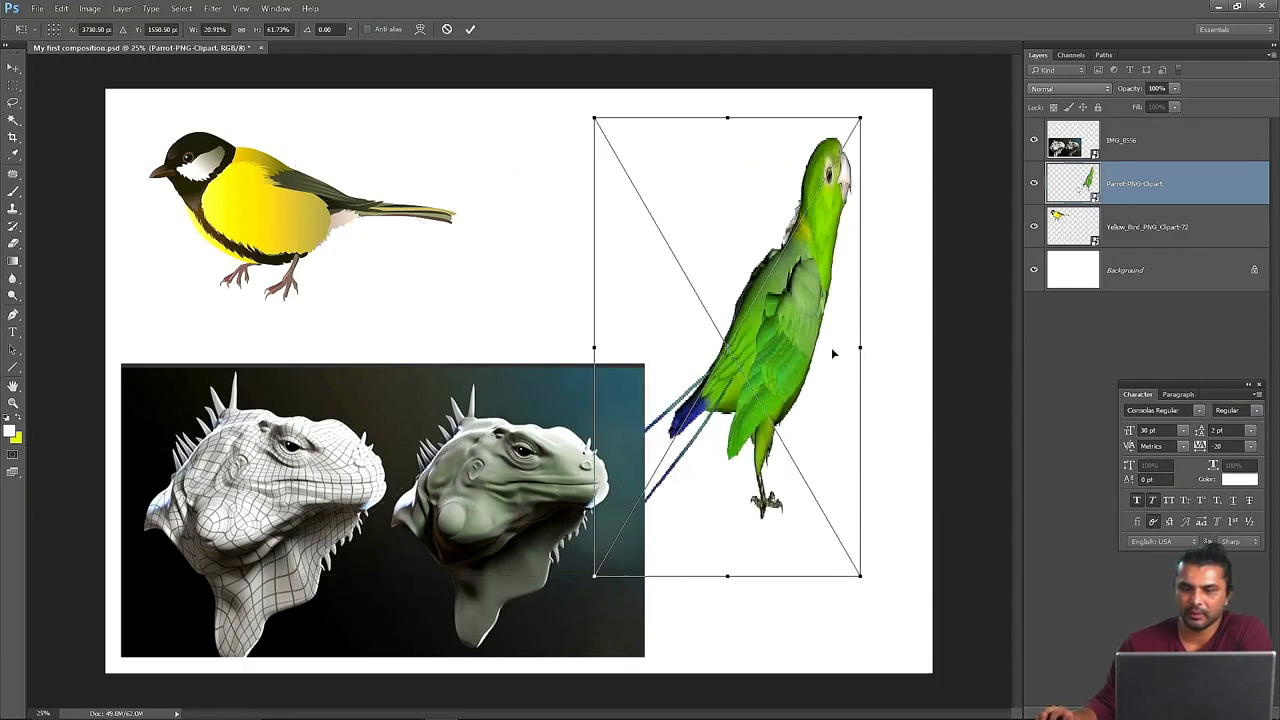
left_click_drag(860, 343, 958, 347)
left_click_drag(776, 576, 776, 312)
- Try resizing the parrot from its corner and edges to about 29.82% width and 55.93% height
left_click_drag(594, 221, 251, 221)
left_click_drag(251, 120, 711, 210)
left_click_drag(836, 210, 836, 103)
left_click_drag(707, 102, 383, 139)
left_click_drag(965, 200, 763, 200)
left_click_drag(609, 137, 609, 89)
left_click_drag(593, 313, 595, 506)
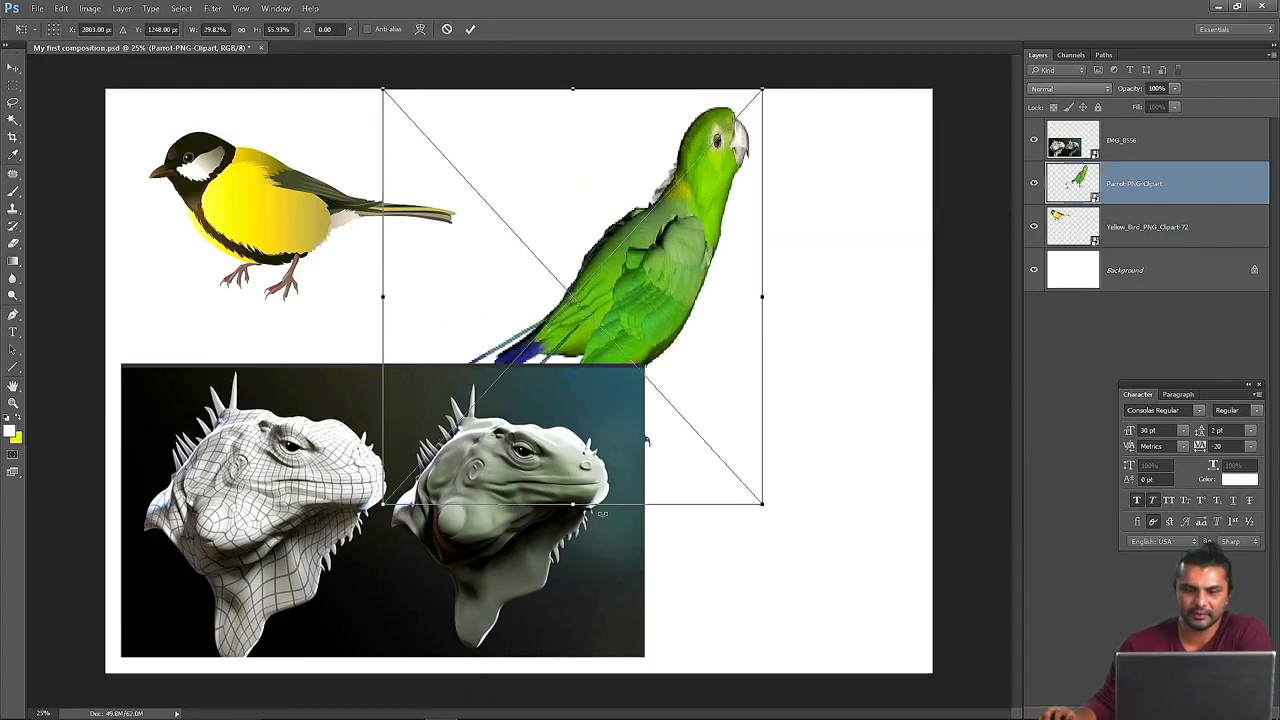
- Scale the parrot to about 23.70% width and 29.85% height, apply the transform and place it at the canvas's upper right
left_click_drag(636, 319, 820, 276)
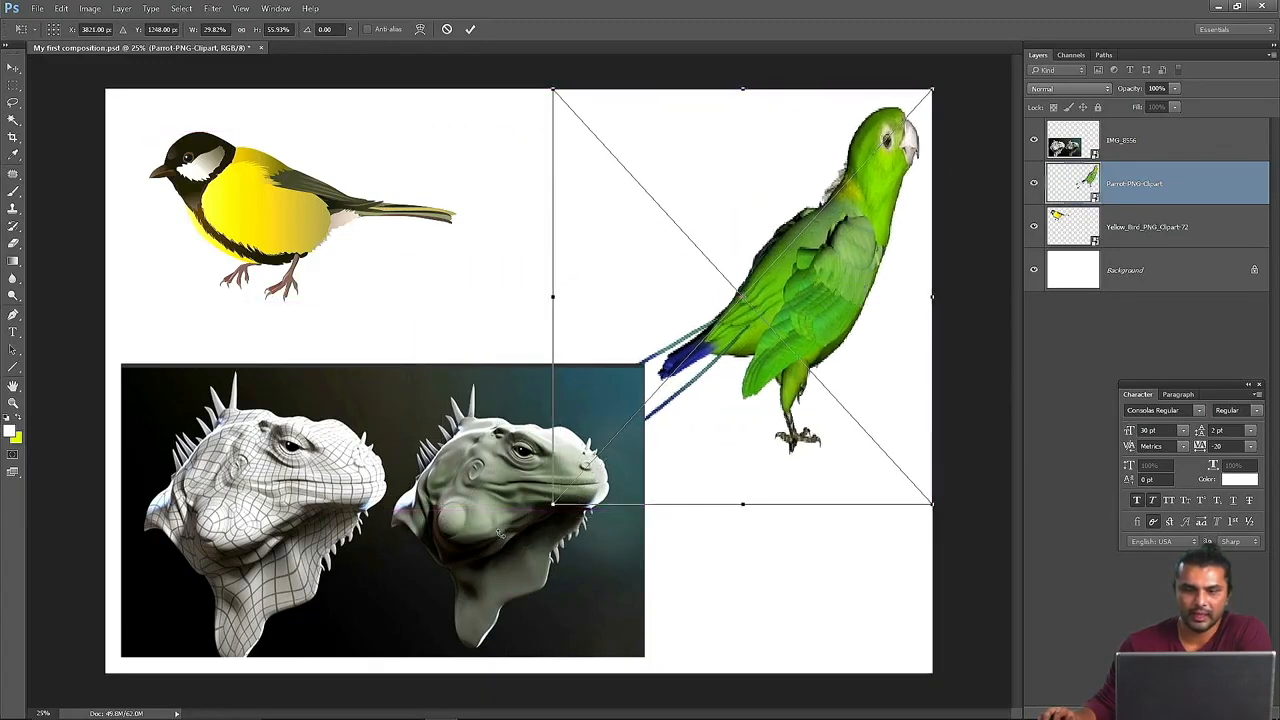
left_click_drag(590, 507, 588, 310)
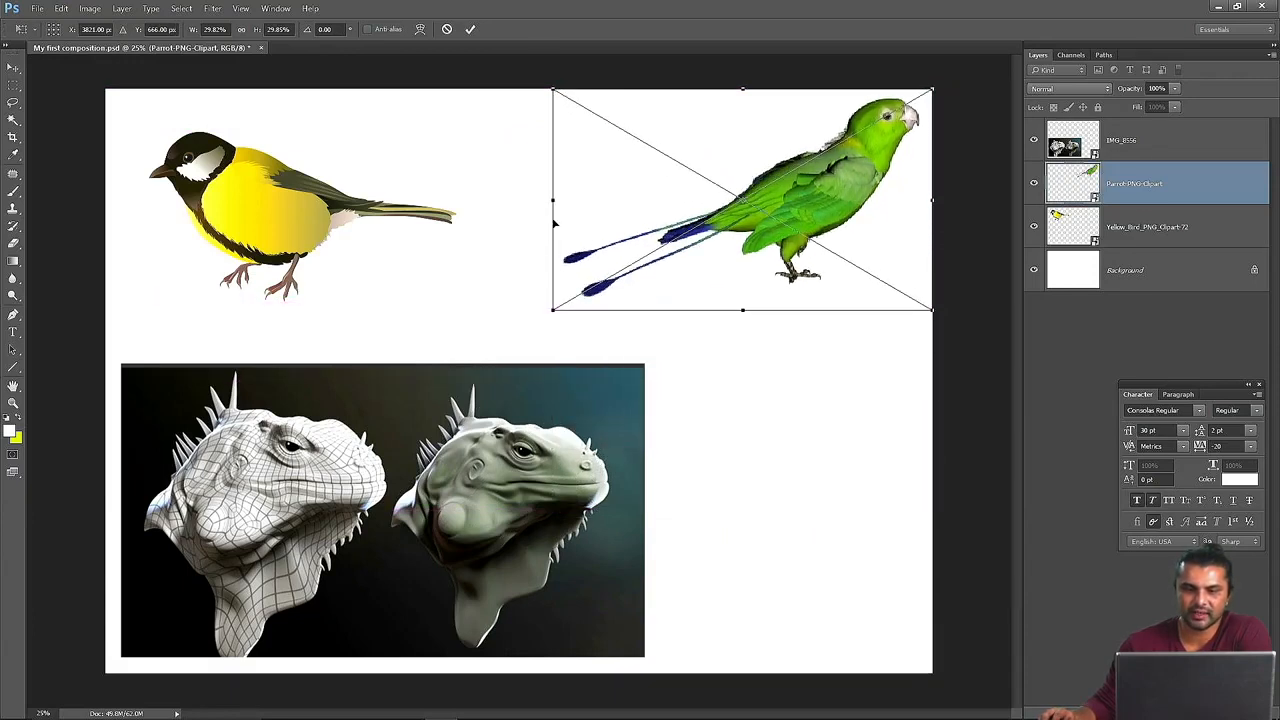
left_click_drag(549, 222, 630, 237)
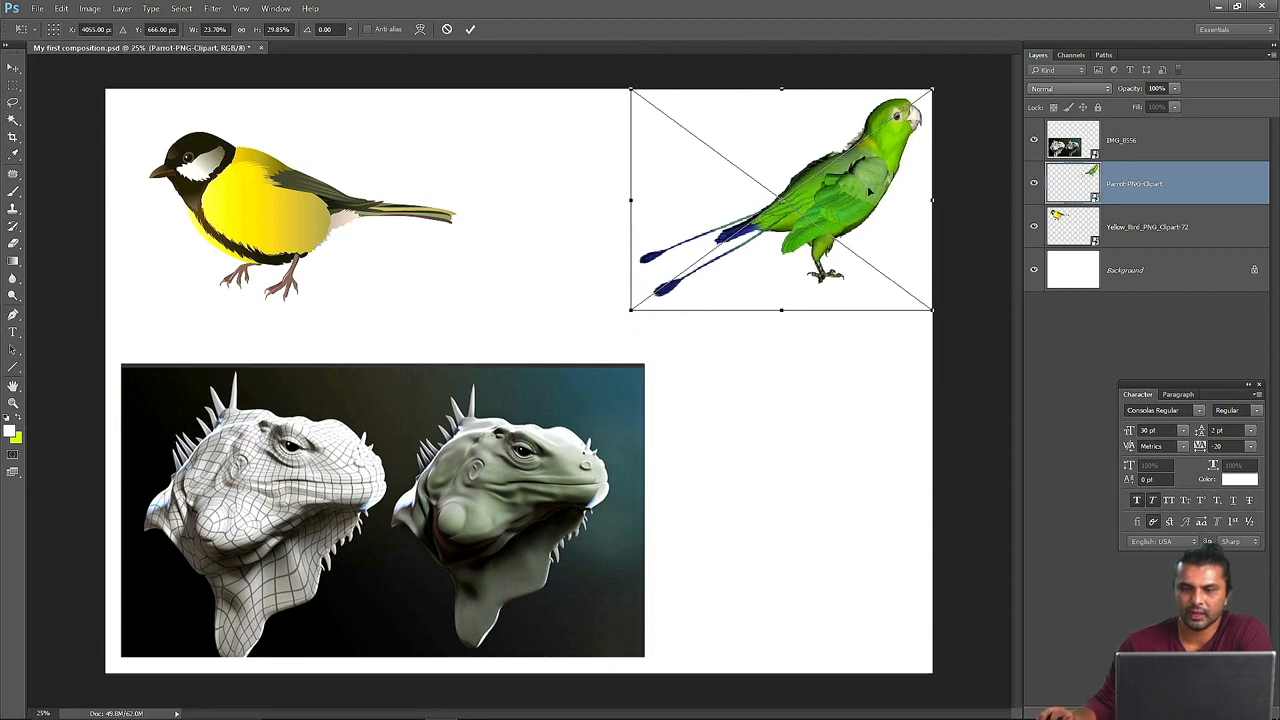
left_click_drag(862, 190, 828, 206)
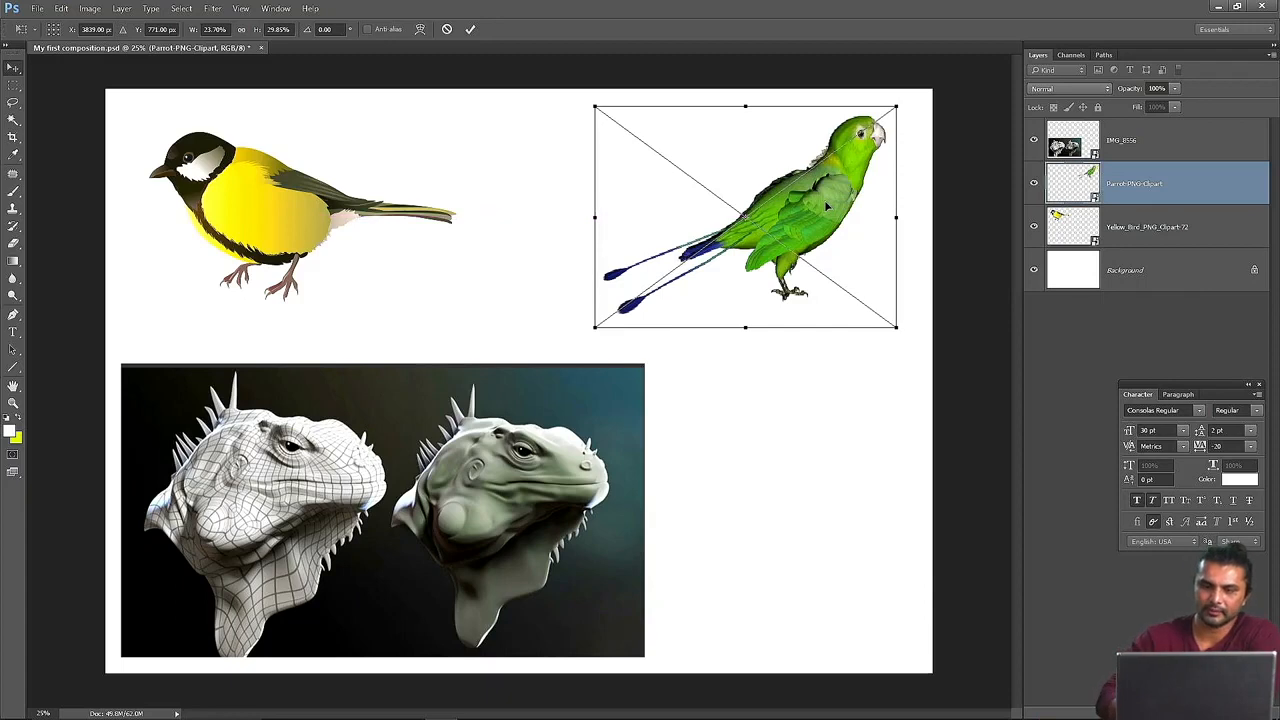
key("Return")
mouse_move(830, 198)
left_mouse_down()
mouse_move(758, 245)
mouse_move(876, 199)
mouse_move(836, 200)
mouse_move(846, 186)
left_mouse_up()
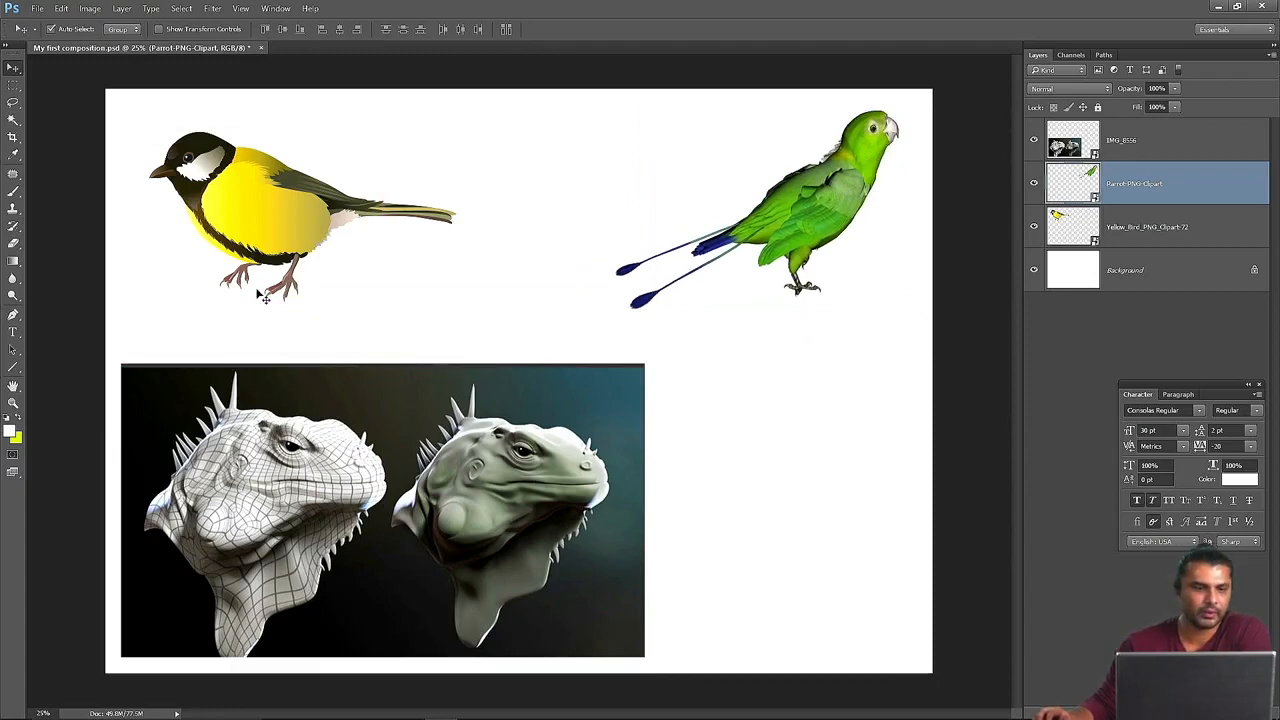
- Move the yellow bird a little right and down on the canvas
left_click_drag(282, 235, 292, 235)
left_click(61, 8)
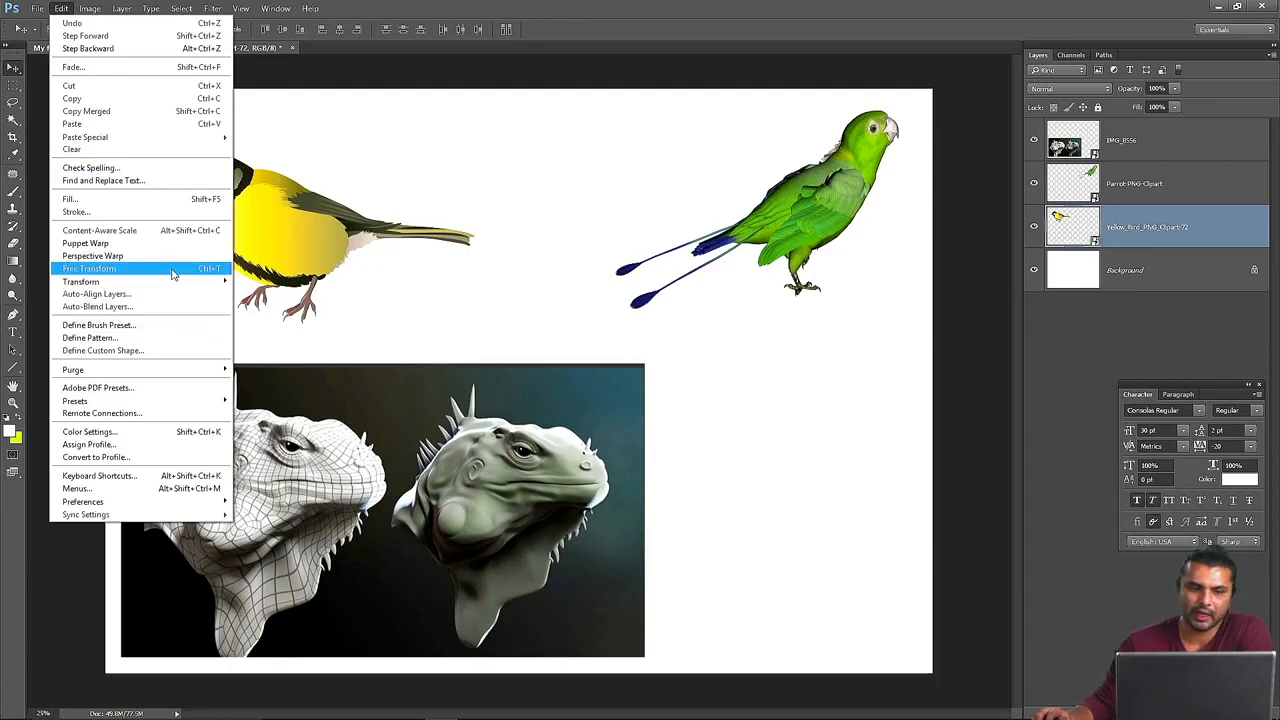
left_click(280, 230)
left_click_drag(273, 207, 312, 222)
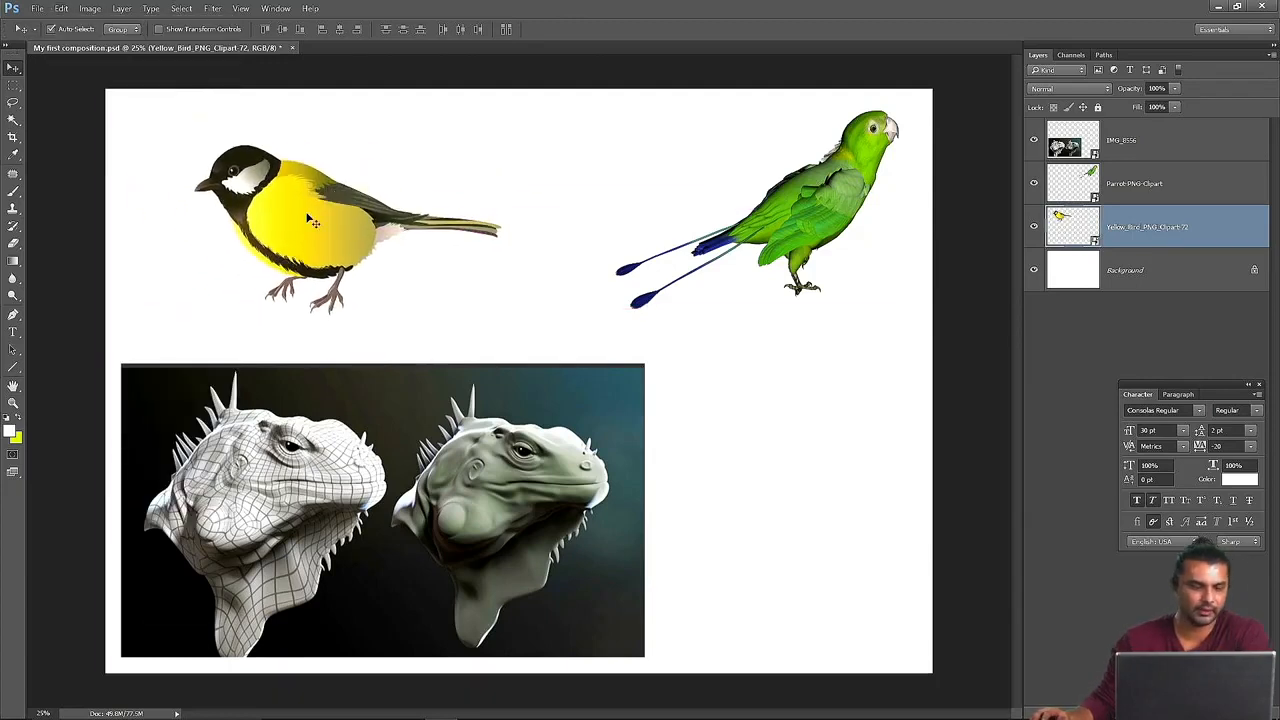
- Free Transform the yellow bird to about 14.68% width and 16.42% height, moving it slightly up, and apply the transform
key("ctrl")
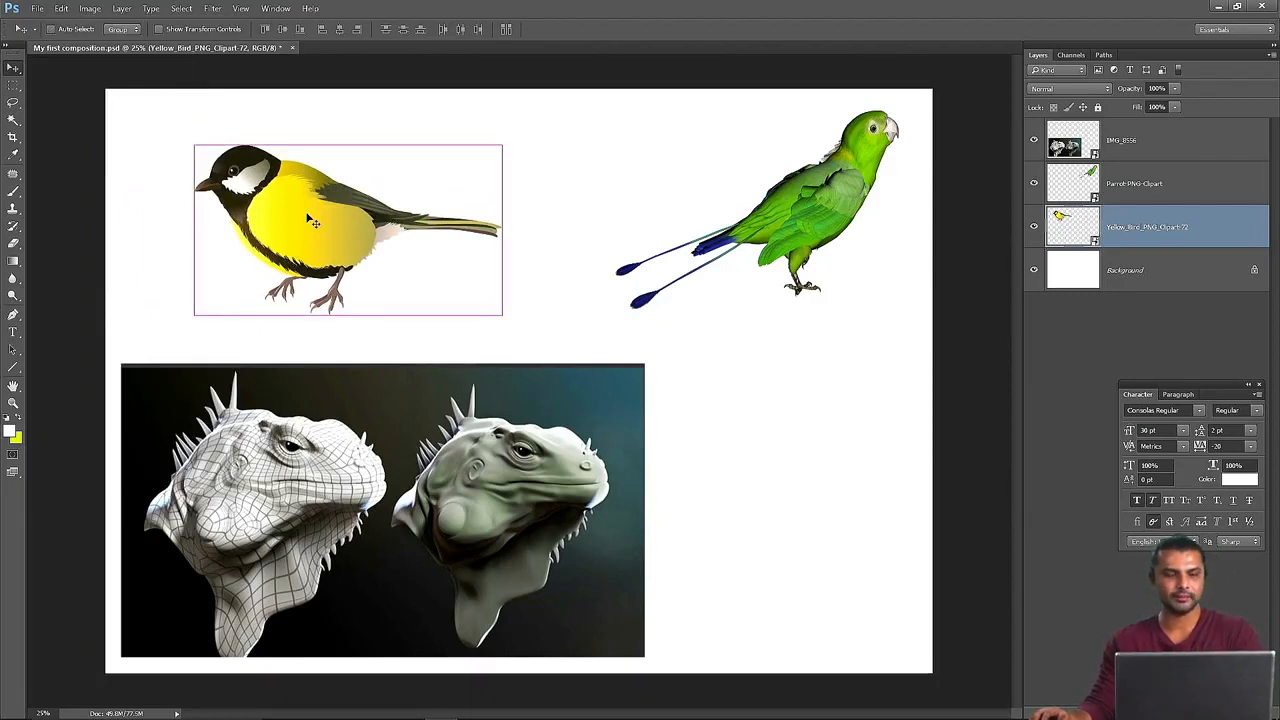
key("ctrl+t")
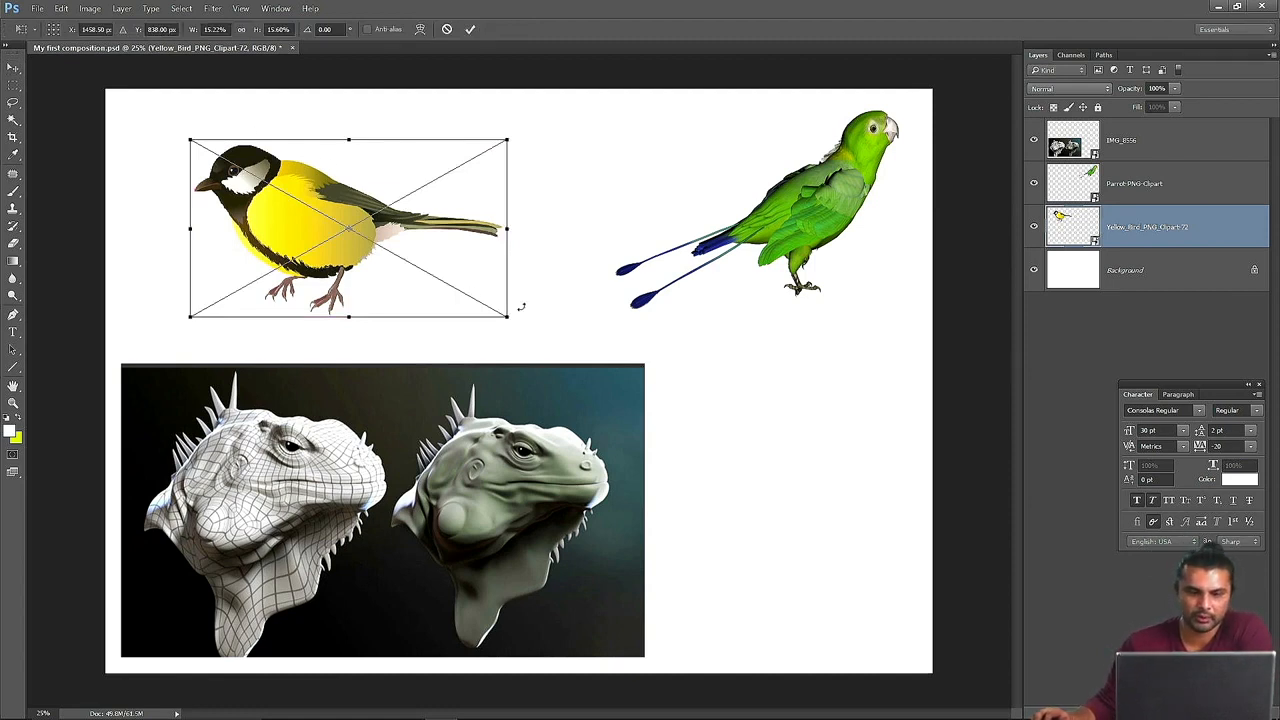
left_click_drag(508, 319, 458, 308)
left_click_drag(278, 216, 305, 202)
mouse_move(331, 121)
left_mouse_down()
mouse_move(331, 149)
mouse_move(331, 127)
left_mouse_up()
left_click_drag(467, 210, 509, 210)
left_click_drag(352, 293, 355, 315)
mouse_move(243, 158)
left_mouse_down()
mouse_move(271, 162)
mouse_move(241, 152)
left_mouse_up()
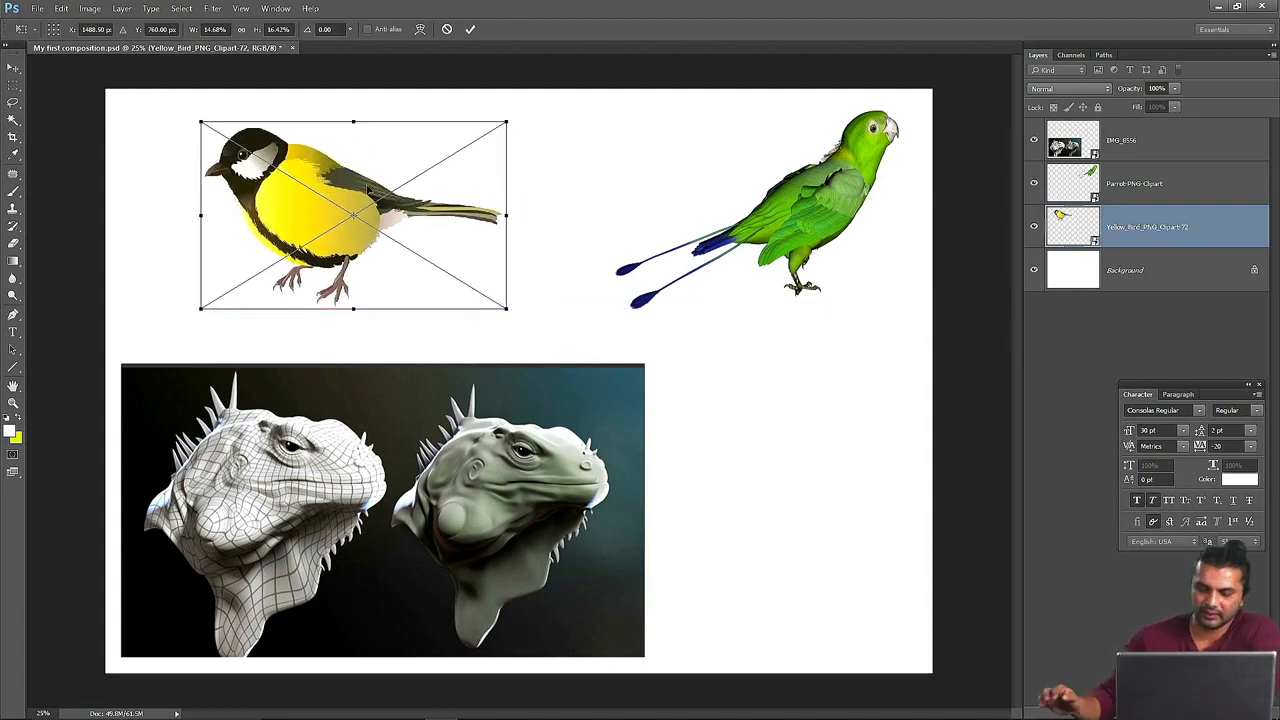
key("Return")
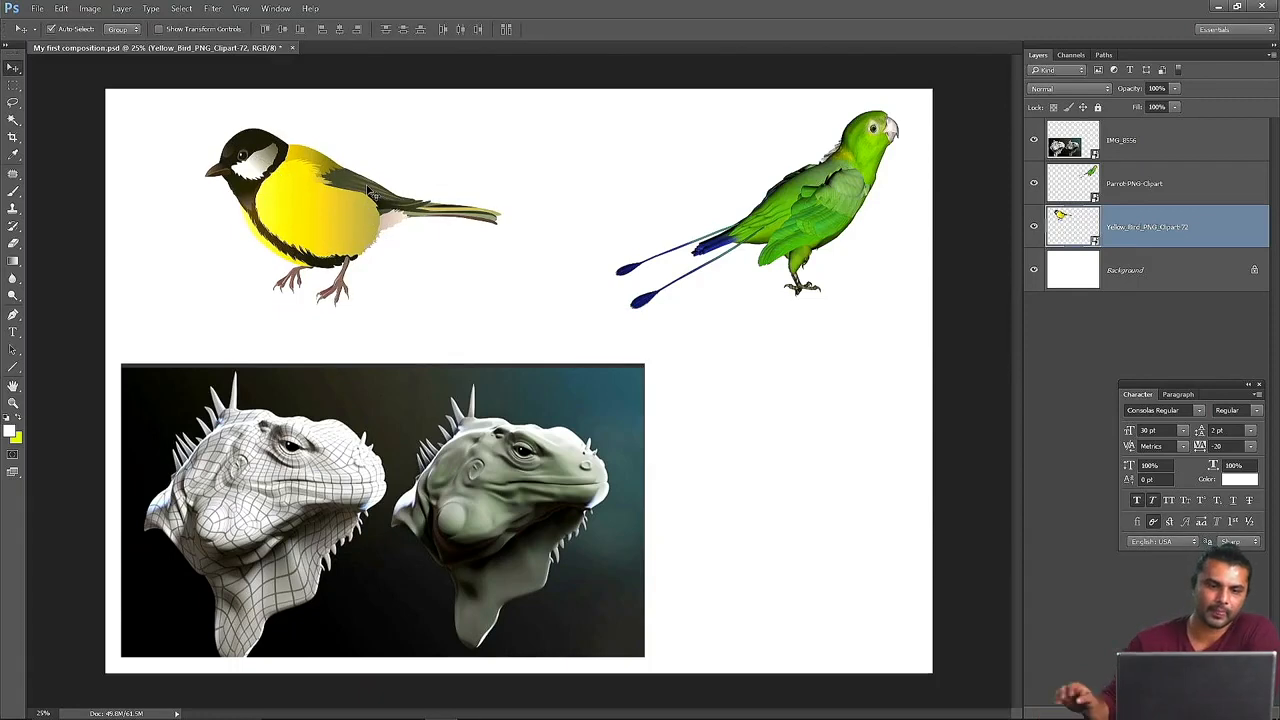
- Move the yellow bird slightly down and the lizard image to the canvas's lower centre, and hide the IMG_8556 layer
left_click_drag(308, 199, 410, 262)
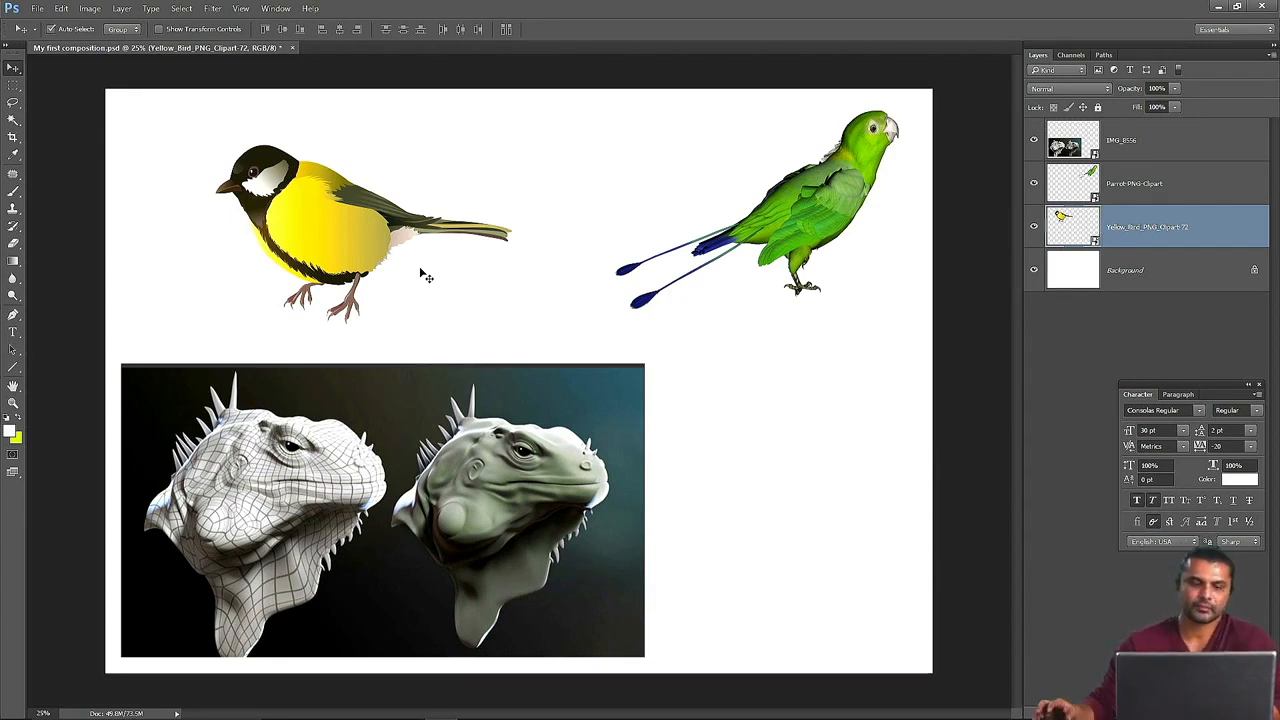
left_click_drag(390, 530, 548, 491)
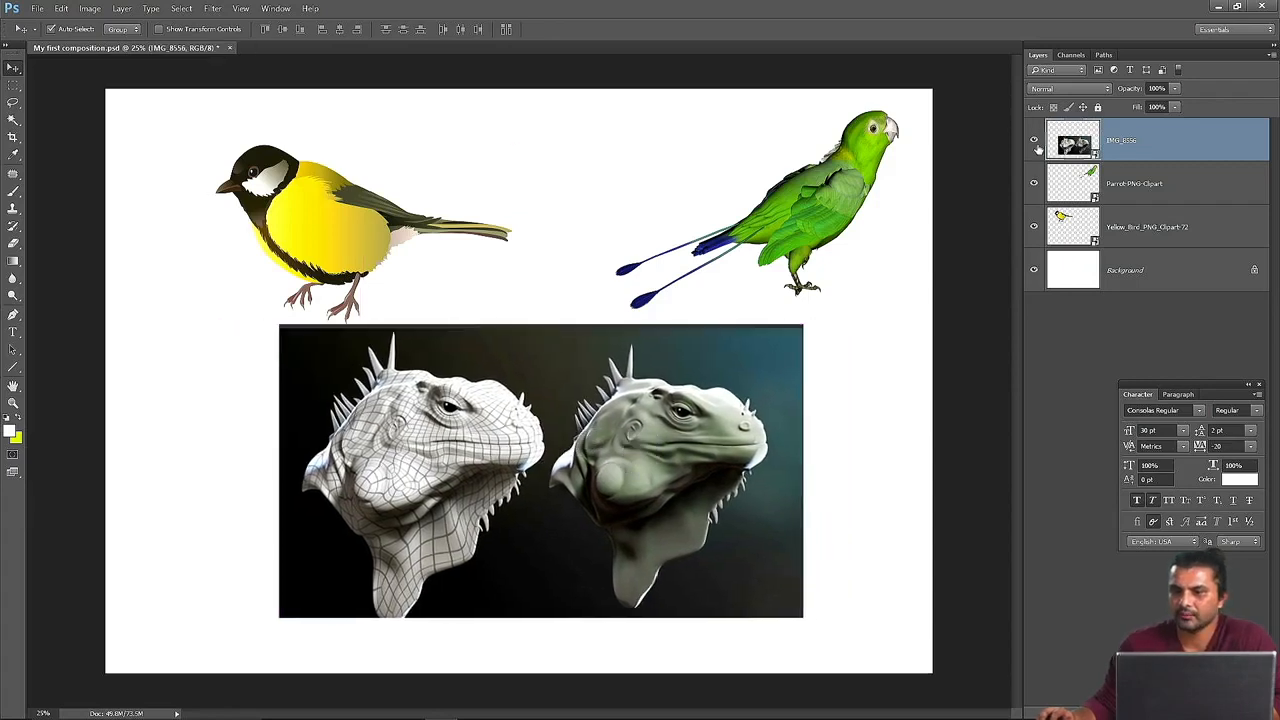
left_click(1034, 141)
- Arrange the yellow bird and the parrot side by side across the middle of the canvas
left_click_drag(311, 235, 314, 452)
left_click_drag(580, 308, 673, 303)
left_click_drag(324, 455, 305, 372)
left_click_drag(668, 284, 779, 354)
left_click_drag(330, 378, 278, 376)
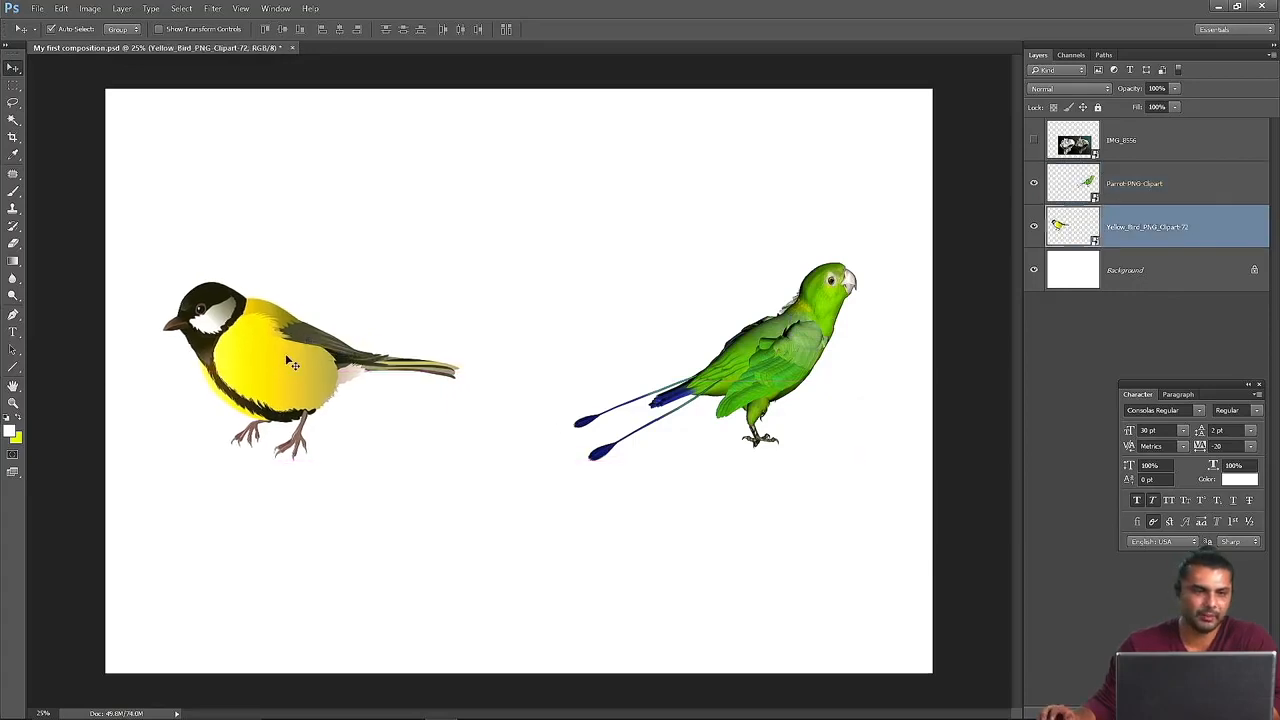
- Put the yellow bird into Free Transform, rotate it 180° and move it up
left_click(61, 8)
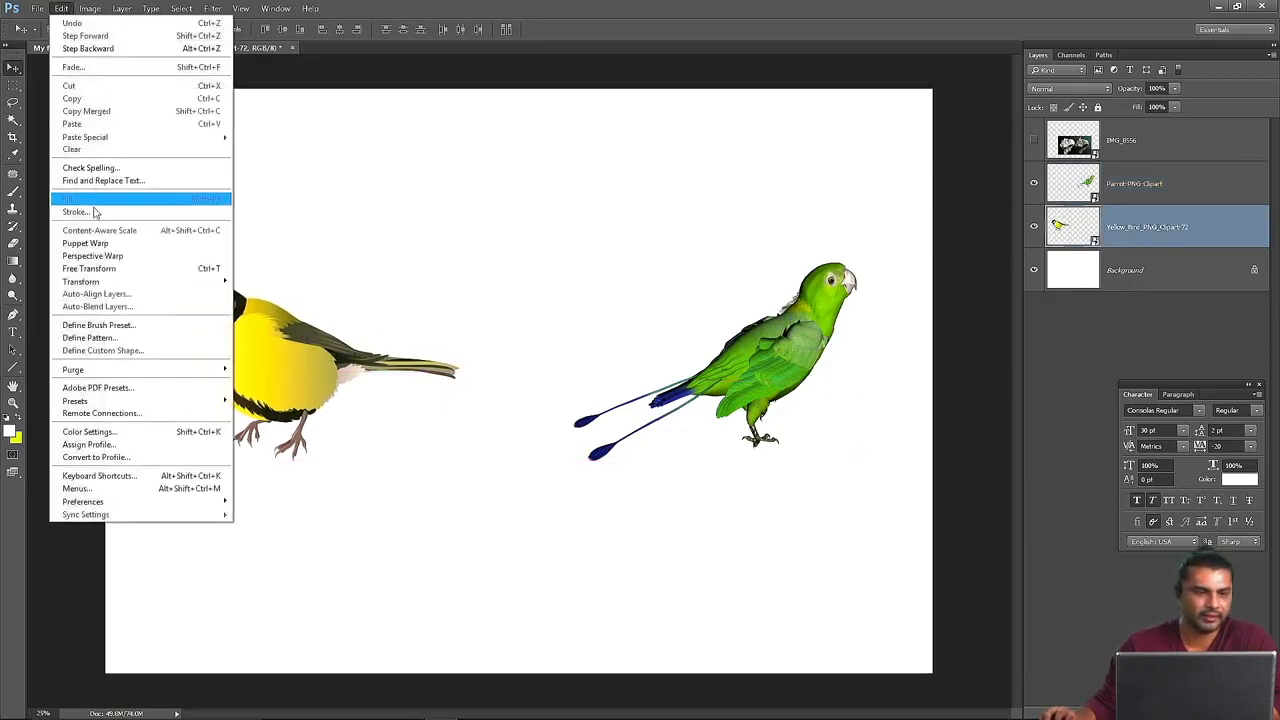
left_click(97, 270)
left_click_drag(266, 370, 279, 365)
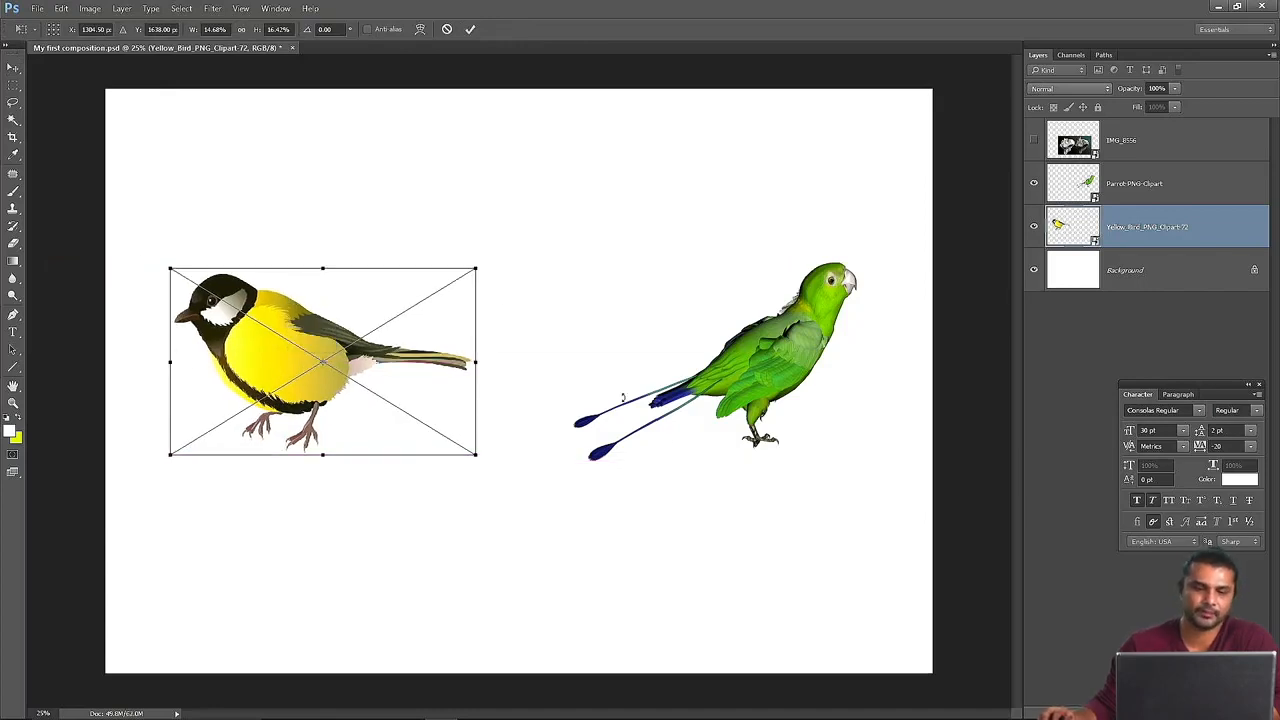
right_click(314, 341)
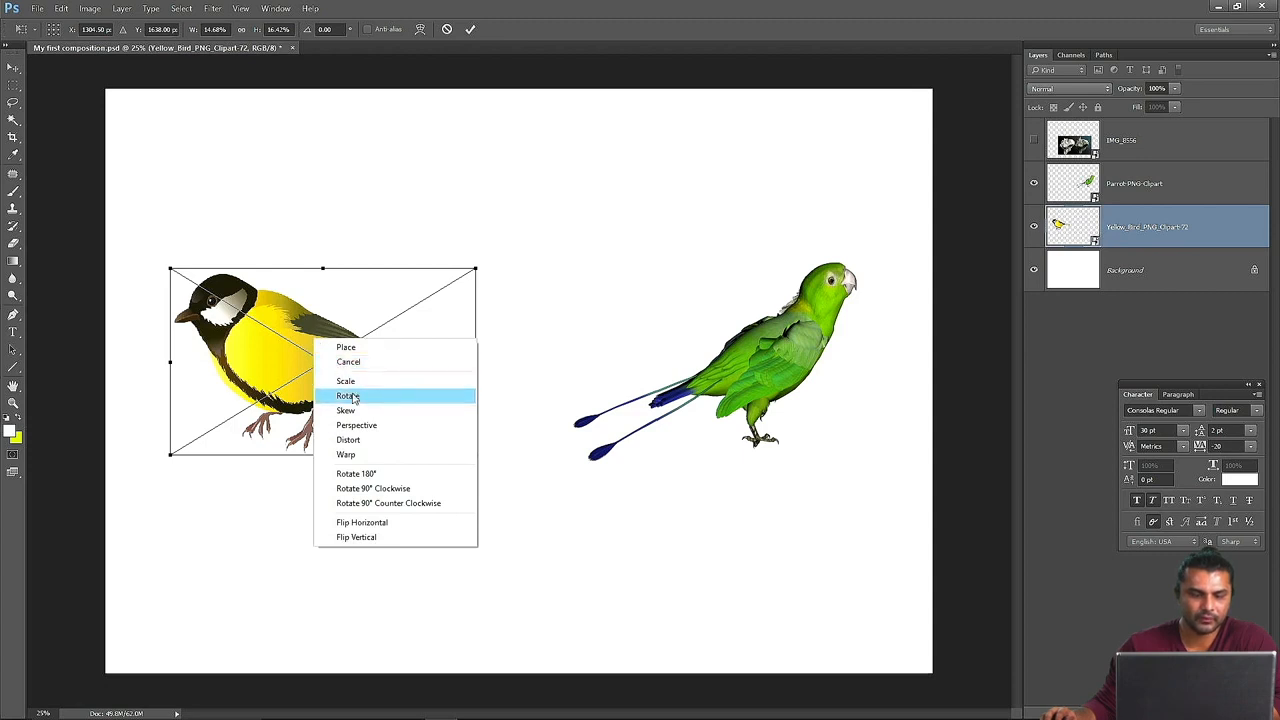
left_click(380, 475)
left_click_drag(406, 382, 402, 278)
- Rotate the yellow bird 90° clockwise twice, moving it slightly down between the rotations
right_click(372, 267)
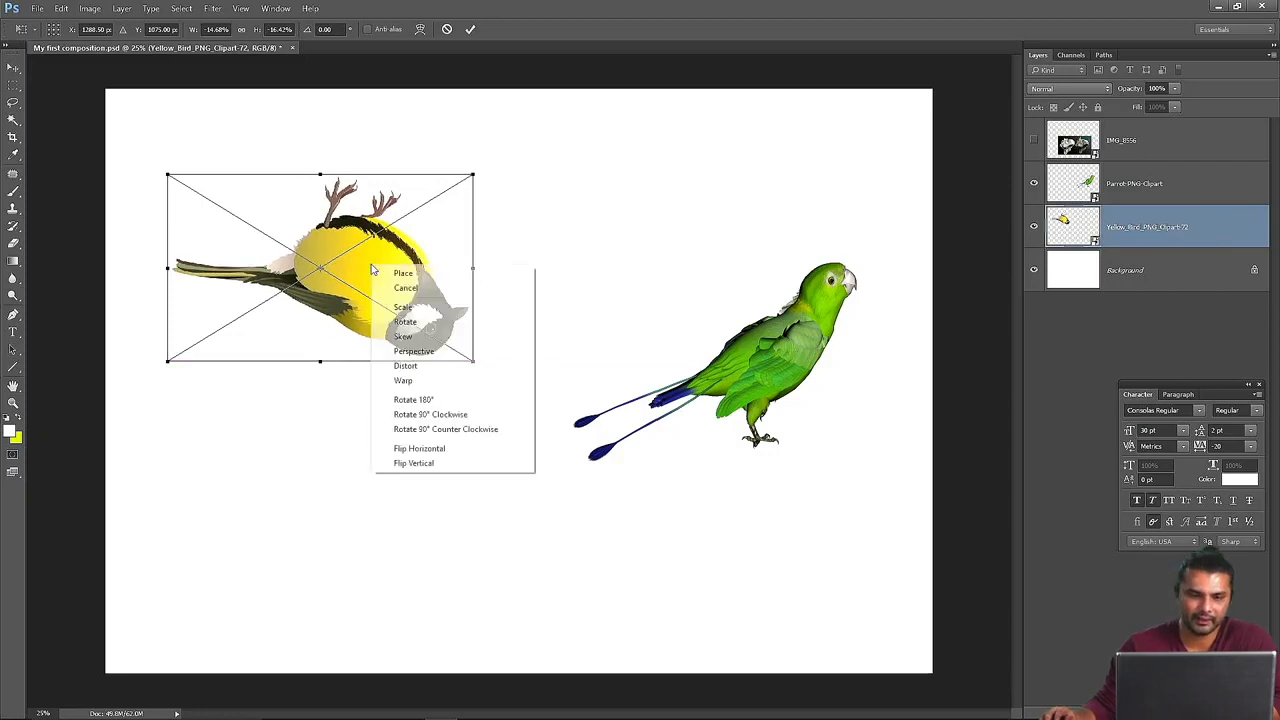
left_click(456, 416)
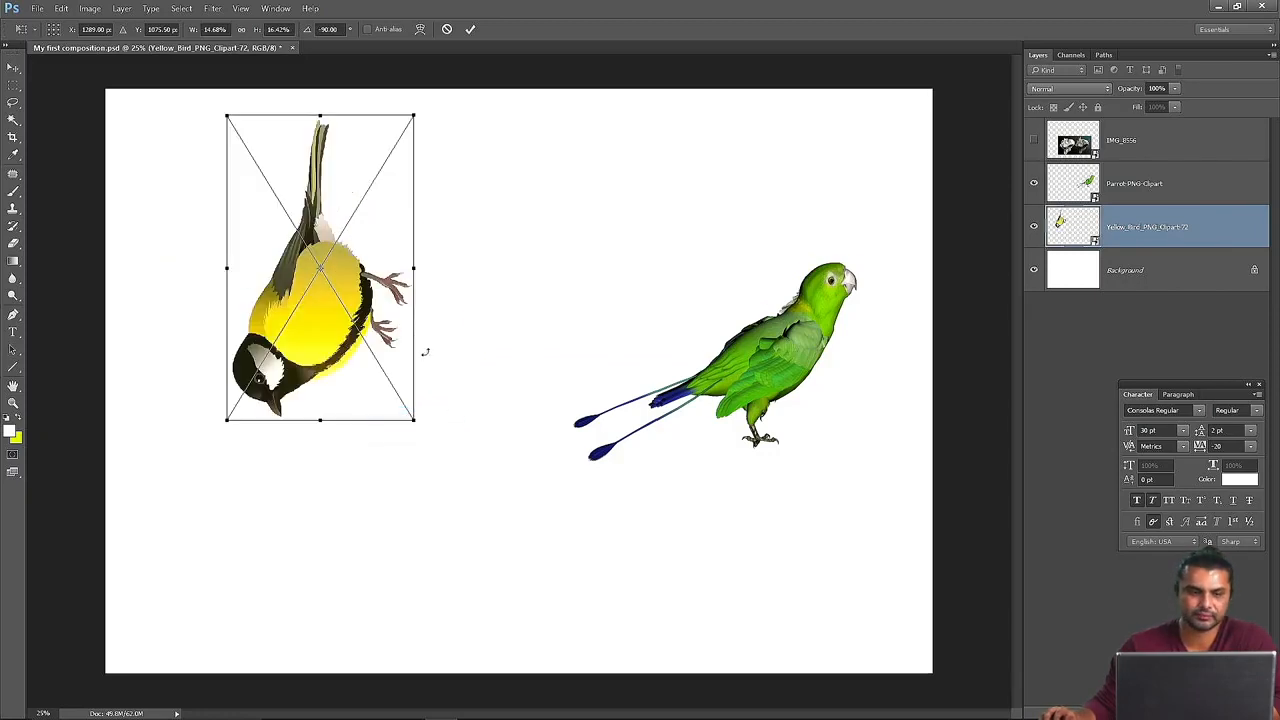
left_click_drag(356, 270, 352, 301)
right_click(352, 301)
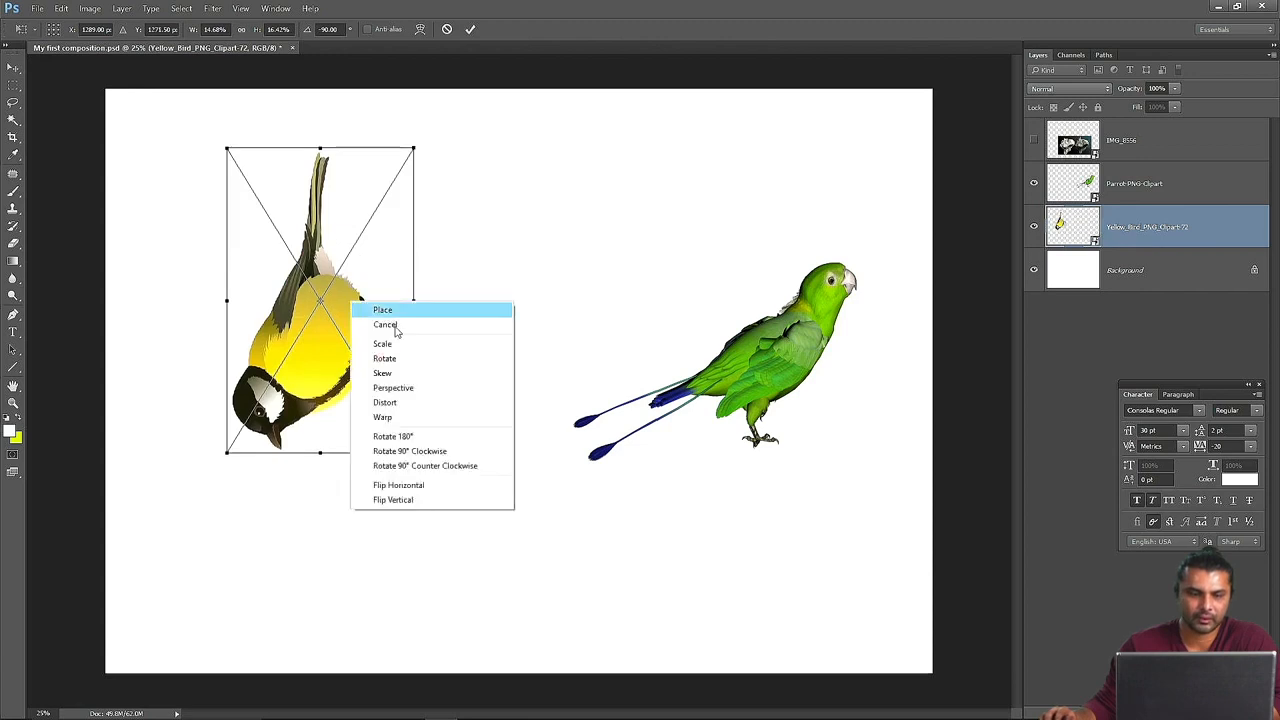
left_click(421, 452)
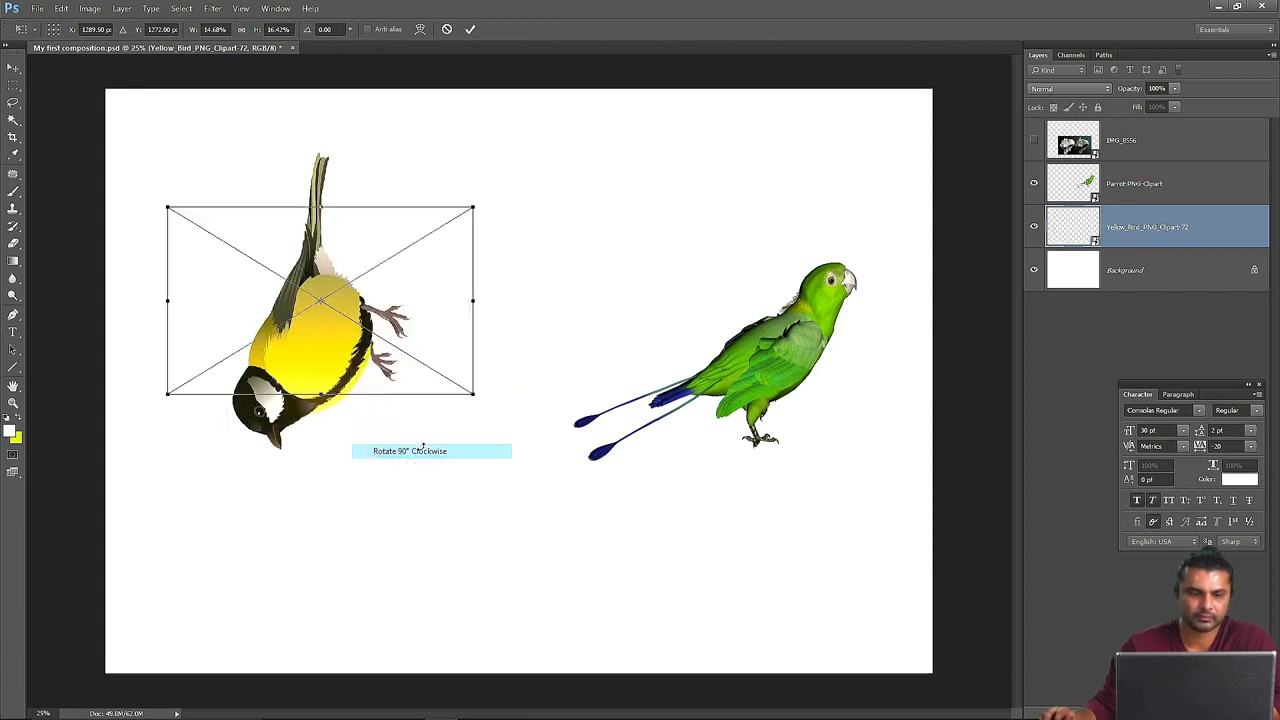
- Rotate the yellow bird 90° counter-clockwise three times
right_click(381, 308)
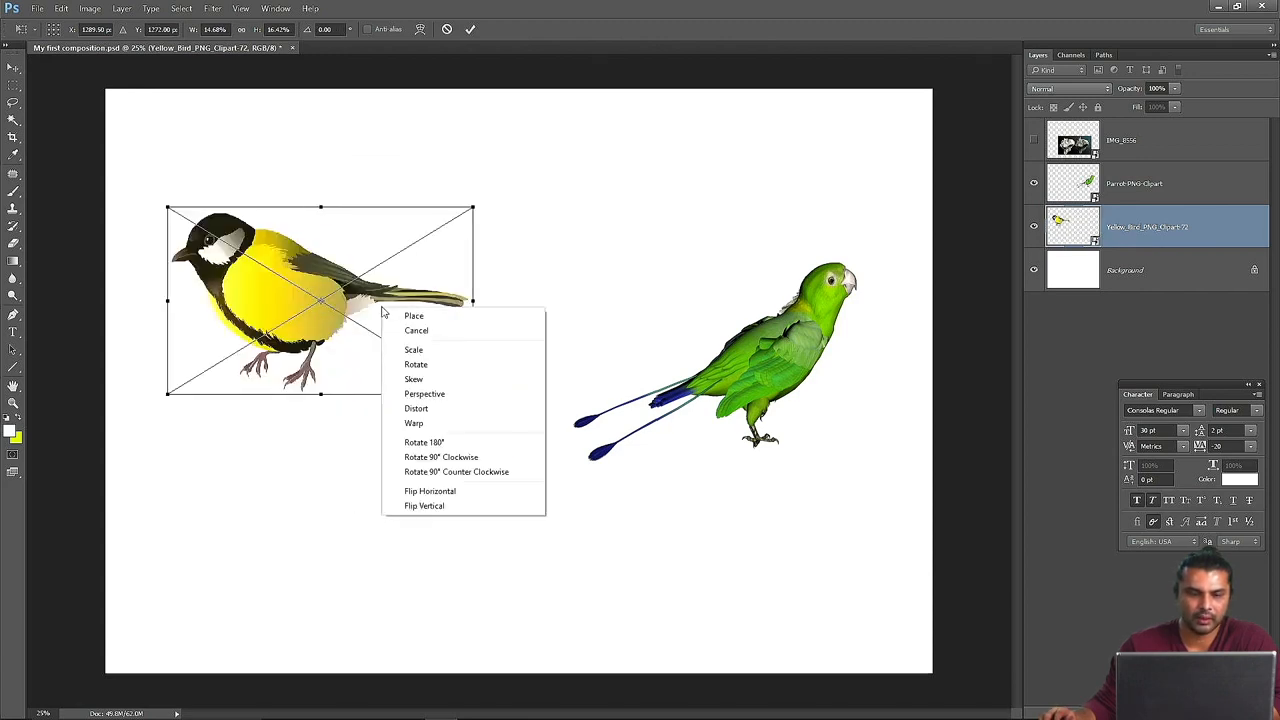
left_click(458, 473)
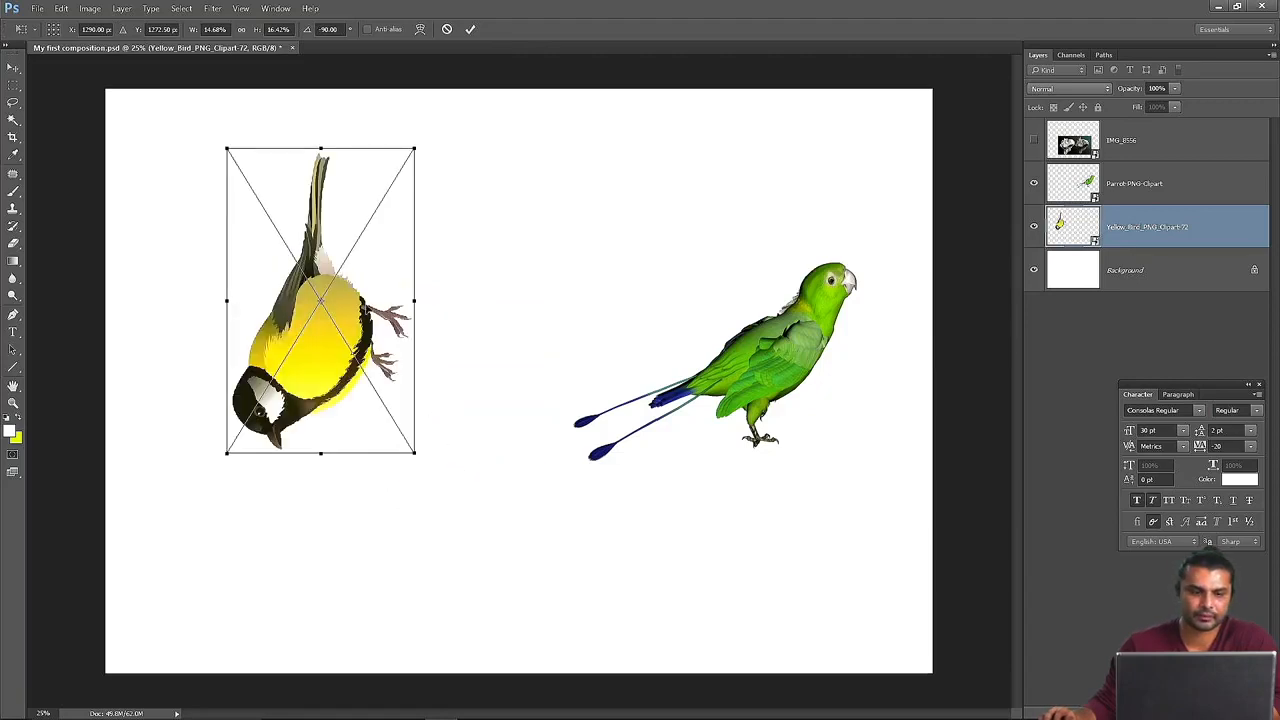
right_click(366, 306)
left_click(435, 472)
right_click(388, 300)
left_click(434, 470)
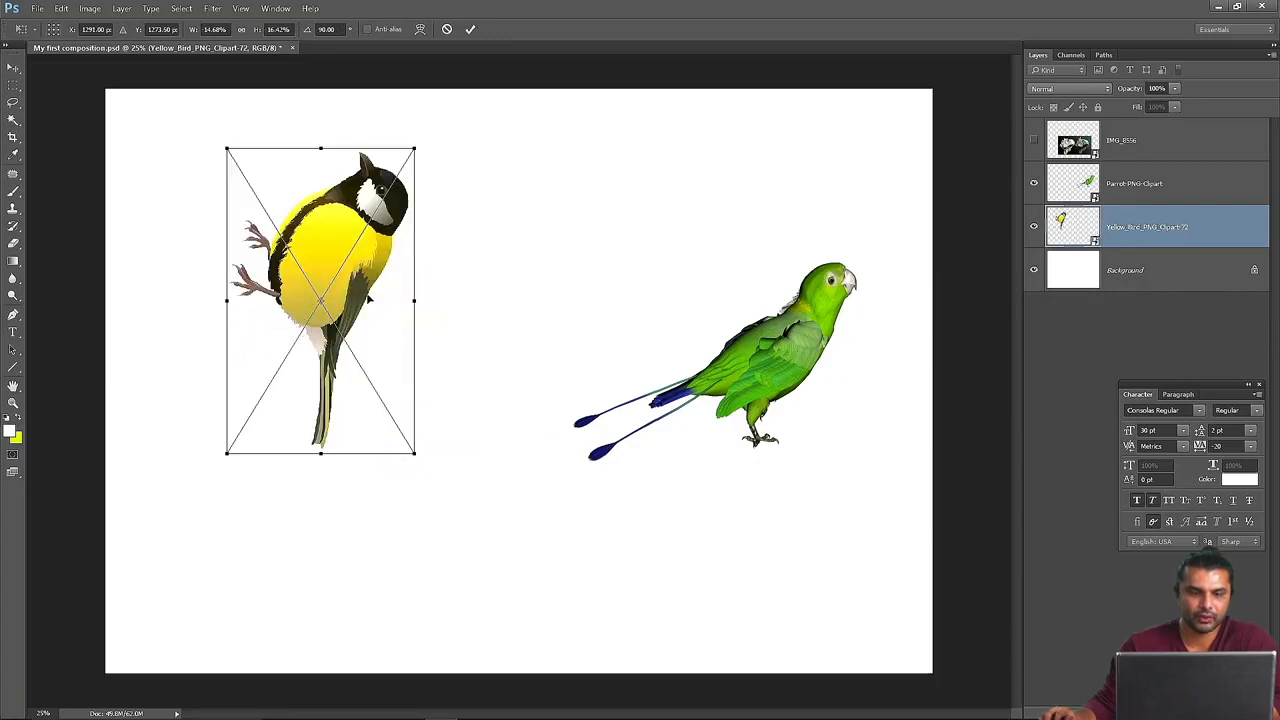
- Rotate the yellow bird 180° and another 90° clockwise
right_click(369, 297)
left_click(420, 430)
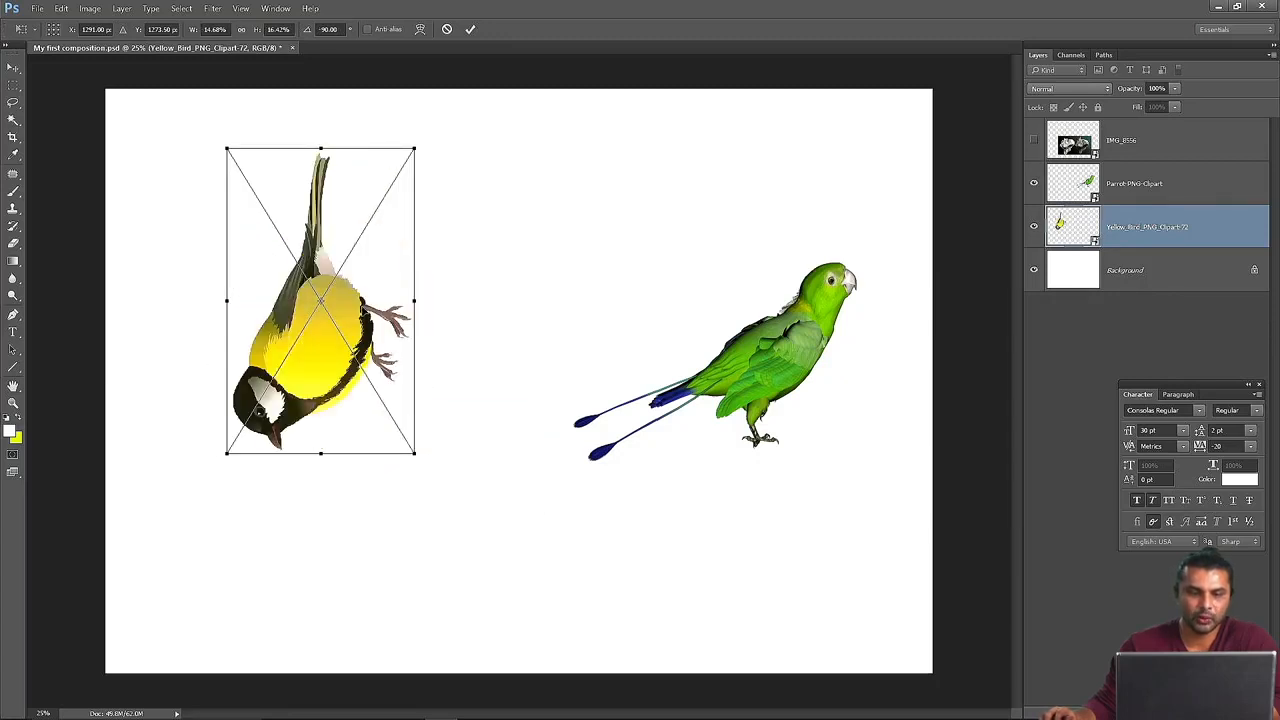
right_click(366, 310)
left_click(422, 457)
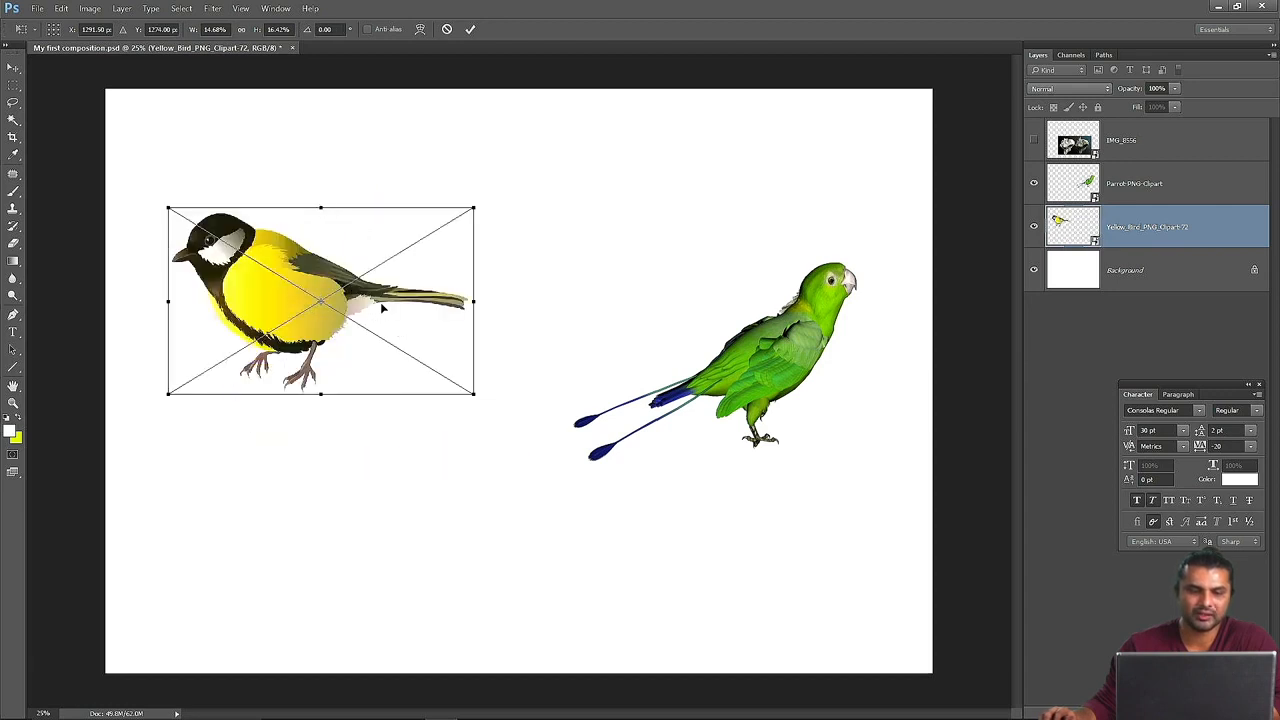
- Move the yellow bird slightly down, rotate it to about 20.7° and apply the transform
mouse_move(354, 311)
left_mouse_down()
mouse_move(383, 354)
mouse_move(358, 300)
left_mouse_up()
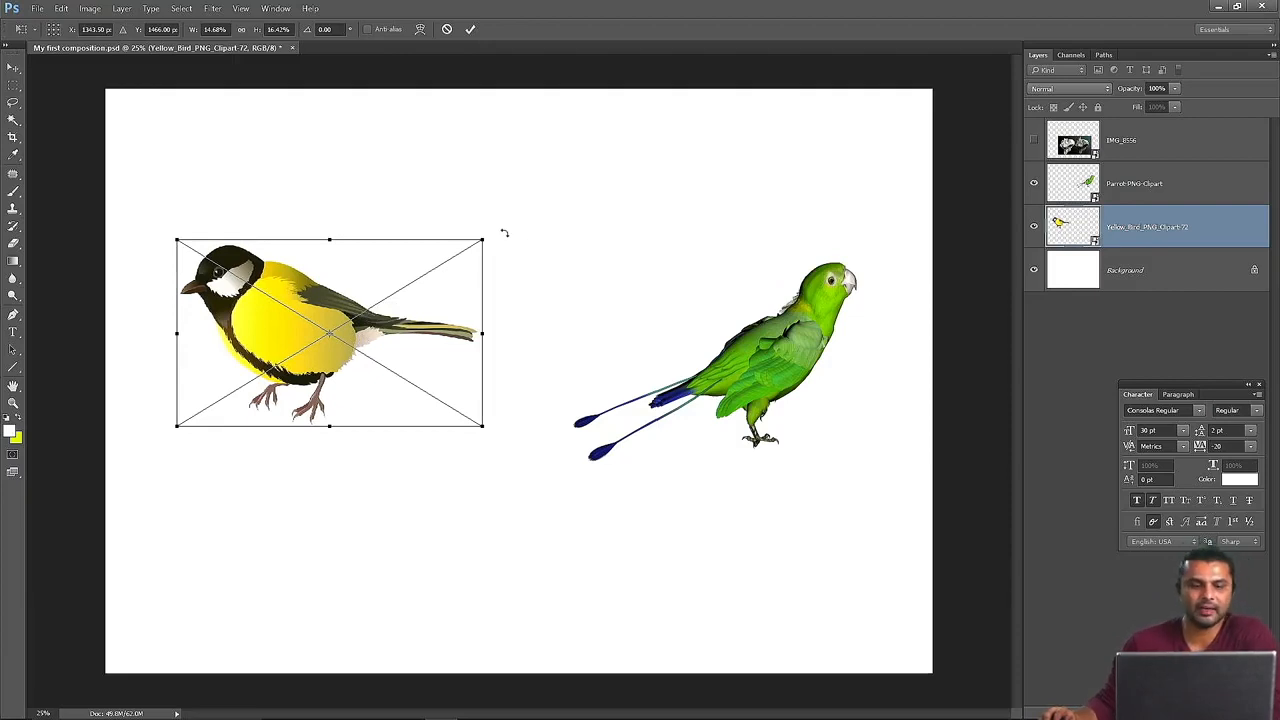
left_click_drag(498, 231, 488, 194)
left_click_drag(534, 400, 476, 512)
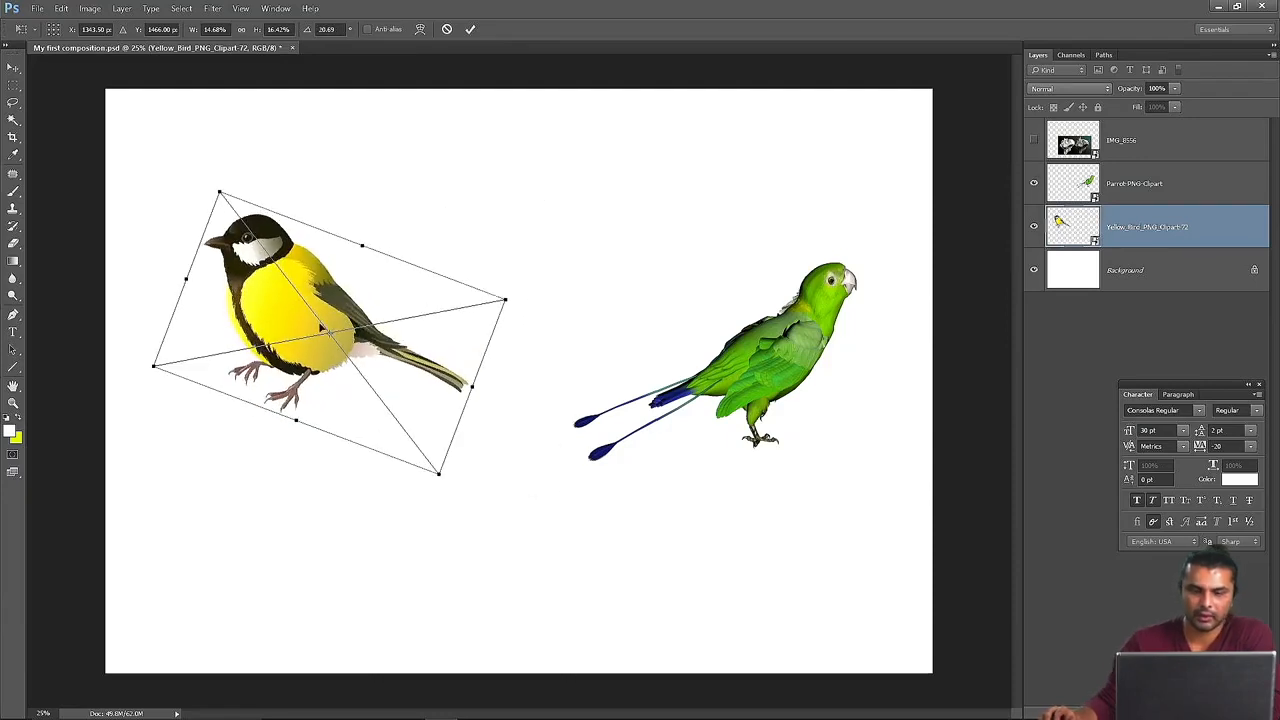
key("Escape")
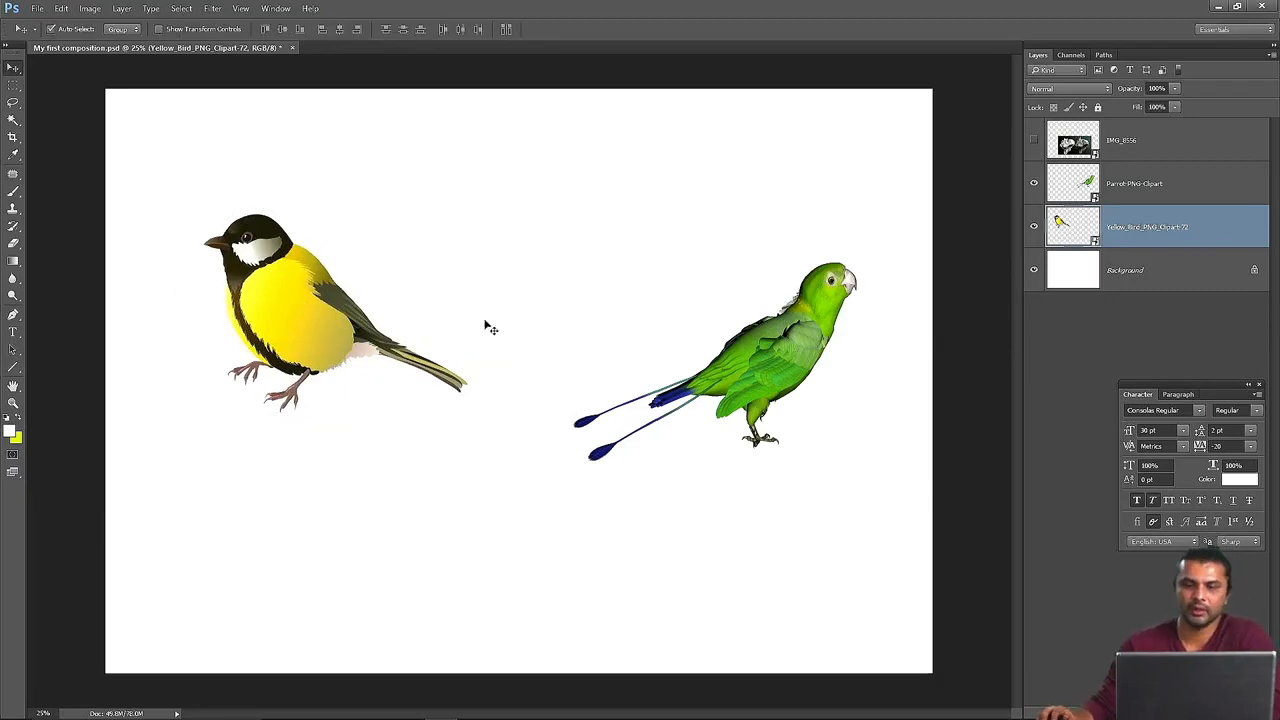
- Move the parrot up towards the yellow bird, put it into Free Transform and rotate it to about 28.6°
left_click_drag(797, 366, 712, 309)
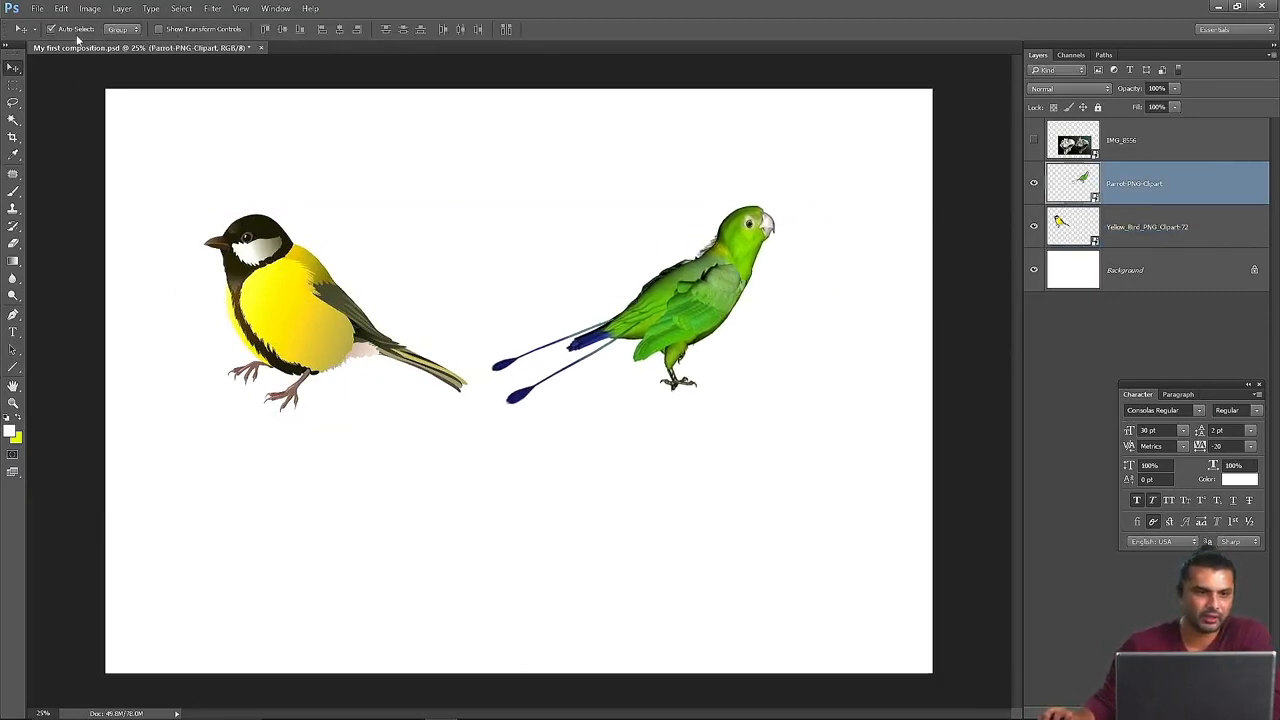
left_click(66, 8)
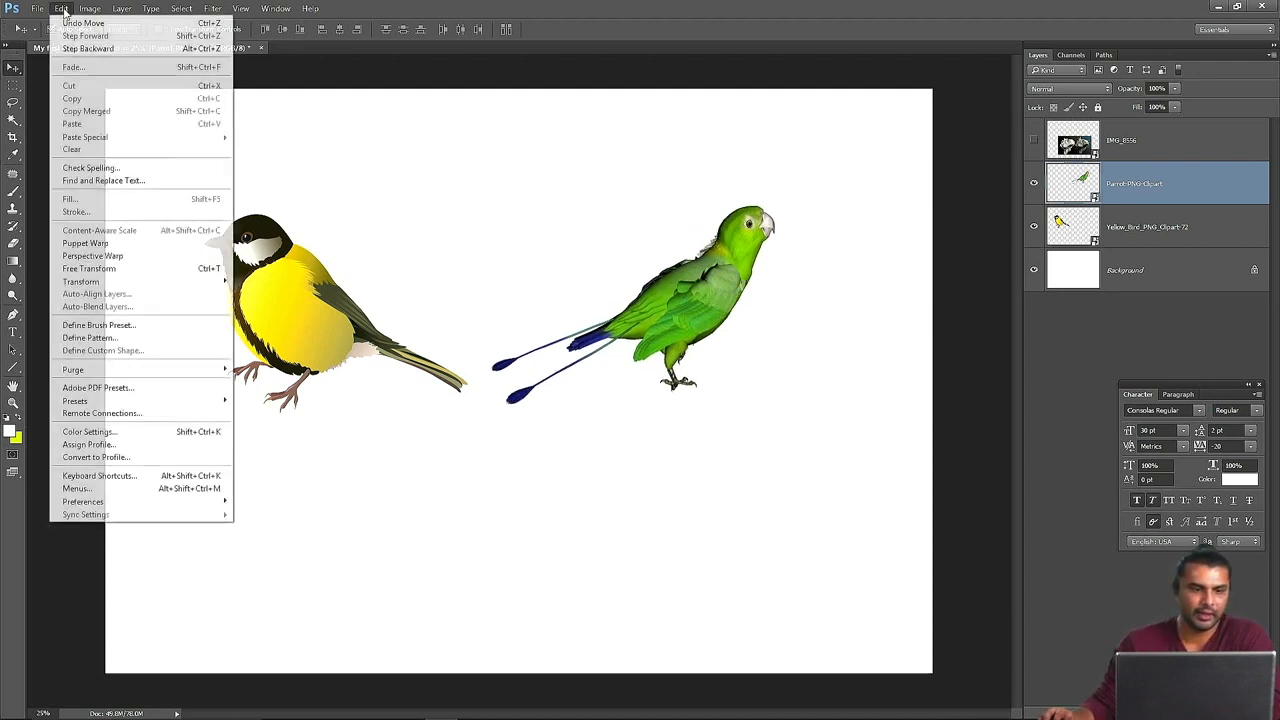
left_click(120, 274)
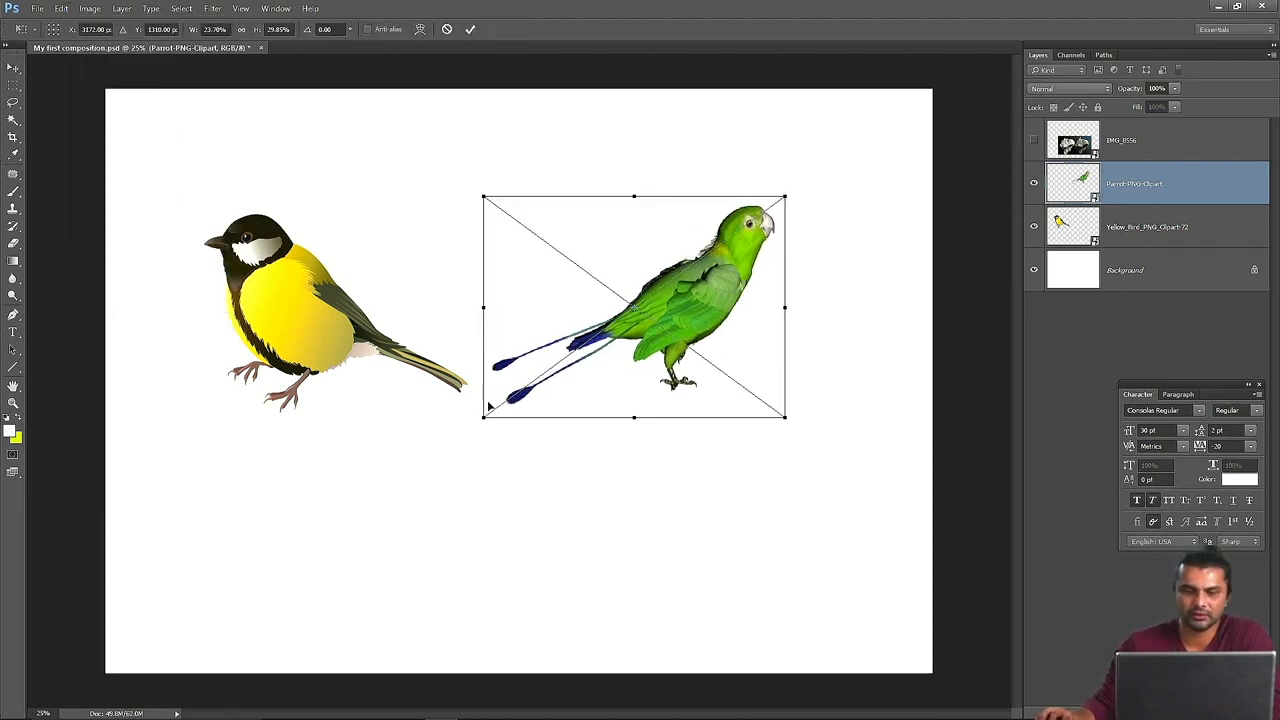
left_click_drag(729, 320, 777, 306)
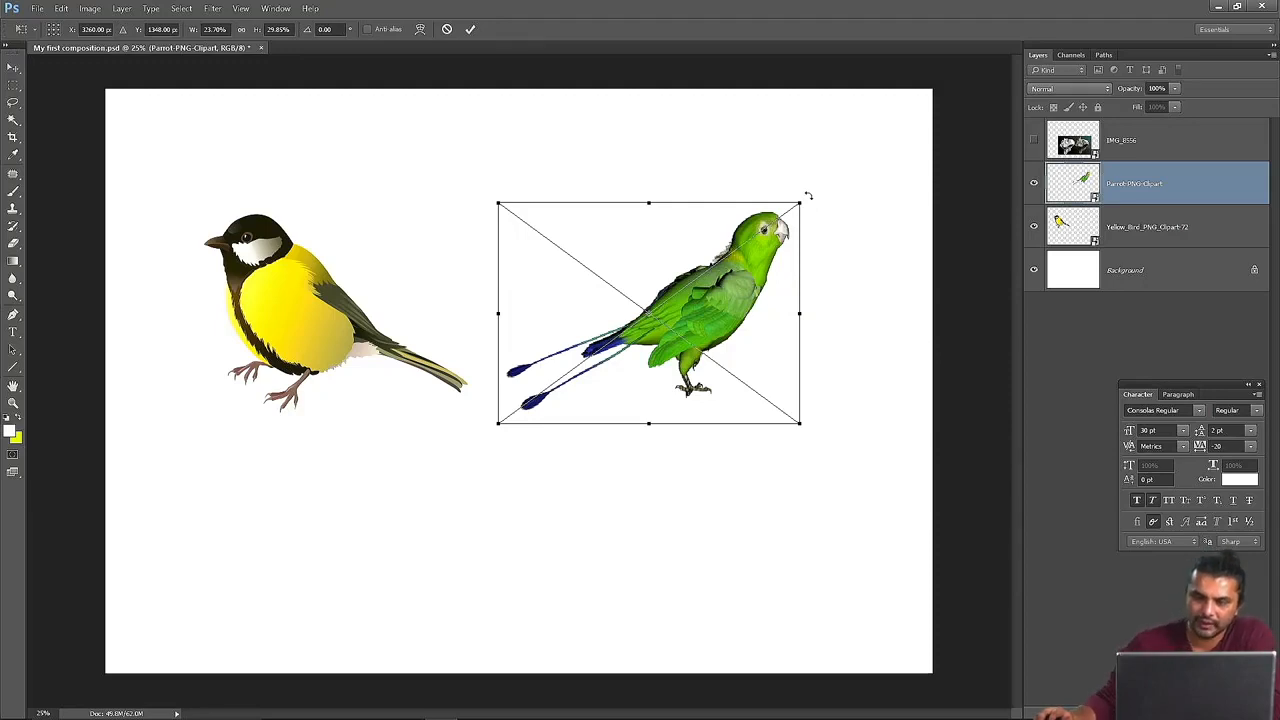
left_click_drag(808, 196, 840, 268)
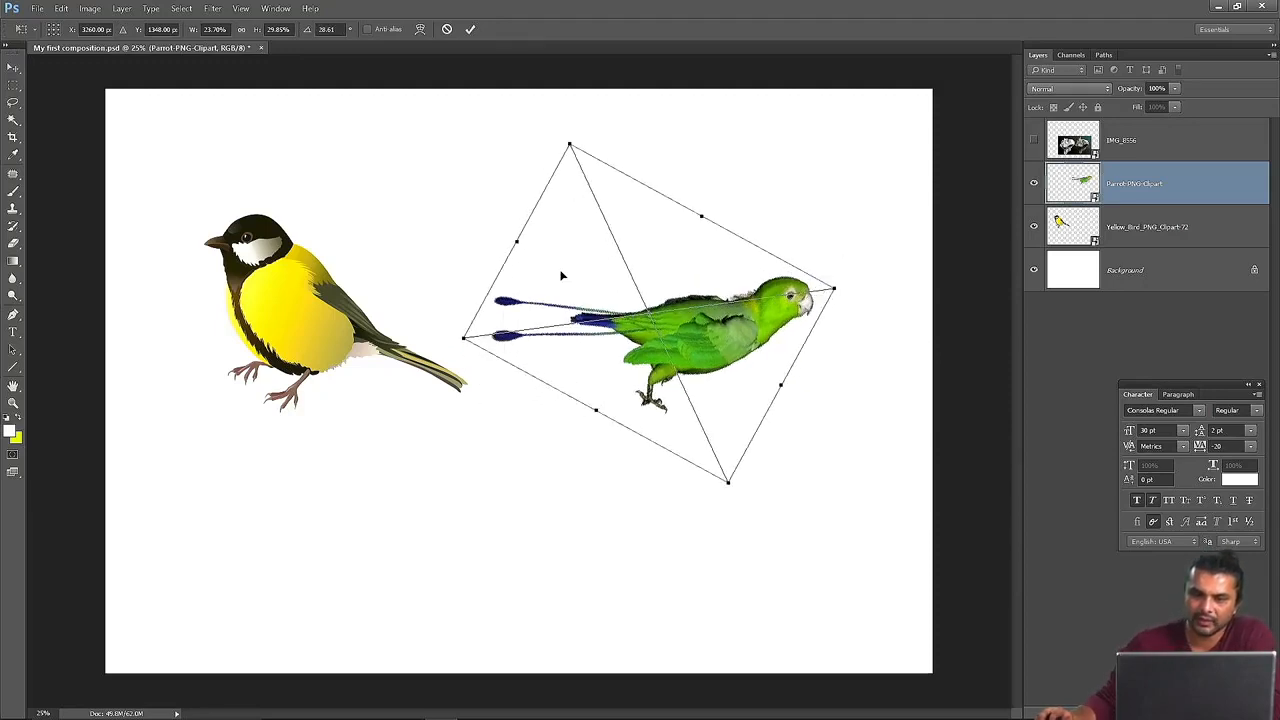
- Rotate and reposition the parrot a few times, ending at about -13.65°, and apply the transform
left_click_drag(442, 336, 495, 466)
left_click_drag(703, 318, 723, 406)
left_click_drag(890, 512, 748, 535)
left_click_drag(755, 407, 757, 312)
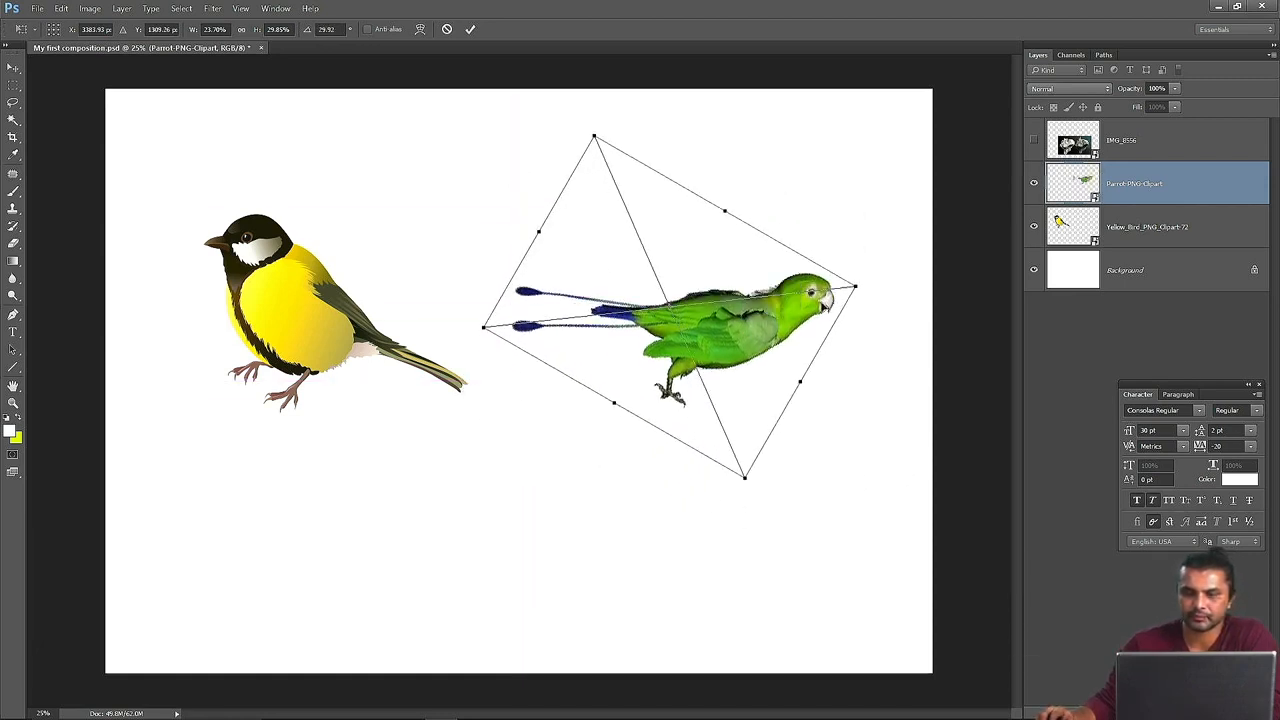
left_click_drag(886, 273, 838, 68)
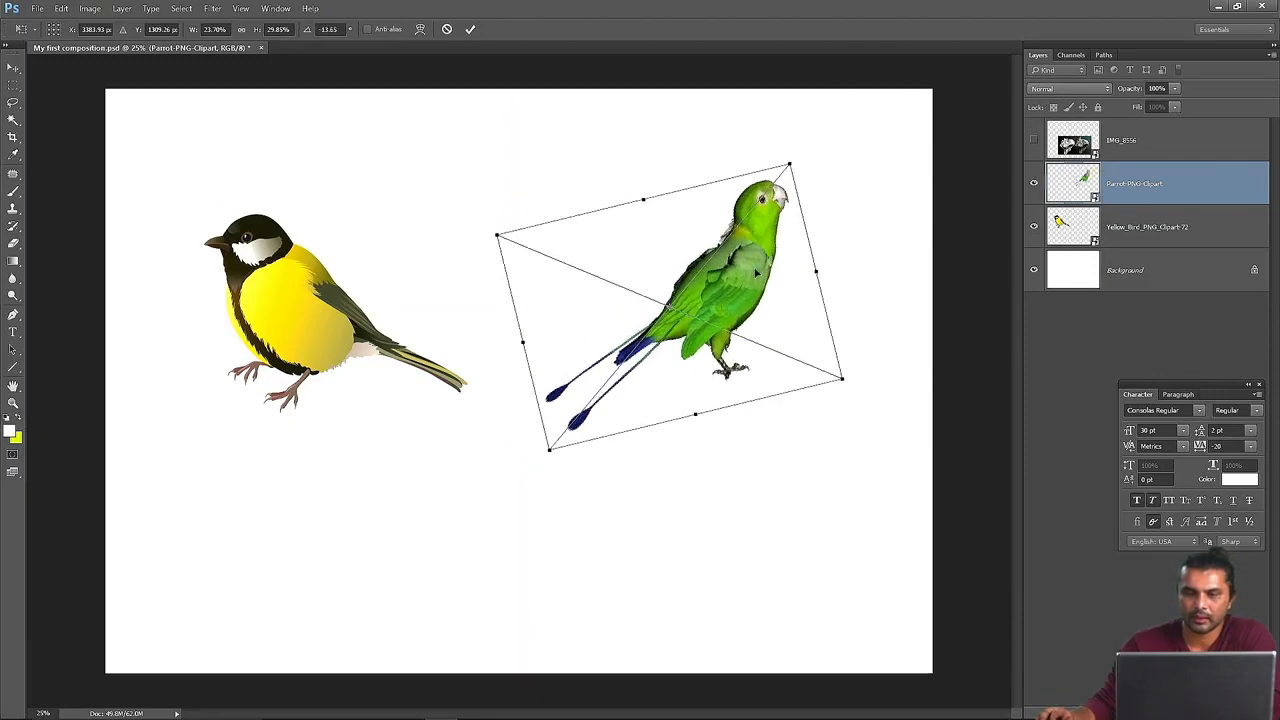
key("Return")
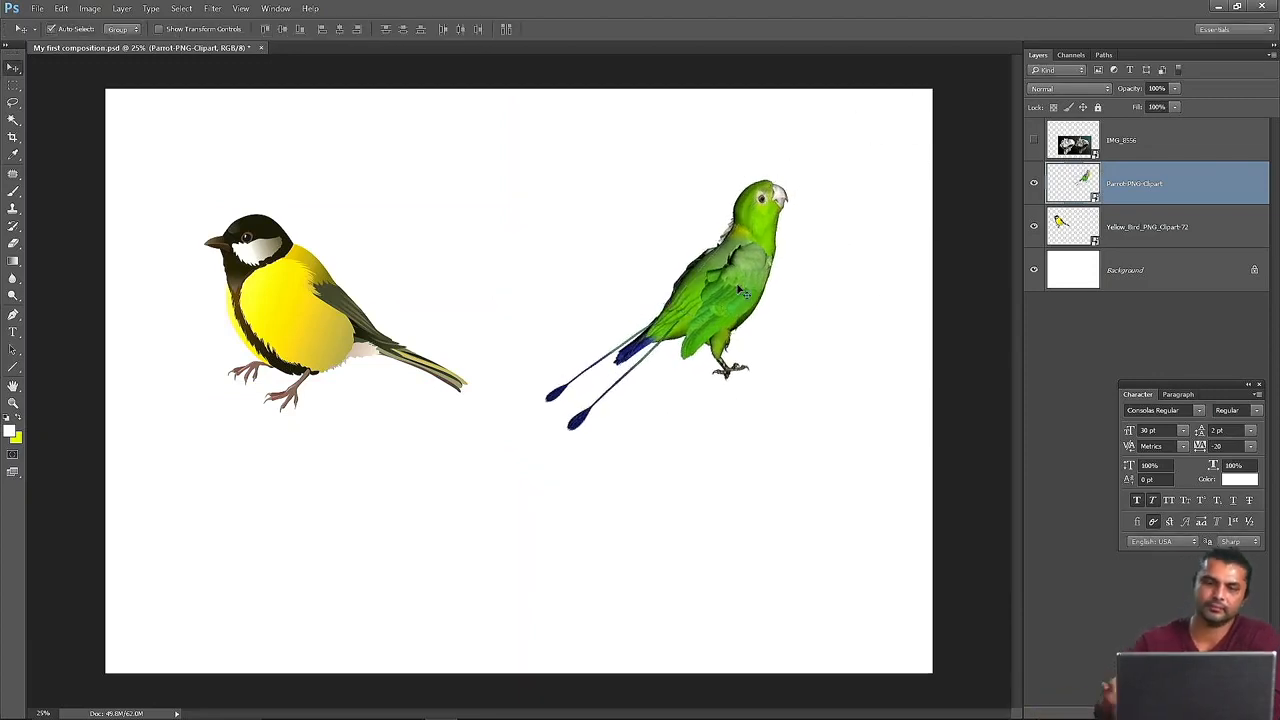
- Shift the parrot around in small moves, ending slightly lower and closer to the yellow bird
left_click_drag(740, 290, 770, 303)
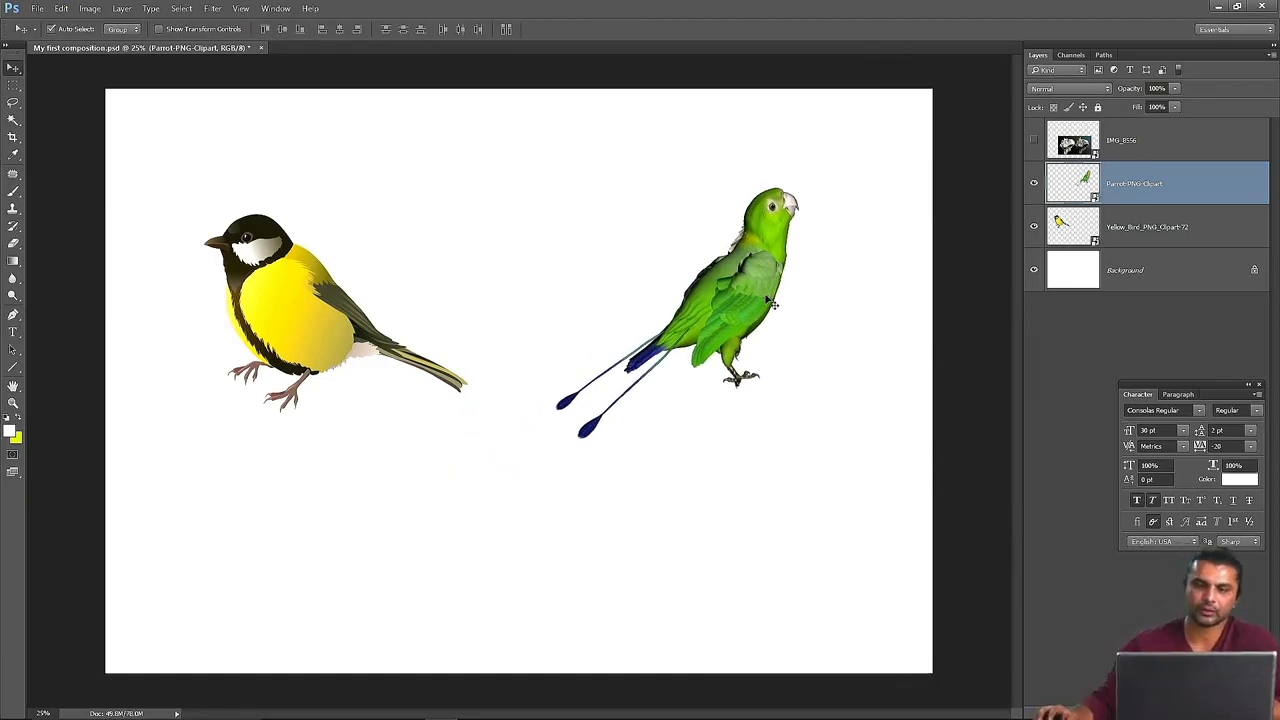
mouse_move(744, 283)
left_mouse_down()
mouse_move(732, 276)
mouse_move(738, 245)
mouse_move(734, 288)
left_mouse_up()
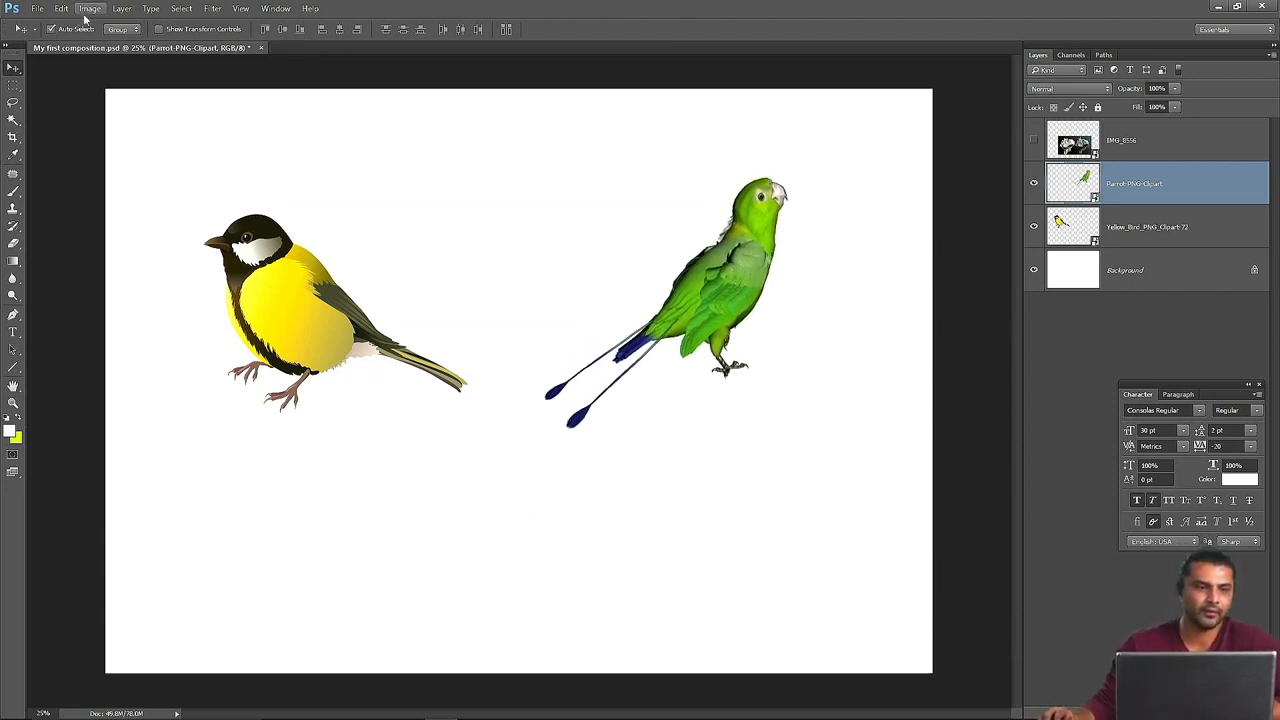
left_click_drag(742, 274, 720, 314)
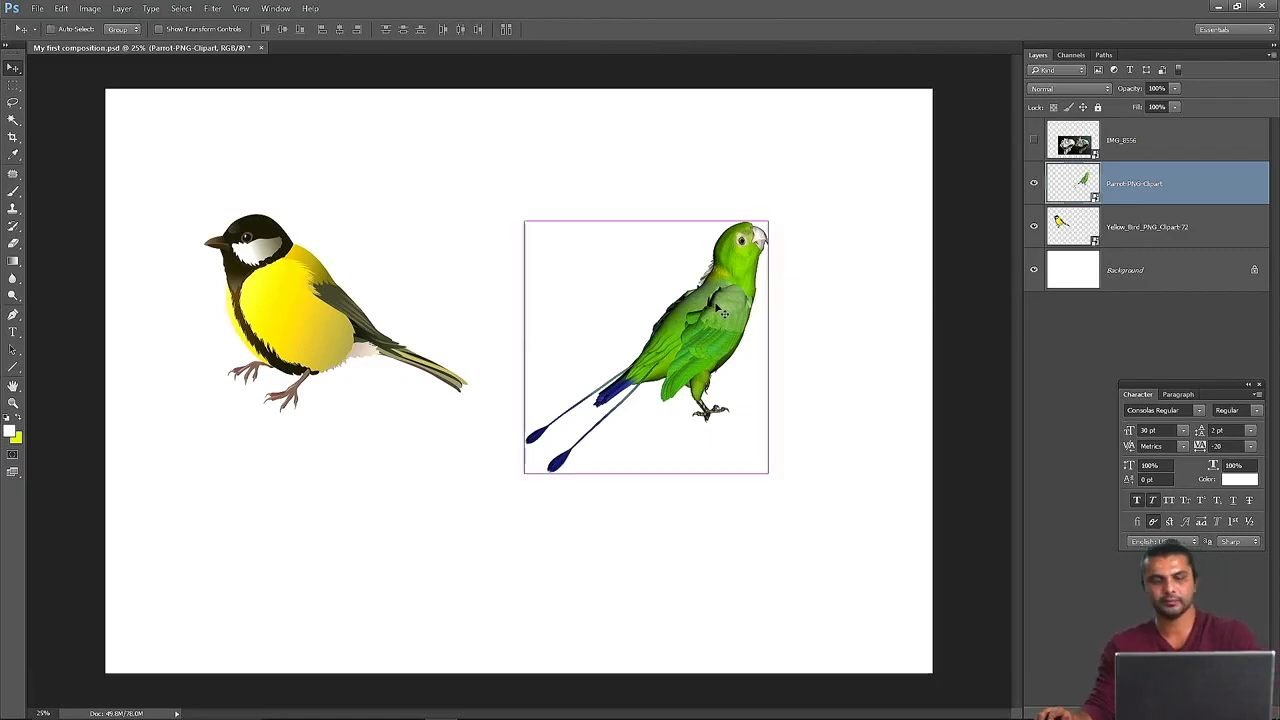
- Put the parrot into Free Transform and flip it horizontally
key("ctrl+t")
right_click(713, 323)
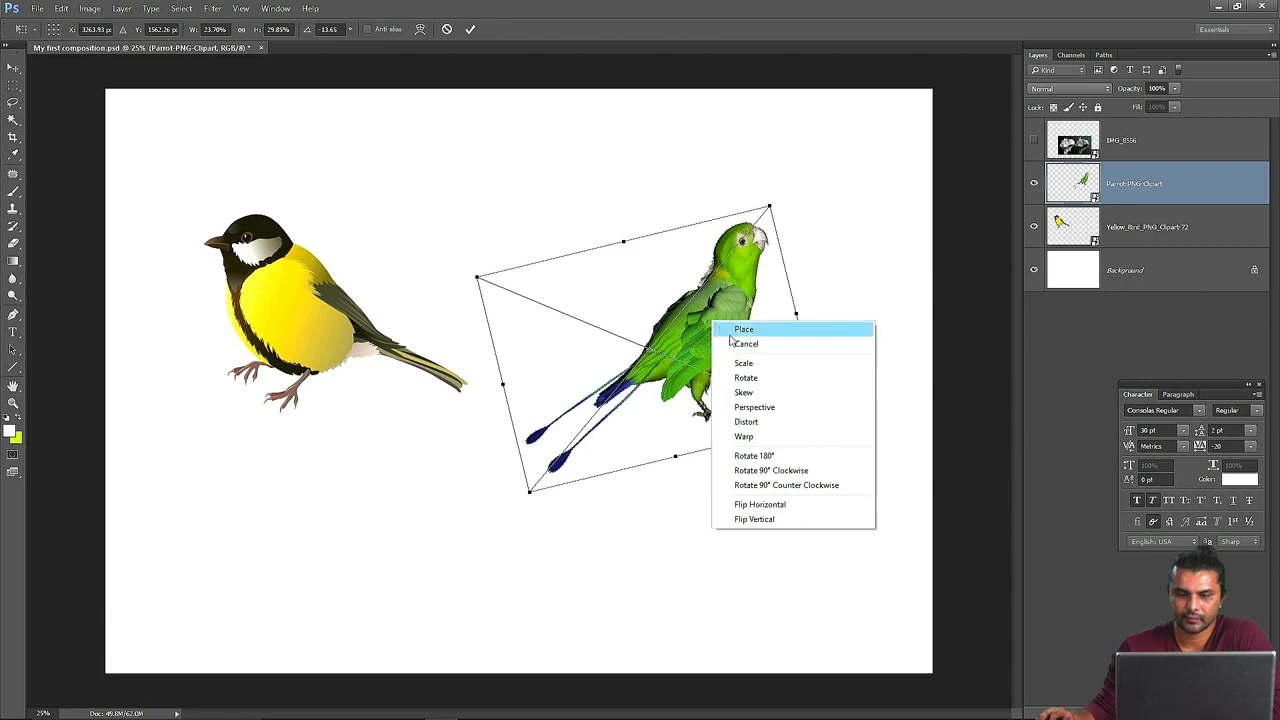
left_click(779, 505)
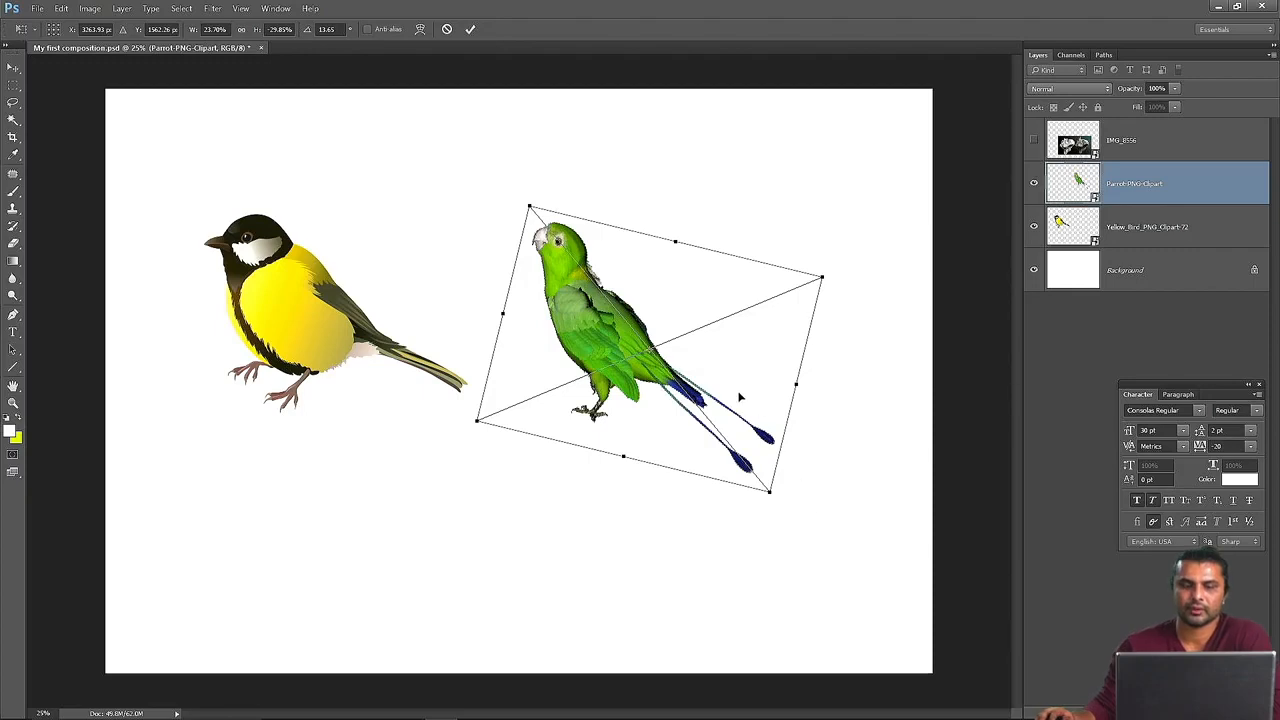
- Flip the parrot vertically four times in a row
right_click(583, 327)
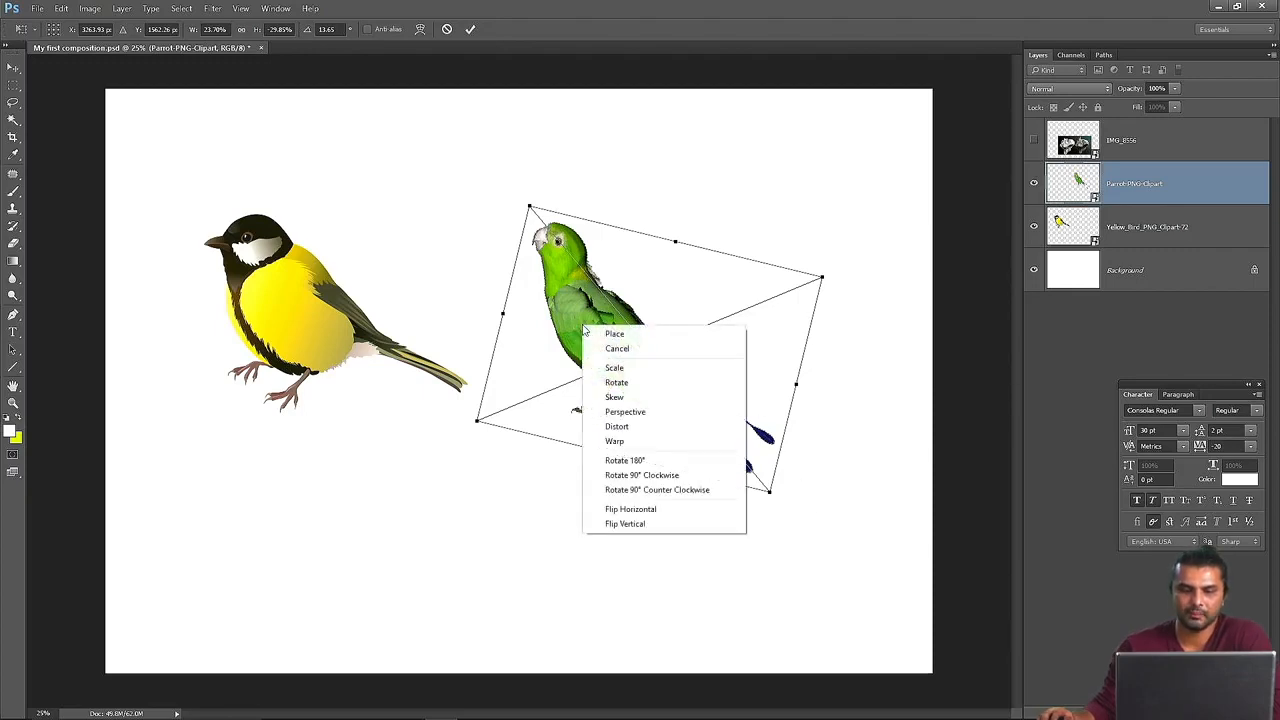
left_click(634, 523)
right_click(599, 370)
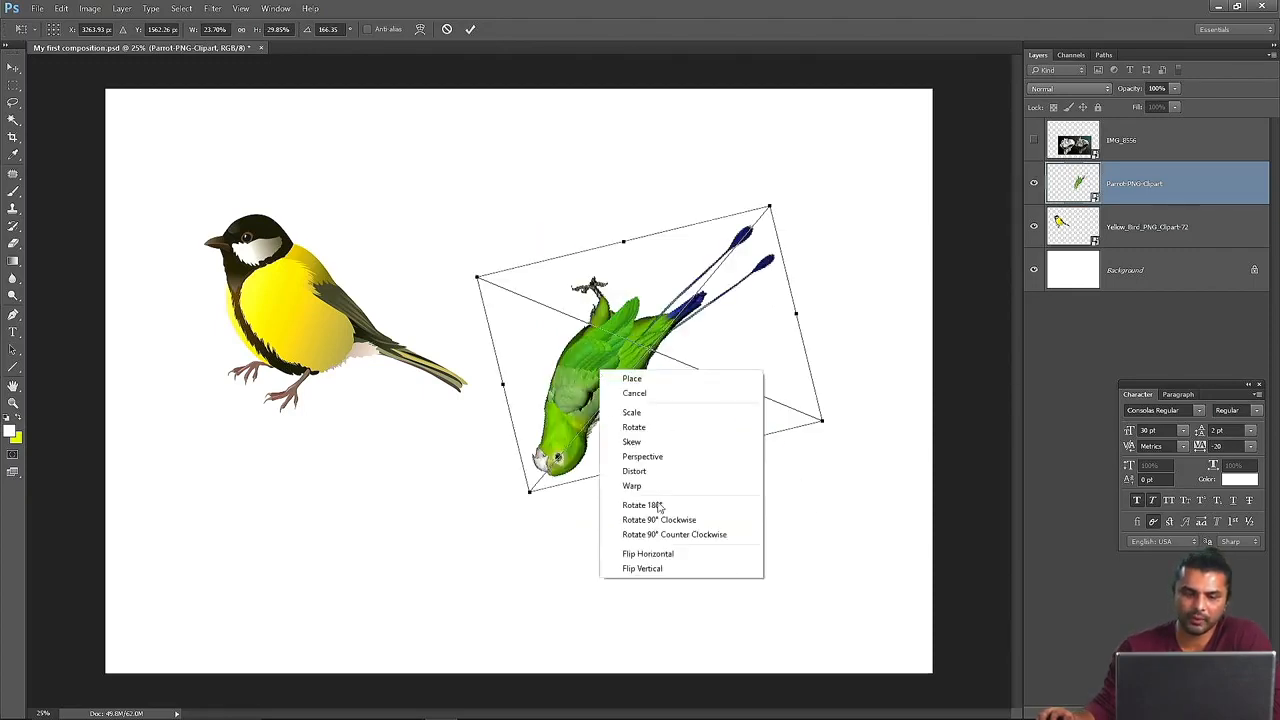
left_click(664, 577)
right_click(613, 334)
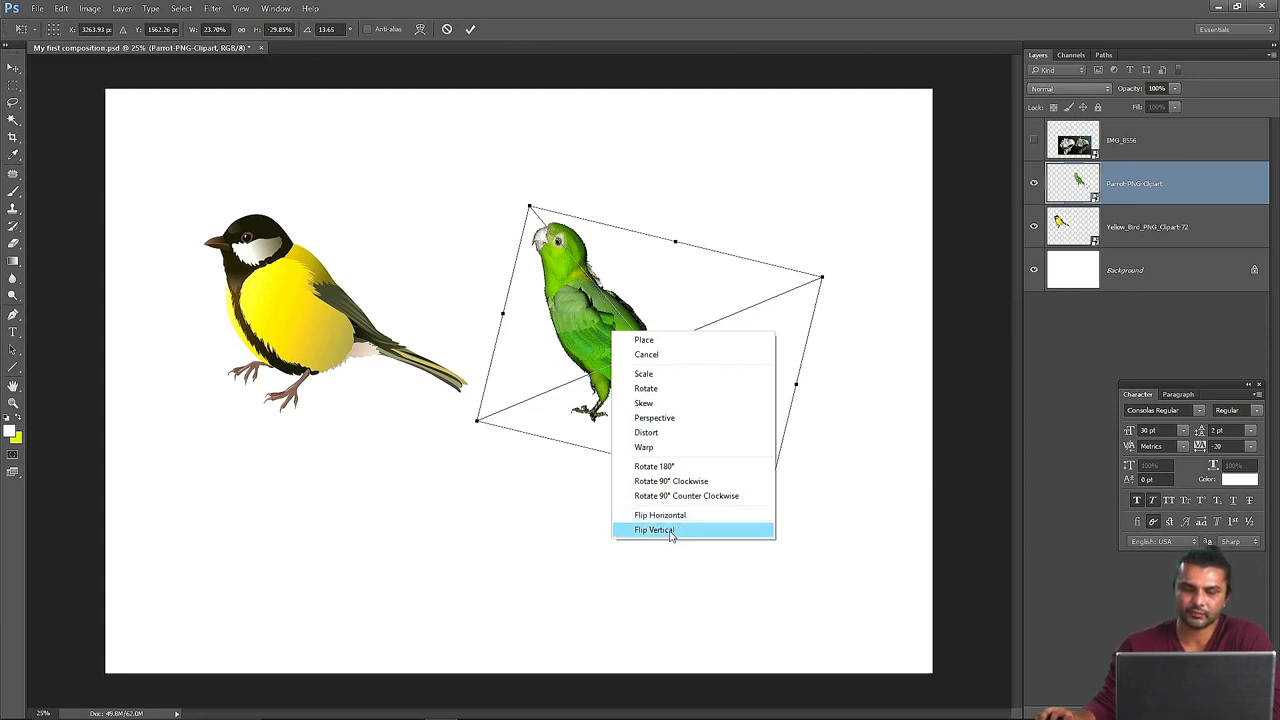
left_click(670, 535)
right_click(618, 305)
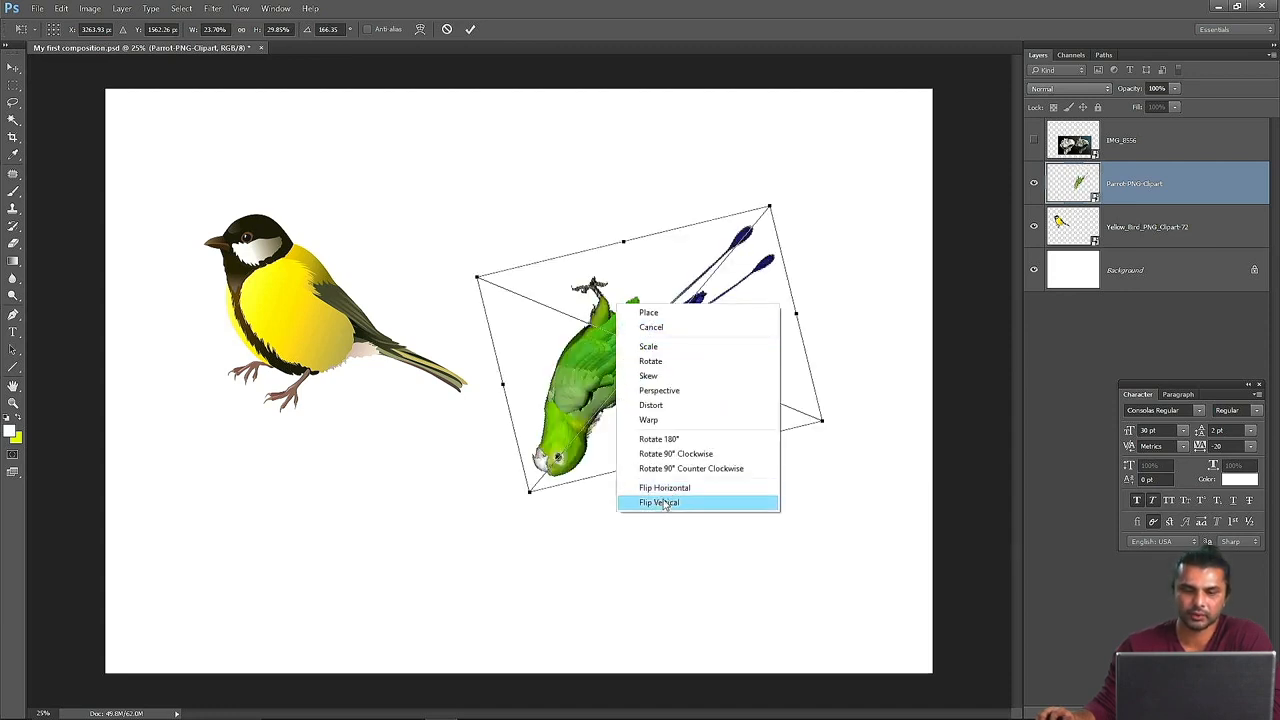
left_click(664, 503)
- Flip the parrot vertically, horizontally and vertically once more so it stands upright facing away from the yellow bird
right_click(584, 306)
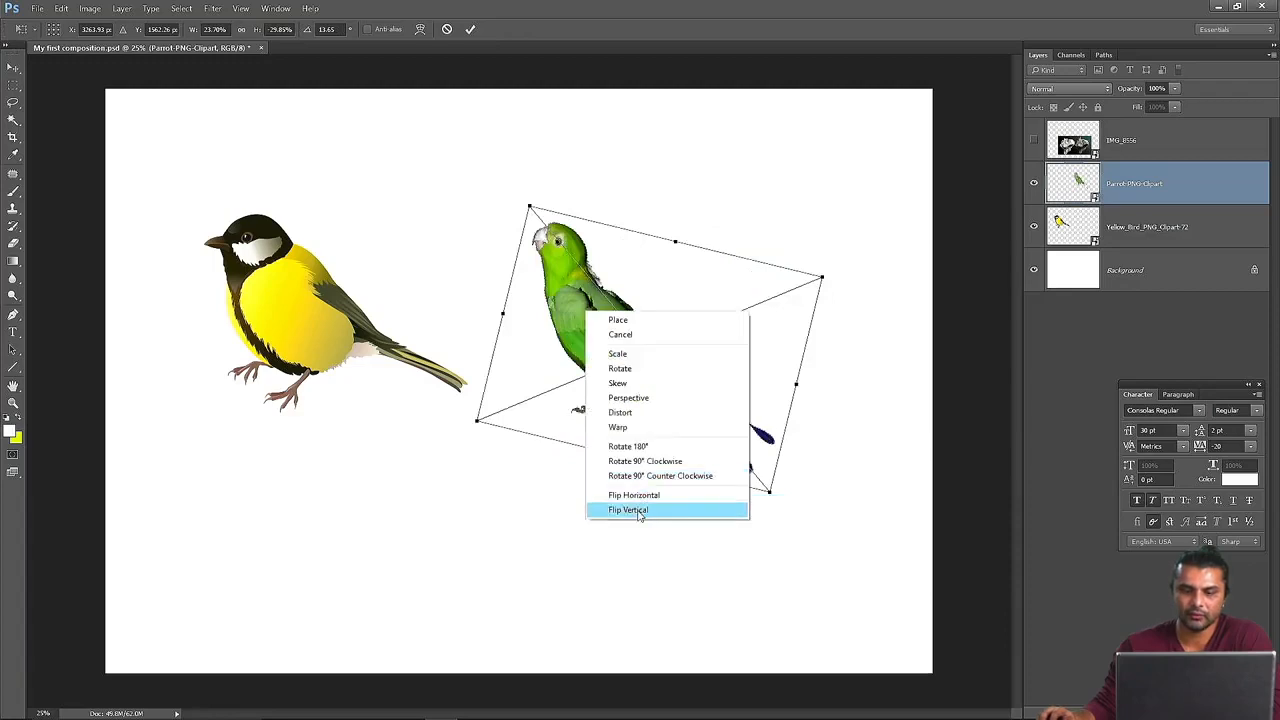
left_click(632, 502)
right_click(632, 331)
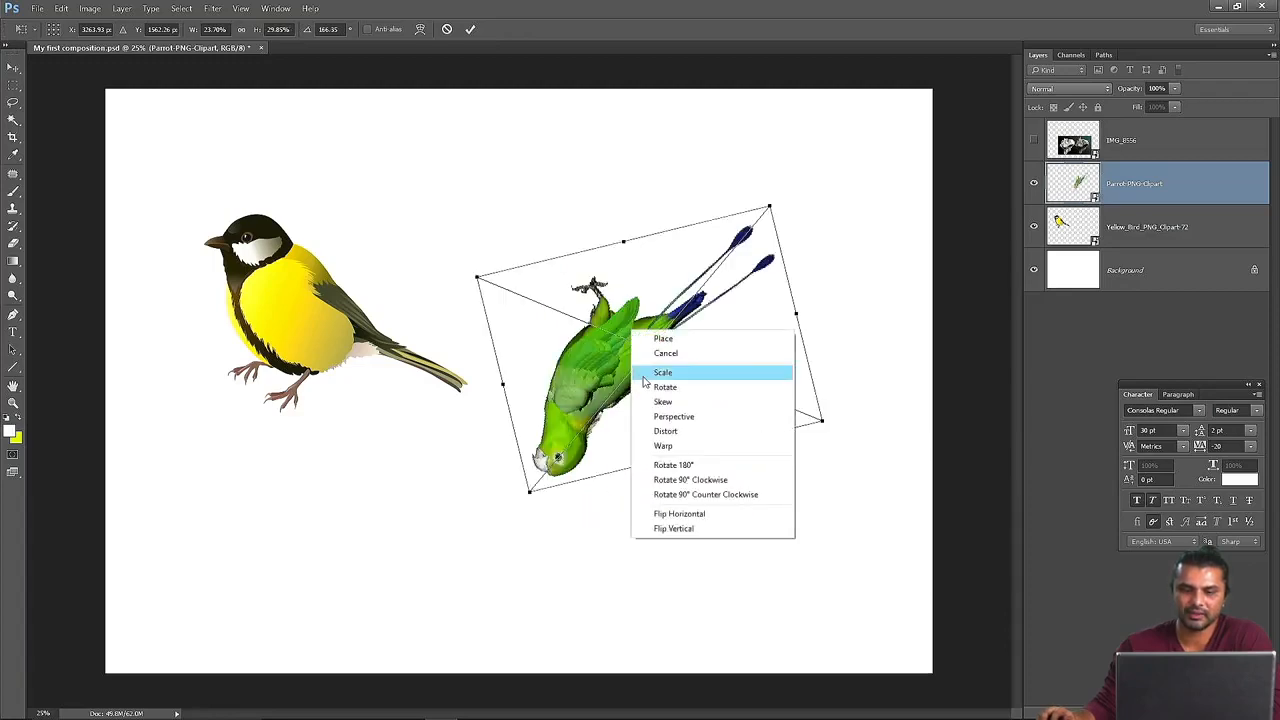
left_click(683, 513)
right_click(663, 313)
left_click(696, 512)
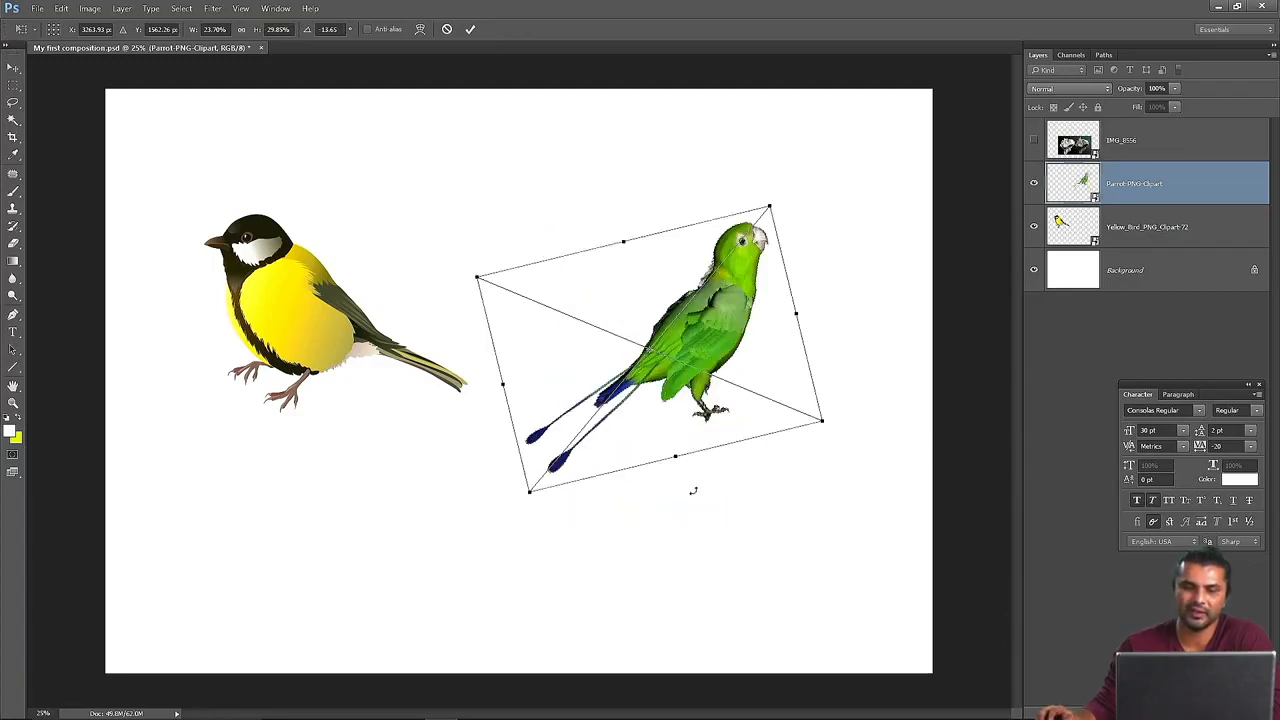
- Tilt the parrot to about -2.09° and flip it horizontally, placing it beside the yellow bird, and apply the transform
left_click_drag(710, 321, 683, 364)
left_click_drag(832, 477, 820, 508)
right_click(714, 383)
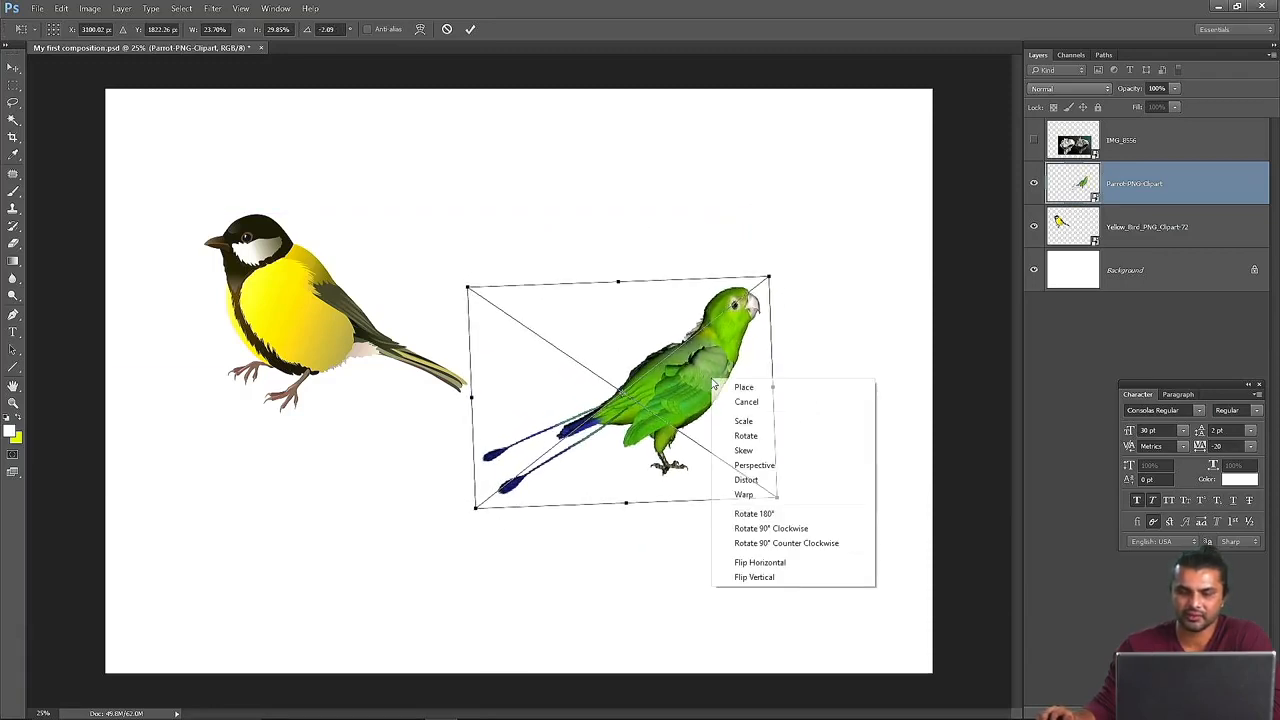
left_click(789, 562)
left_click_drag(558, 390, 540, 313)
key("Return")
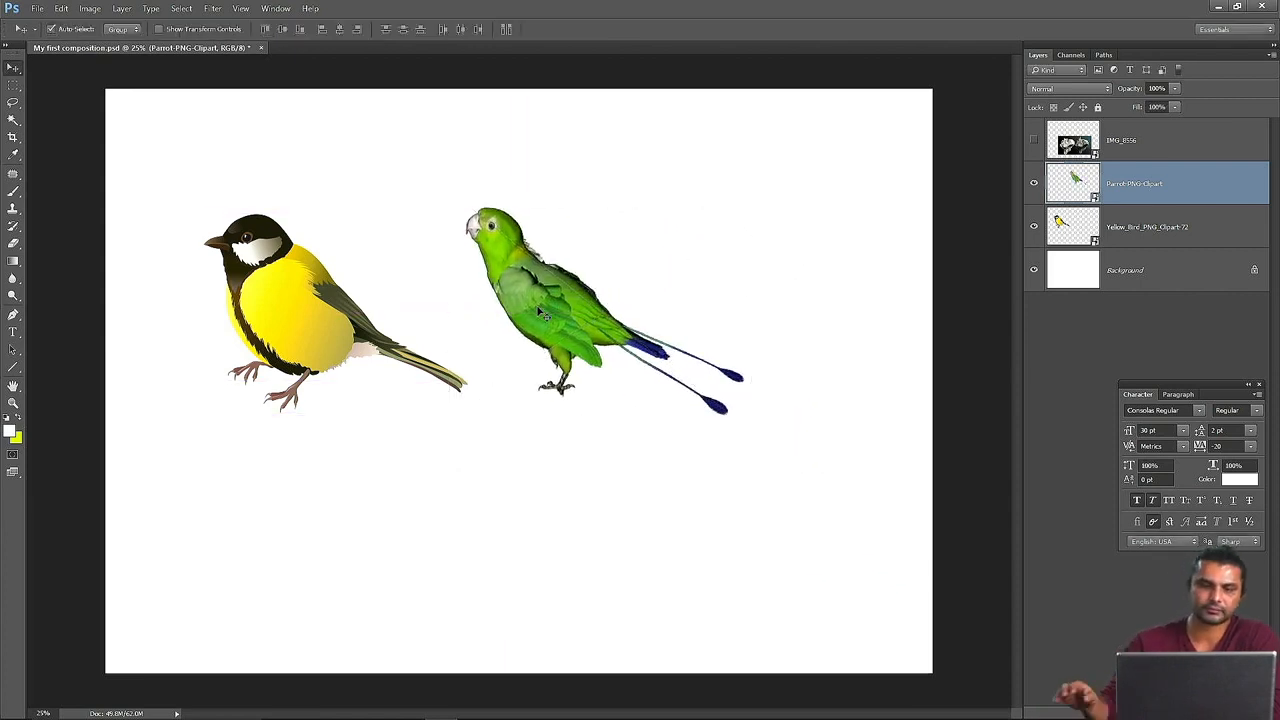
- Move the yellow bird into the canvas's upper-left corner and the parrot to the middle of the canvas
left_click_drag(252, 322, 180, 237)
left_click_drag(535, 277, 437, 188)
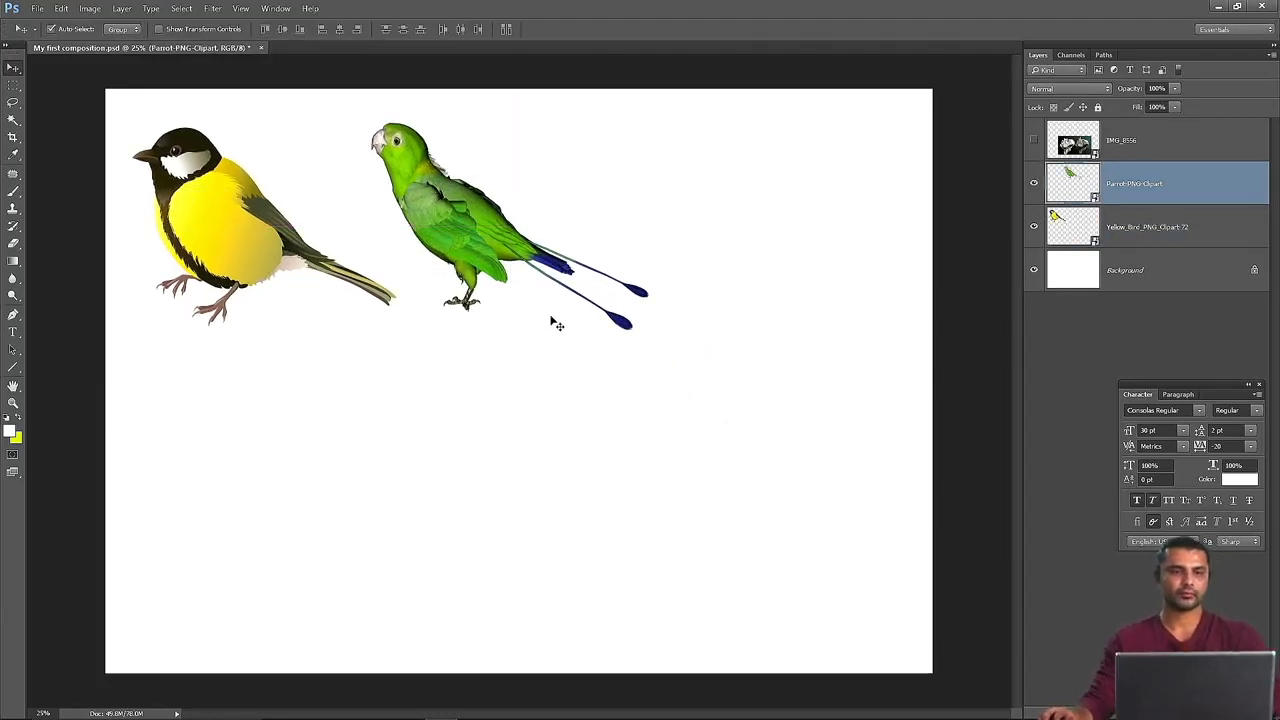
left_click_drag(478, 224, 548, 385)
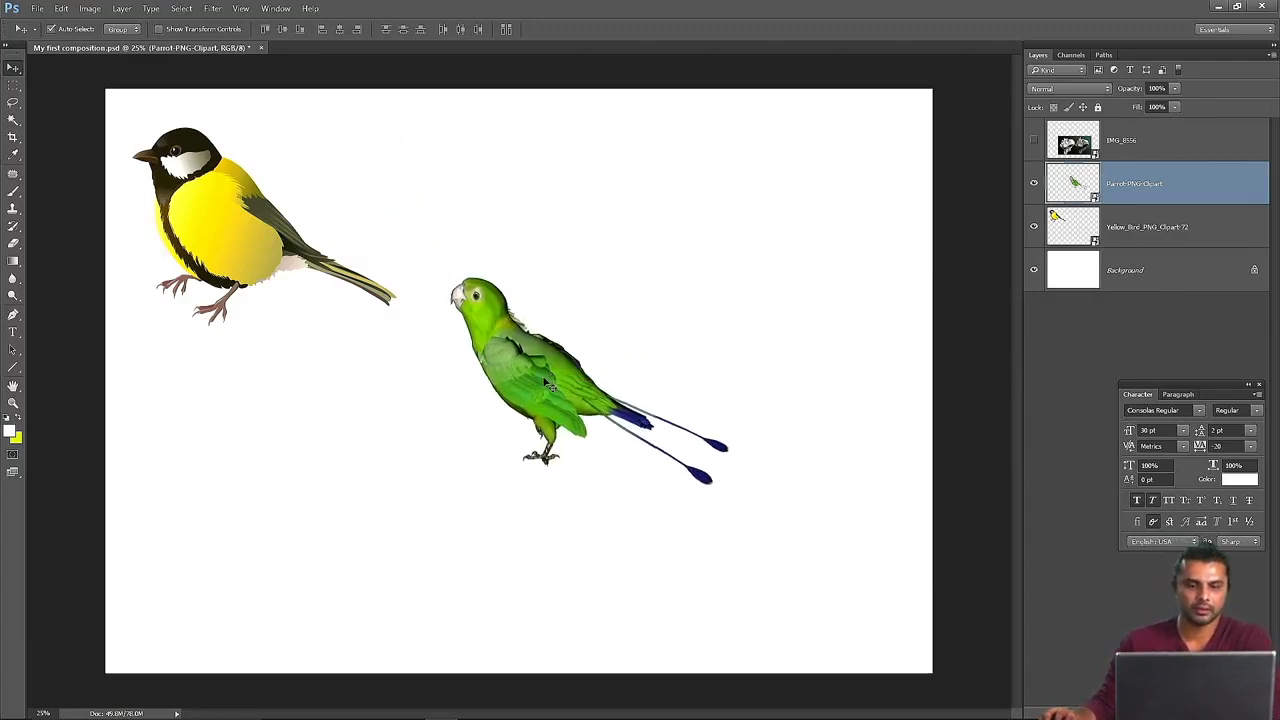
left_click_drag(553, 396, 551, 396)
- Put the parrot into Free Transform with the Skew option and apply it without skewing
left_click(61, 8)
left_click(100, 269)
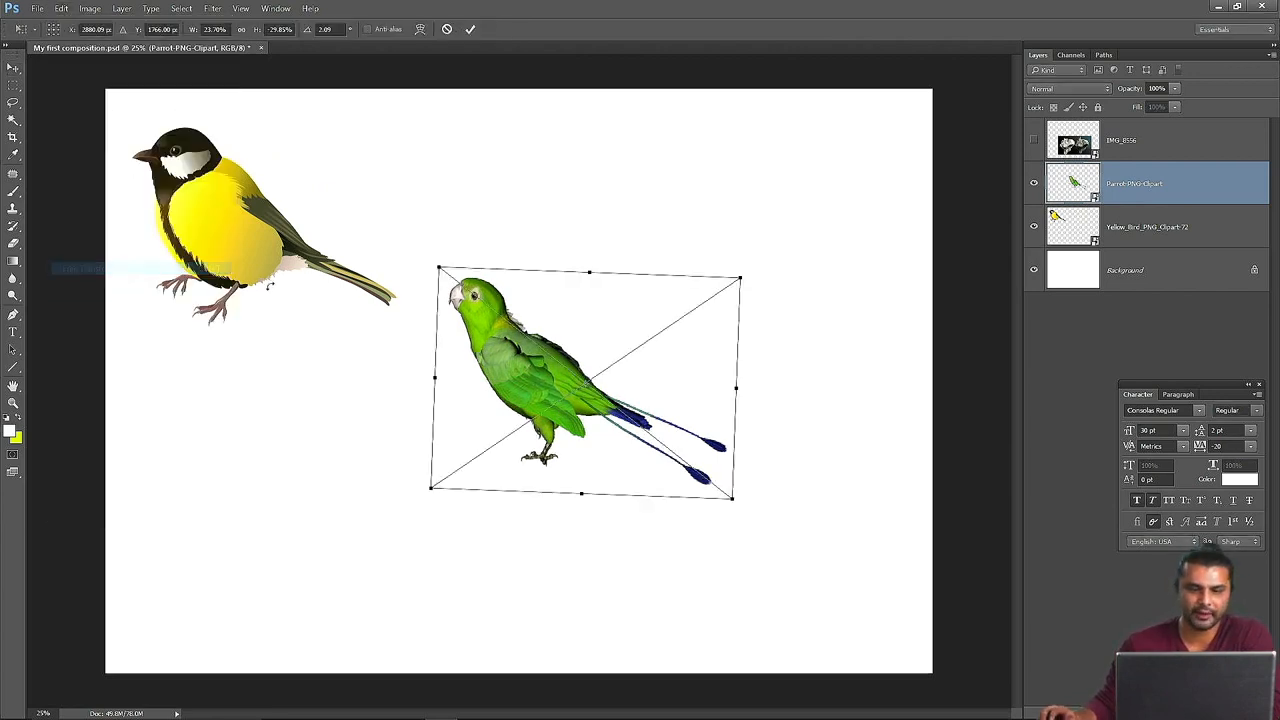
right_click(505, 357)
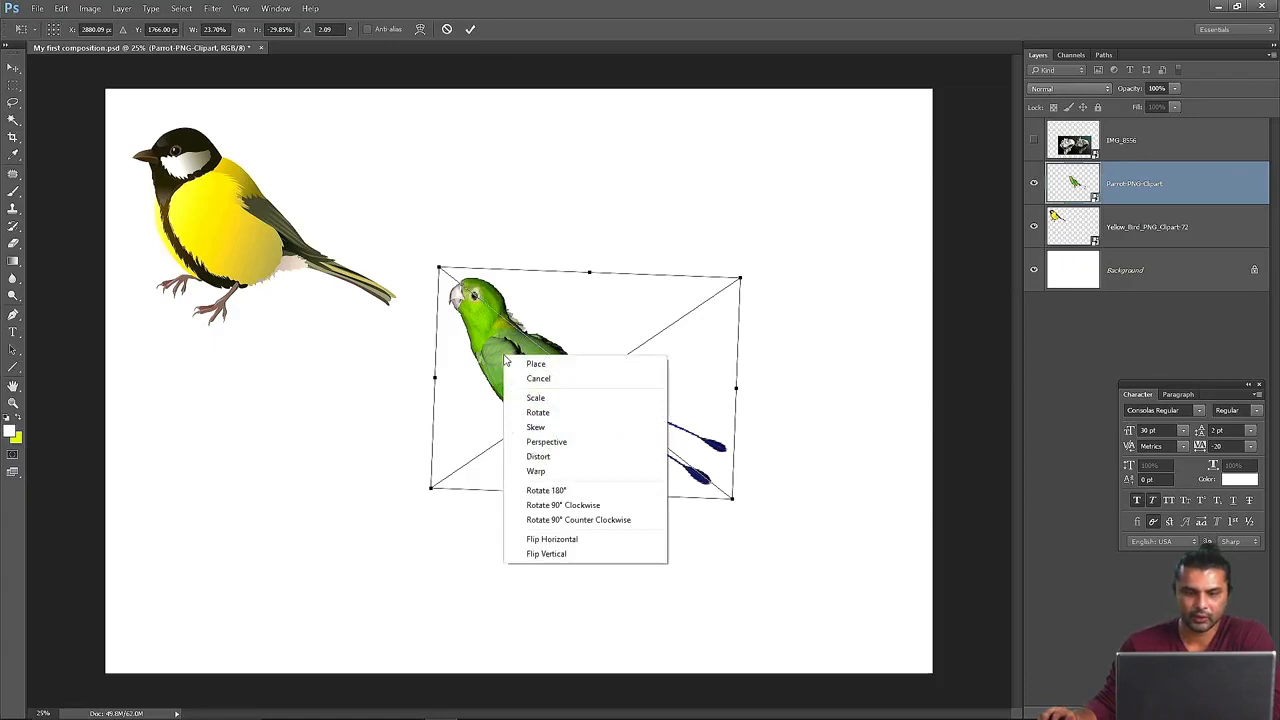
left_click(557, 430)
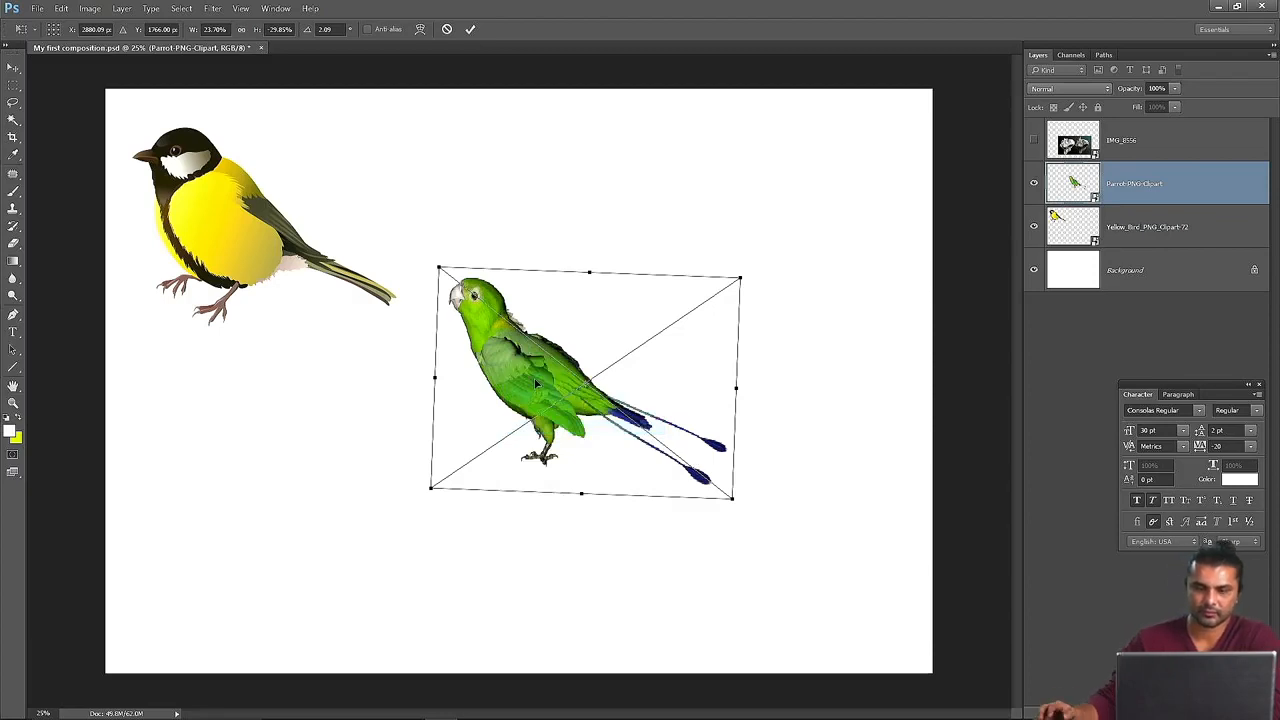
key("Return")
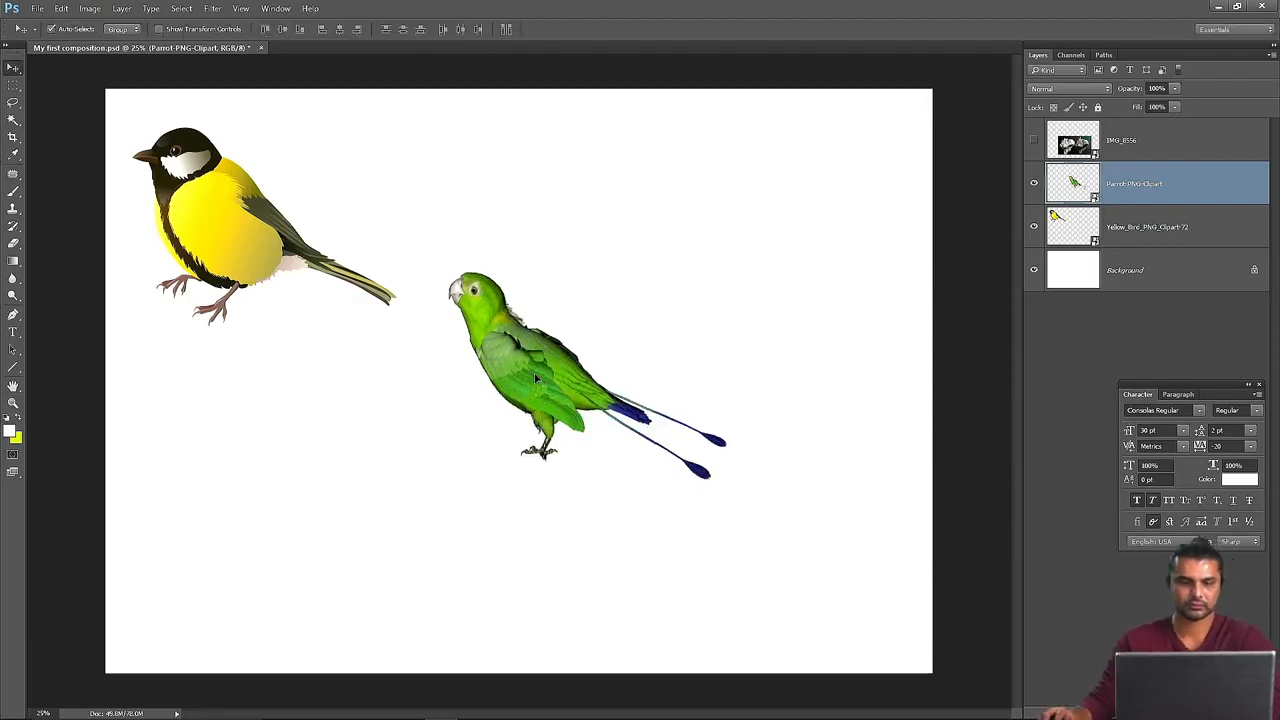
- Free-transform the parrot with the Skew option, pulling all four corners of its box into an irregular quadrilateral
key("ctrl+t")
right_click(533, 343)
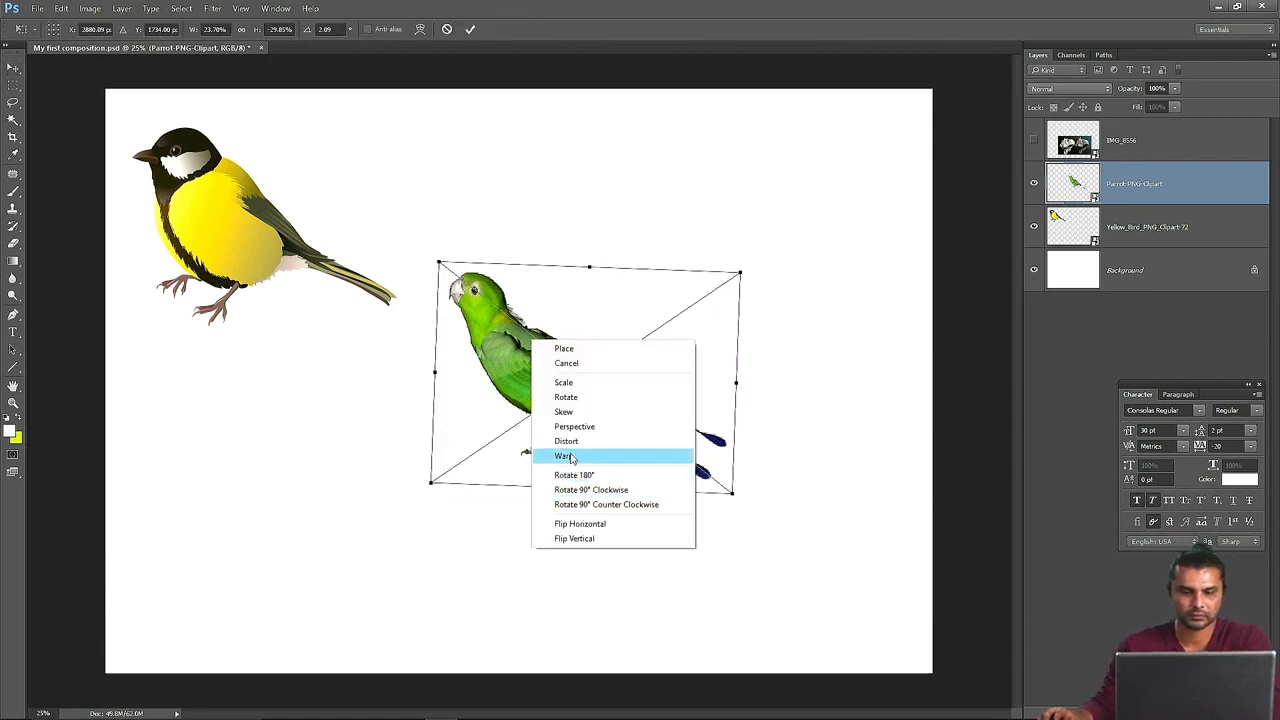
left_click(564, 411)
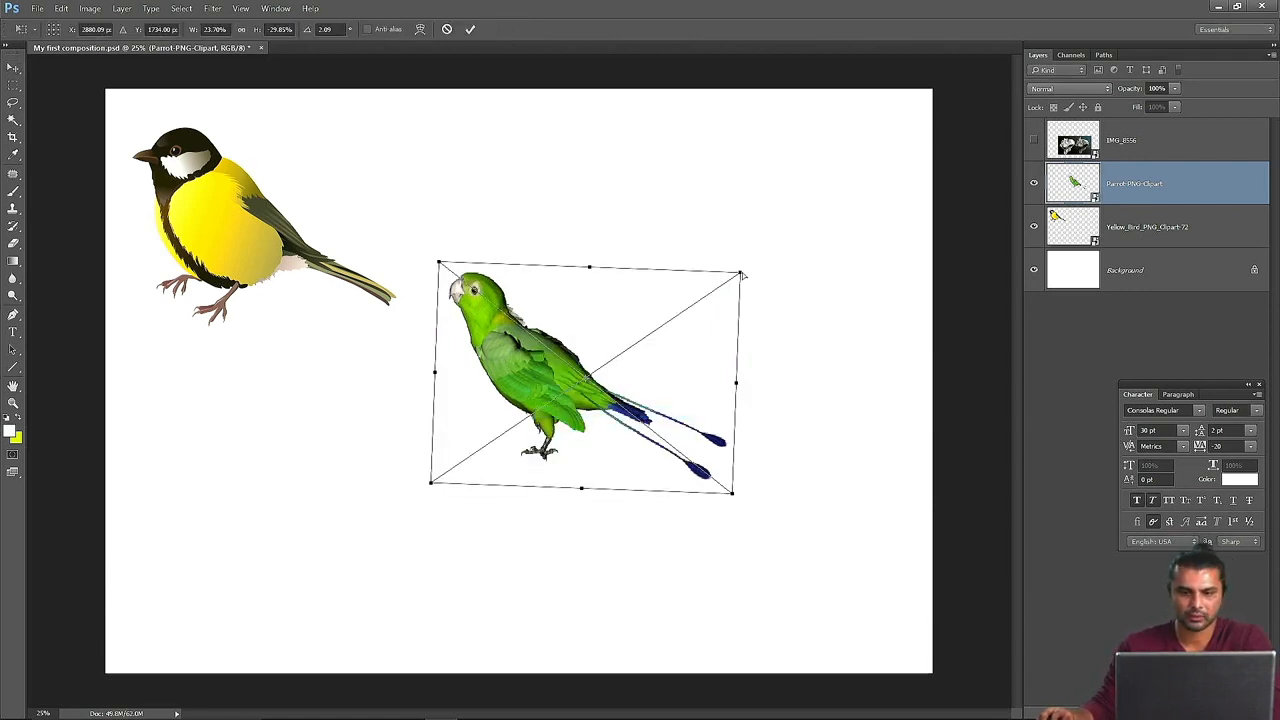
left_click_drag(741, 272, 745, 131)
left_click_drag(431, 486, 330, 479)
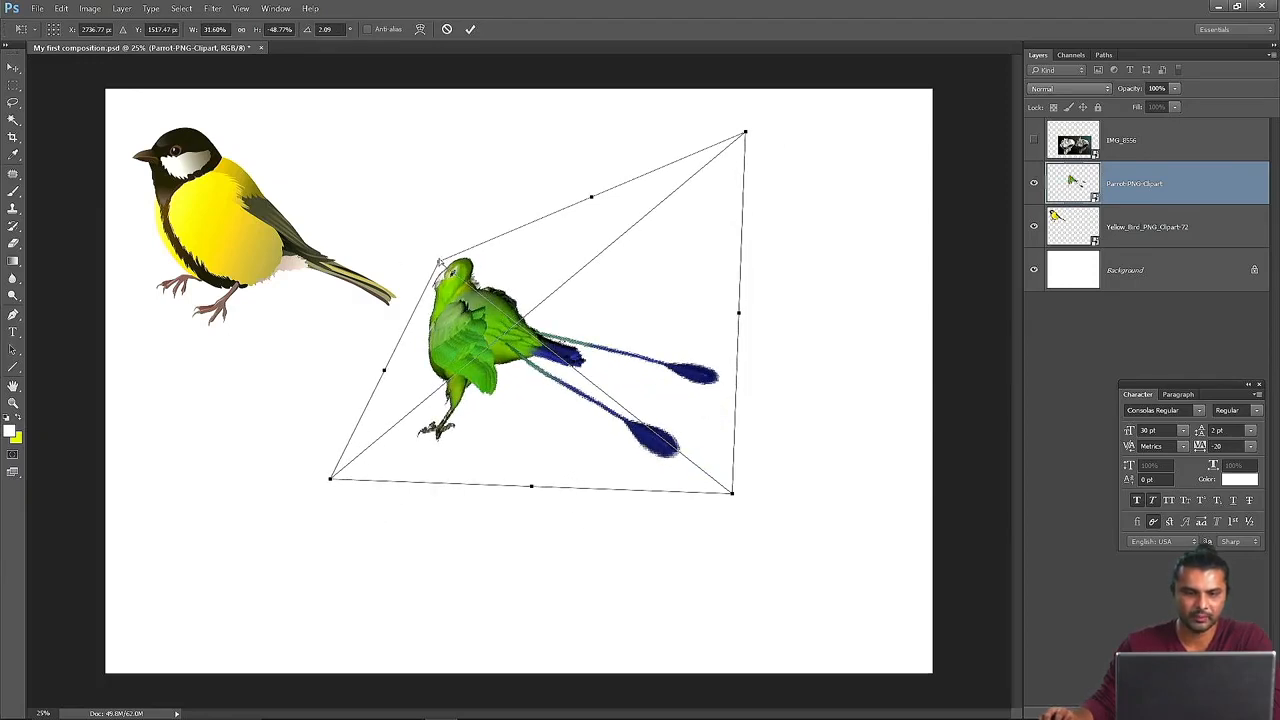
left_click_drag(439, 262, 453, 232)
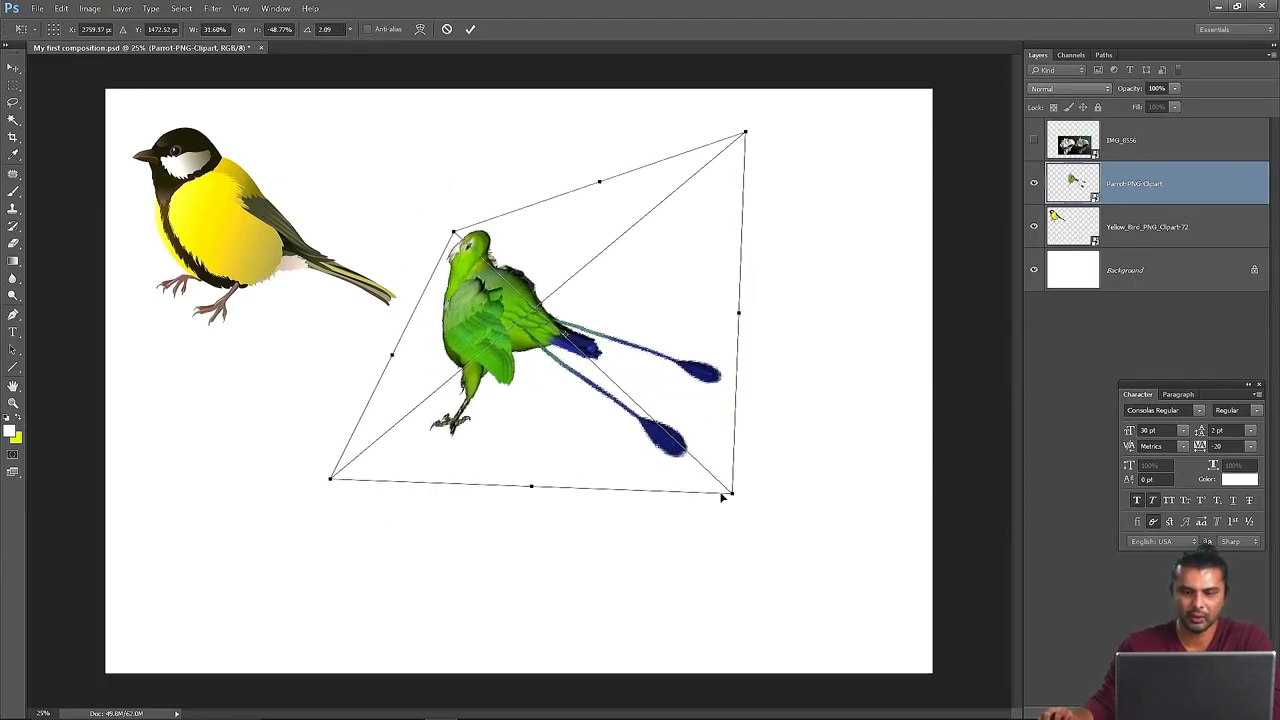
left_click_drag(732, 494, 777, 378)
- Reshape the parrot's skew box by shifting its bottom and tail-side edges and adjusting the two tail-side corners
left_click_drag(537, 432, 506, 466)
left_click_drag(695, 387, 677, 470)
left_click_drag(745, 133, 716, 272)
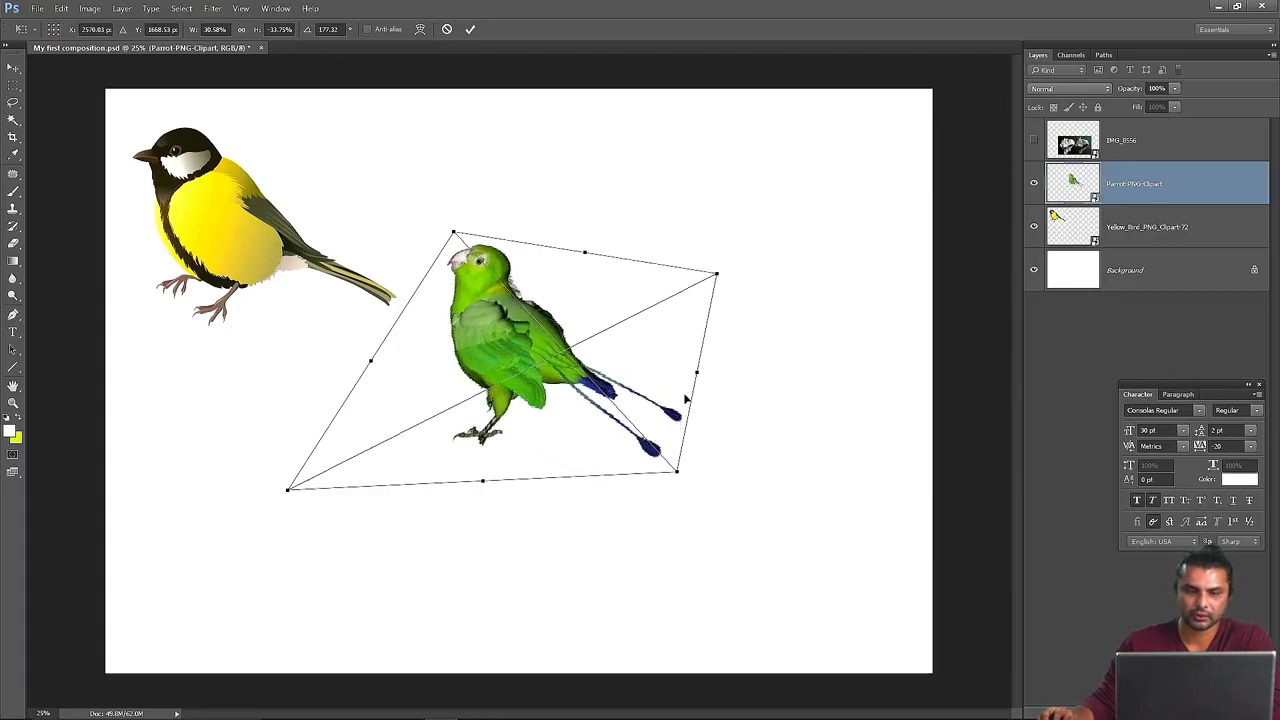
left_click_drag(677, 474, 834, 463)
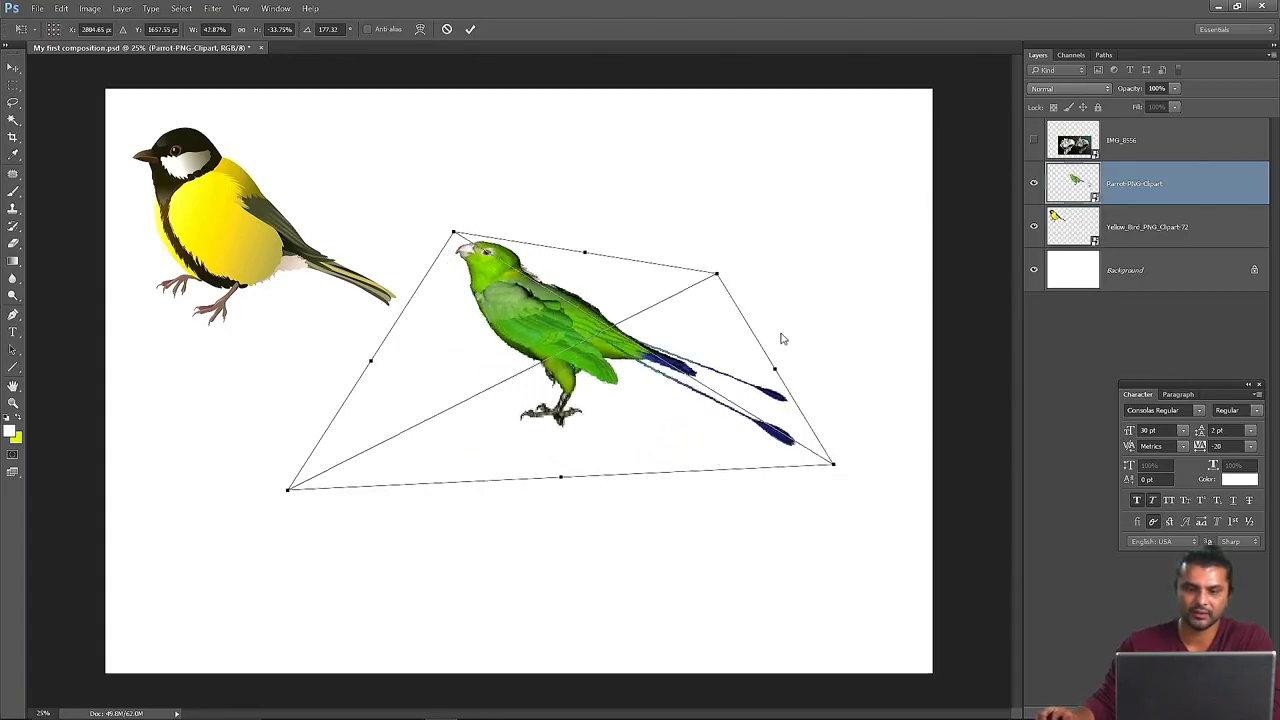
left_click_drag(716, 275, 694, 233)
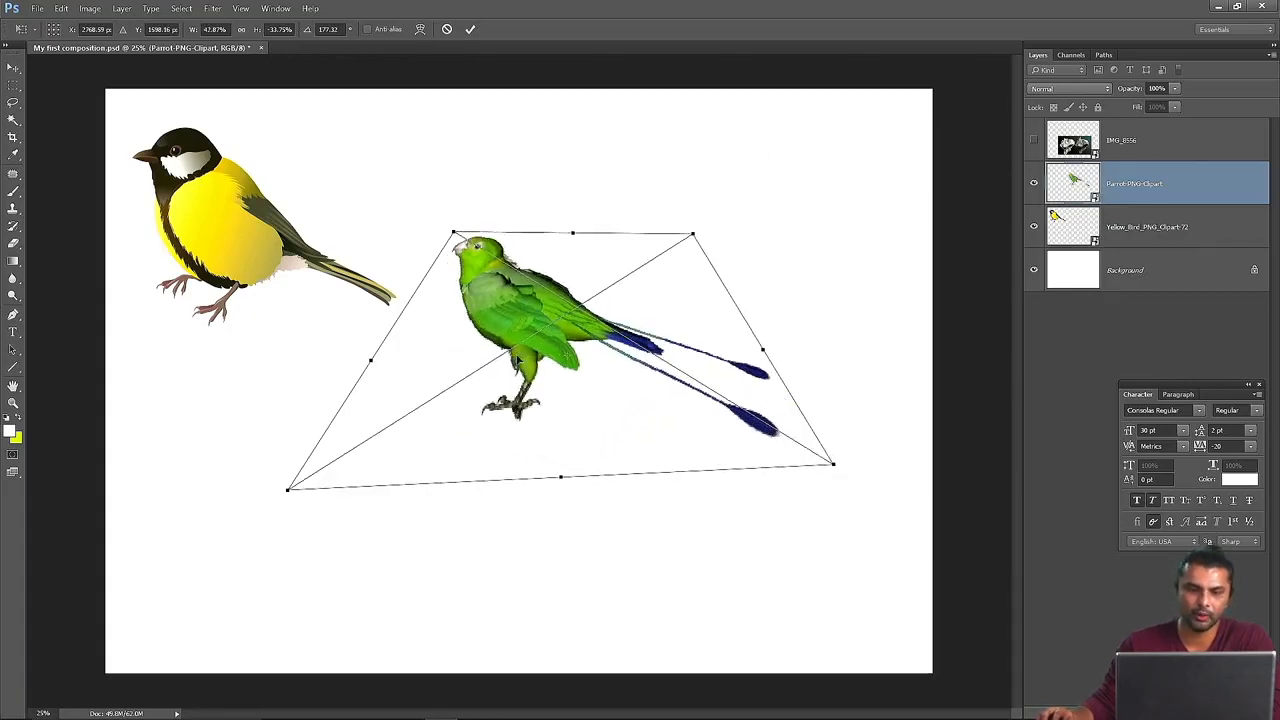
- Skew the parrot further by adjusting both head-side corners and stretching the upper tail-side corner outward
left_click_drag(288, 492, 308, 458)
left_click_drag(455, 234, 436, 261)
left_click_drag(697, 237, 870, 217)
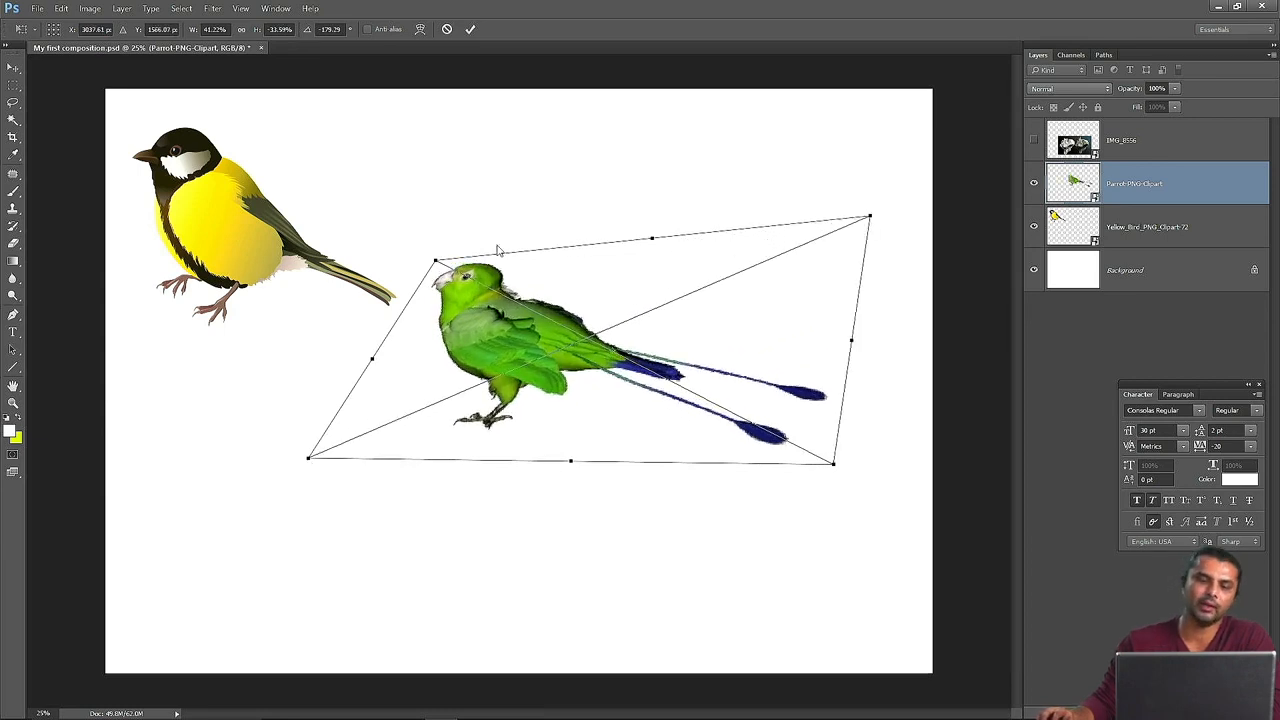
left_click_drag(436, 261, 470, 199)
- Apply the parrot's skew and move the bird up beside the yellow bird's tail
left_click_drag(555, 268, 549, 320)
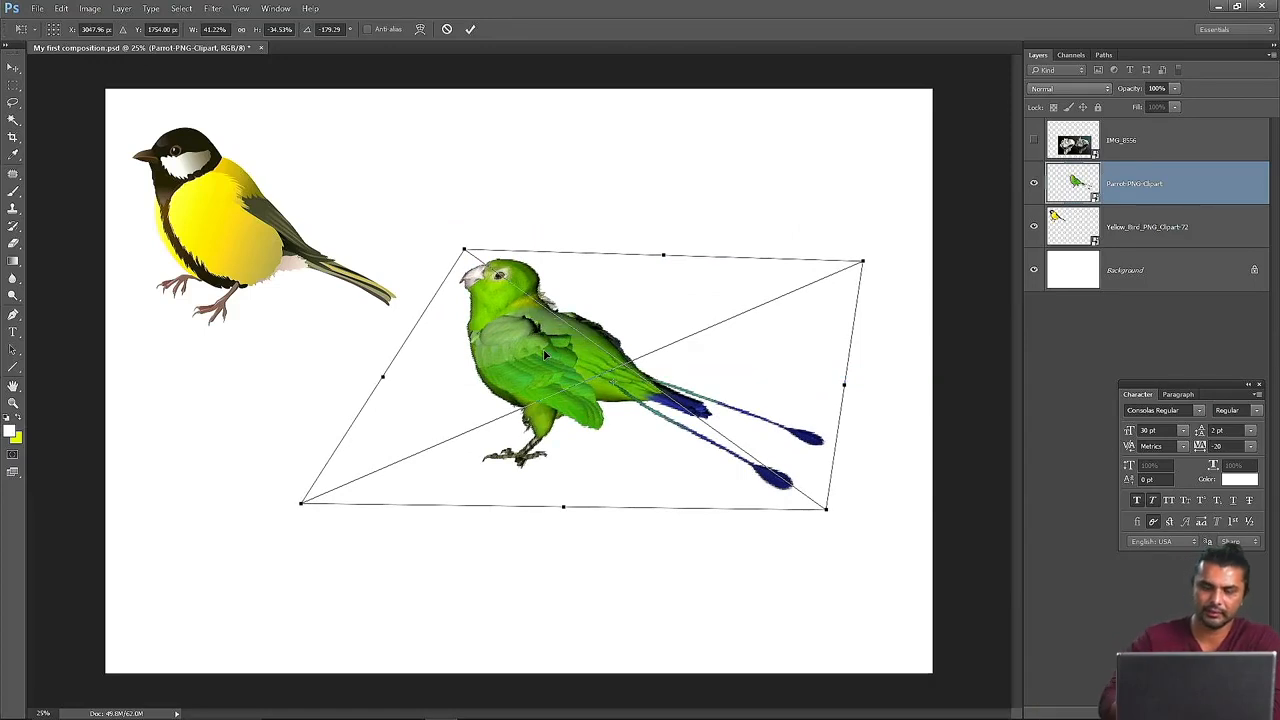
key("Return")
left_click_drag(568, 352, 531, 282)
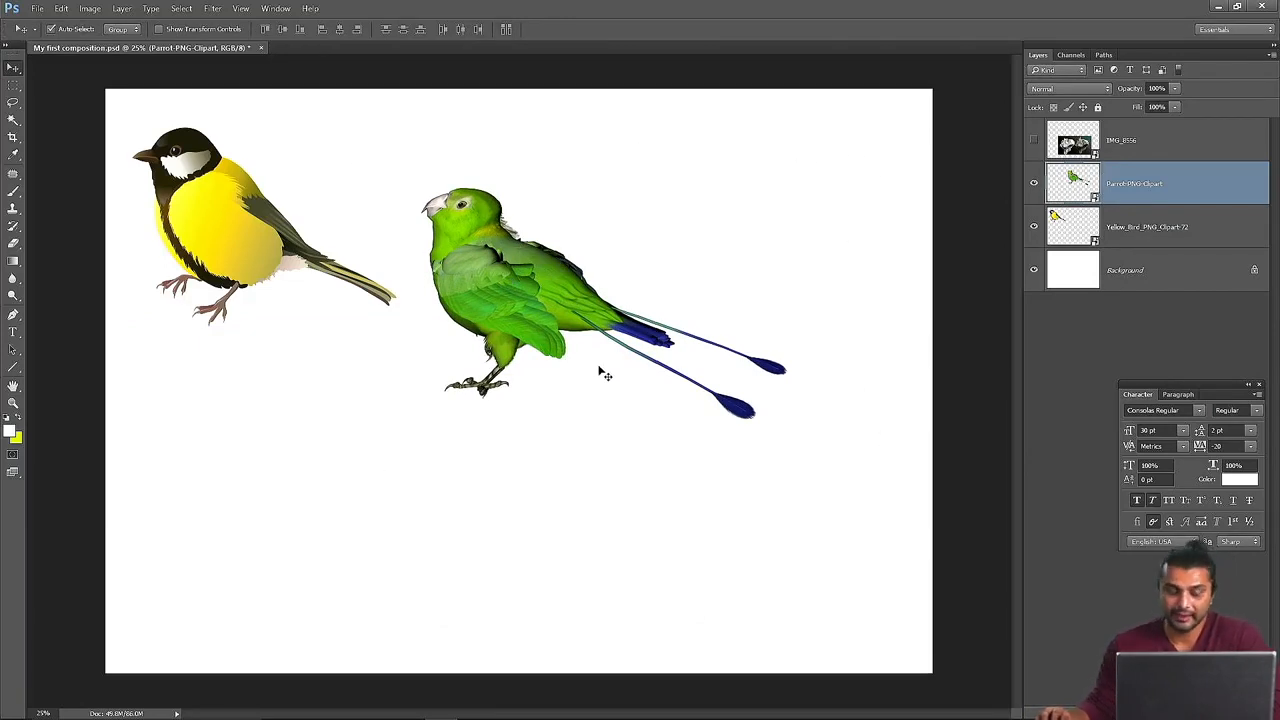
left_click_drag(538, 295, 500, 292)
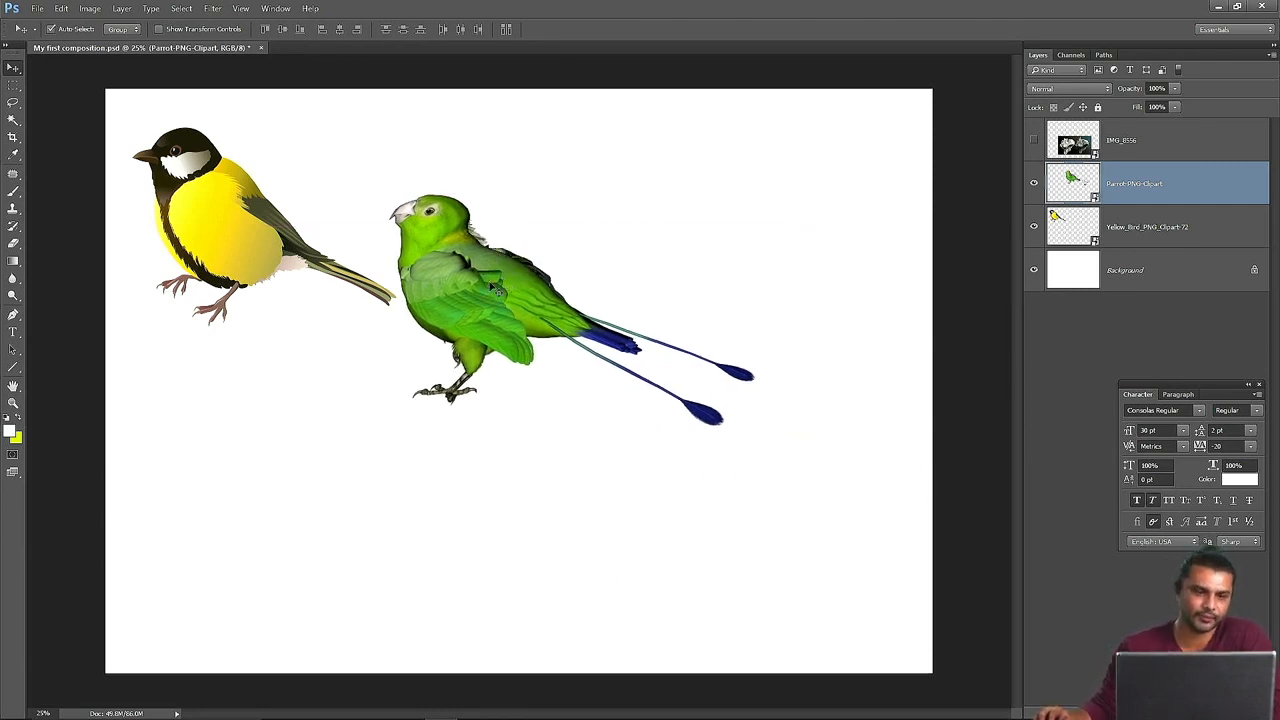
- Undo the parrot's last two moves and step back past its skew transform
left_click(62, 9)
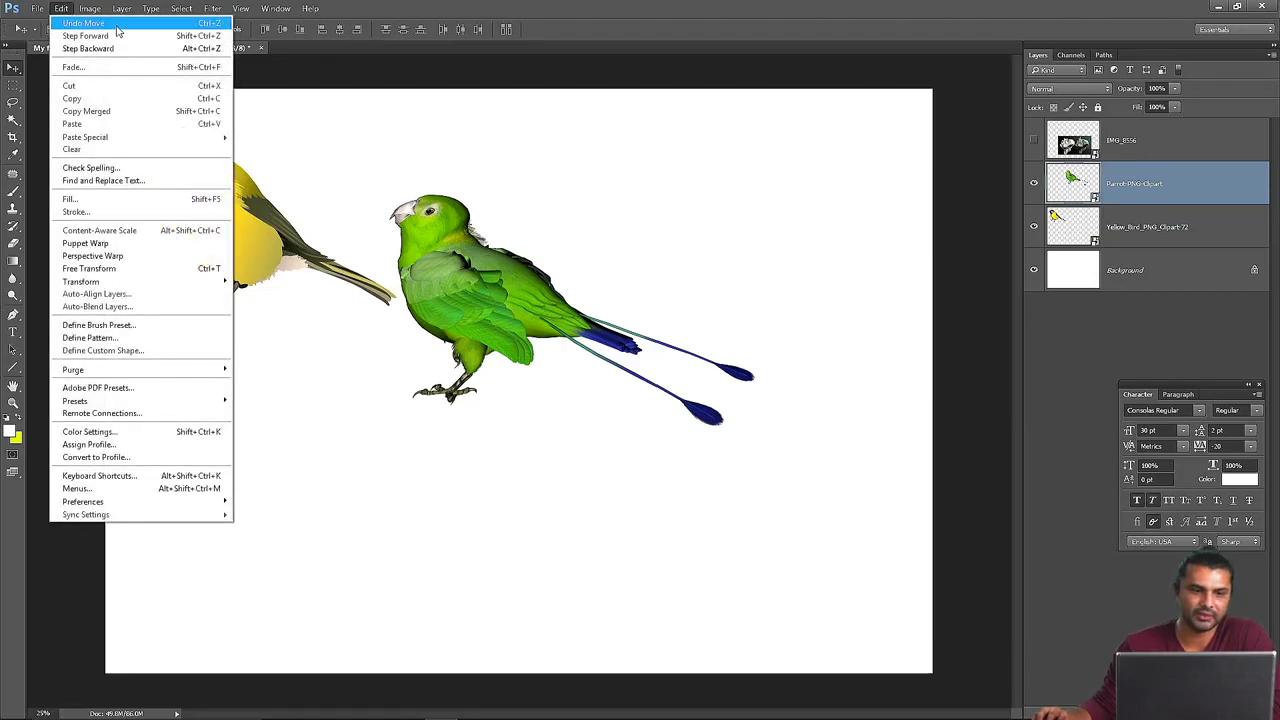
left_click(117, 31)
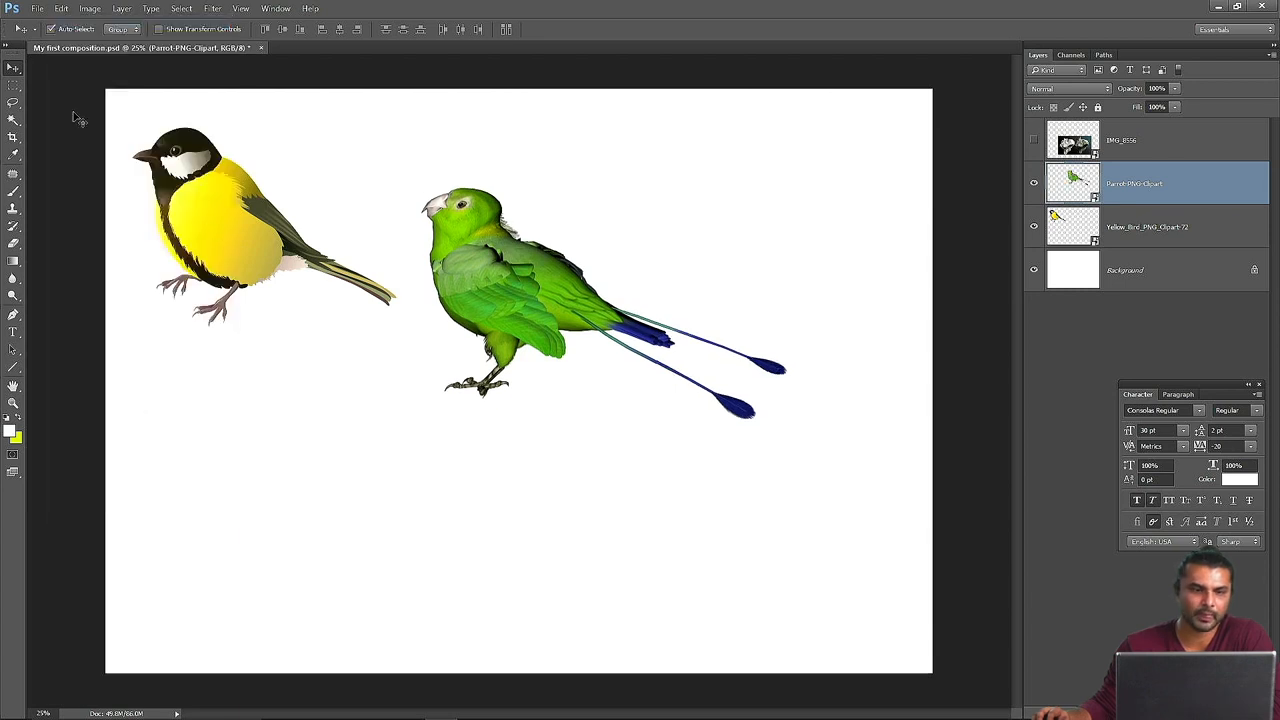
left_click(63, 10)
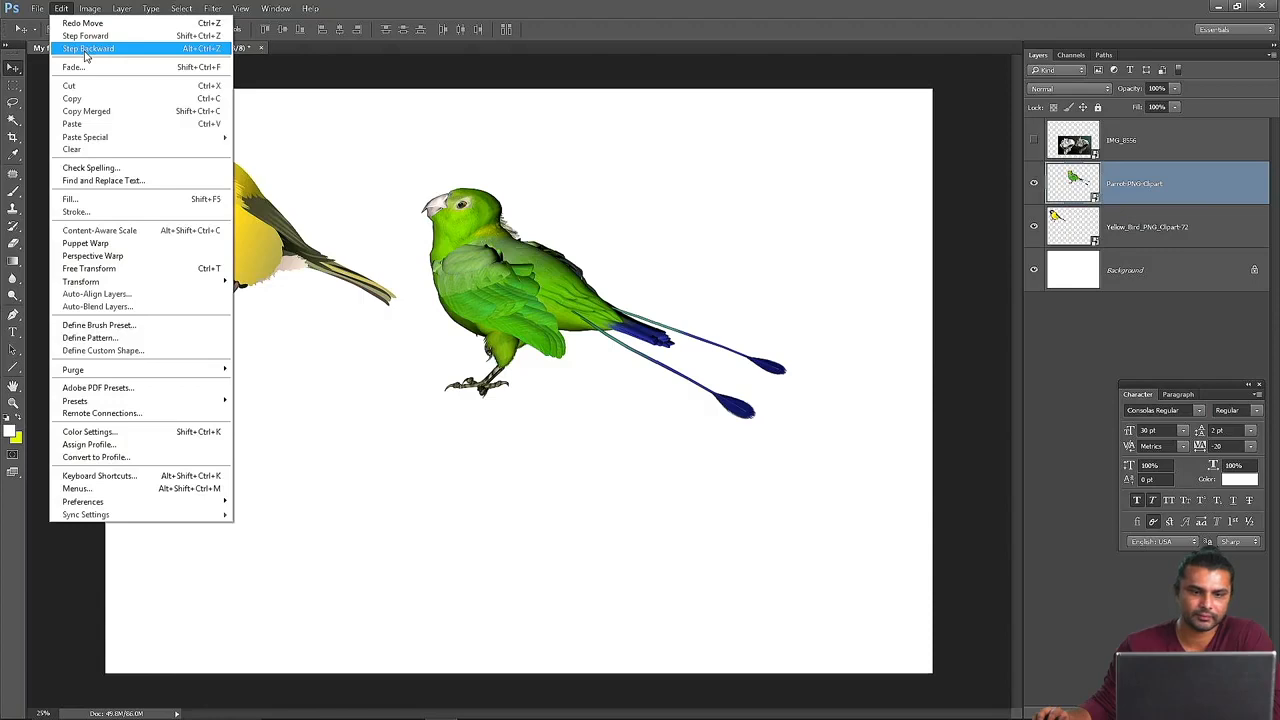
left_click(84, 50)
left_click(63, 10)
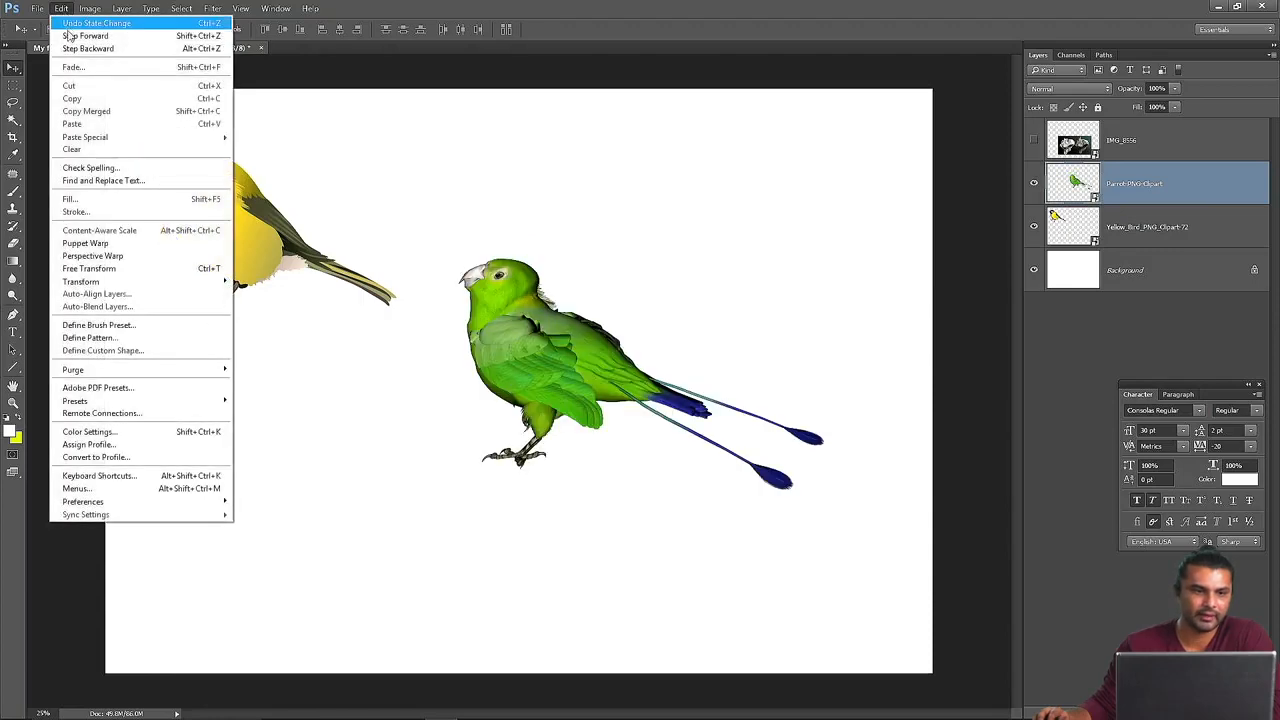
left_click(78, 49)
- Move the unskewed parrot slightly up, beside the yellow bird
mouse_move(537, 358)
left_mouse_down()
mouse_move(638, 402)
mouse_move(556, 339)
mouse_move(505, 364)
mouse_move(494, 341)
mouse_move(520, 364)
mouse_move(545, 354)
left_mouse_up()
left_click(61, 9)
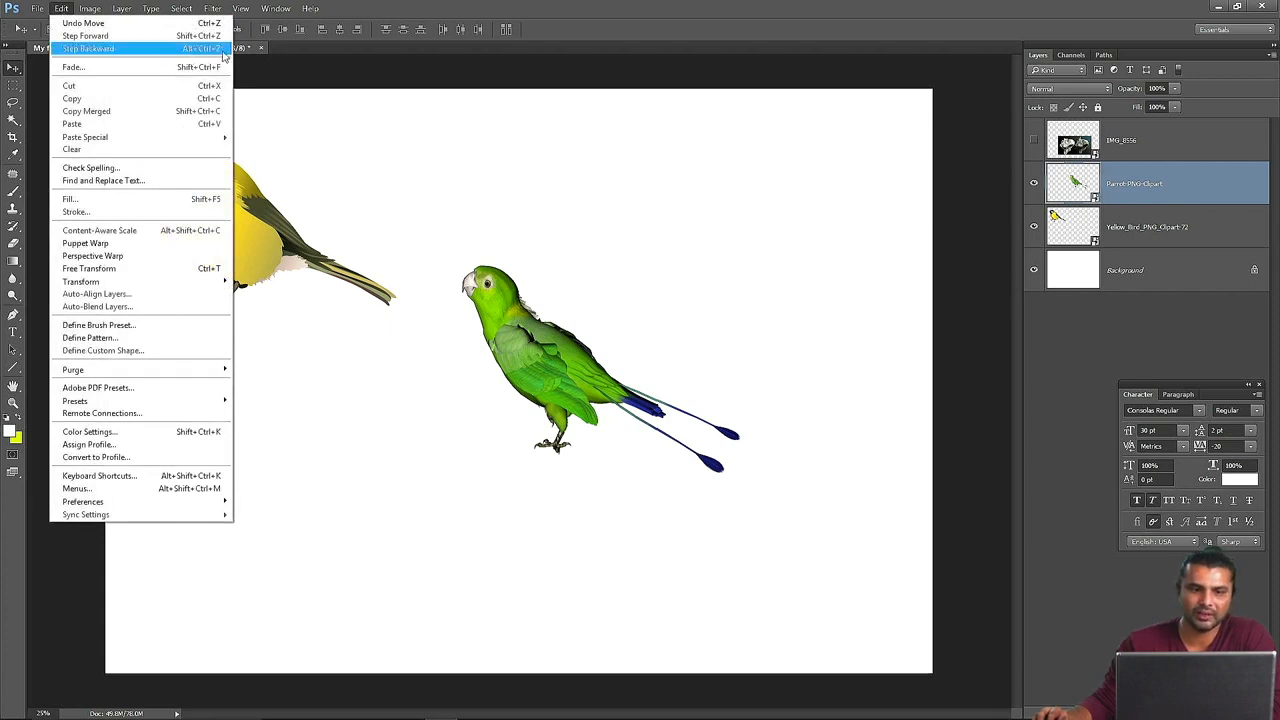
left_click(575, 362)
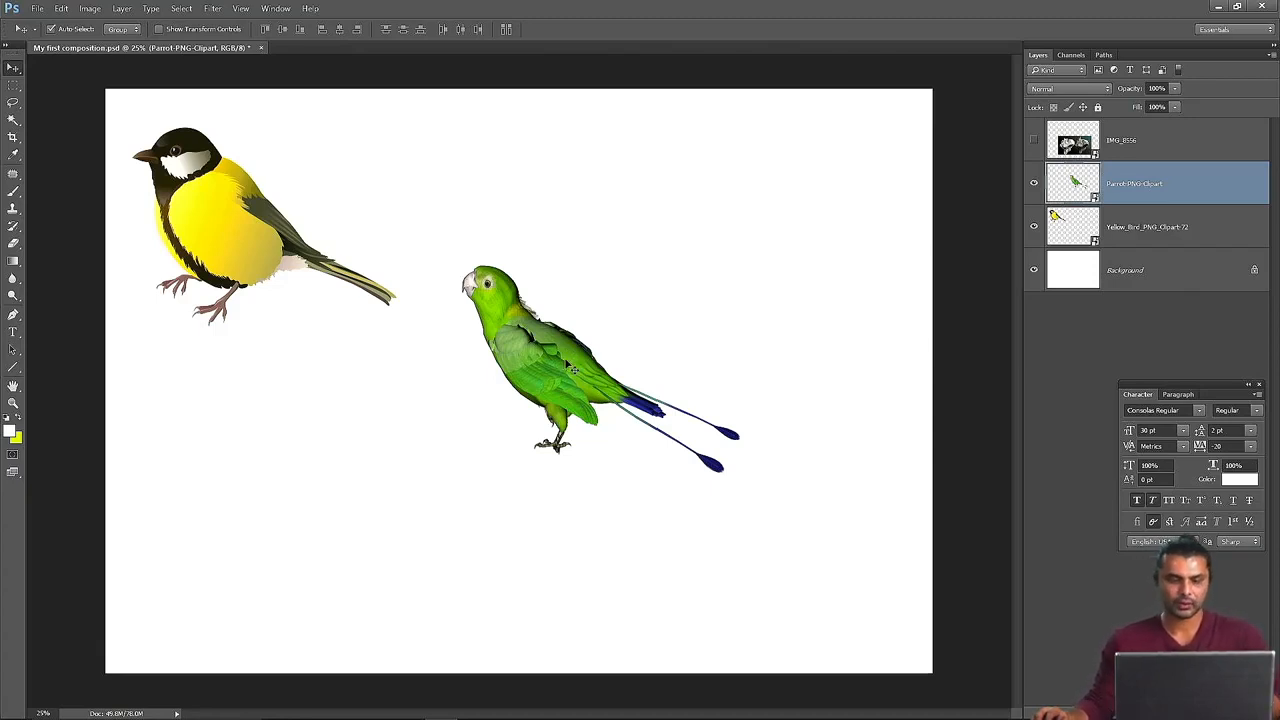
left_click_drag(572, 368, 552, 322)
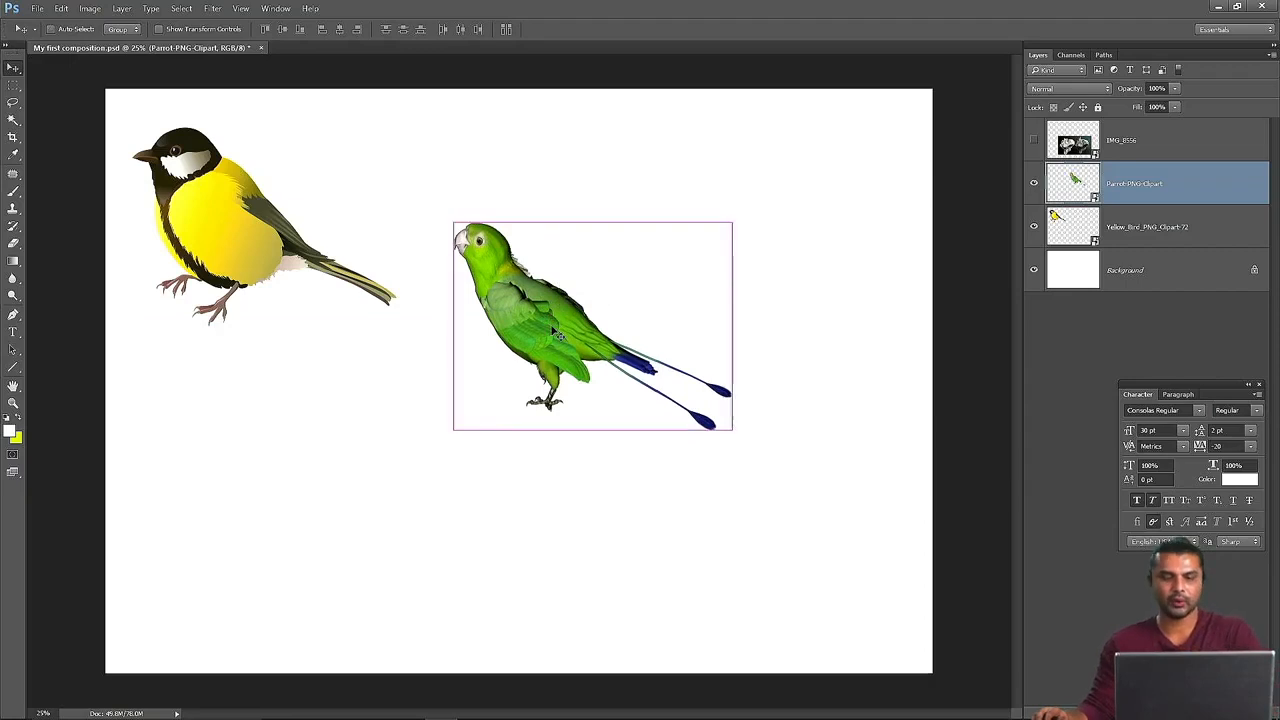
- Try the Perspective option on the parrot, widening the base of its box and shifting its corners and edges, and cancel the transform
key("ctrl+t")
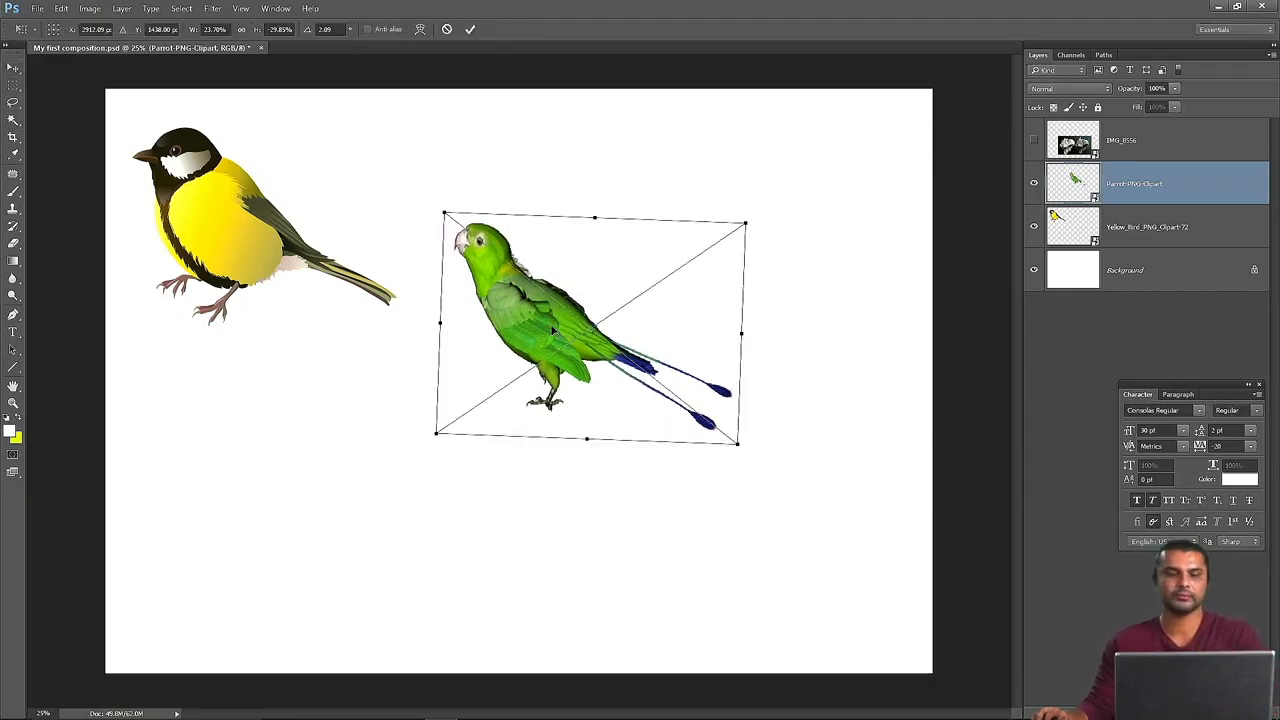
right_click(520, 305)
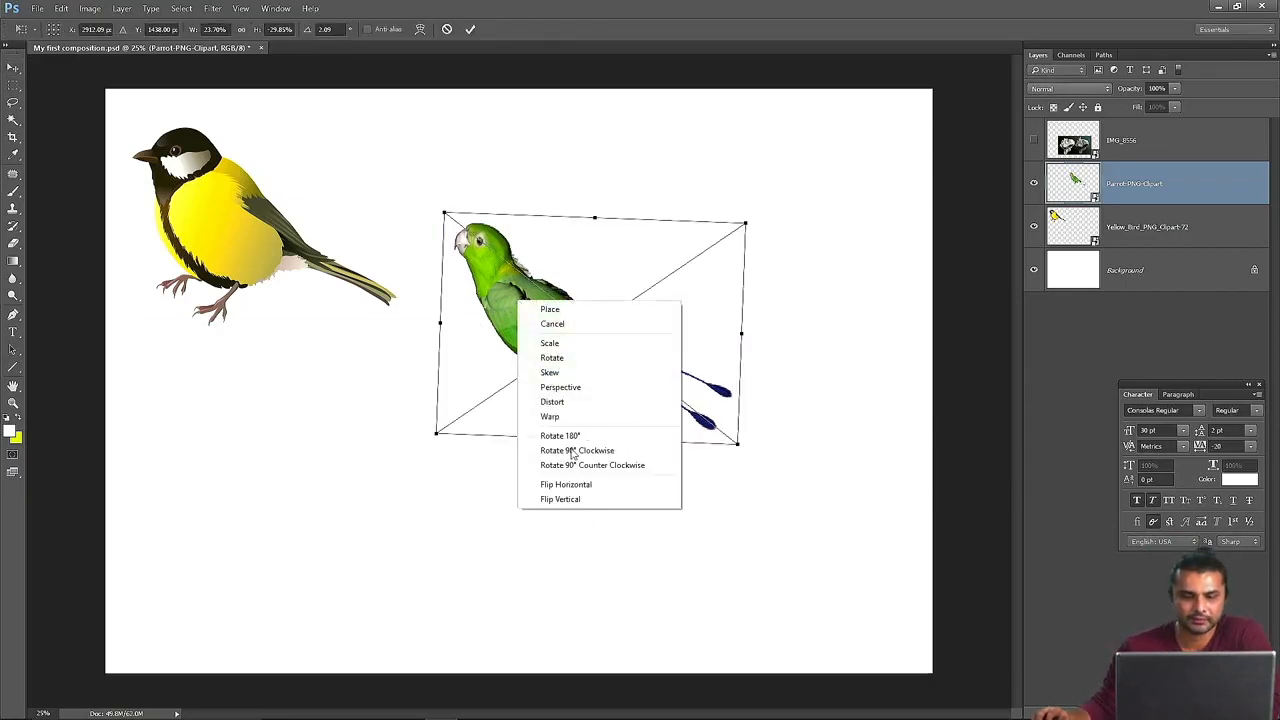
left_click(585, 391)
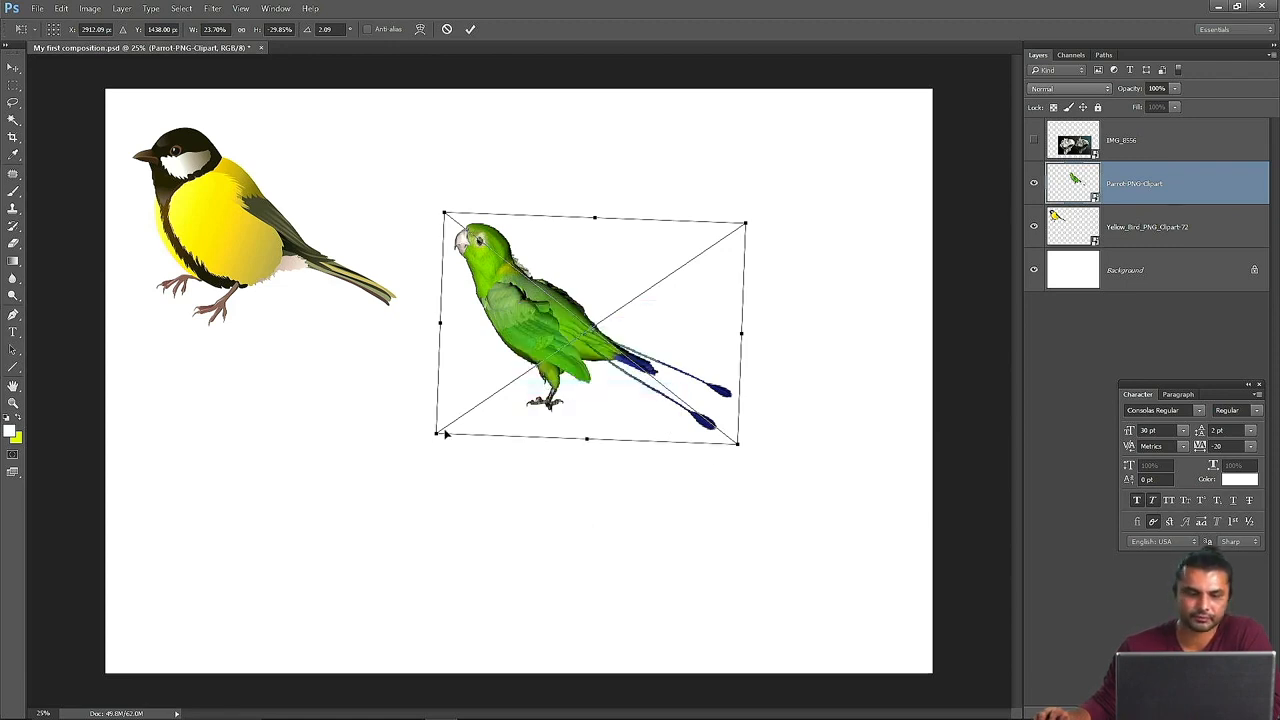
left_click_drag(436, 436, 307, 429)
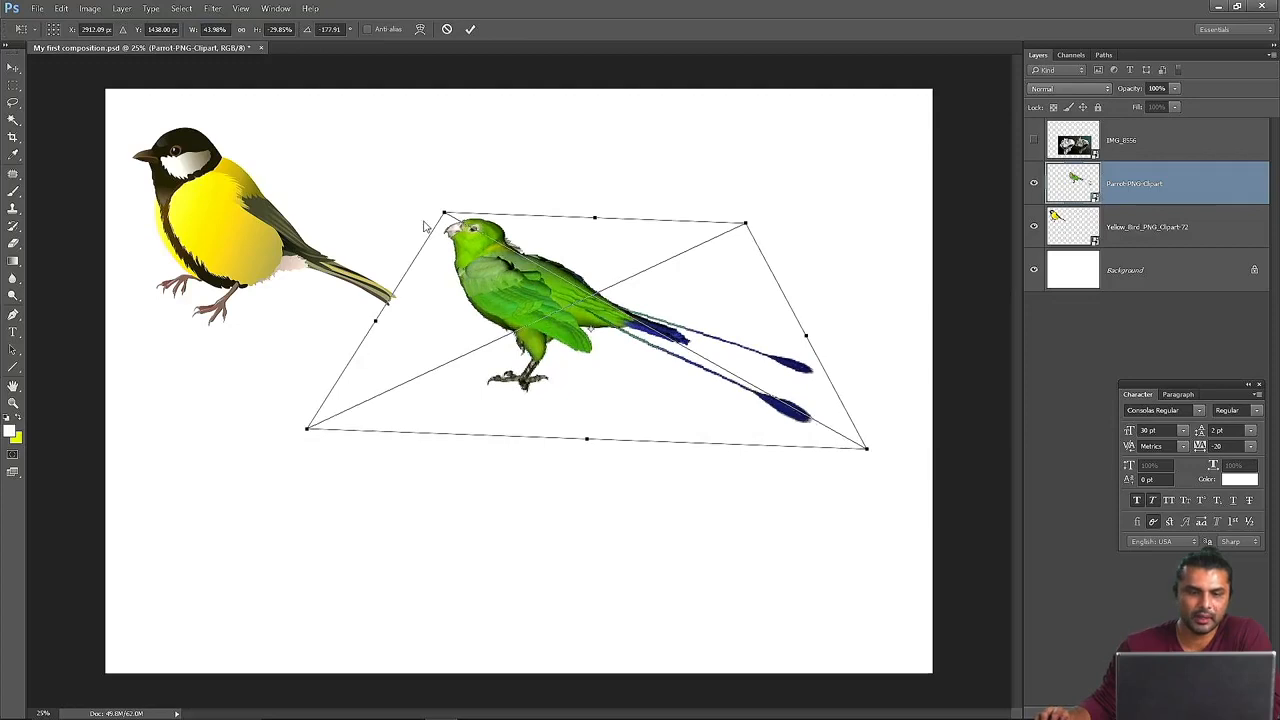
left_click_drag(444, 214, 553, 261)
left_click_drag(759, 328, 654, 388)
mouse_move(797, 473)
left_mouse_down()
mouse_move(799, 448)
mouse_move(797, 463)
left_mouse_up()
mouse_move(803, 332)
left_mouse_down()
mouse_move(800, 277)
mouse_move(800, 314)
left_mouse_up()
key("Escape")
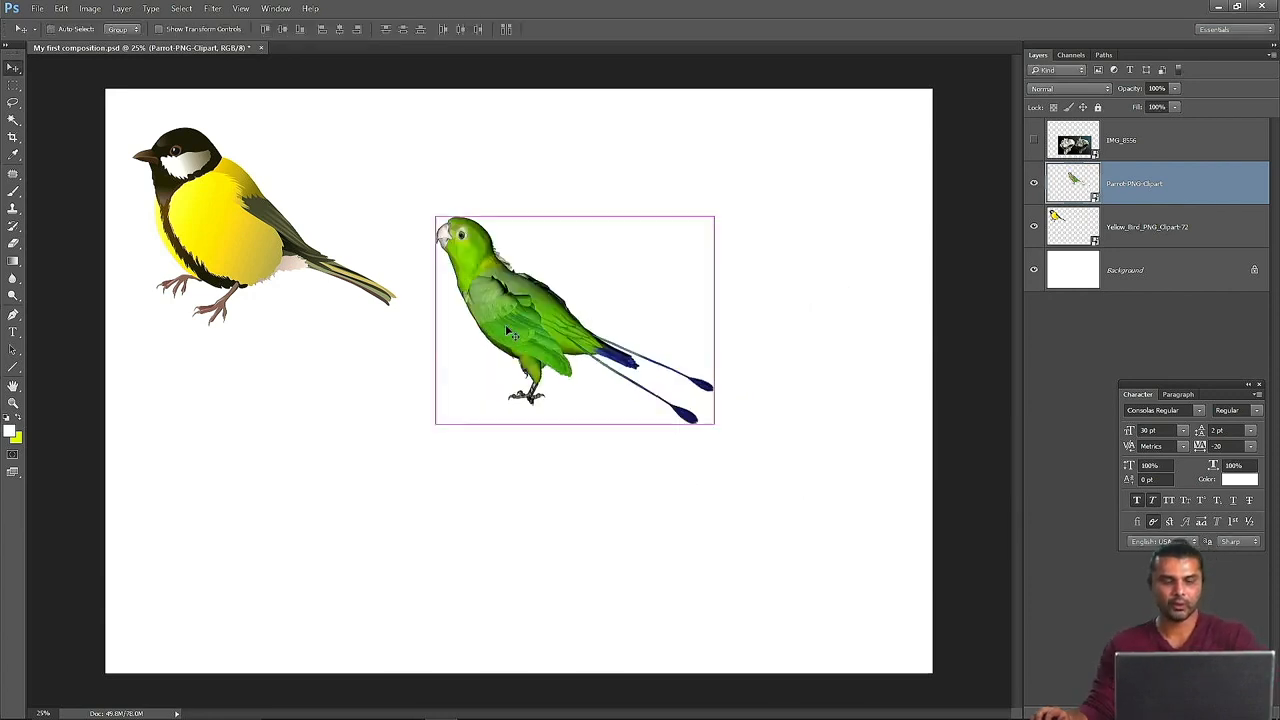
- Try the Distort option on the parrot by pulling the lower head-side corner of its box slightly outward
key("ctrl+t")
right_click(500, 299)
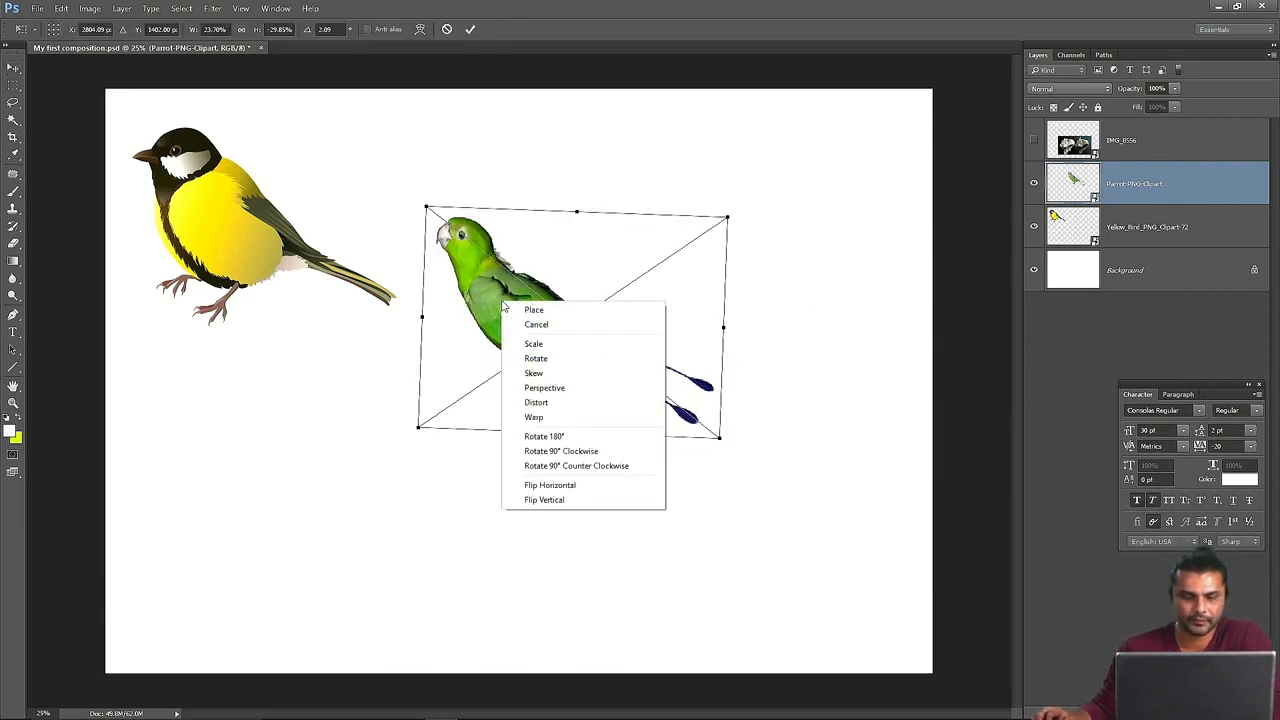
left_click(578, 403)
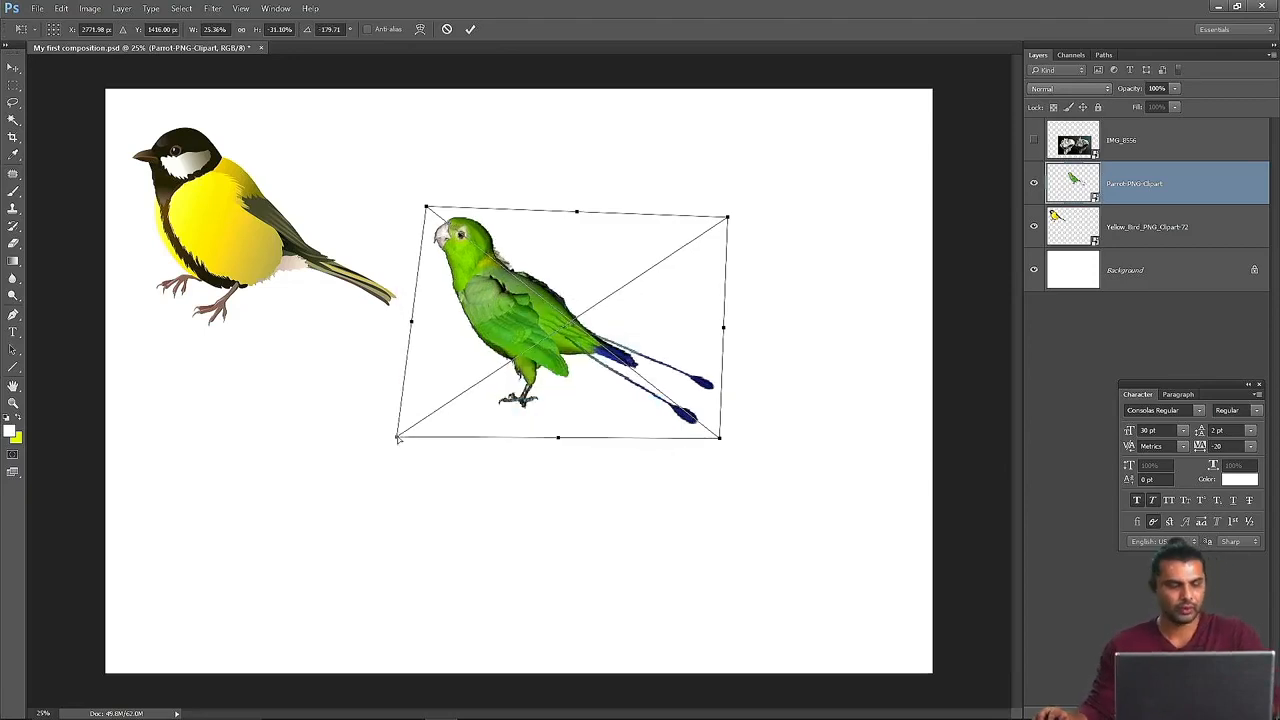
- Put the parrot into a custom Warp and pull three mesh corners and two tail-side curve handles outward
left_click(420, 29)
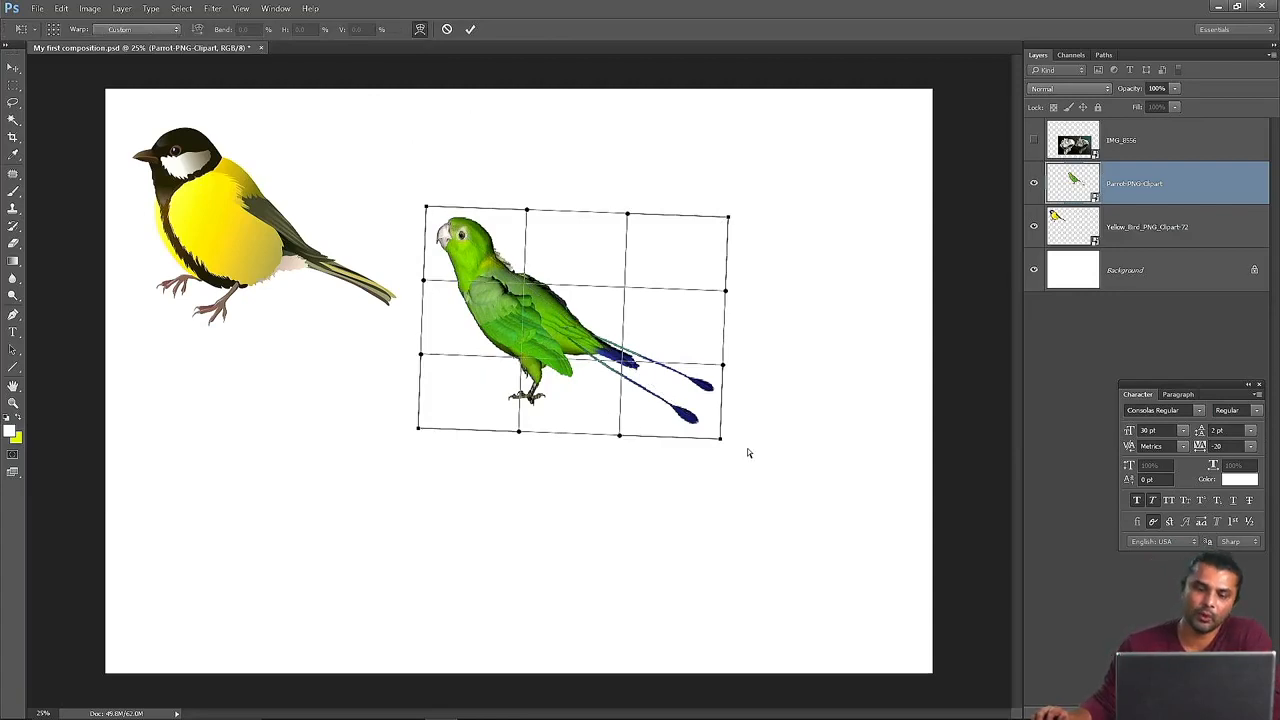
left_click_drag(419, 430, 246, 467)
left_click_drag(425, 207, 328, 150)
left_click_drag(626, 215, 718, 149)
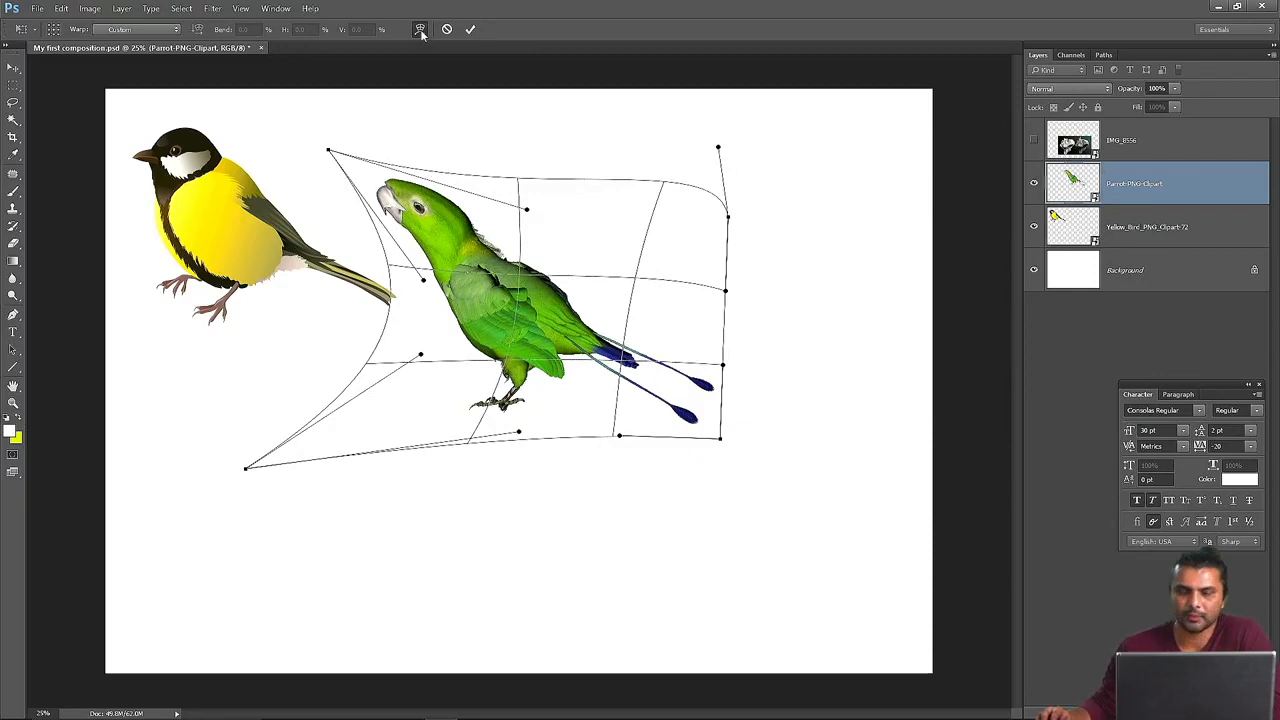
left_click_drag(722, 442, 808, 477)
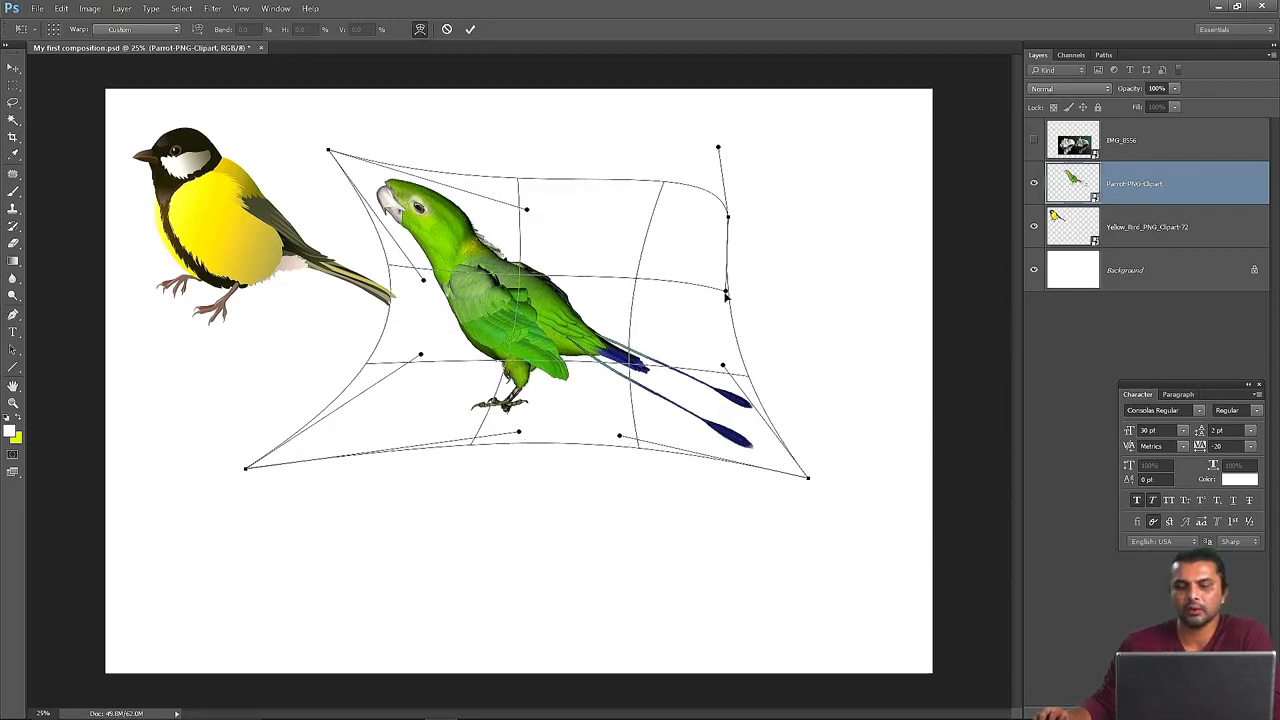
left_click_drag(725, 290, 835, 176)
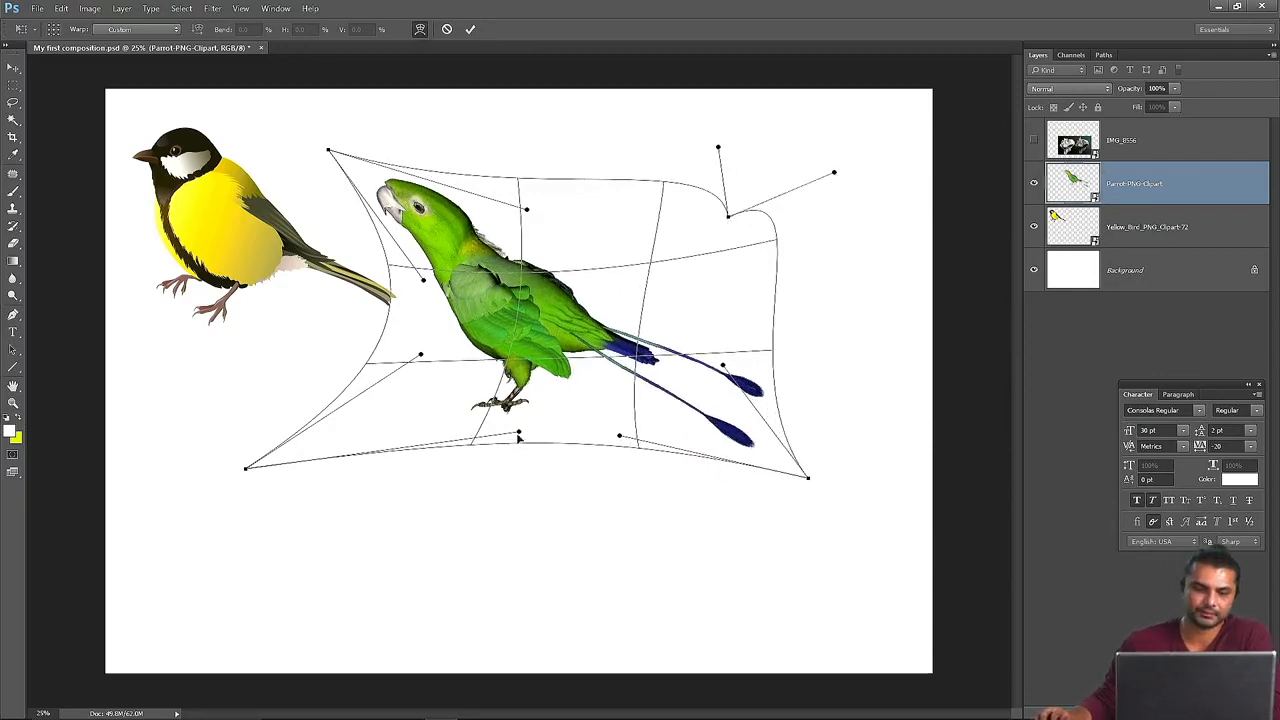
- Bulge the parrot's head and body by pulling the head-side warp curve handles outward
left_click_drag(519, 436, 431, 601)
left_click_drag(421, 357, 176, 314)
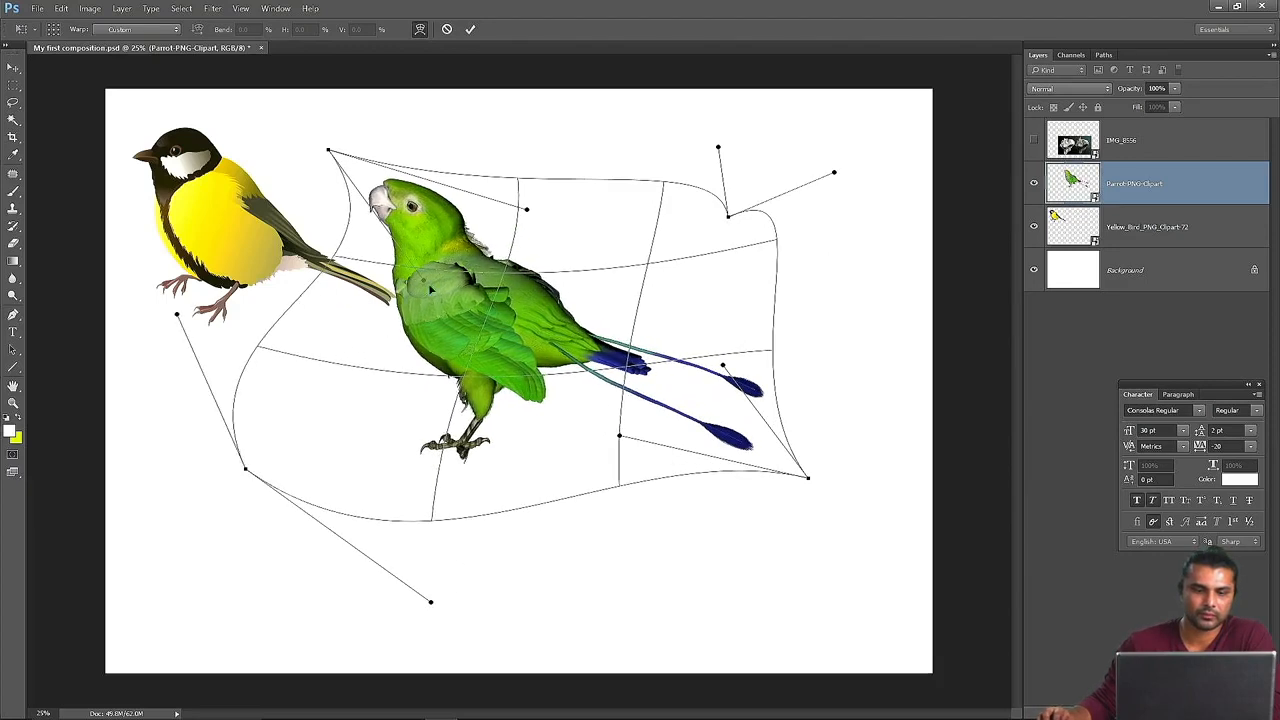
left_click_drag(424, 284, 275, 342)
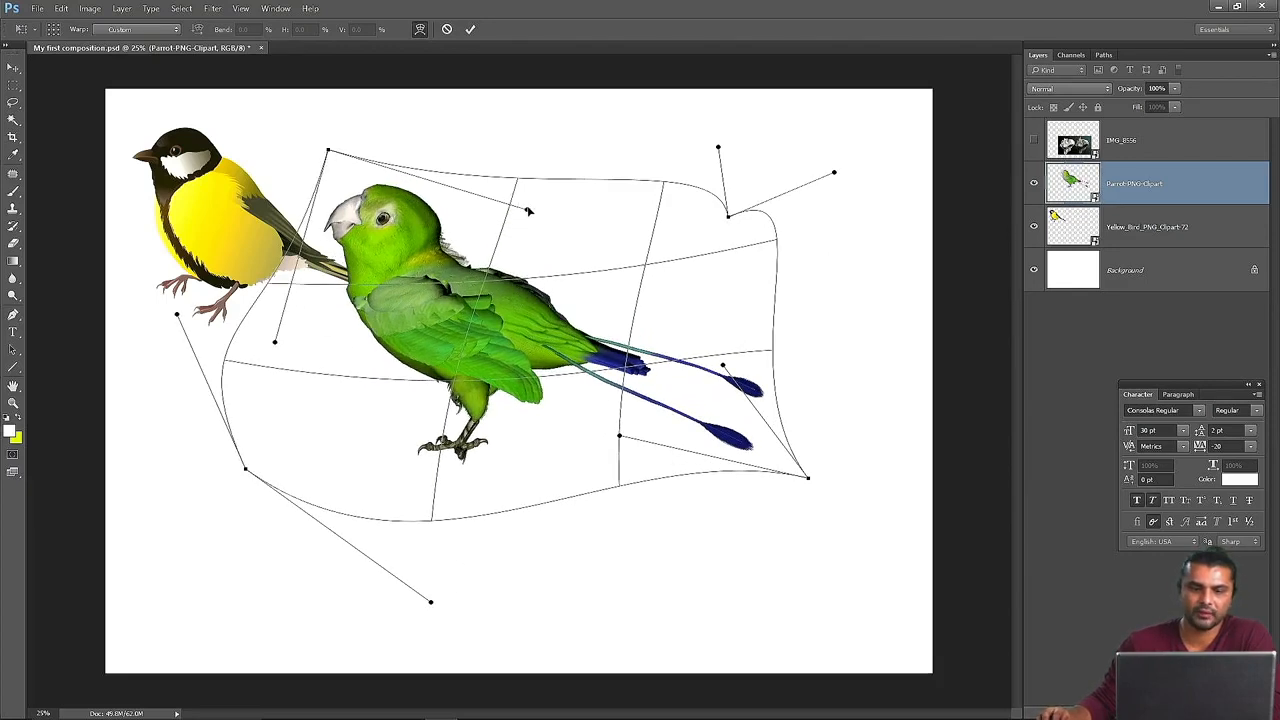
left_click_drag(529, 211, 558, 113)
- Bend the tail-side warp curves, lift the mesh along the parrot's back and apply the warp
left_click_drag(724, 367, 848, 324)
left_click_drag(719, 148, 811, 118)
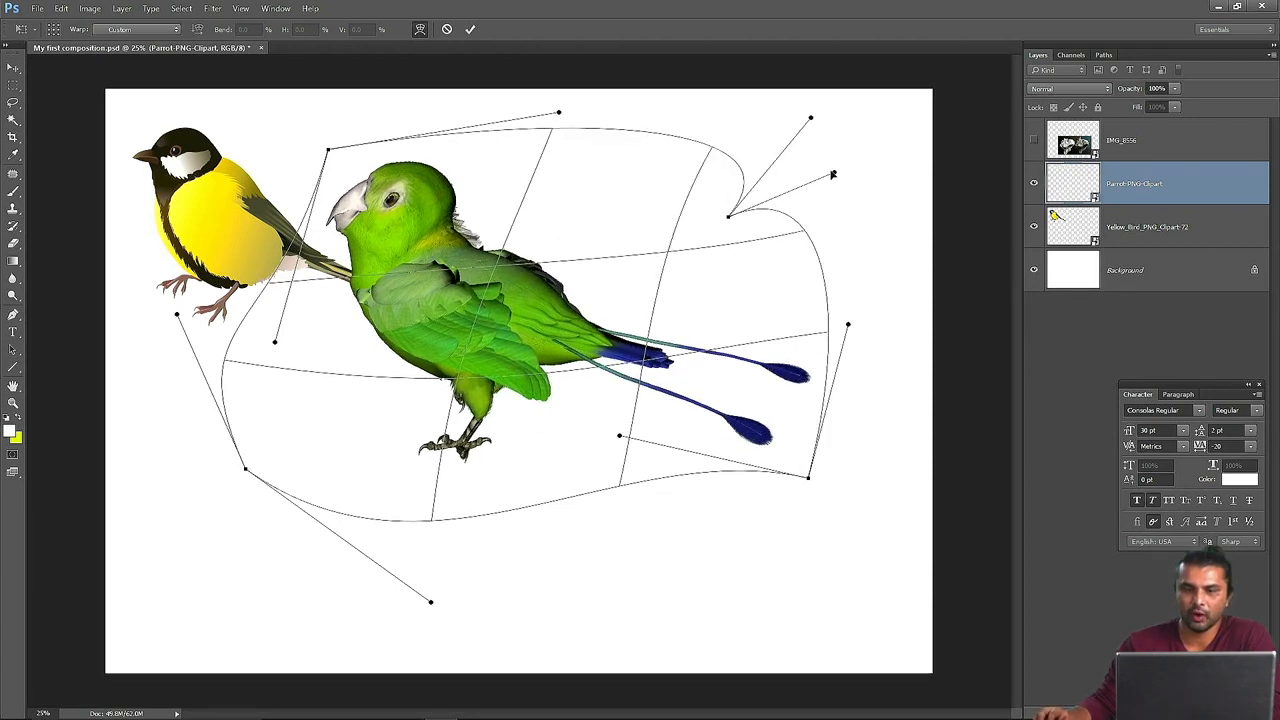
left_click_drag(835, 173, 657, 78)
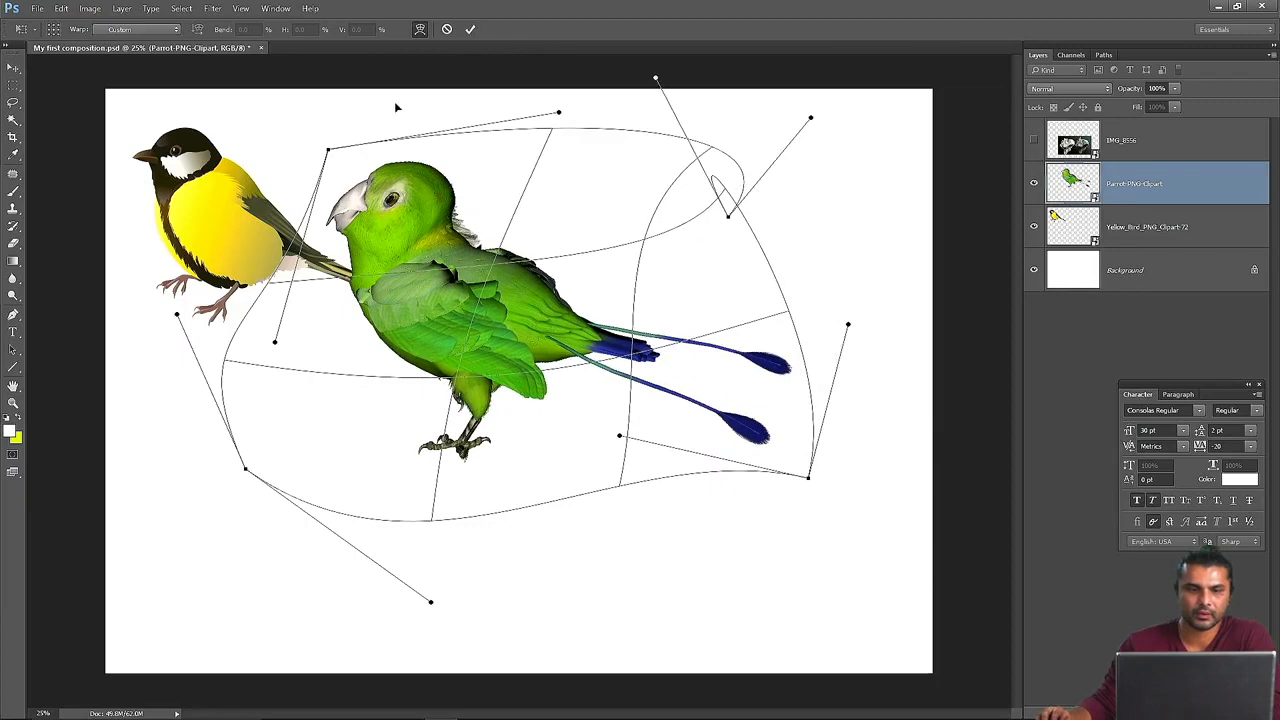
left_click_drag(530, 266, 550, 239)
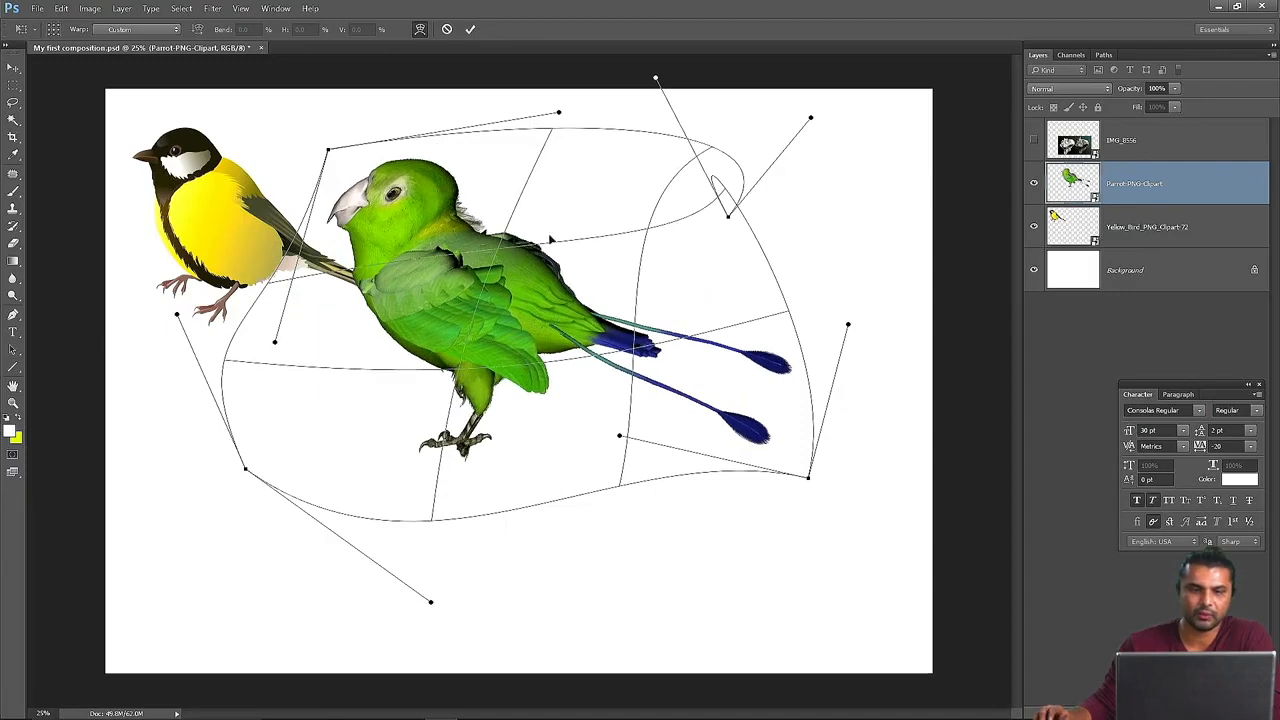
left_click(472, 30)
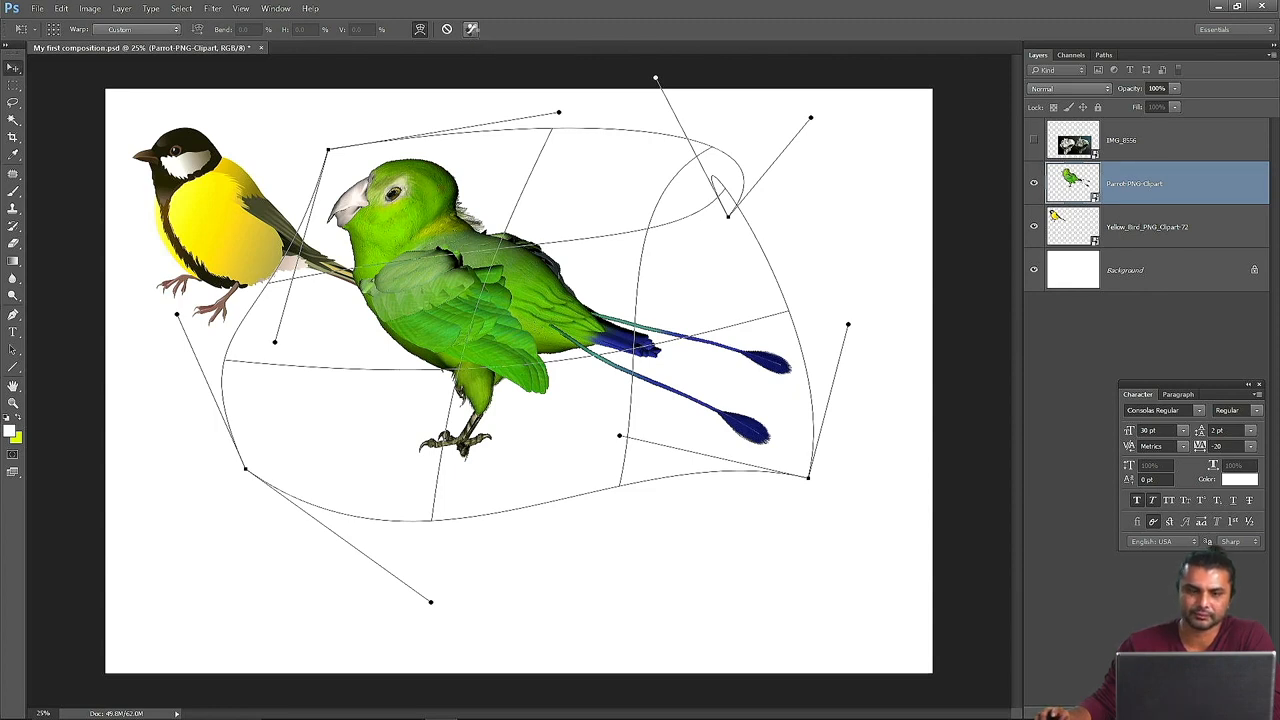
- Move the warped parrot around the canvas and view the available undo and step-backward commands
left_click_drag(521, 286, 545, 297)
left_click(66, 9)
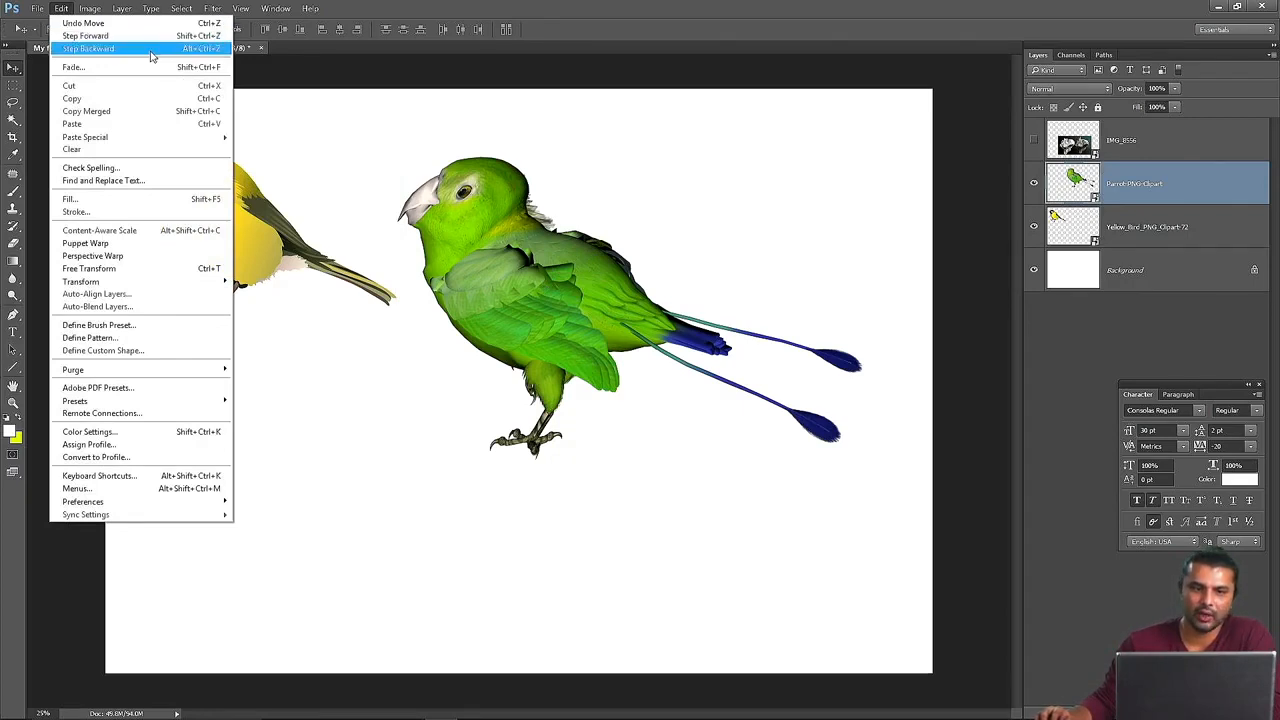
left_click(566, 270)
left_click_drag(553, 278, 537, 295)
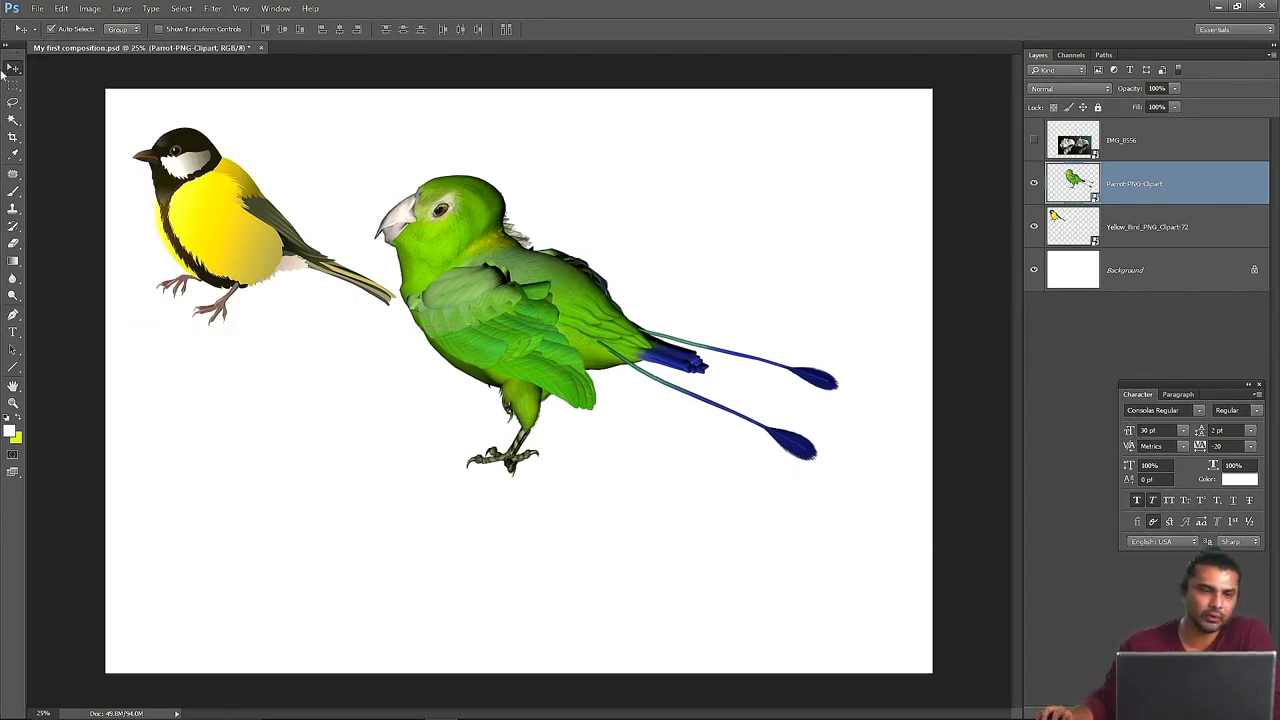
left_click(61, 8)
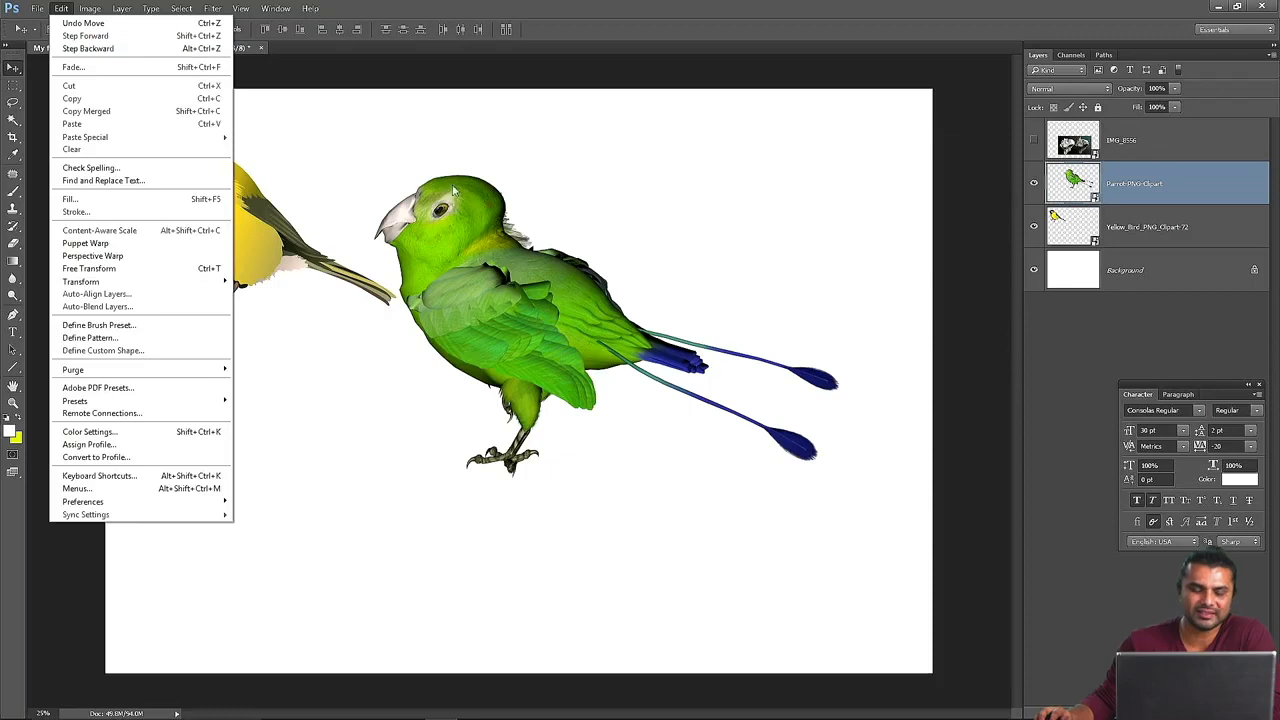
left_click(555, 298)
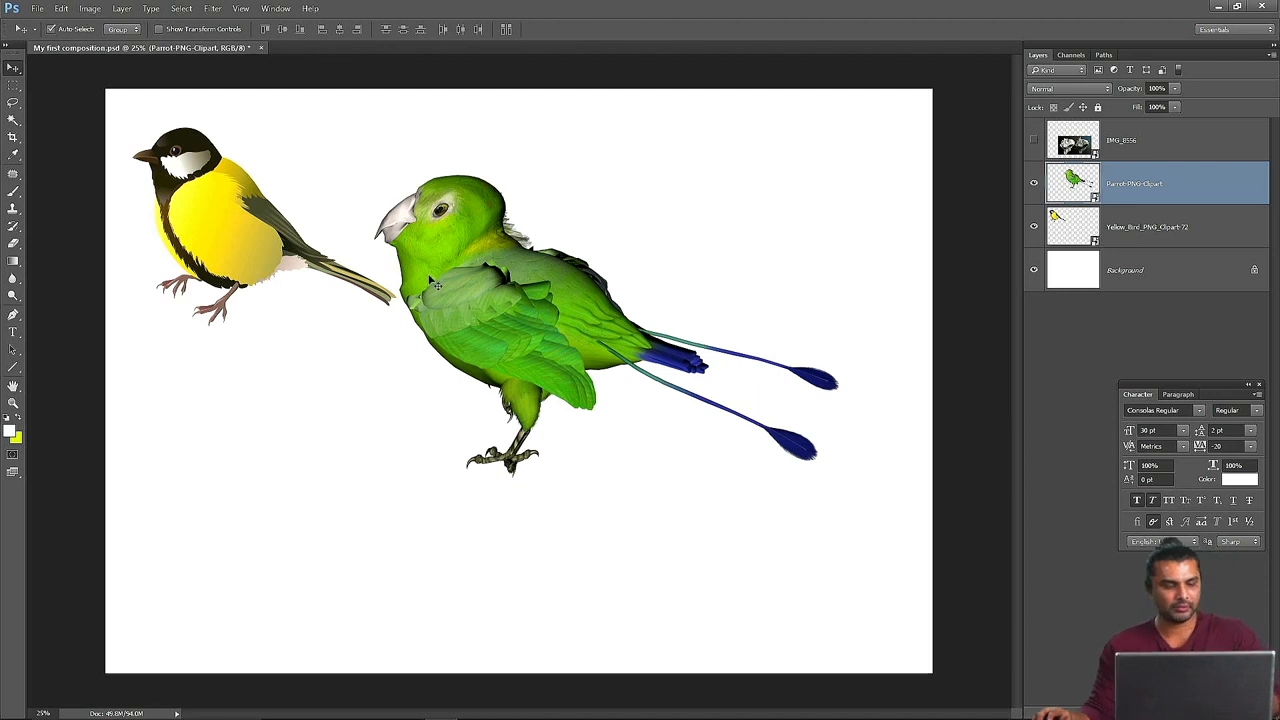
- Undo the parrot's recent moves and step back to its state before the warp
key("ctrl+z")
key("shift+Down")
key("ctrl+alt+z")
key("ctrl+alt+z")
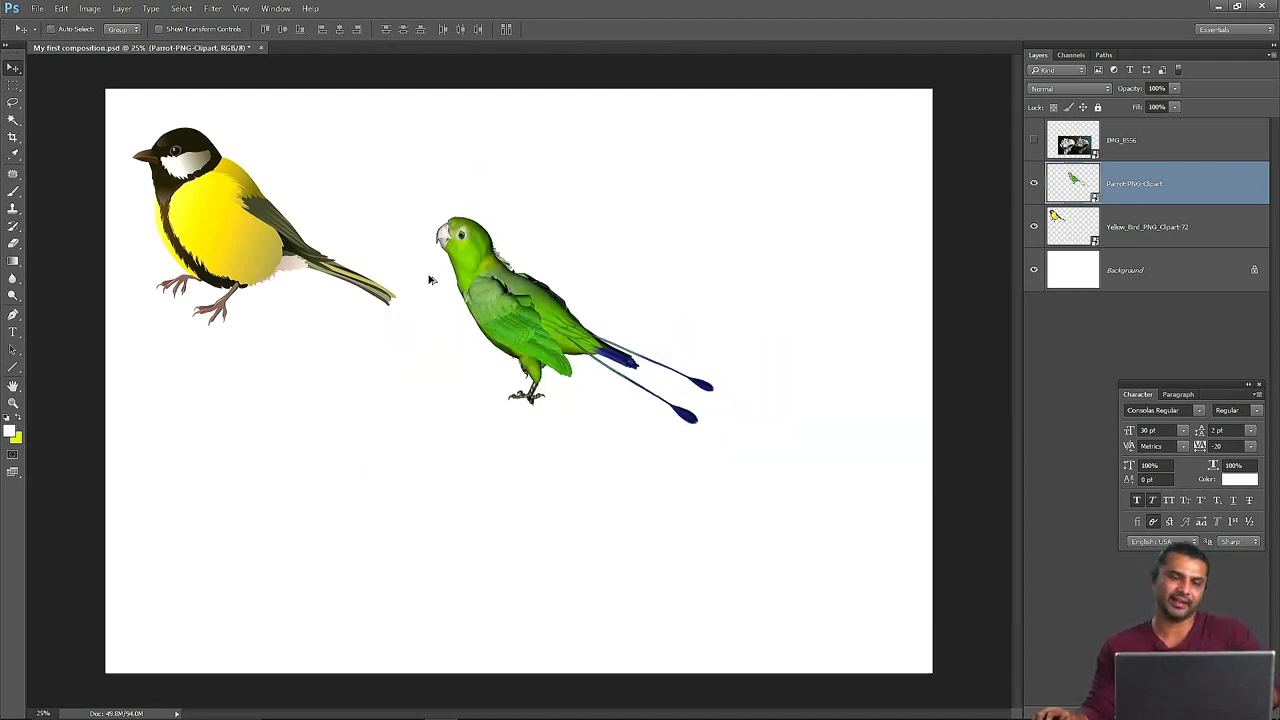
- Move the parrot away from the yellow bird and put it into a custom Warp through Free Transform
left_click_drag(490, 290, 581, 335)
left_click(631, 249)
key("ctrl+t")
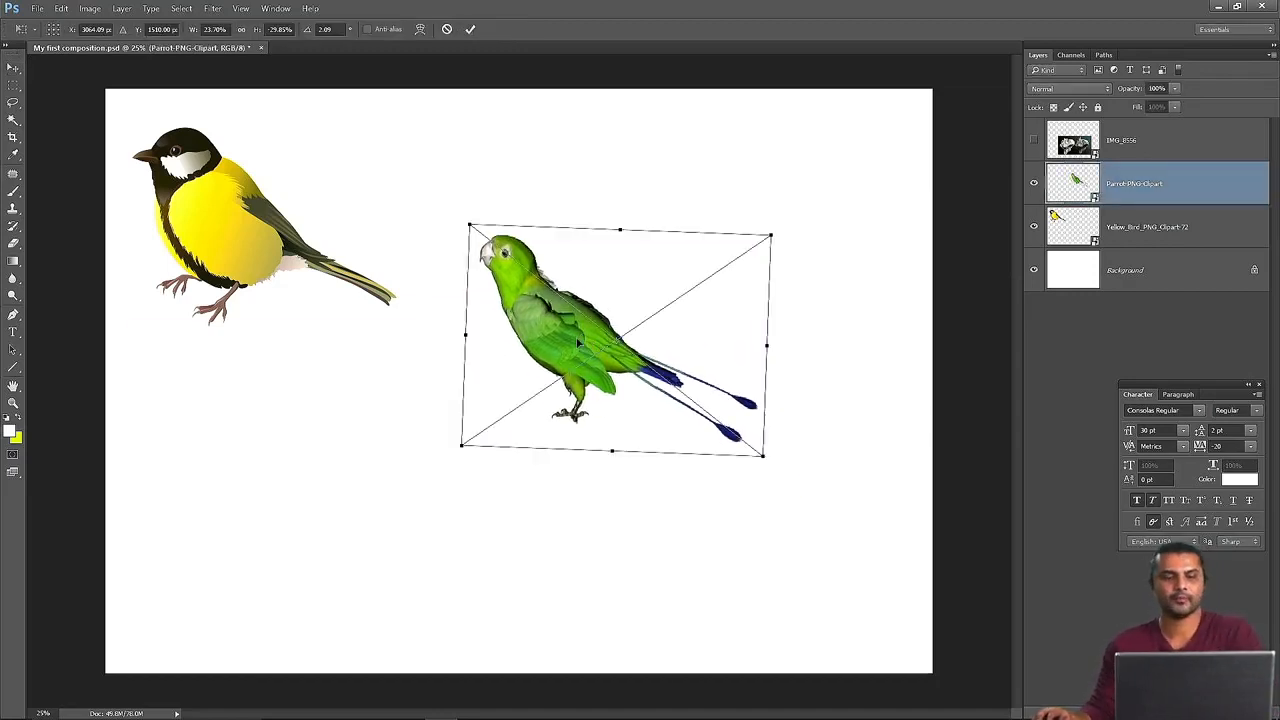
right_click(552, 335)
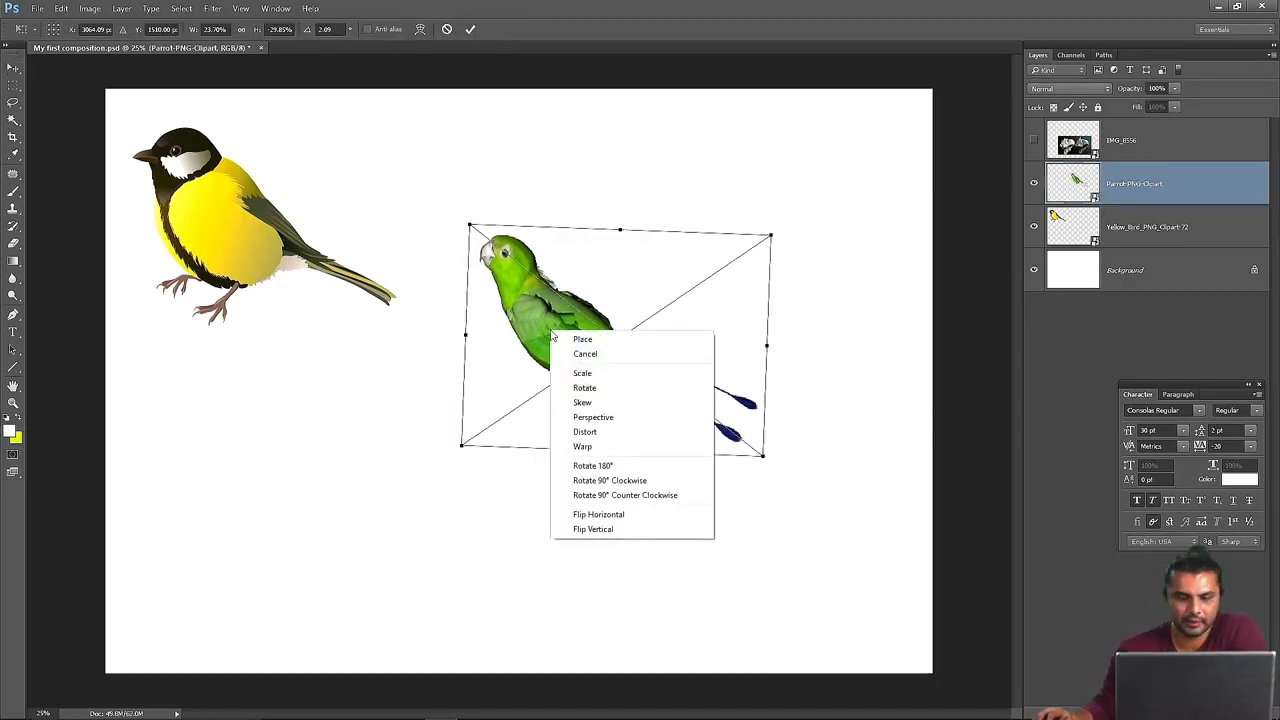
left_click(595, 433)
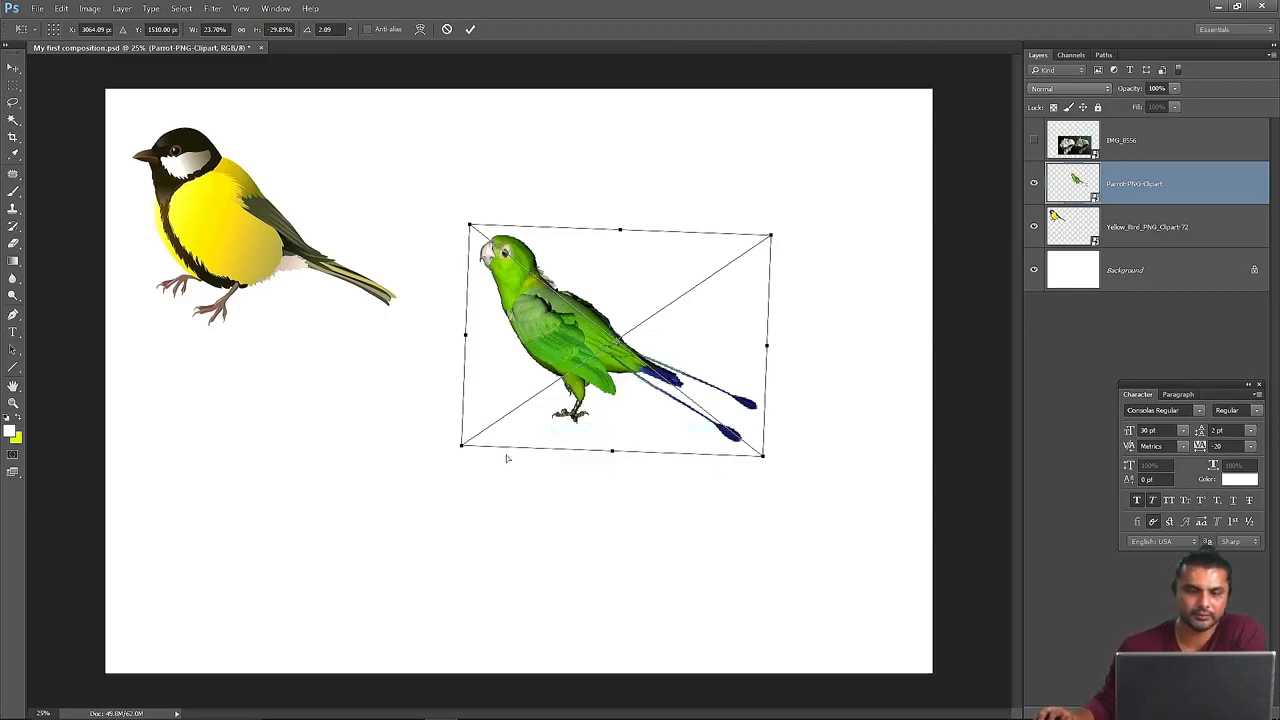
left_click(420, 30)
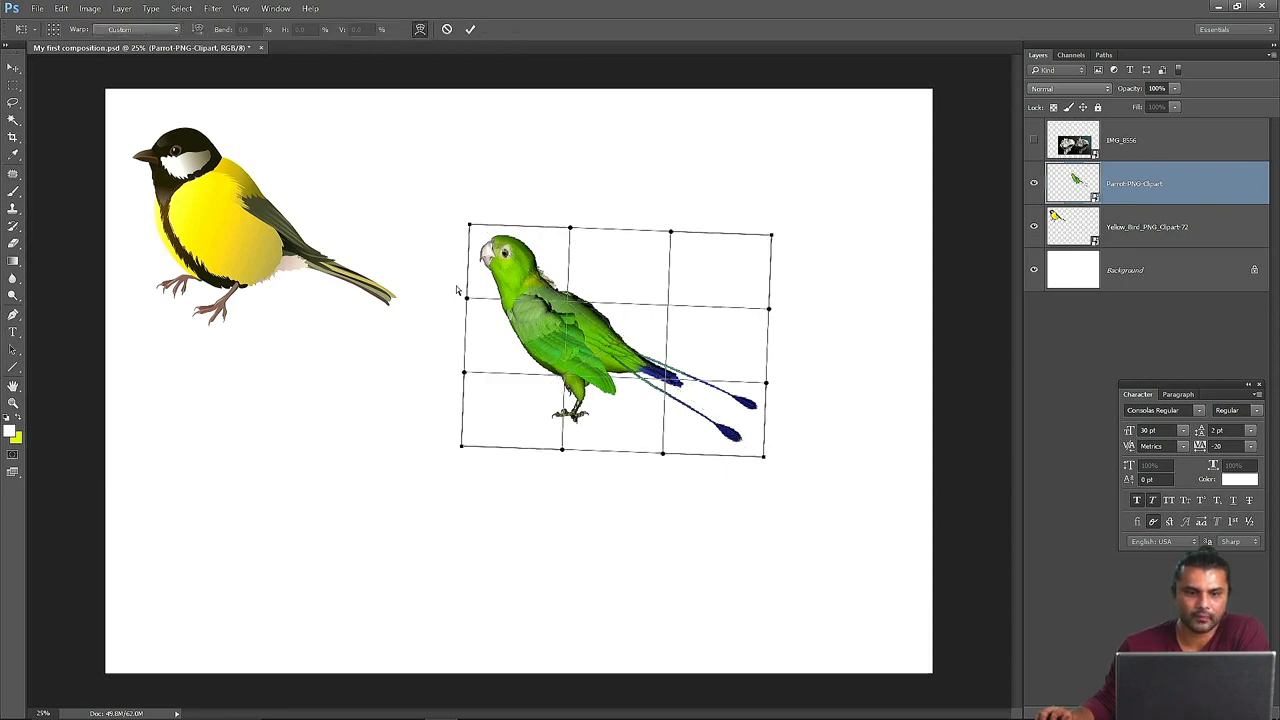
- Pull three corners of the parrot's warp mesh outward and bend the curve handles beside them
left_click_drag(467, 298, 415, 318)
left_click_drag(469, 227, 452, 172)
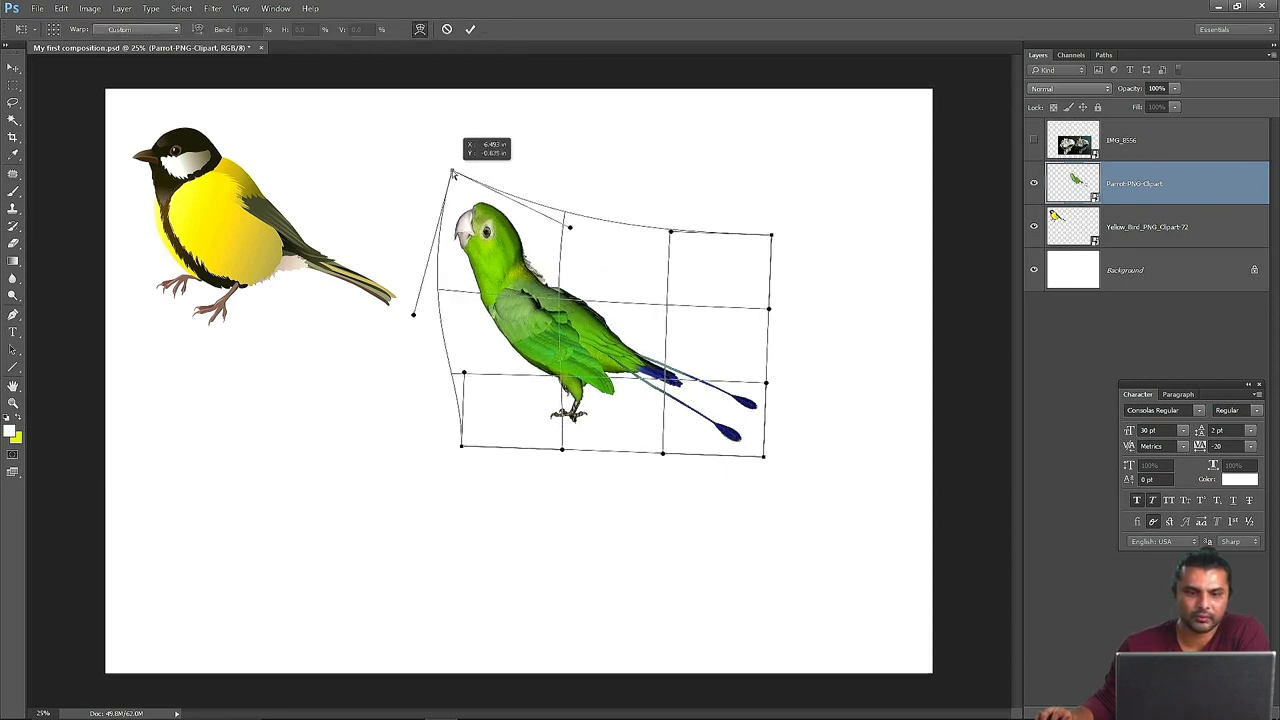
left_click_drag(669, 233, 672, 188)
left_click_drag(772, 234, 793, 176)
left_click_drag(769, 309, 733, 298)
left_click_drag(764, 460, 806, 447)
left_click_drag(662, 453, 689, 481)
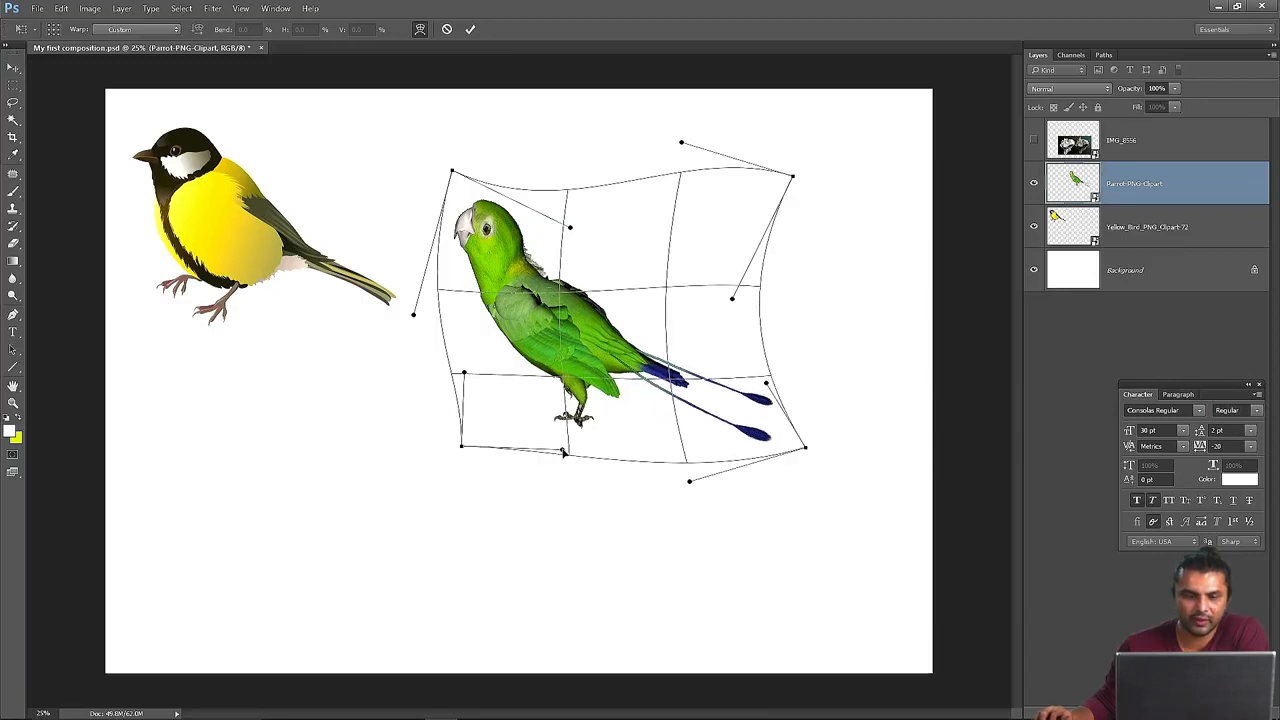
- Stretch the mesh's lower head-side corner outward, reshape the lower, side and upper curves around the parrot, and apply the warp
left_click_drag(563, 452, 562, 481)
left_click_drag(461, 450, 357, 451)
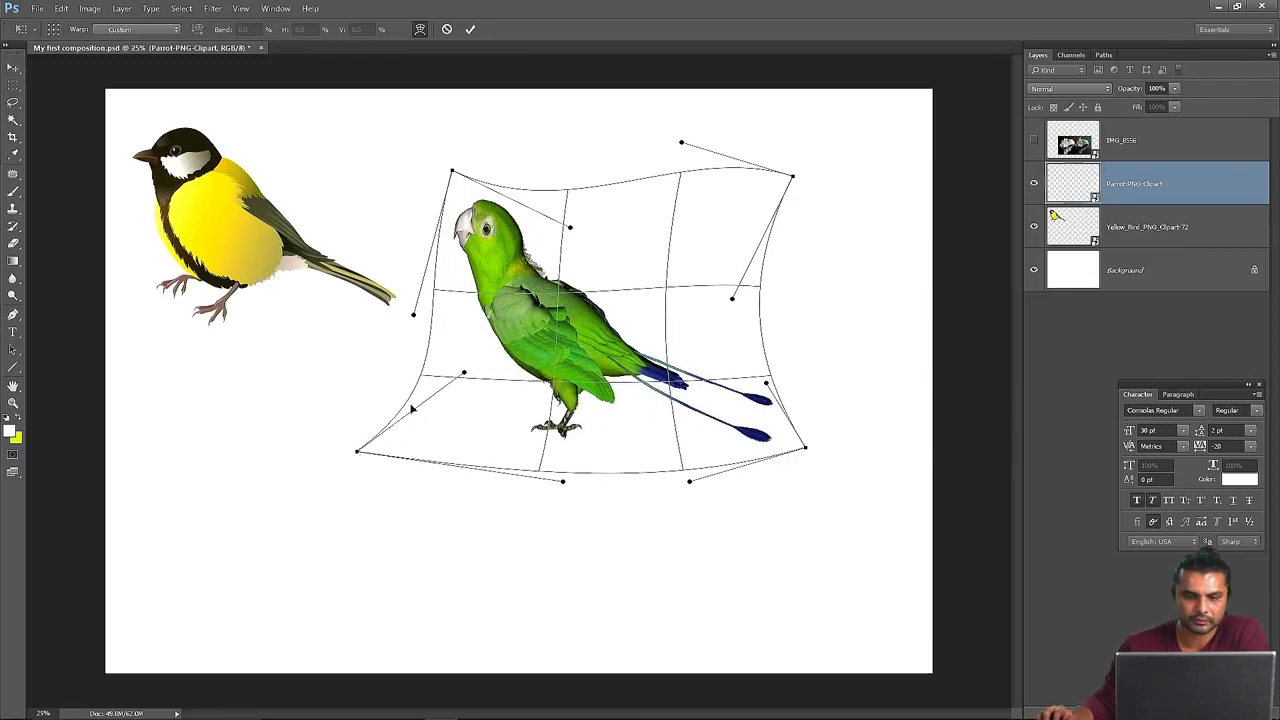
left_click_drag(463, 373, 379, 337)
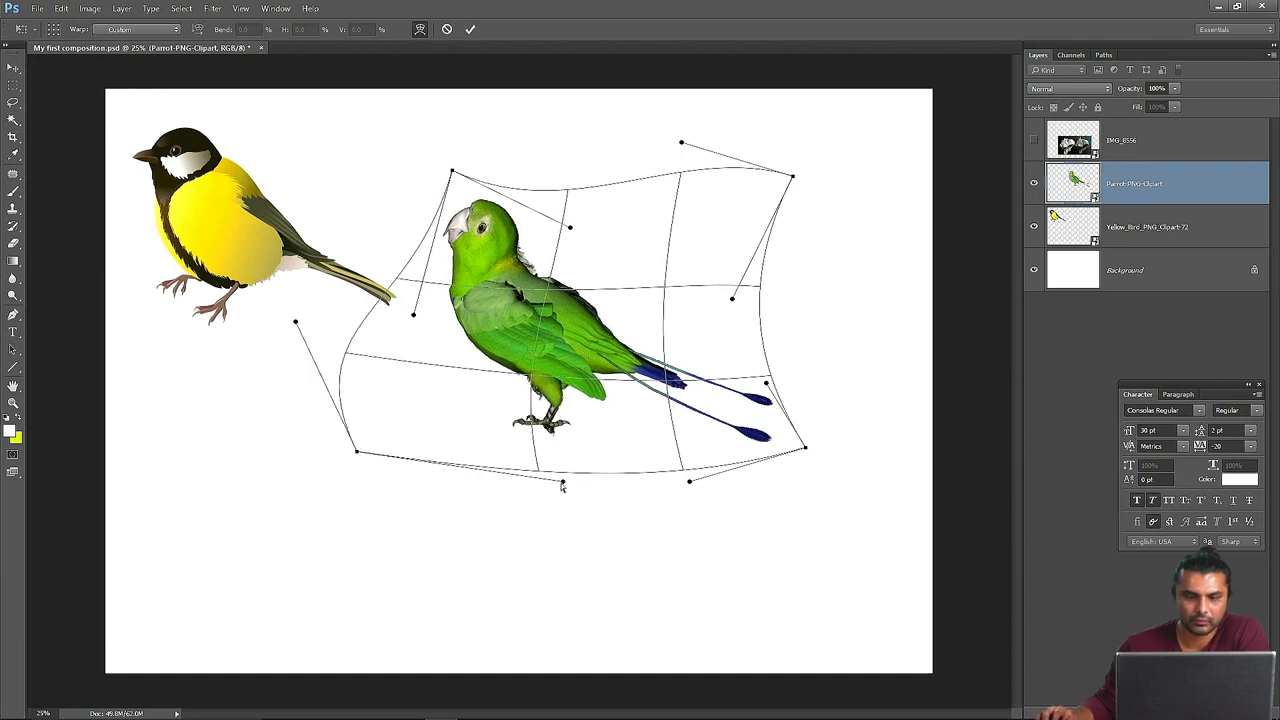
left_click_drag(562, 487, 626, 504)
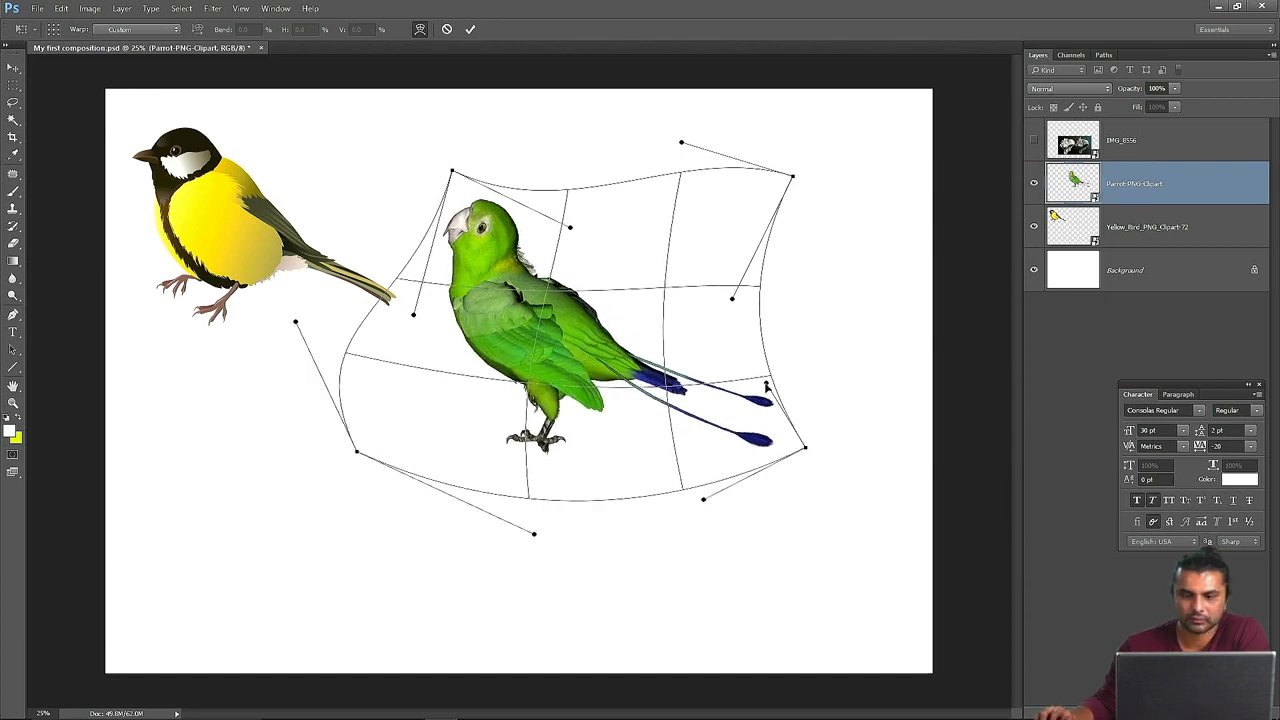
left_click_drag(767, 385, 795, 357)
left_click_drag(733, 297, 713, 232)
left_click_drag(569, 227, 578, 172)
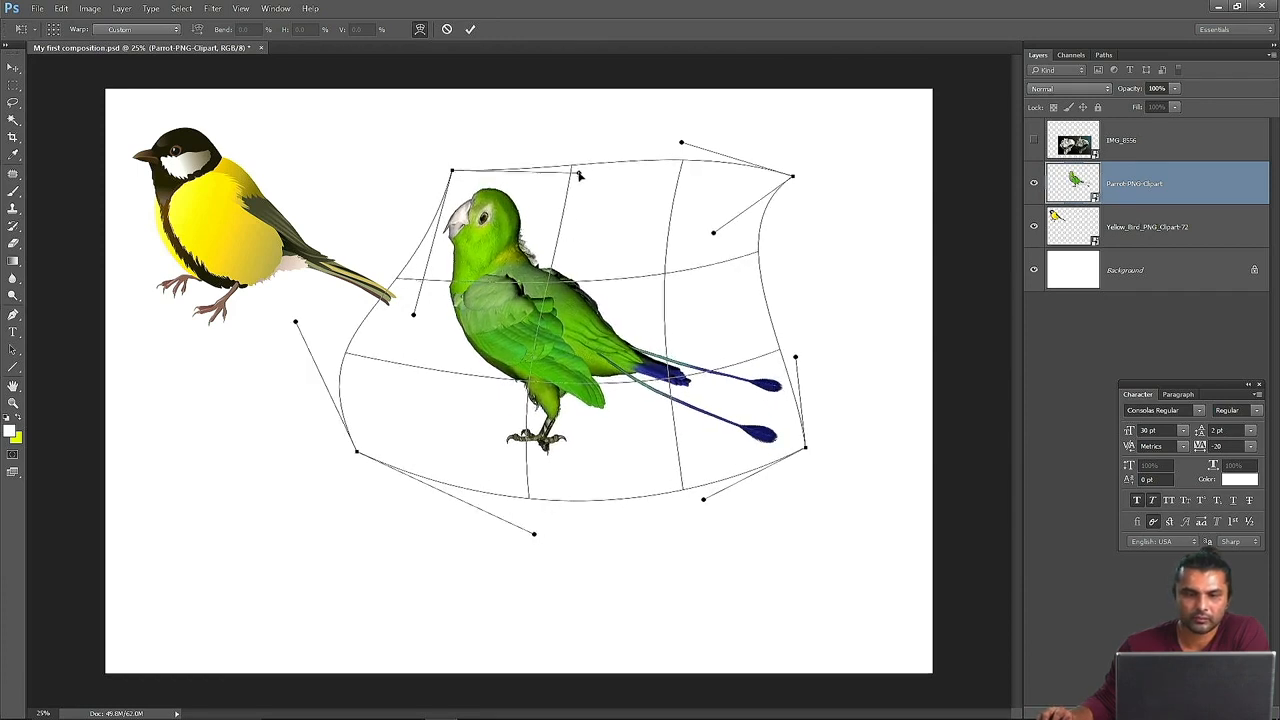
left_click_drag(413, 313, 388, 297)
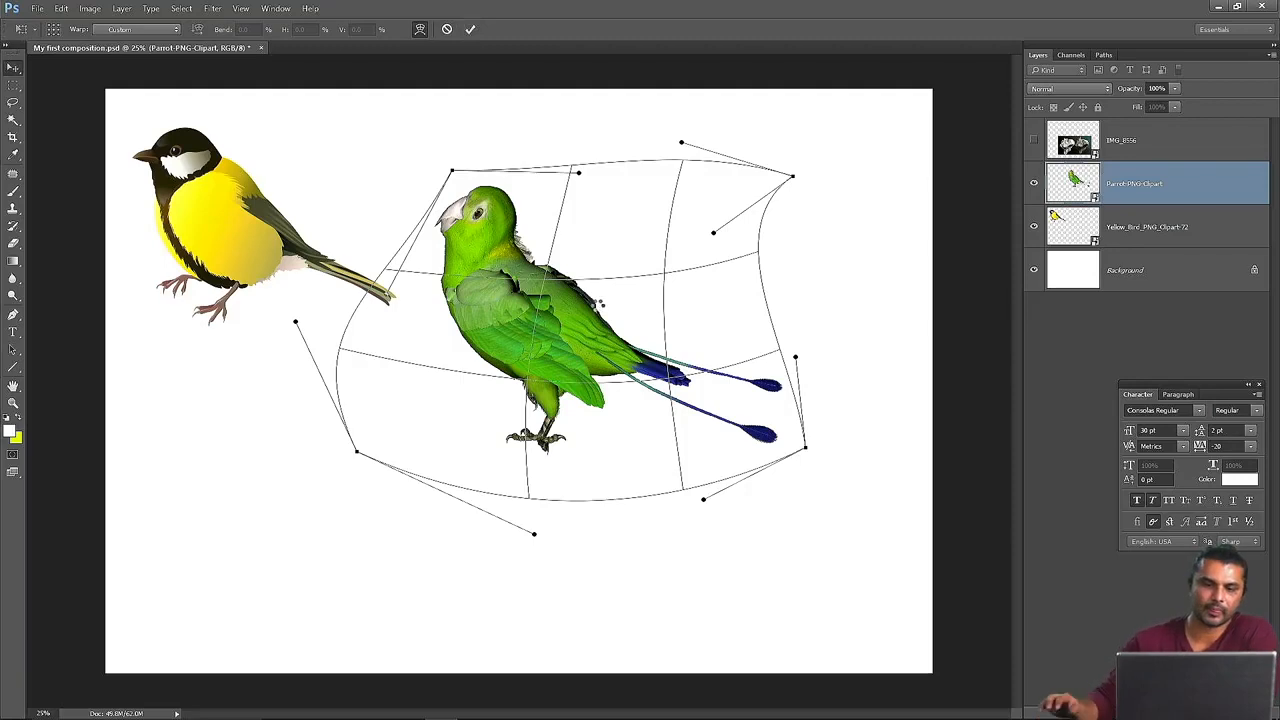
key("Return")
- Undo the parrot's last move and warp, and shift the unwarped parrot closer to the yellow bird
mouse_move(571, 303)
left_mouse_down()
mouse_move(622, 212)
mouse_move(565, 289)
left_mouse_up()
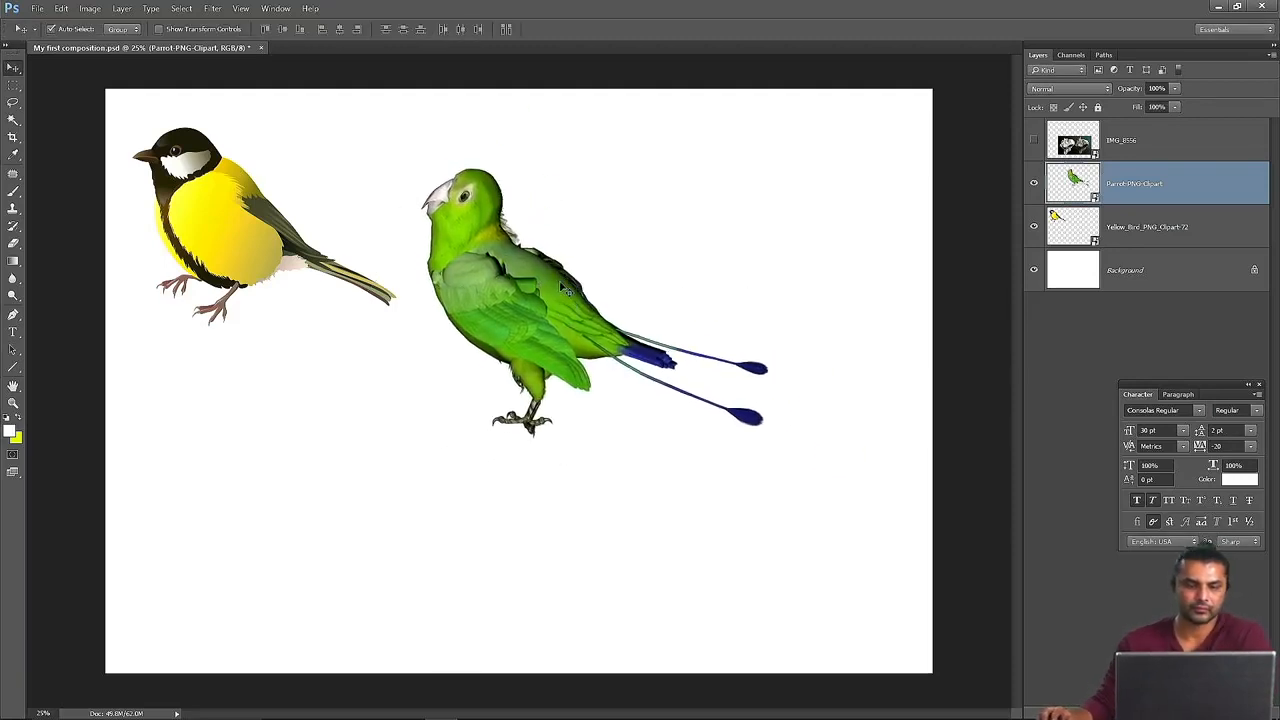
key("ctrl+z")
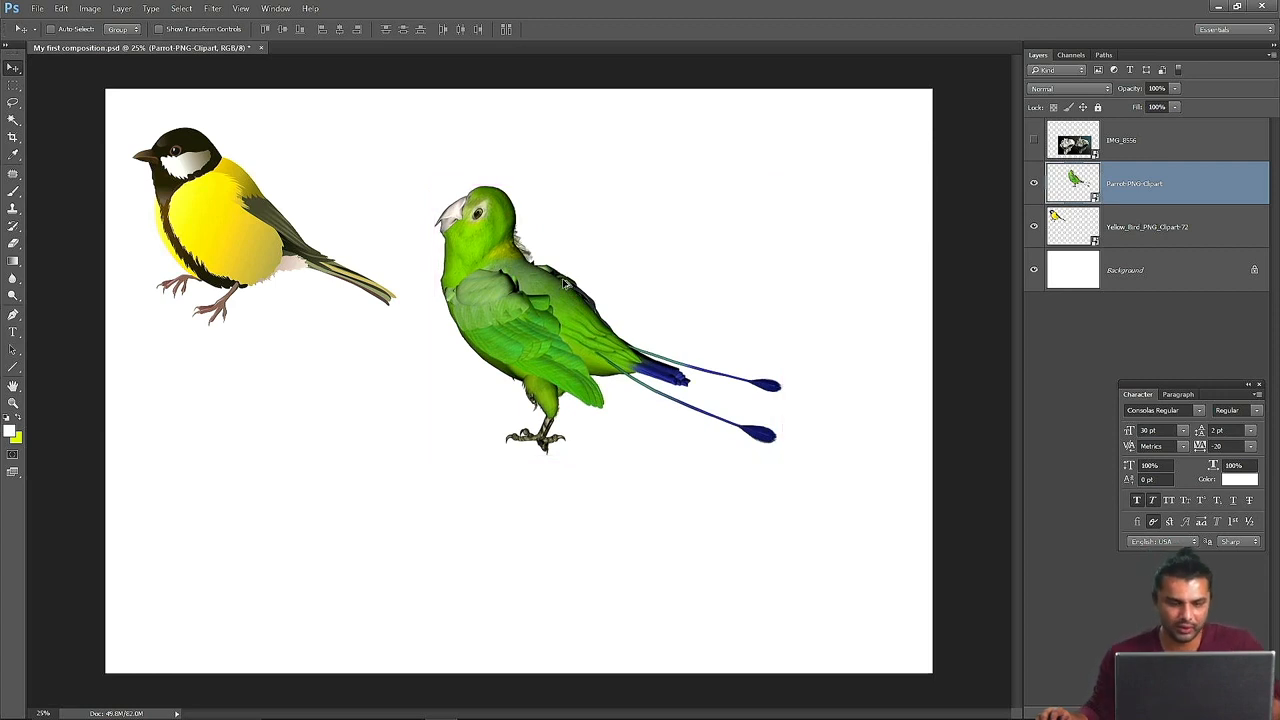
key("ctrl+alt+z")
left_click_drag(568, 325, 517, 325)
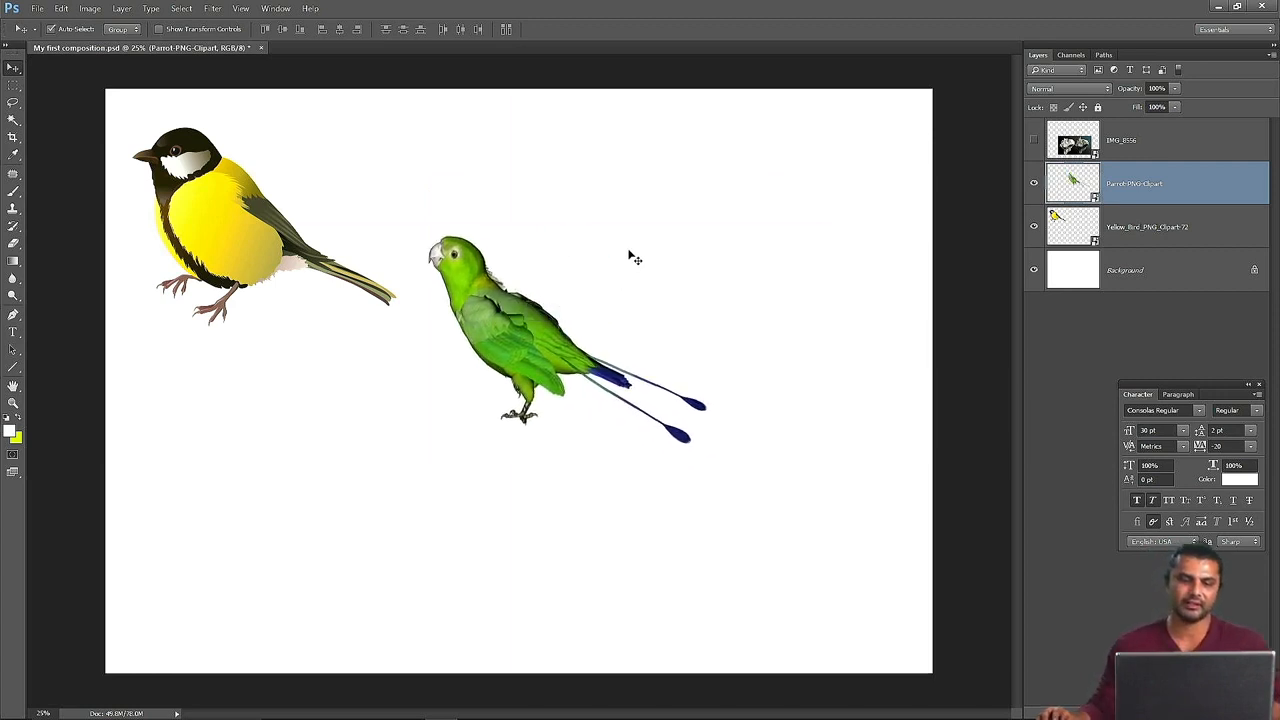
left_click(629, 260)
left_click(521, 340)
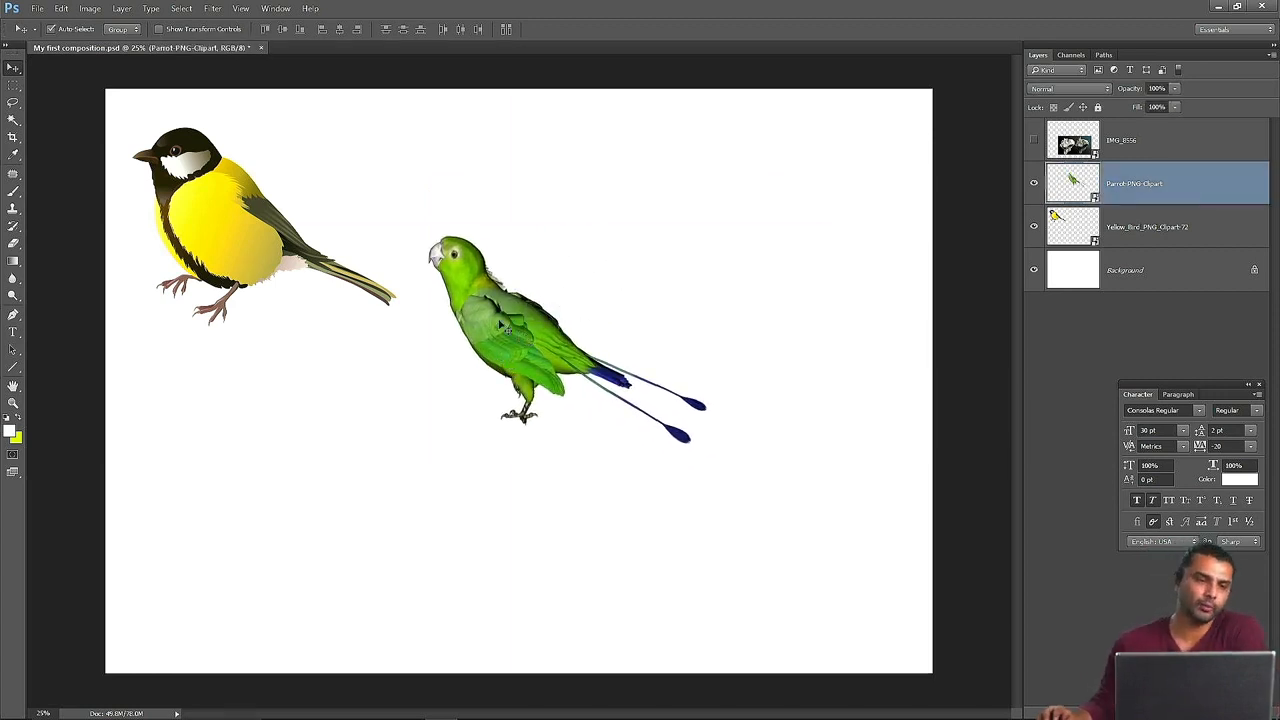
- Start a new custom Warp on the parrot, pull its lower head-side corner outward and bend the lower edge into a wave
left_click(62, 8)
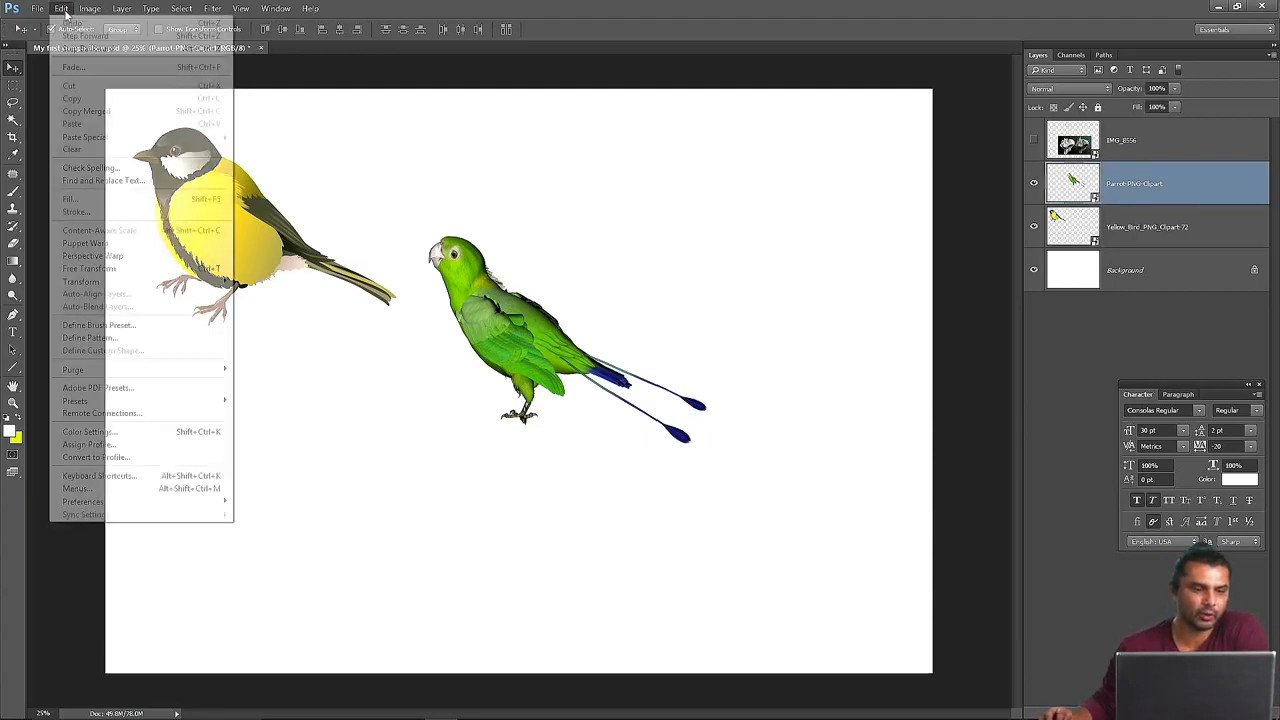
left_click(100, 268)
right_click(494, 319)
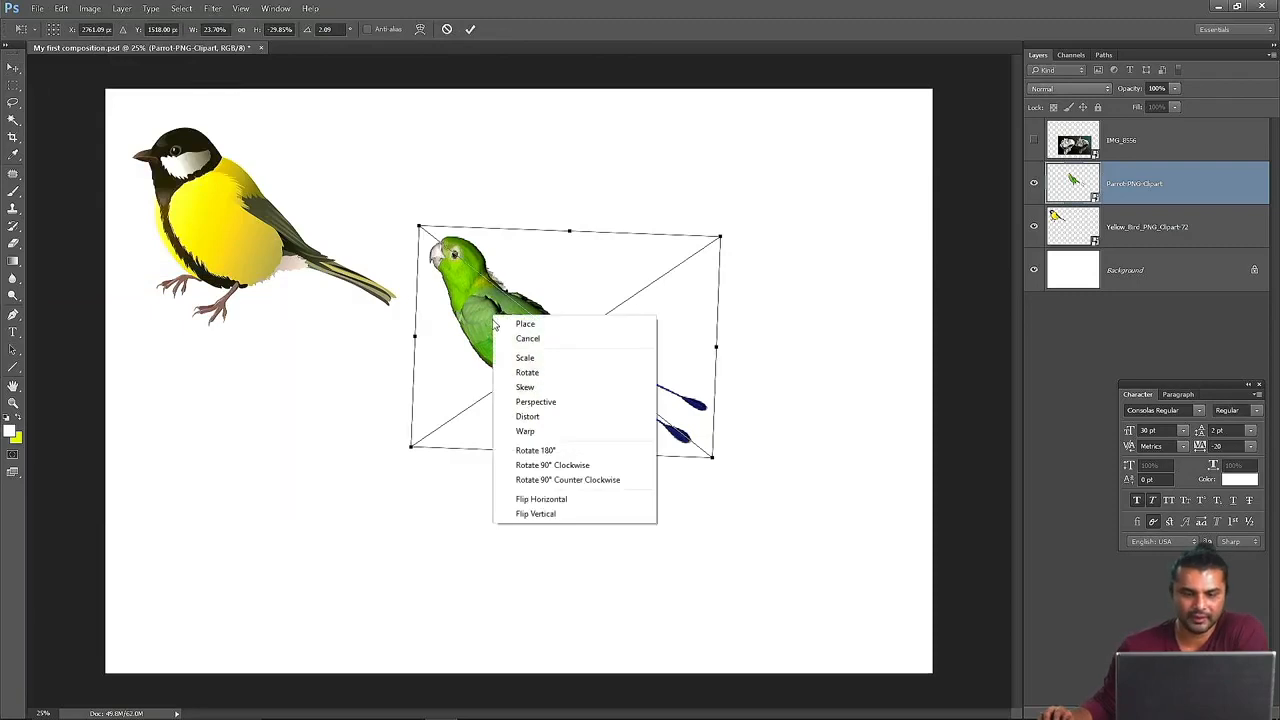
left_click(530, 431)
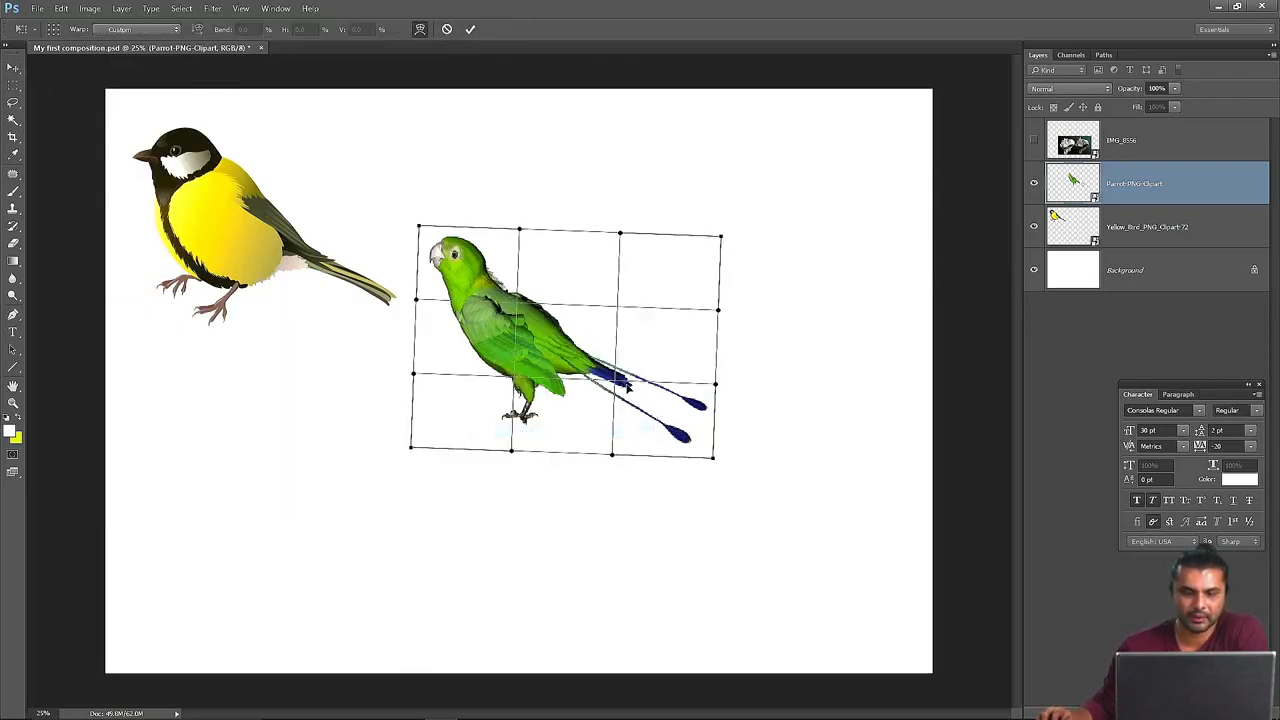
left_click_drag(413, 452, 336, 463)
left_click_drag(511, 453, 506, 436)
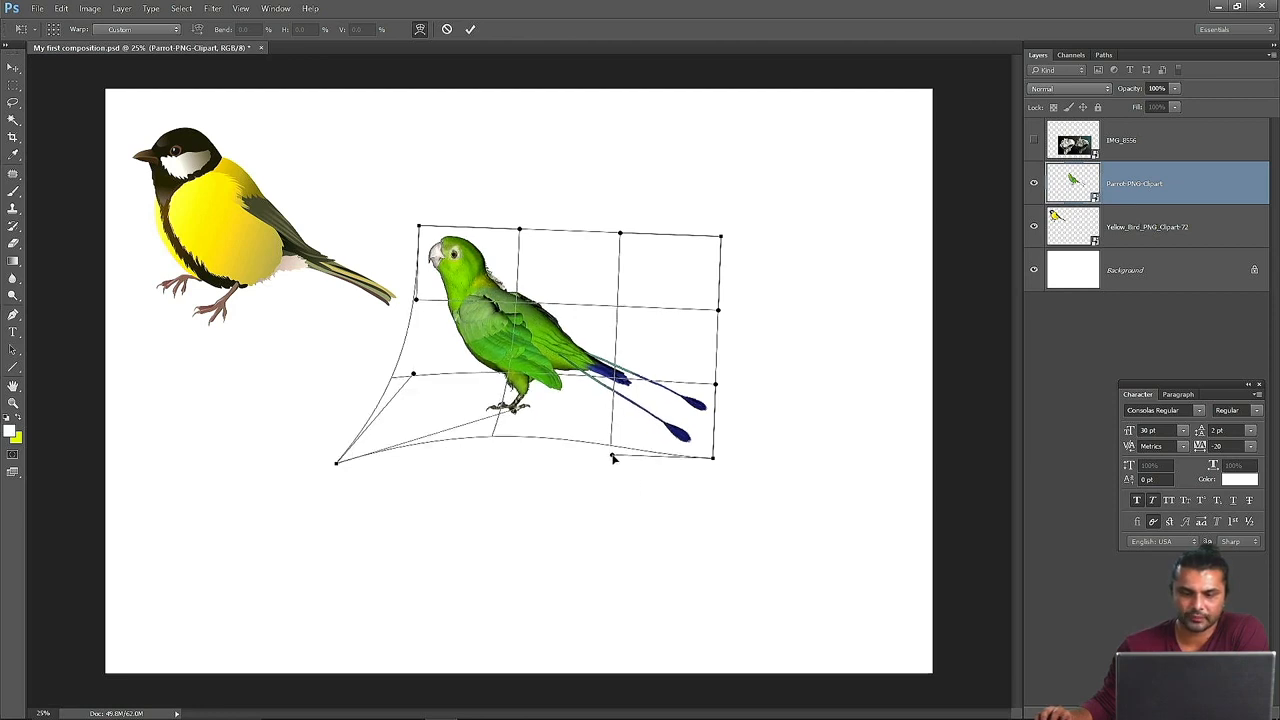
left_click_drag(613, 457, 640, 516)
- Arch the mesh's upper edge, raise its head-side corner and bend the side curves with their handles
left_click_drag(716, 384, 757, 352)
left_click_drag(718, 310, 662, 292)
left_click_drag(620, 233, 643, 152)
left_click_drag(519, 229, 520, 155)
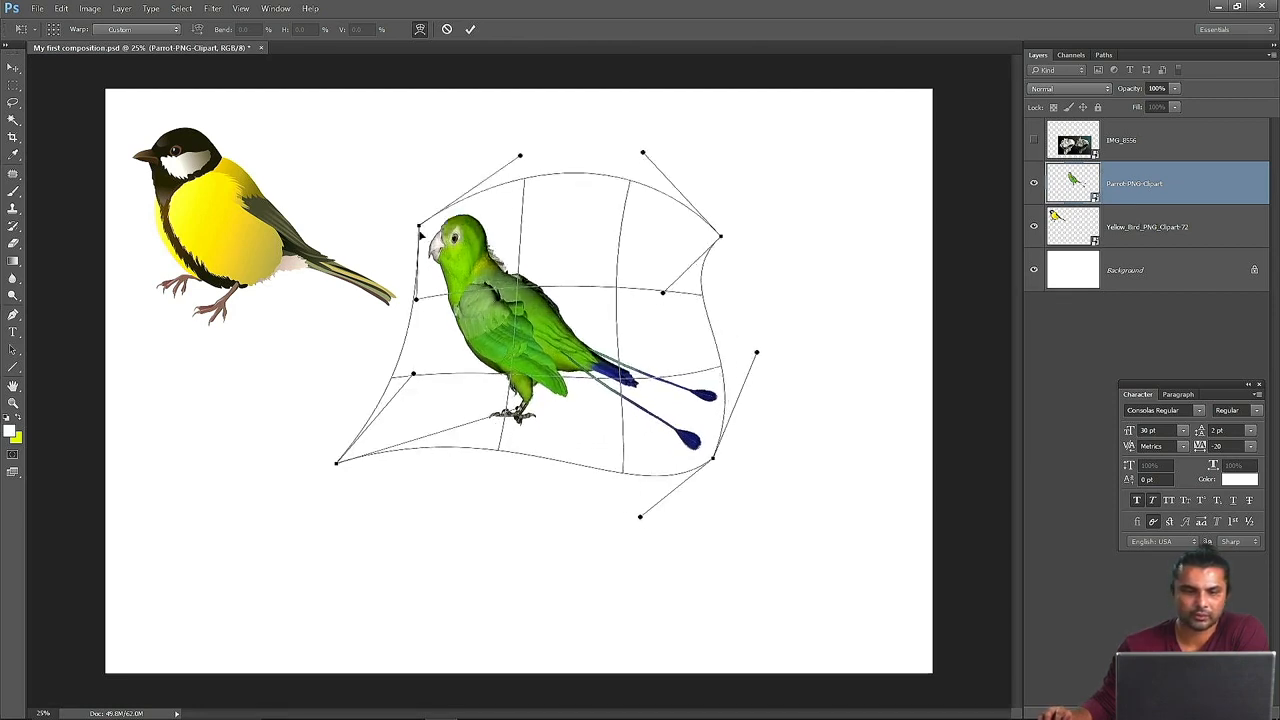
left_click_drag(419, 227, 420, 170)
left_click_drag(415, 301, 474, 270)
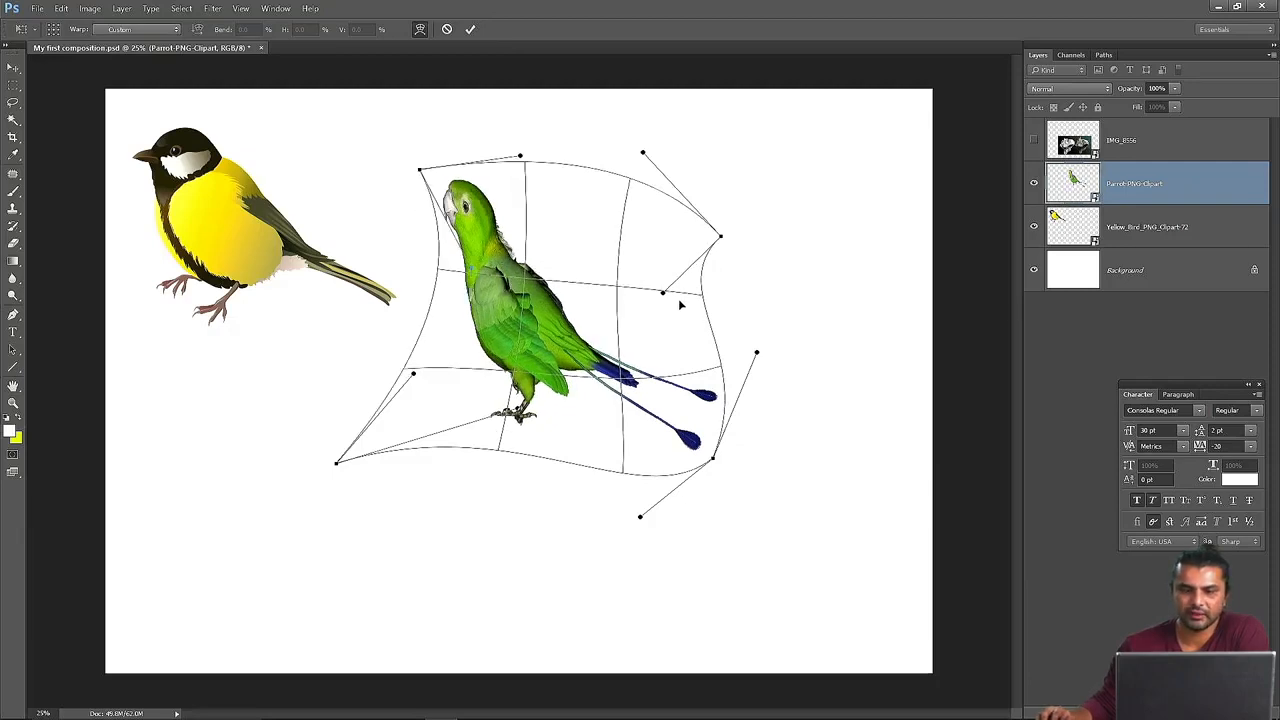
left_click_drag(664, 295, 743, 238)
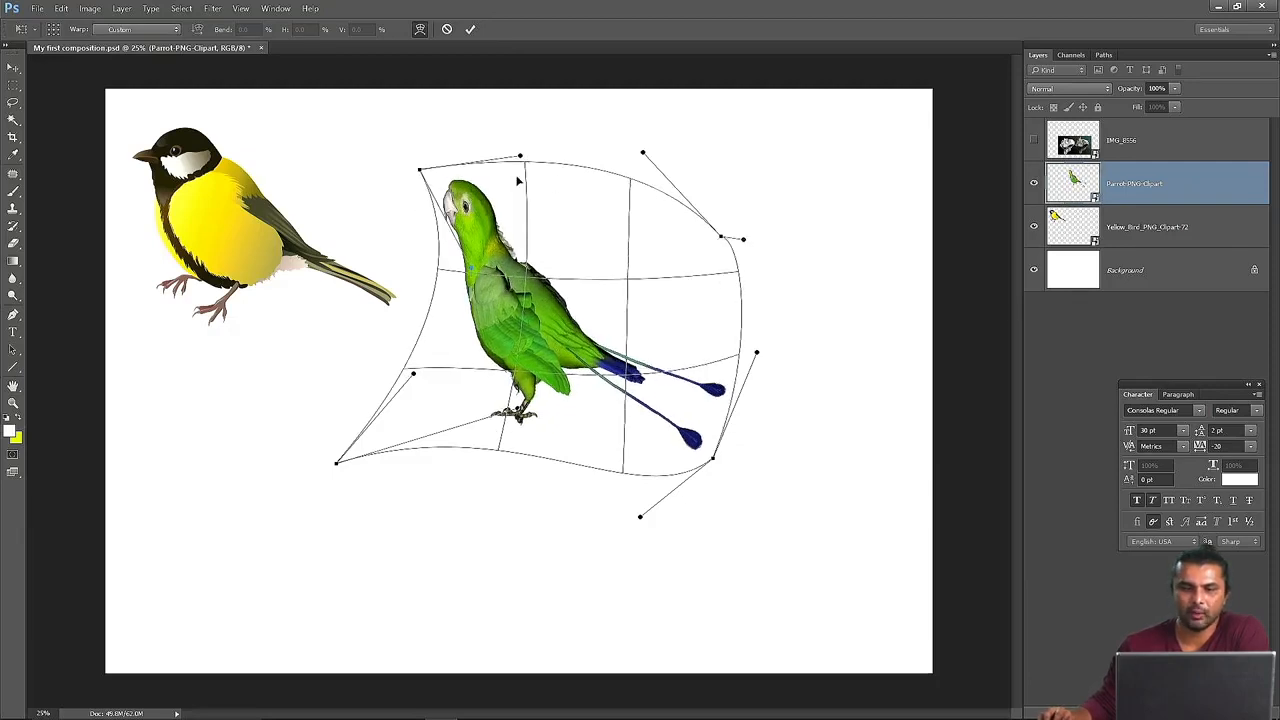
- Push and pull the inside of the warp mesh to bulge the parrot's body and curl its tail, and cancel the warp
left_click_drag(438, 304, 311, 336)
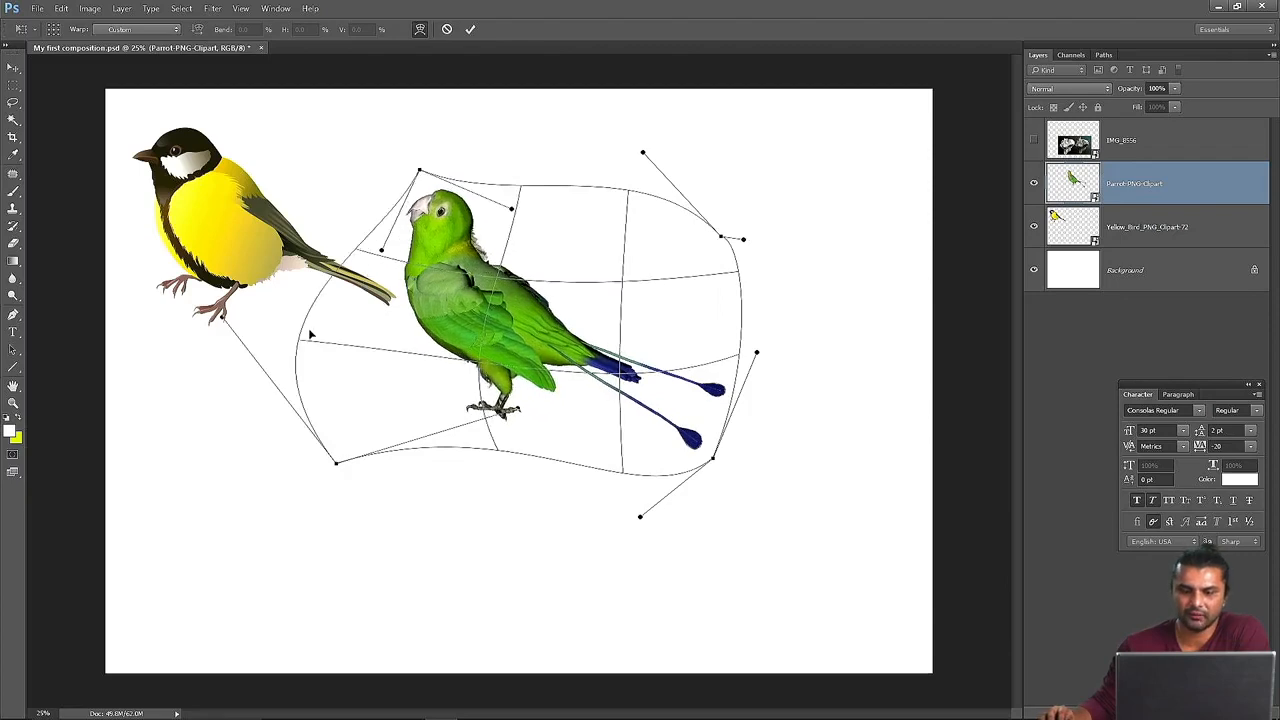
left_click_drag(607, 386, 598, 470)
left_click_drag(550, 377, 592, 254)
left_click_drag(523, 312, 538, 412)
left_click_drag(489, 449, 477, 503)
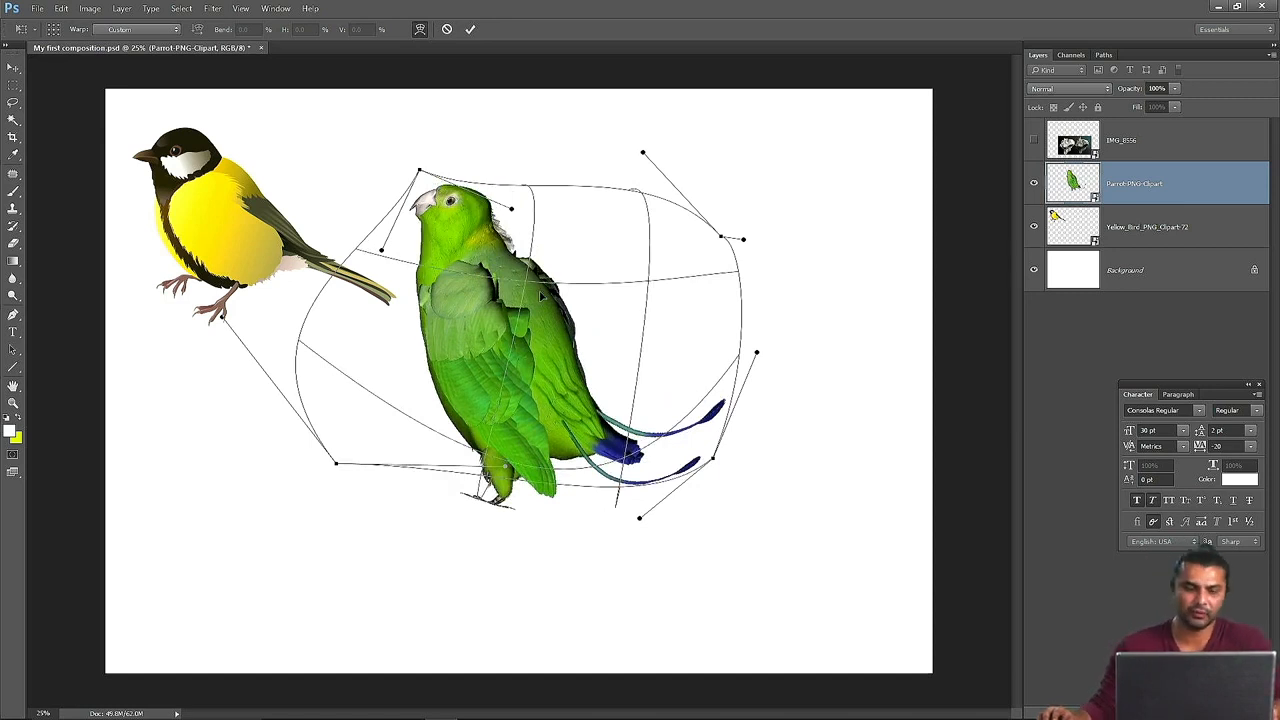
key("Escape")
- Rotate the parrot back and forth with Free Transform, leave it at about 1.15°, and view the transform options
key("ctrl+t")
left_click_drag(805, 261, 462, 510)
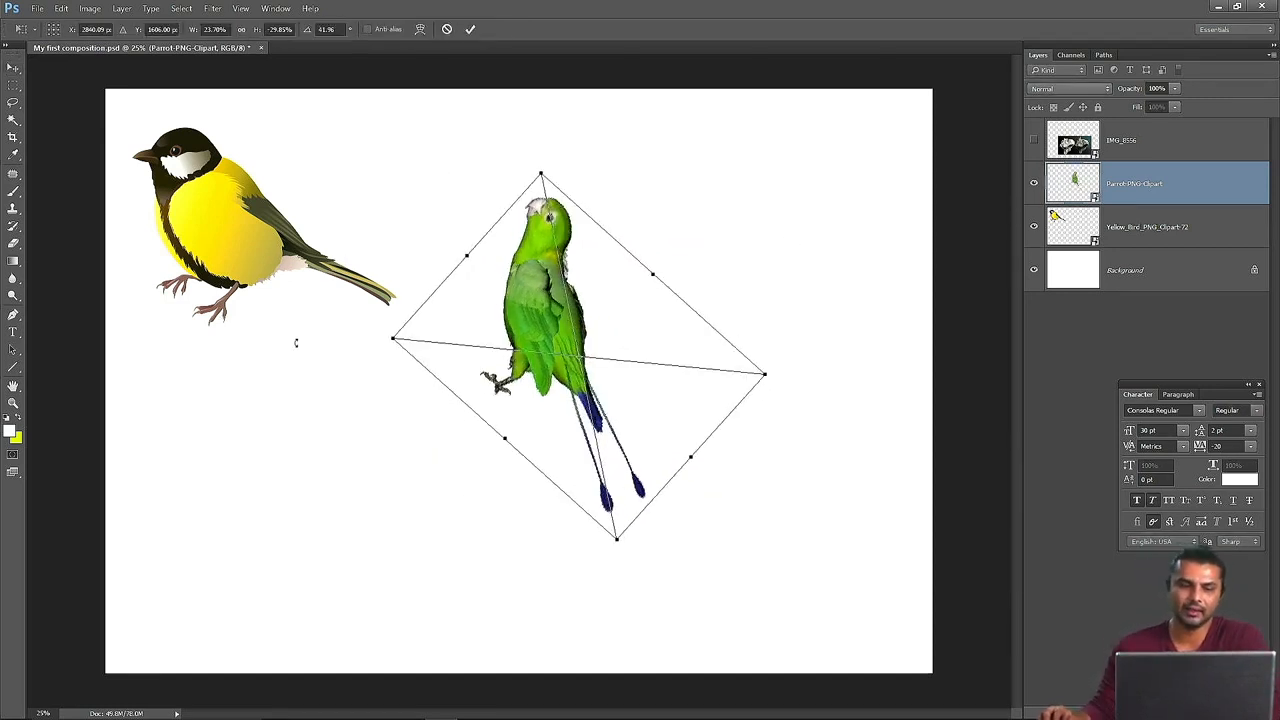
left_click_drag(308, 319, 345, 480)
left_click_drag(857, 409, 806, 456)
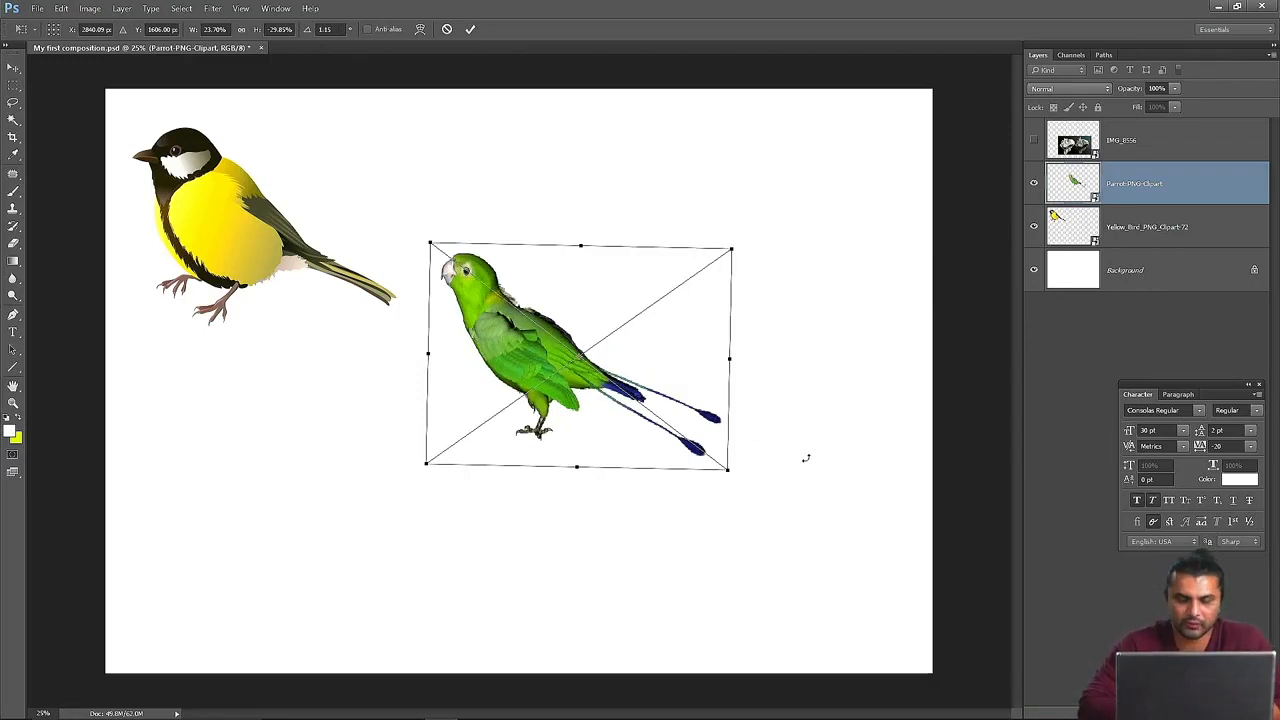
right_click(529, 337)
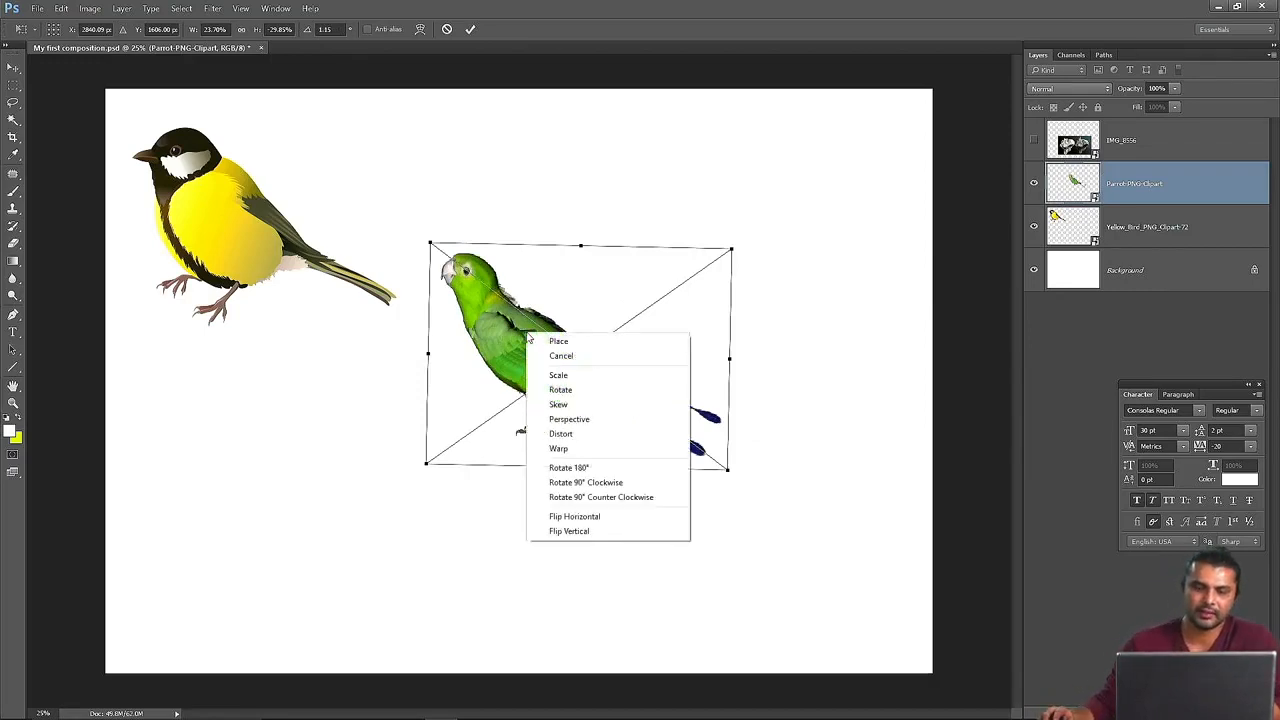
left_click(530, 341)
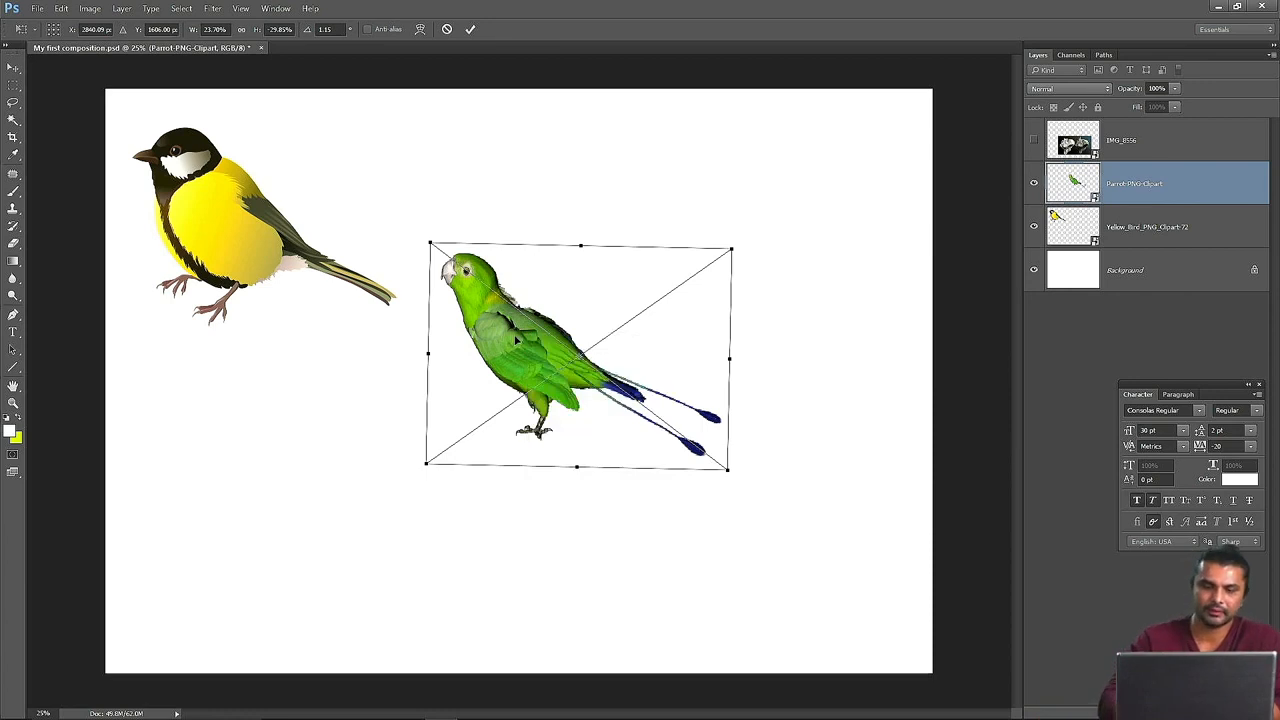
- Move the yellow bird and the parrot around the canvas, placing them side by side in its upper half
left_click_drag(251, 228, 386, 490)
left_click_drag(512, 360, 253, 247)
left_click_drag(395, 506, 342, 488)
left_click_drag(288, 241, 474, 269)
left_click_drag(323, 460, 273, 252)
mouse_move(472, 259)
left_mouse_down()
mouse_move(475, 222)
mouse_move(485, 254)
mouse_move(577, 231)
mouse_move(501, 214)
mouse_move(547, 220)
mouse_move(517, 224)
mouse_move(497, 271)
mouse_move(464, 250)
left_mouse_up()
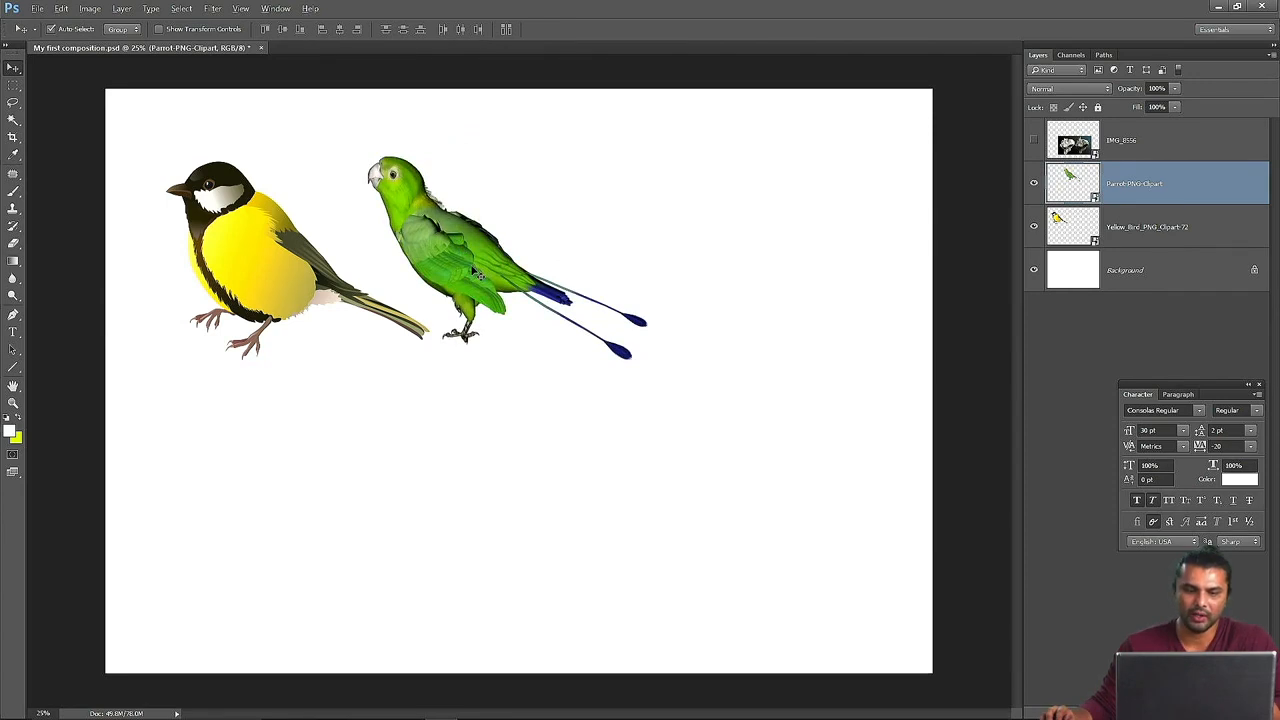
key("alt")
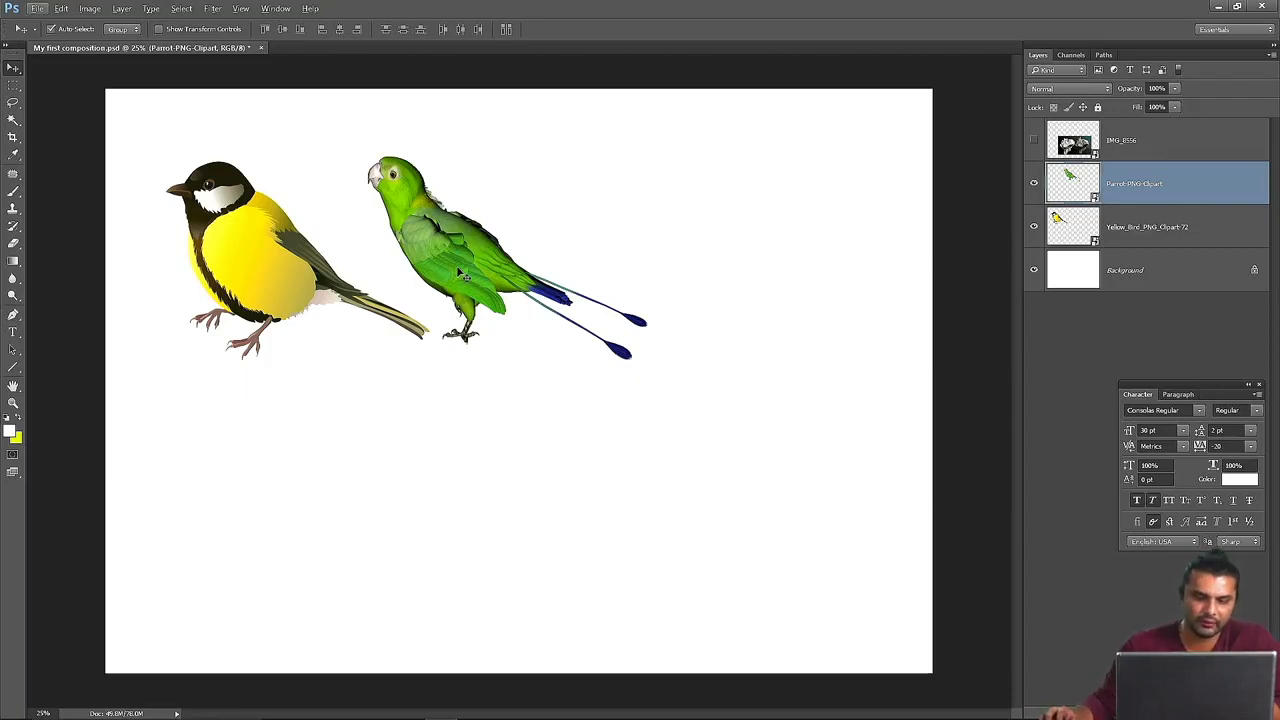
- Duplicate the parrot to its right, and shift both parrots and the yellow bird toward the canvas's upper edge
left_click(458, 272)
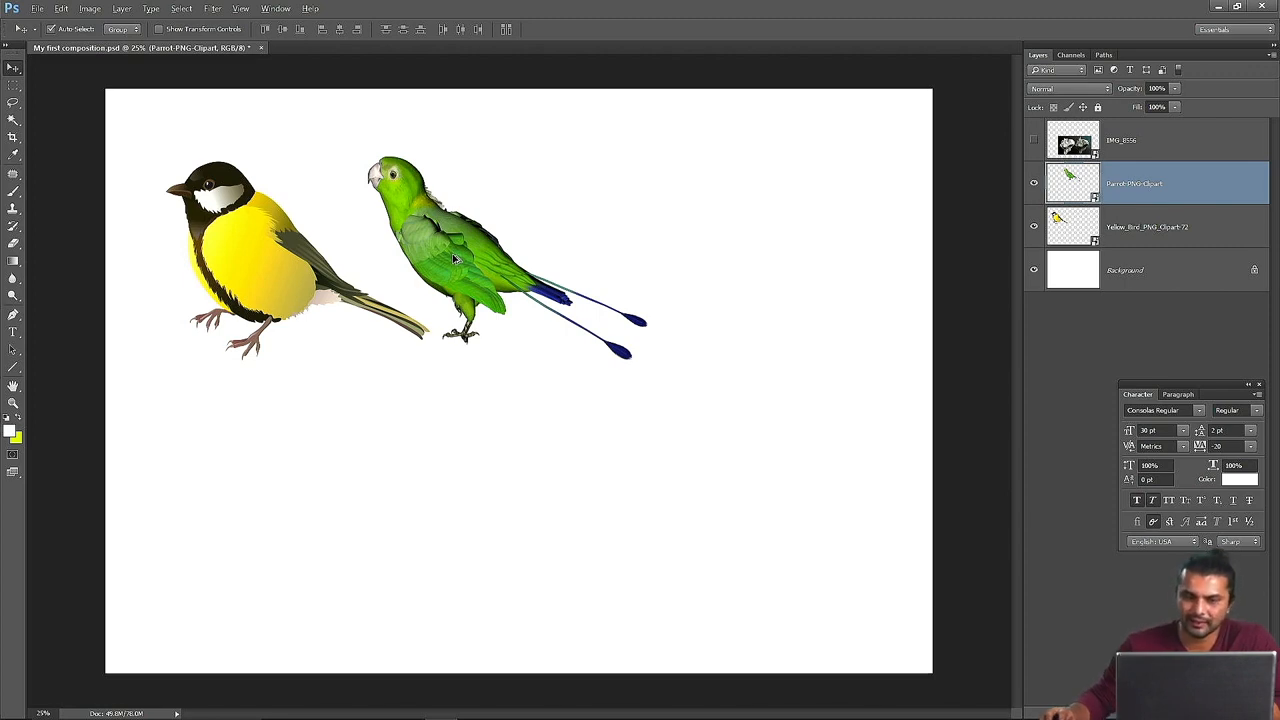
left_click_drag(453, 258, 708, 265)
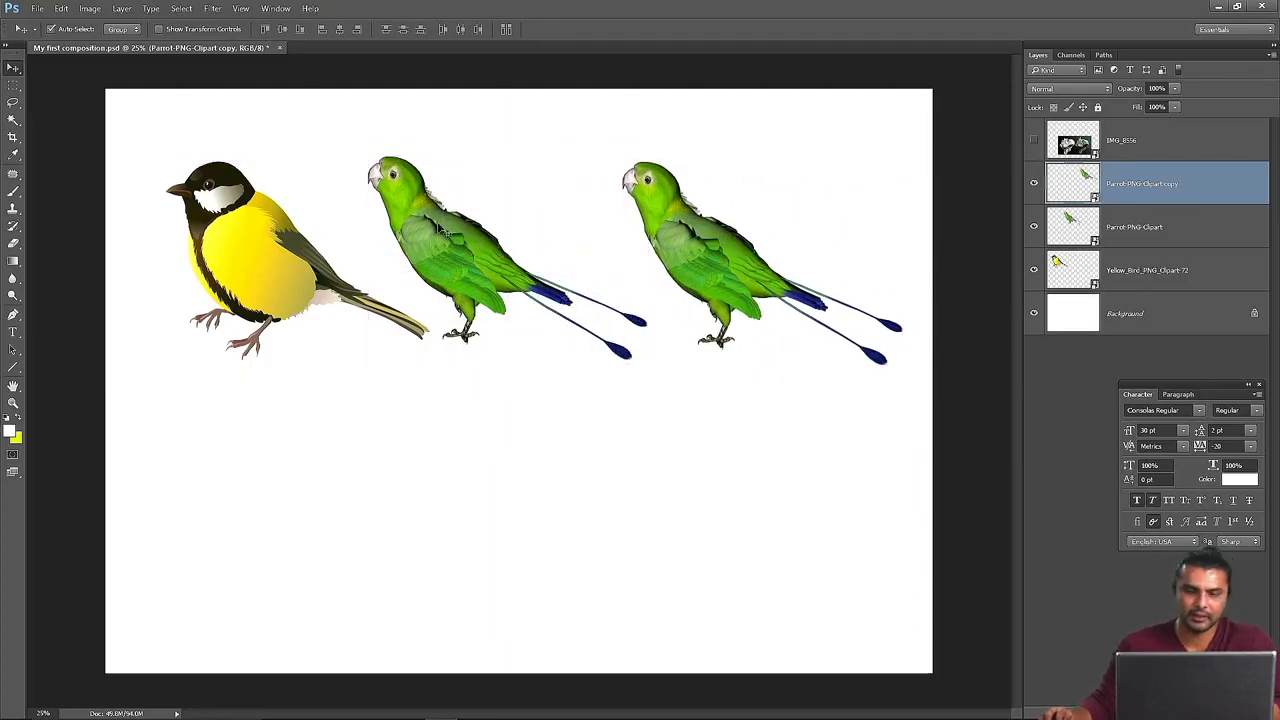
left_click_drag(727, 268, 741, 203)
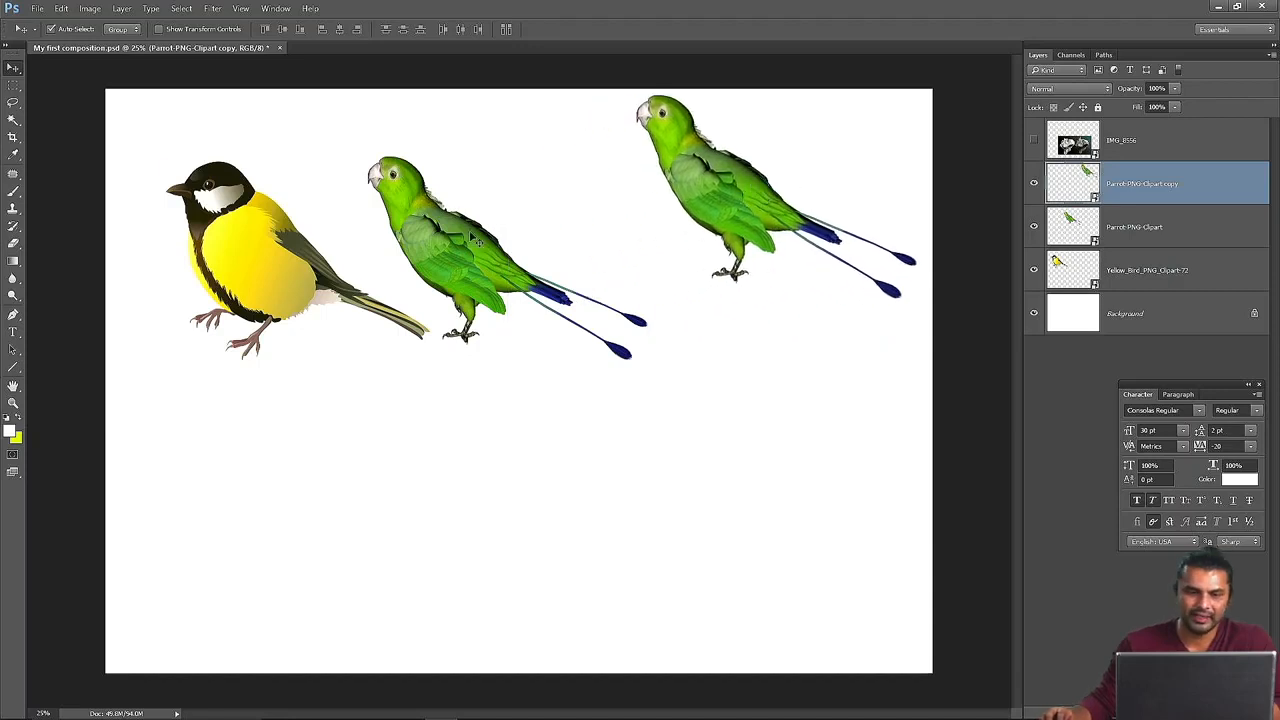
left_click_drag(462, 245, 542, 208)
left_click_drag(251, 248, 222, 201)
- Make three copies of the yellow bird and line them up in a row along the canvas's lower edge
key("alt")
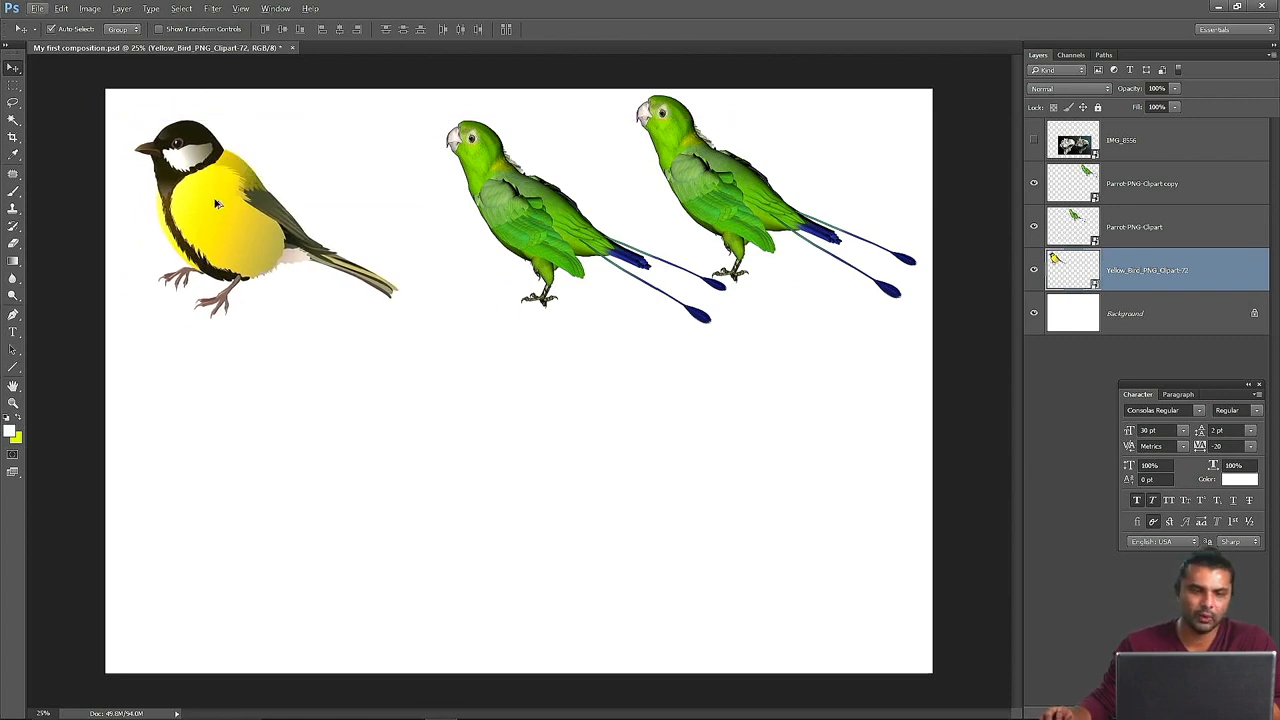
key("alt")
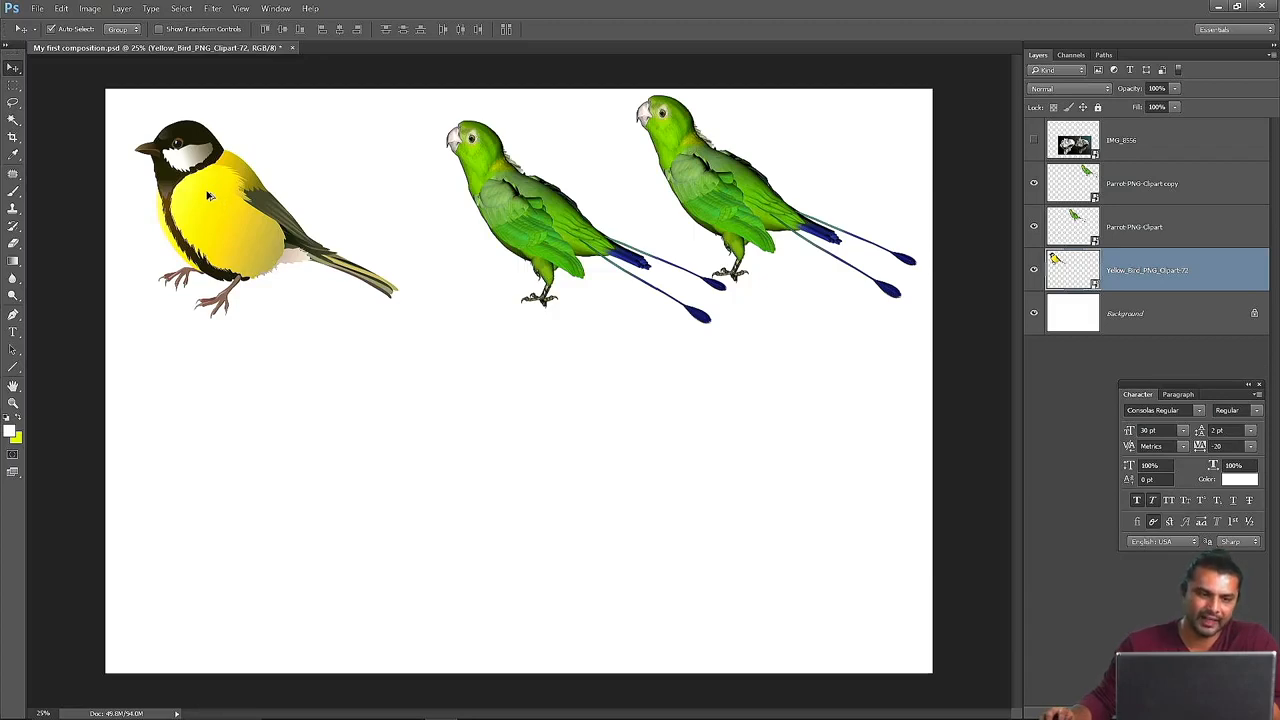
left_click_drag(208, 196, 220, 413, "alt")
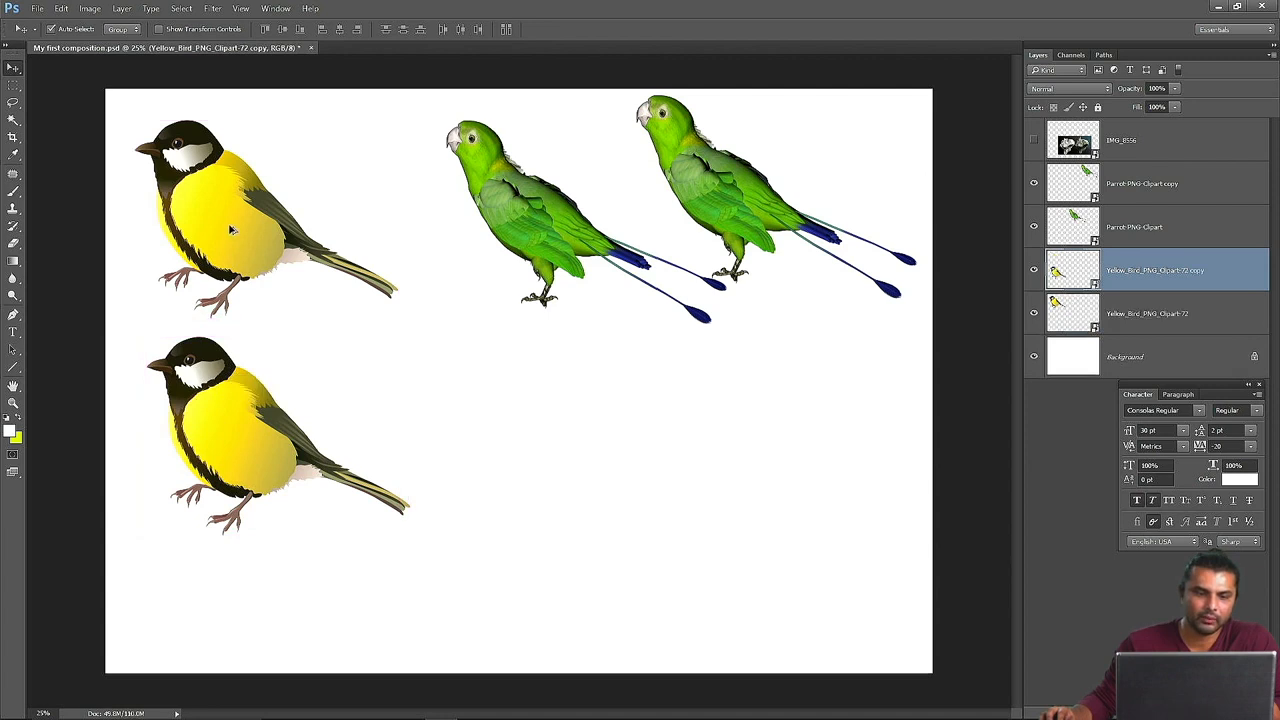
left_click_drag(221, 422, 714, 447, "alt")
left_click_drag(503, 464, 598, 578)
left_click_drag(245, 442, 219, 536)
left_click_drag(520, 563, 428, 563)
left_click_drag(735, 474, 743, 573)
- Arrange the original yellow bird and the two parrots as an upper row above the copies
left_click_drag(255, 248, 255, 342)
left_click_drag(617, 275, 581, 370)
mouse_move(735, 225)
left_mouse_down()
mouse_move(758, 340)
mouse_move(713, 296)
mouse_move(730, 245)
left_mouse_up()
left_click_drag(477, 280, 453, 247)
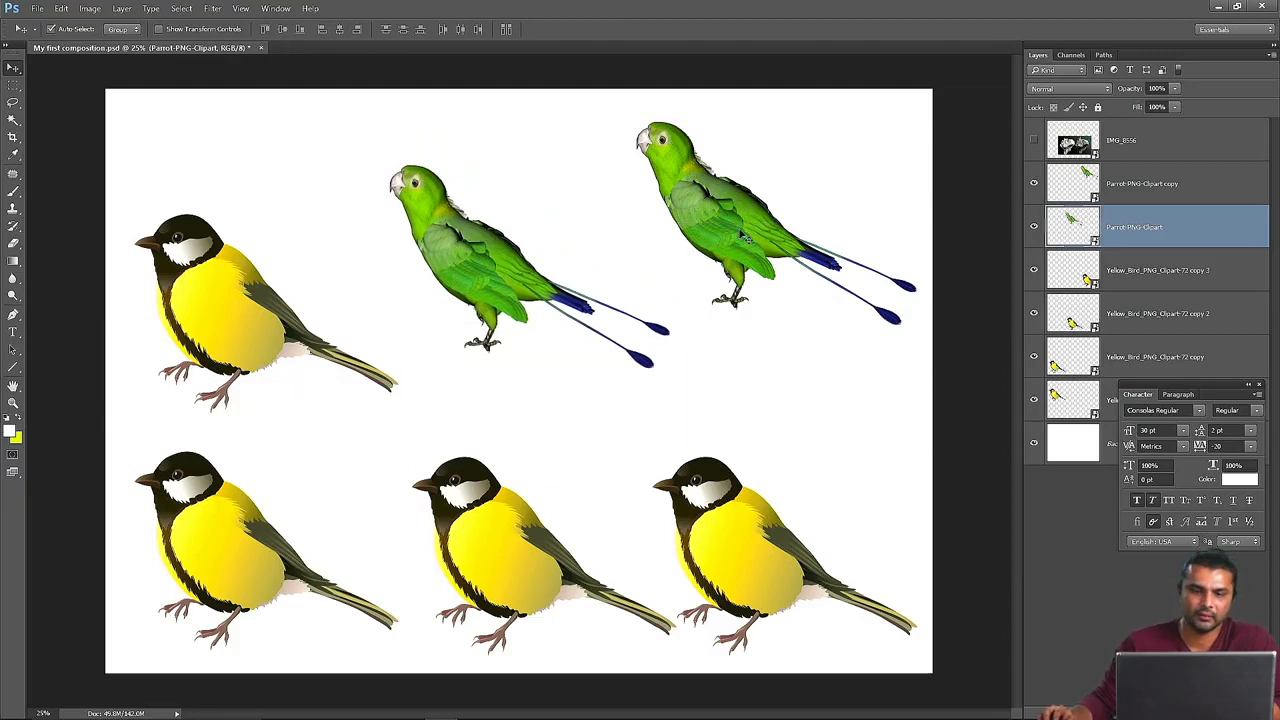
left_click_drag(207, 290, 207, 235)
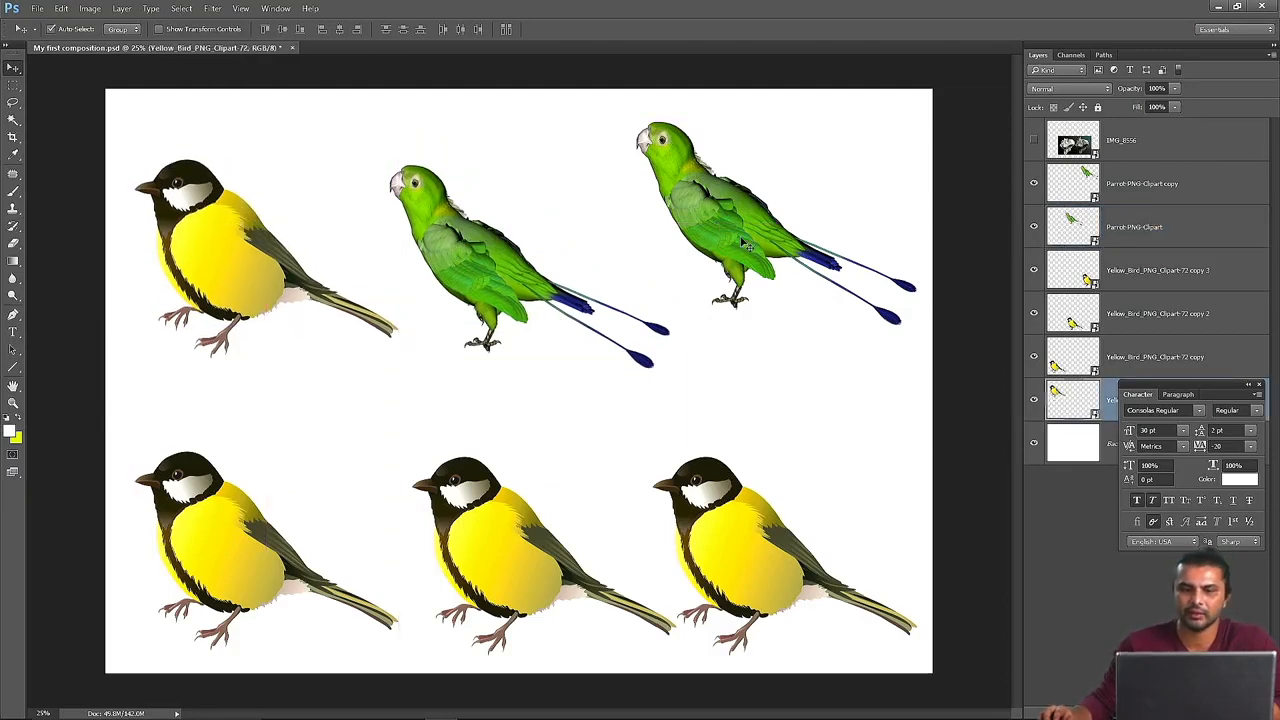
- Swap the upper-right parrot with the yellow bird below it, so the parrot ends the lower row
left_click(731, 219)
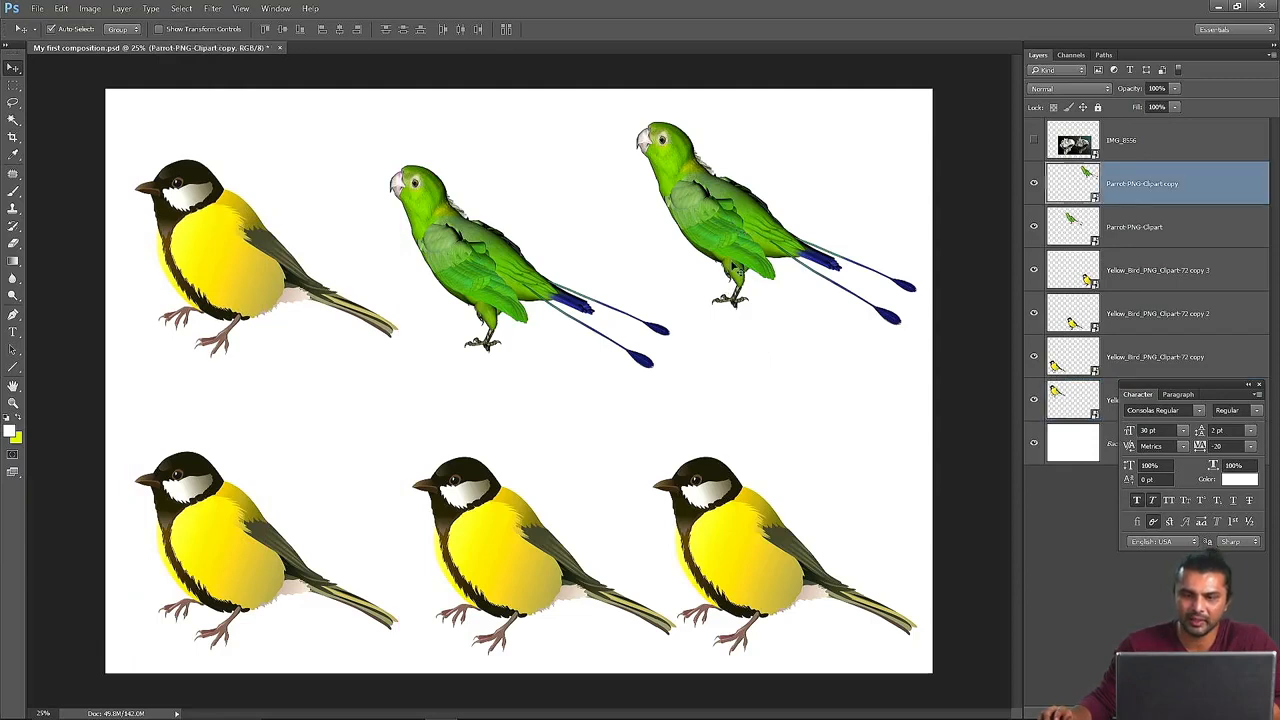
left_click_drag(724, 213, 720, 573)
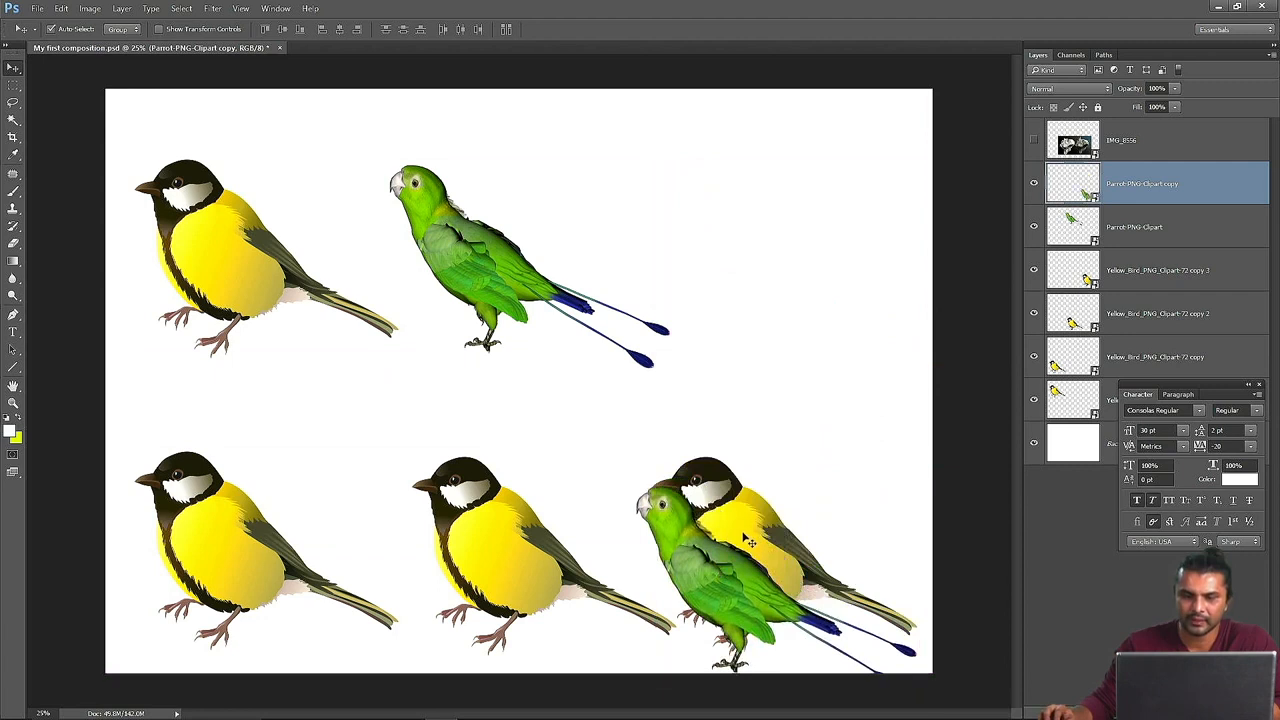
left_click(748, 526)
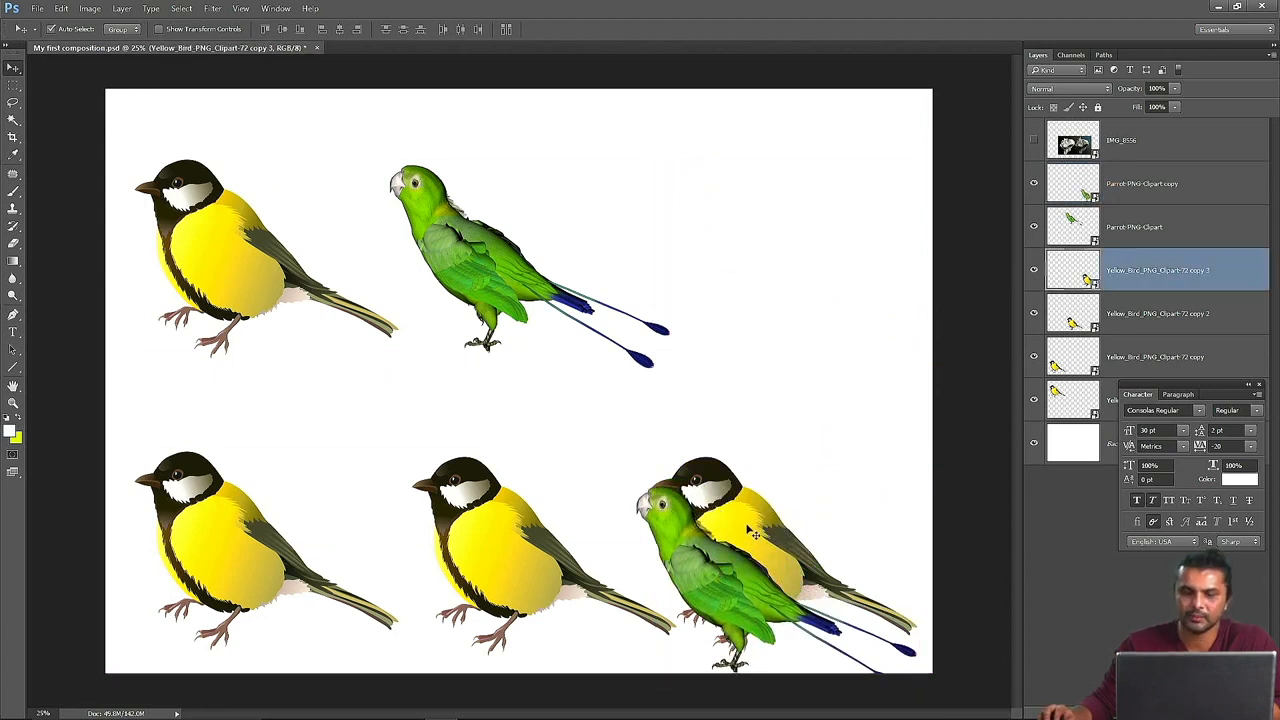
left_click_drag(749, 531, 765, 225)
left_click_drag(725, 577, 745, 534)
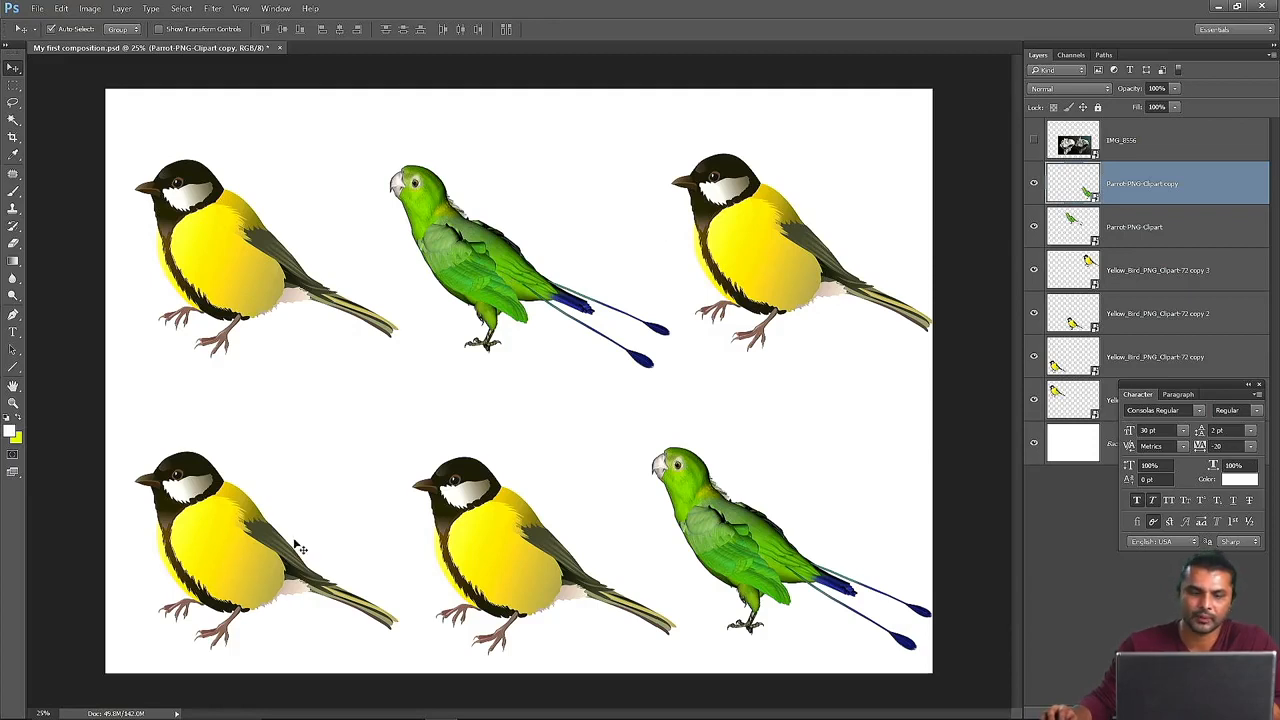
- Move the Character panel off the layer list and delete the yellow bird copy at the canvas's lower left
mouse_move(238, 562)
left_mouse_down()
mouse_move(212, 520)
mouse_move(190, 515)
mouse_move(265, 551)
mouse_move(200, 522)
mouse_move(207, 556)
mouse_move(228, 564)
mouse_move(203, 528)
mouse_move(245, 551)
left_mouse_up()
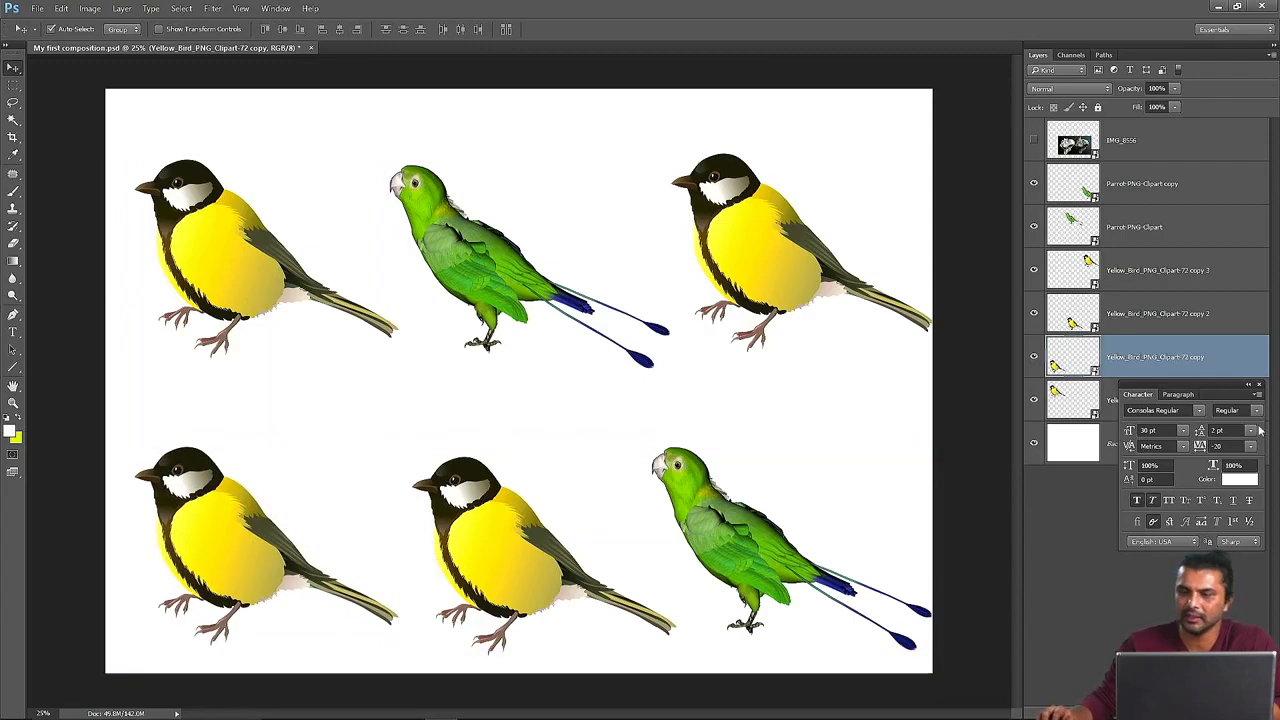
left_click_drag(1207, 392, 1202, 545)
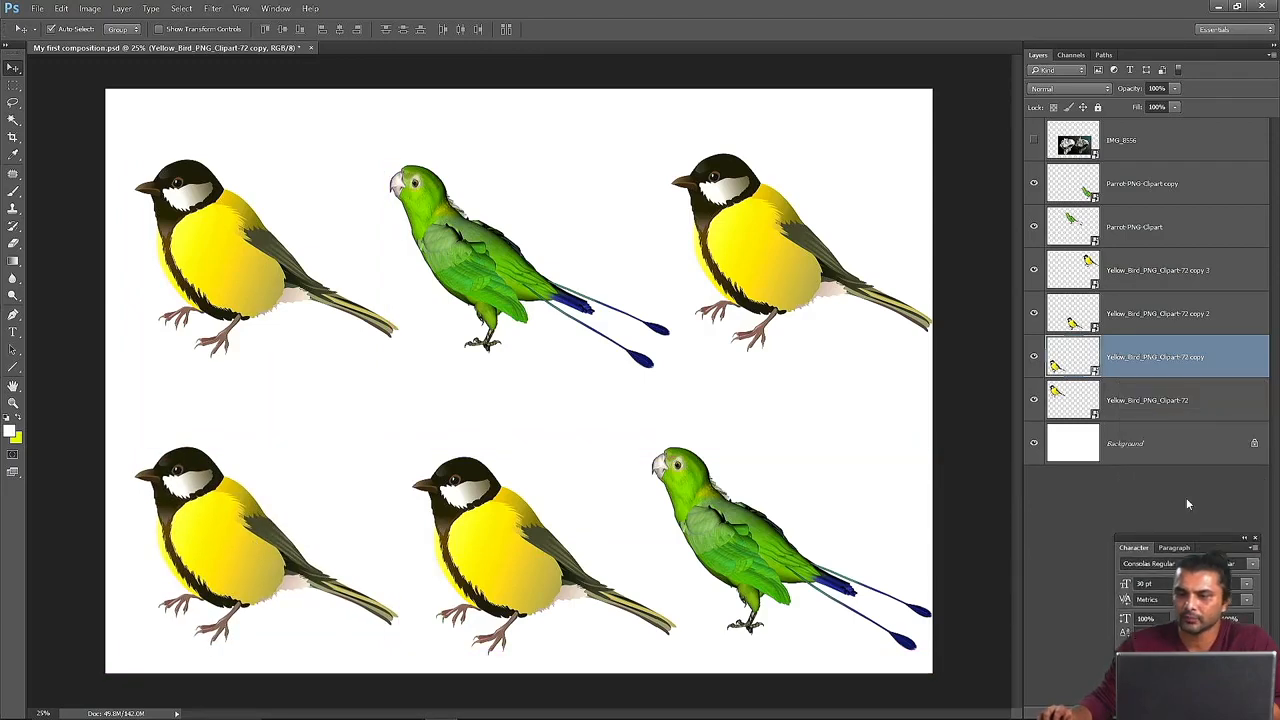
right_click(1183, 354)
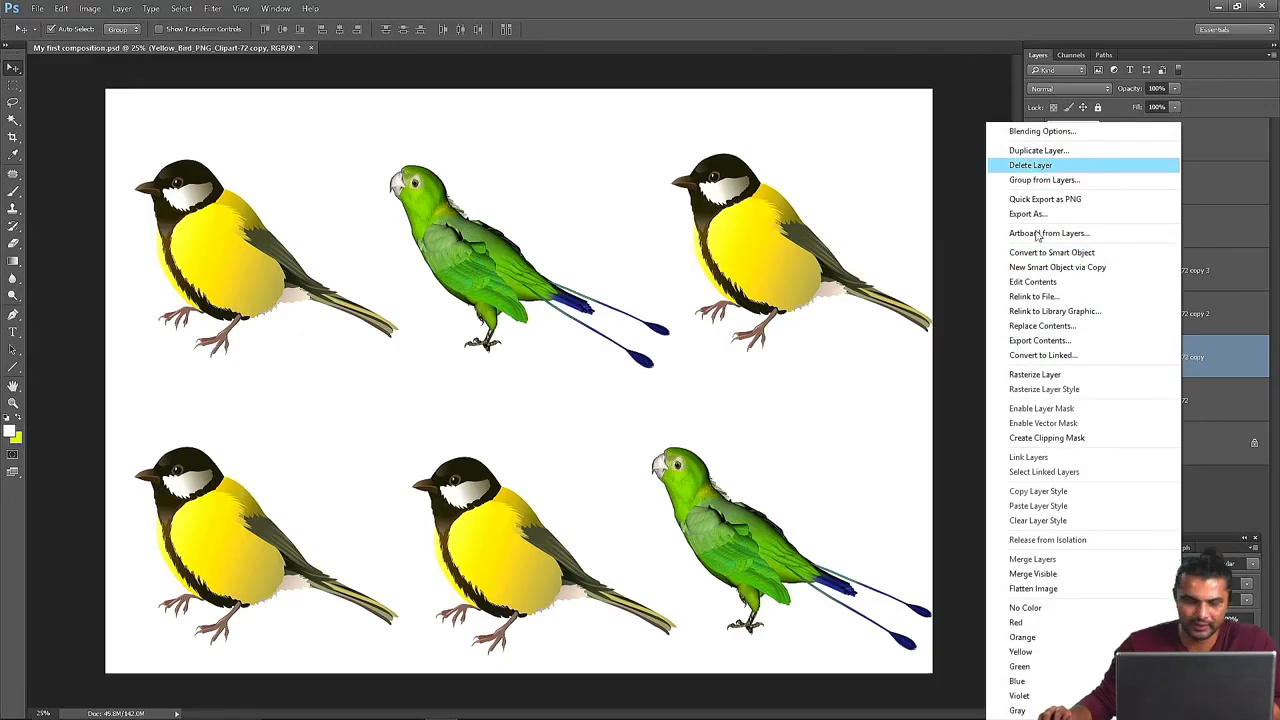
left_click(213, 541)
left_click_drag(238, 544, 230, 547)
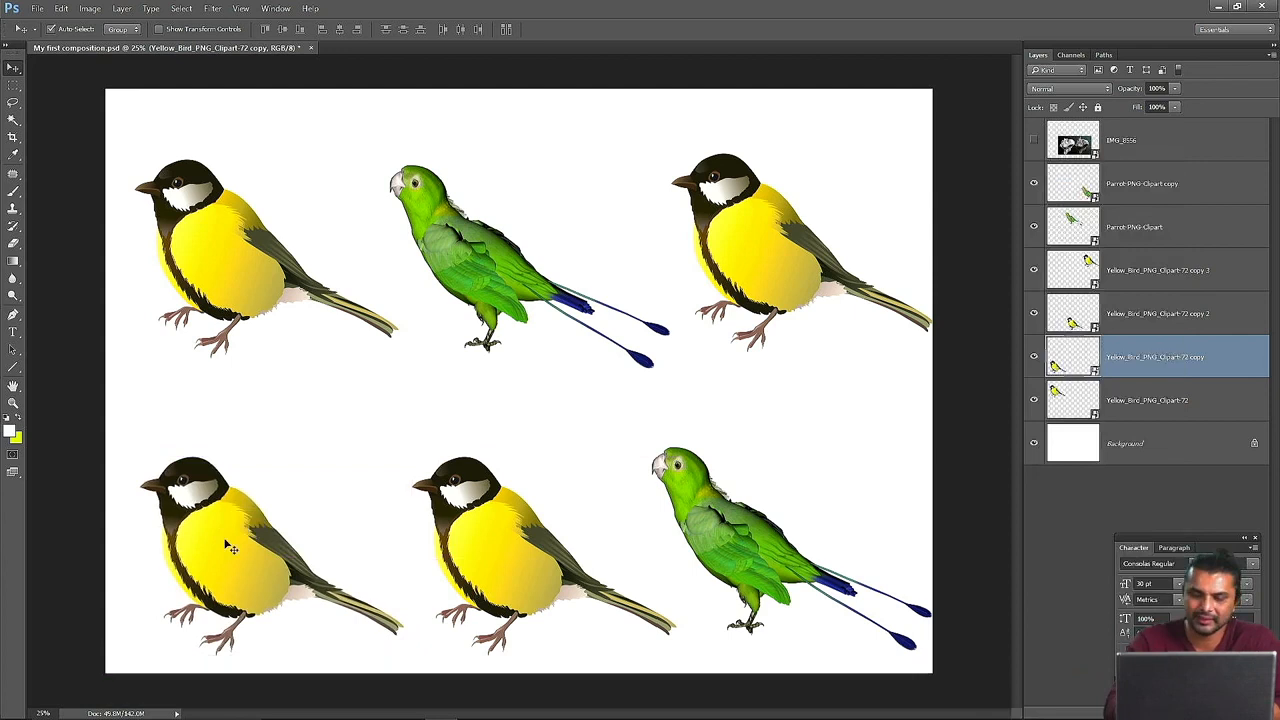
key("Delete")
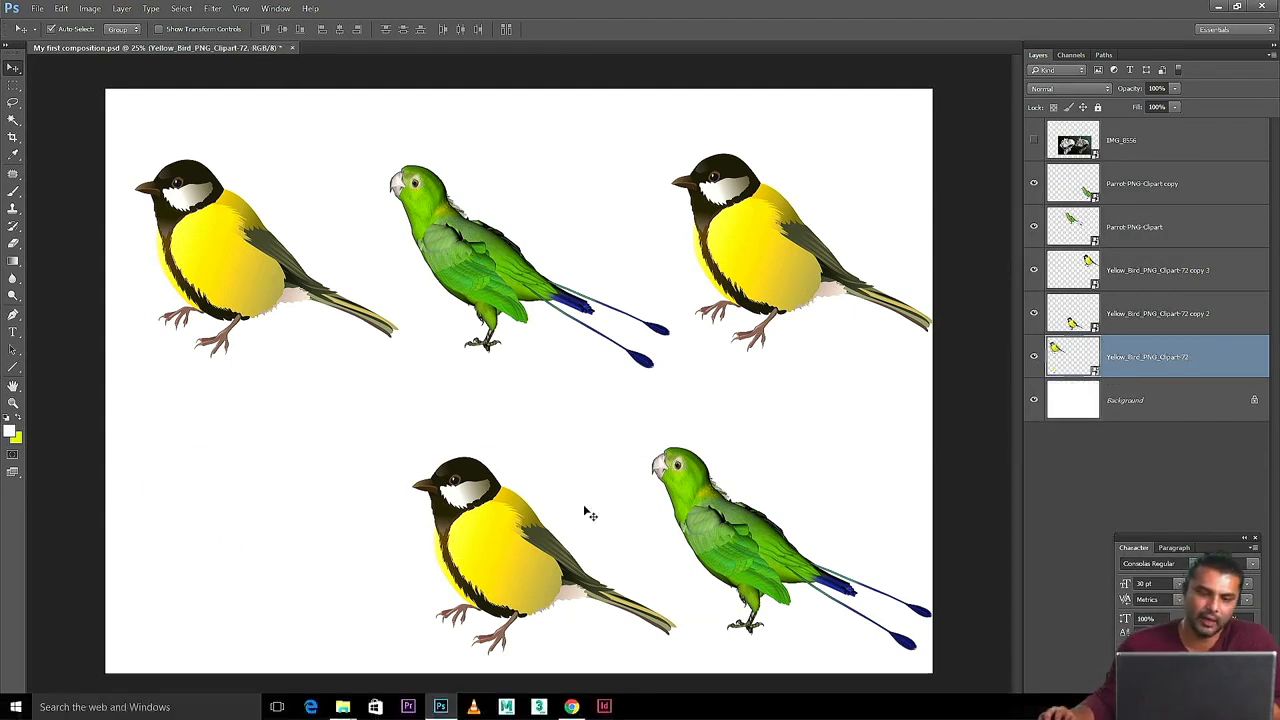
- Duplicate the lower-right parrot into the empty lower-left spot and nudge the six birds into two even rows
mouse_move(738, 540)
left_mouse_down()
mouse_move(721, 527)
mouse_move(731, 534)
left_mouse_up()
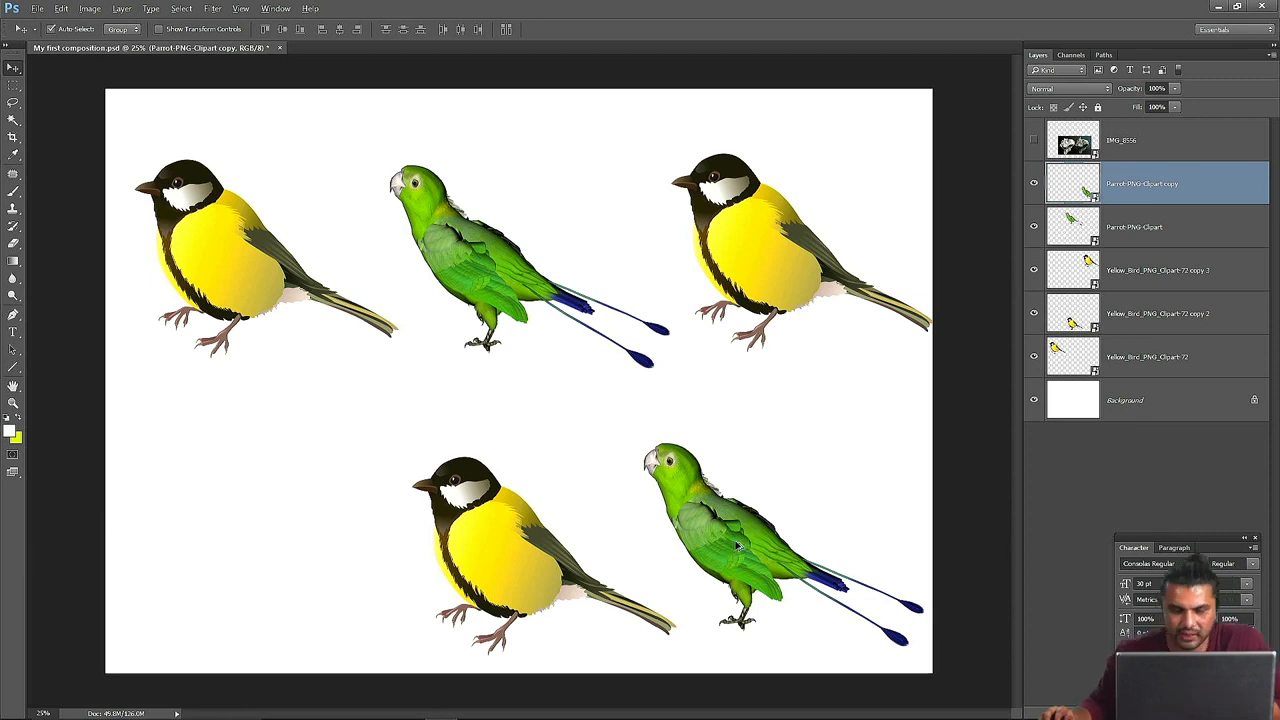
left_click_drag(736, 545, 221, 558)
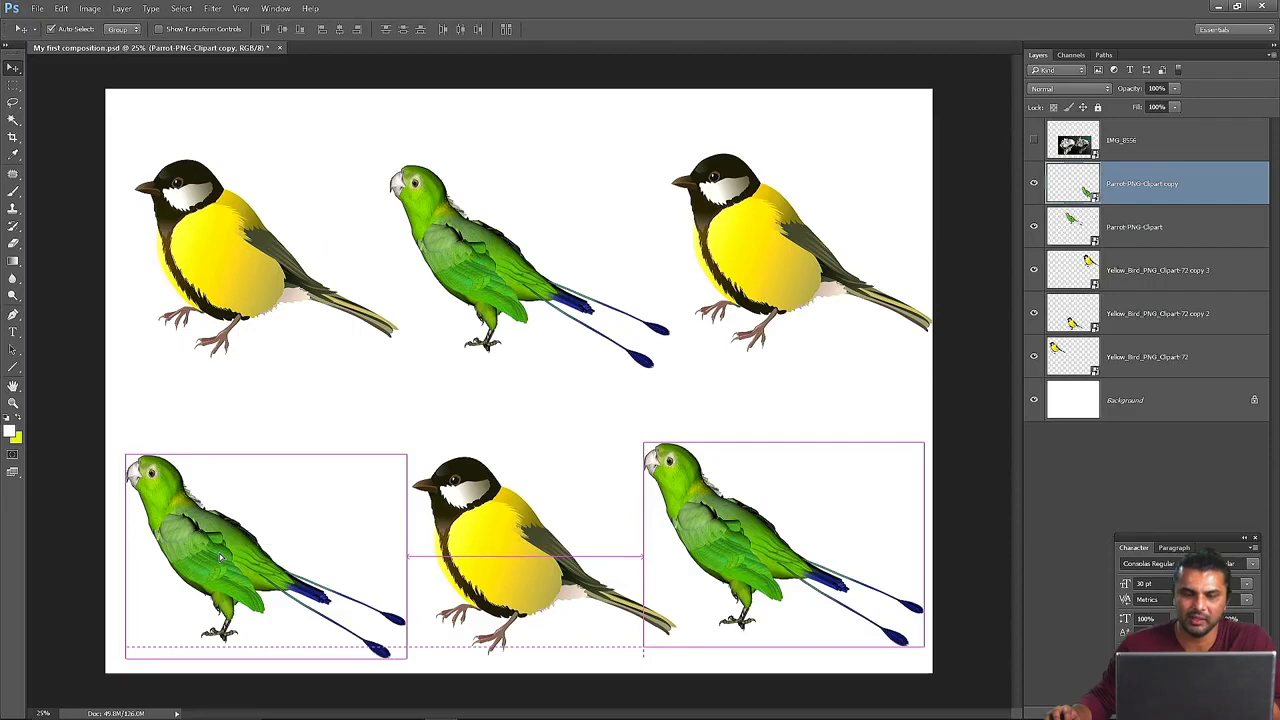
left_click_drag(218, 273, 203, 240)
left_click_drag(460, 264, 457, 248)
left_click_drag(815, 245, 795, 225)
left_click_drag(228, 555, 233, 543)
left_click_drag(462, 544, 461, 530)
left_click_drag(750, 512, 741, 512)
- Fine-tune the positions of the upper row's parrot and two yellow birds until they sit level
left_click_drag(519, 280, 516, 295)
left_click_drag(732, 240, 745, 270)
left_click_drag(215, 246, 226, 281)
left_click_drag(487, 270, 487, 265)
left_click_drag(785, 250, 785, 245)
left_click_drag(232, 265, 233, 258)
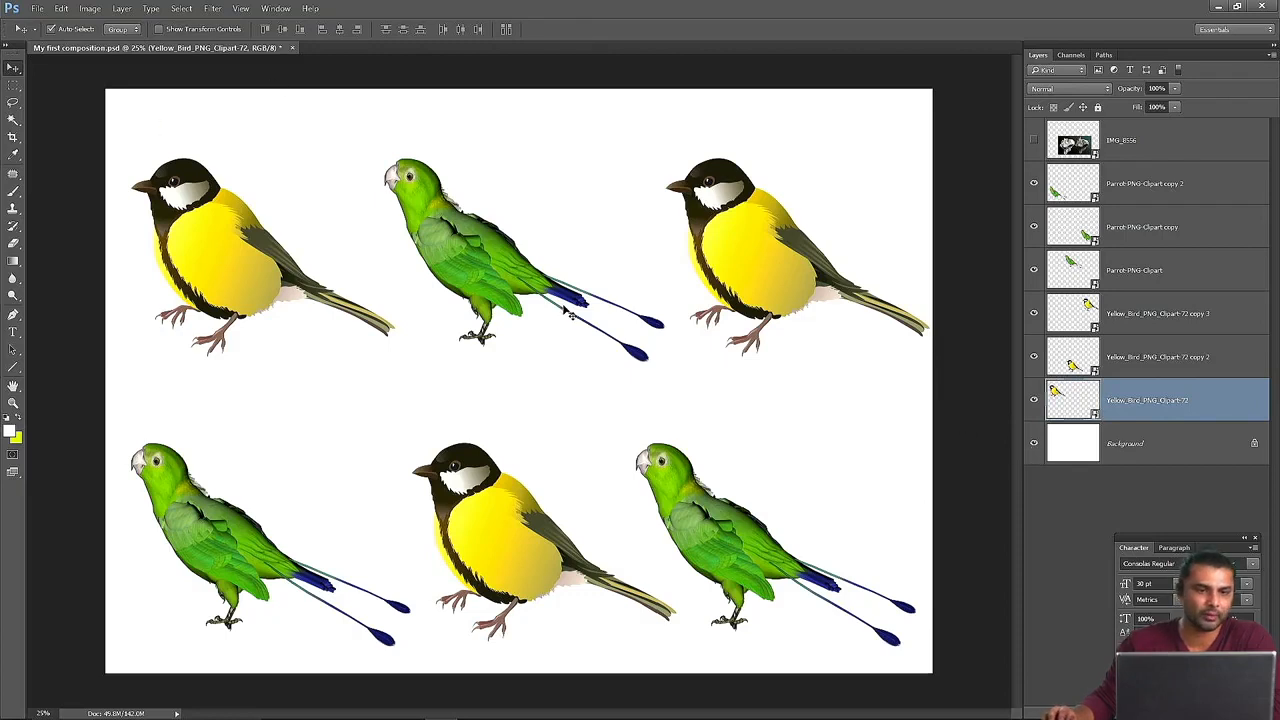
- Save the document to the Desktop as a Photoshop file named "birds composition _ 1" with Maximize Compatibility on
left_click(38, 9)
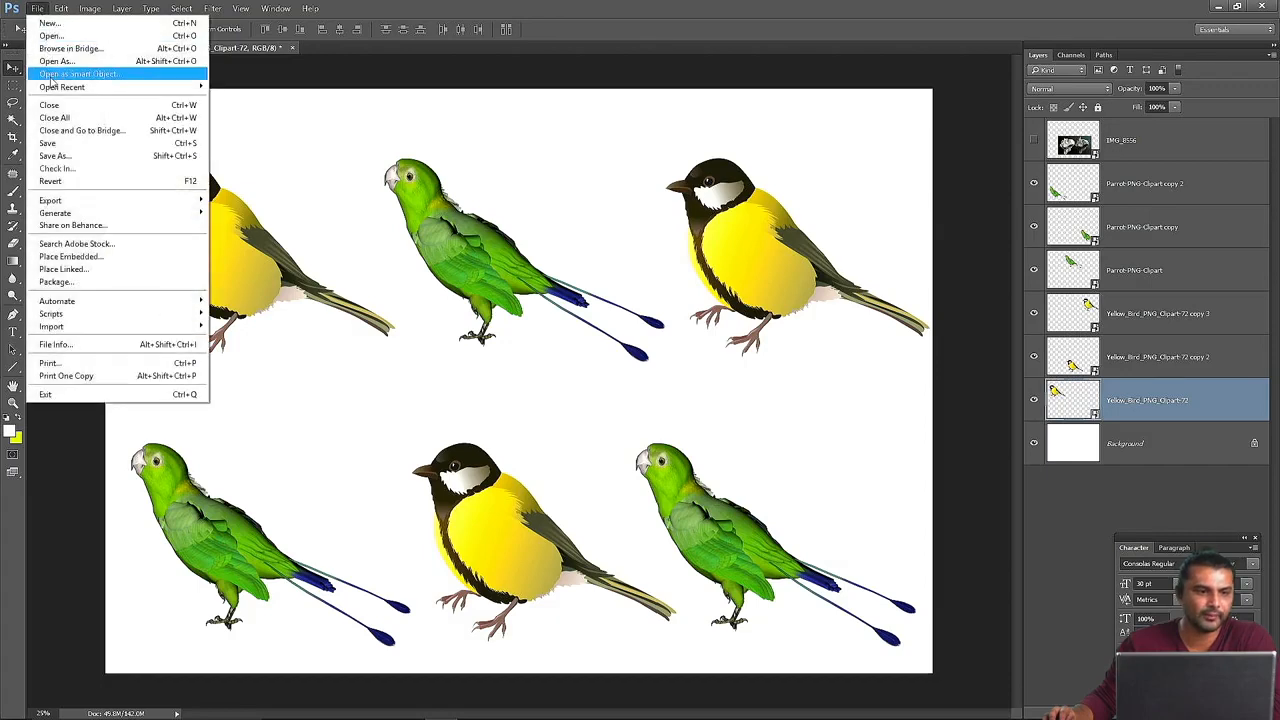
left_click(57, 157)
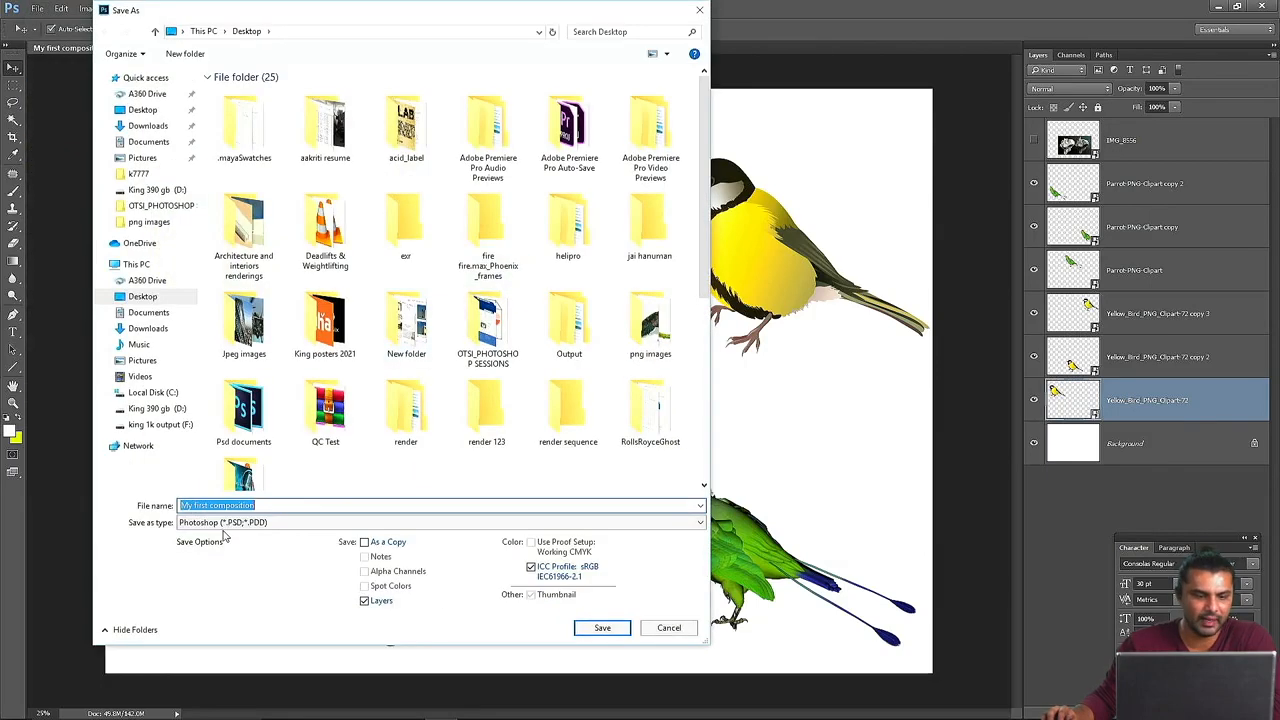
left_click_drag(286, 506, 154, 491)
type("bird")
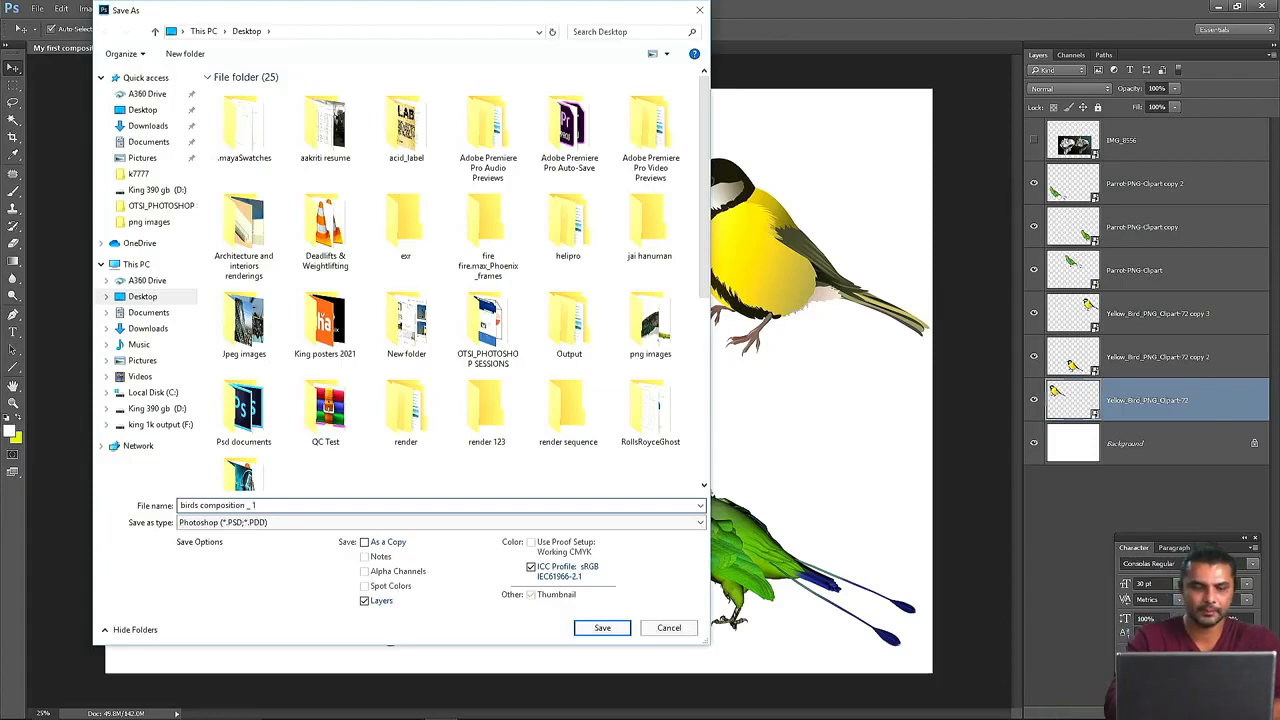
type("1")
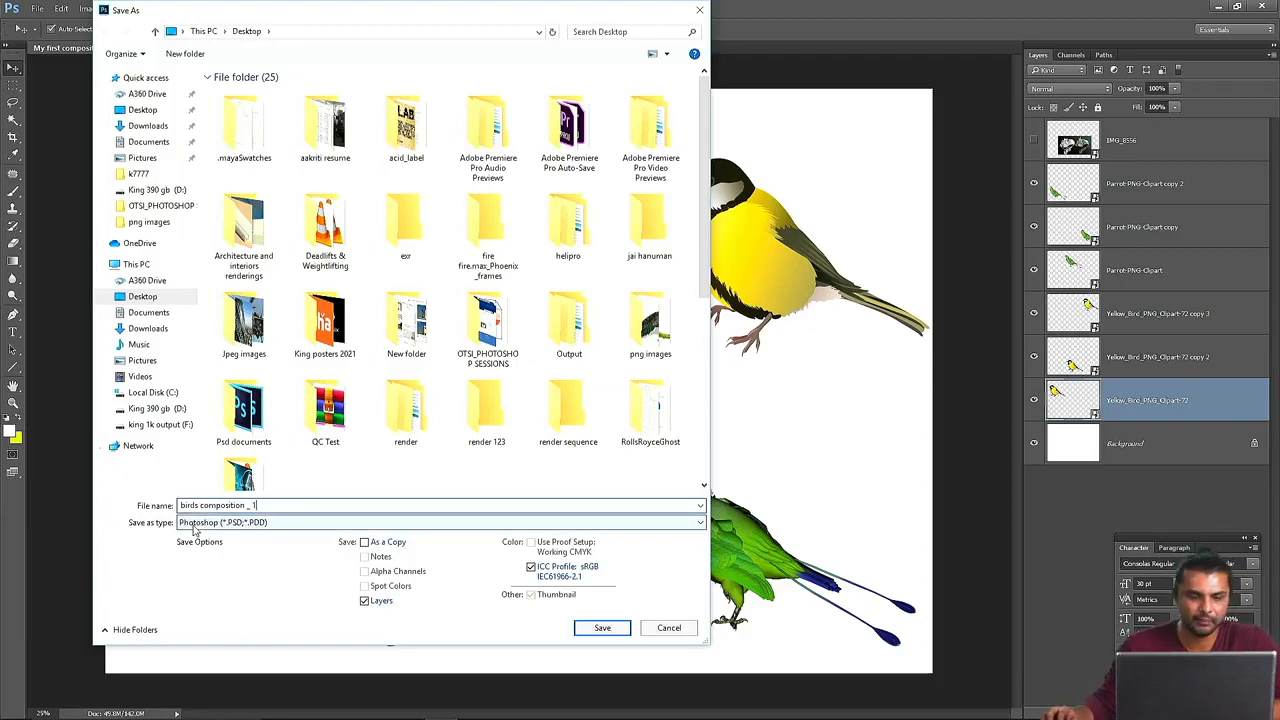
left_click(150, 113)
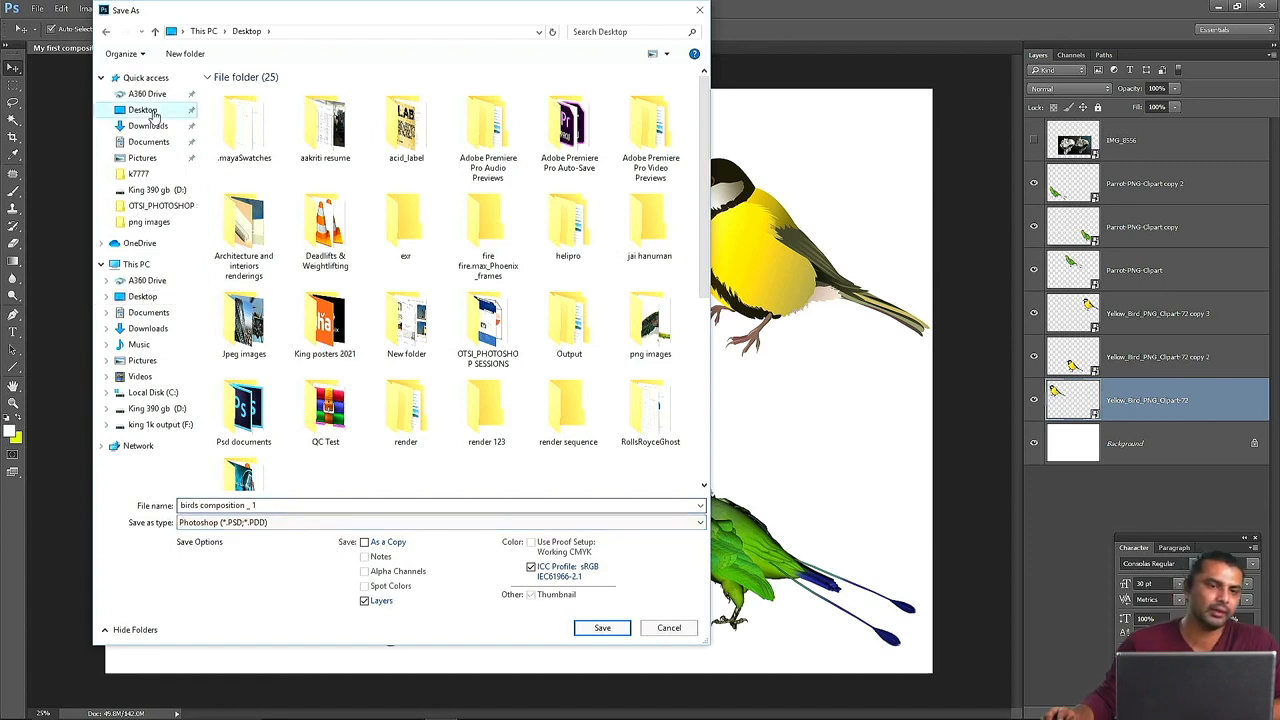
left_click(603, 628)
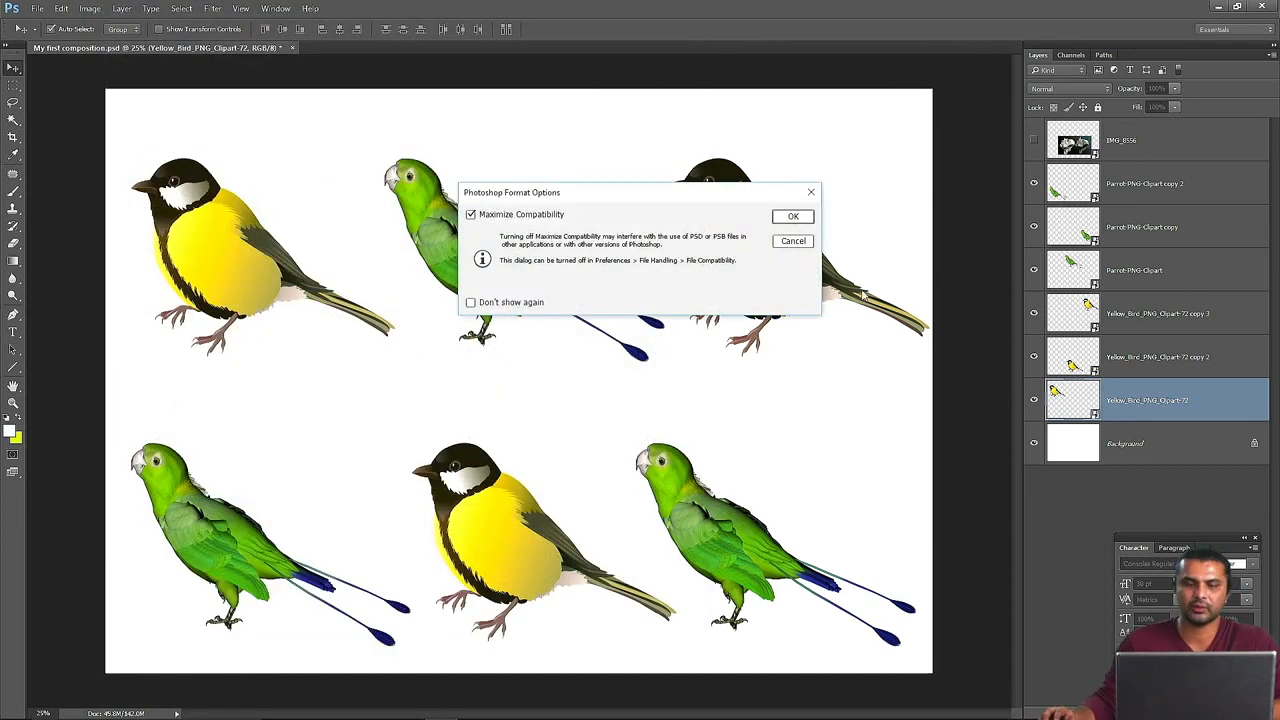
left_click(792, 218)
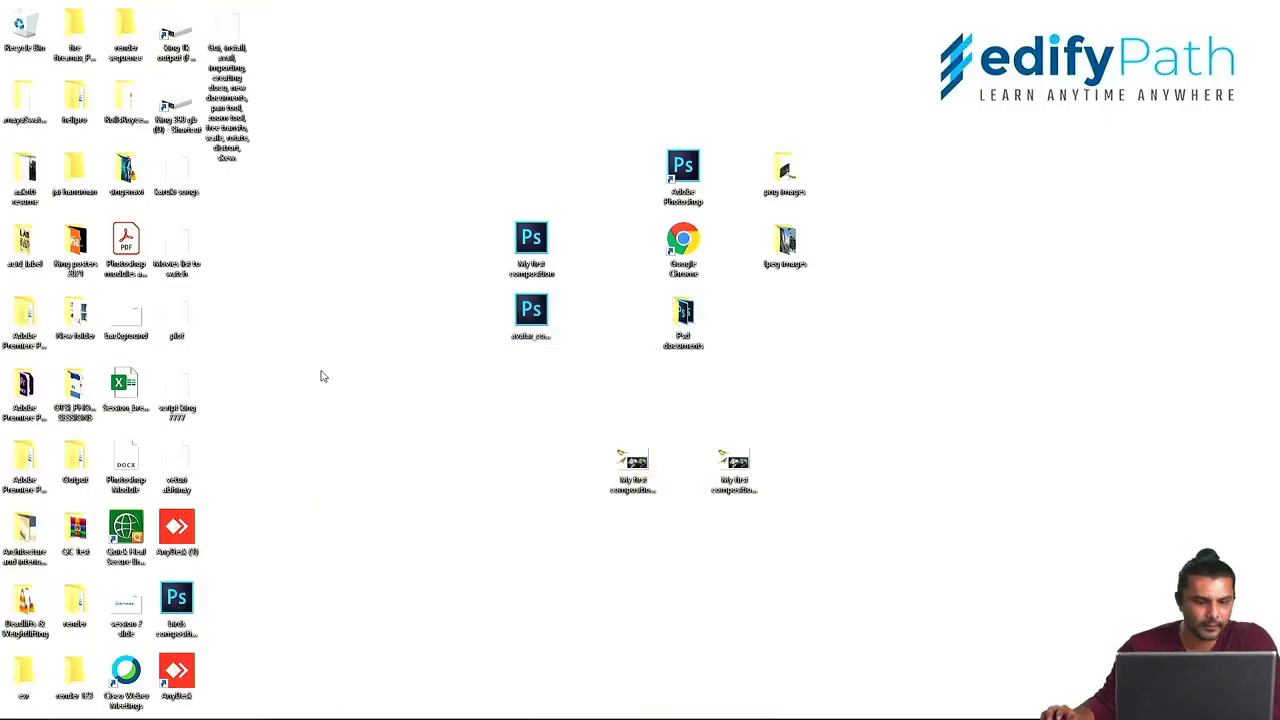
- Move the saved birds composition file to an empty area of the Windows desktop and return to Photoshop
left_click(178, 604)
left_click_drag(178, 604, 988, 314)
left_click_drag(930, 237, 1060, 466)
left_click(1094, 443)
mouse_move(538, 712)
left_click(440, 706)
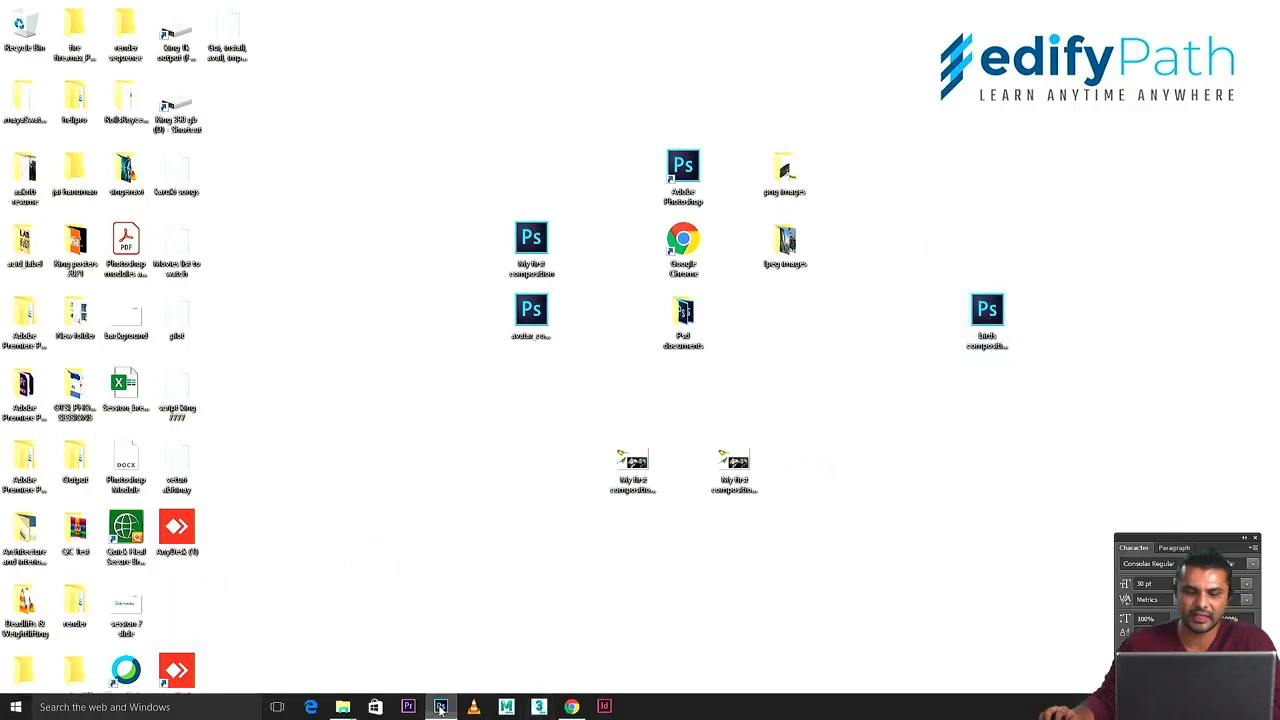
- Shift the three upper birds and the lower-left parrot slightly upward on the canvas
left_click_drag(776, 265, 751, 252)
left_click_drag(489, 282, 483, 269)
left_click_drag(243, 275, 243, 267)
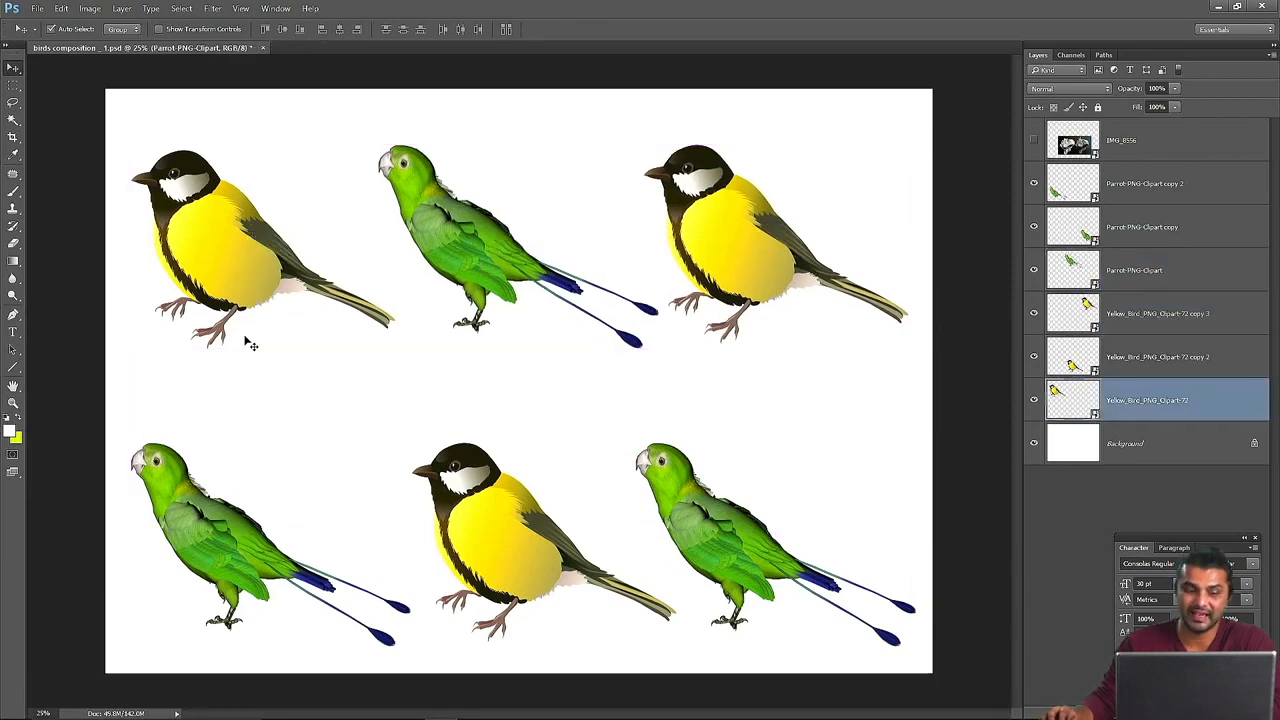
left_click_drag(232, 566, 232, 548)
left_click(481, 558)
left_click(720, 530)
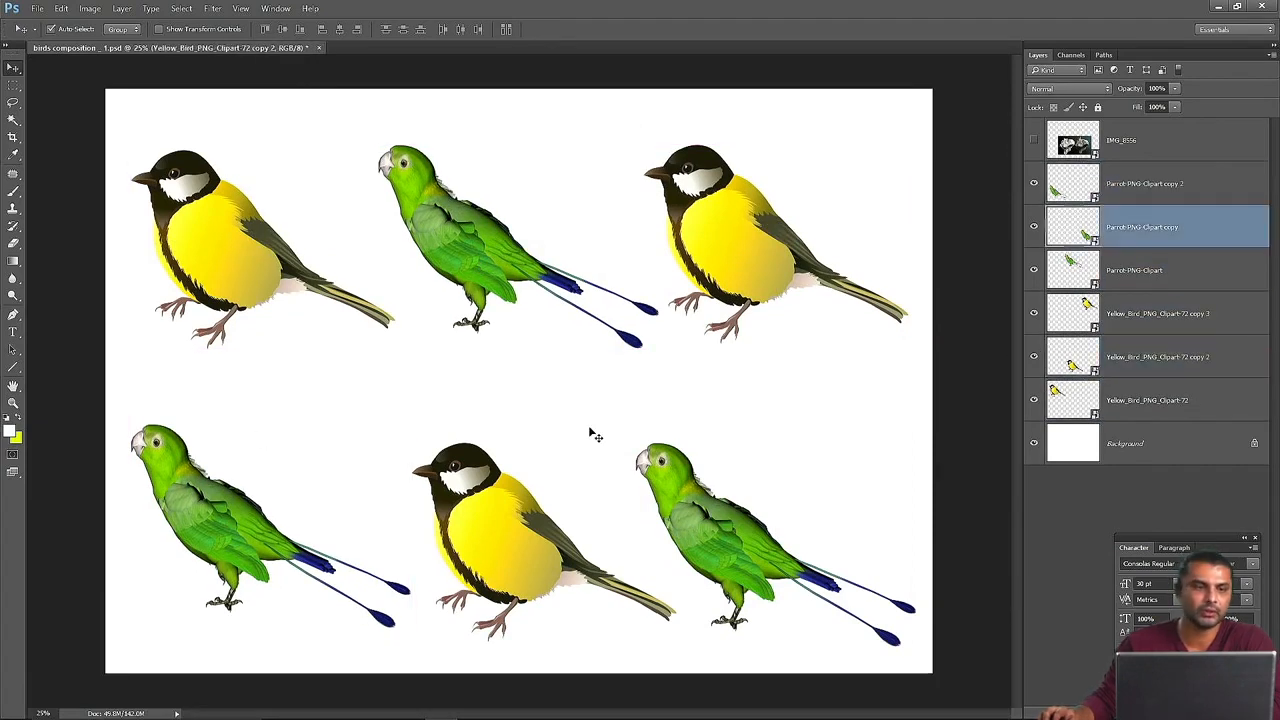
- Save a JPEG copy of the document to the Desktop as "birds composition _ 1 _ output" at Maximum quality
left_click(38, 9)
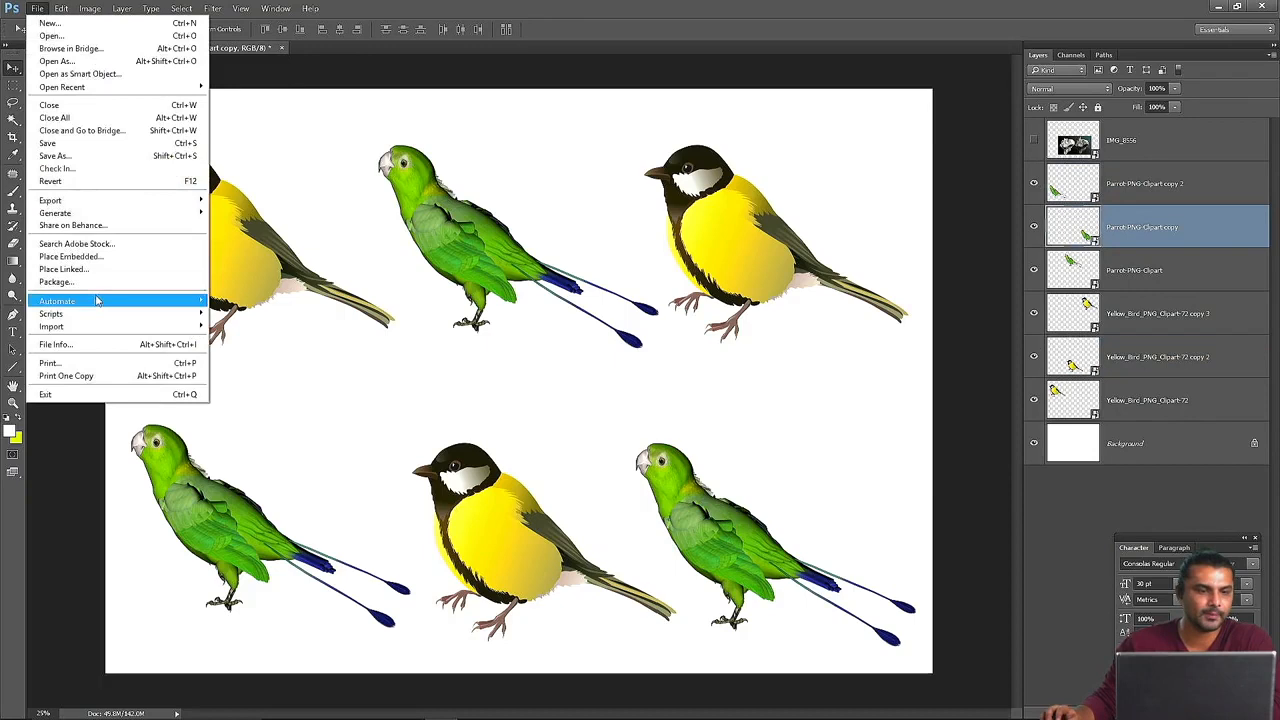
left_click(72, 156)
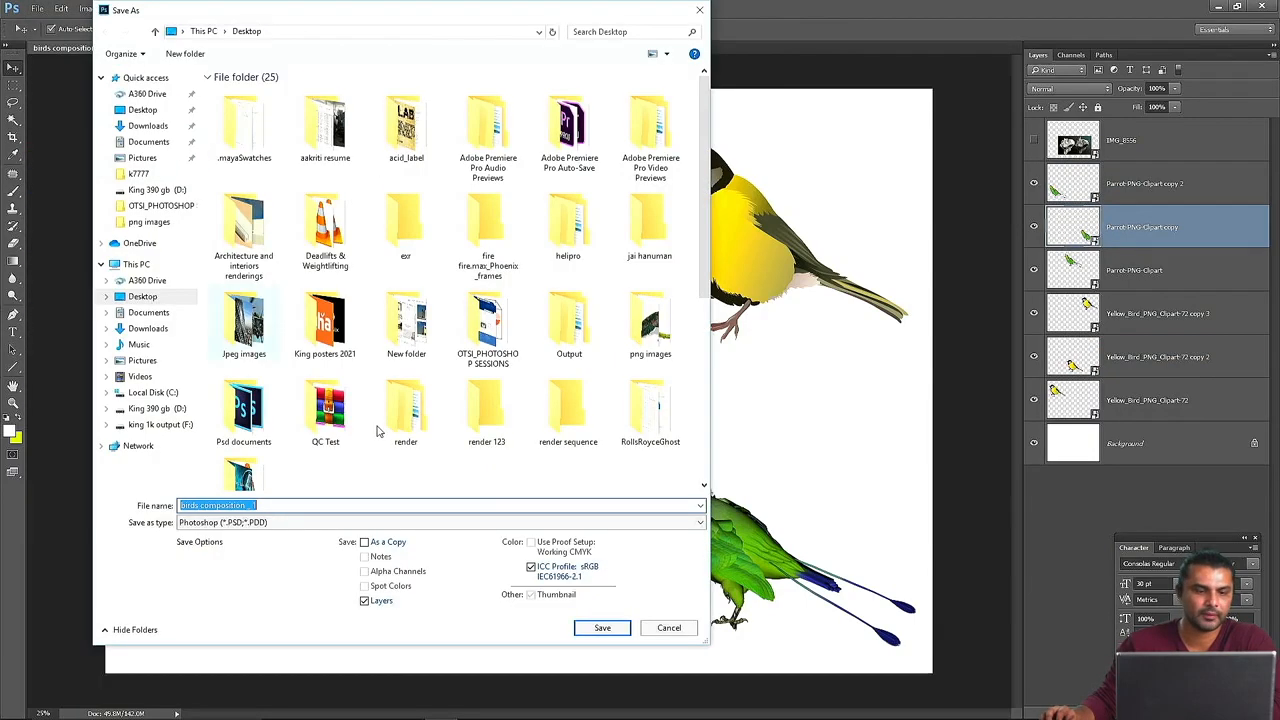
left_click(222, 522)
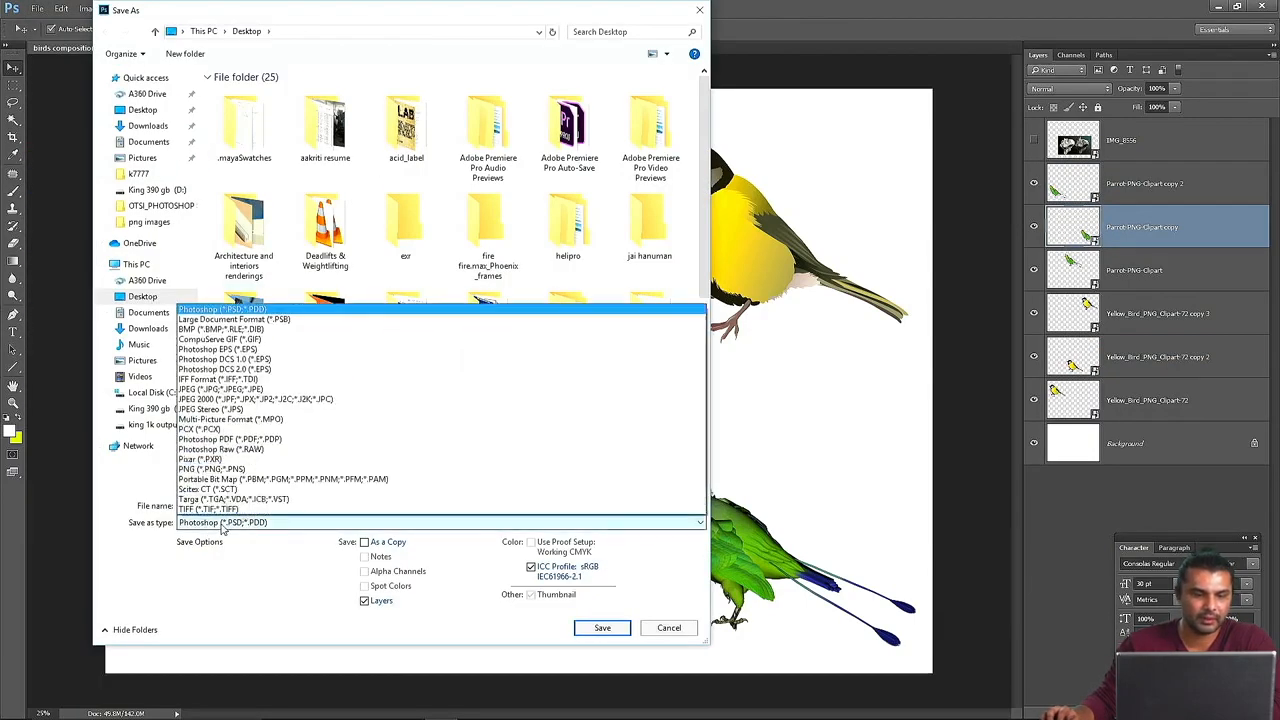
left_click(207, 390)
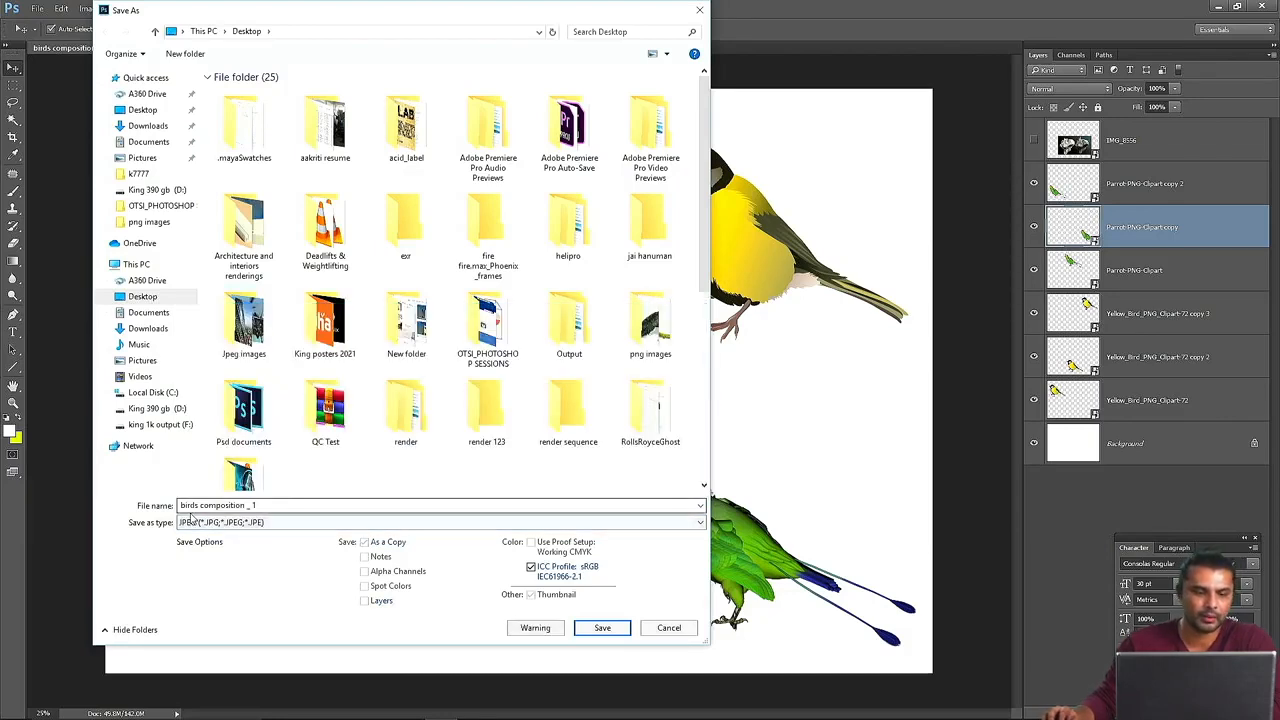
left_click(278, 506)
left_click(278, 506)
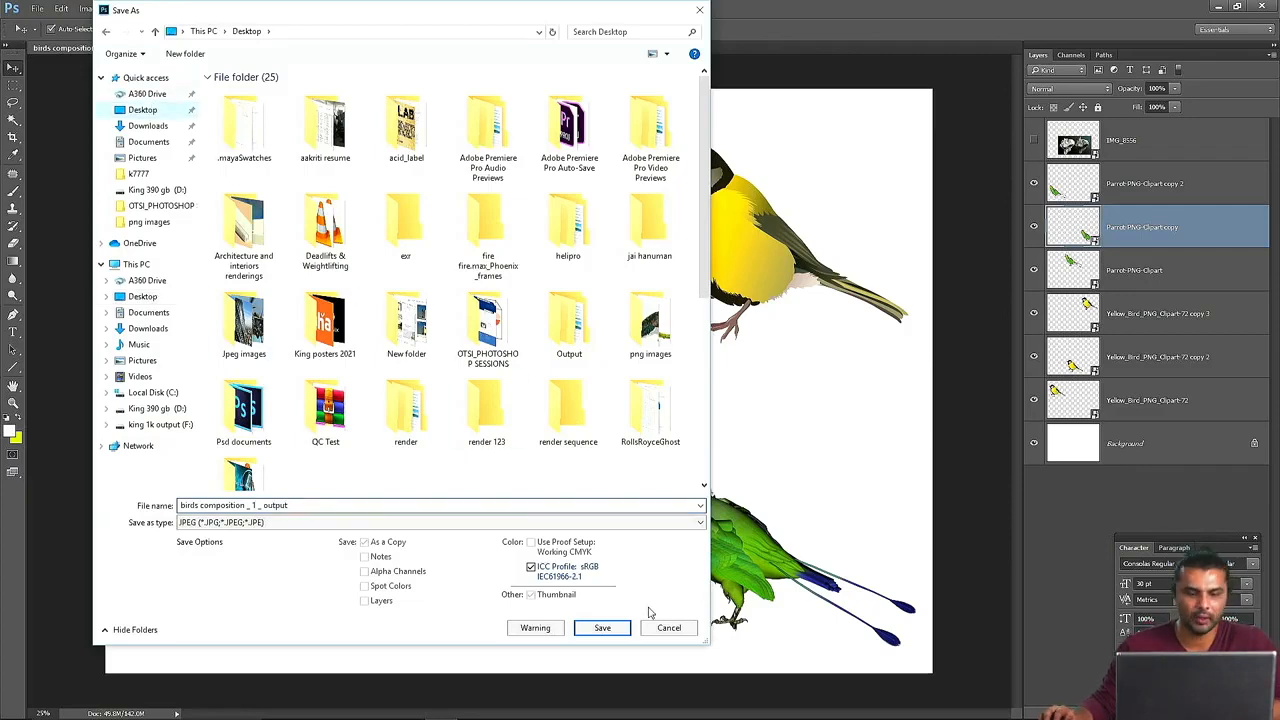
left_click(602, 627)
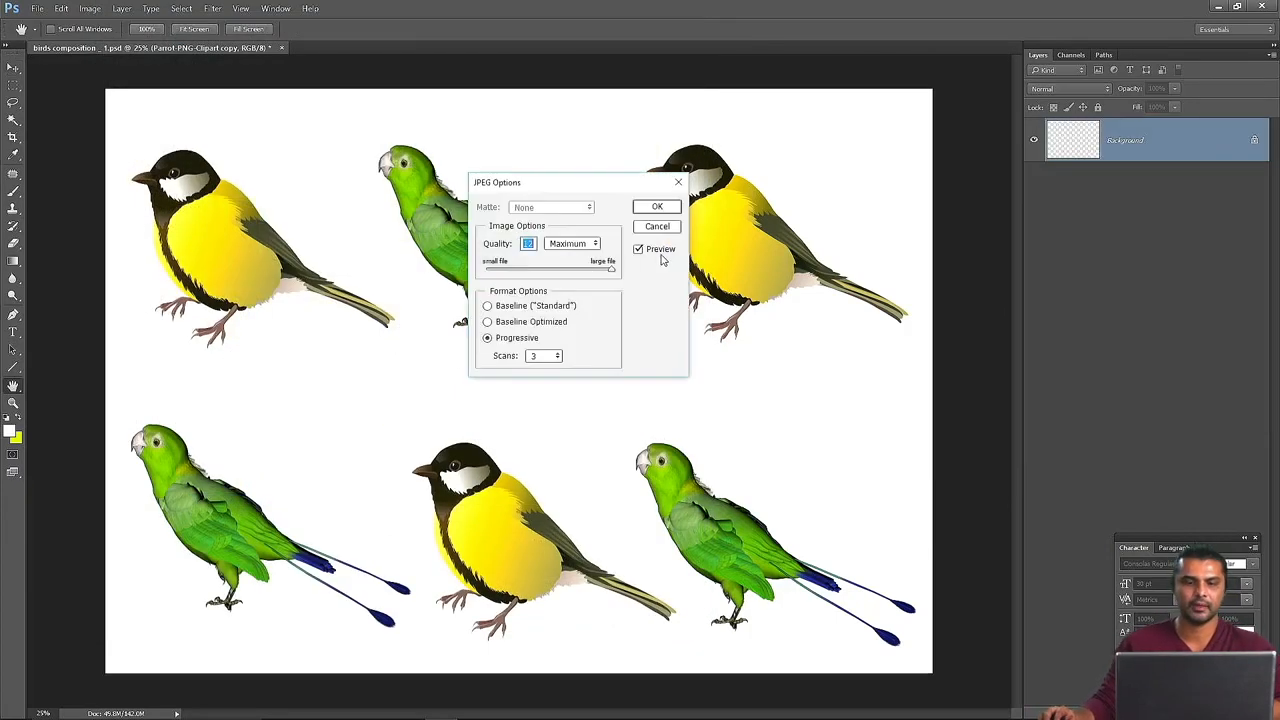
mouse_move(609, 268)
left_mouse_down()
mouse_move(476, 274)
mouse_move(612, 272)
left_mouse_up()
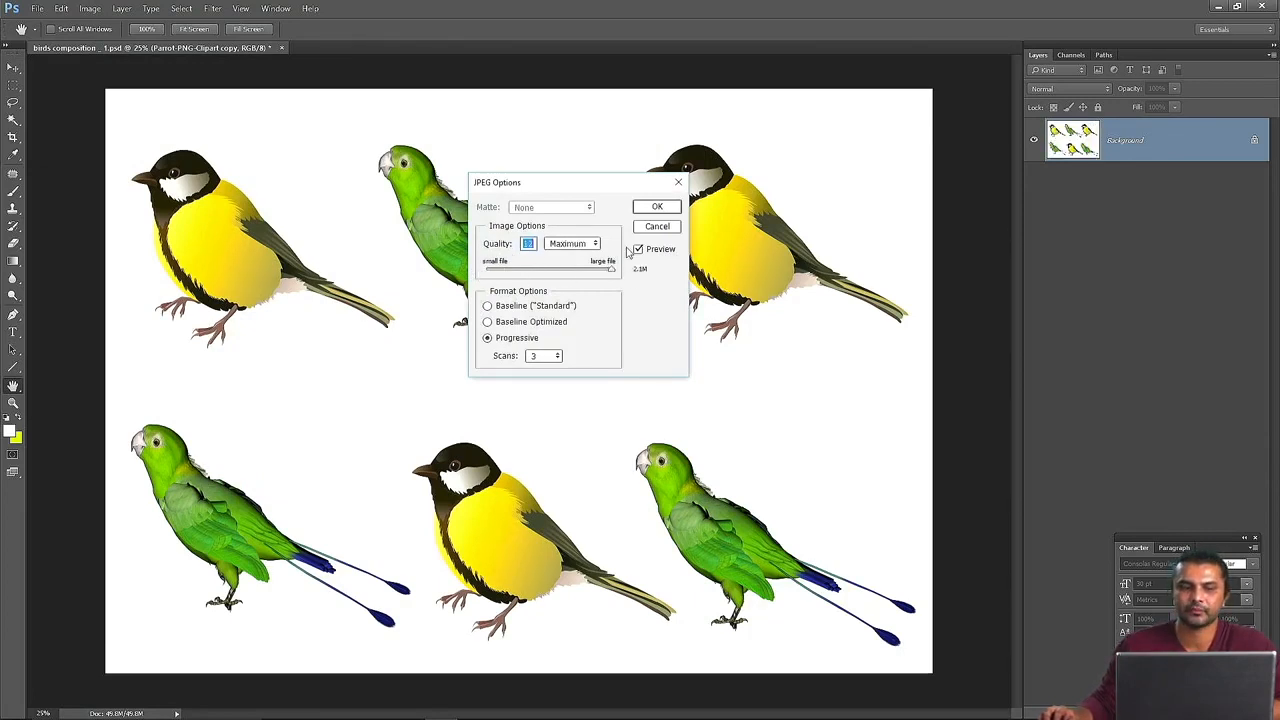
left_click(656, 207)
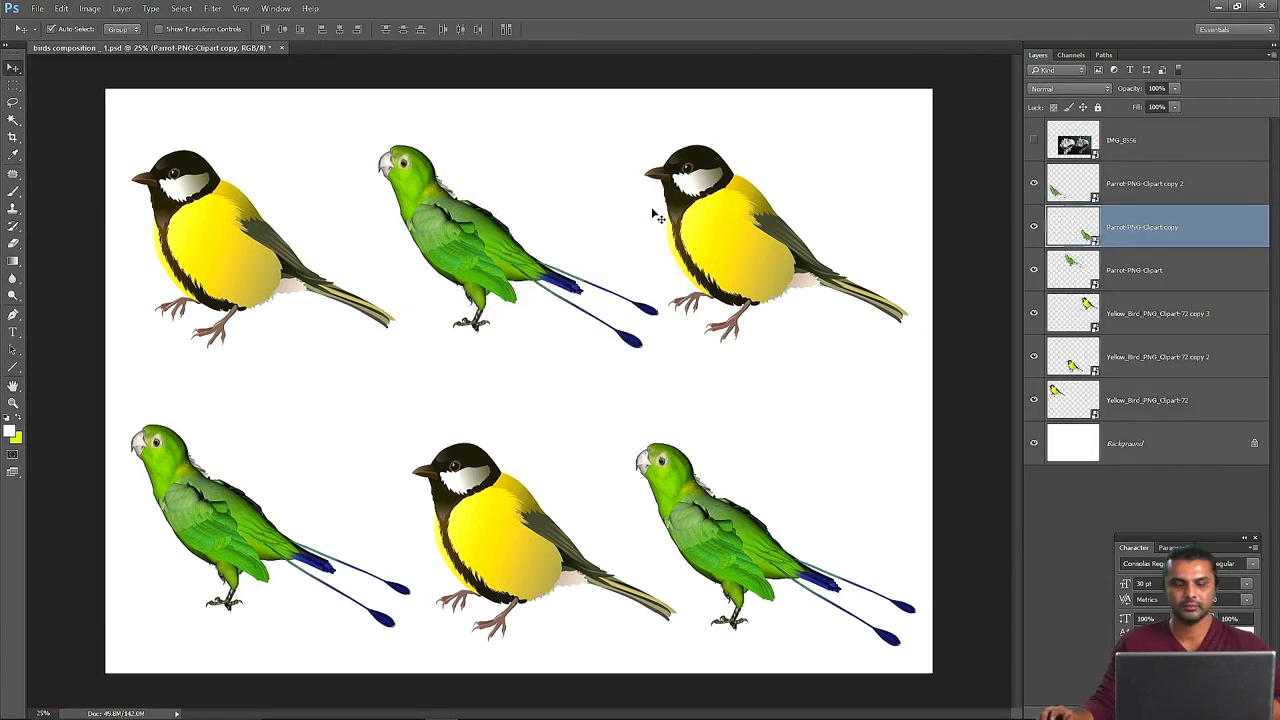
- Show the Windows desktop and move the exported JPEG of the birds to an empty area beside the icon columns
key("super+d")
left_click_drag(179, 596, 334, 380)
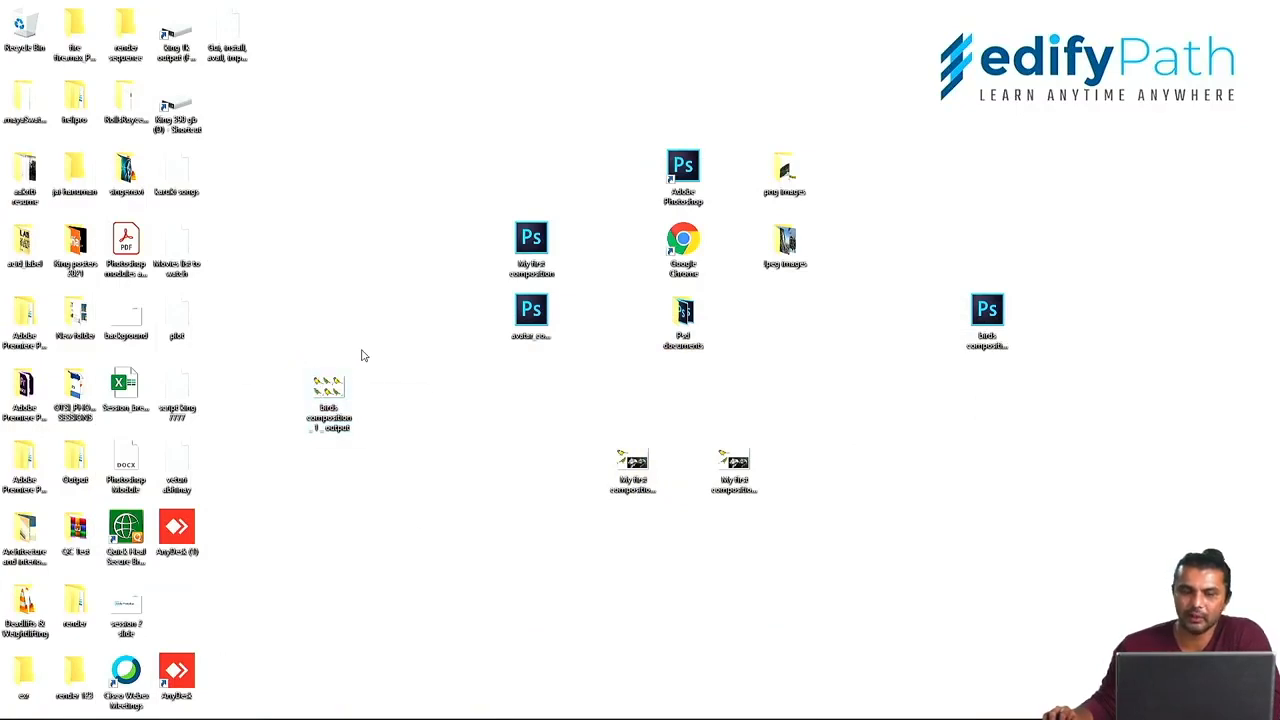
left_click(330, 392)
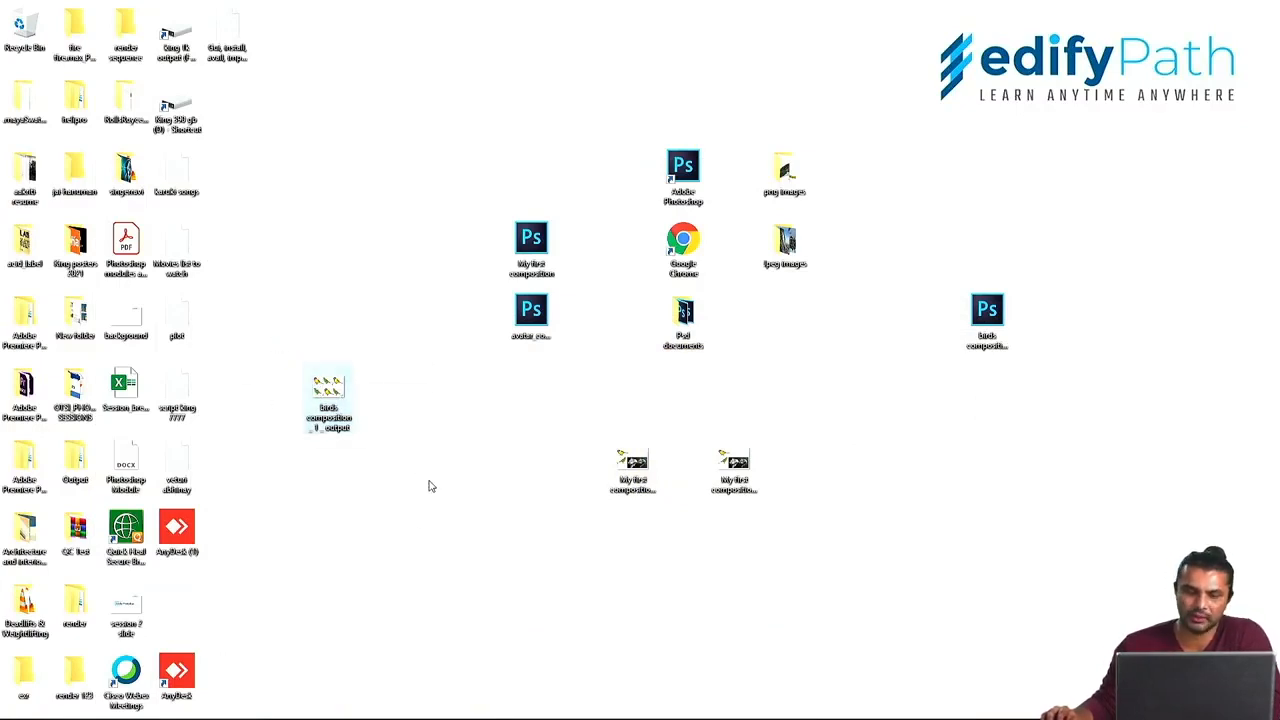
- View the exported birds JPEG in Photos at full-screen and reduced window size, then close the viewer
double_click(328, 396)
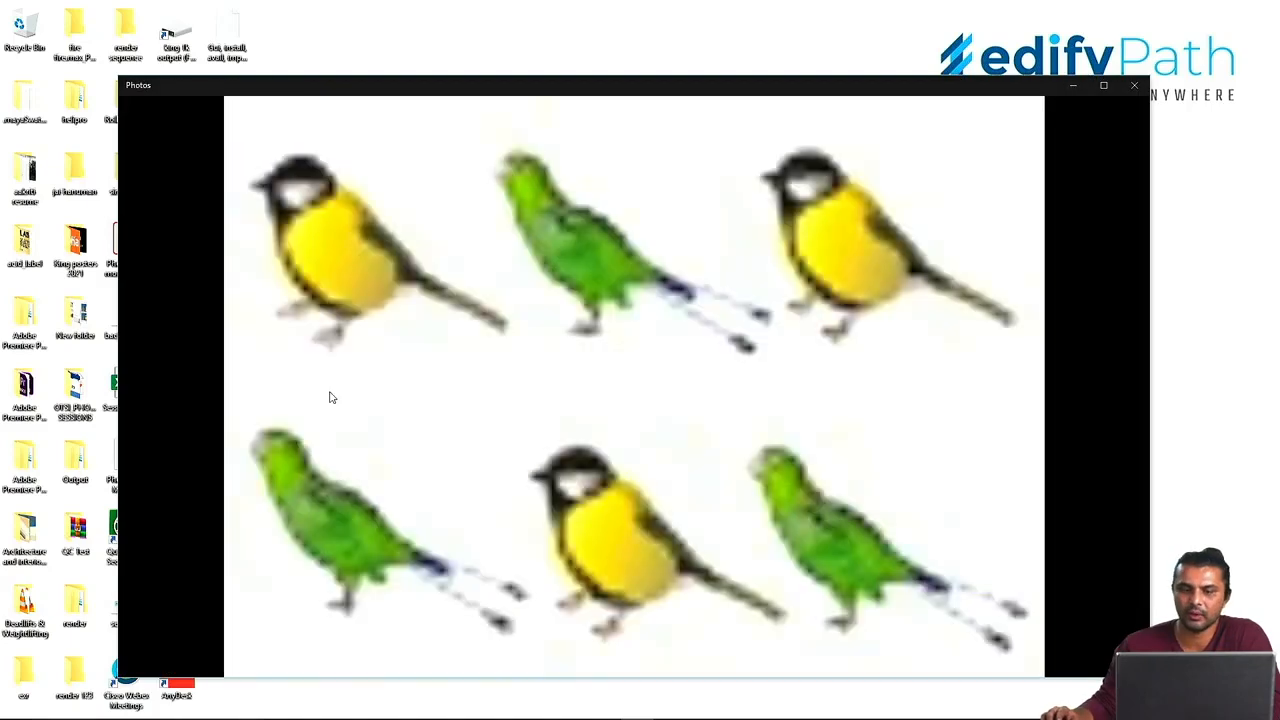
left_click(1103, 85)
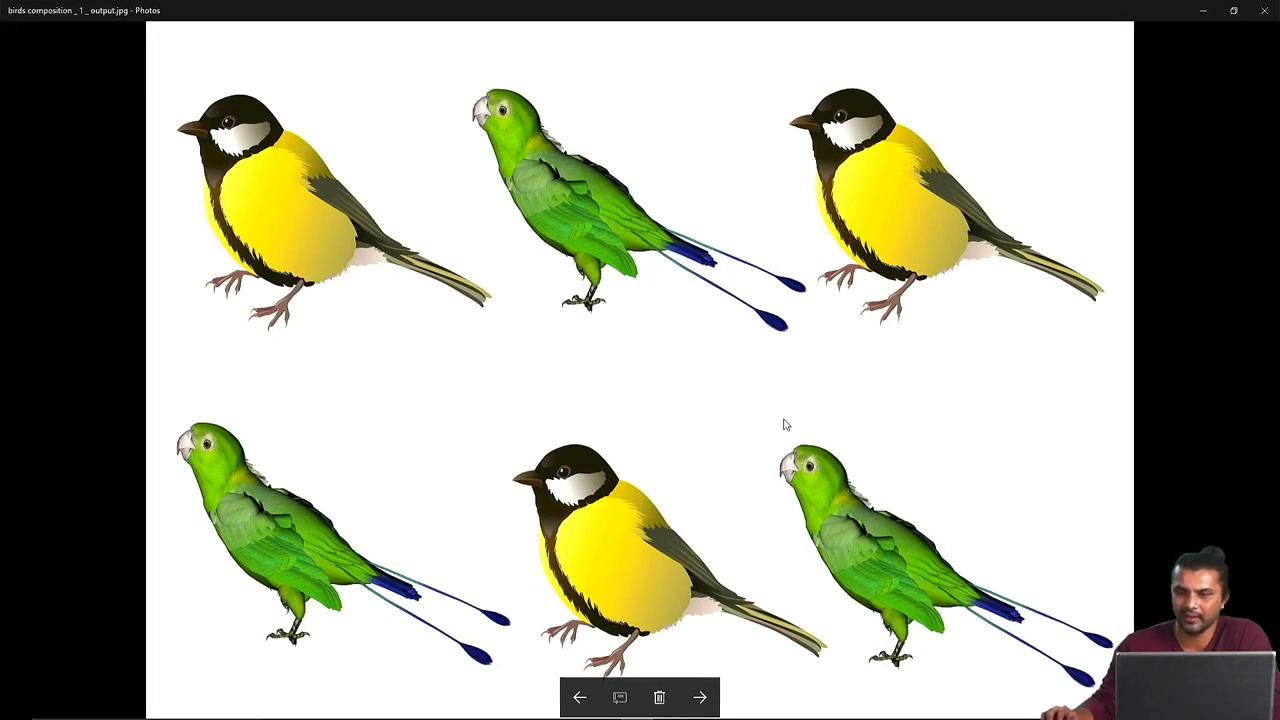
left_click(1233, 10)
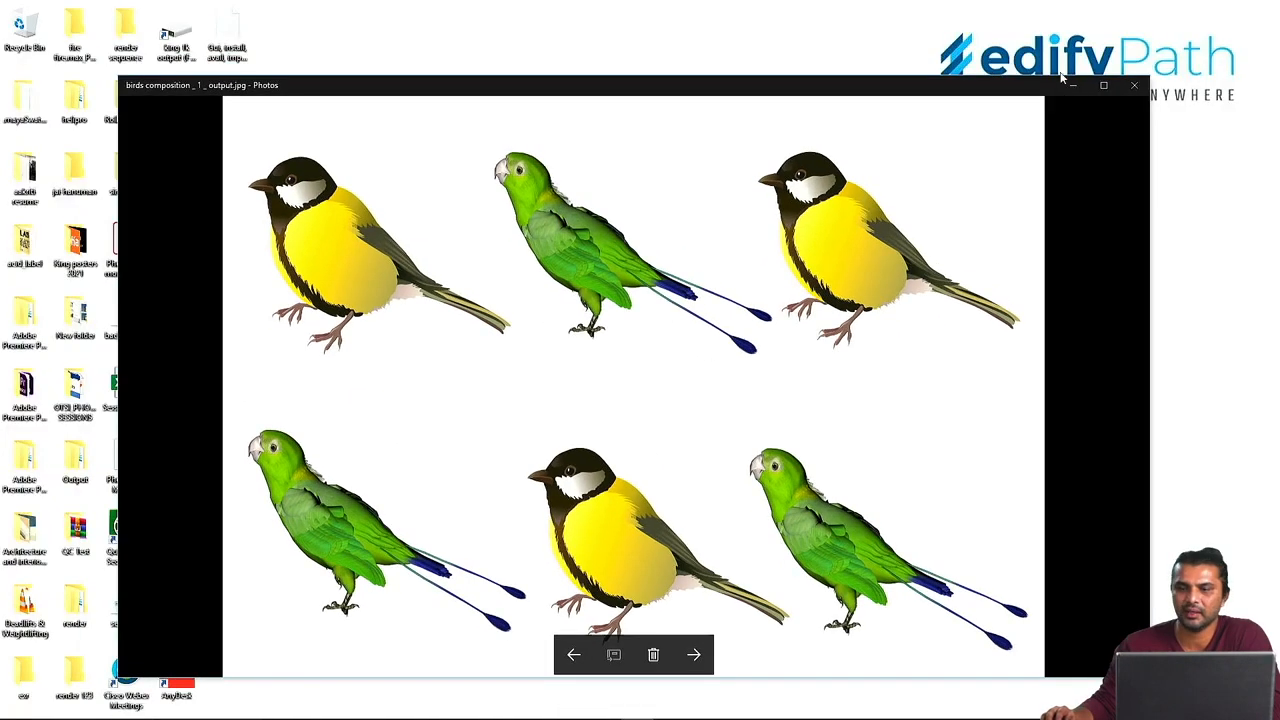
left_click_drag(1007, 77, 1007, 245)
left_click_drag(851, 263, 806, 136)
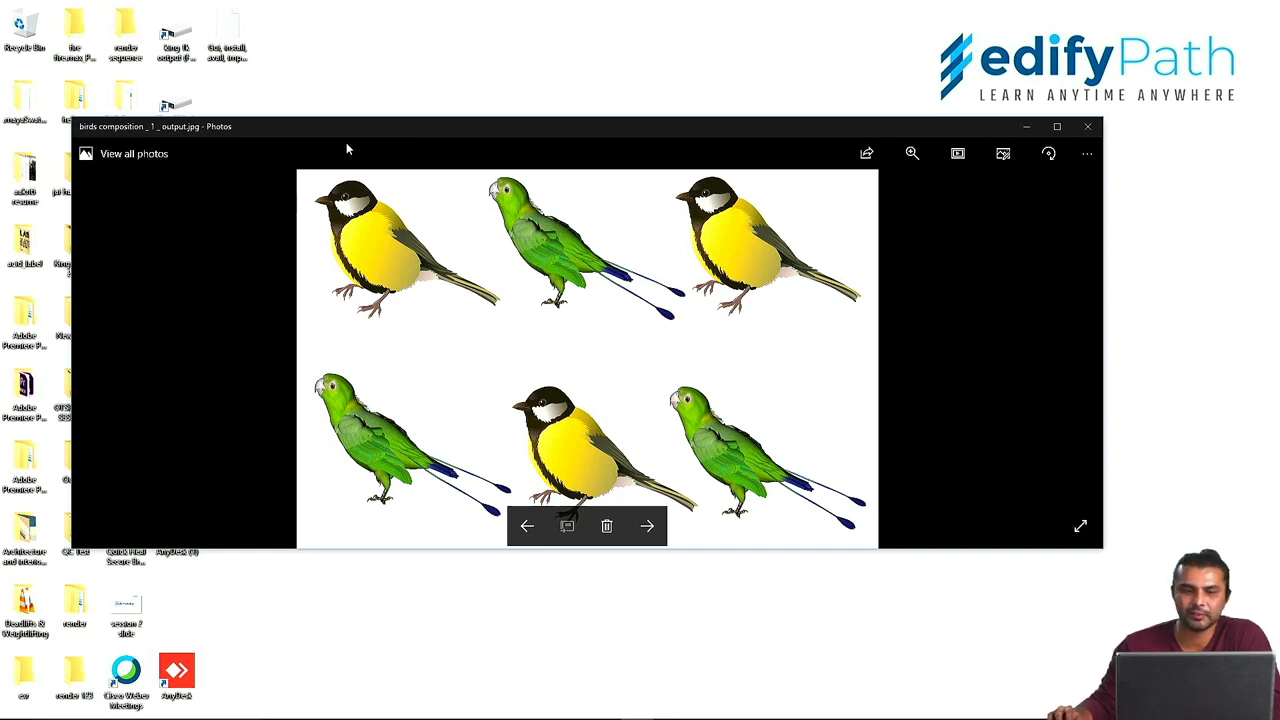
left_click(1091, 127)
- Return to Photoshop, hide the white Background layer, and shift the upper-right yellow bird slightly left
mouse_move(443, 712)
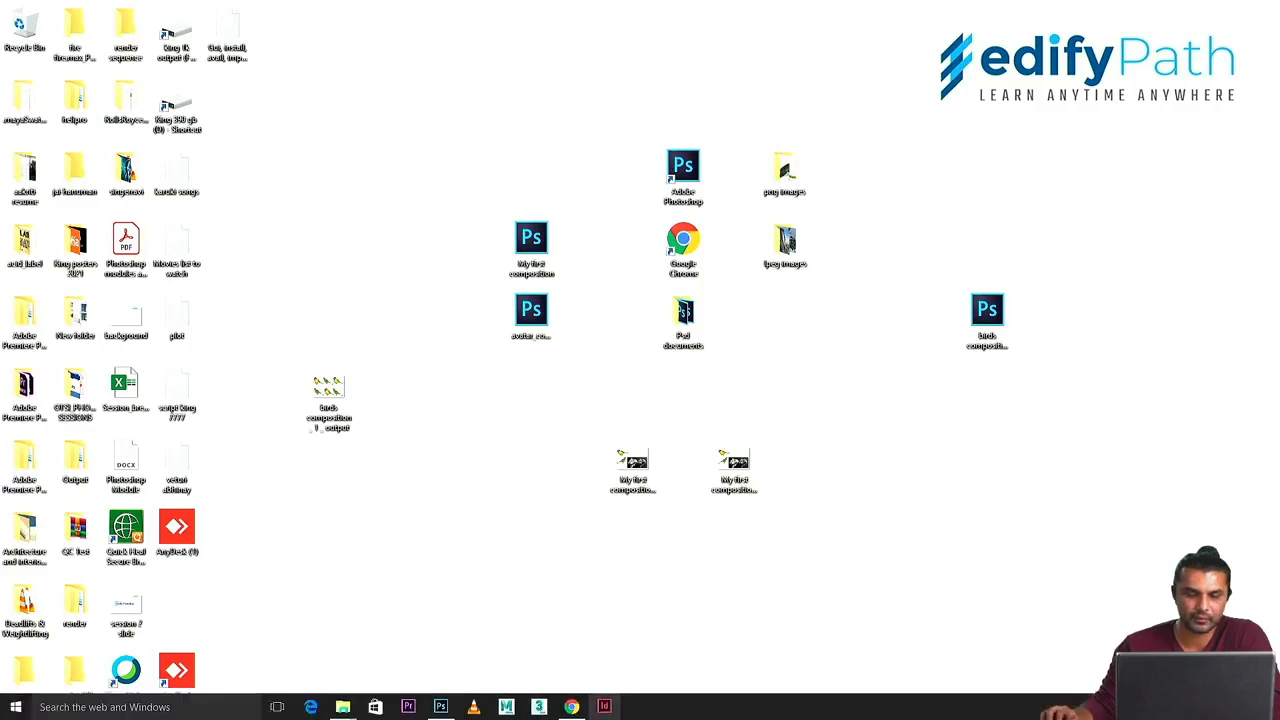
left_click(441, 707)
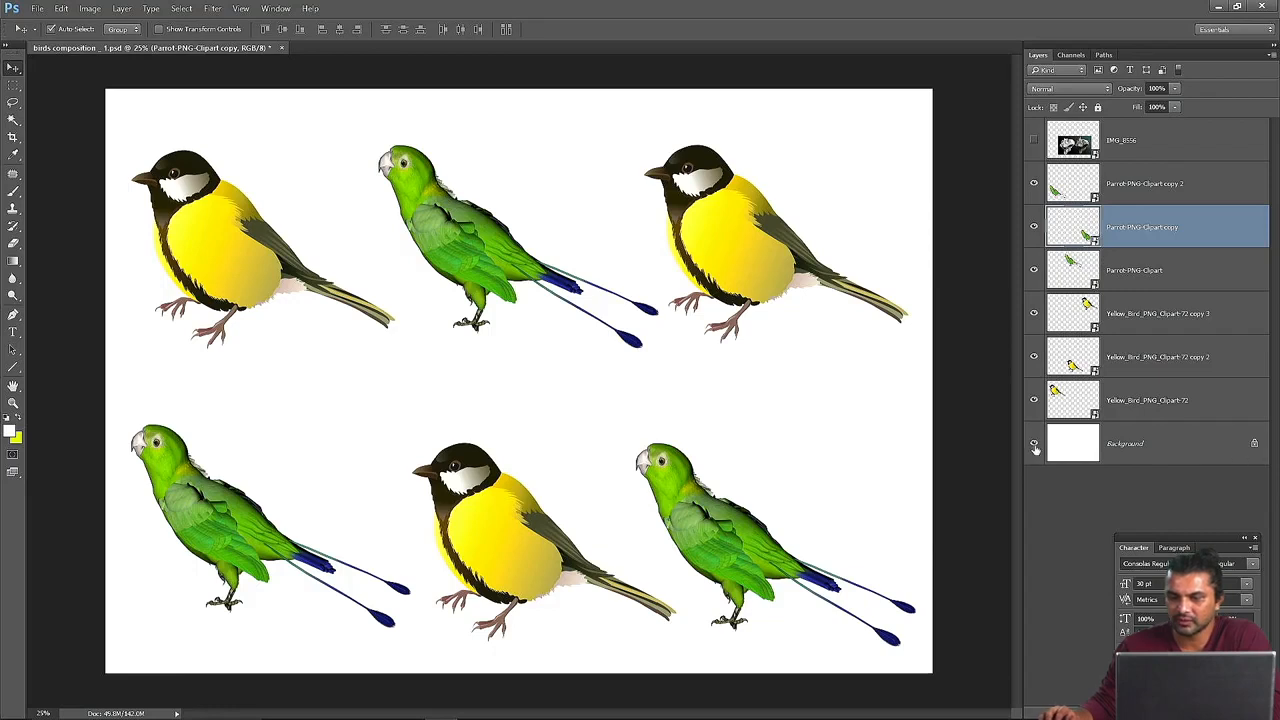
left_click(1034, 443)
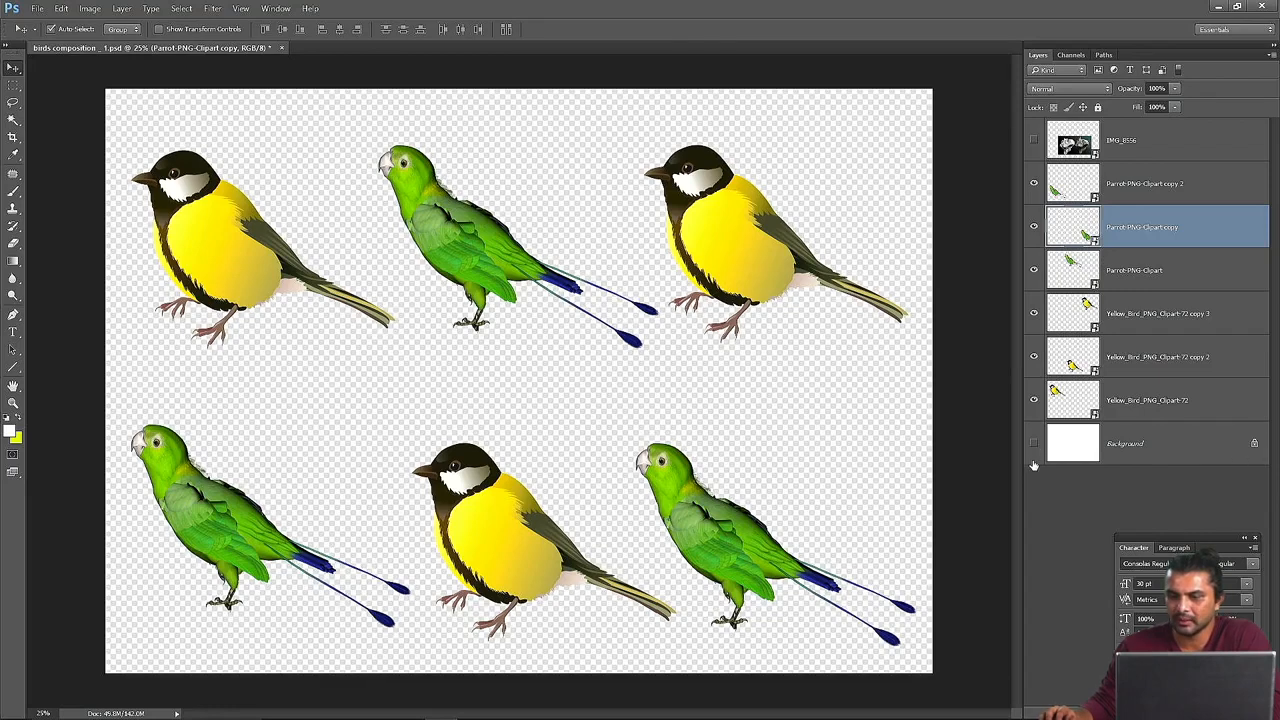
left_click(1035, 445)
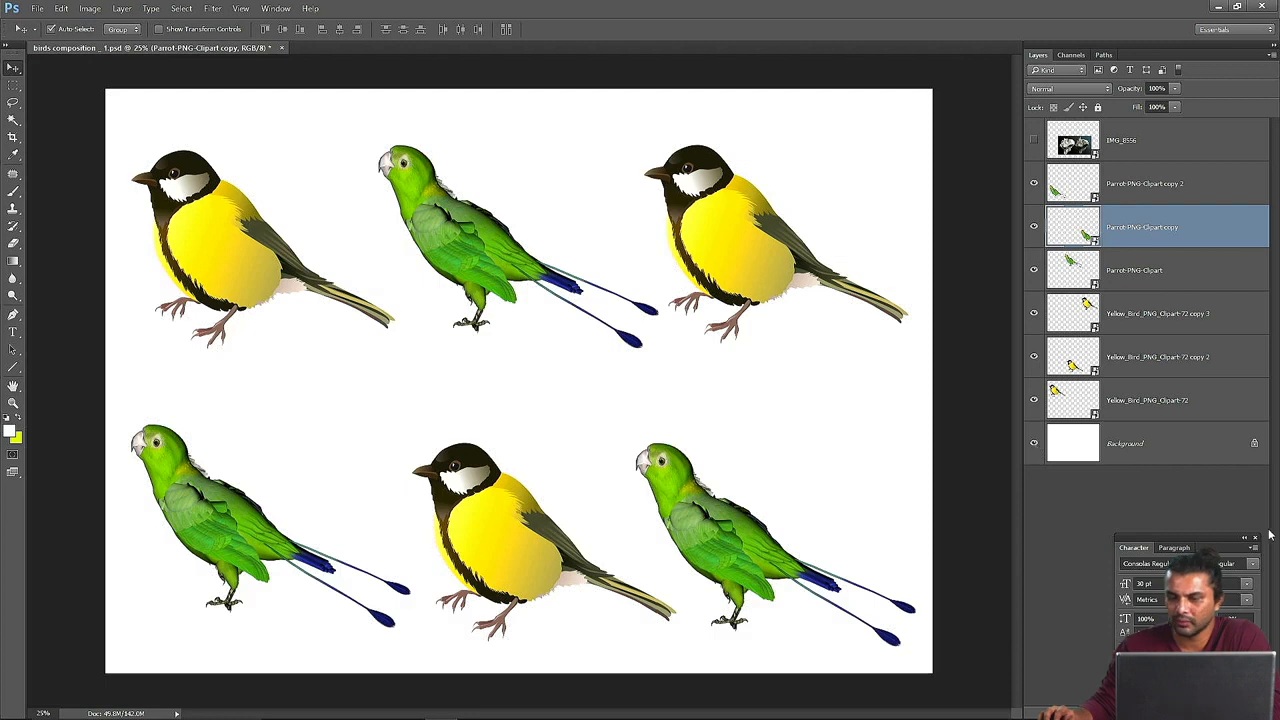
left_click(1035, 445)
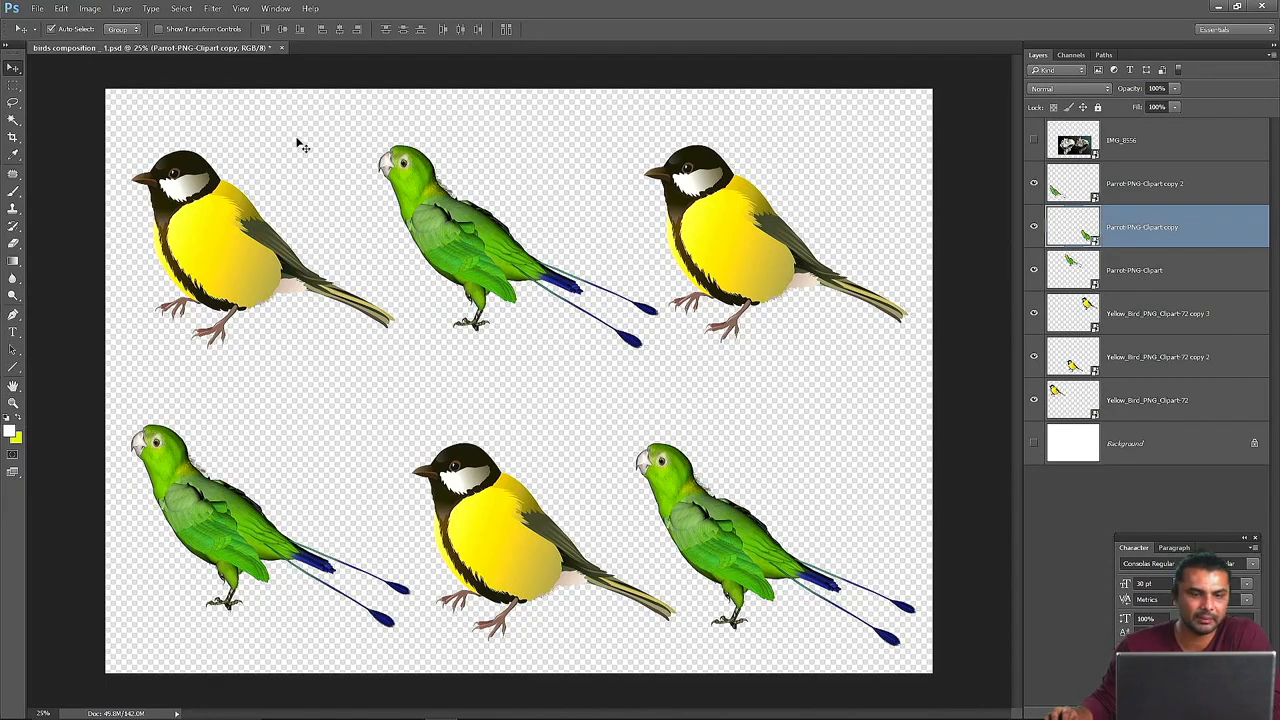
mouse_move(703, 301)
left_mouse_down()
mouse_move(695, 285)
mouse_move(682, 297)
left_mouse_up()
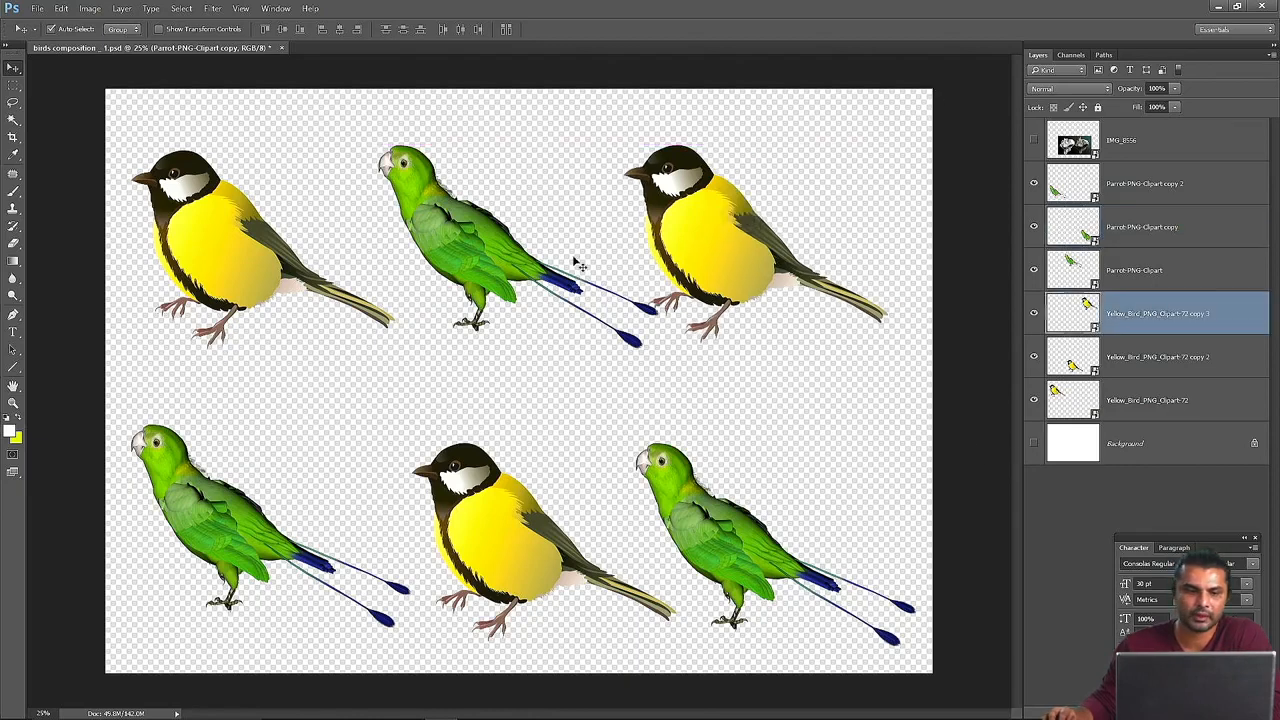
- Save a PNG copy to the Desktop as "birds composition _ 1 _ transparent" with Smallest / Slow compression and no interlacing
left_click(35, 9)
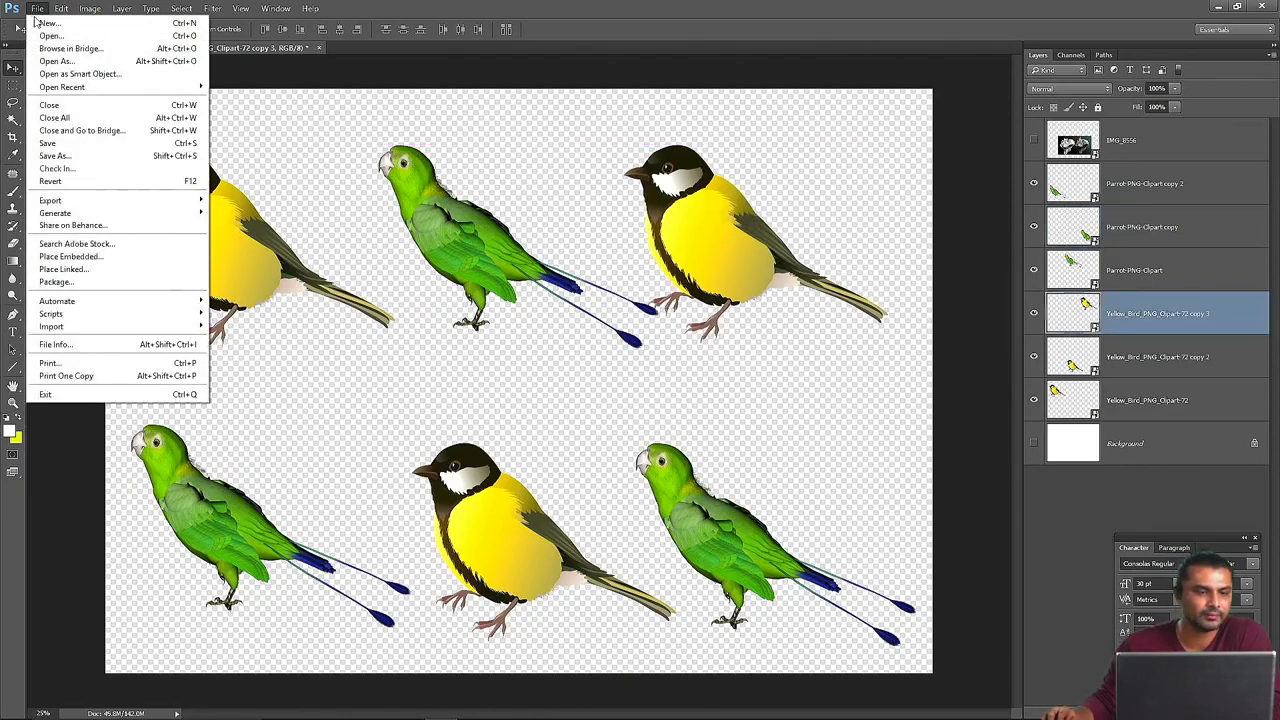
left_click(78, 157)
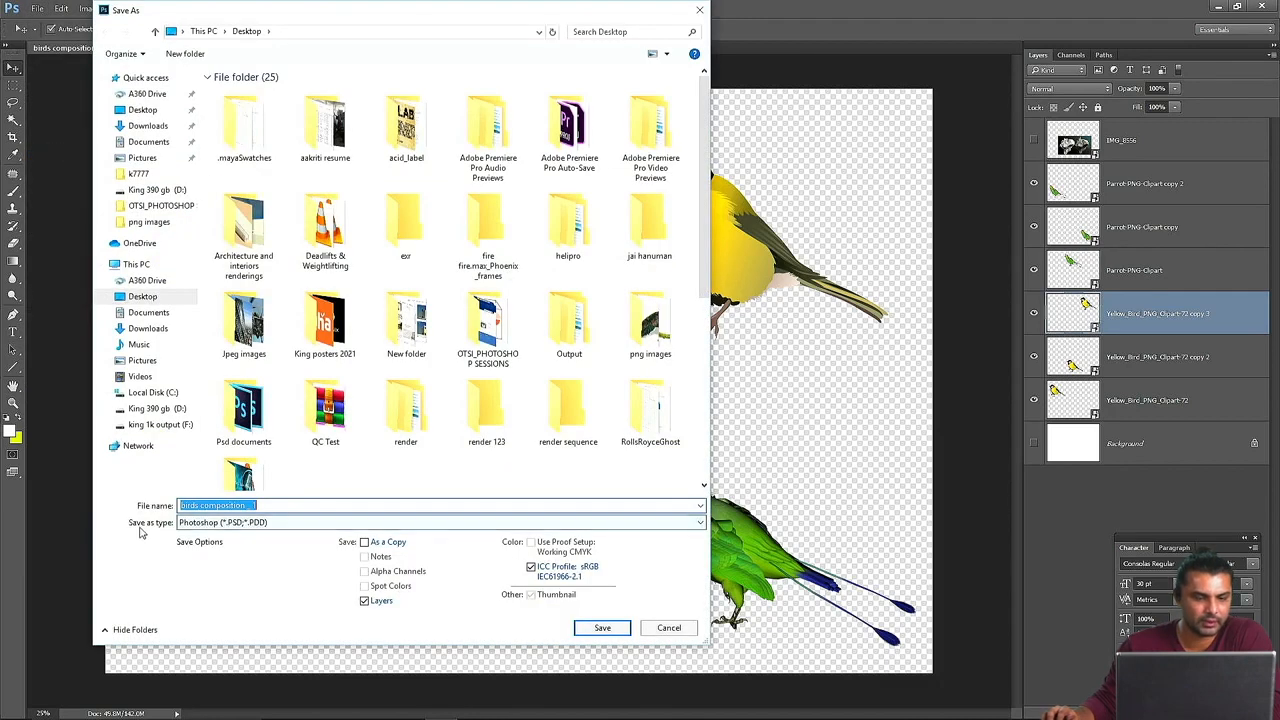
left_click(220, 529)
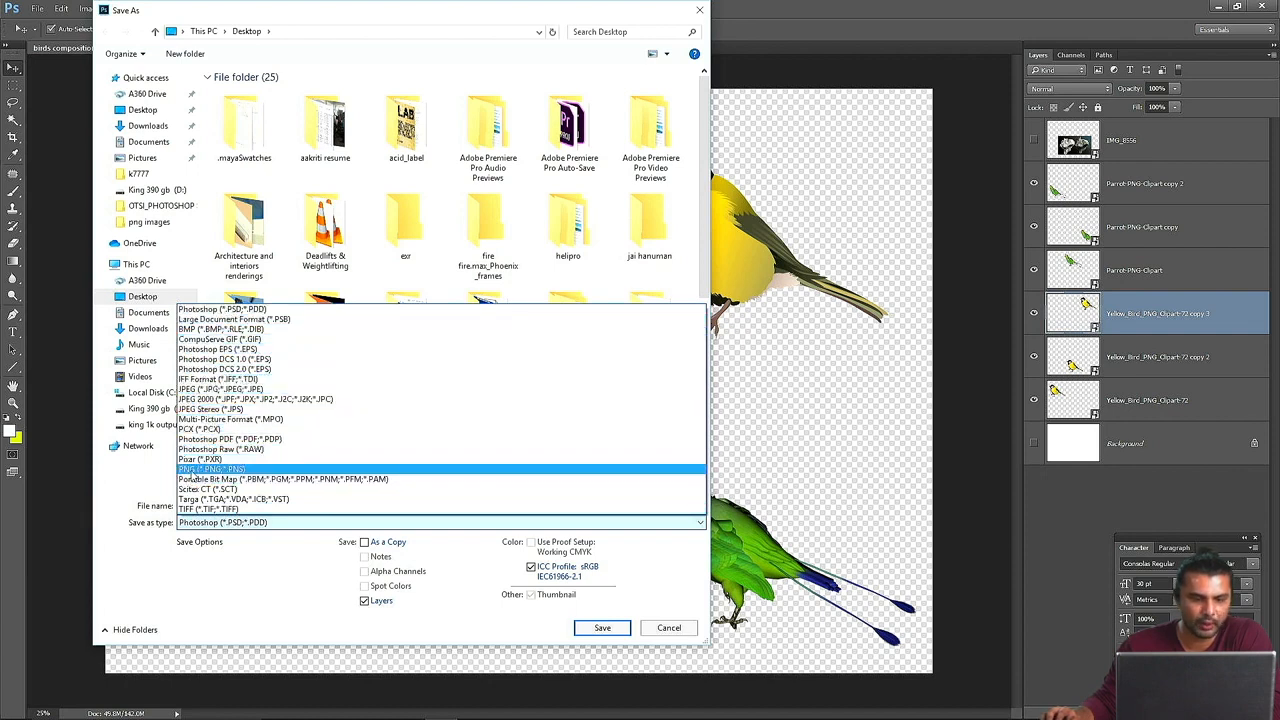
left_click(255, 472)
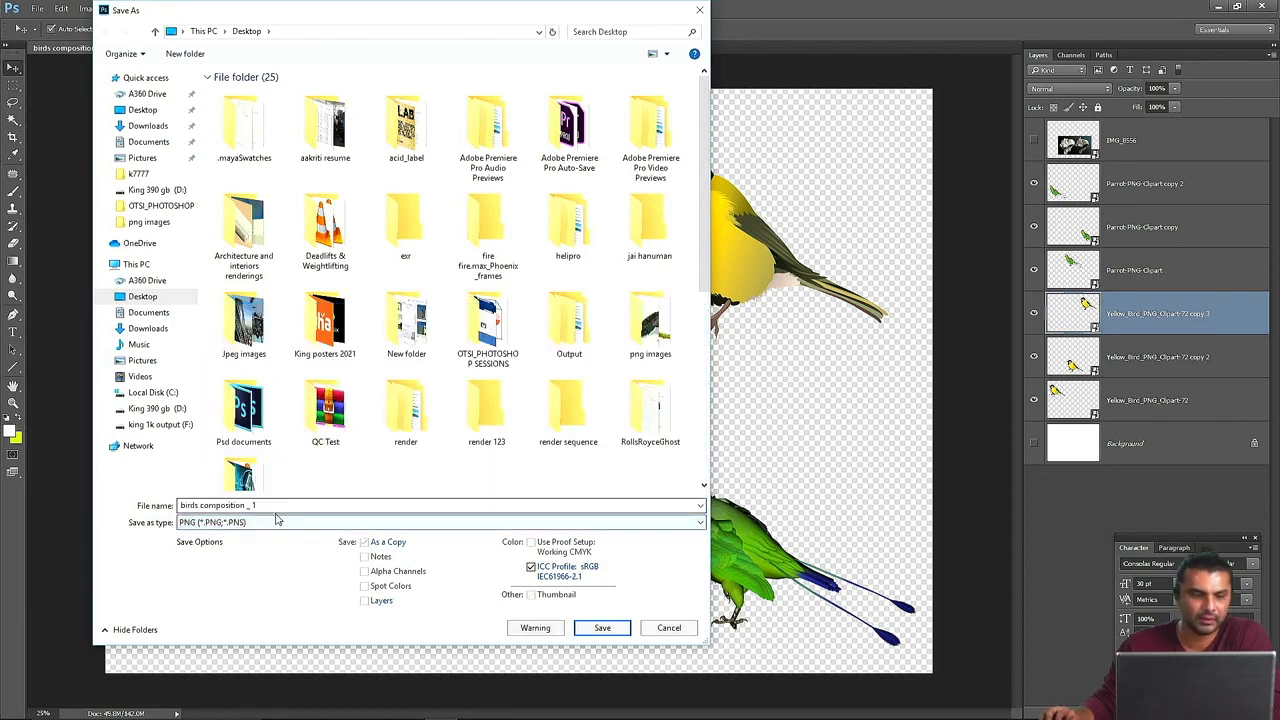
left_click(306, 505)
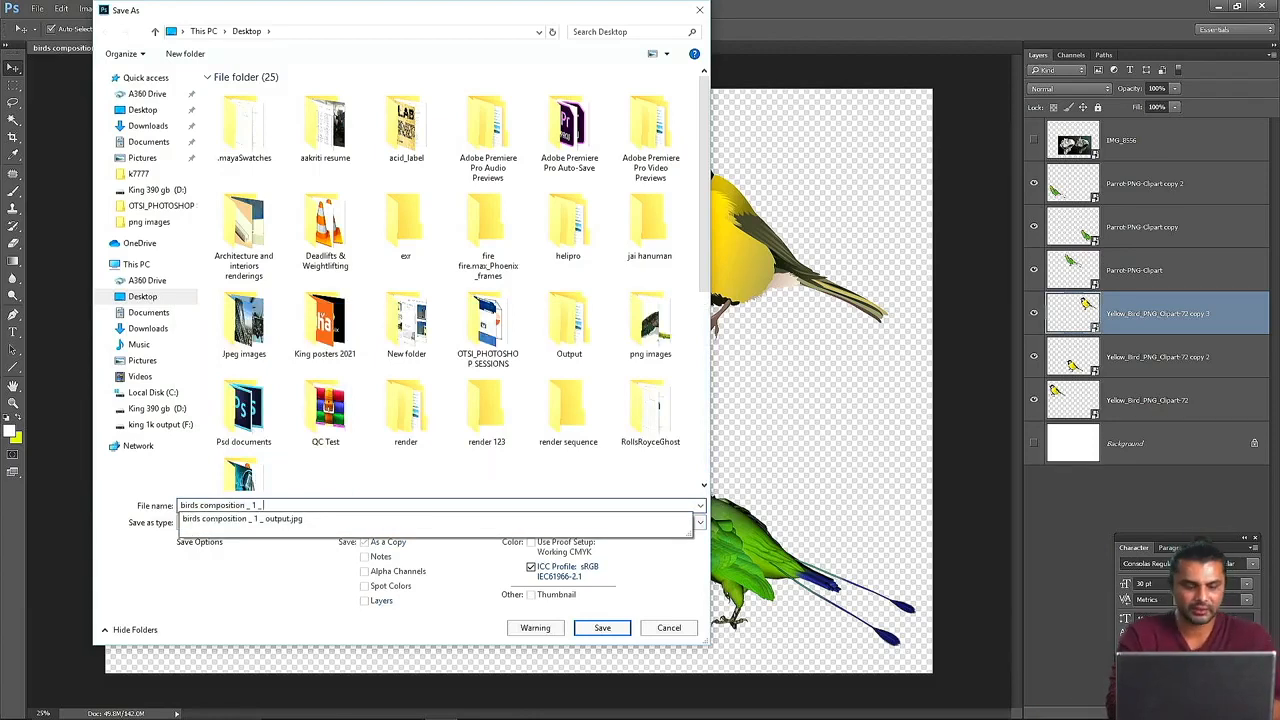
left_click(306, 505)
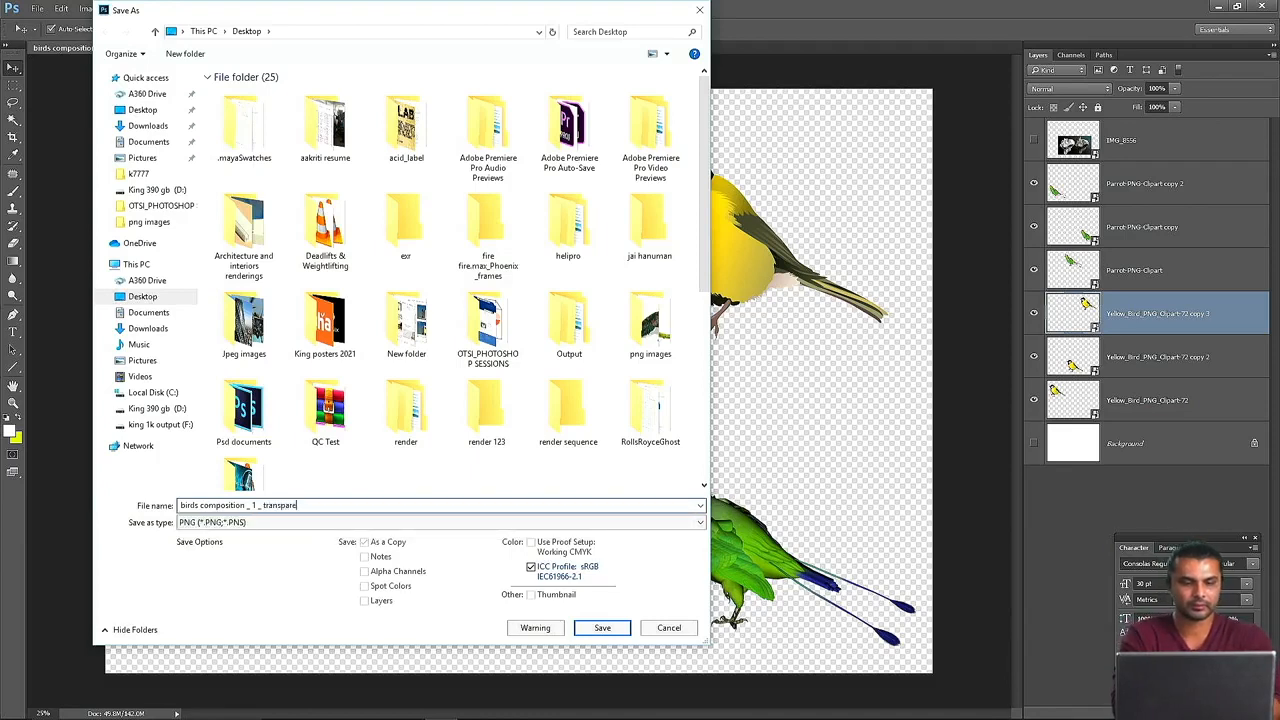
left_click(143, 110)
left_click(602, 627)
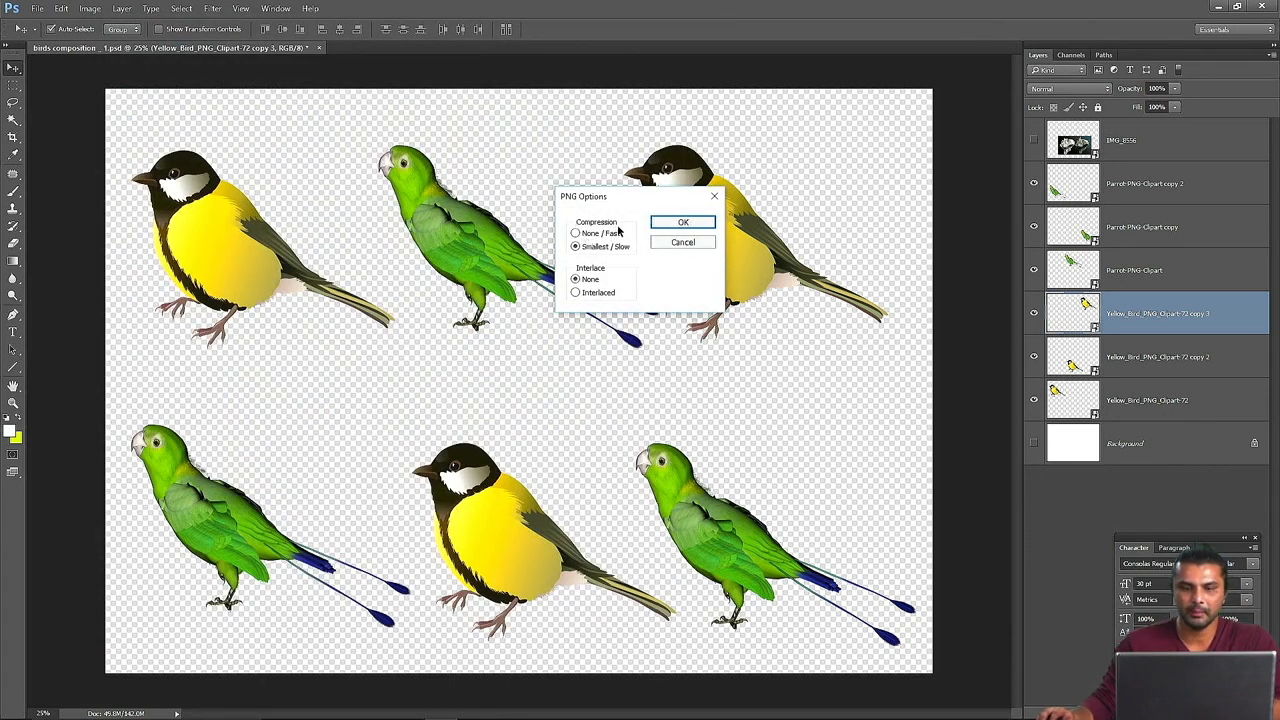
left_click(680, 227)
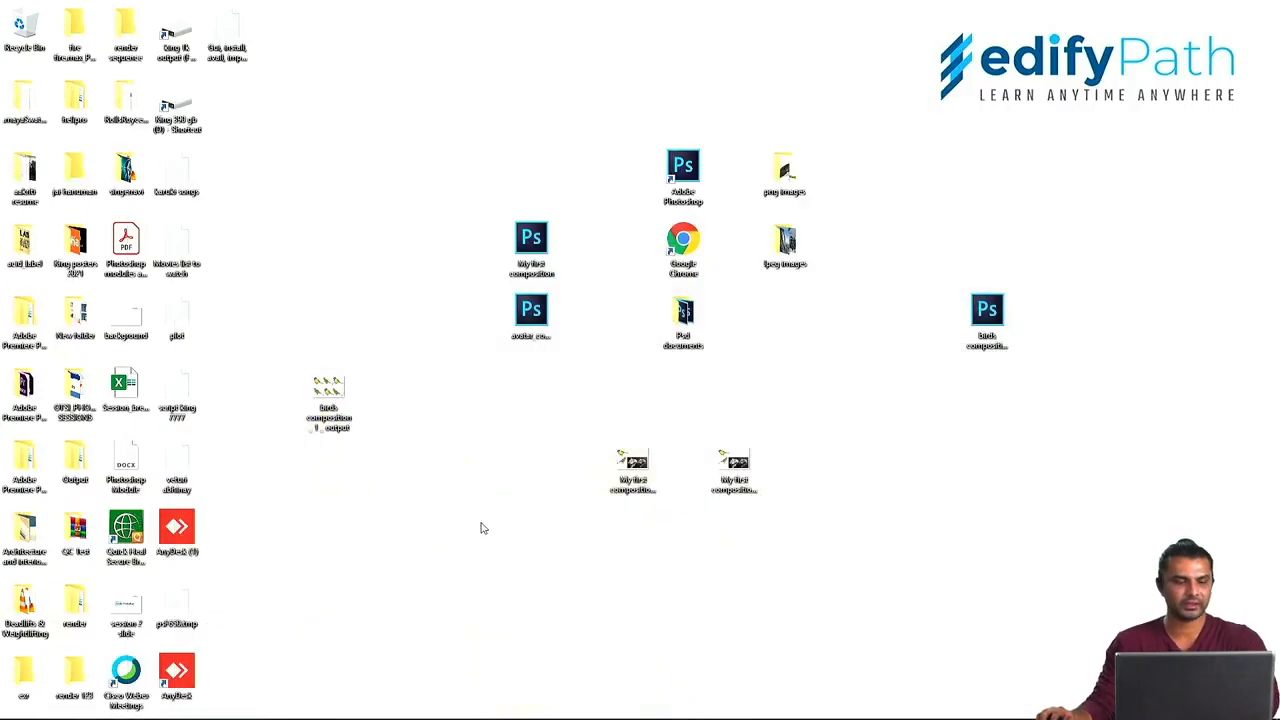
- Refresh the Windows desktop and move the transparent PNG next to the exported birds JPEG
right_click(326, 563)
left_click(355, 416)
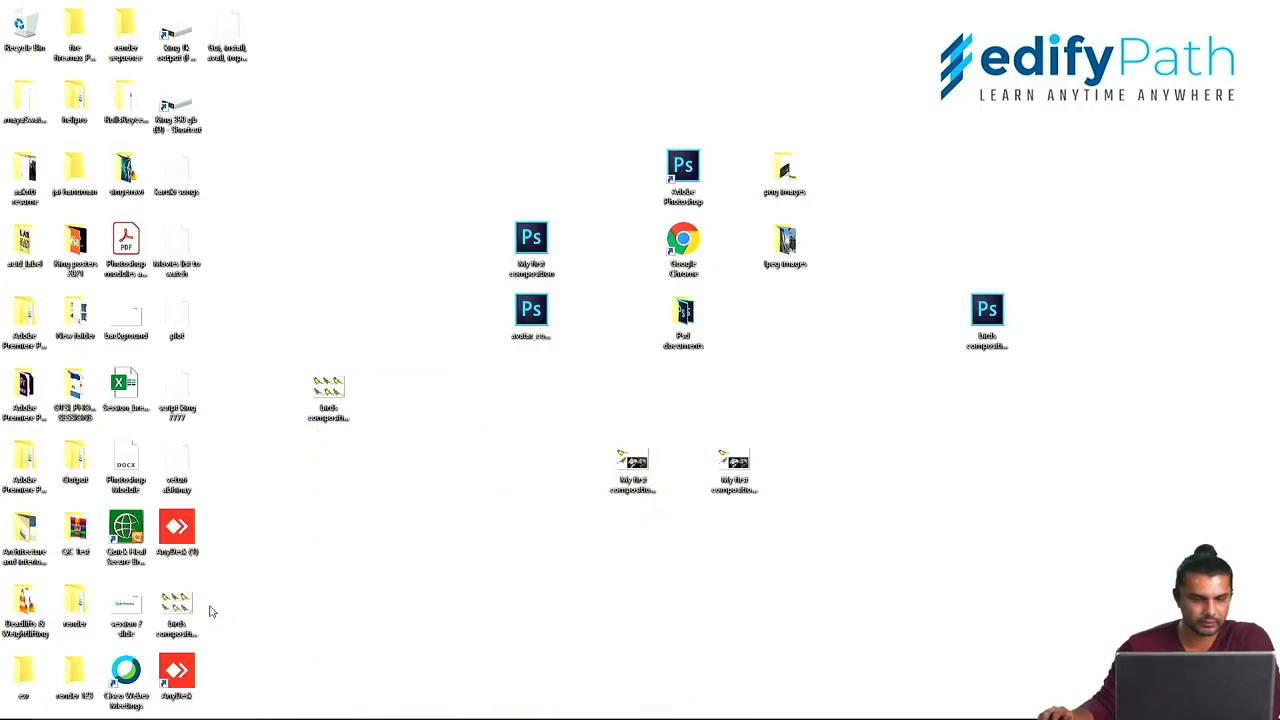
mouse_move(178, 614)
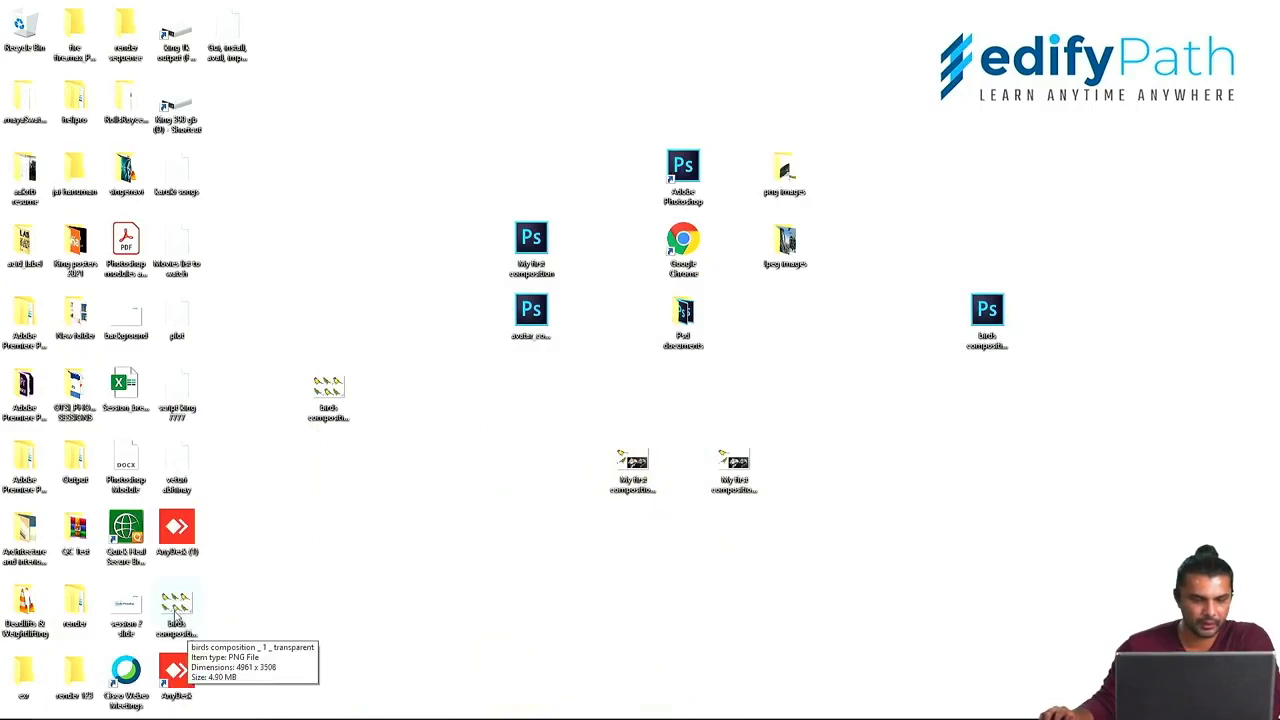
left_click_drag(180, 612, 380, 395)
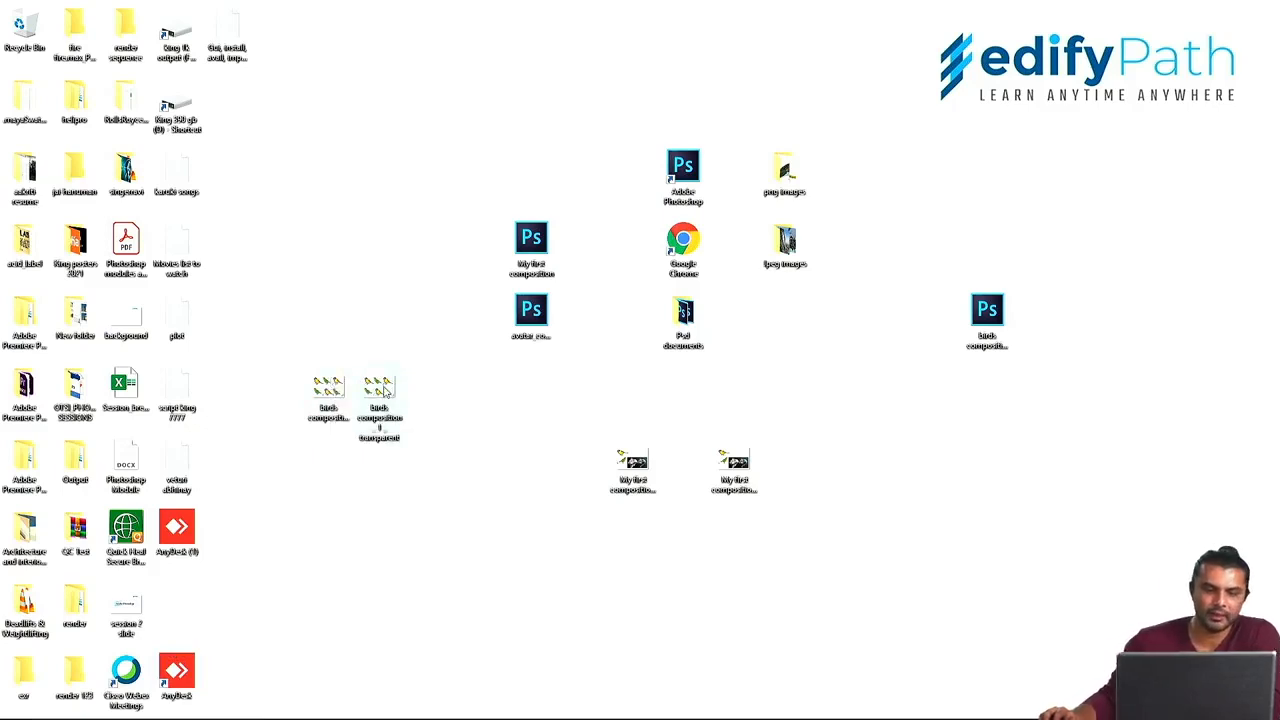
- Open the transparent birds PNG in Photos and examine its background in a maximized window, then restore the window size
mouse_move(384, 393)
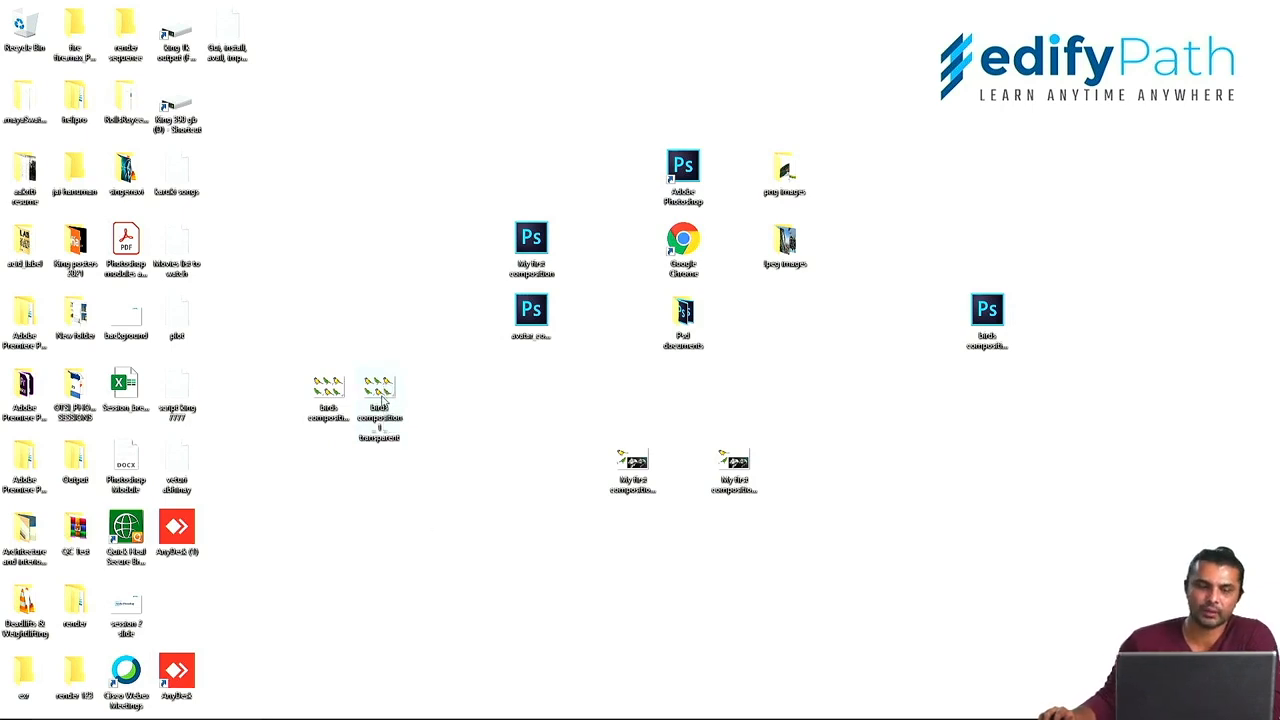
double_click(380, 393)
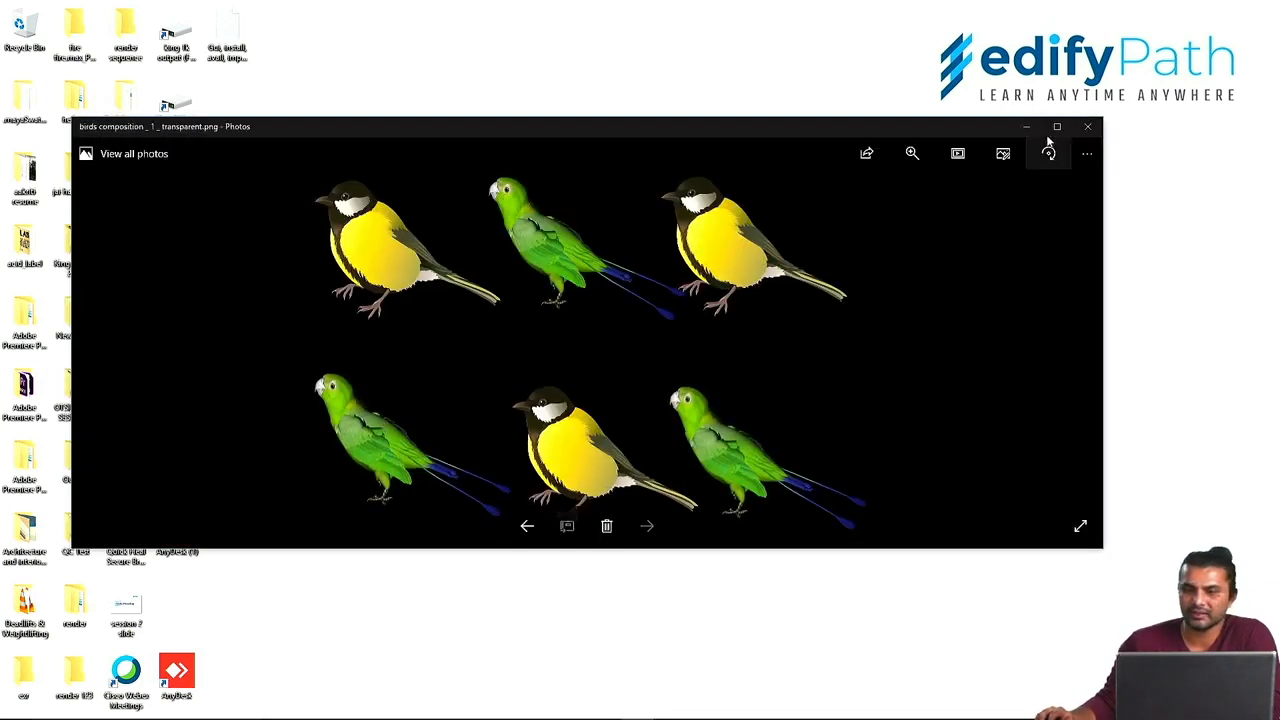
left_click(1057, 126)
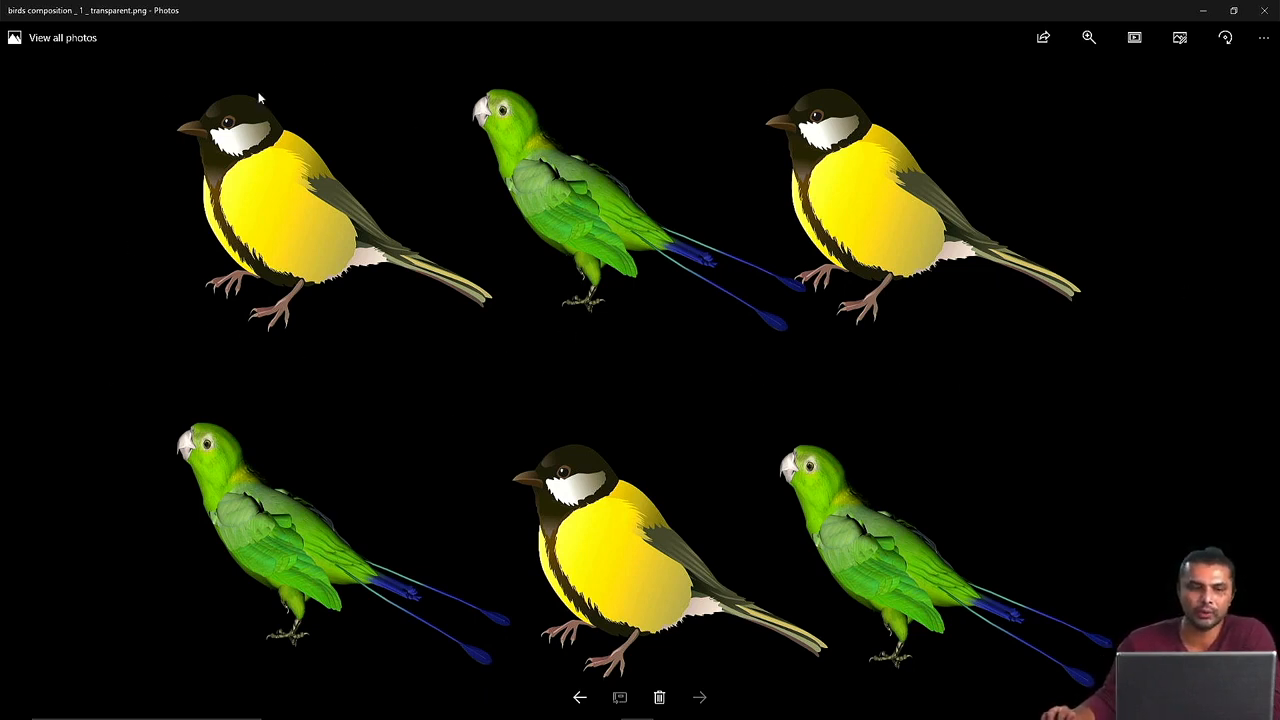
left_click(1234, 10)
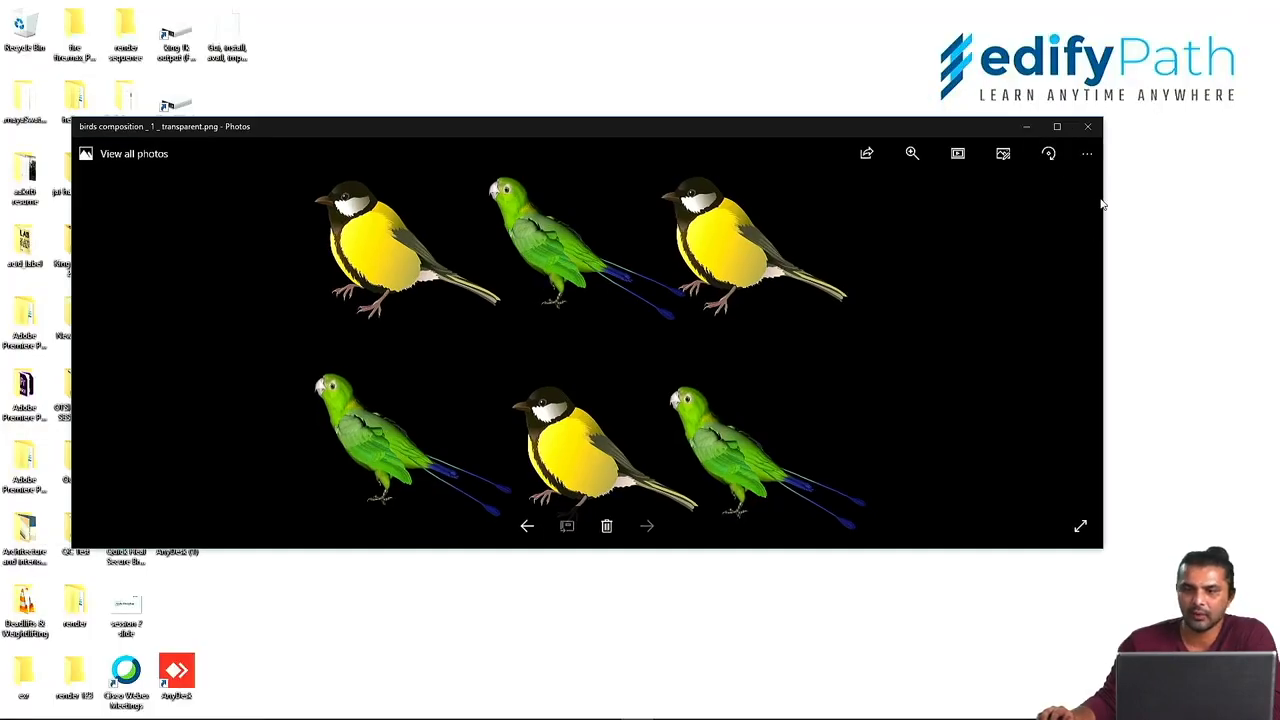
- Resize the Photos window showing the transparent birds PNG and place it beside the two exported files on the desktop
left_click_drag(1108, 192, 622, 192)
left_click_drag(362, 134, 810, 133)
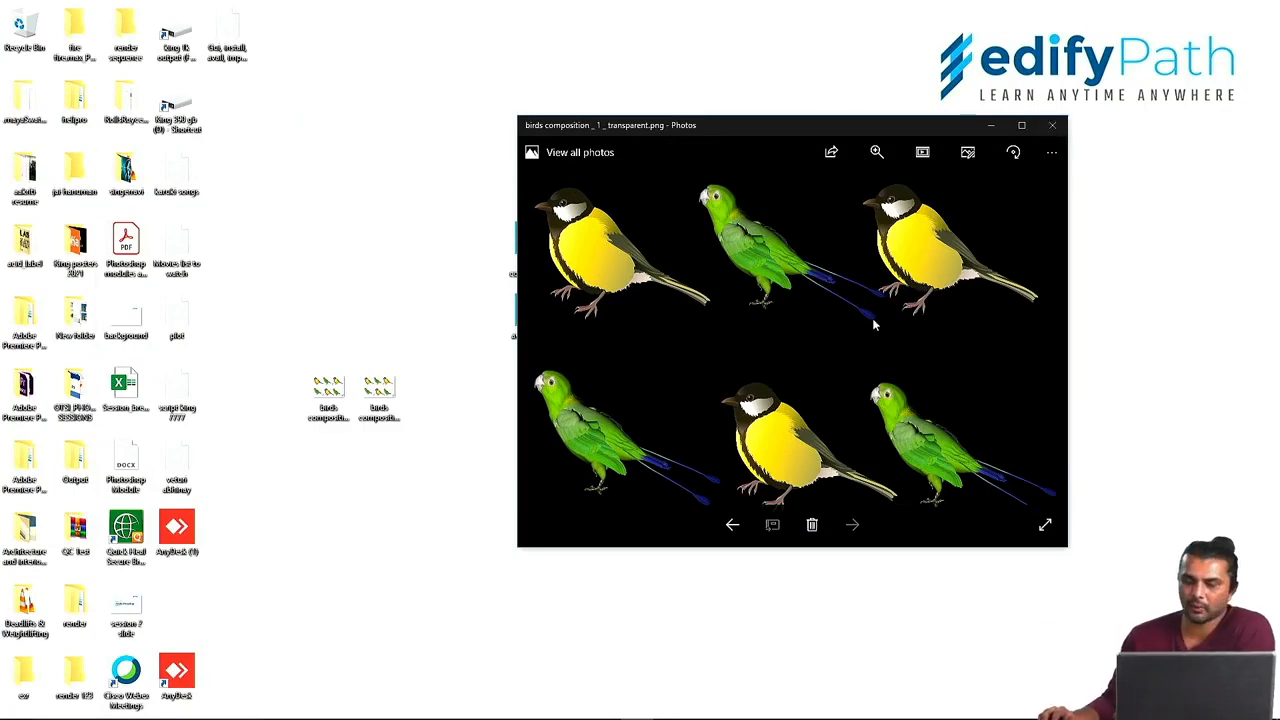
left_click(466, 235)
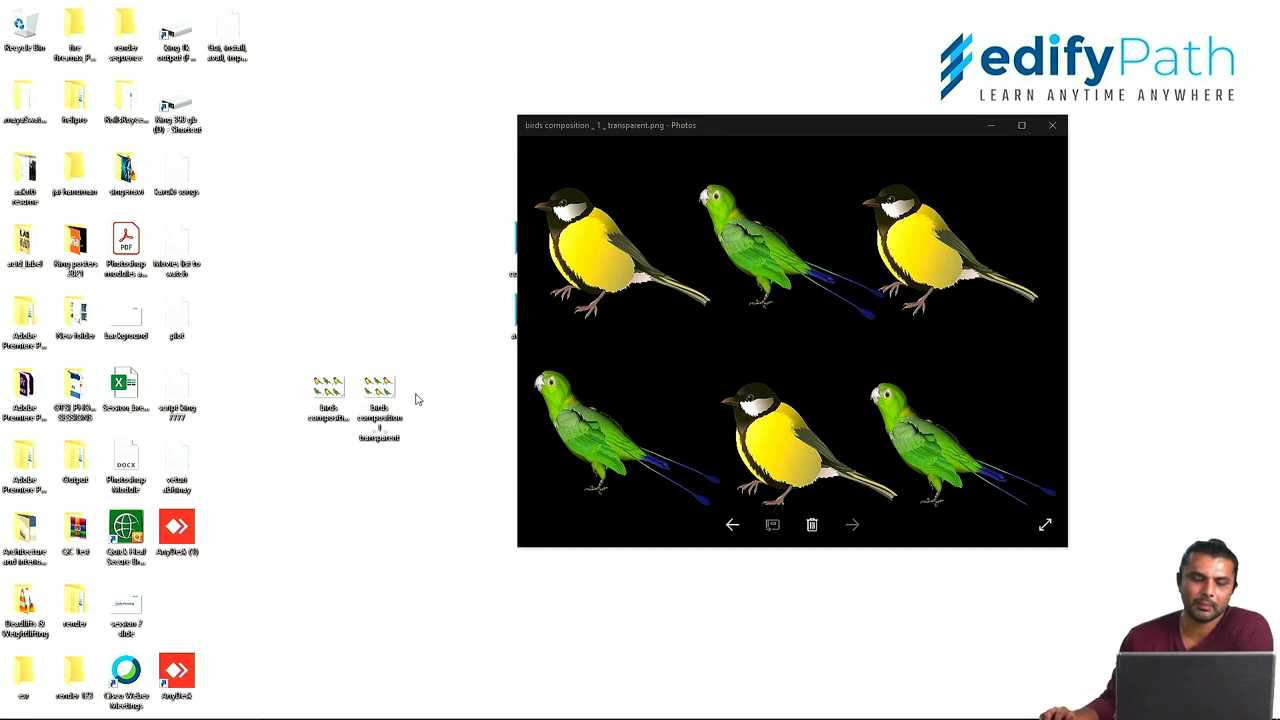
left_click(384, 385)
left_click(816, 278)
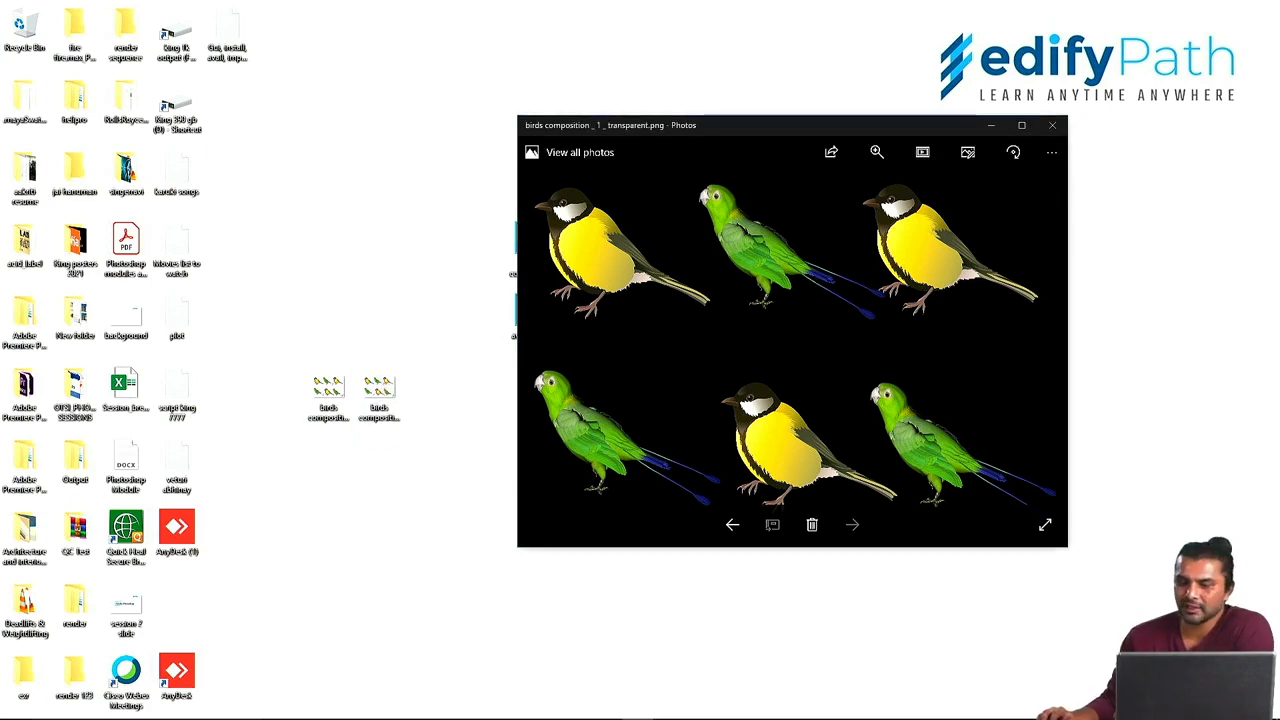
left_click_drag(1068, 151, 1233, 151)
- Check the exported birds JPEG's file details and compare the two desktop files with the open transparent PNG preview
left_click(345, 487)
left_click(330, 388)
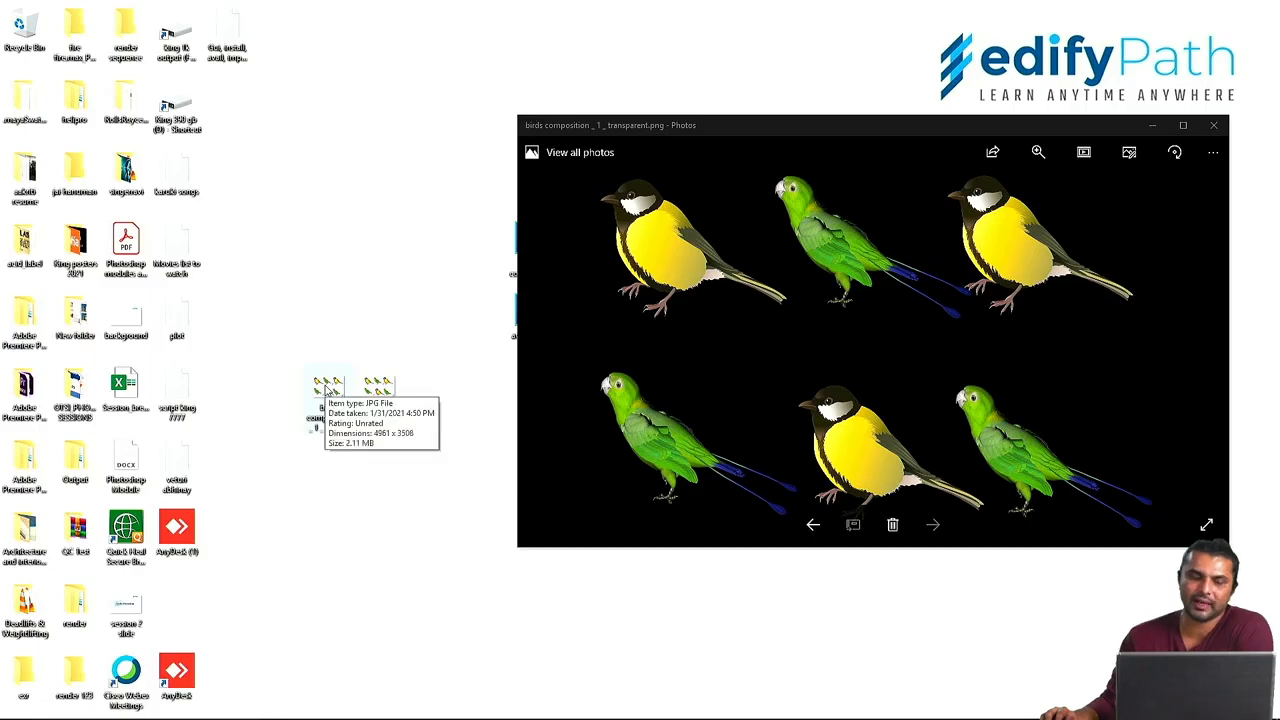
left_click(816, 285)
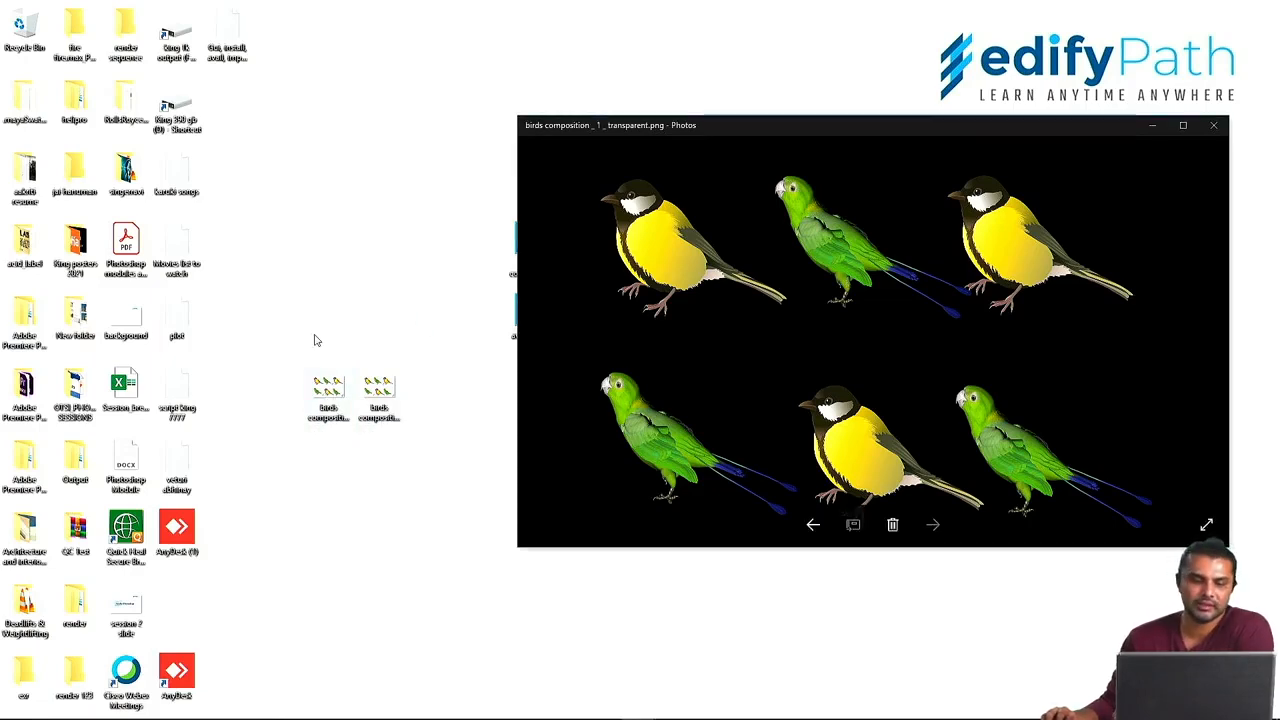
left_click(363, 281)
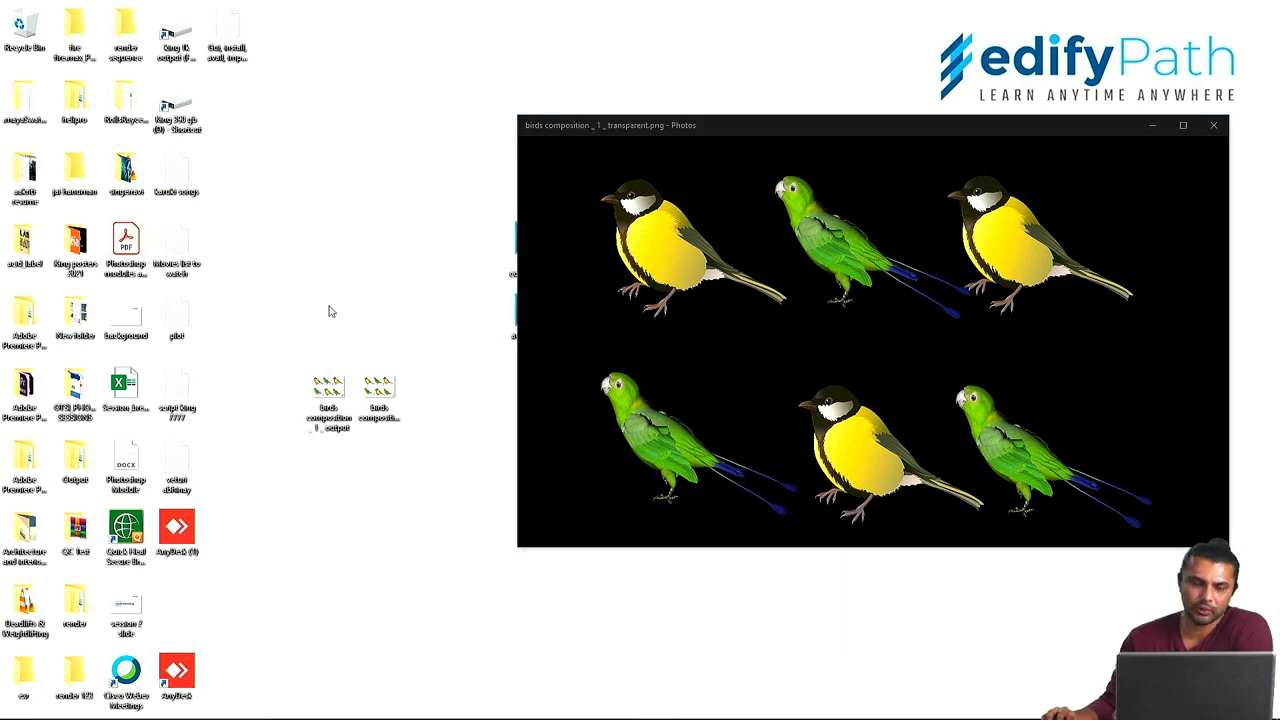
left_click_drag(277, 285, 449, 486)
left_click(451, 487)
left_click_drag(446, 340, 274, 502)
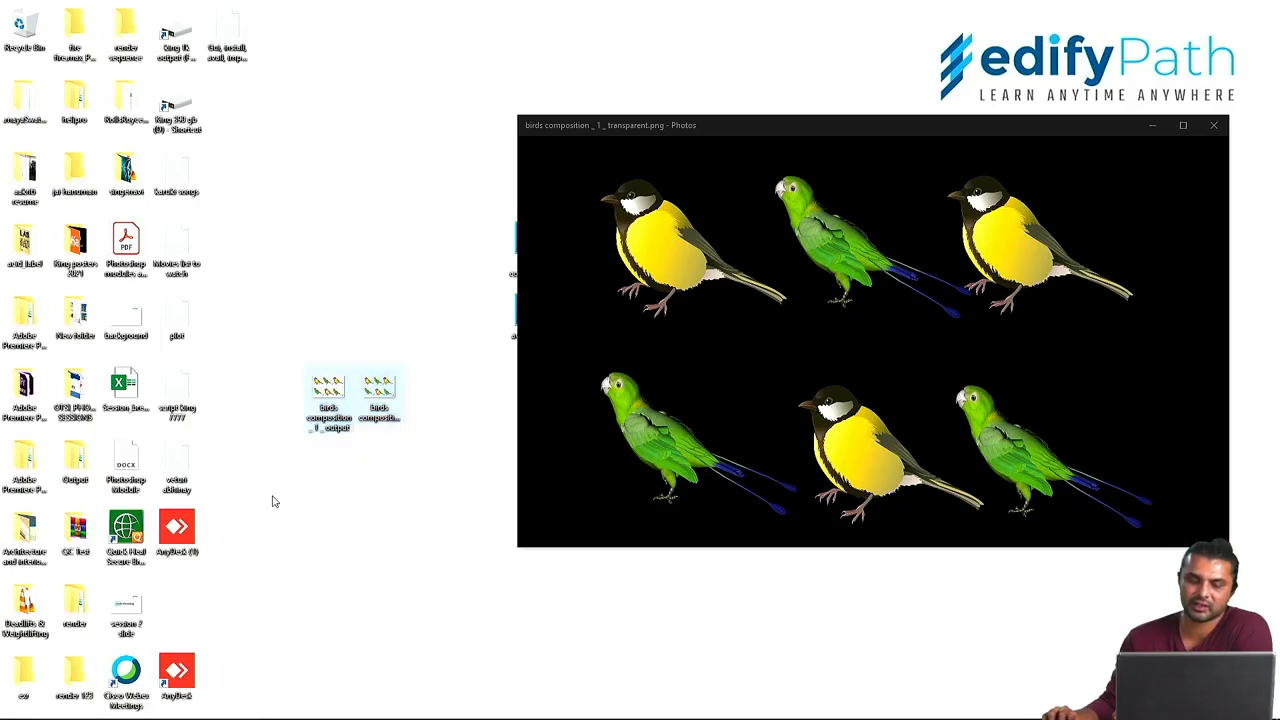
left_click(304, 508)
left_click_drag(268, 334, 448, 512)
left_click(416, 481)
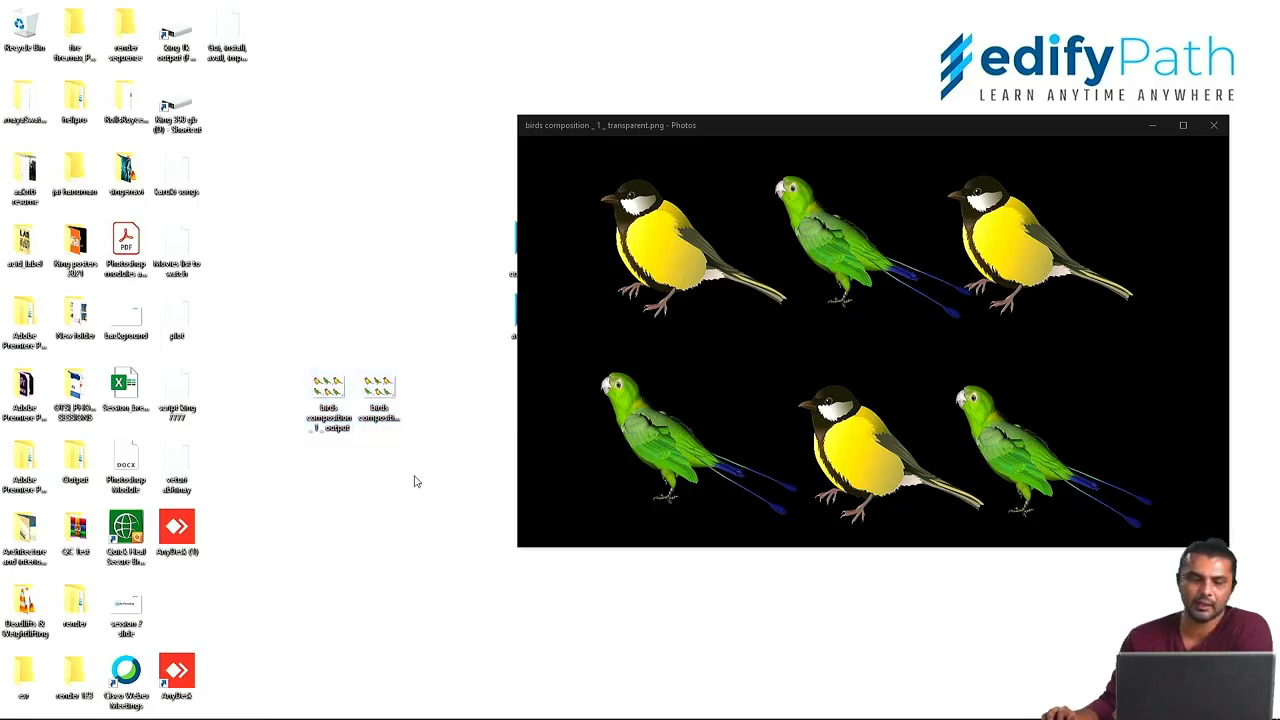
left_click(942, 384)
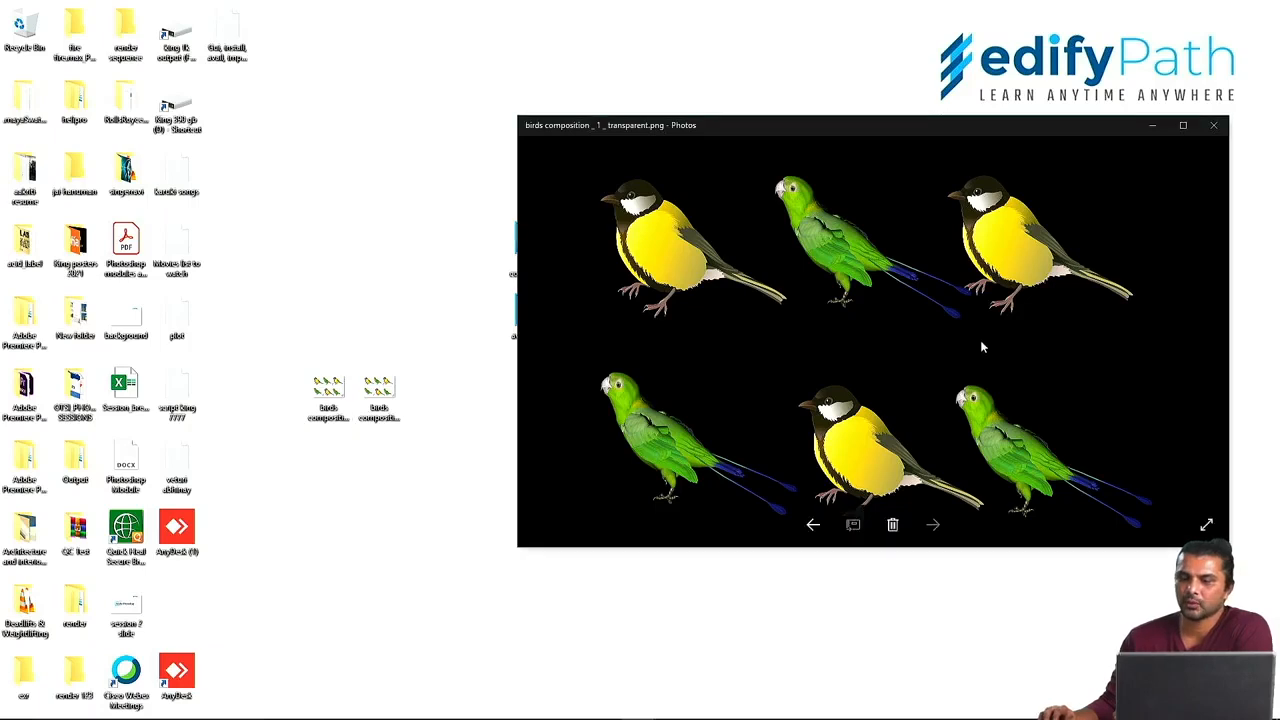
left_click(298, 482)
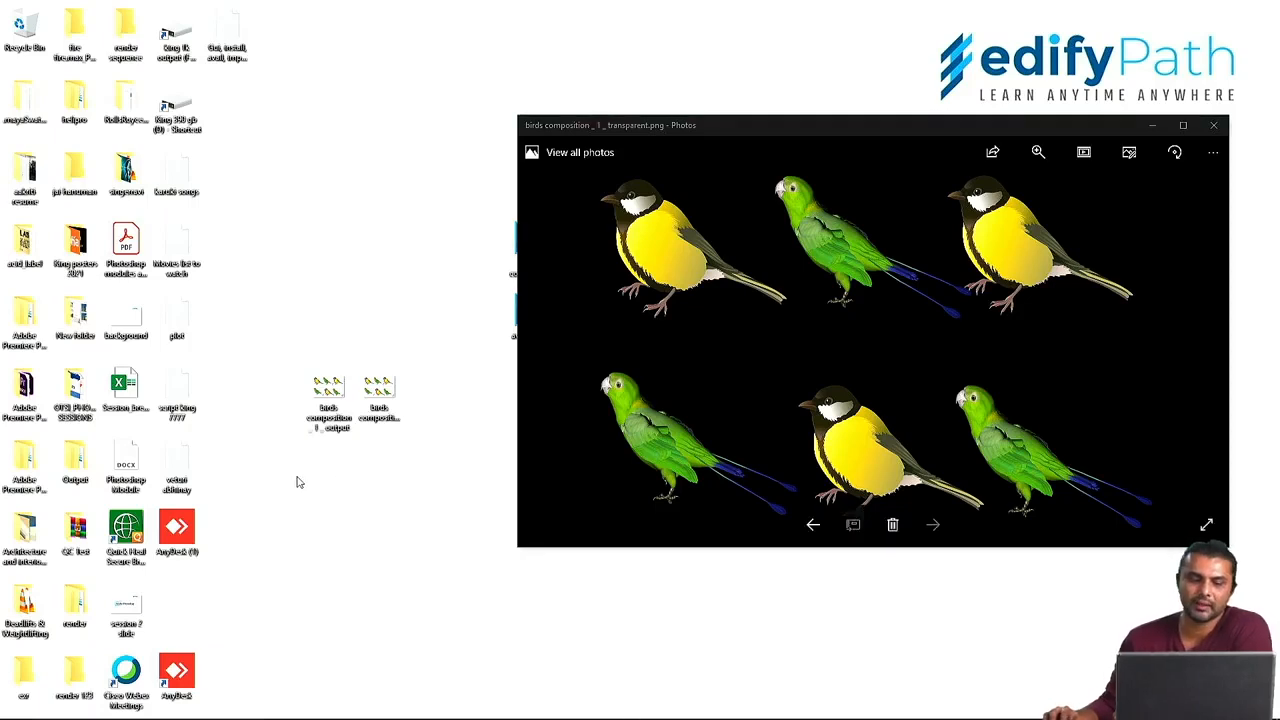
left_click(904, 297)
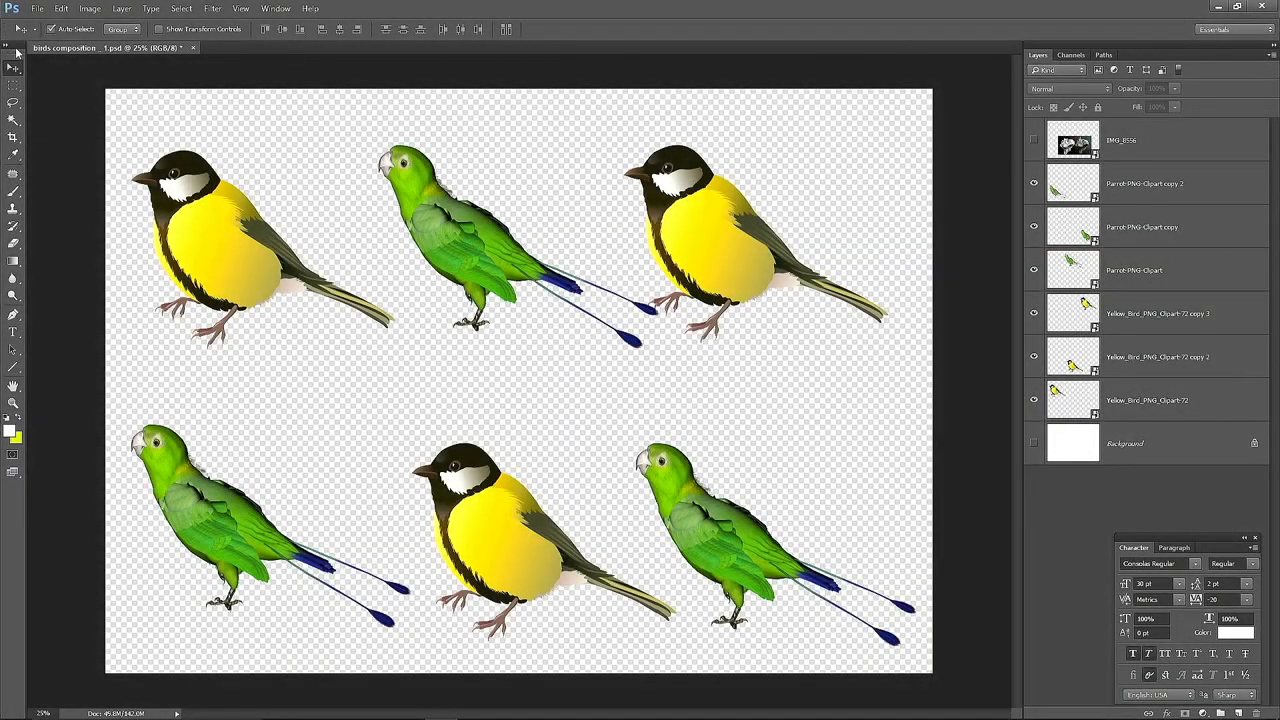
- In Photoshop, undock the Tools panel and the Layers panel group so that both float
mouse_move(30, 50)
left_mouse_down()
mouse_move(74, 50)
mouse_move(37, 52)
left_mouse_up()
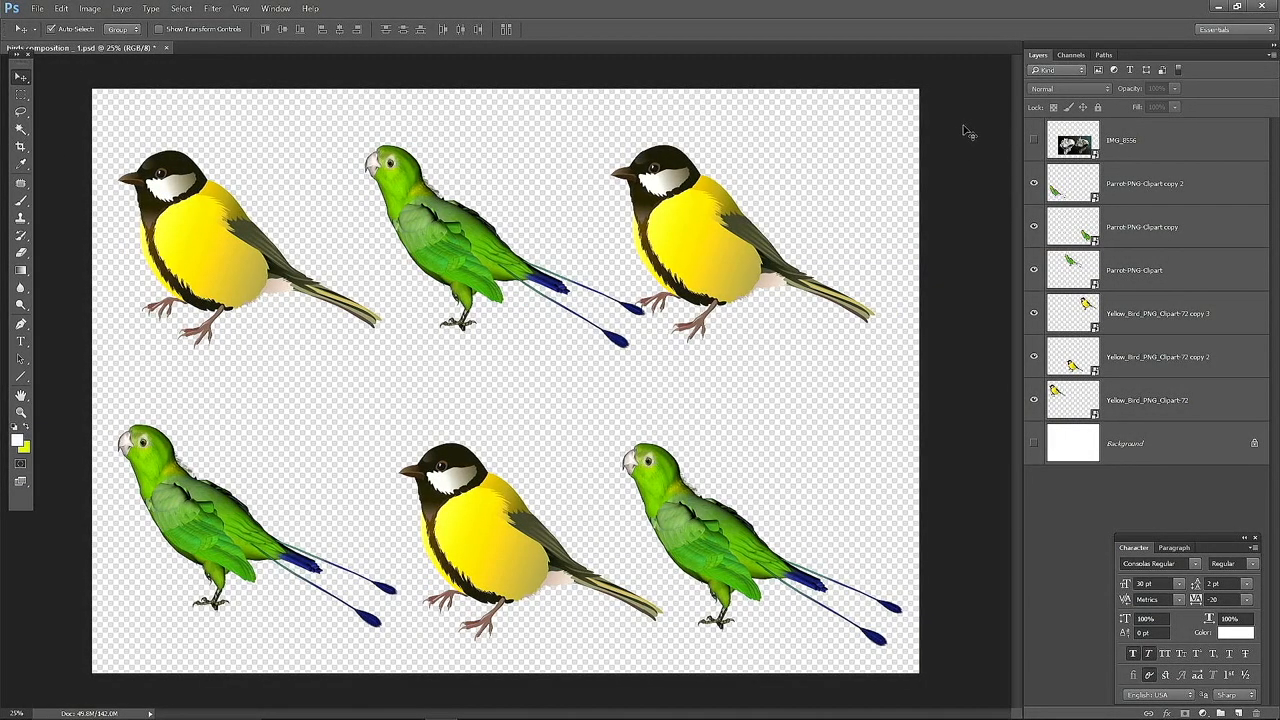
mouse_move(1068, 53)
left_mouse_down()
mouse_move(1062, 152)
mouse_move(1070, 65)
left_mouse_up()
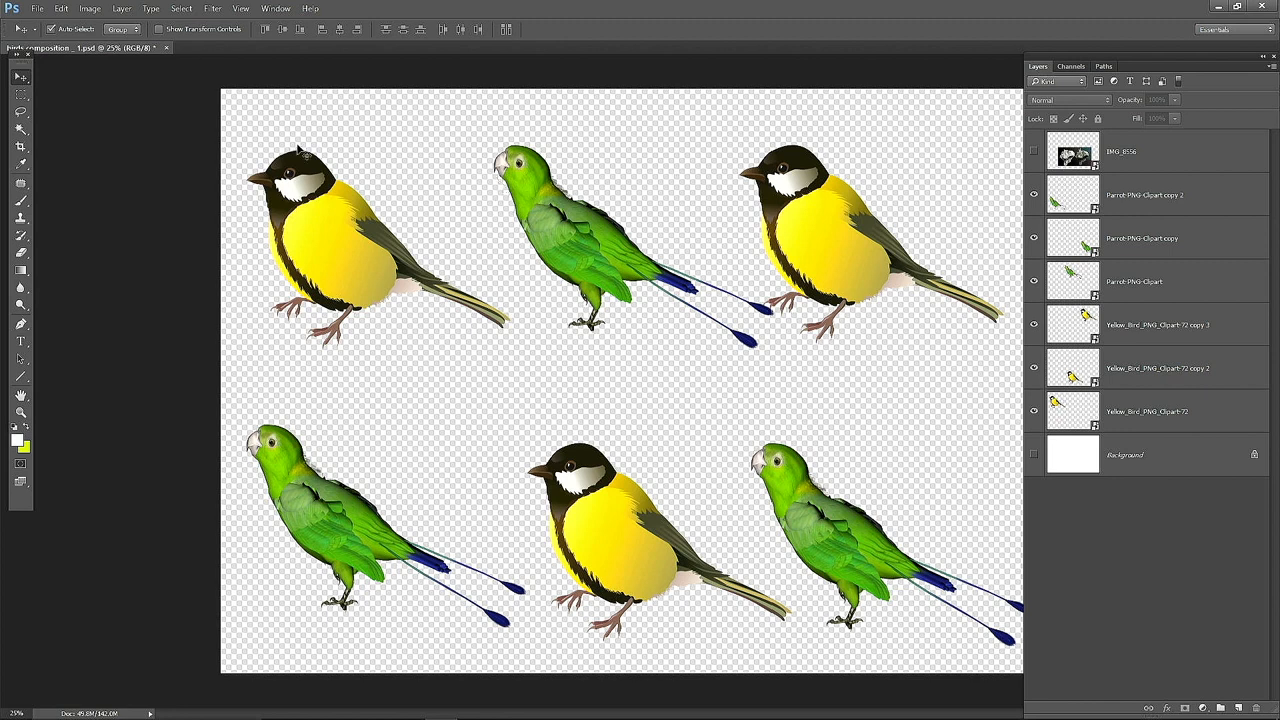
- Reselect the Essentials (Default) workspace, and switch to the Motion workspace
left_click(274, 9)
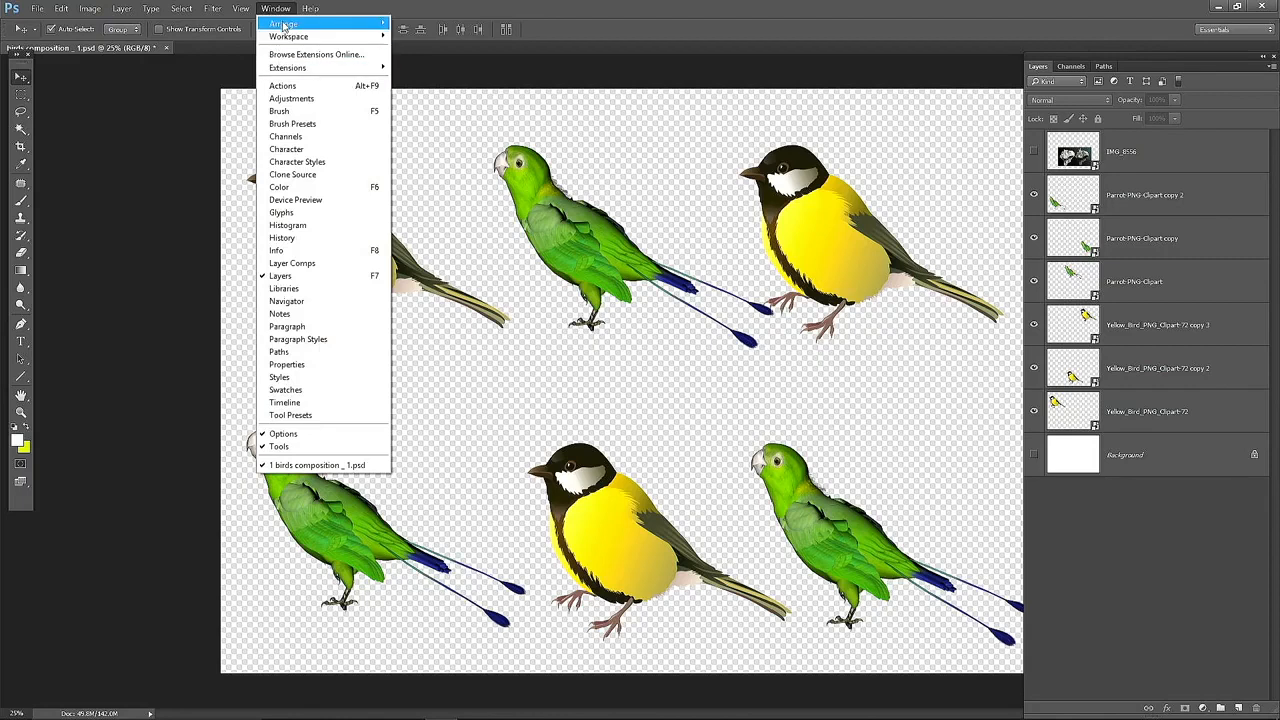
left_click(276, 9)
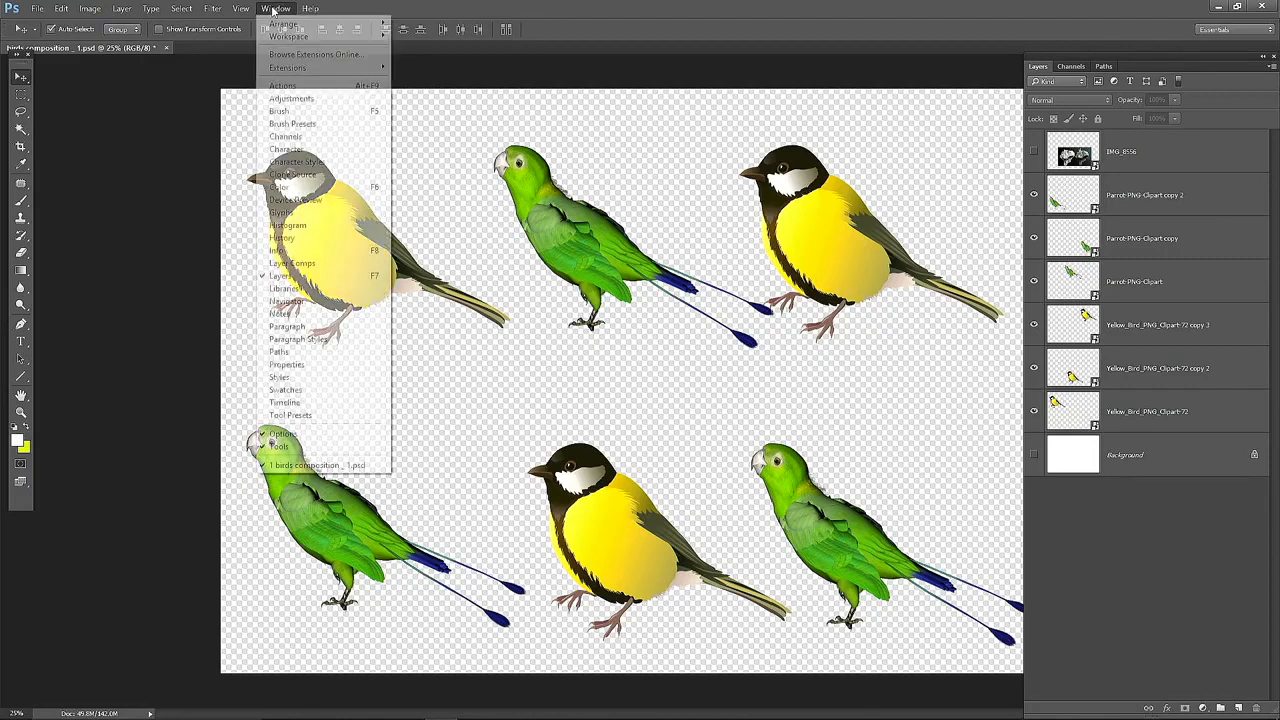
mouse_move(281, 25)
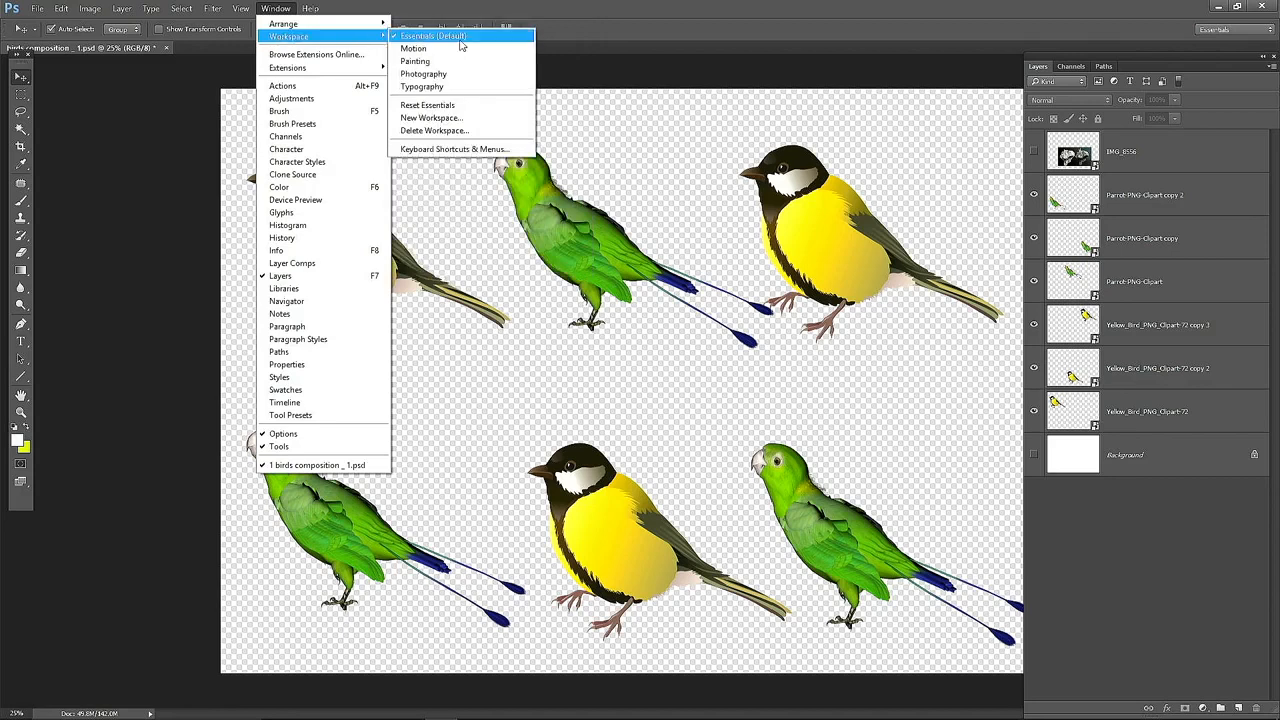
left_click(422, 41)
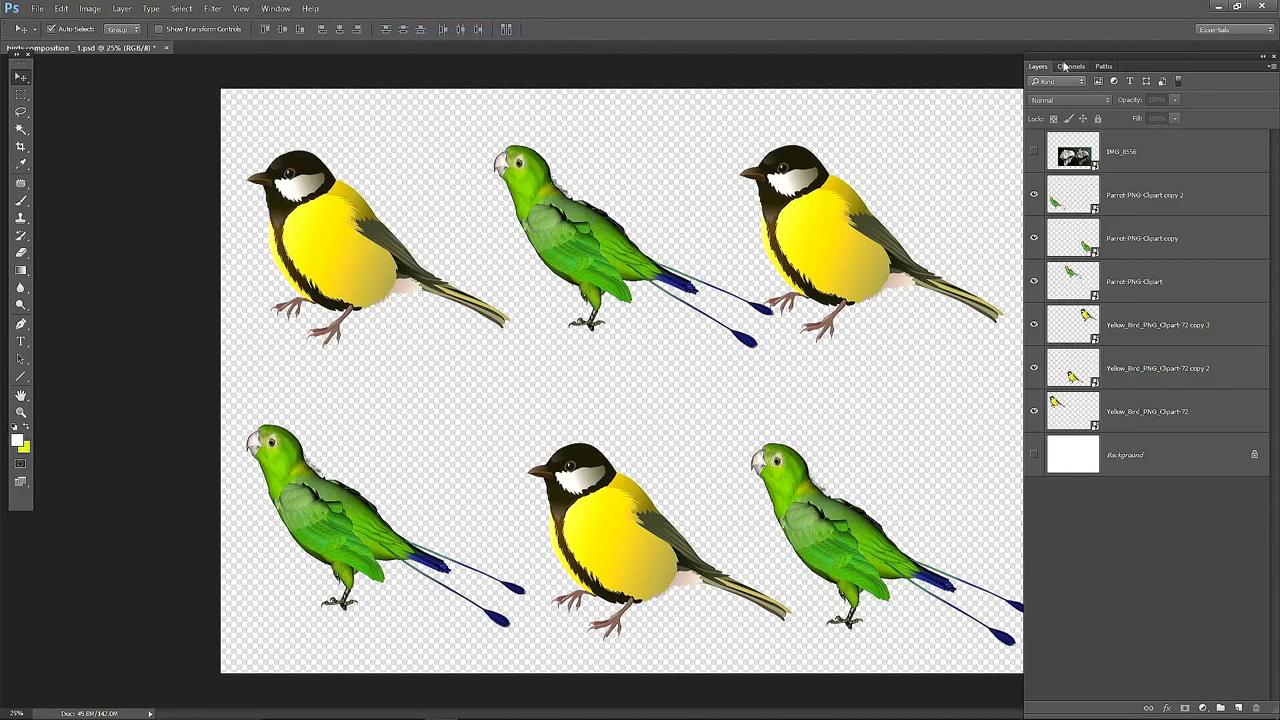
left_click(274, 9)
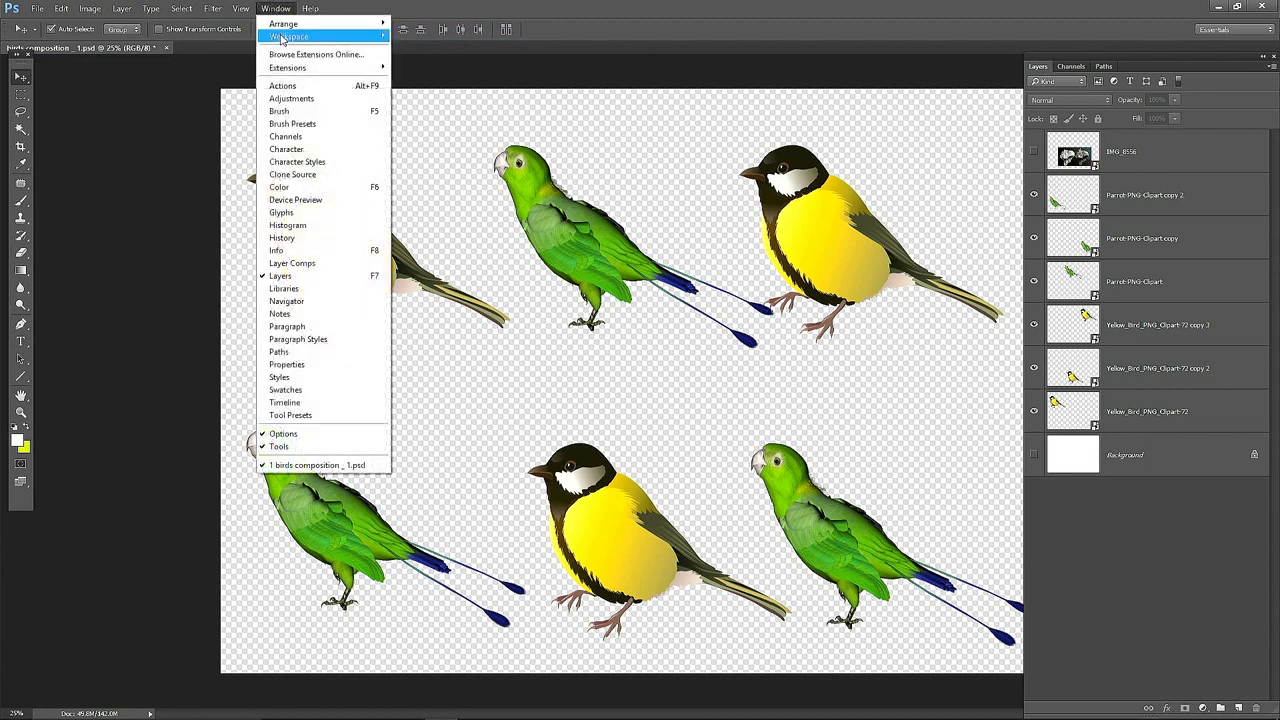
mouse_move(290, 36)
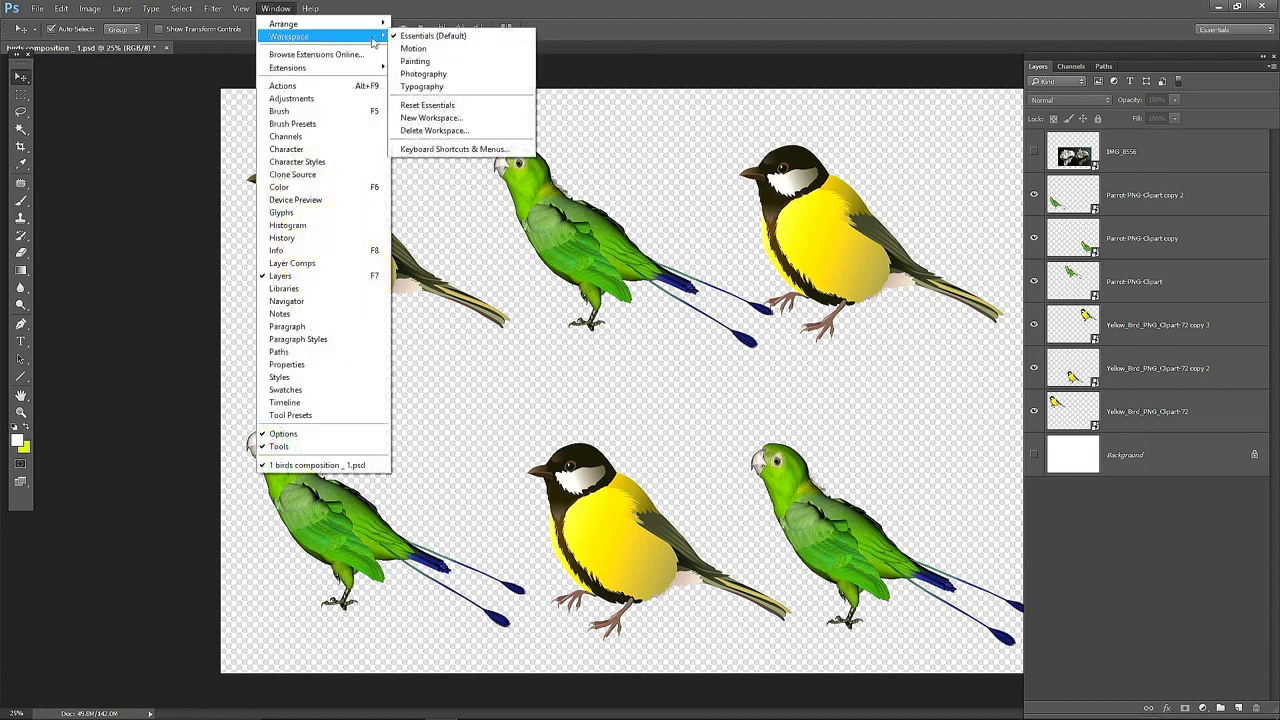
left_click(448, 51)
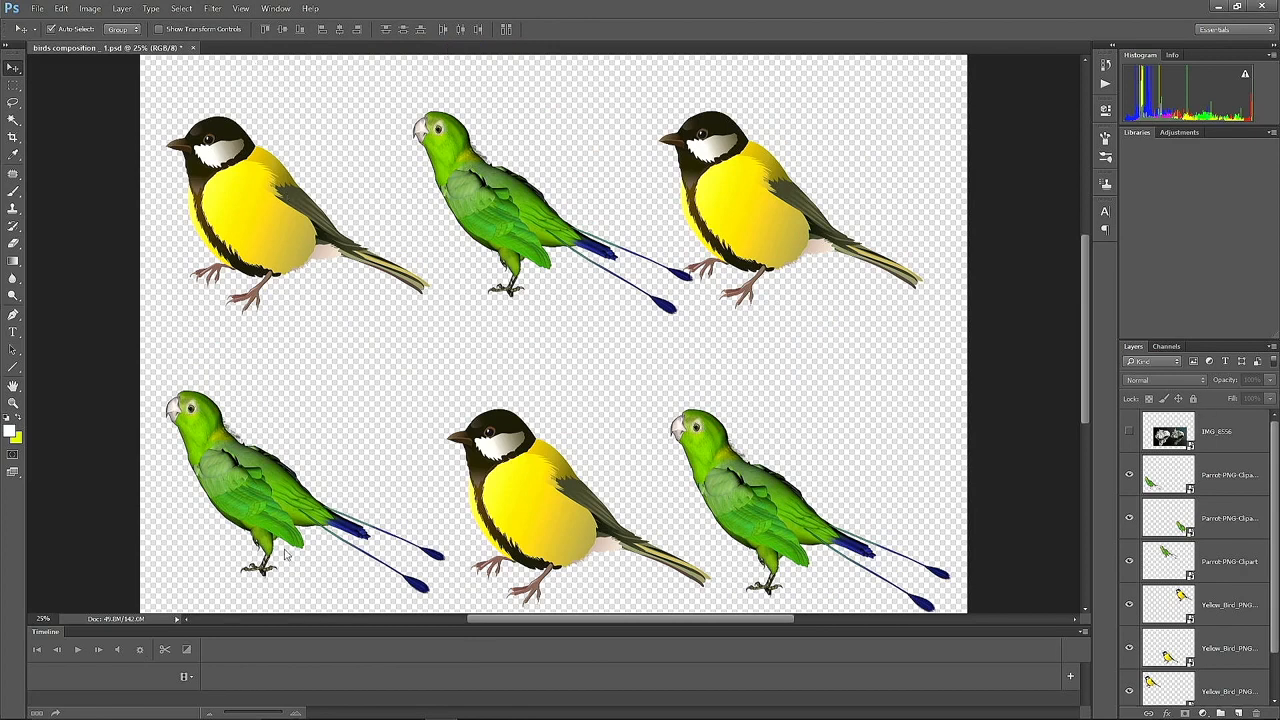
- Switch the workspace back to Essentials (Default)
left_click(276, 10)
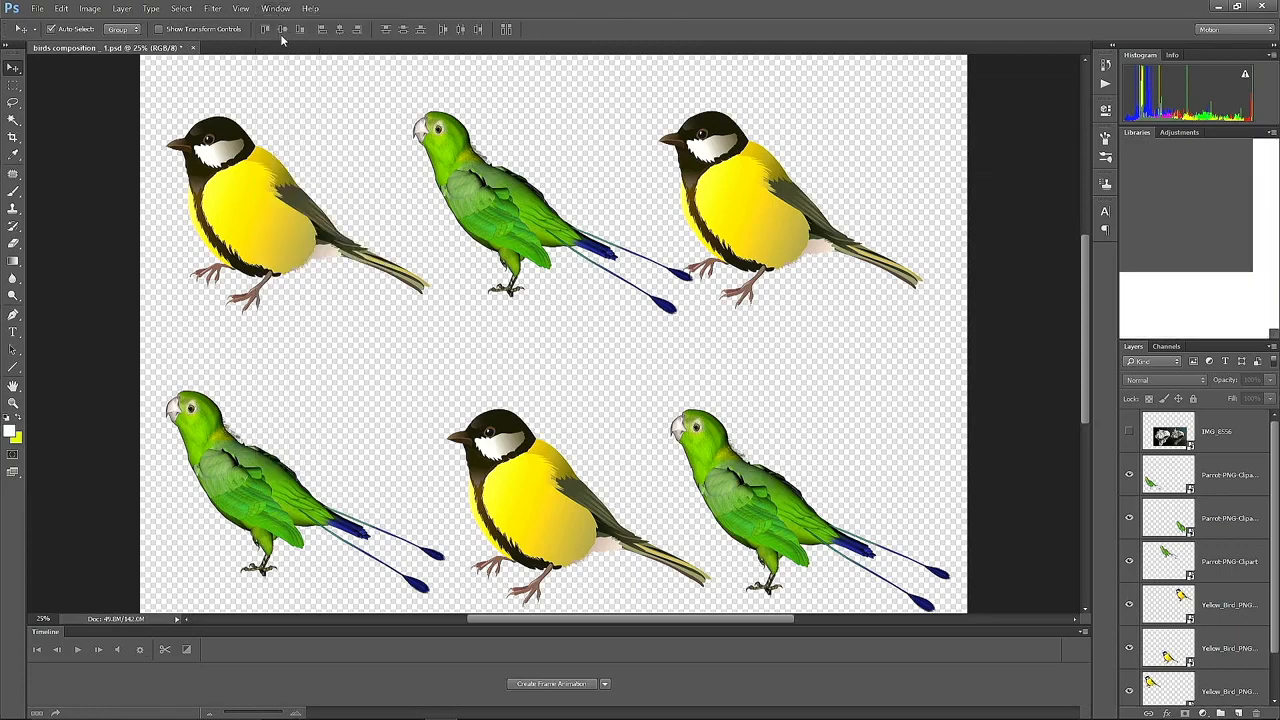
left_click(276, 8)
mouse_move(330, 36)
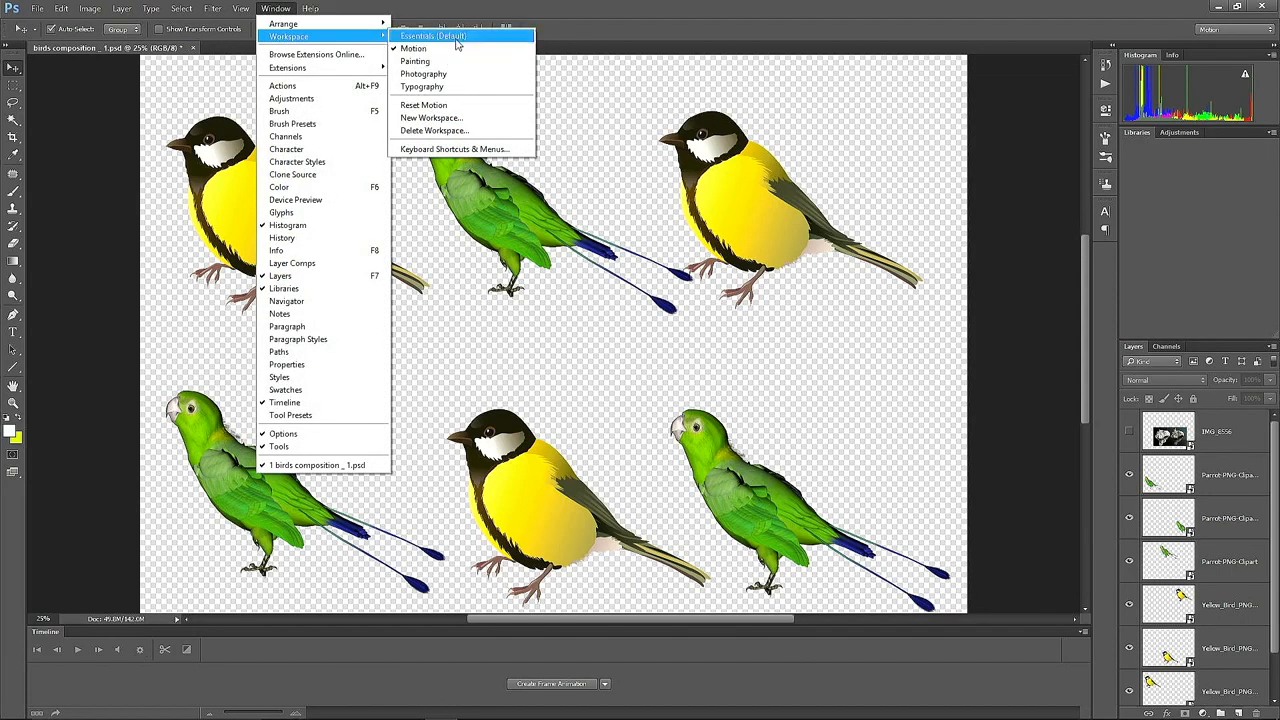
left_click(457, 42)
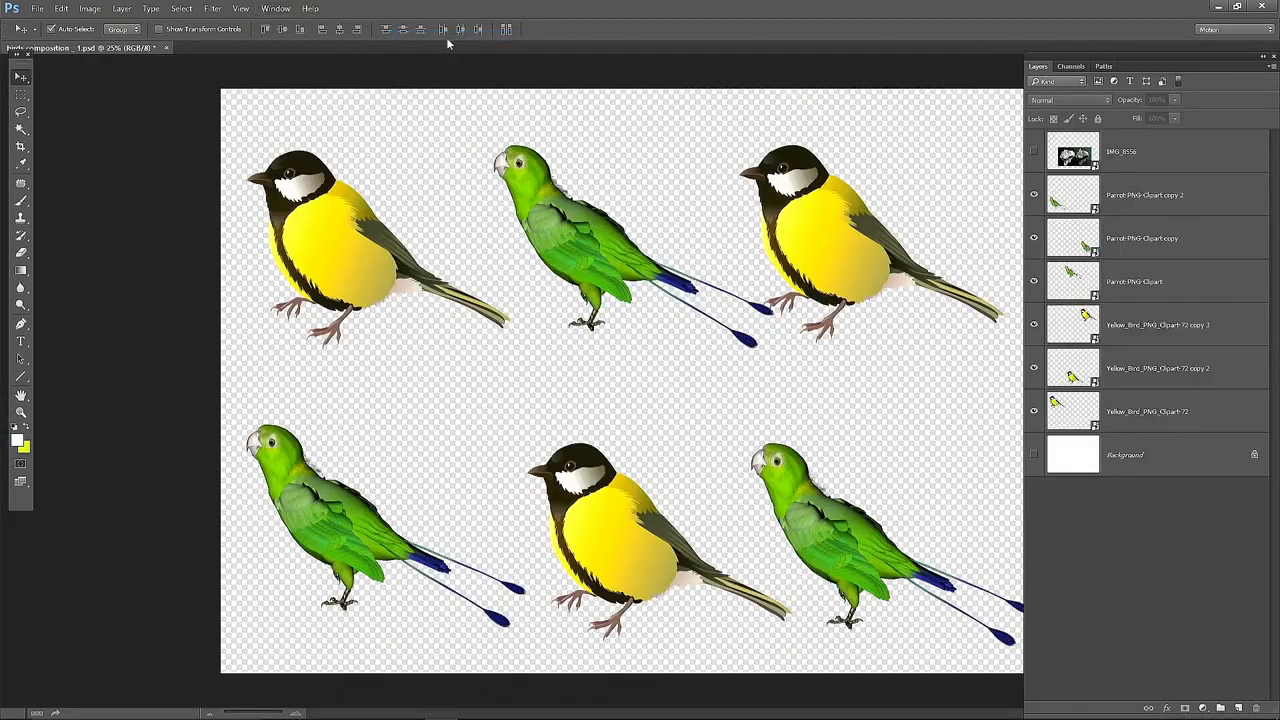
- Hide the Layers panel and show it again, twice in a row
left_click(277, 10)
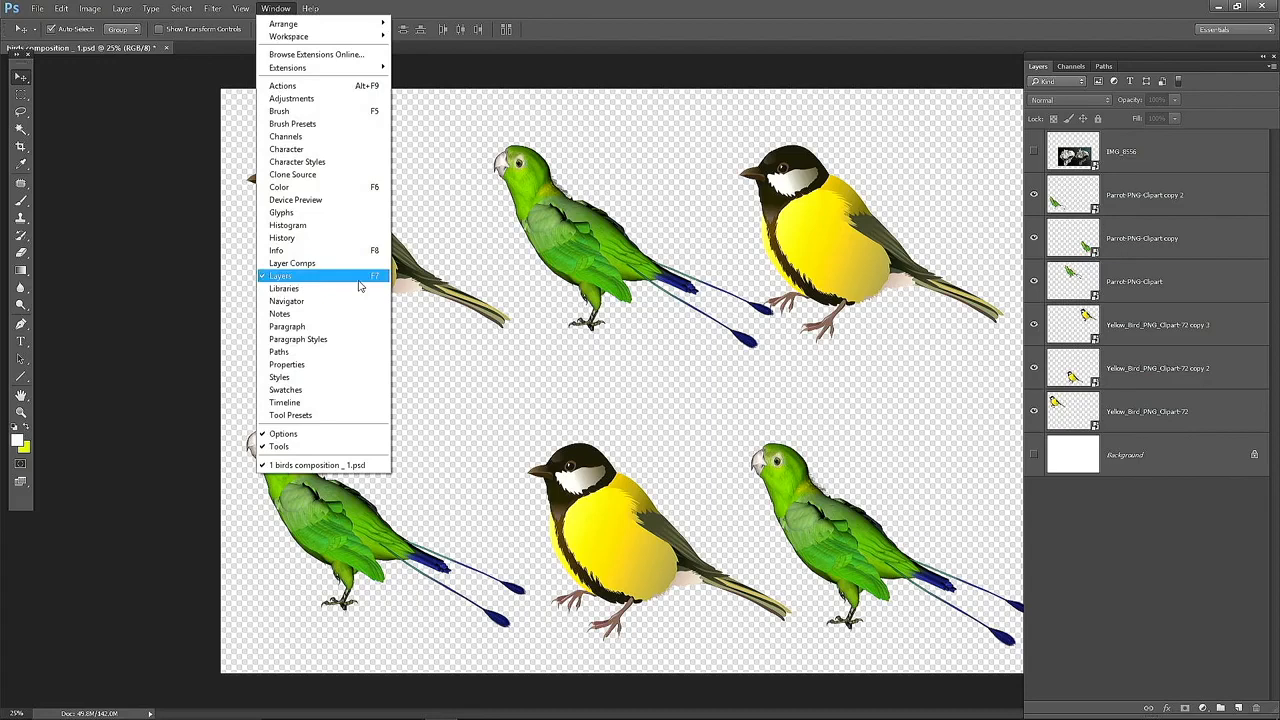
left_click(280, 276)
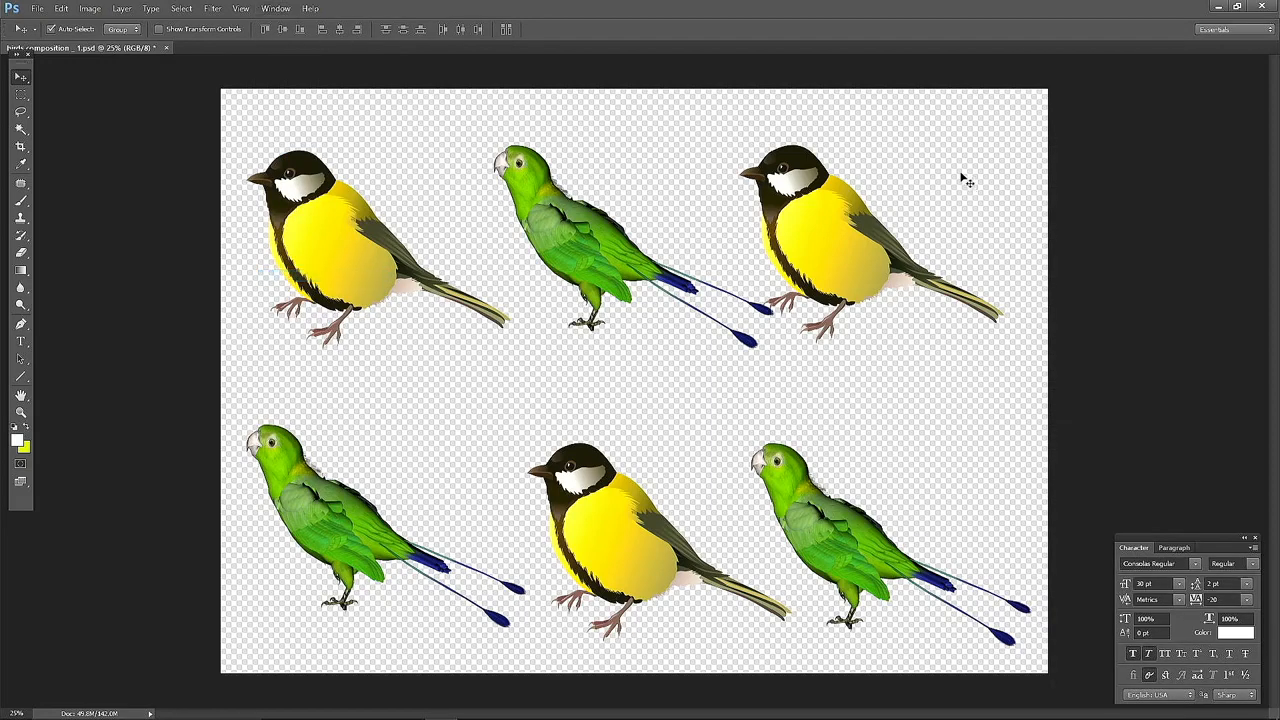
left_click(273, 10)
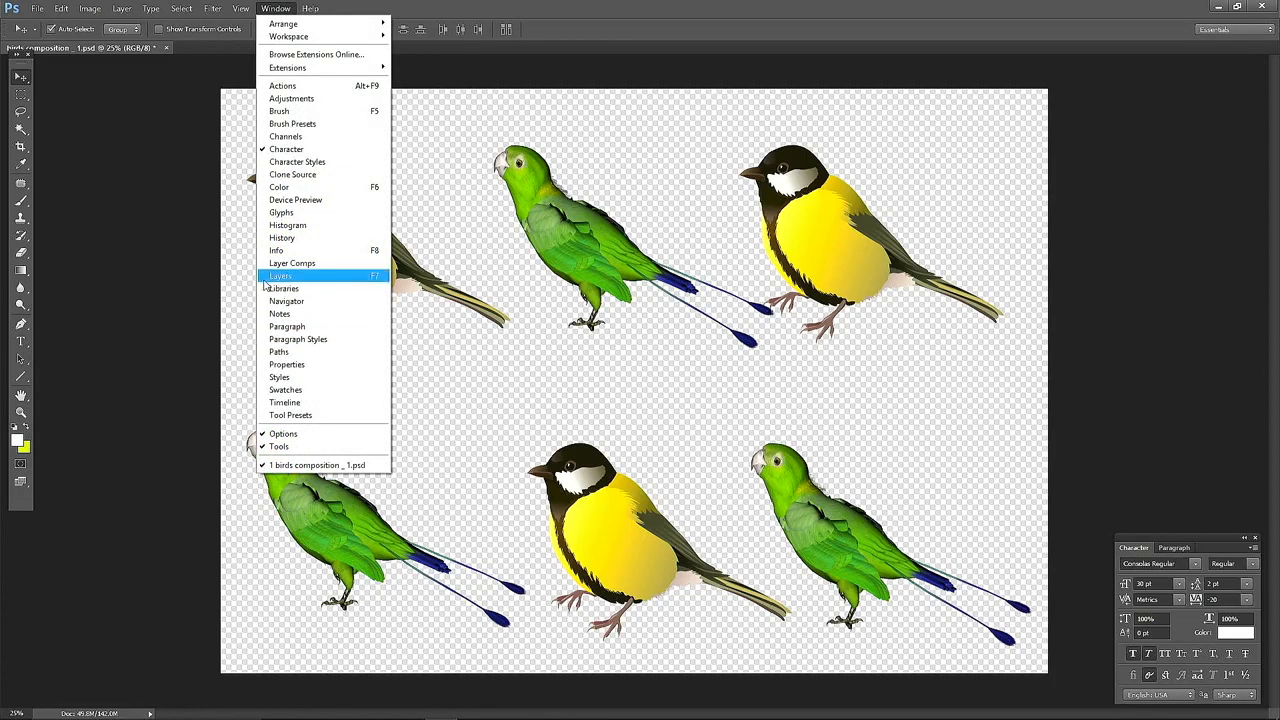
left_click(353, 283)
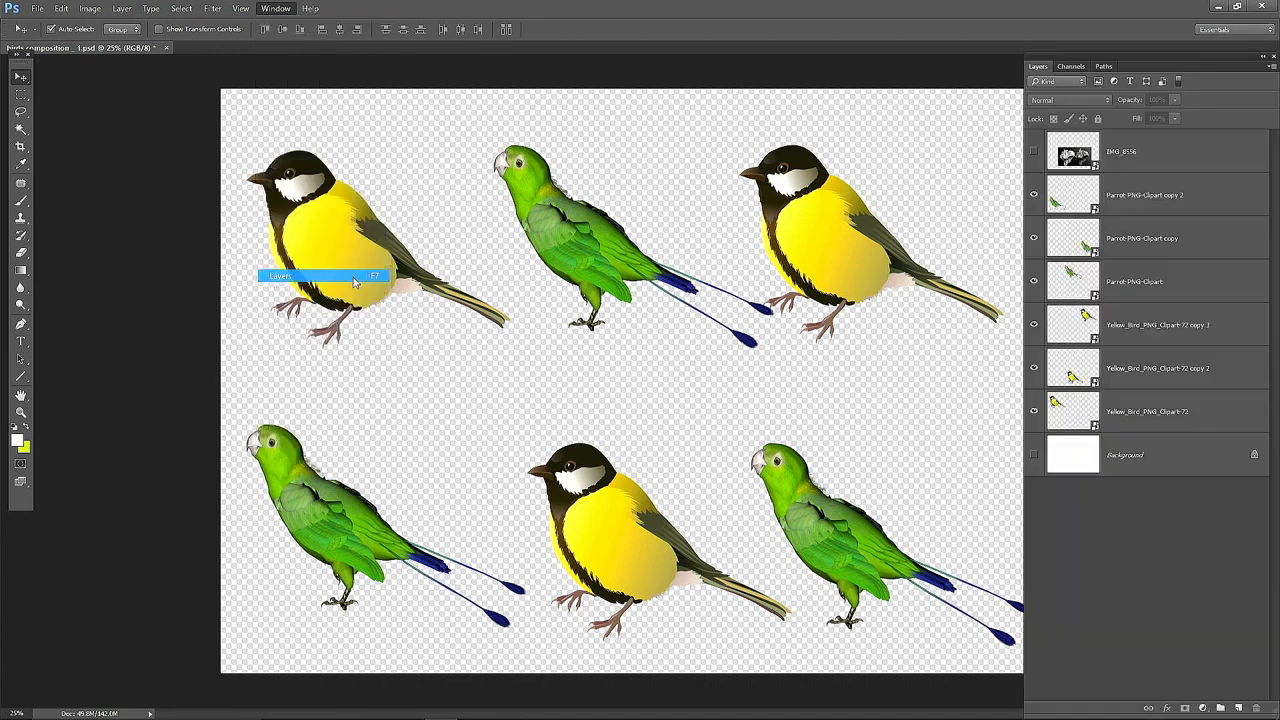
left_click(276, 9)
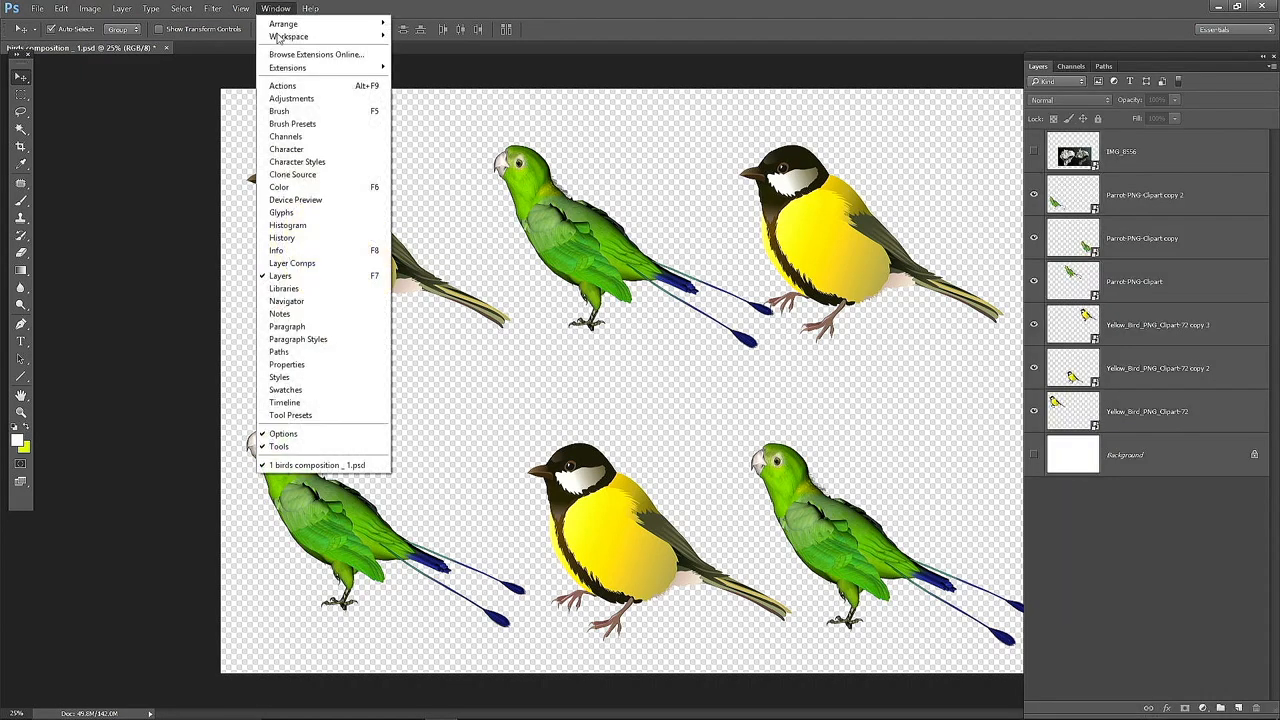
left_click(300, 275)
left_click(276, 9)
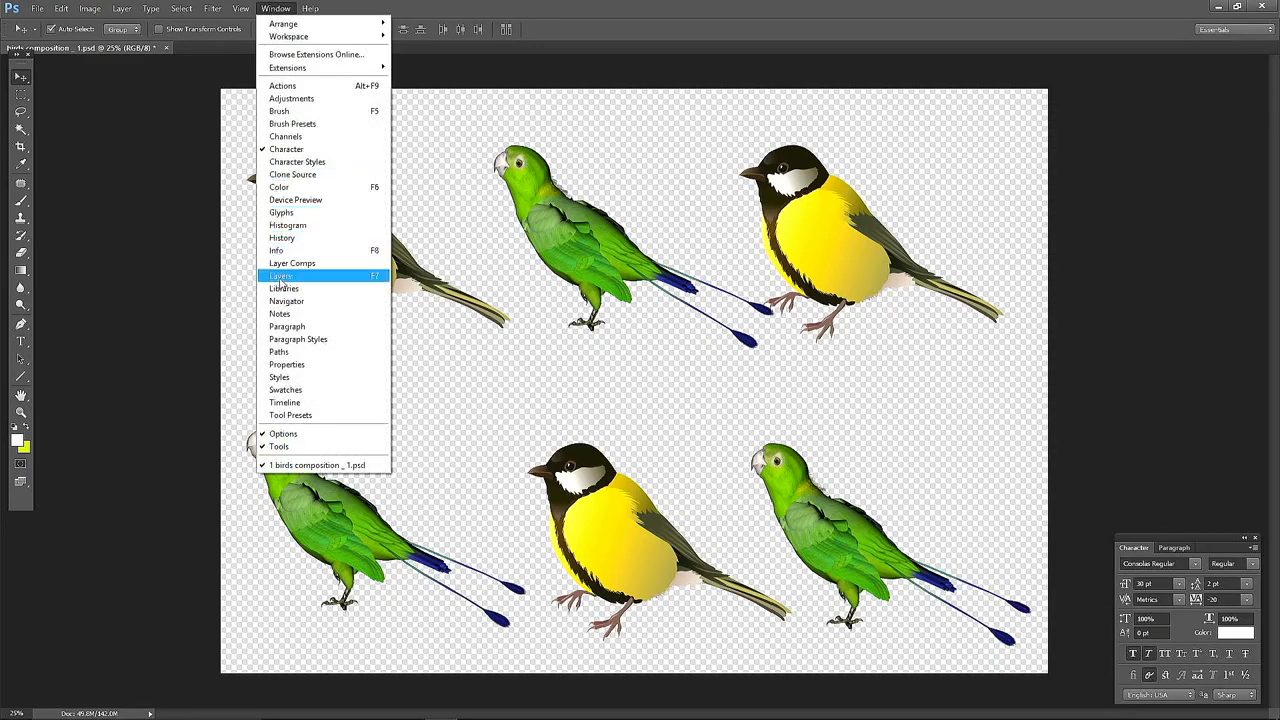
left_click(281, 276)
- Hide the Options bar and show it again
left_click(276, 9)
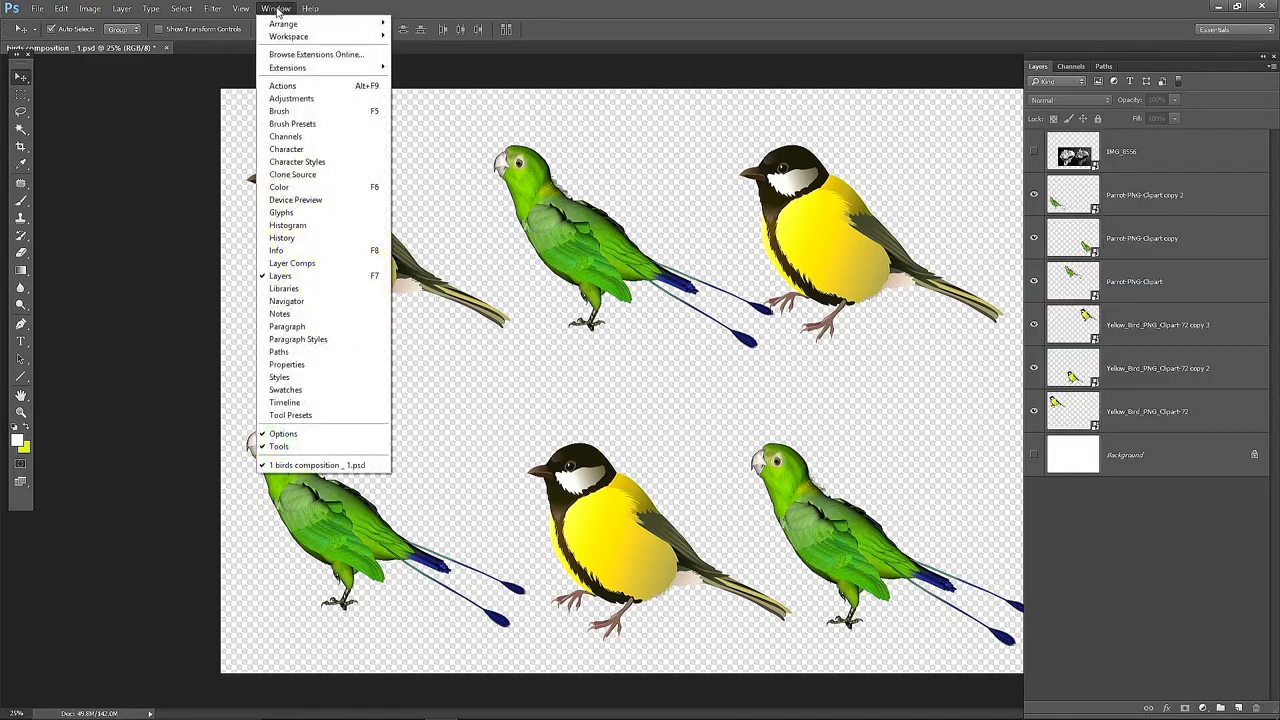
left_click(264, 436)
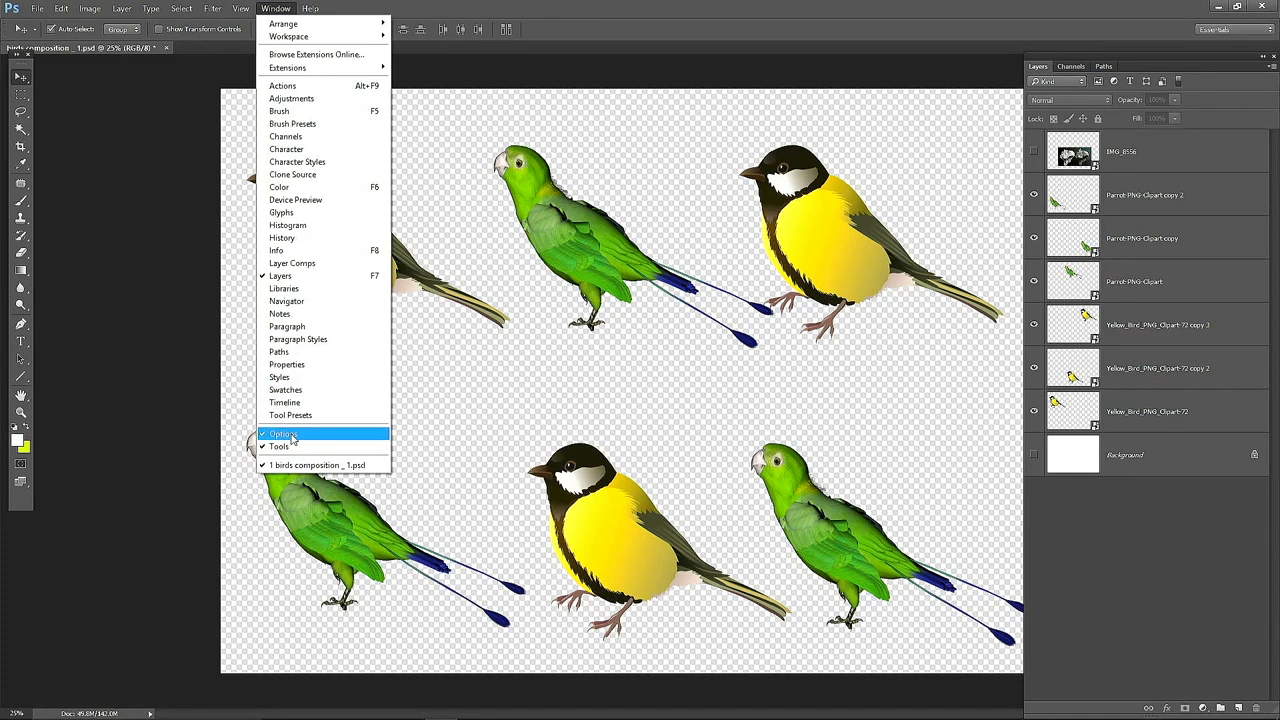
left_click(292, 436)
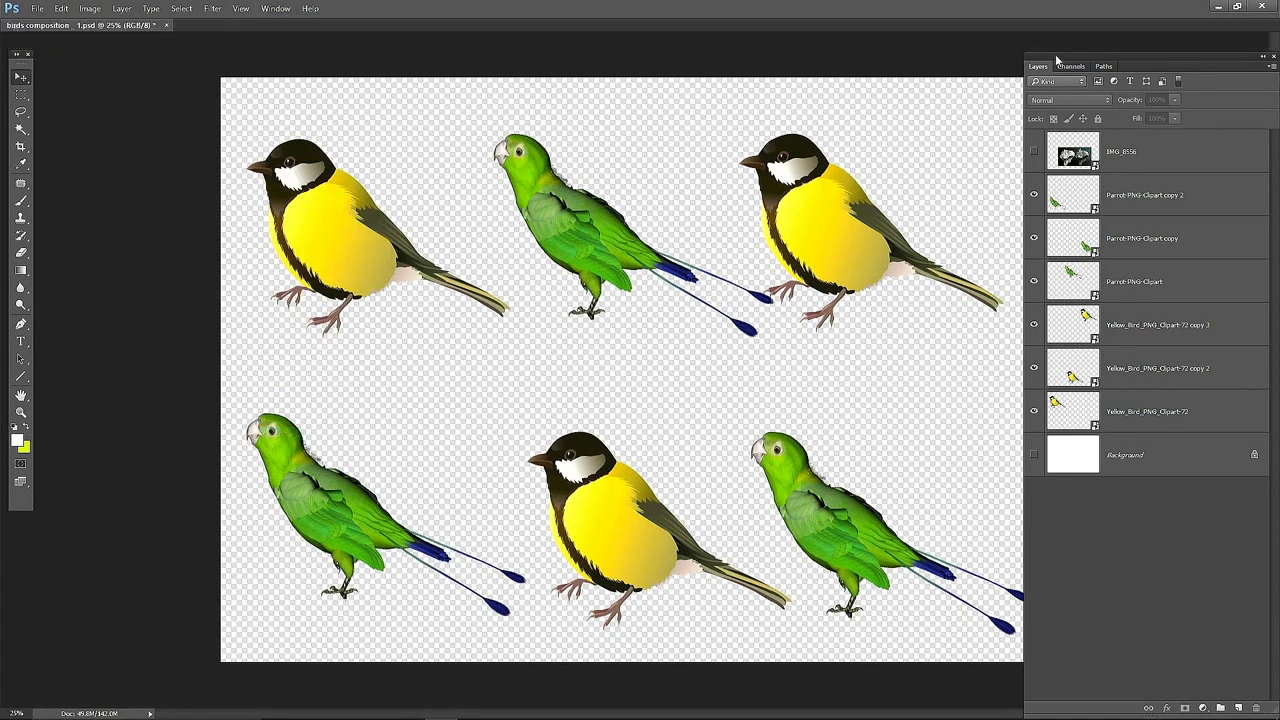
left_click(276, 8)
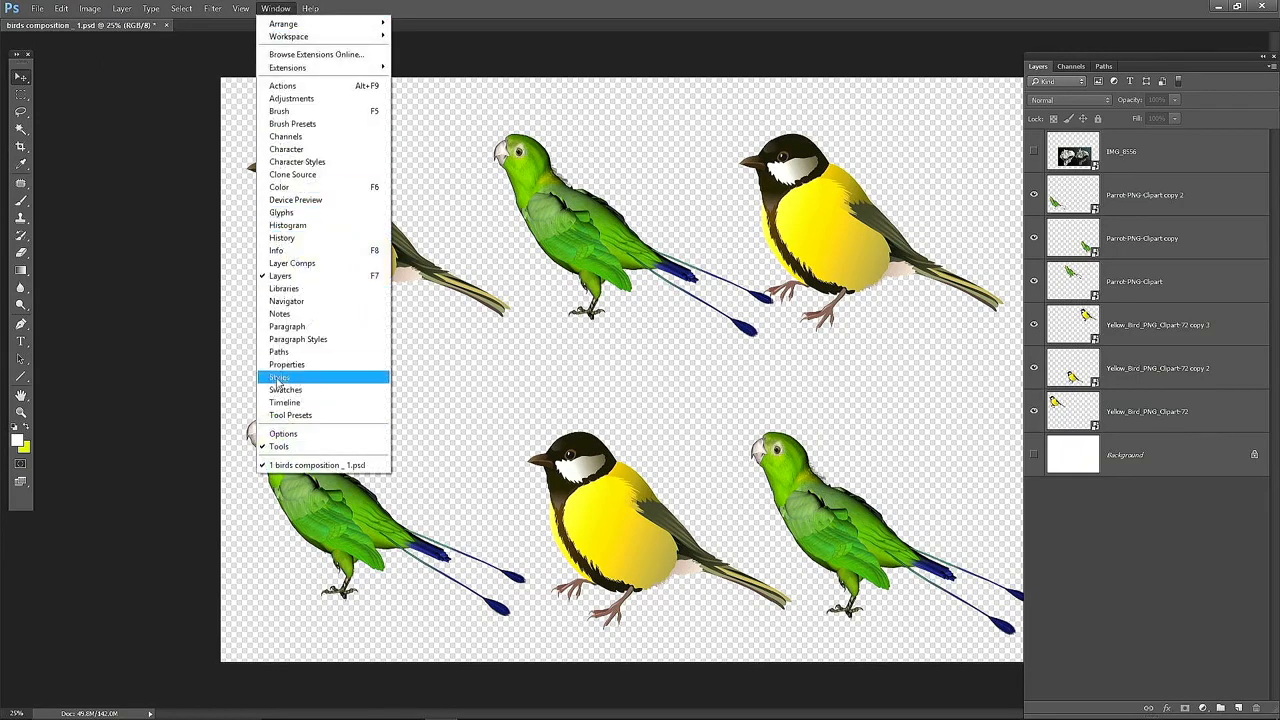
left_click(283, 435)
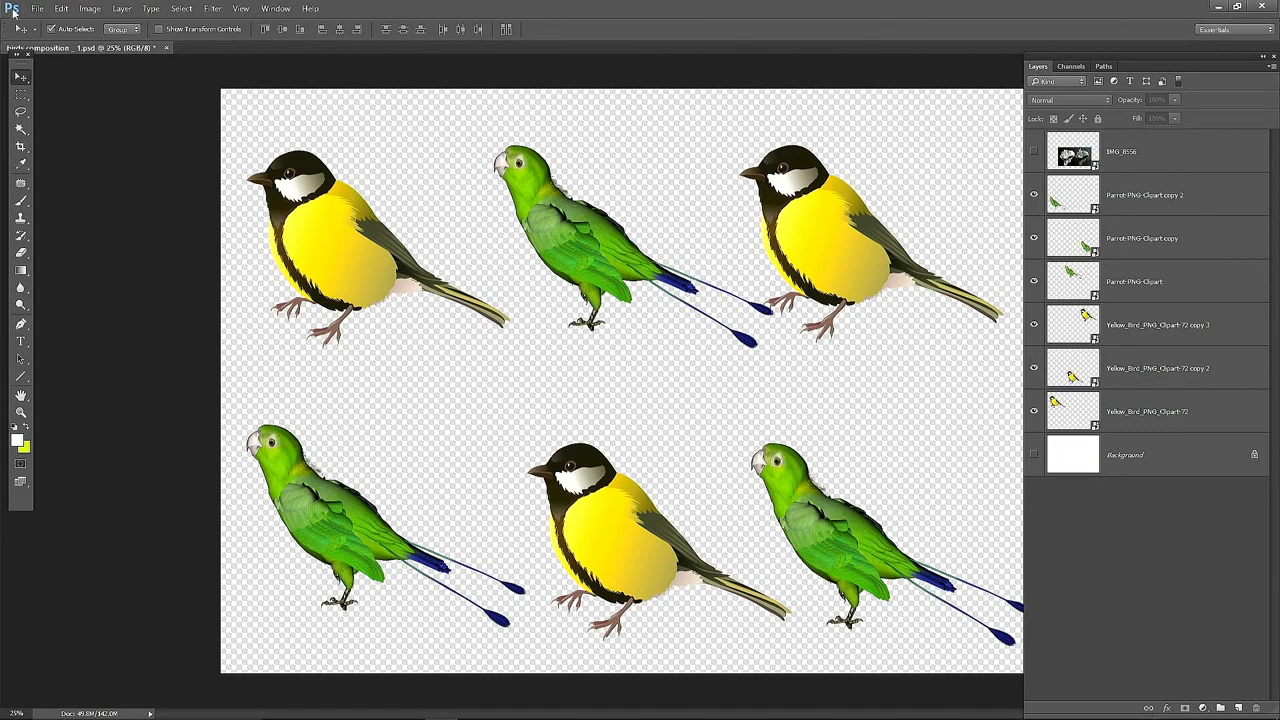
- Hide the Tools panel and show it again, twice in a row
left_click(276, 9)
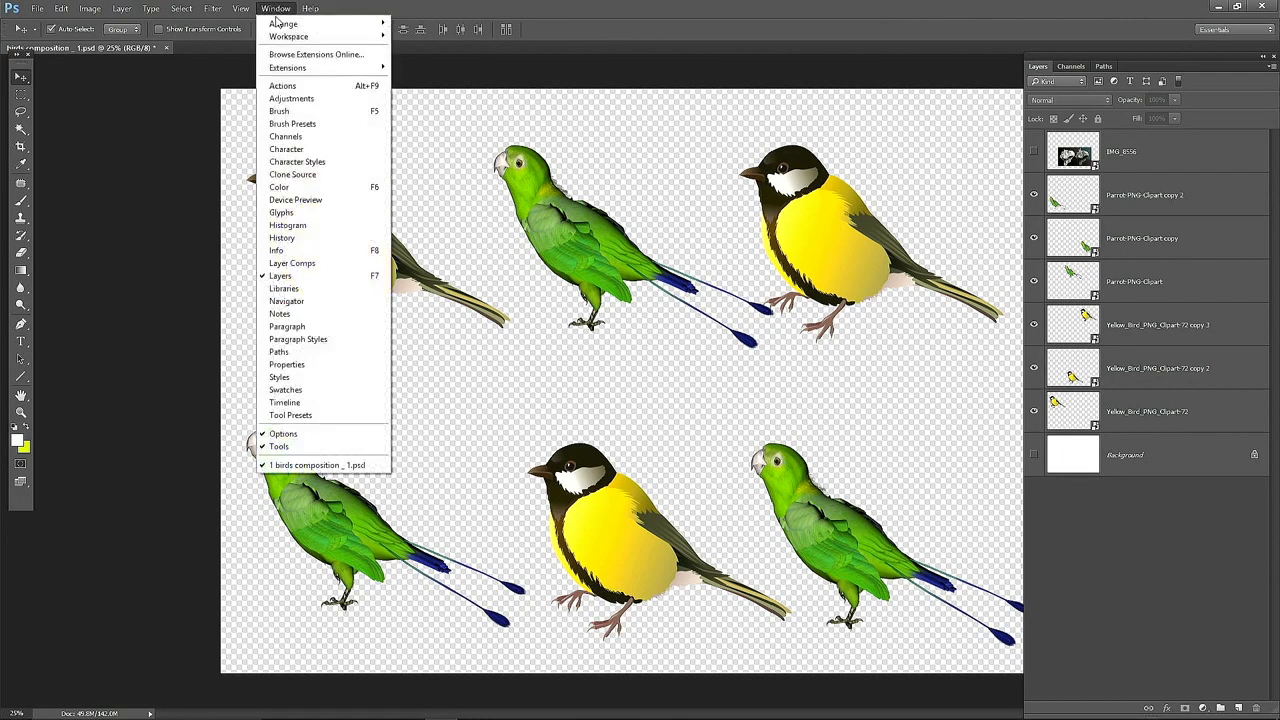
left_click(297, 451)
left_click(276, 9)
left_click(280, 446)
left_click(276, 9)
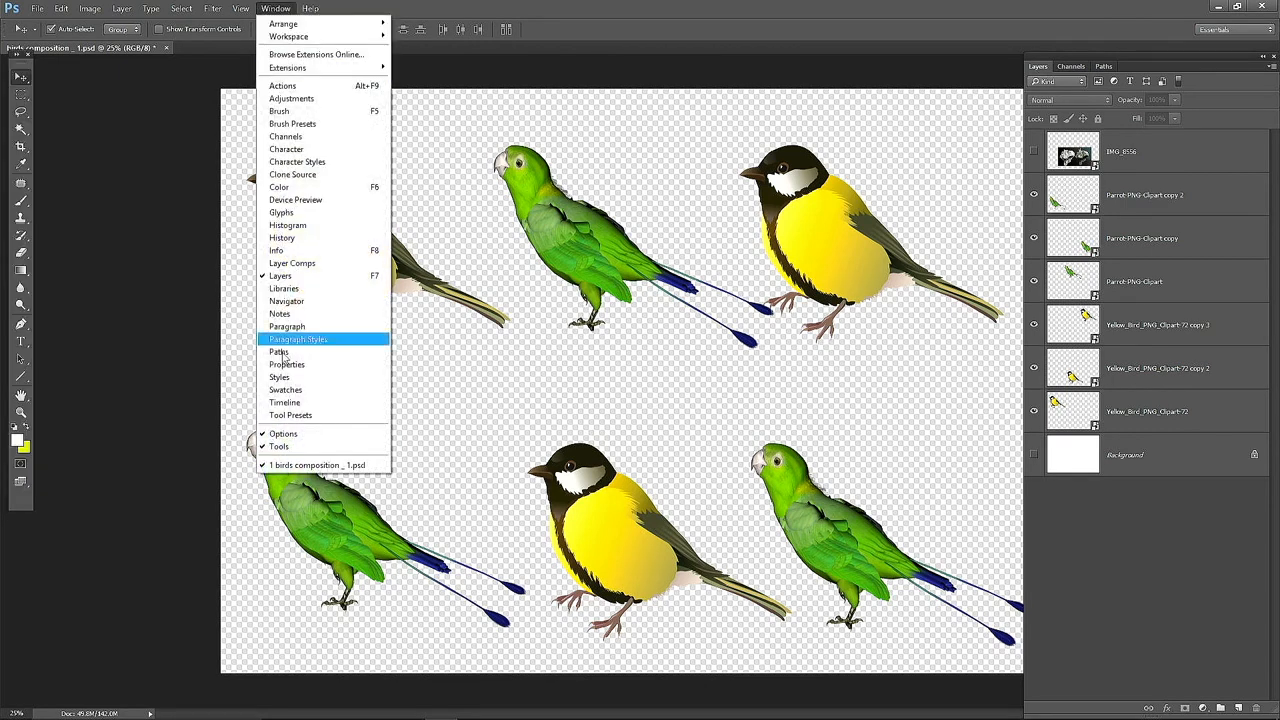
left_click(282, 446)
left_click(276, 9)
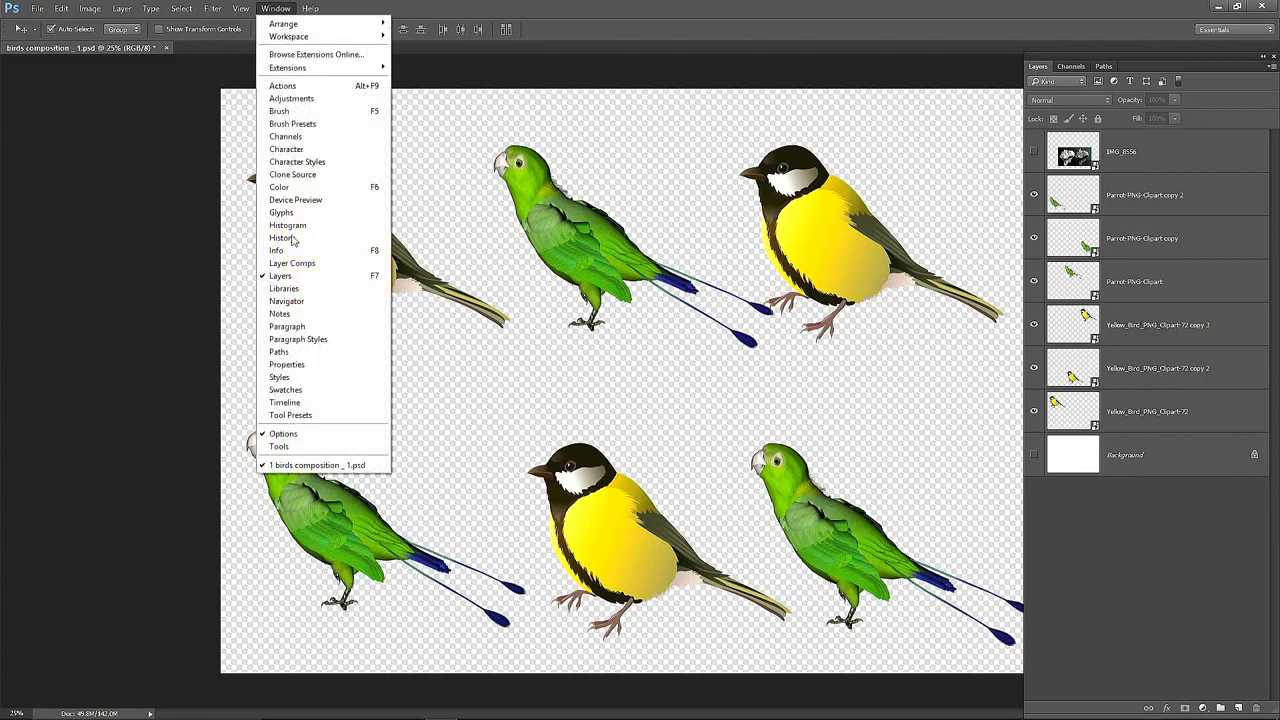
left_click(284, 446)
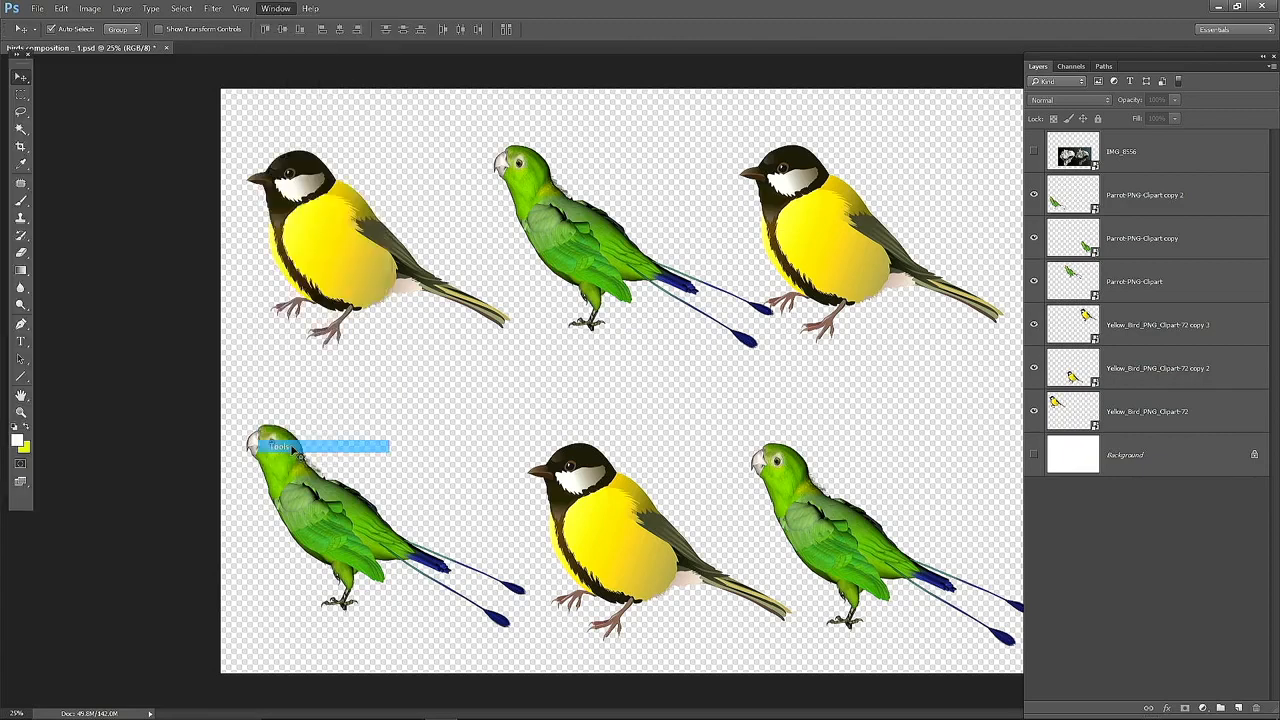
- Reselect the Essentials (Default) workspace
left_click(276, 10)
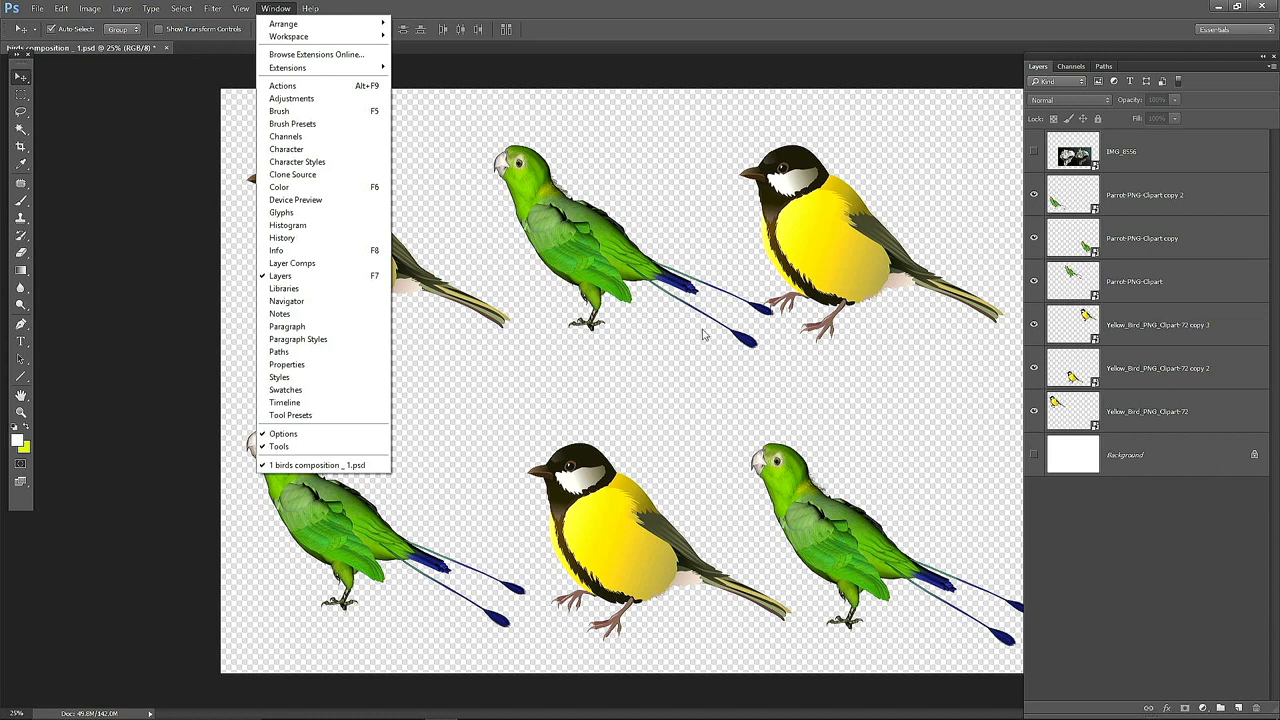
left_click(150, 119)
left_click(274, 9)
mouse_move(290, 36)
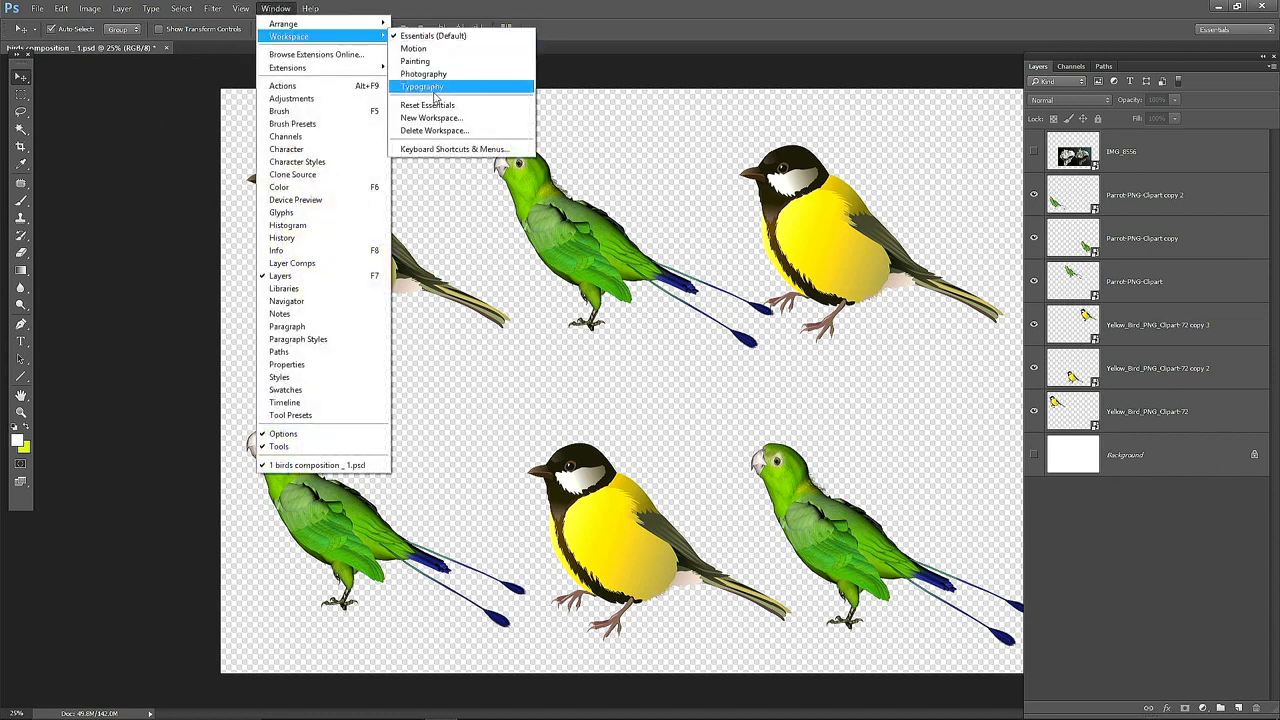
left_click(440, 36)
- Hide the Layers panel and show it again
left_click(270, 9)
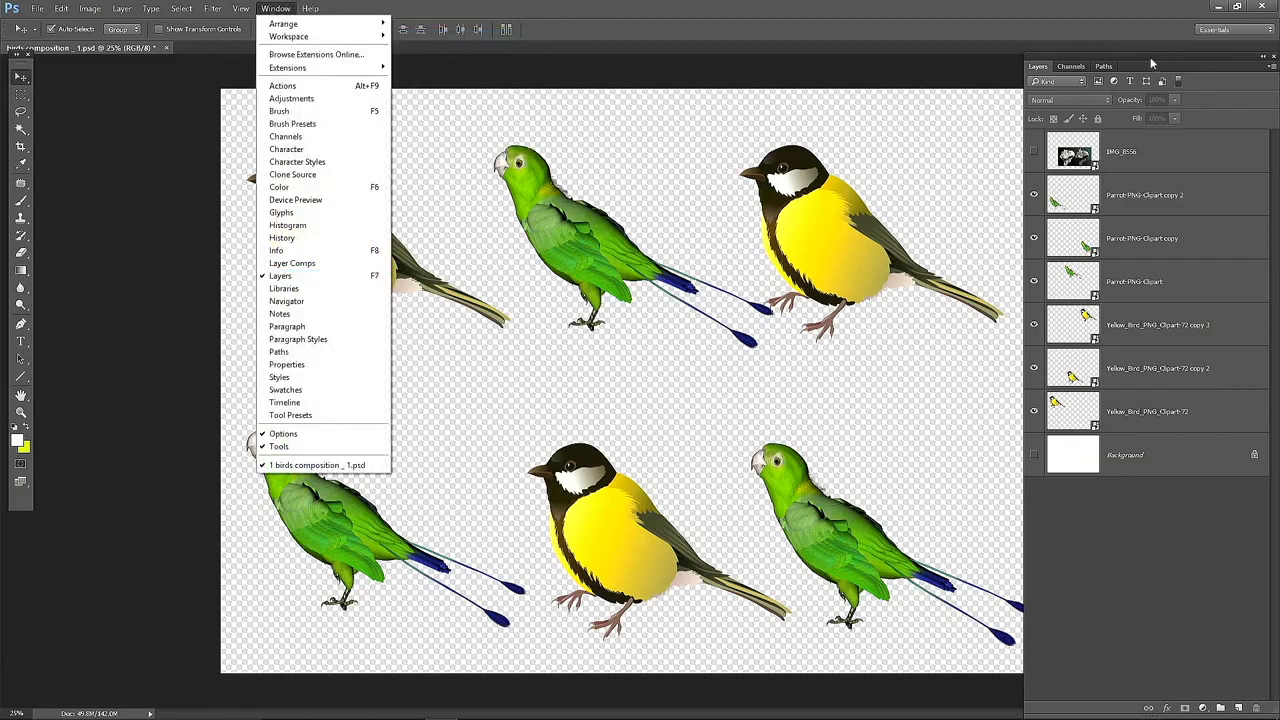
left_click(285, 275)
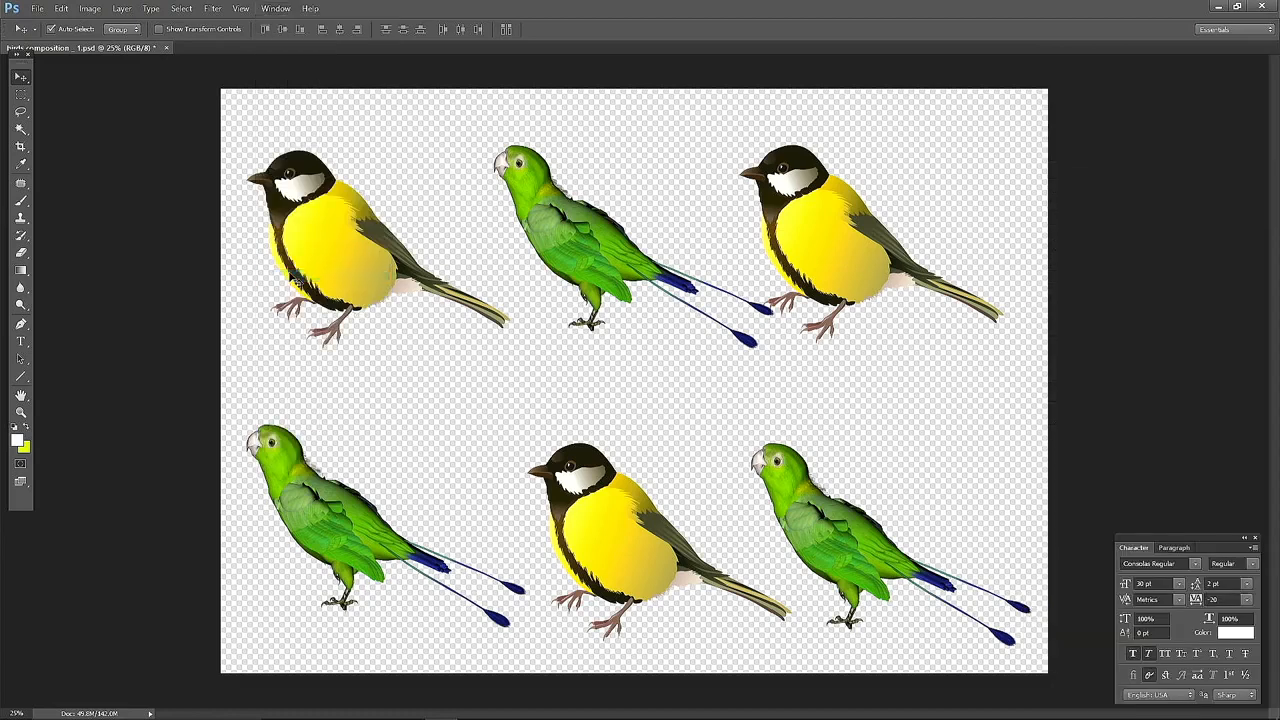
left_click(278, 9)
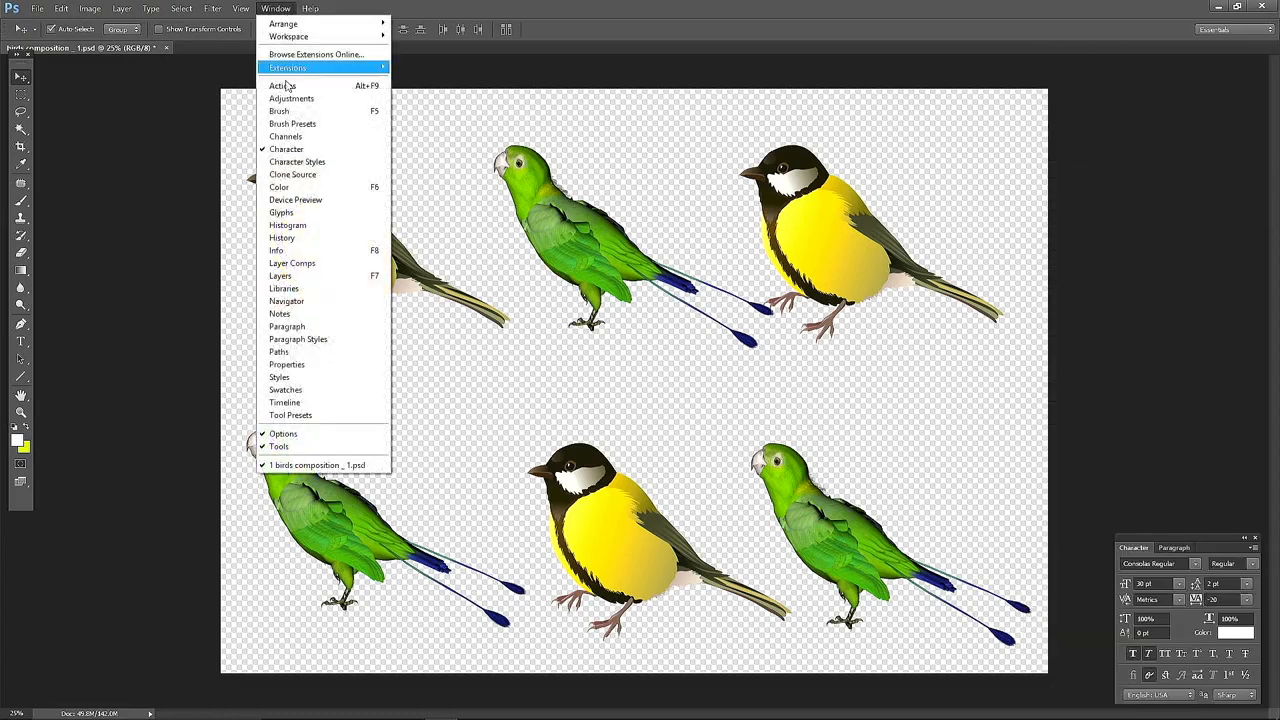
left_click(285, 279)
- Hide the Tools panel and show it again
left_click(278, 9)
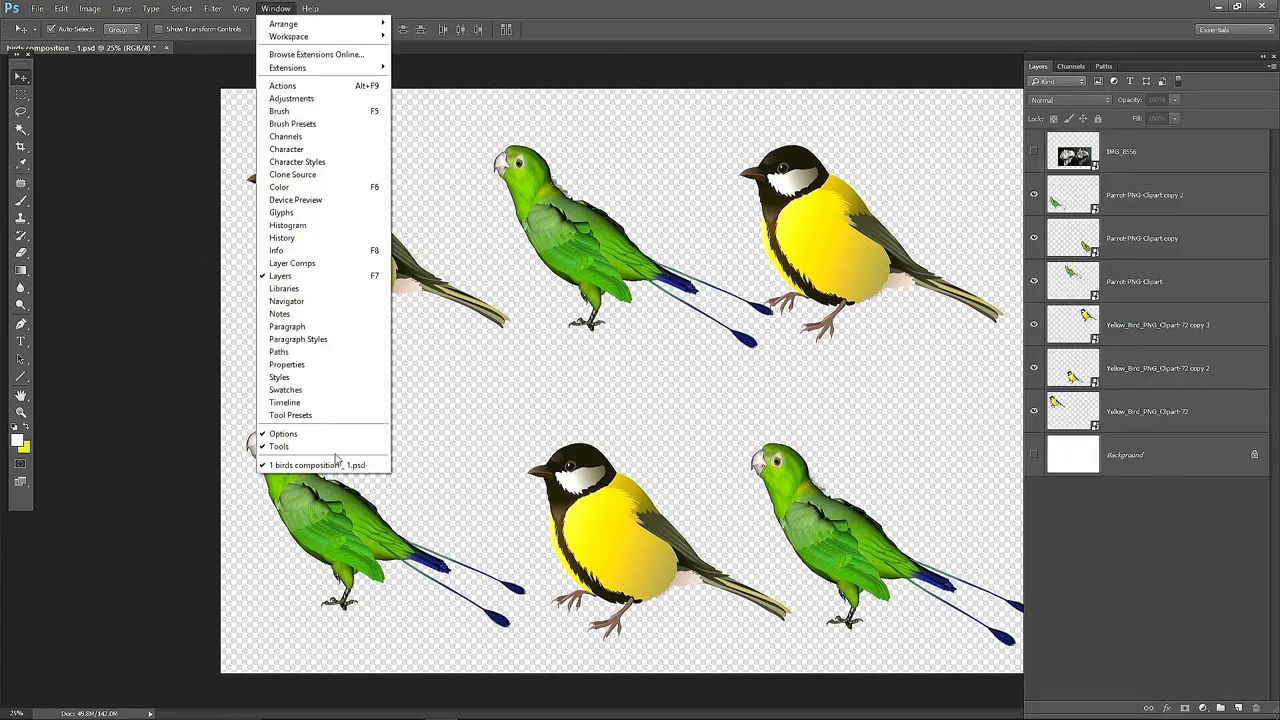
left_click(285, 446)
left_click(276, 9)
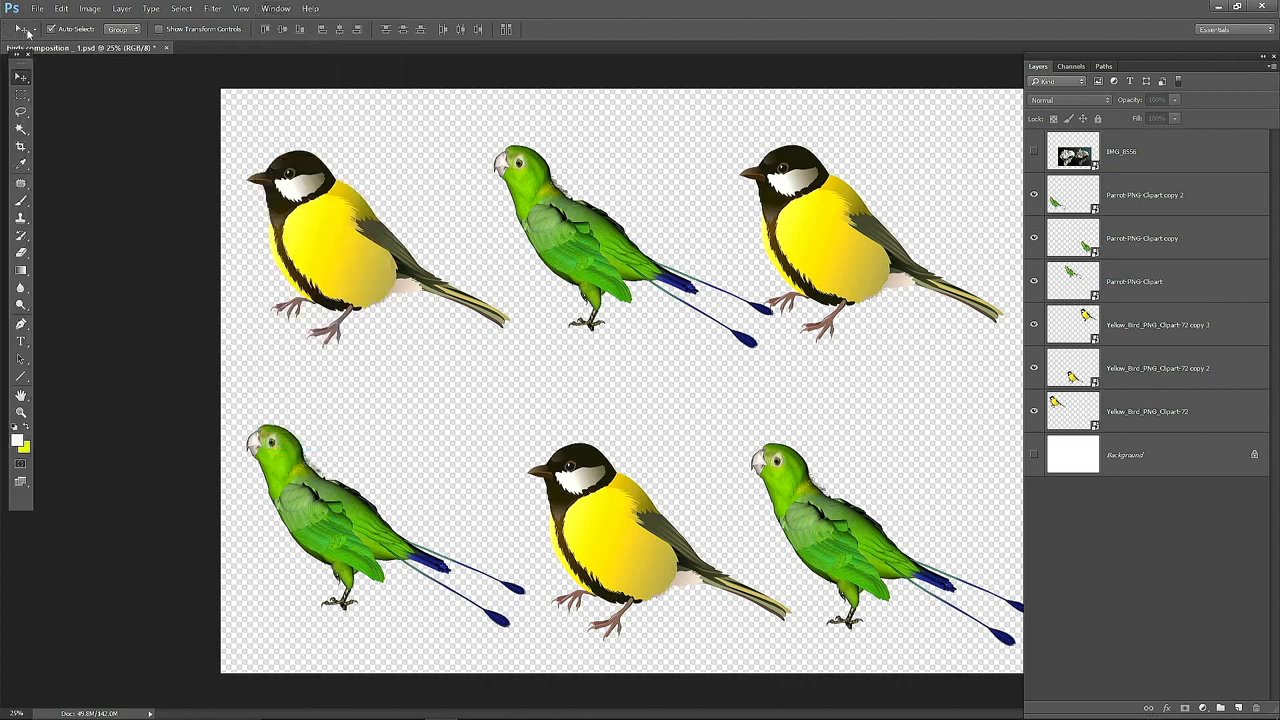
- Hide the Options bar and show it again
left_click(276, 8)
left_click(299, 434)
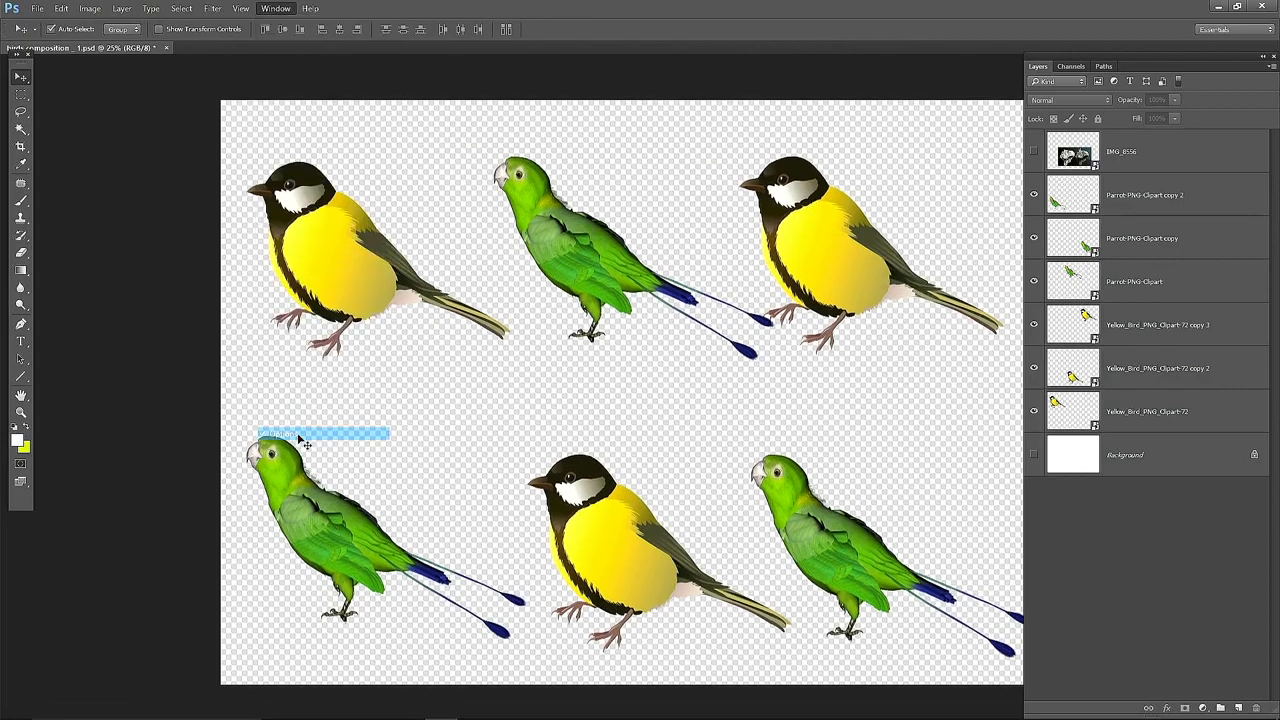
left_click(276, 8)
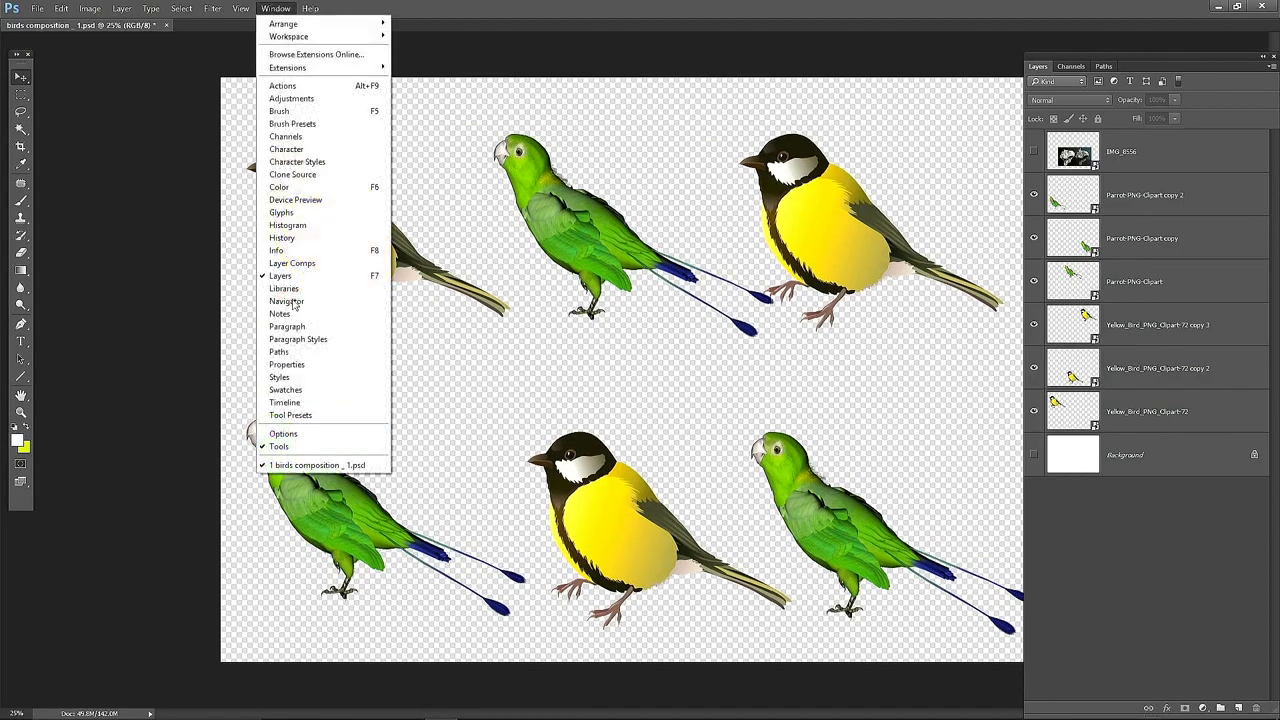
left_click(290, 434)
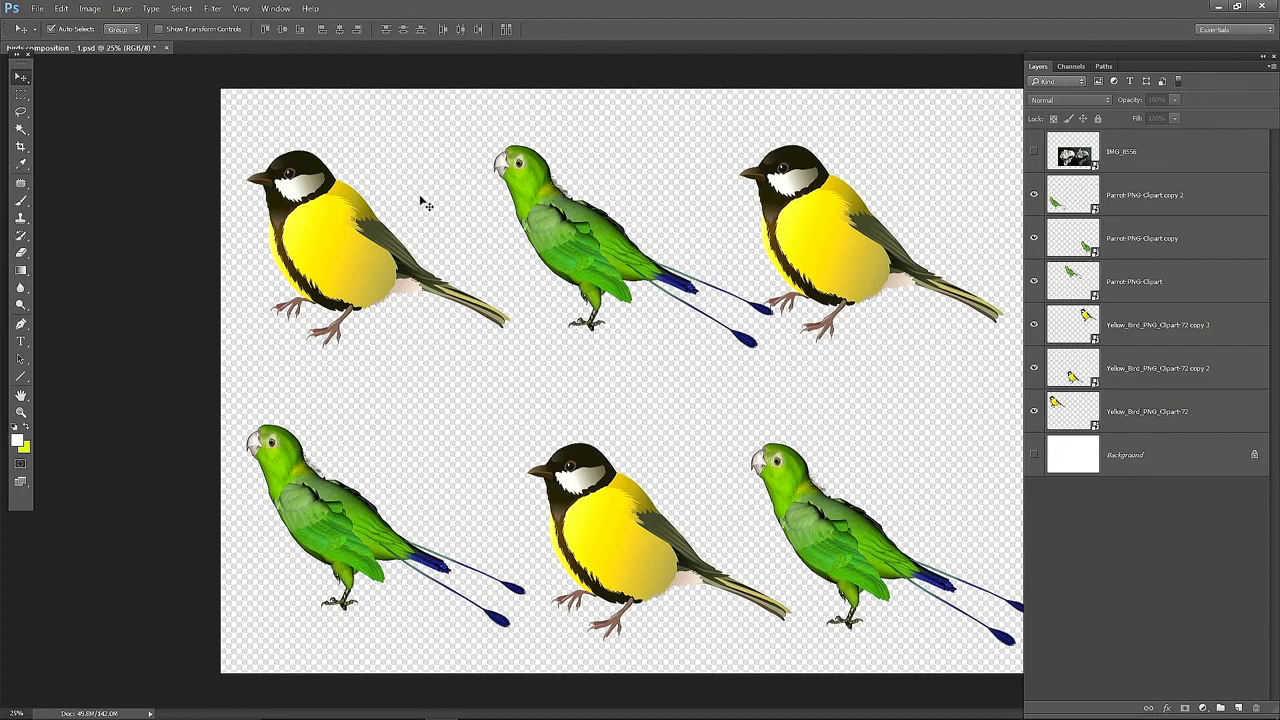
- Dock the floating Tools panel at the window edge, and close the birds composition _ 1.psd document, saving its changes
left_click_drag(16, 65, 14, 93)
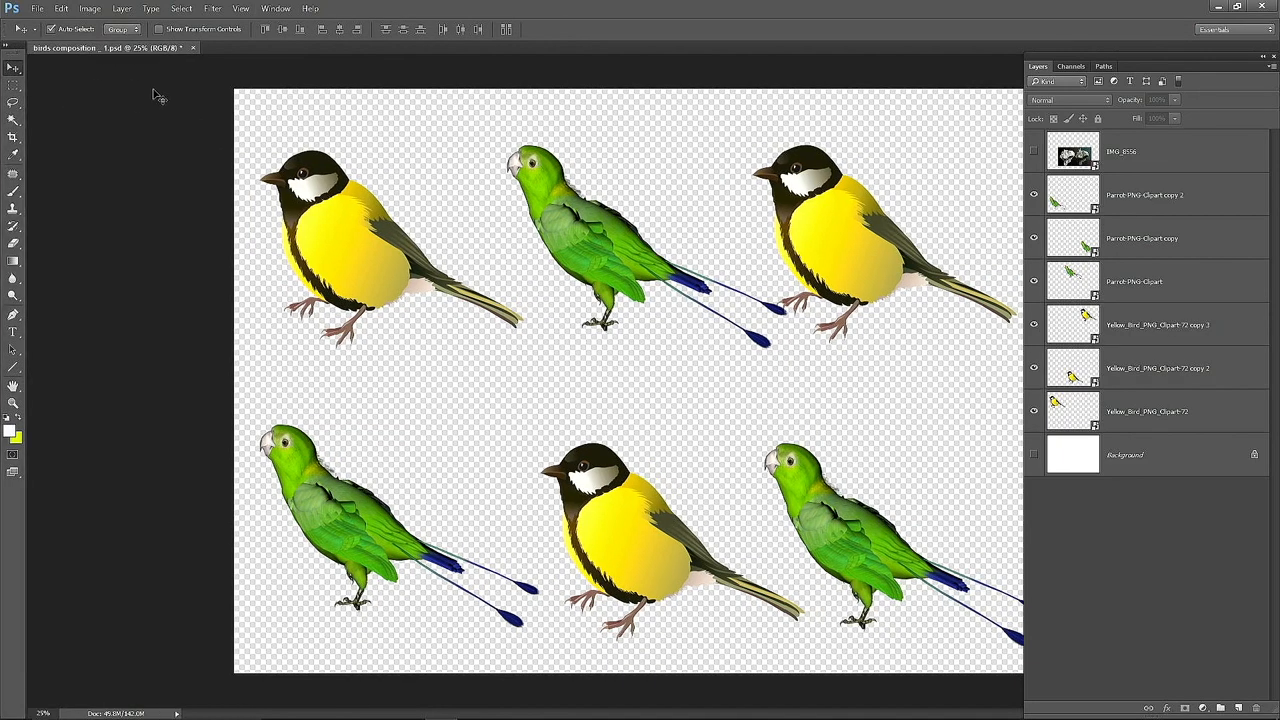
left_click(194, 48)
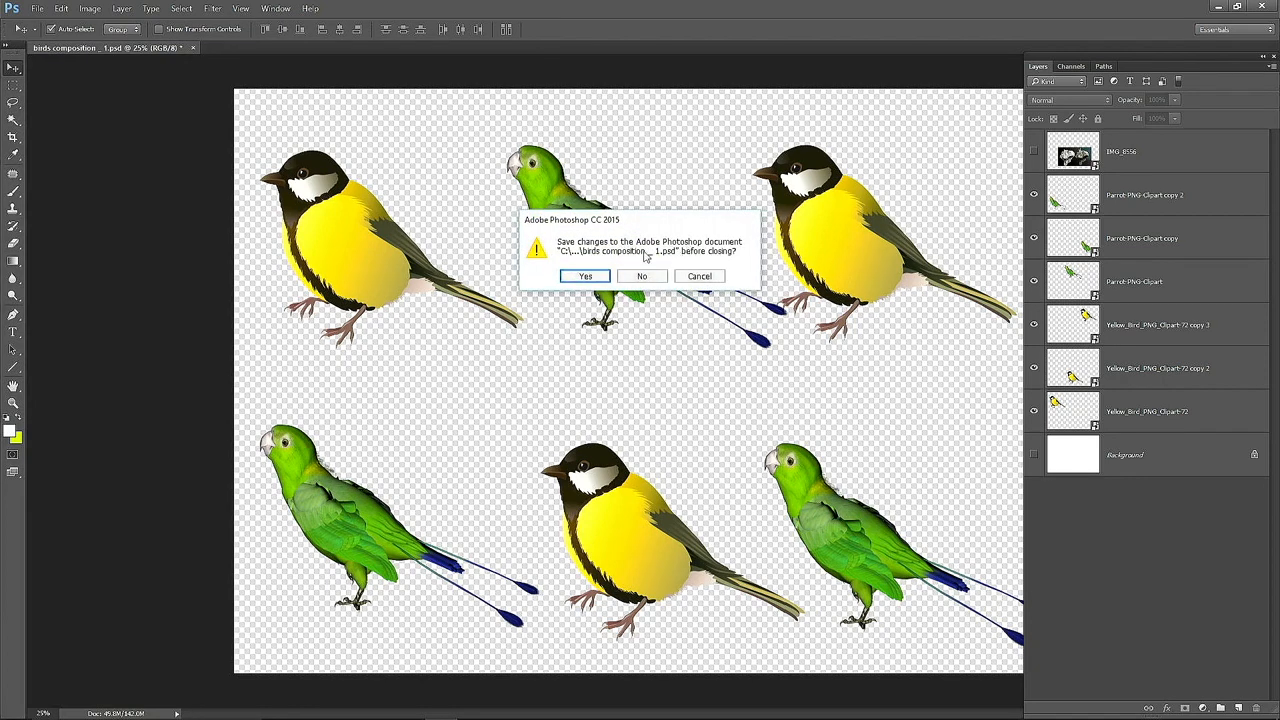
left_click(586, 279)
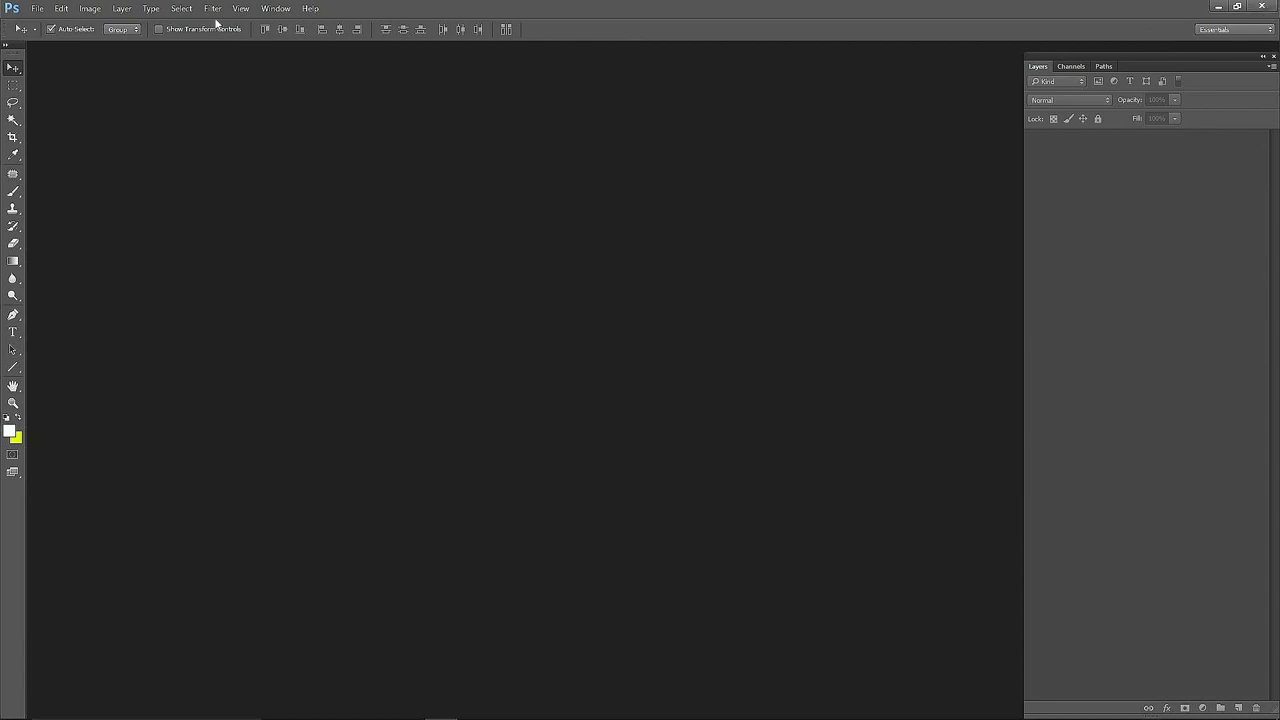
- Exit Photoshop and close the photo viewer showing birds composition _ 1 _ transparent.png
left_click(37, 8)
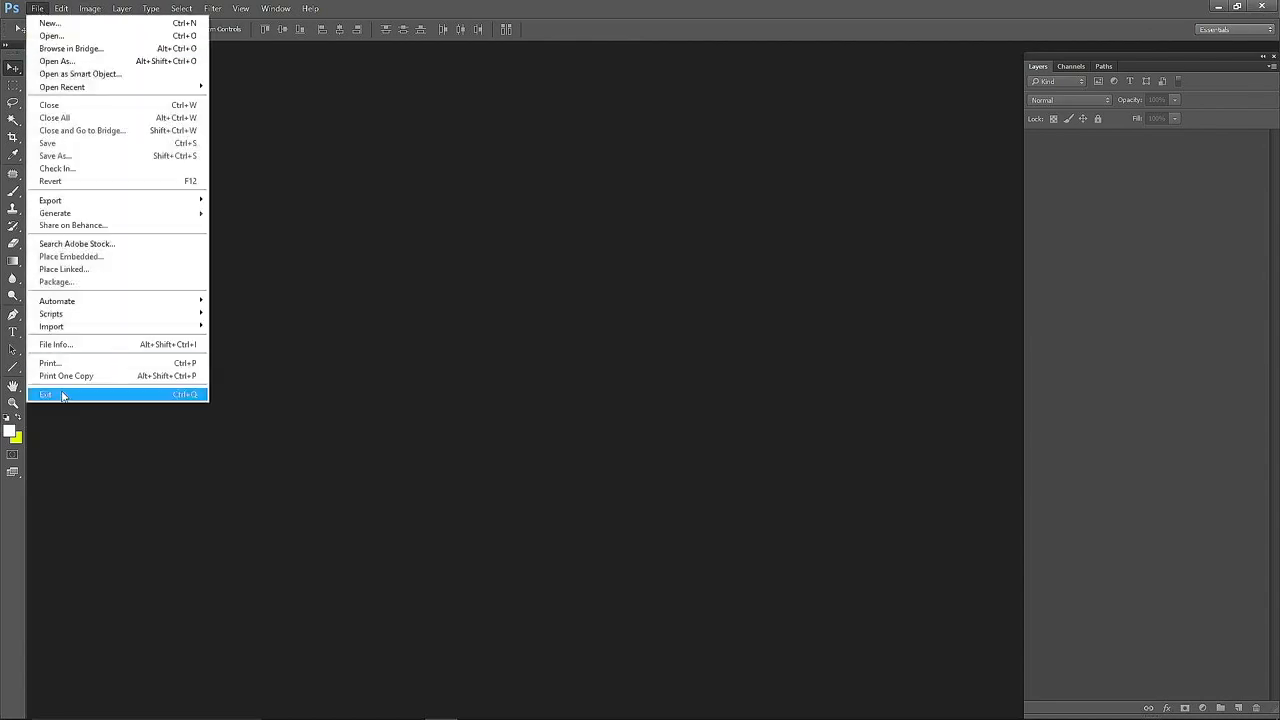
left_click(171, 395)
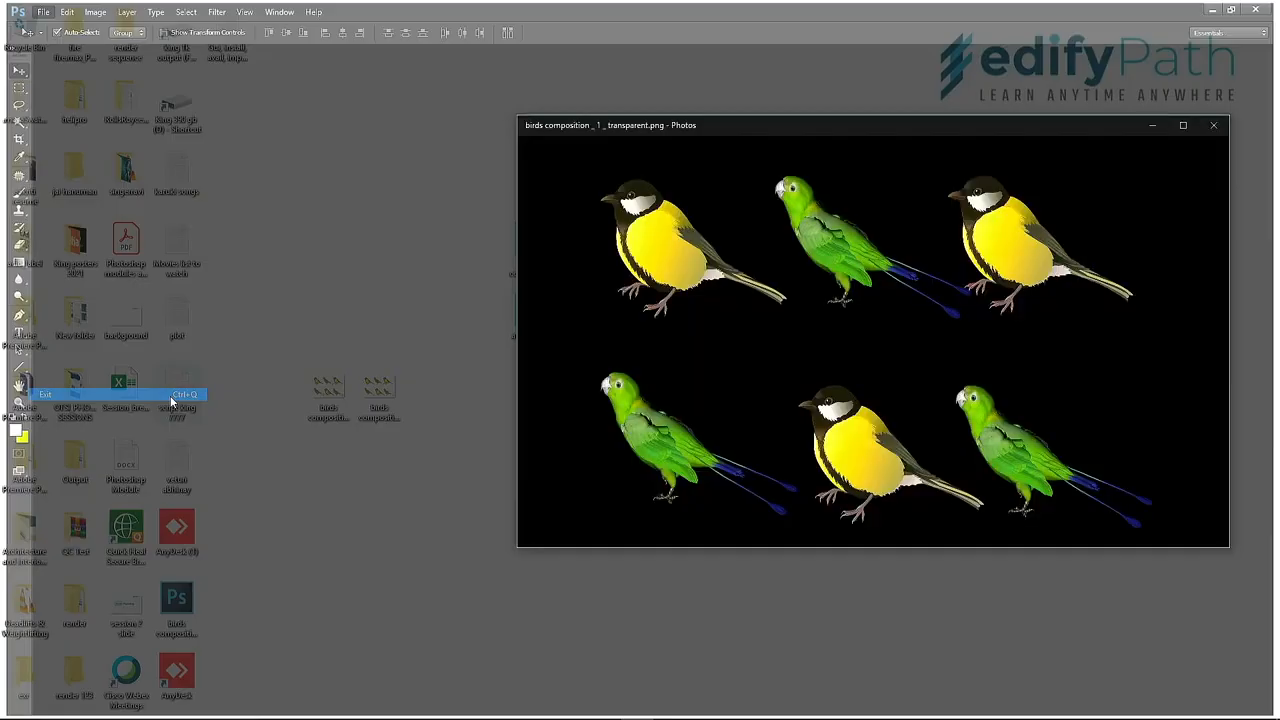
left_click(1216, 127)
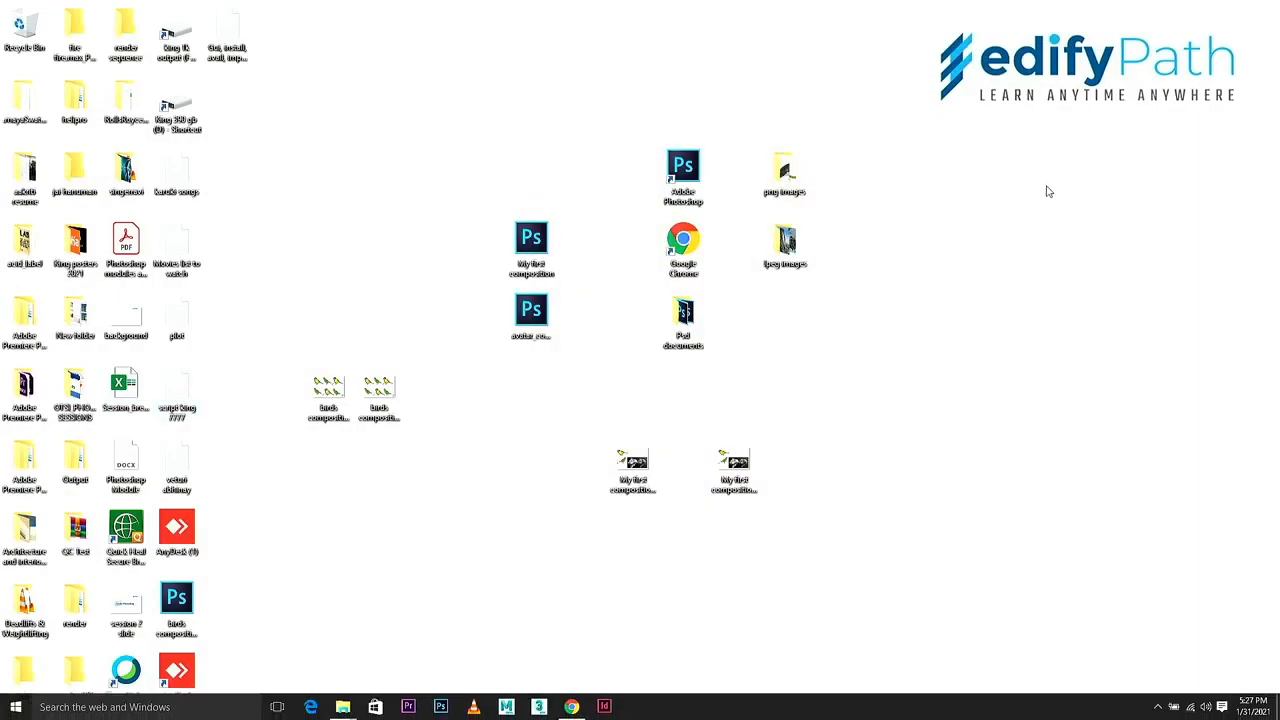